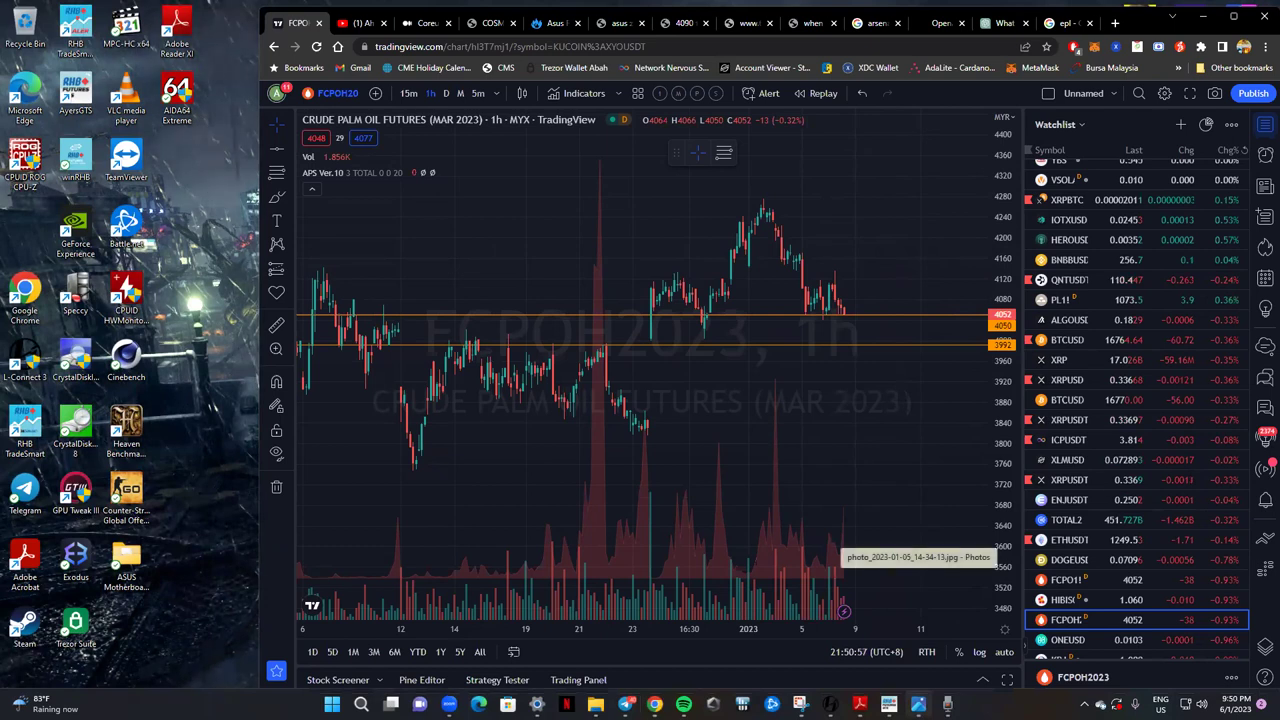
# View the buy/sell stop and limit order diagram in photo_2023-01-05_14-34-13.jpg, and minimize the image afterwards.
pyautogui.click(918, 704)
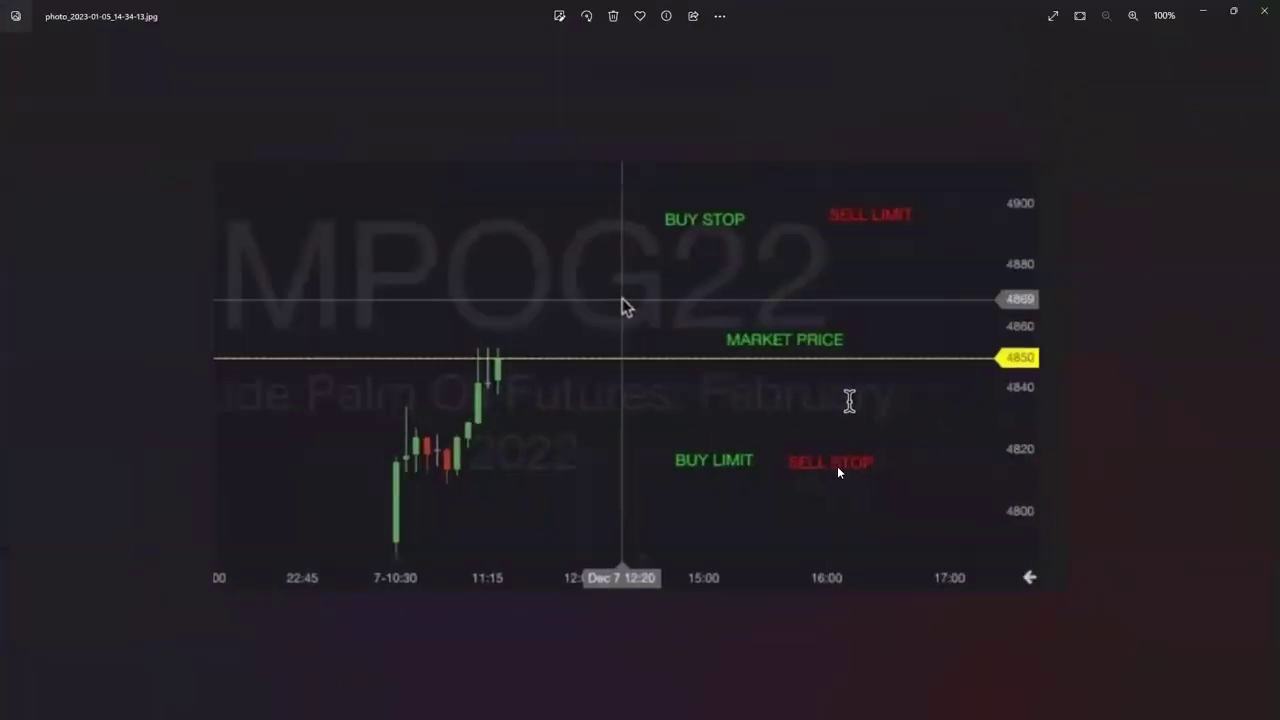
pyautogui.click(1205, 20)
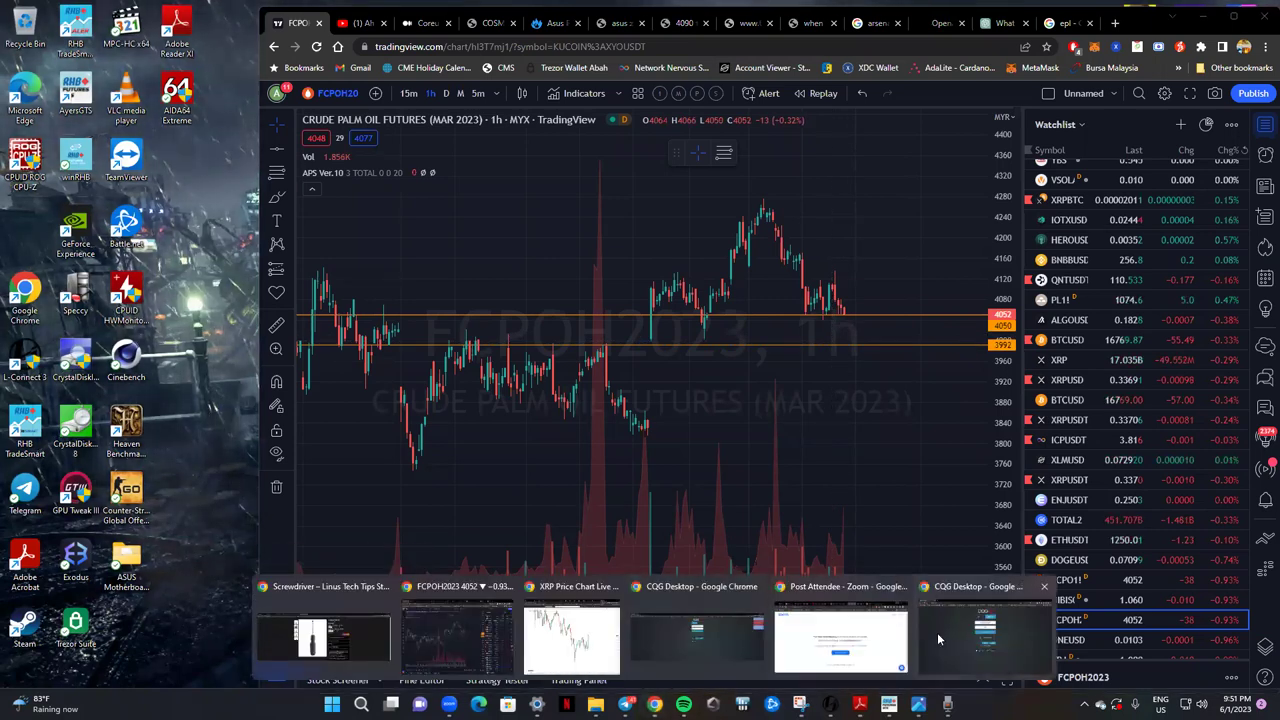
# Switch to the CQG Desktop browser window, log on to the demo account and dismiss the promotional pop-up.
pyautogui.click(937, 632)
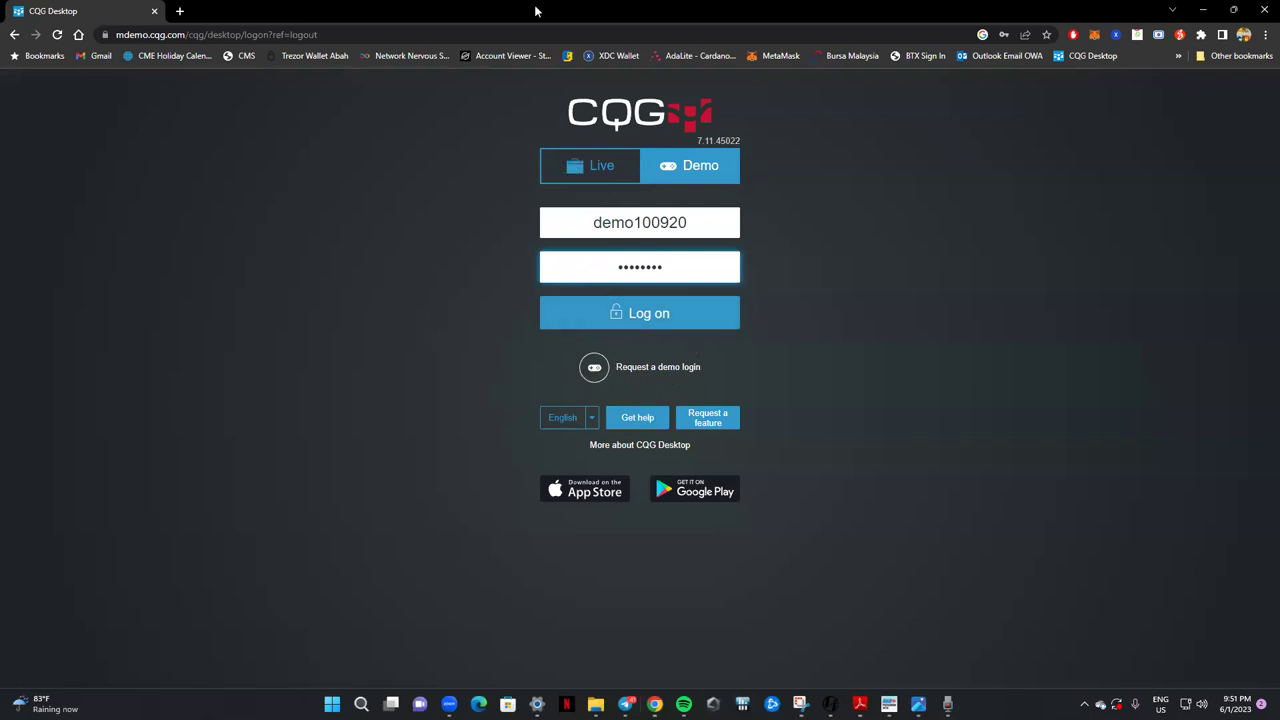
pyautogui.click(648, 314)
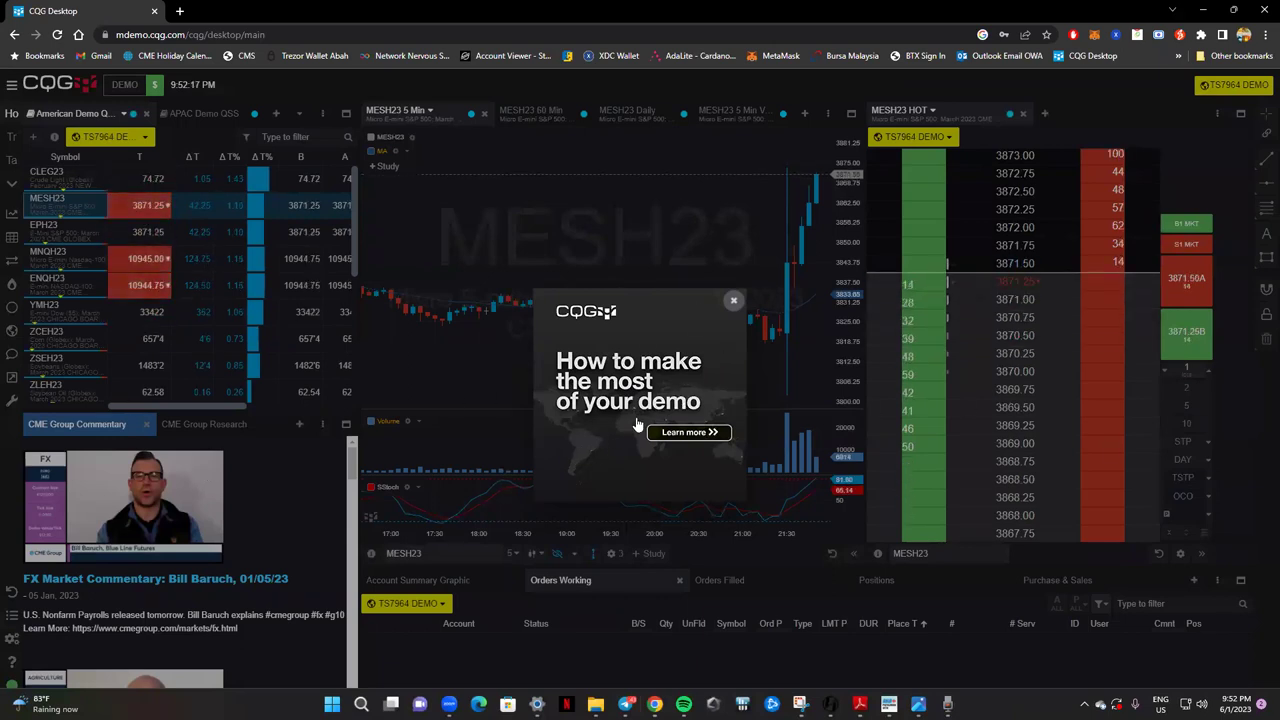
pyautogui.click(733, 300)
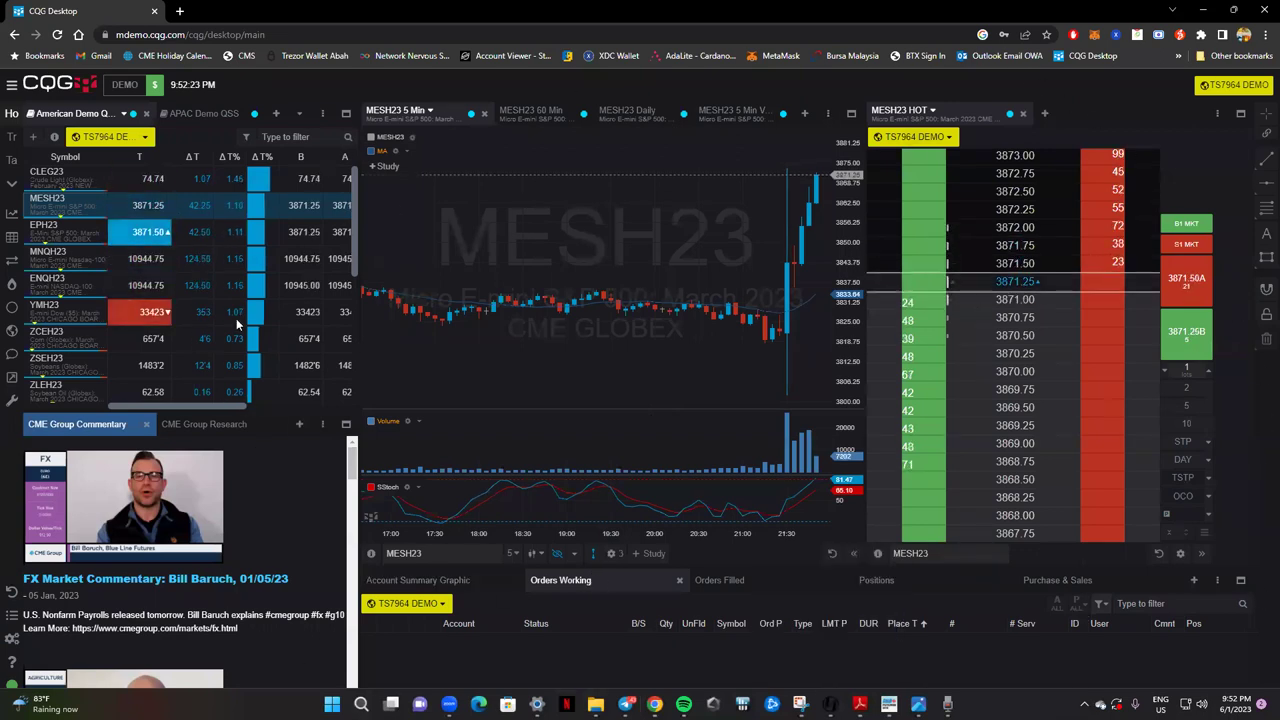
# Close the CME Group Commentary and CME Group Research widgets.
pyautogui.moveTo(709, 230); pyautogui.dragTo(661, 227)
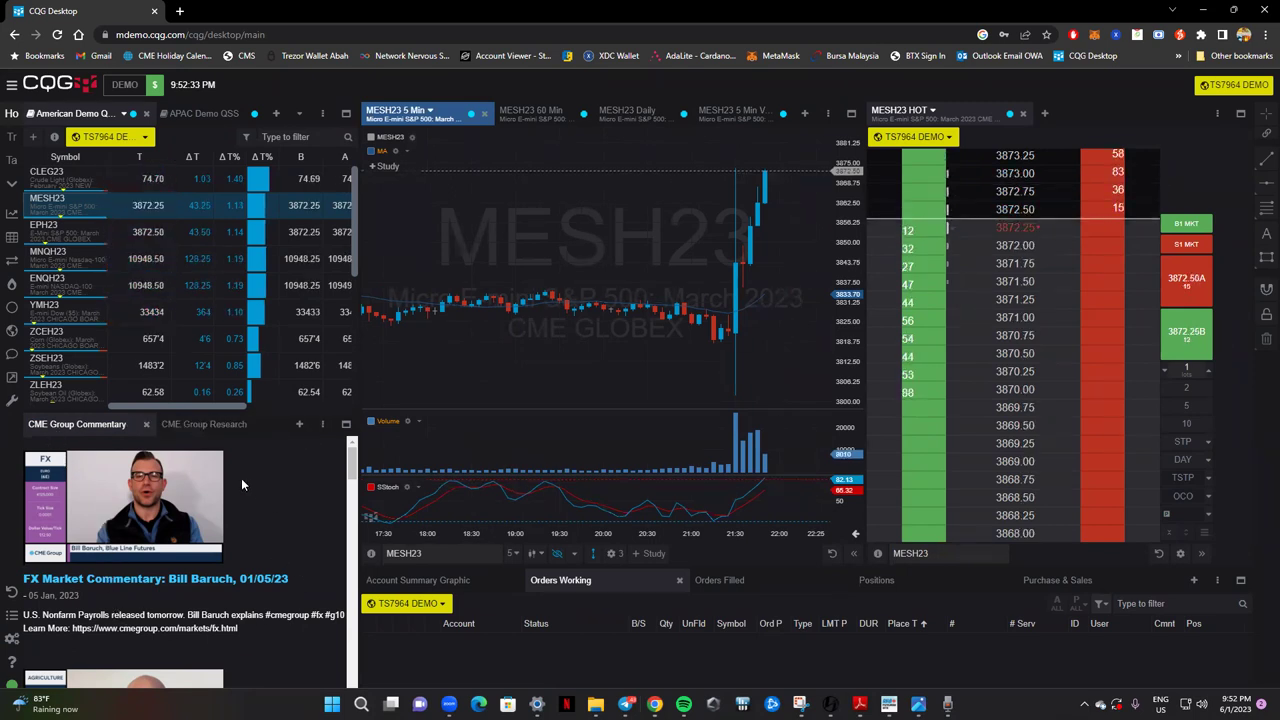
pyautogui.click(146, 426)
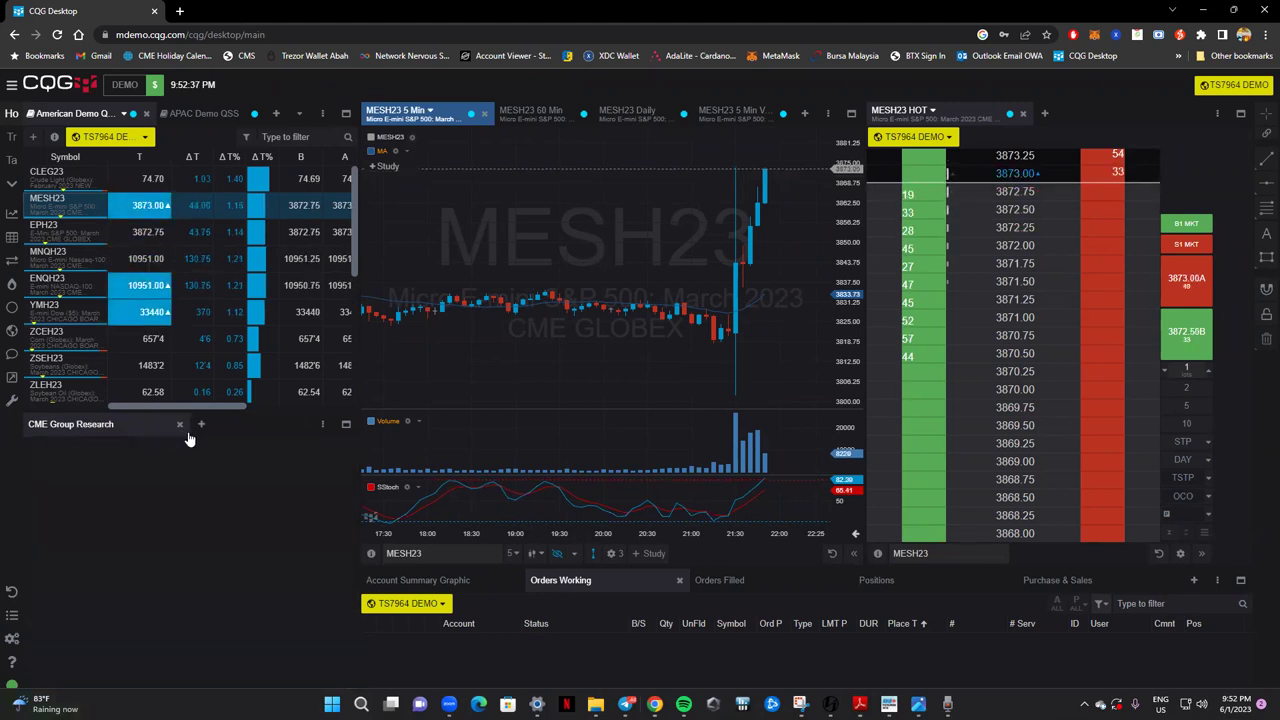
pyautogui.click(180, 424)
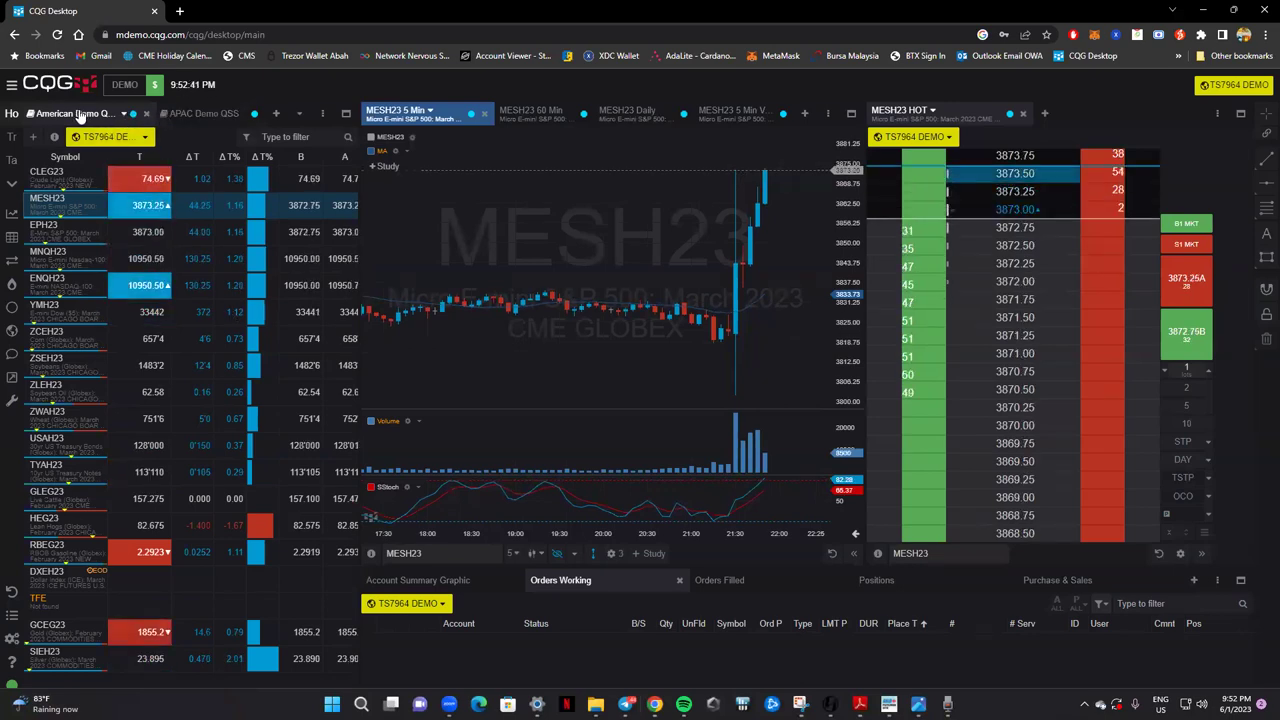
# Create a new quote list in place of the American Demo list and add the Crude Palm Oil Futures symbol MPO.
pyautogui.click(197, 116)
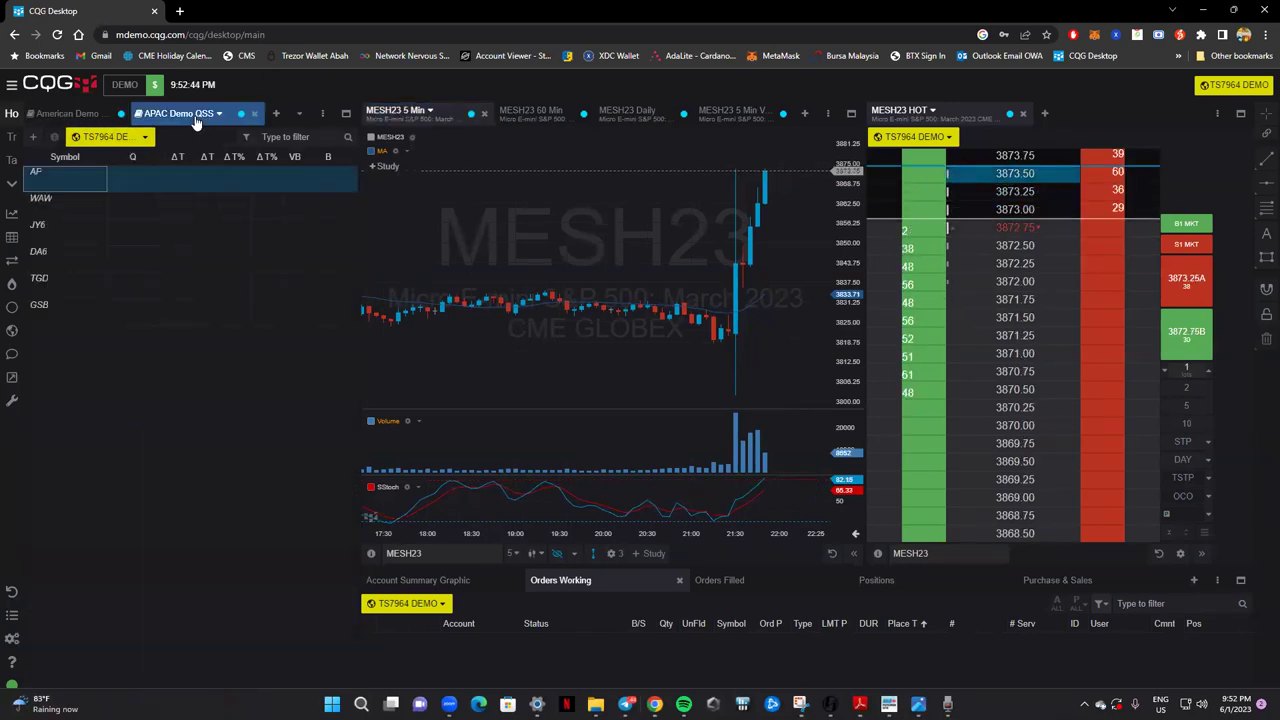
pyautogui.click(50, 116)
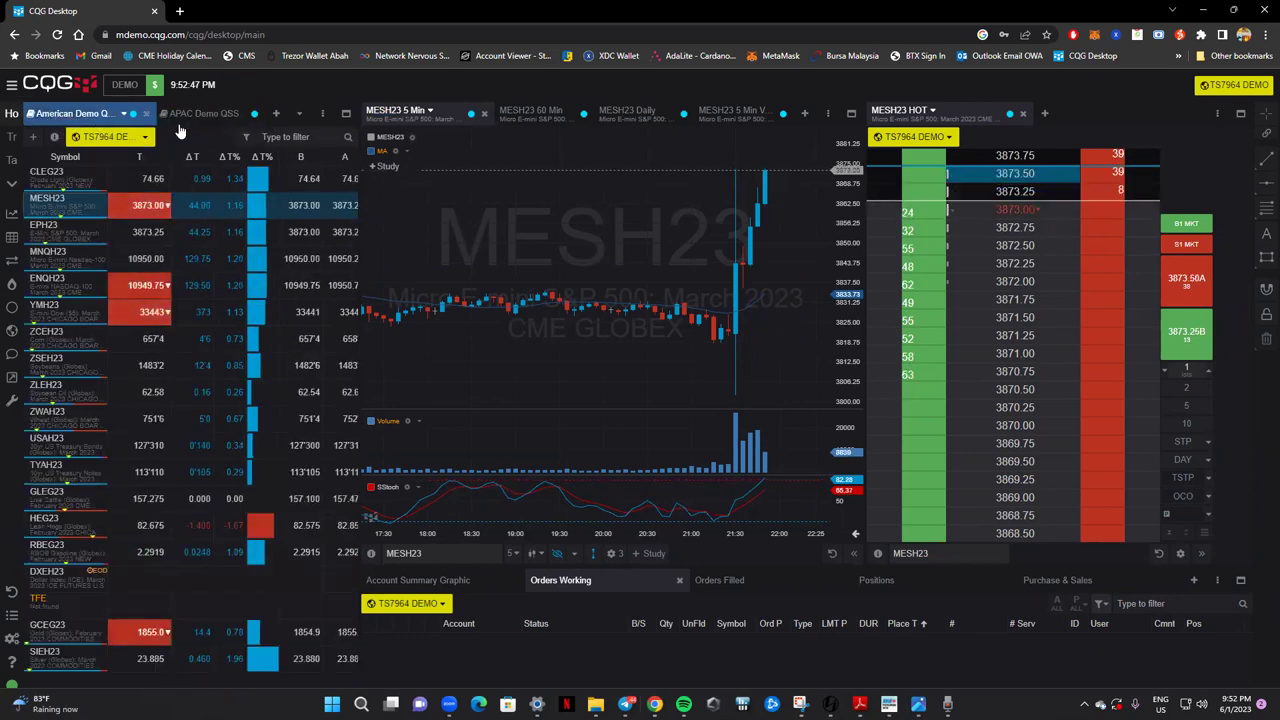
pyautogui.click(125, 114)
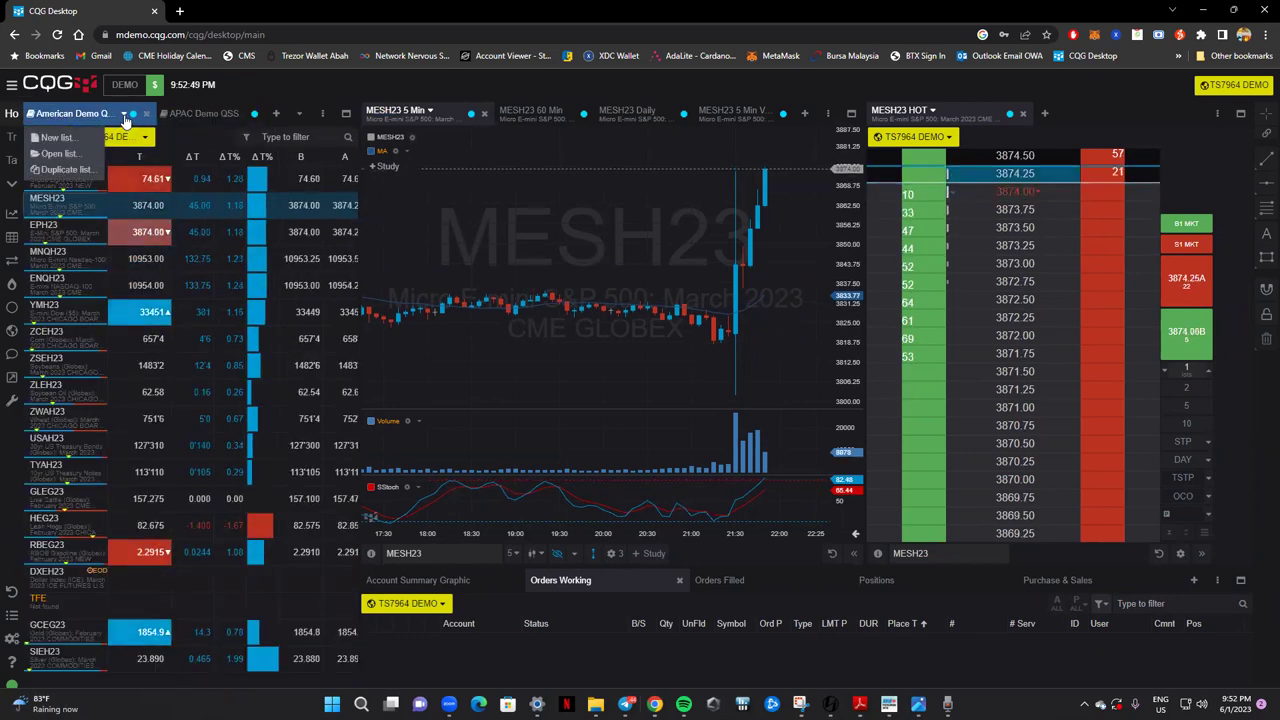
pyautogui.click(58, 137)
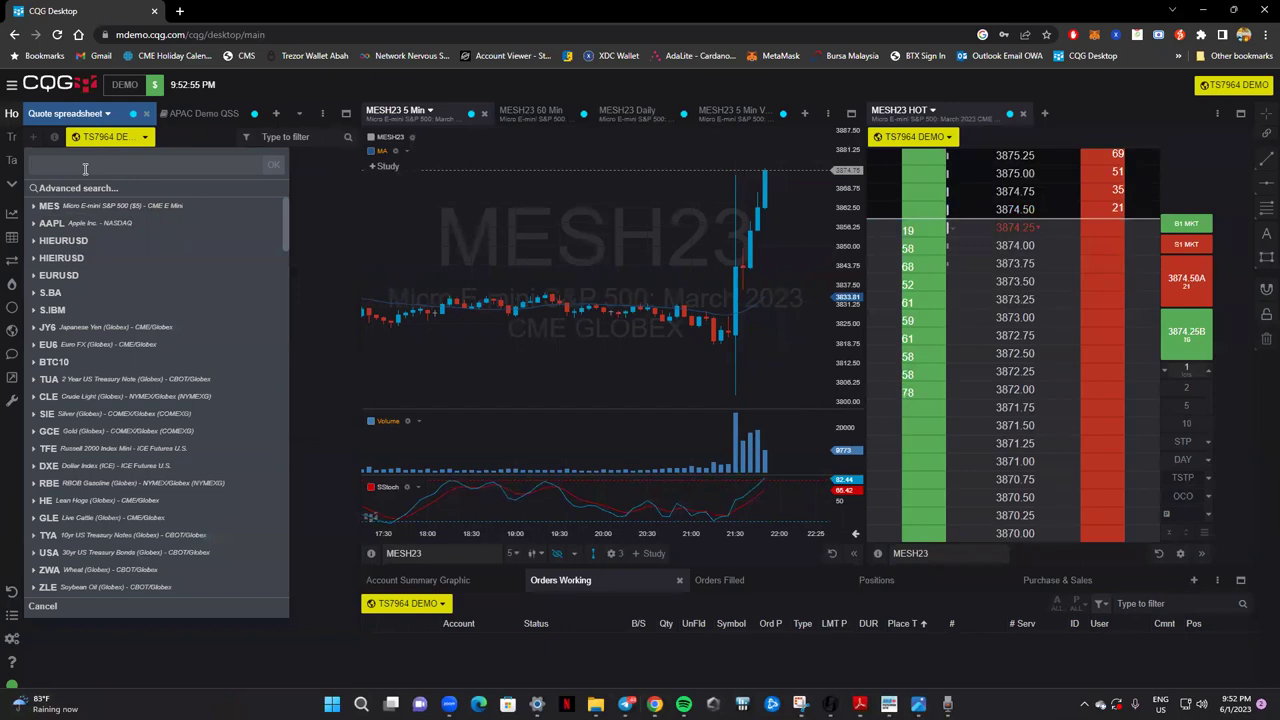
pyautogui.write('MPO')
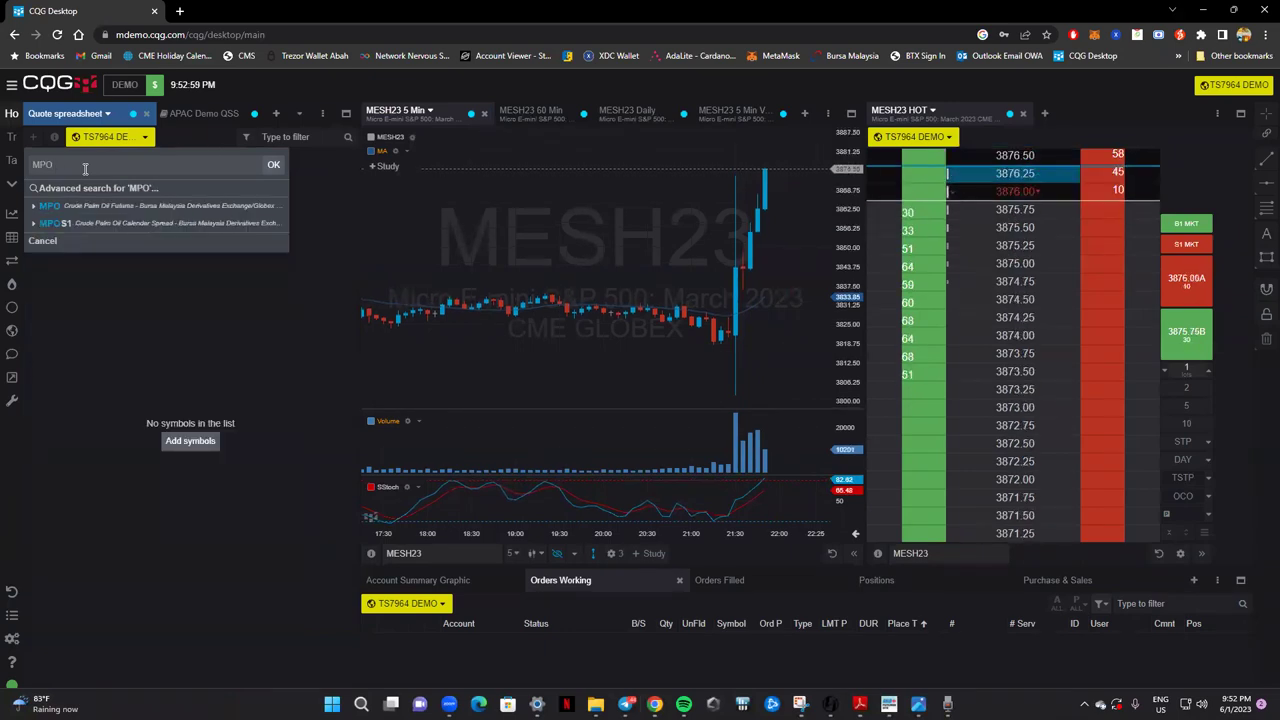
pyautogui.click(148, 207)
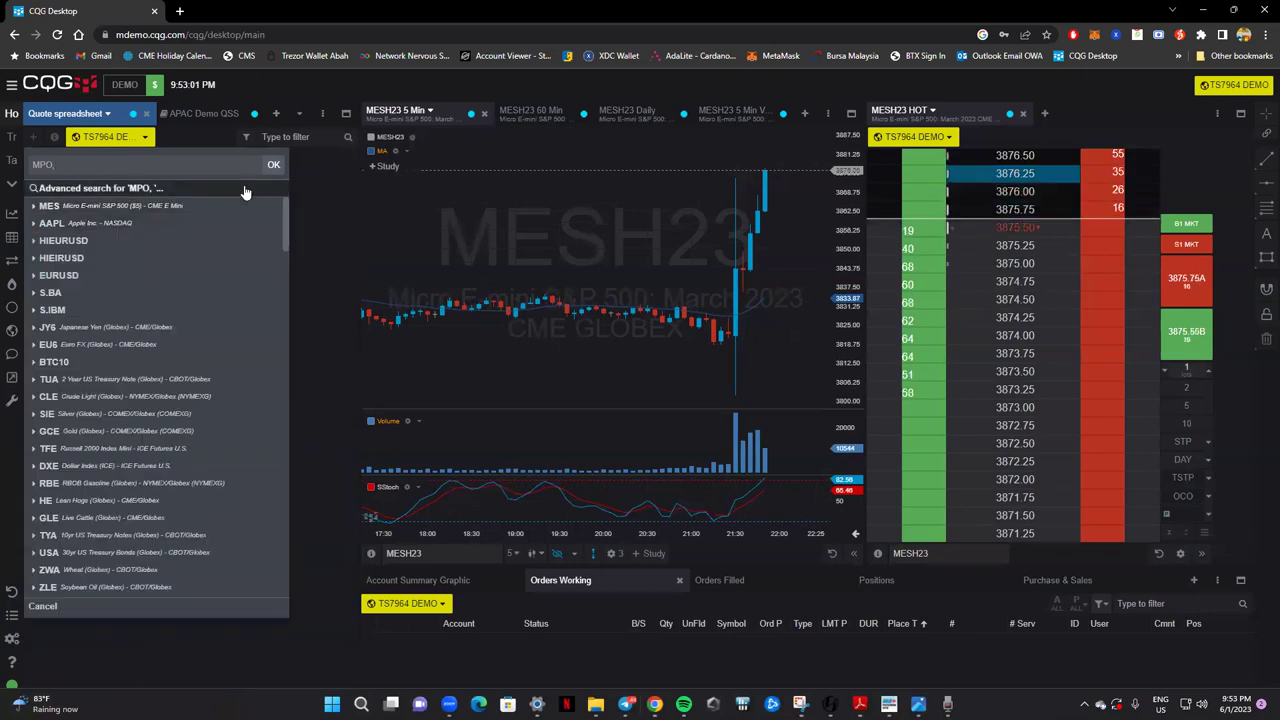
pyautogui.click(272, 166)
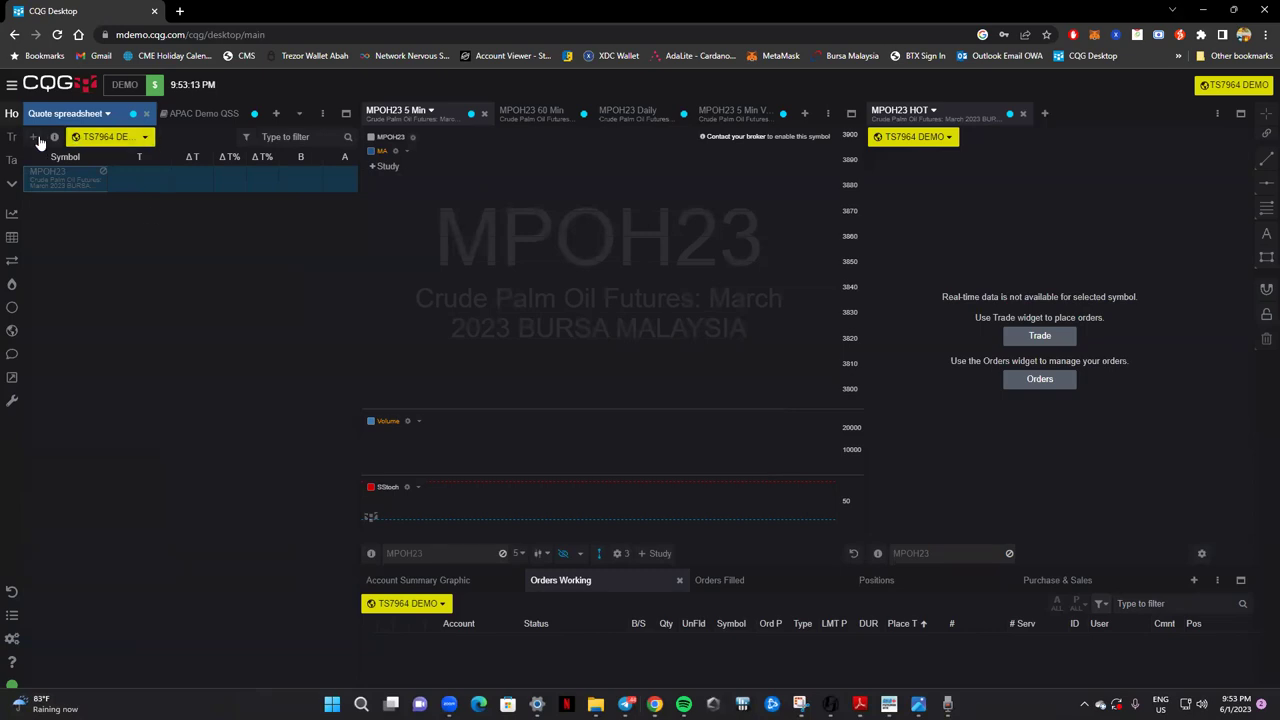
# Add the Crude Light symbol CLE and the Soybean Oil symbol ZLE to the new quote list.
pyautogui.click(36, 139)
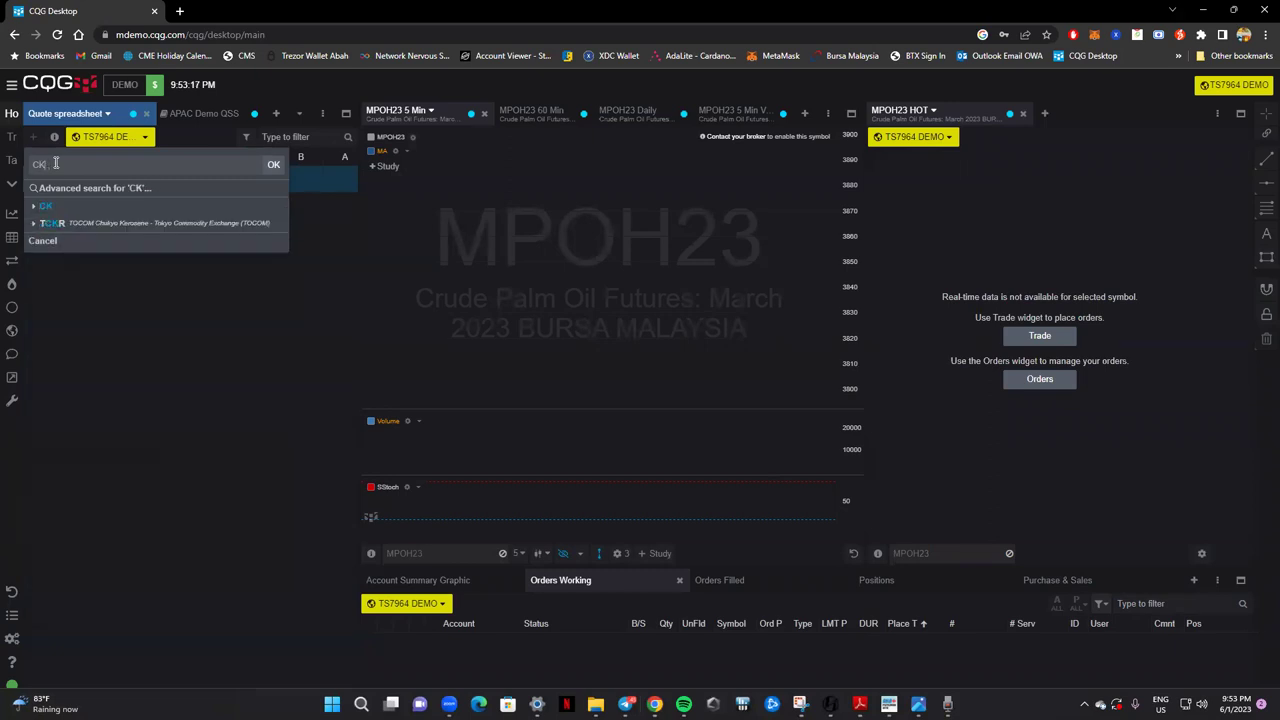
pyautogui.write('LE')
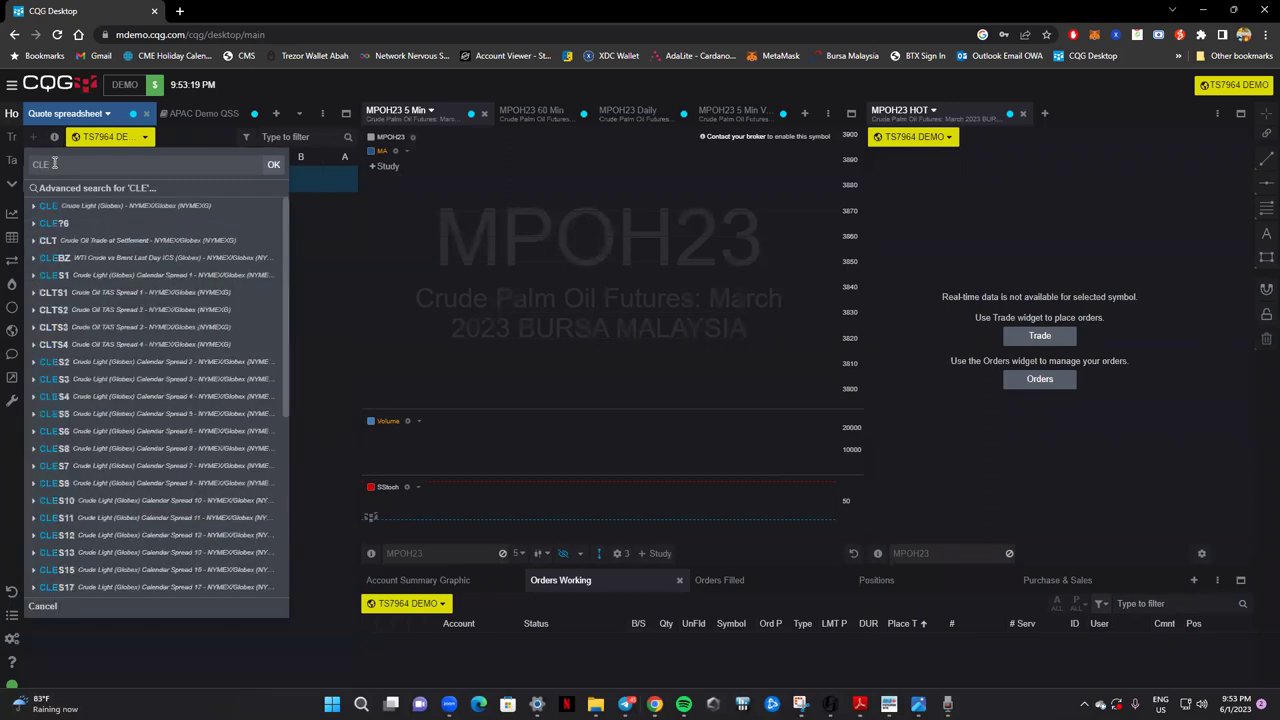
pyautogui.click(101, 212)
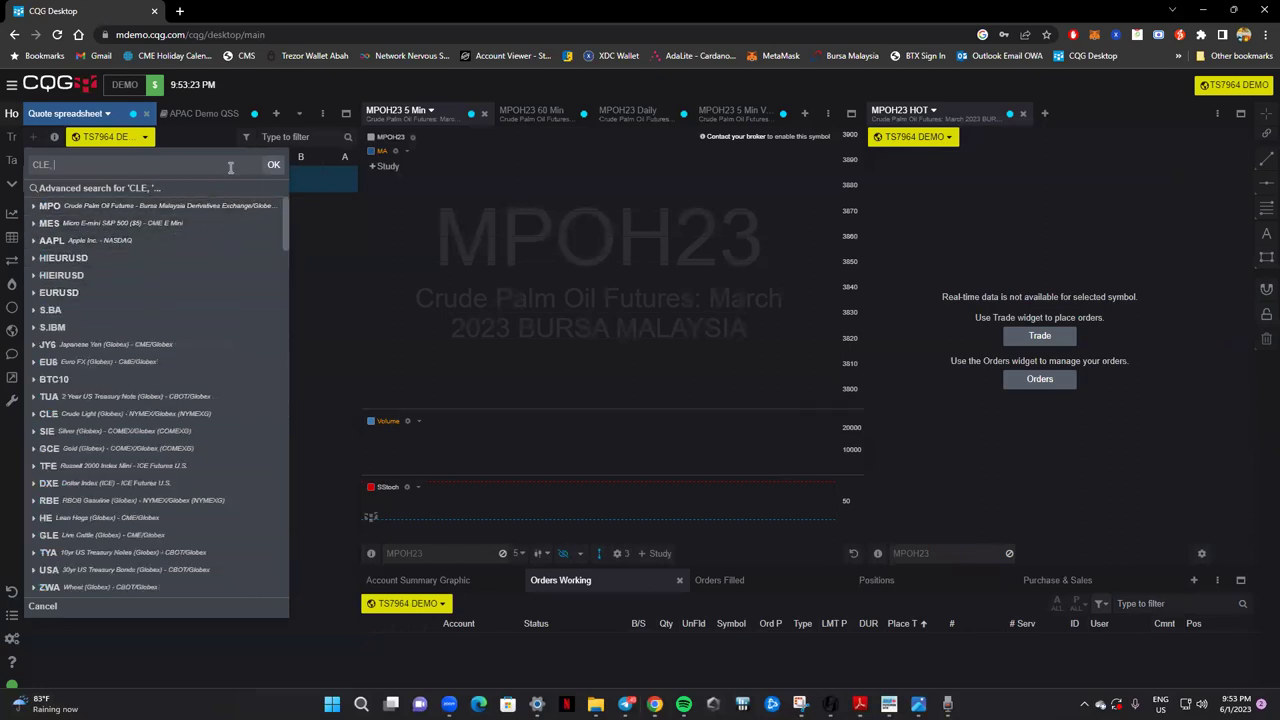
pyautogui.write('ZL')
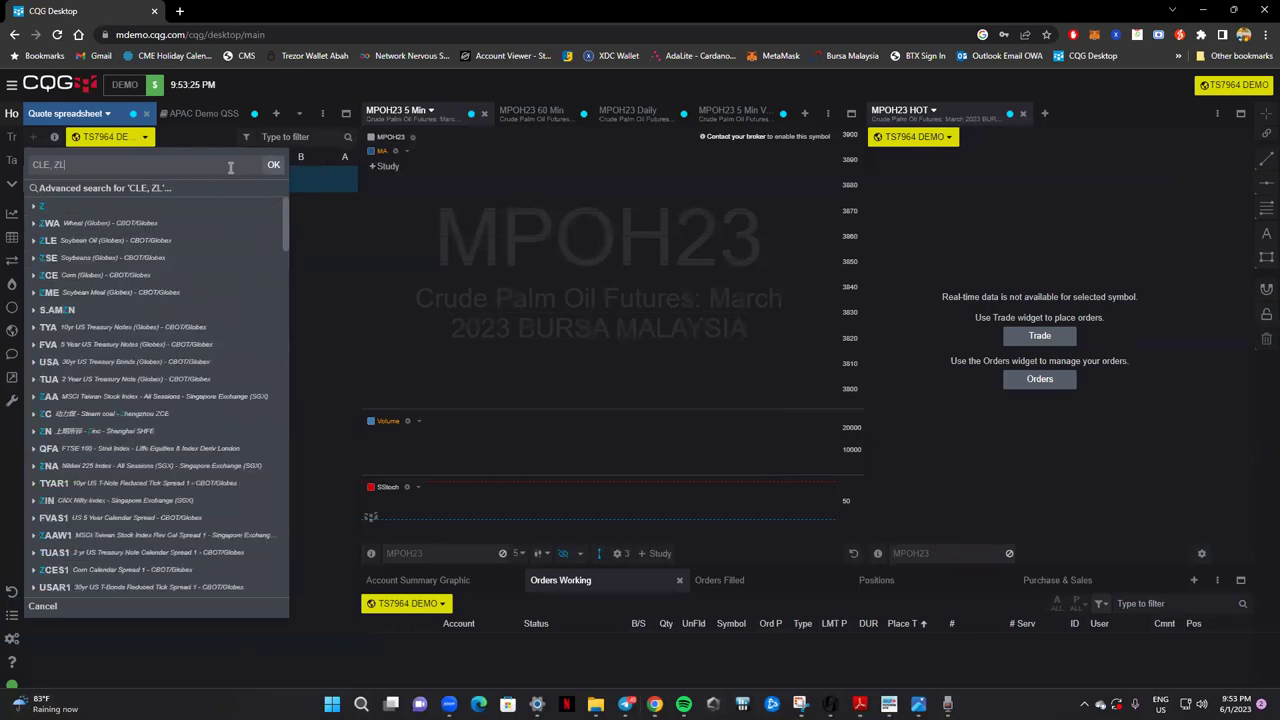
pyautogui.write('E')
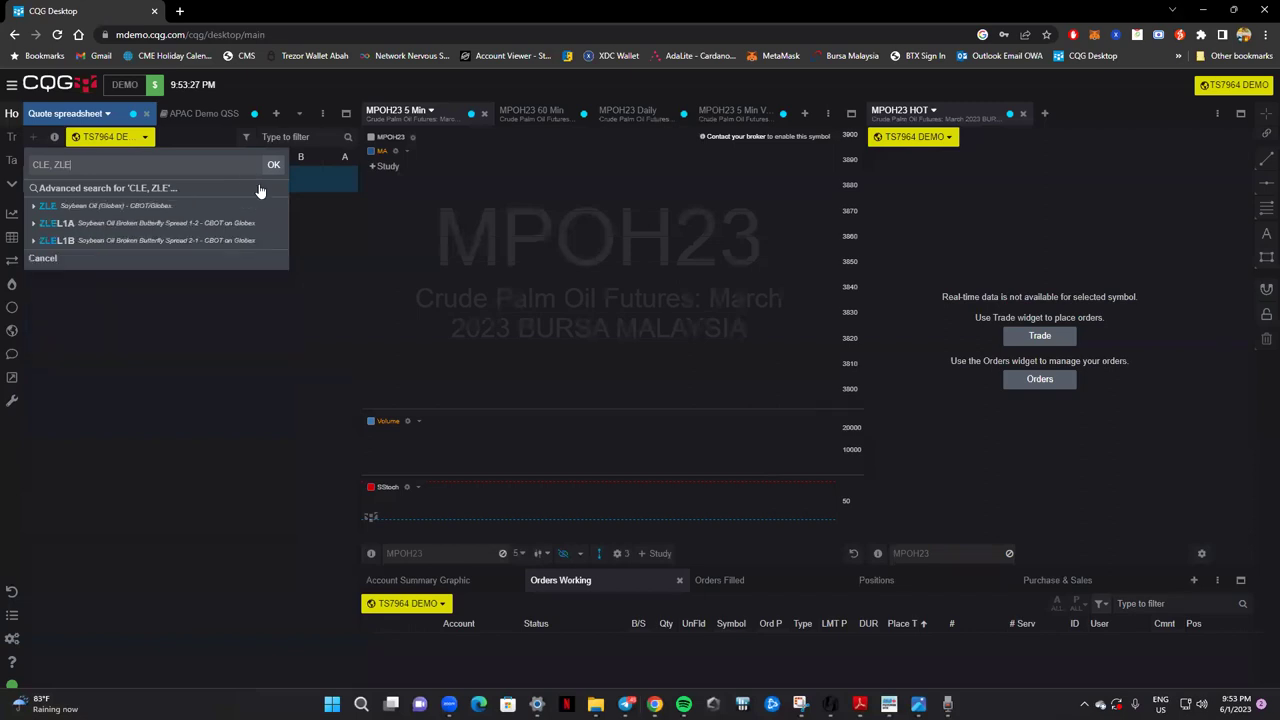
pyautogui.click(163, 206)
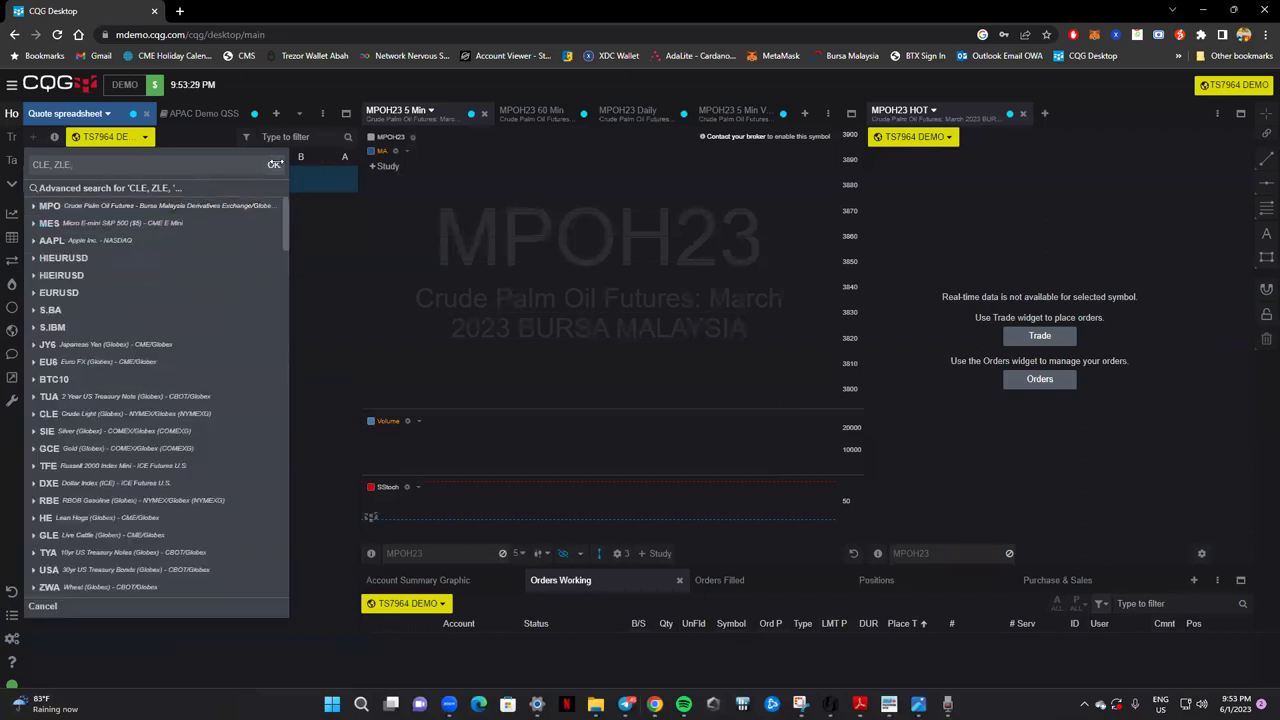
pyautogui.click(275, 163)
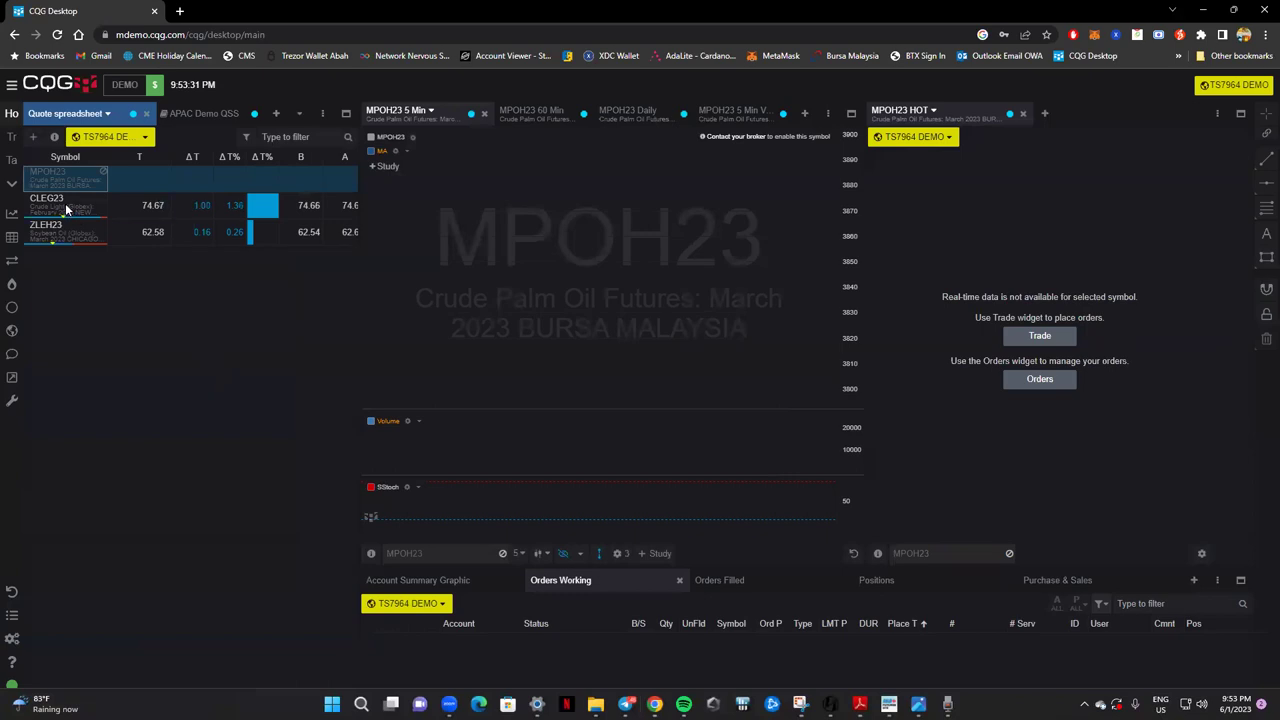
# Switch between CLEG23 and ZLEH23 in the quote list to view each contract's chart and price ladder.
pyautogui.click(65, 203)
pyautogui.click(56, 227)
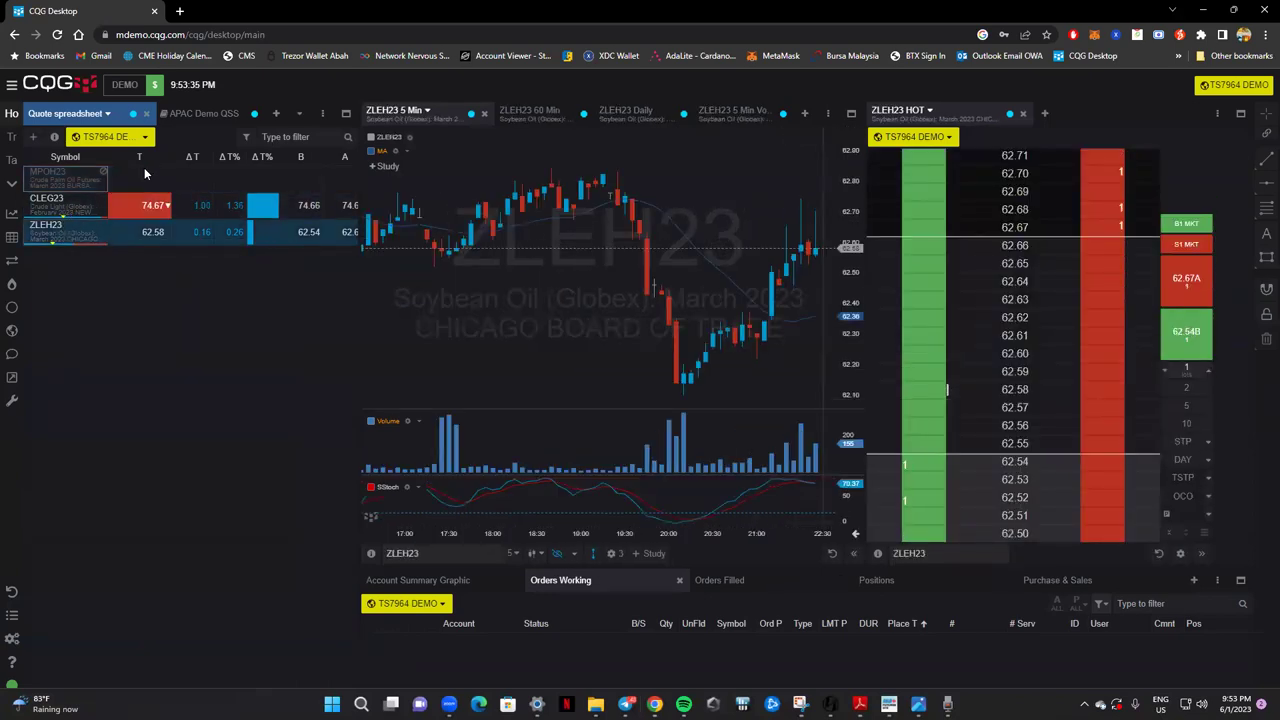
pyautogui.click(72, 208)
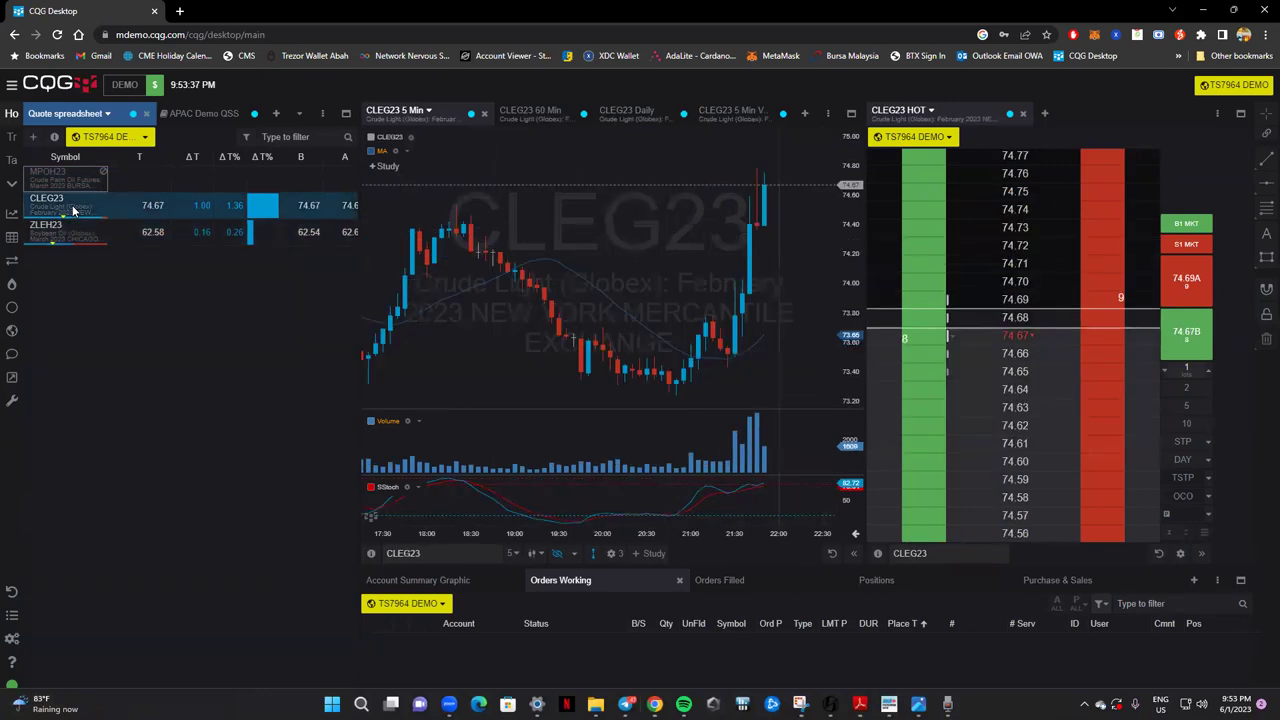
pyautogui.click(80, 230)
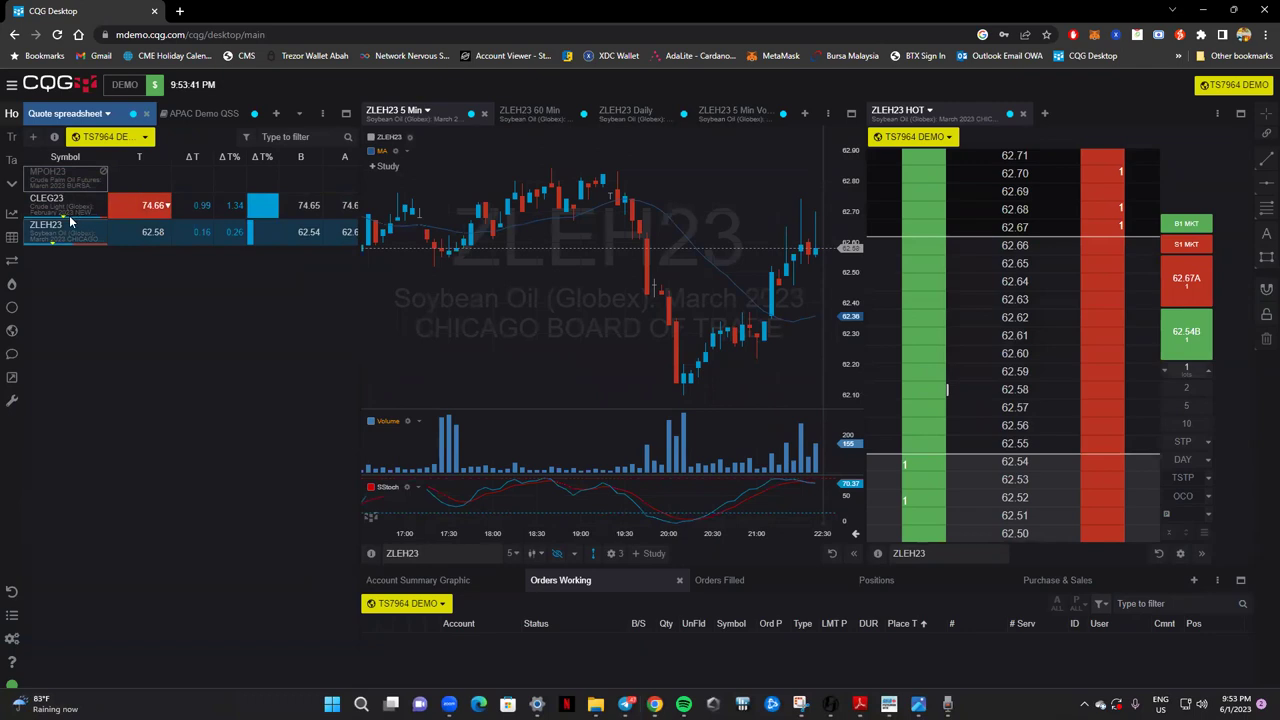
pyautogui.click(70, 214)
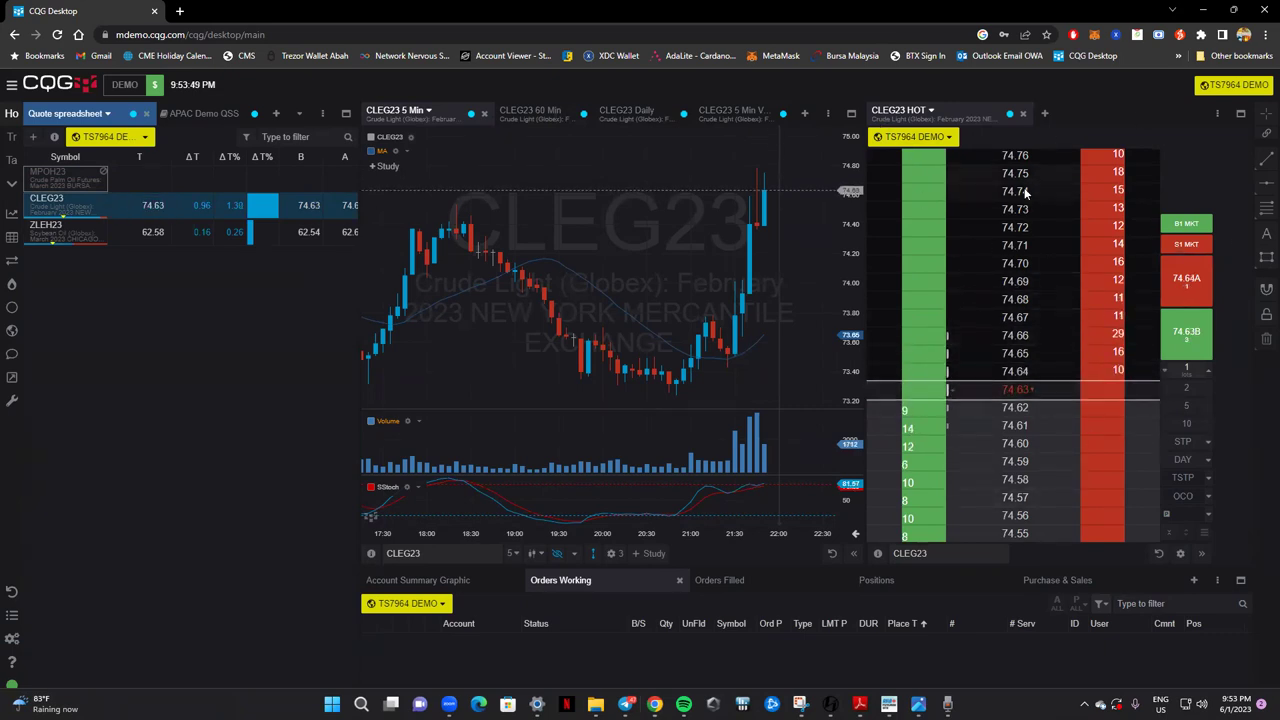
# Close the APAC Demo QSS quote list.
pyautogui.click(236, 118)
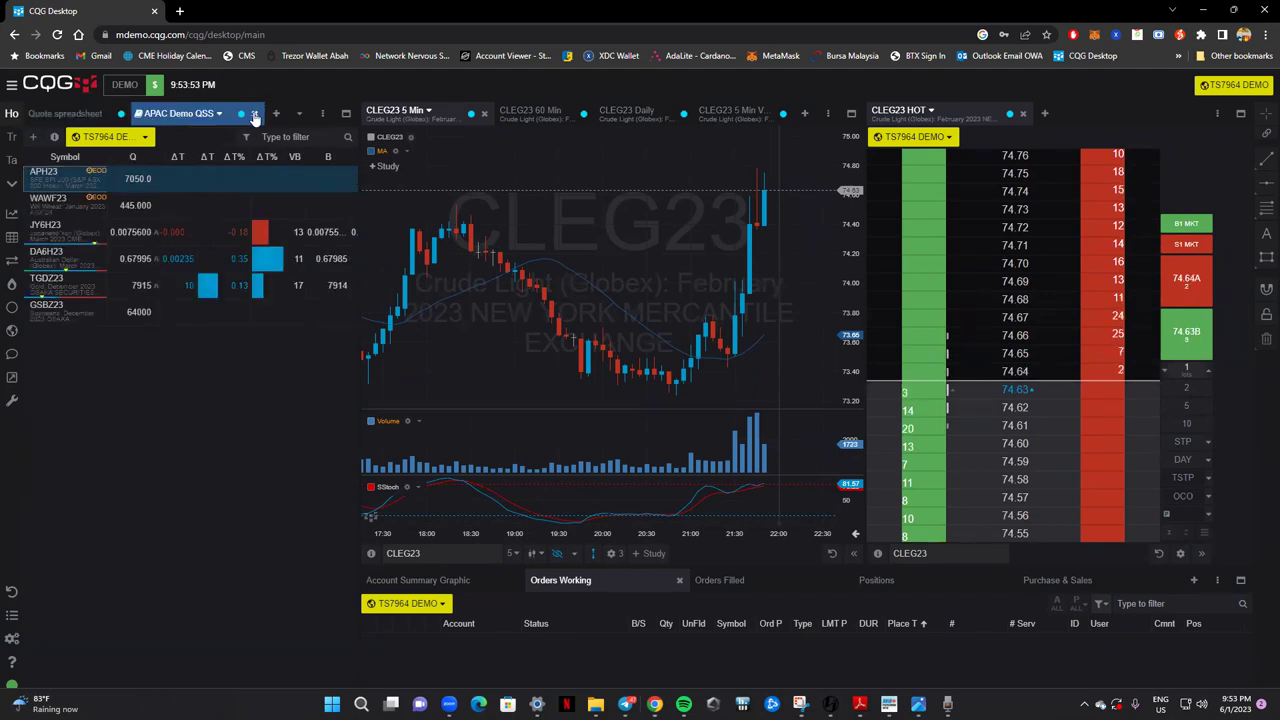
pyautogui.click(255, 114)
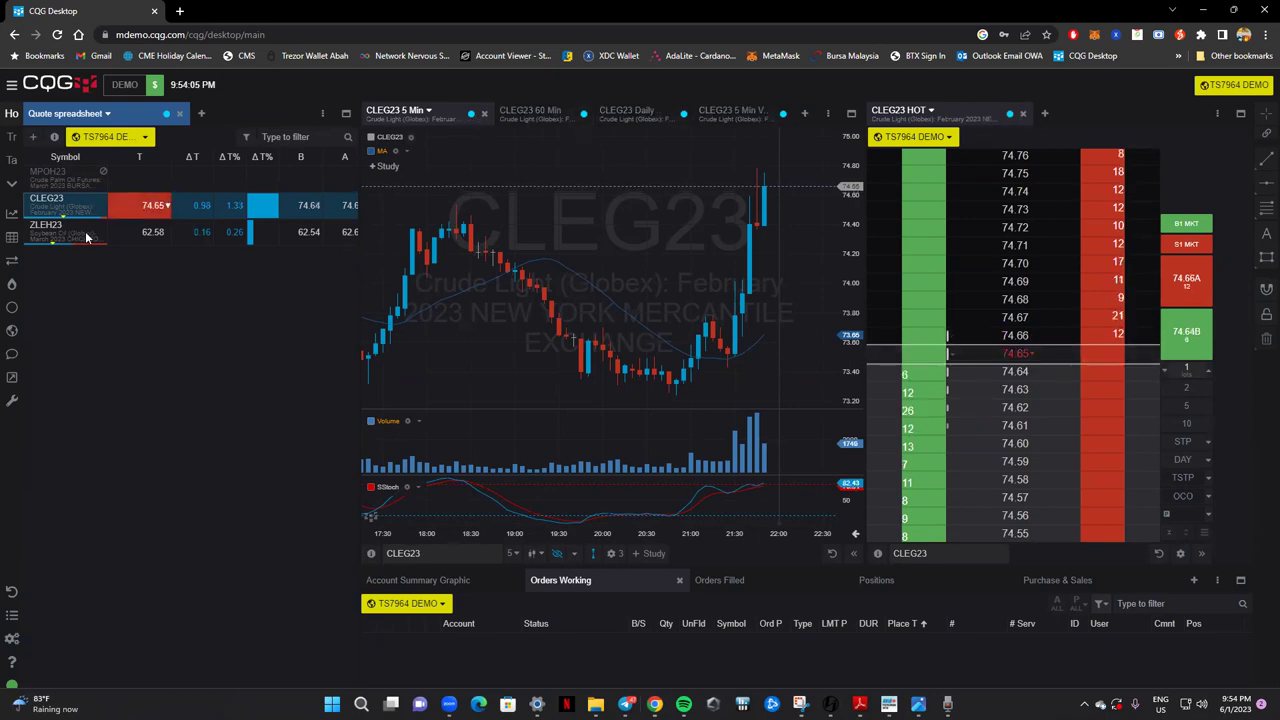
# Link the 60 Min chart to the blue group and check it by selecting CLEG23 and ZLEH23.
pyautogui.click(578, 116)
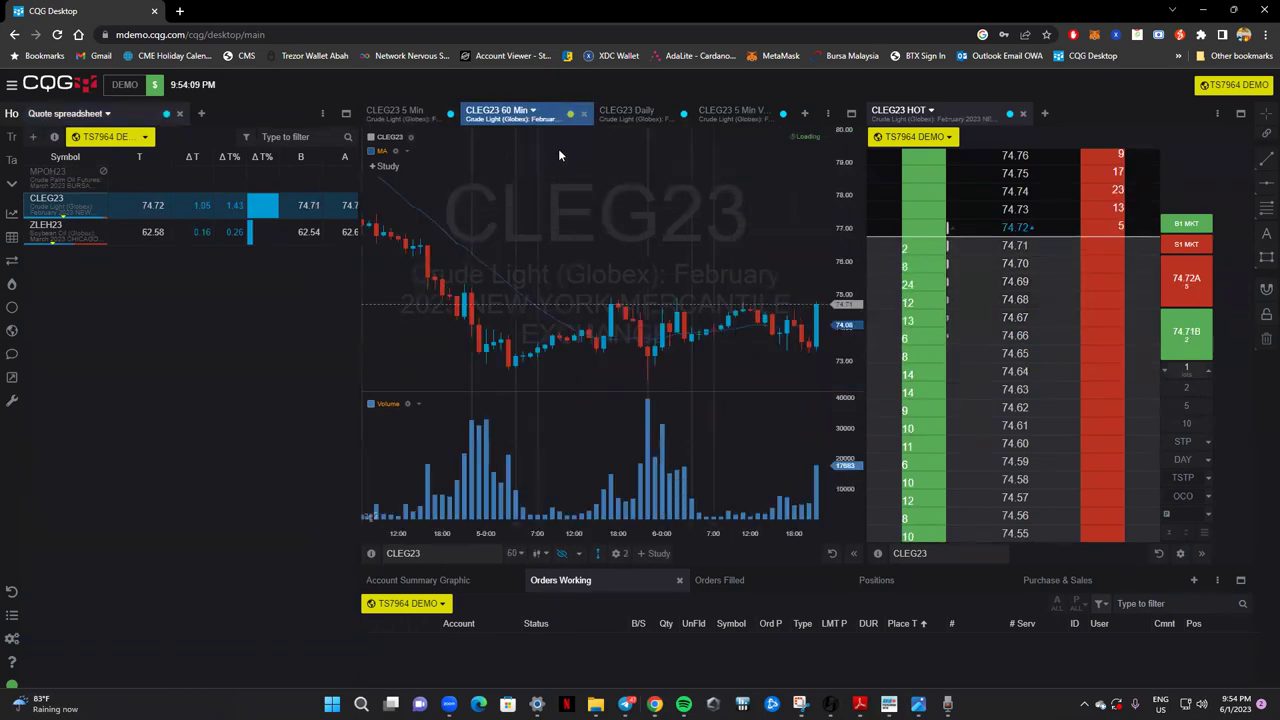
pyautogui.click(49, 230)
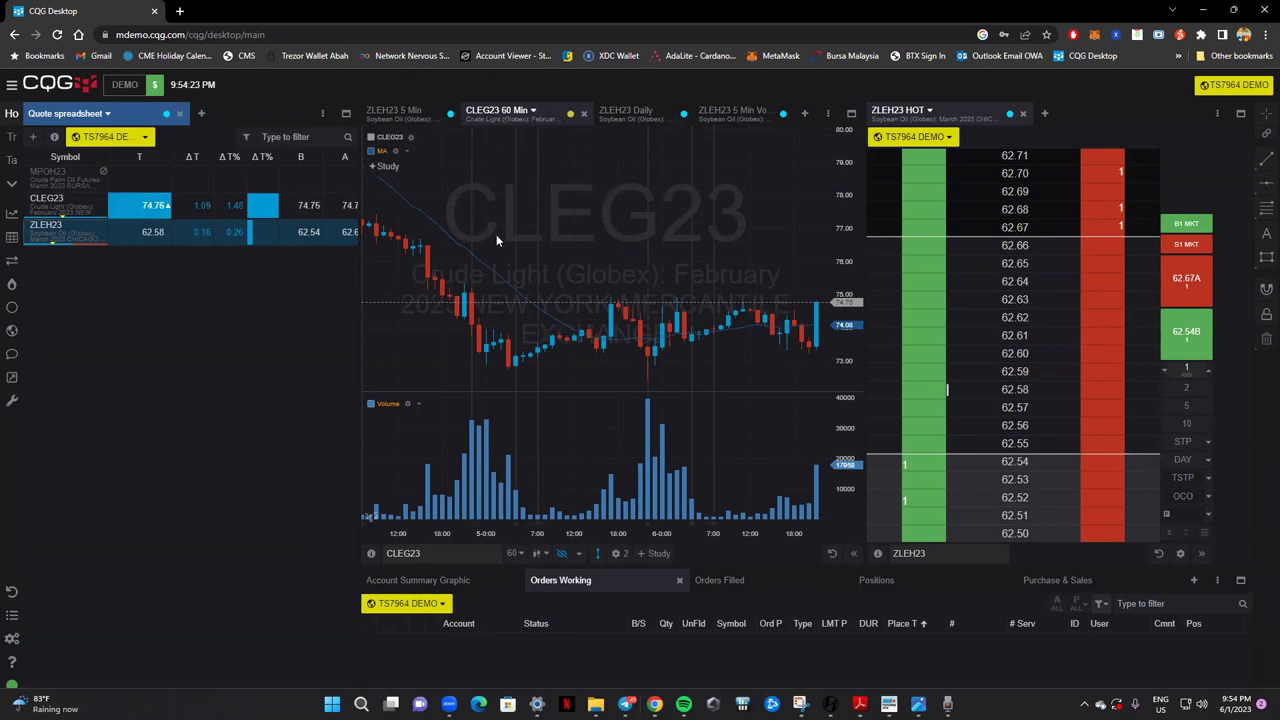
pyautogui.click(570, 113)
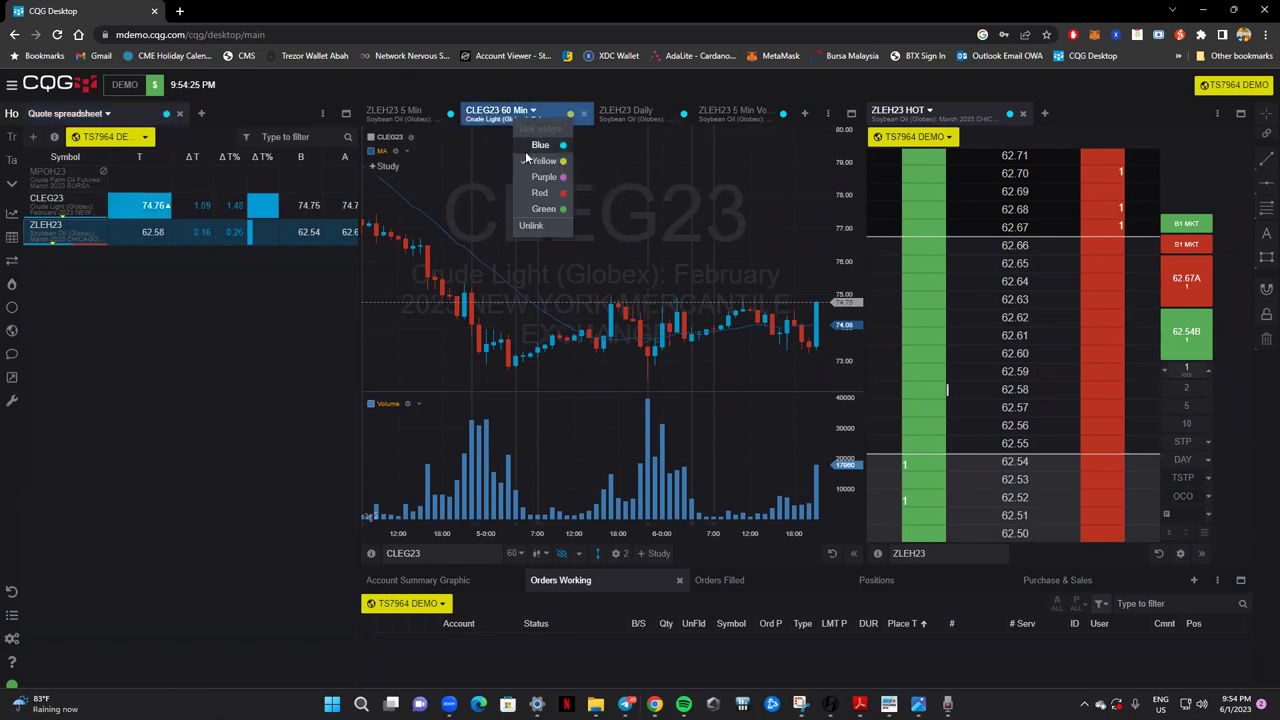
pyautogui.click(540, 160)
pyautogui.click(86, 206)
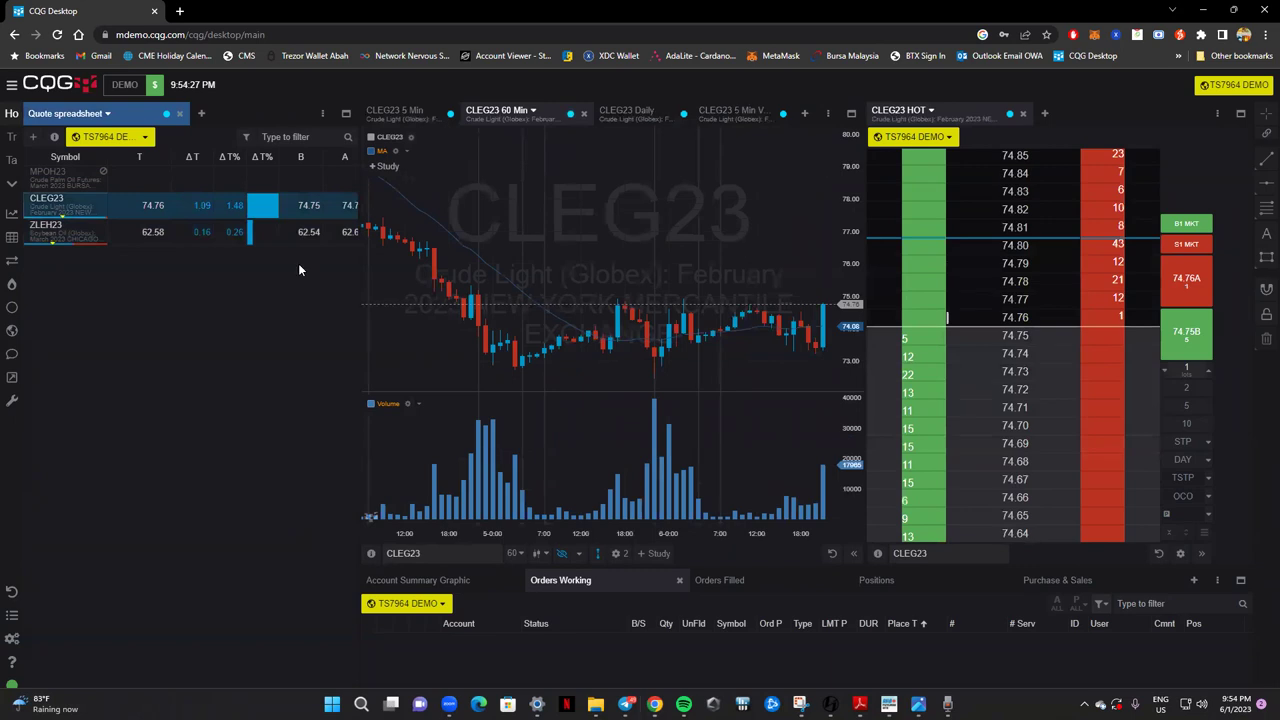
pyautogui.click(61, 231)
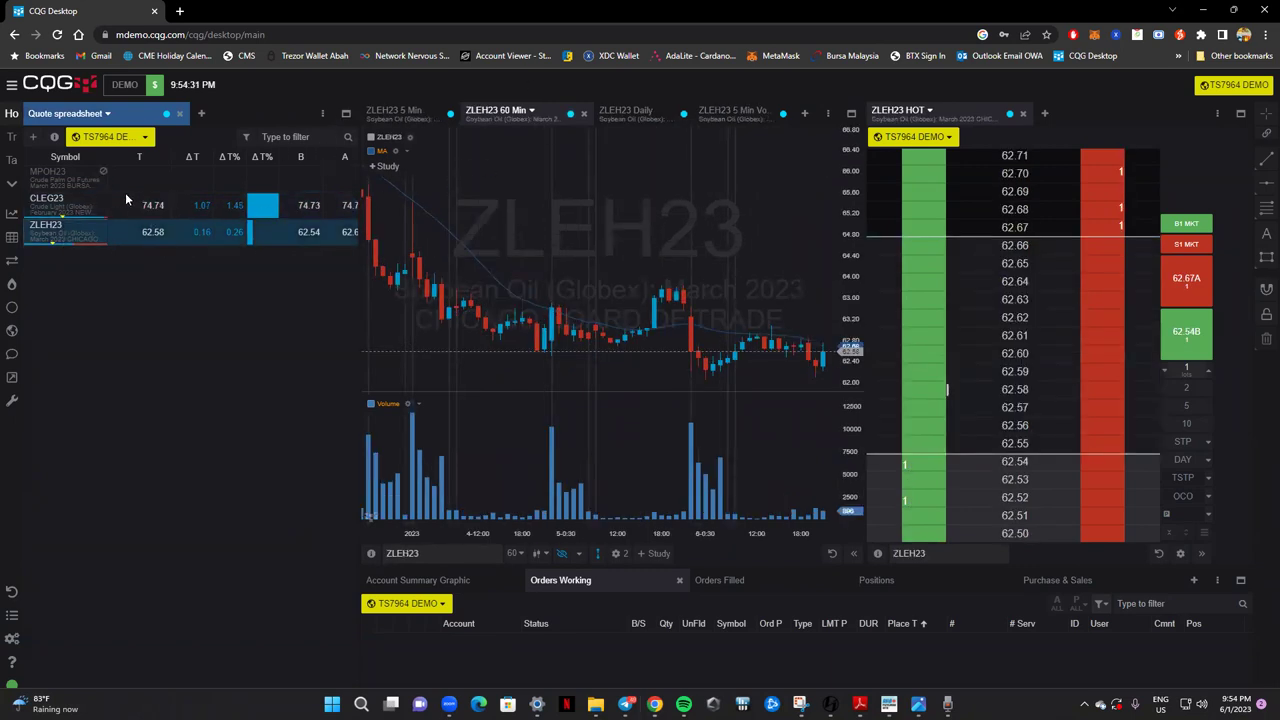
# Close the 5 Min volume chart widget.
pyautogui.click(709, 119)
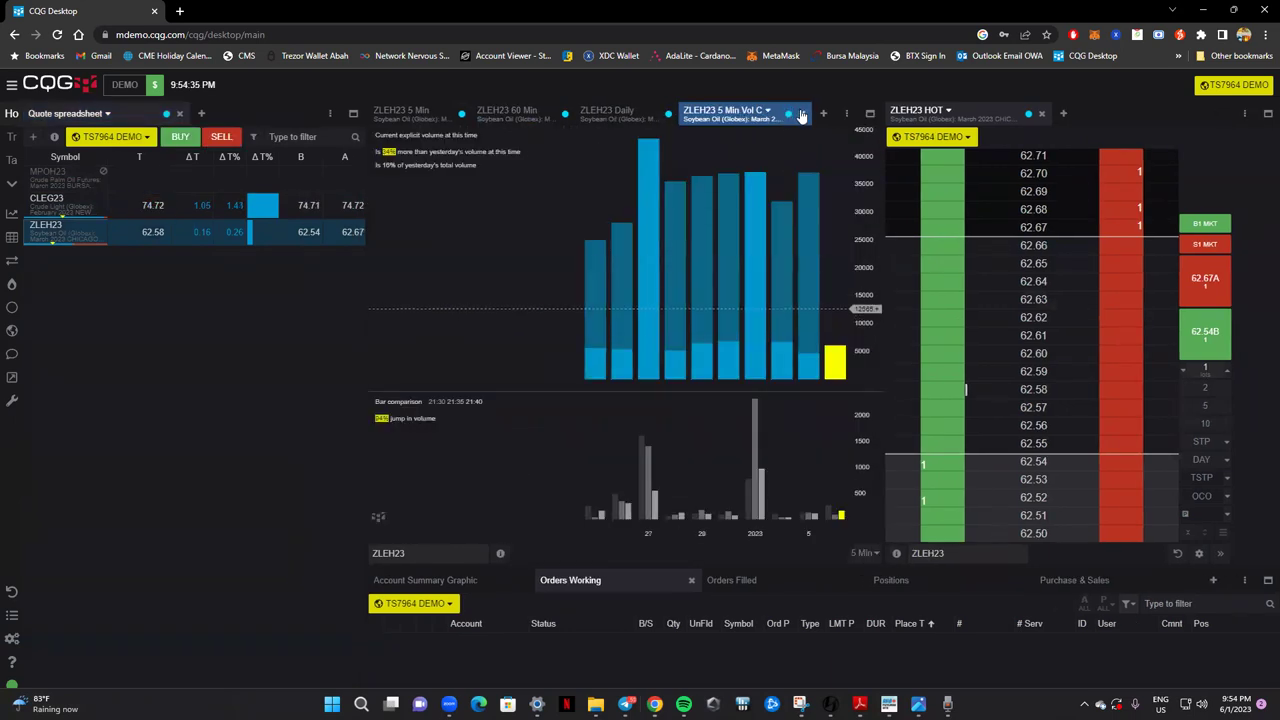
pyautogui.click(801, 115)
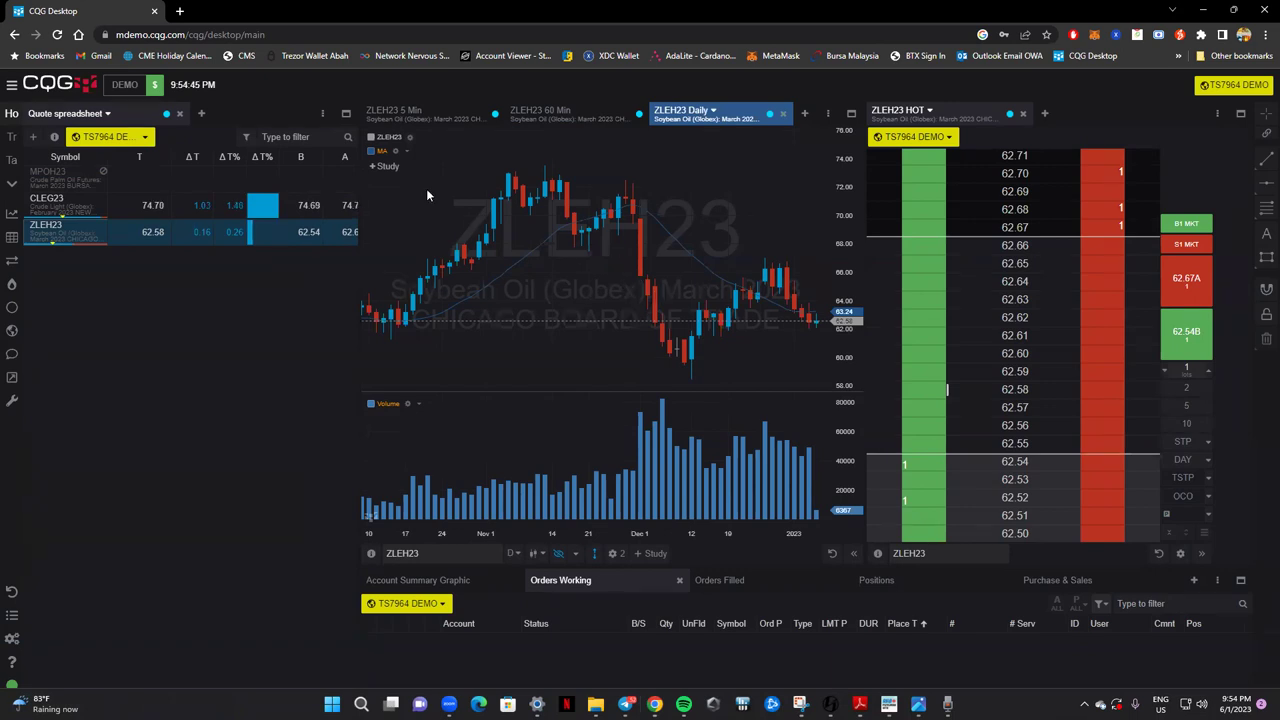
# Change the ZLEH23 5 Min chart to a 15 Min interval.
pyautogui.click(393, 110)
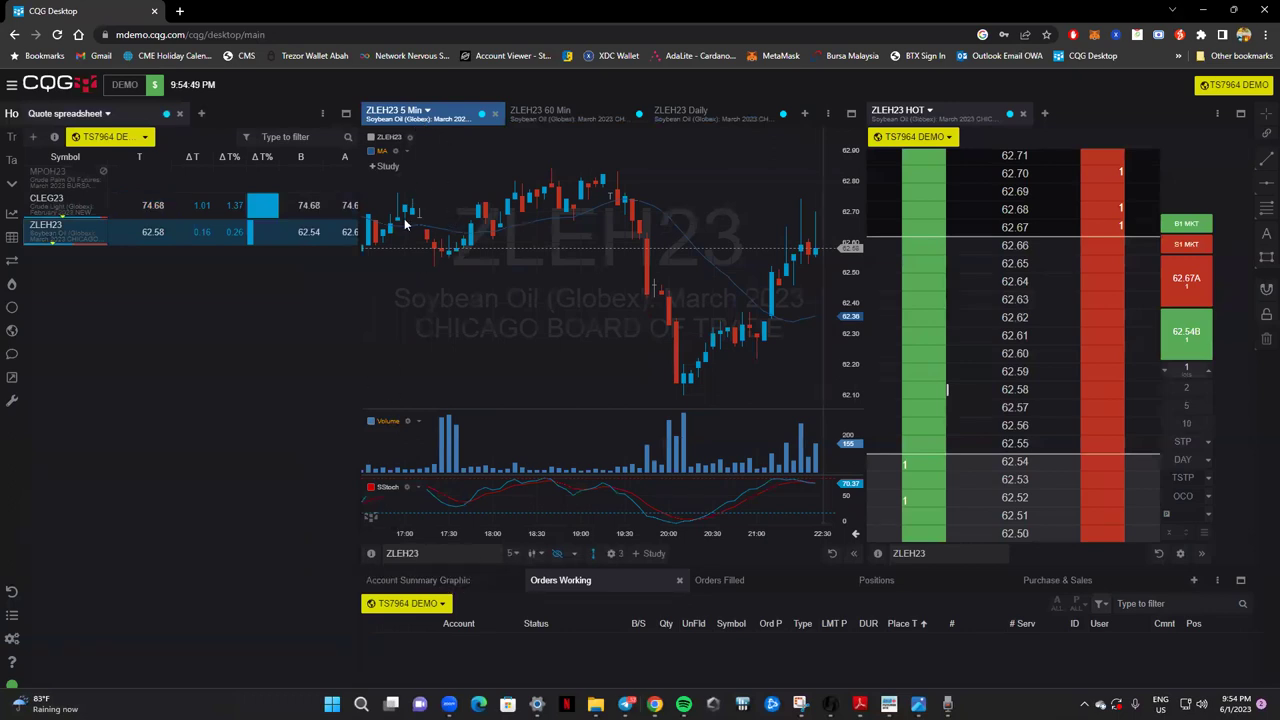
pyautogui.click(513, 556)
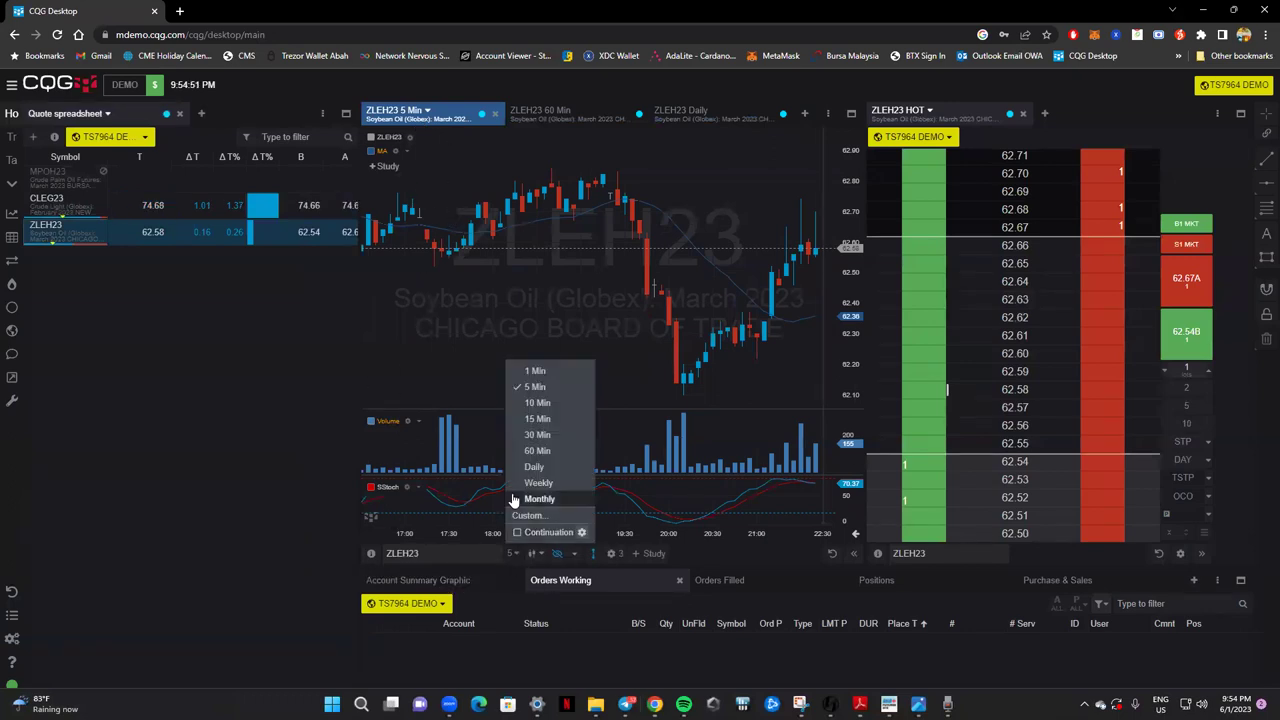
pyautogui.click(536, 419)
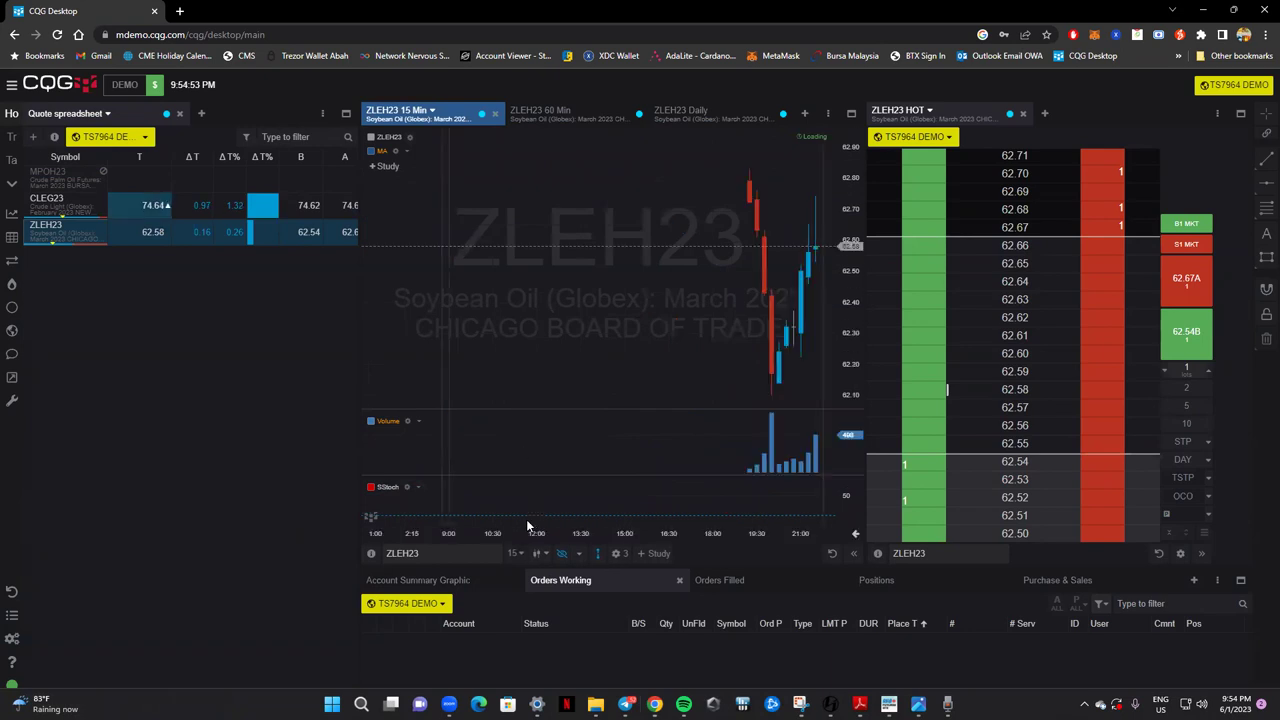
# Pan the 15 Min chart away from its price bars and rescale it to the default view.
pyautogui.moveTo(642, 376); pyautogui.dragTo(291, 143)
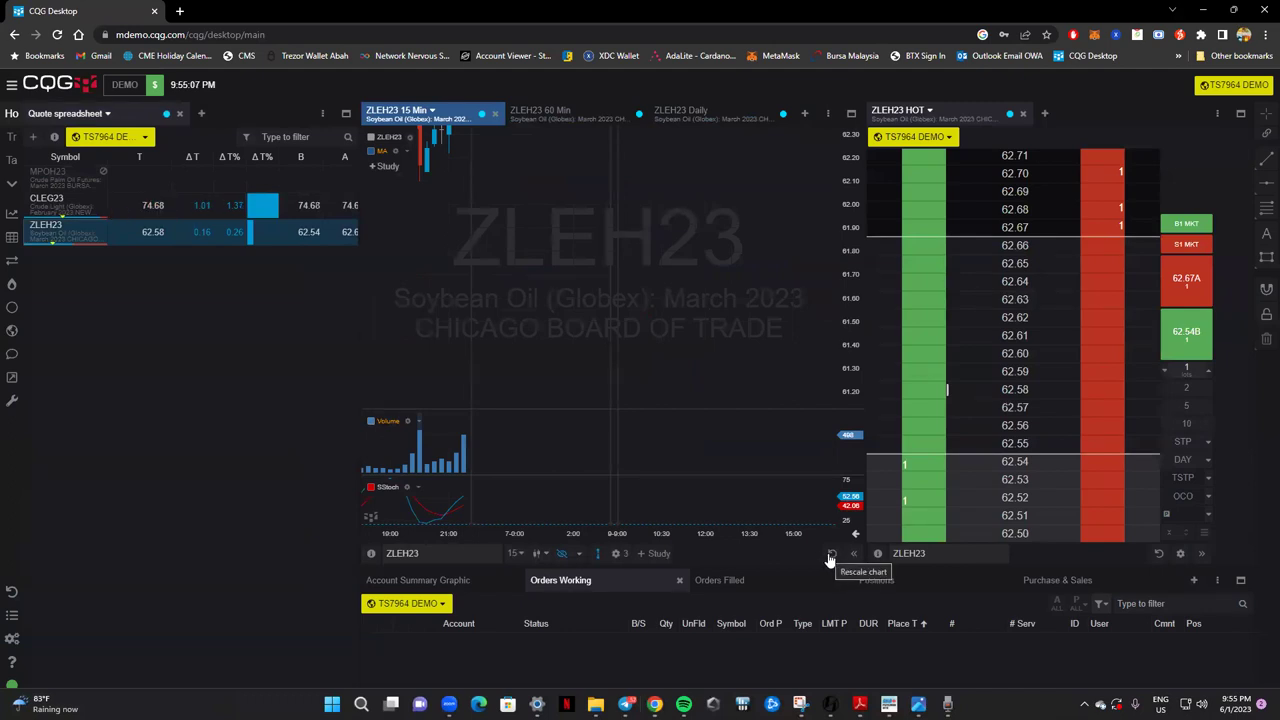
pyautogui.click(830, 556)
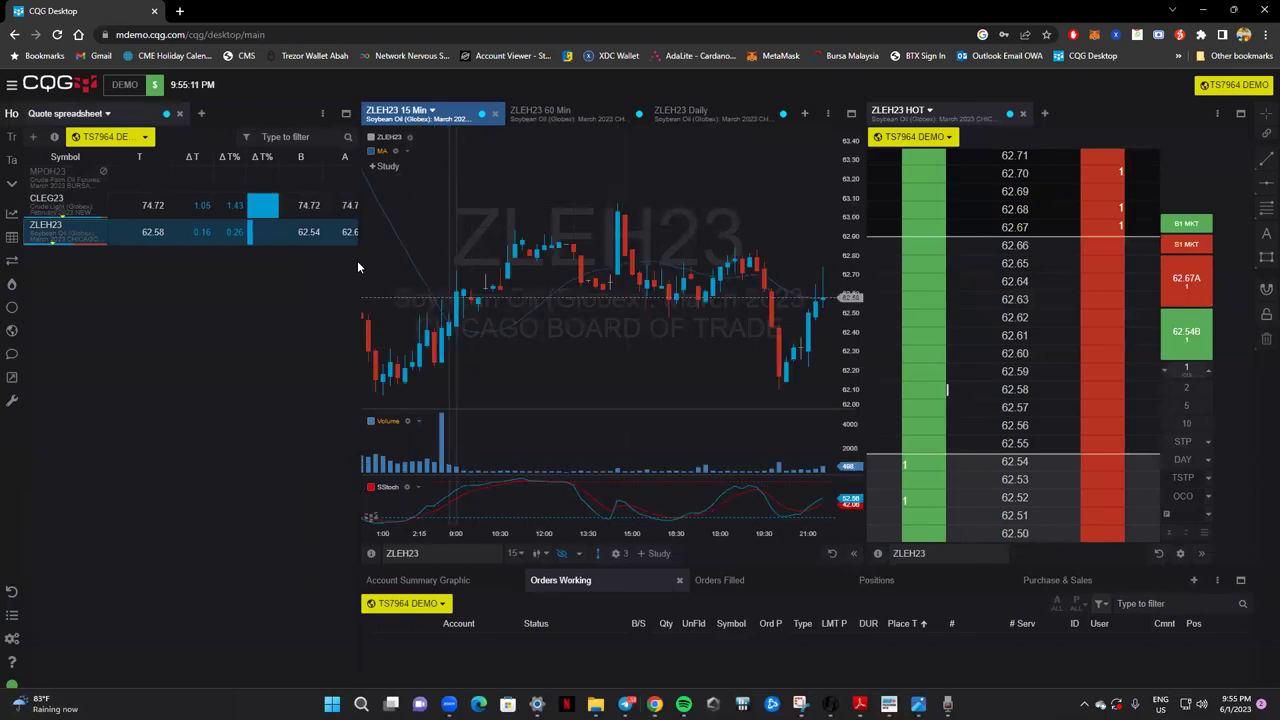
pyautogui.scroll(-1, 529, 354)
pyautogui.scroll(-1, 529, 360)
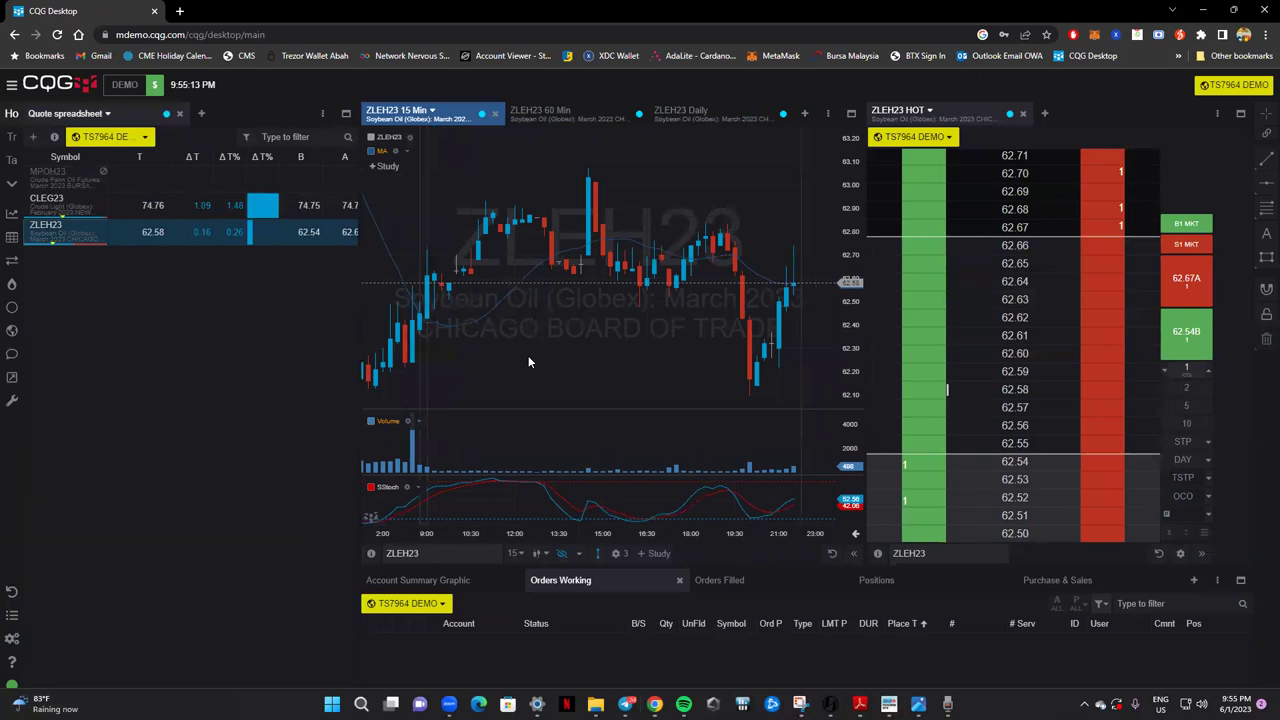
# Look through the ZLEH23 60 Min, Daily and 15 Min charts, finishing on the Daily chart.
pyautogui.click(546, 115)
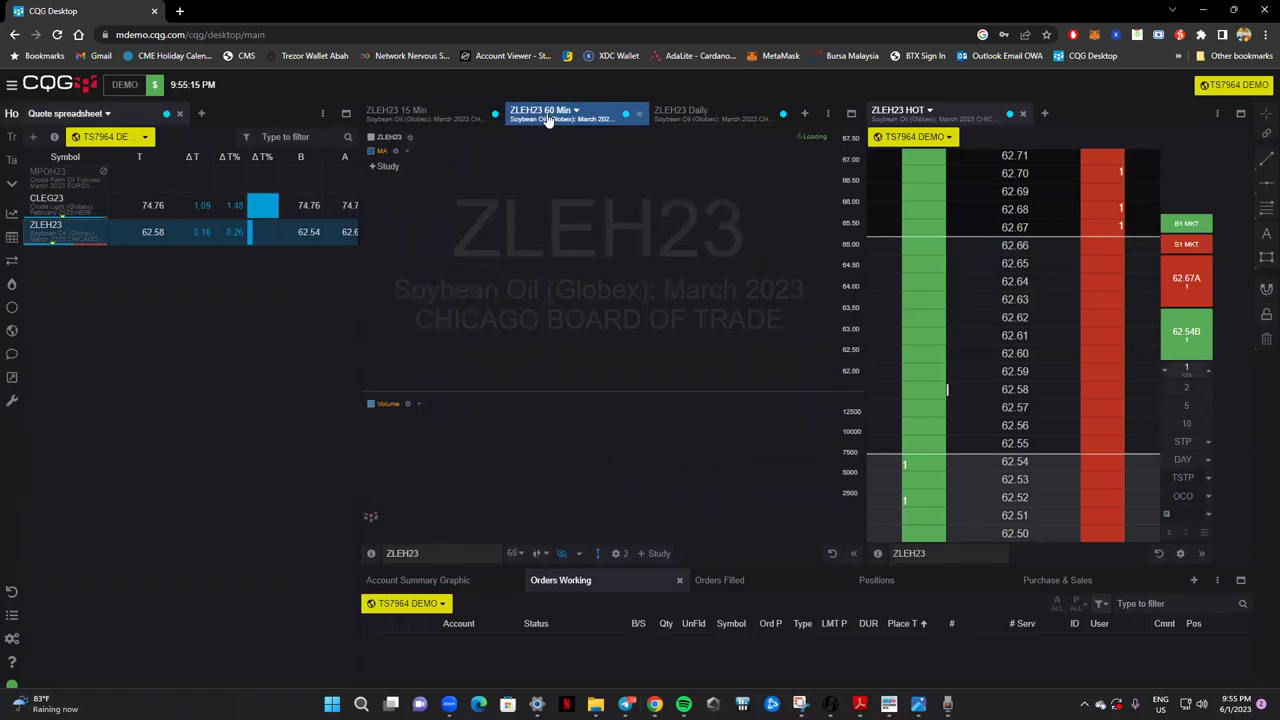
pyautogui.click(683, 118)
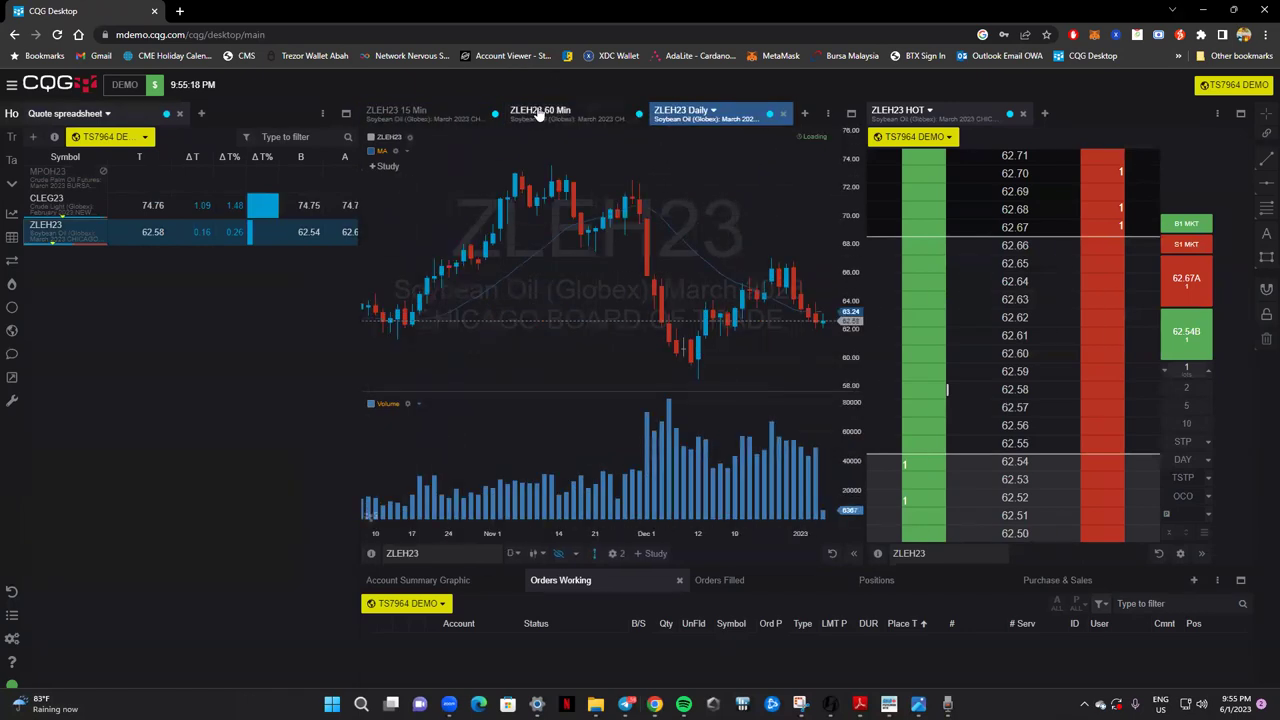
pyautogui.click(398, 118)
pyautogui.click(598, 118)
pyautogui.click(690, 118)
# Add two Candles charts beside the Daily chart and look up the symbol ZLE in the newest one.
pyautogui.click(805, 114)
pyautogui.click(556, 350)
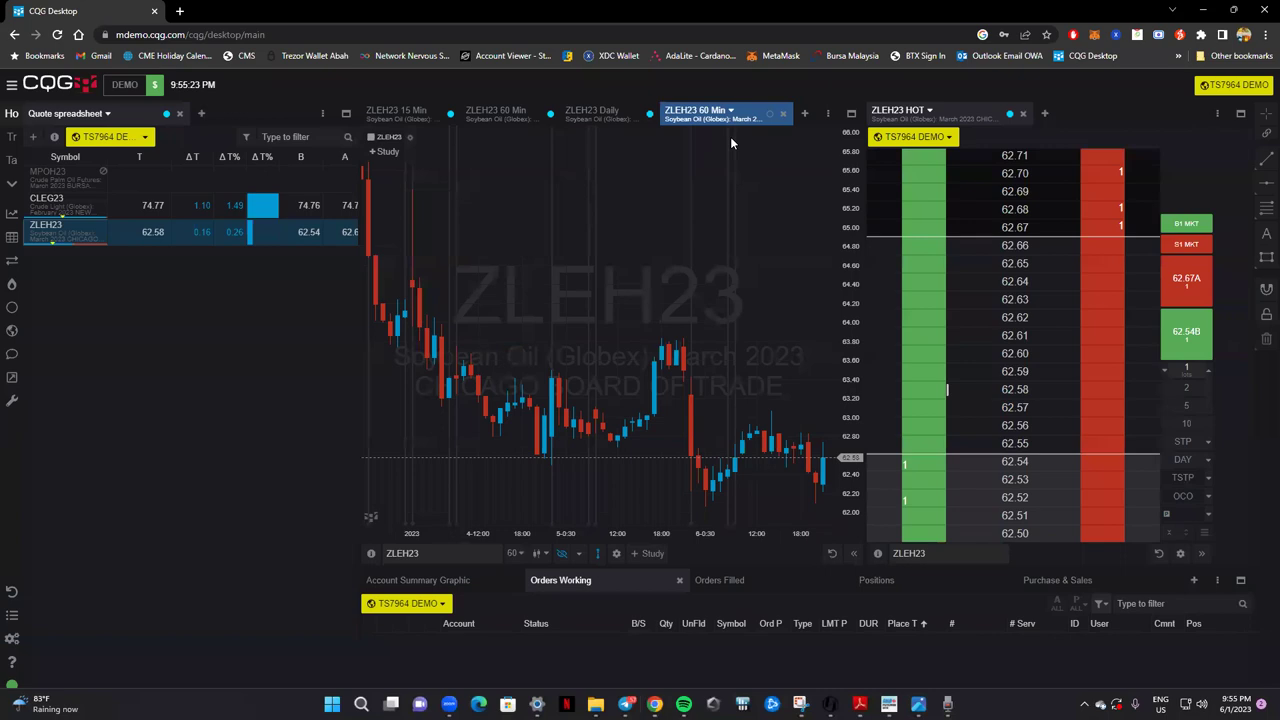
pyautogui.click(805, 114)
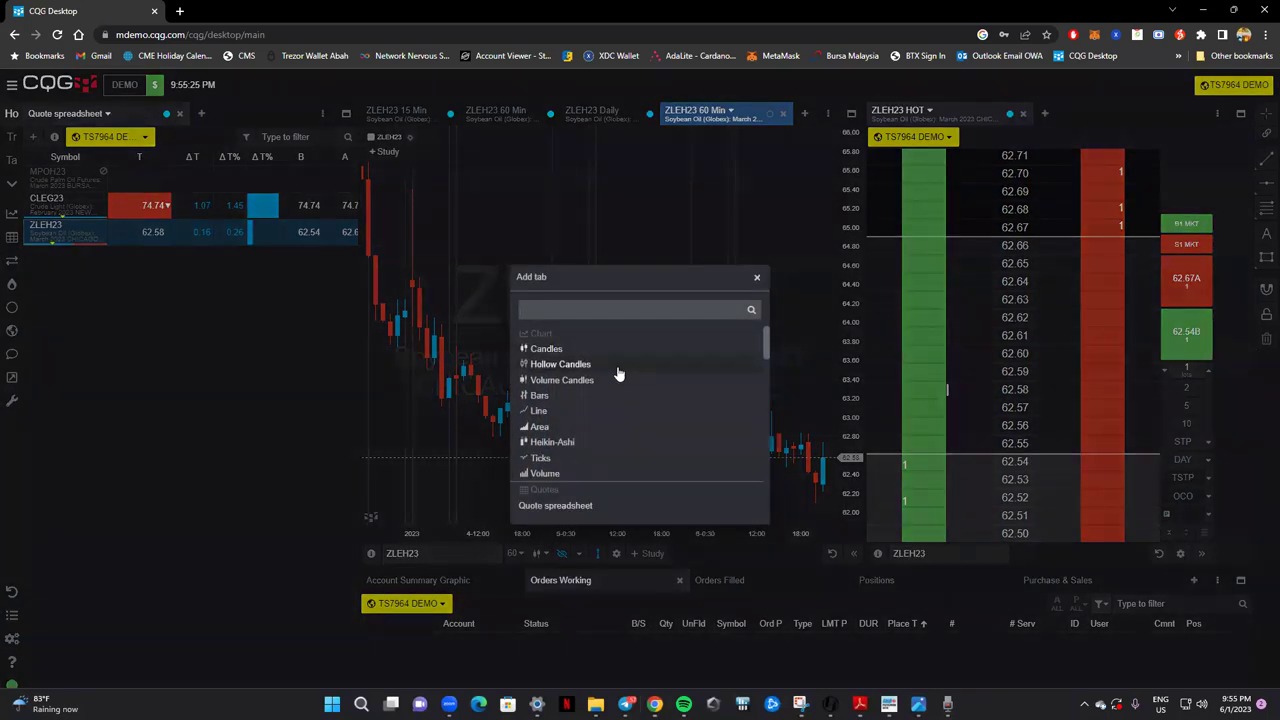
pyautogui.click(545, 349)
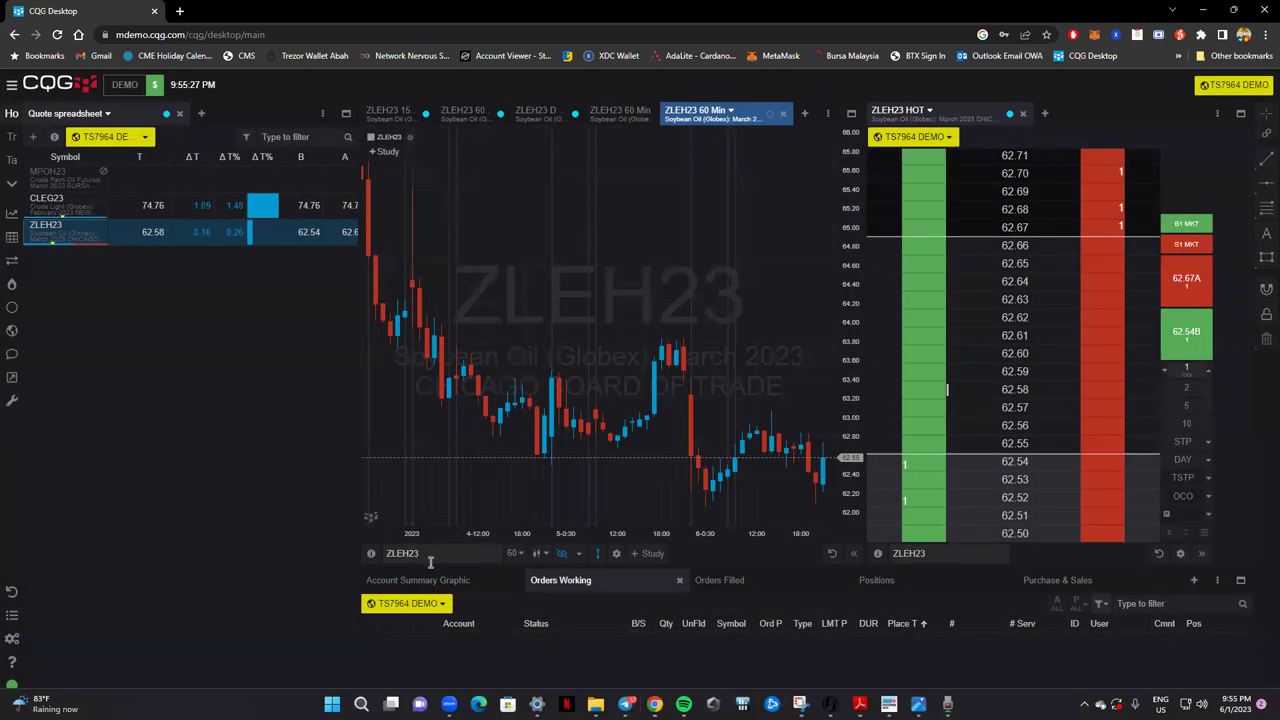
pyautogui.click(431, 558)
pyautogui.write('ZLE')
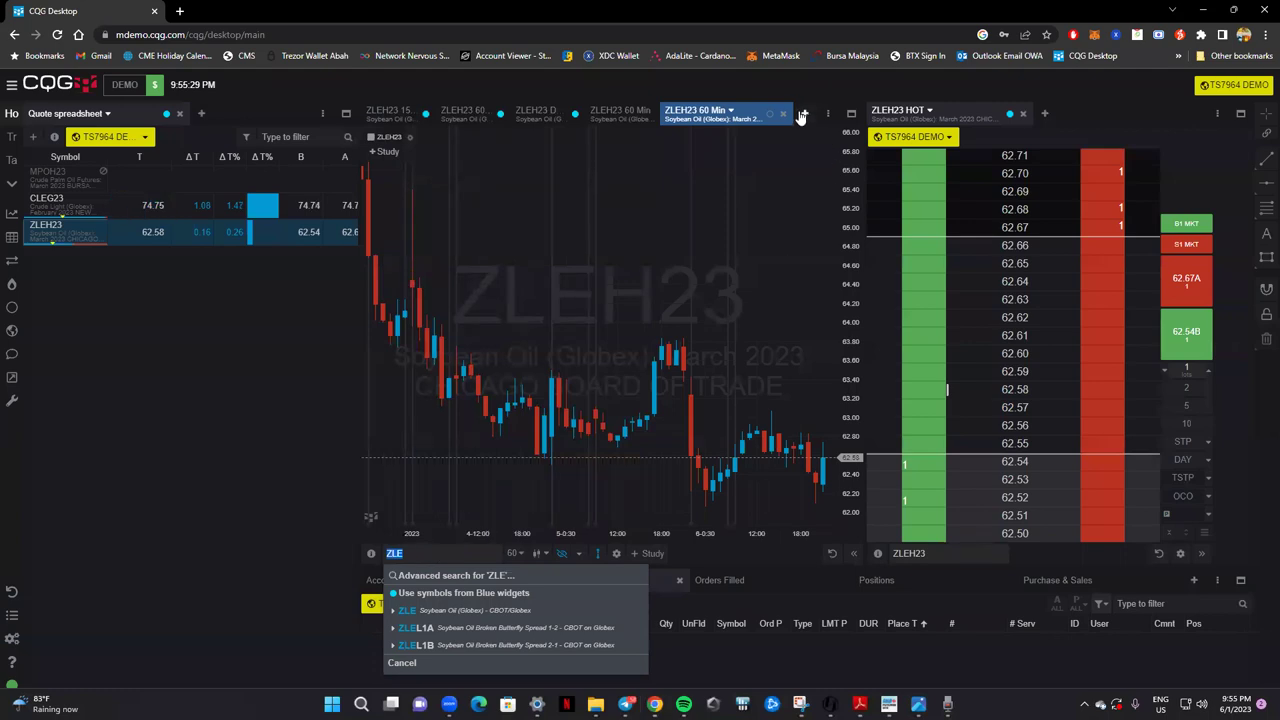
# Swap the order of the two added 60 Min charts and close both of them.
pyautogui.moveTo(667, 125); pyautogui.dragTo(640, 120)
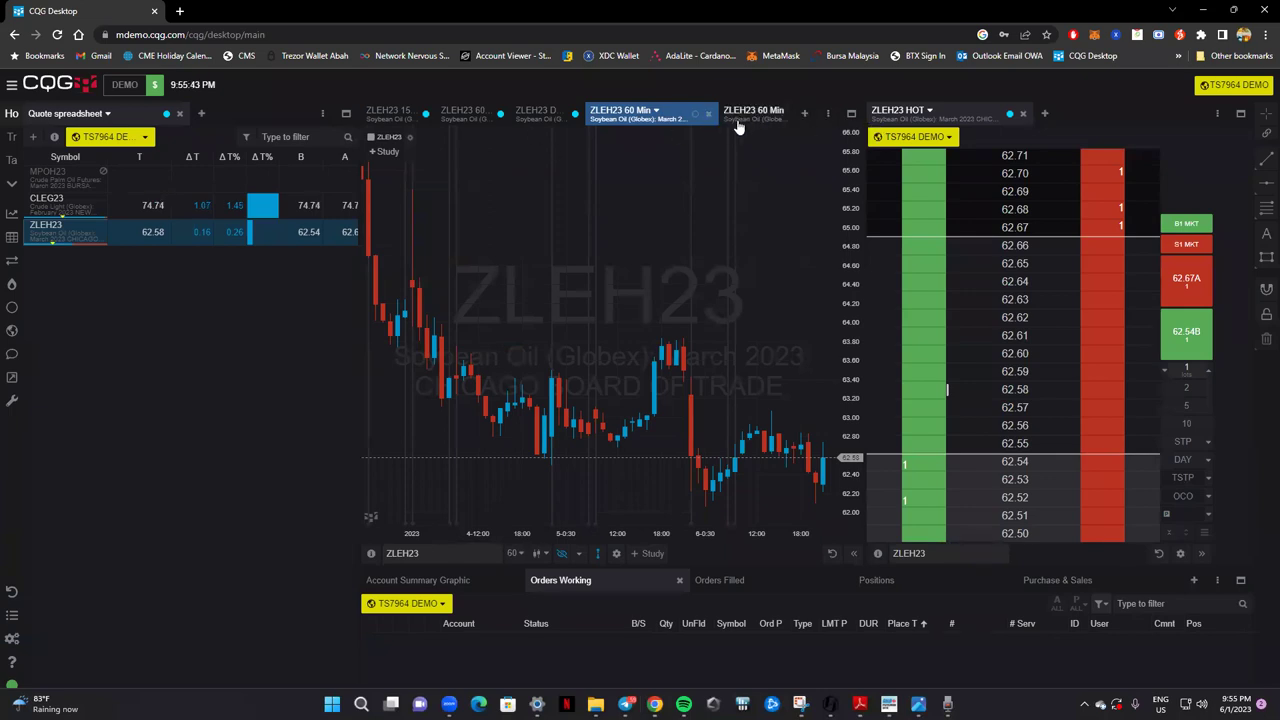
pyautogui.click(708, 115)
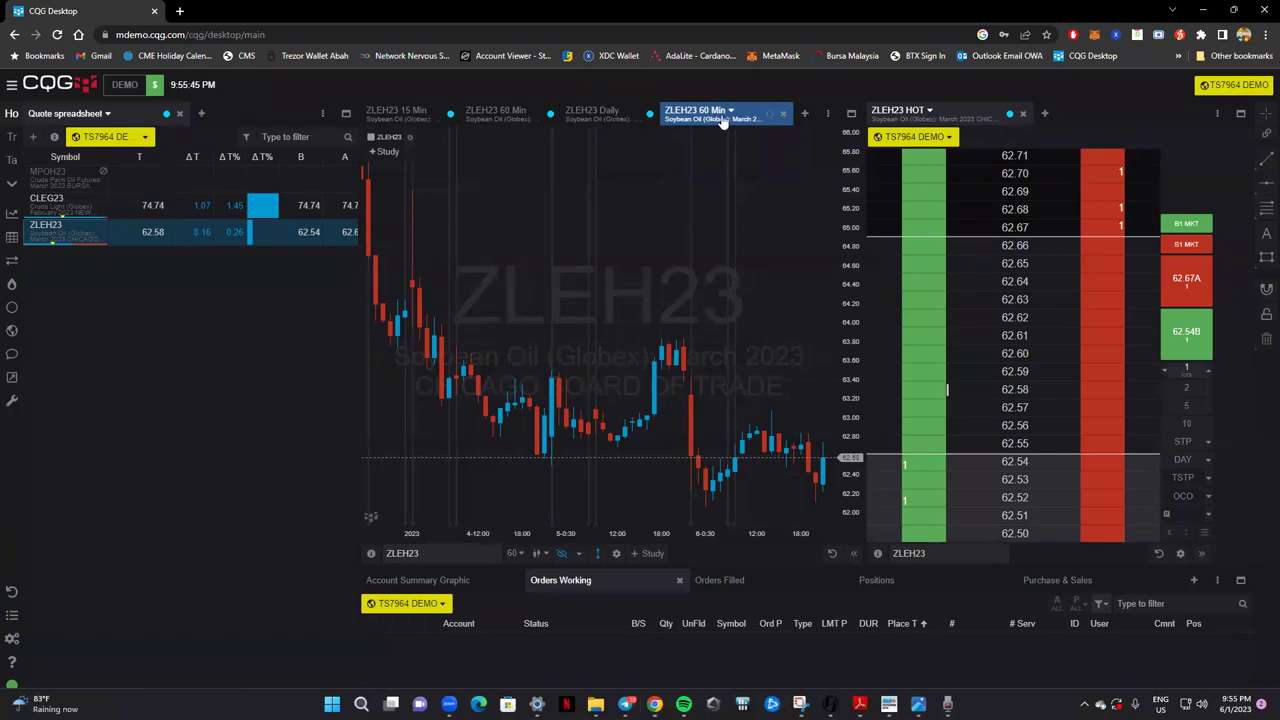
pyautogui.click(783, 114)
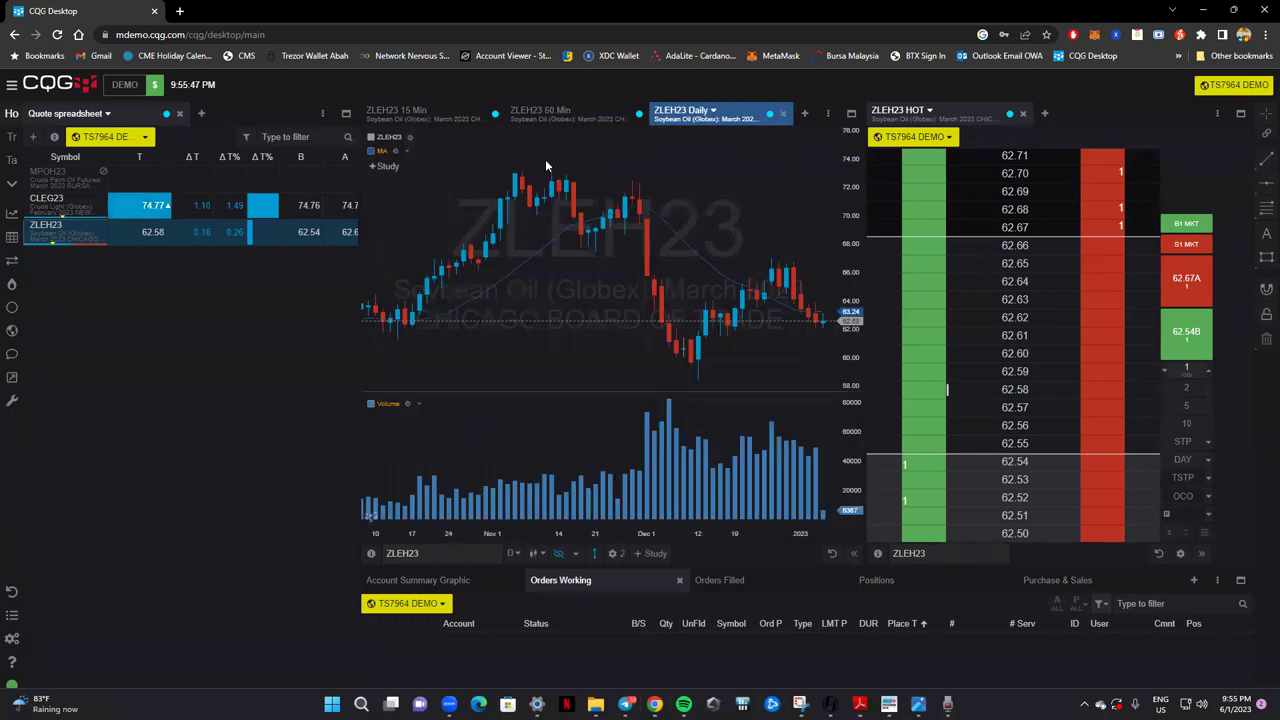
# View the Daily chart maximized over a longer history, restore the widget to its normal size and pan along the prices.
pyautogui.click(851, 116)
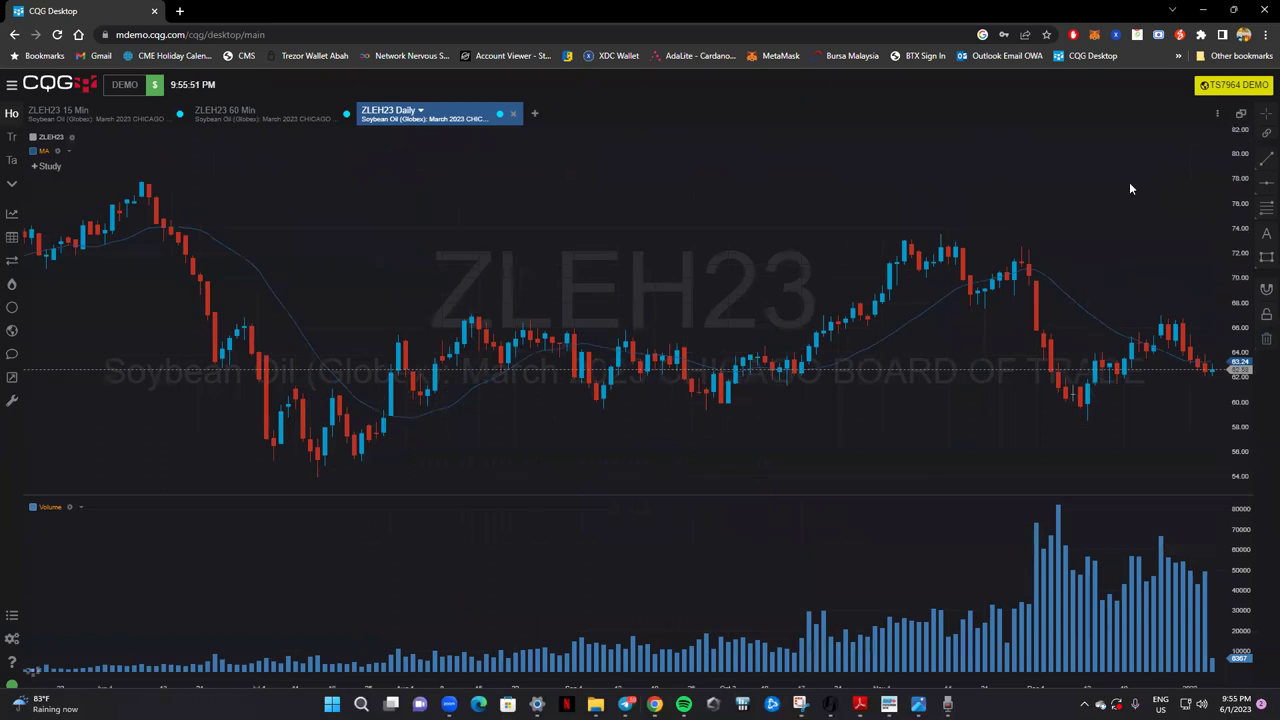
pyautogui.scroll(-5, 566, 458)
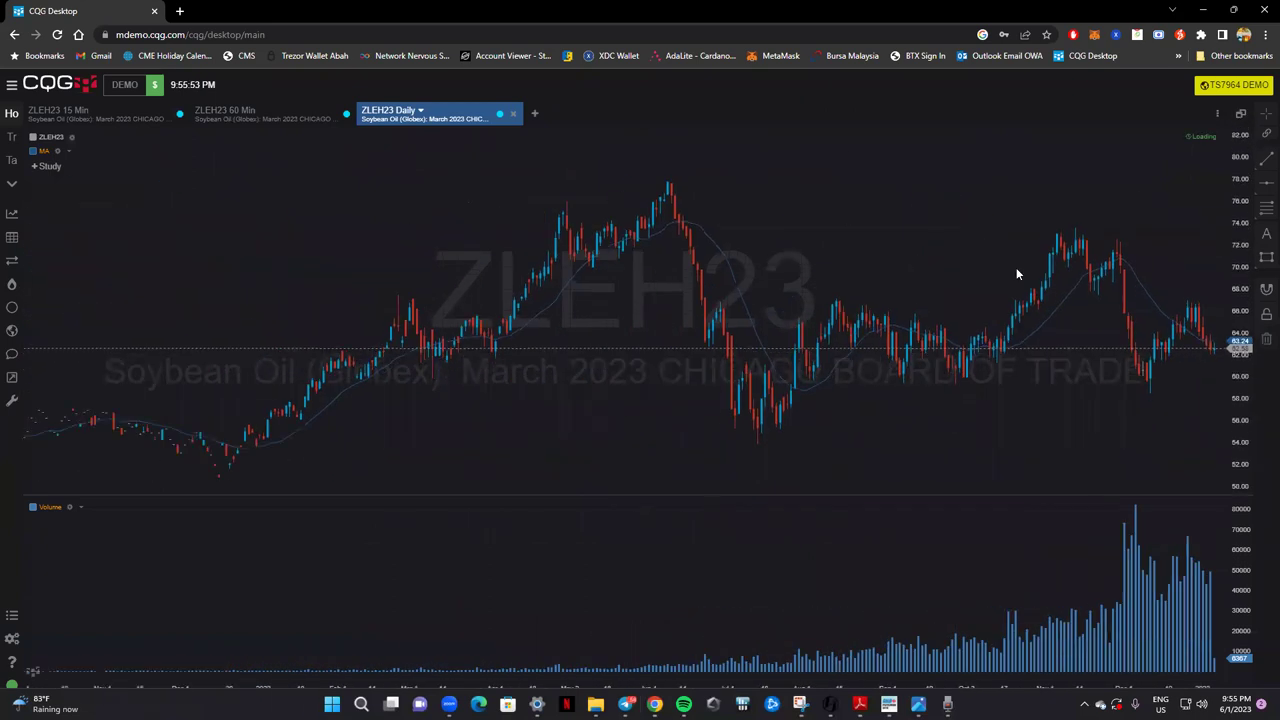
pyautogui.click(1240, 113)
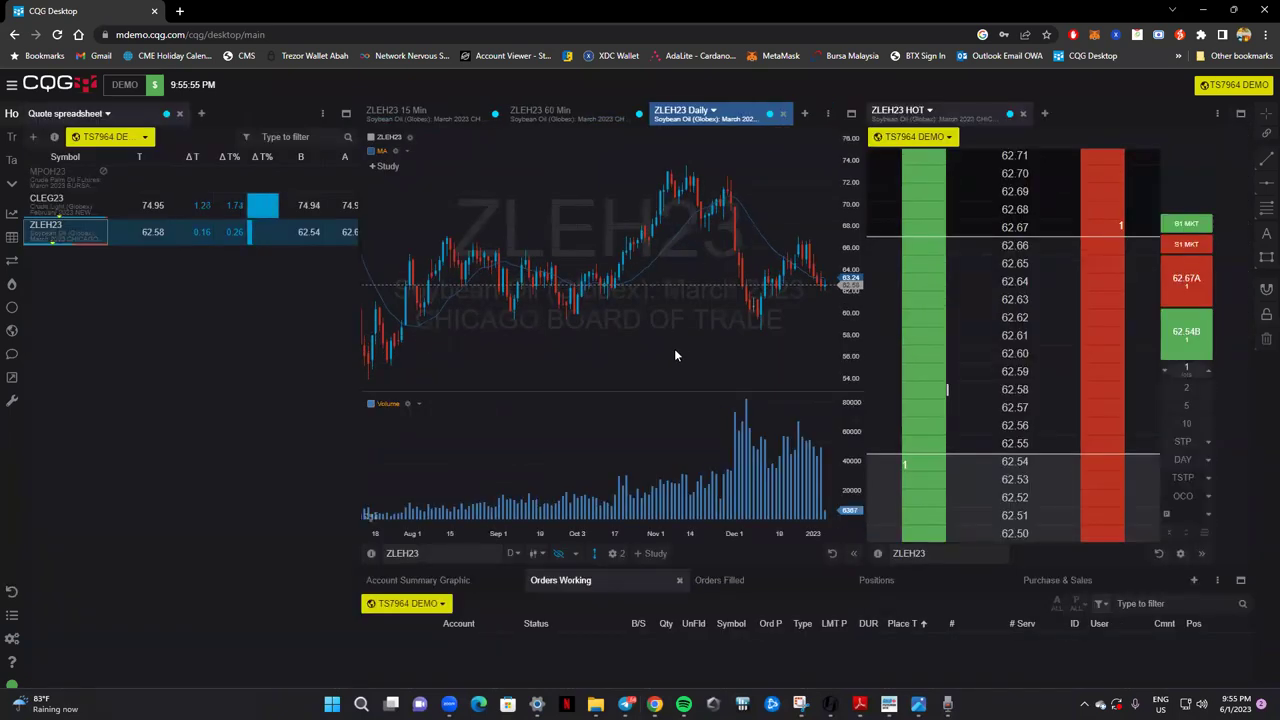
pyautogui.moveTo(674, 352); pyautogui.dragTo(613, 340)
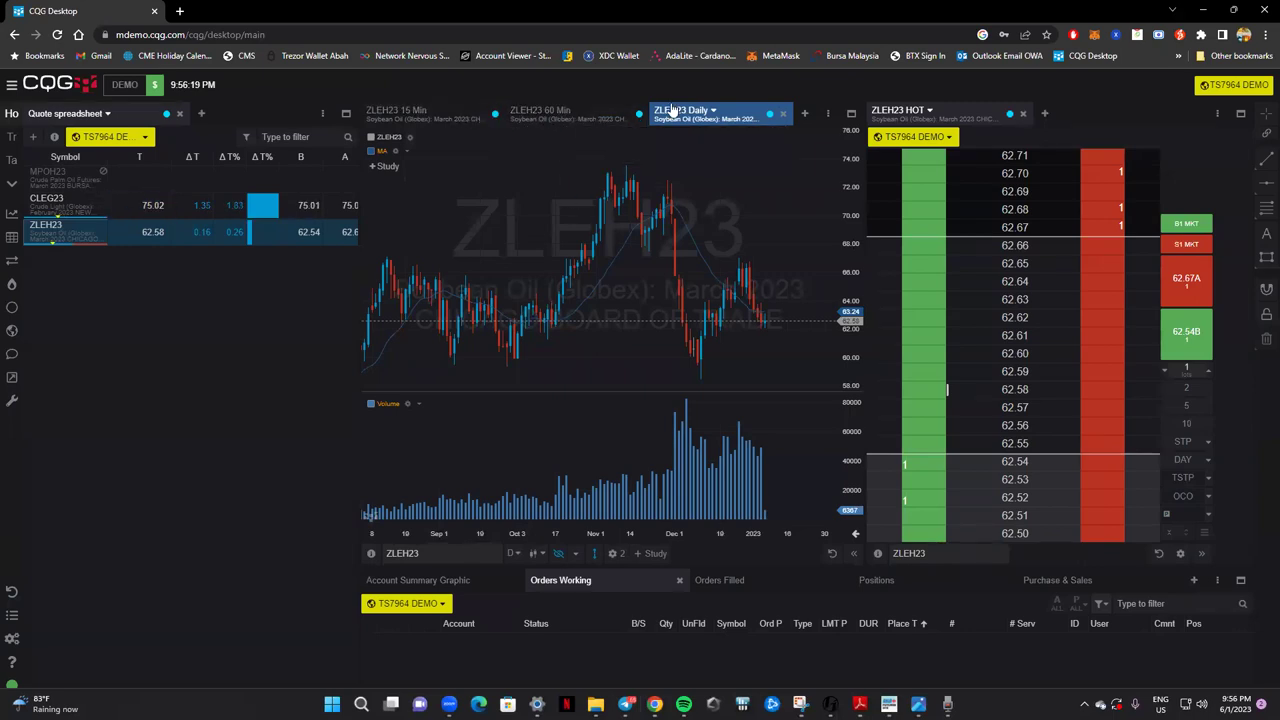
# Switch between the 60 Min, Daily and 15 Min charts to compare them, finishing on the 60 Min chart.
pyautogui.click(571, 117)
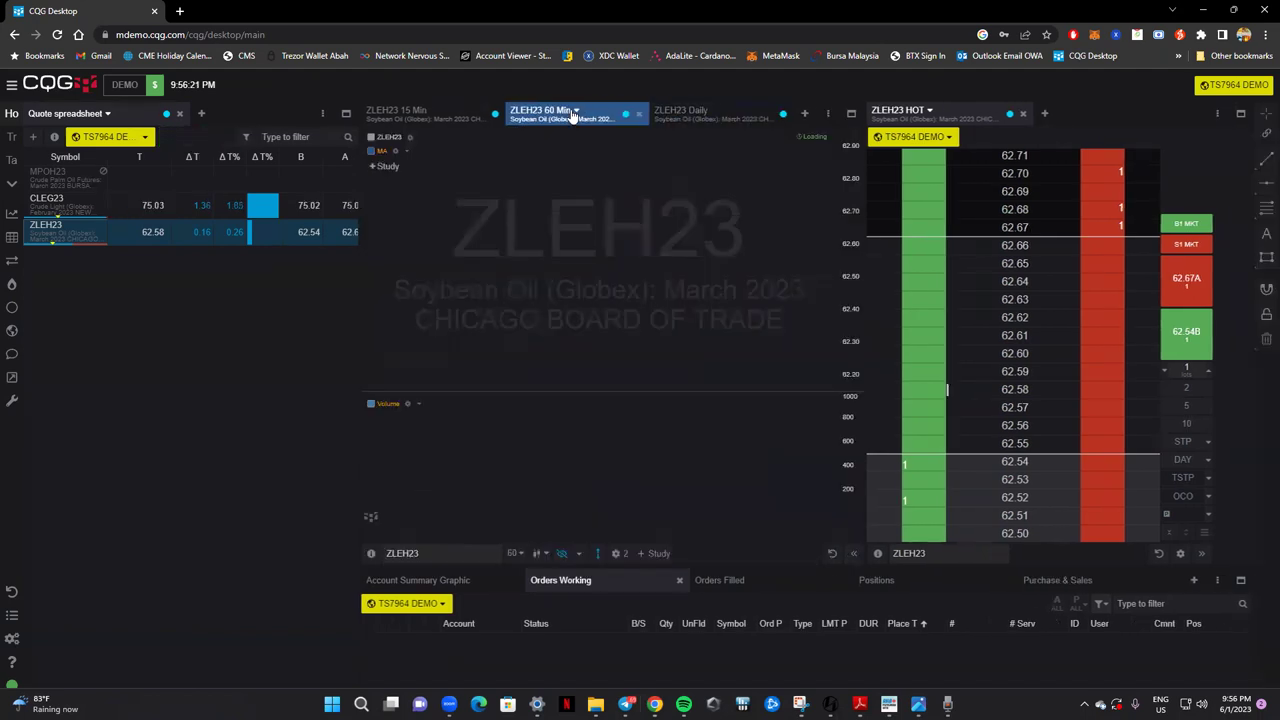
pyautogui.click(684, 113)
pyautogui.click(553, 114)
pyautogui.click(427, 118)
pyautogui.click(555, 116)
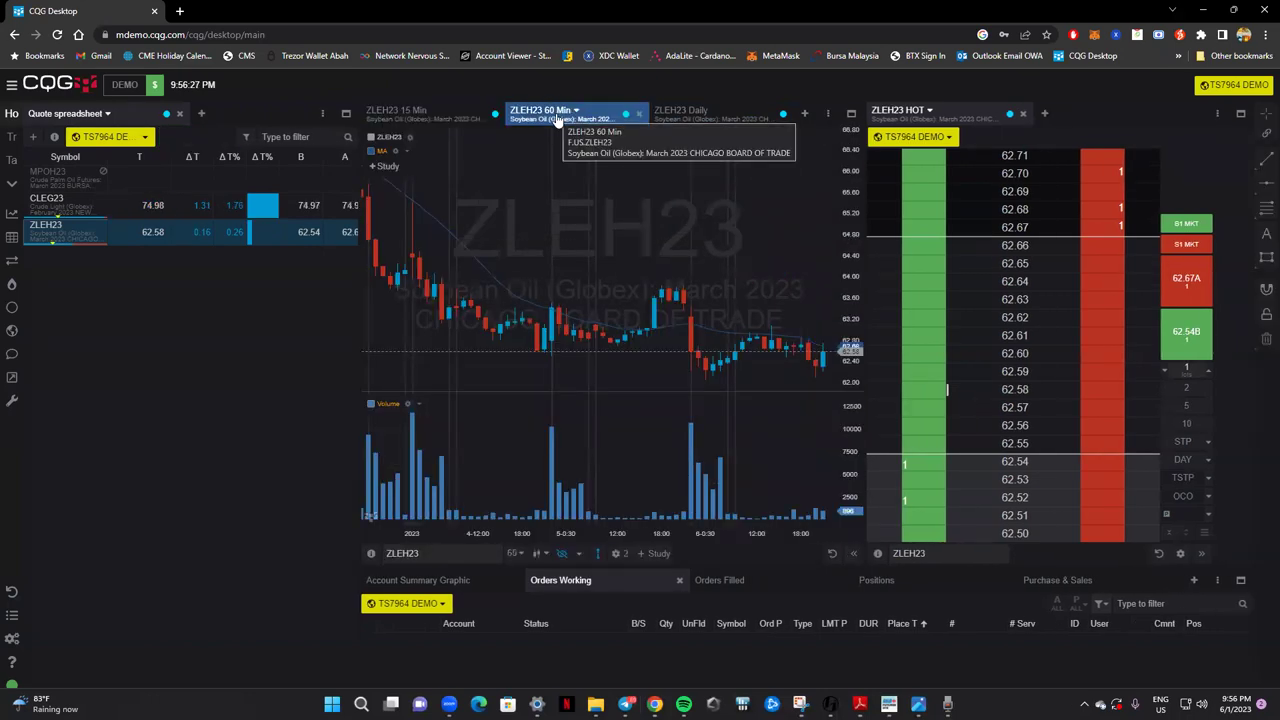
# Dock the 60 Min chart beside and then below the Daily chart, and stack the 15 Min chart between them.
pyautogui.moveTo(557, 116); pyautogui.dragTo(666, 356)
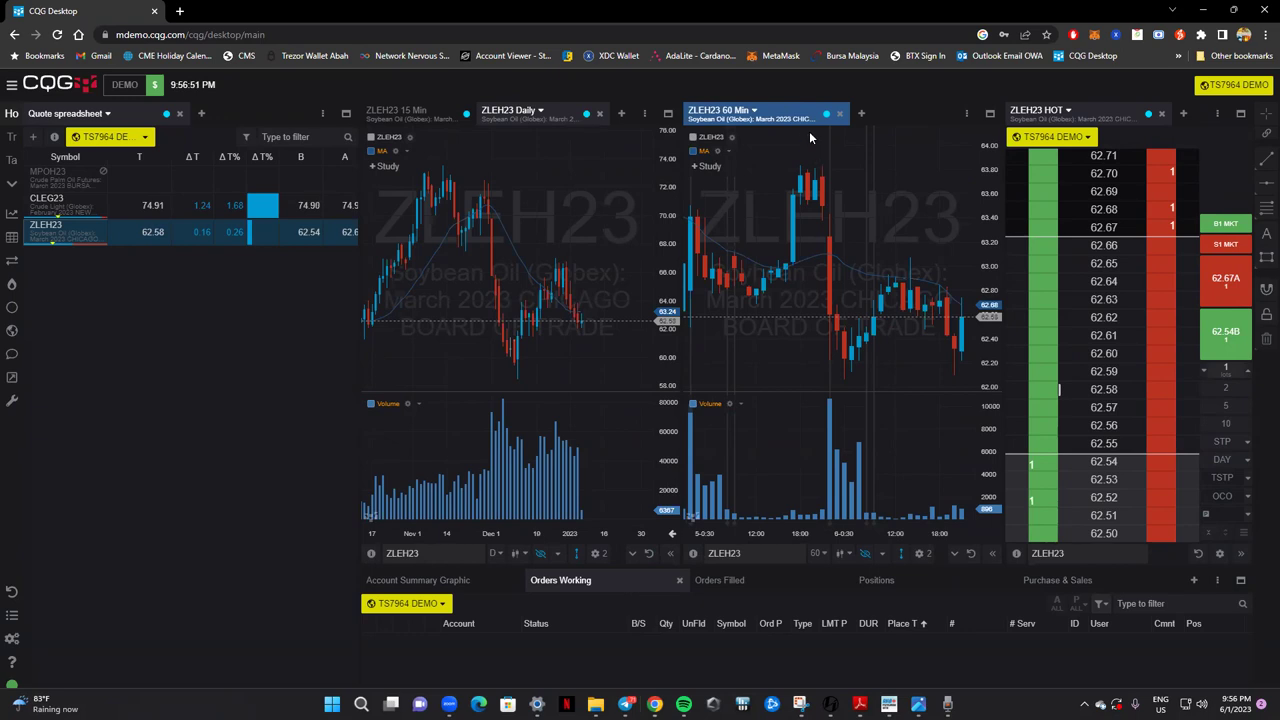
pyautogui.moveTo(795, 112); pyautogui.dragTo(405, 408)
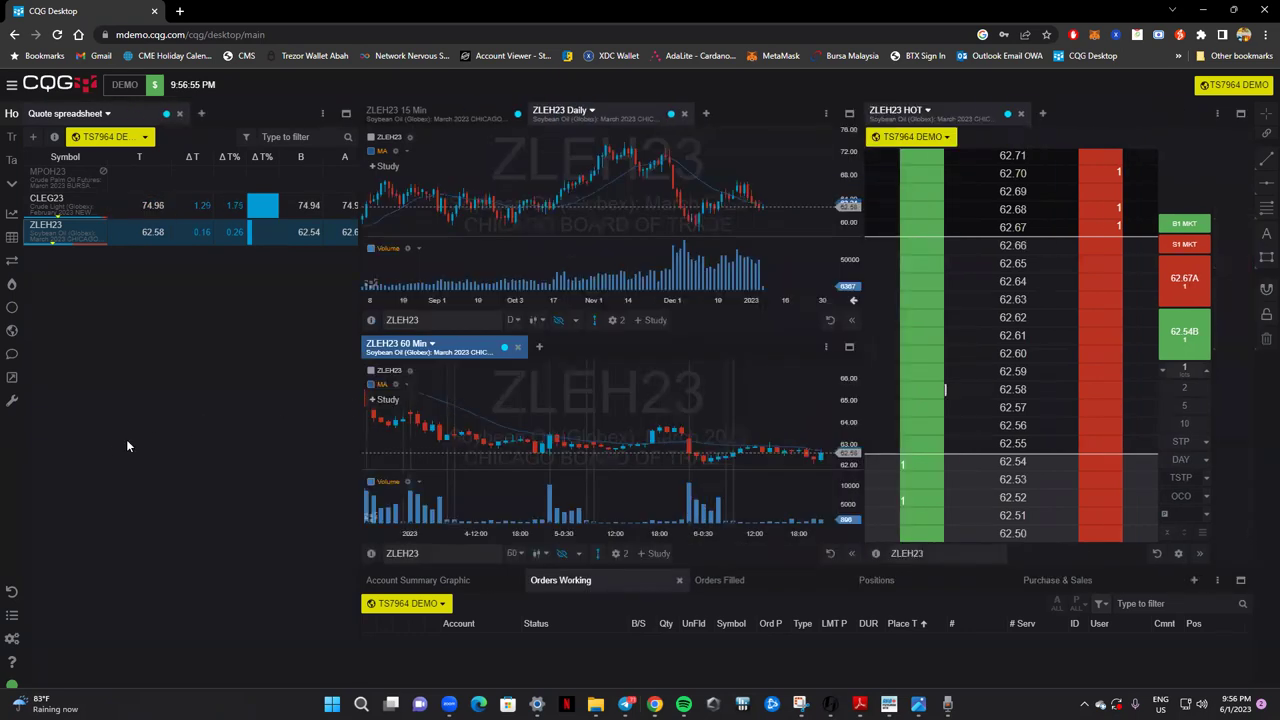
pyautogui.moveTo(432, 121); pyautogui.dragTo(646, 400)
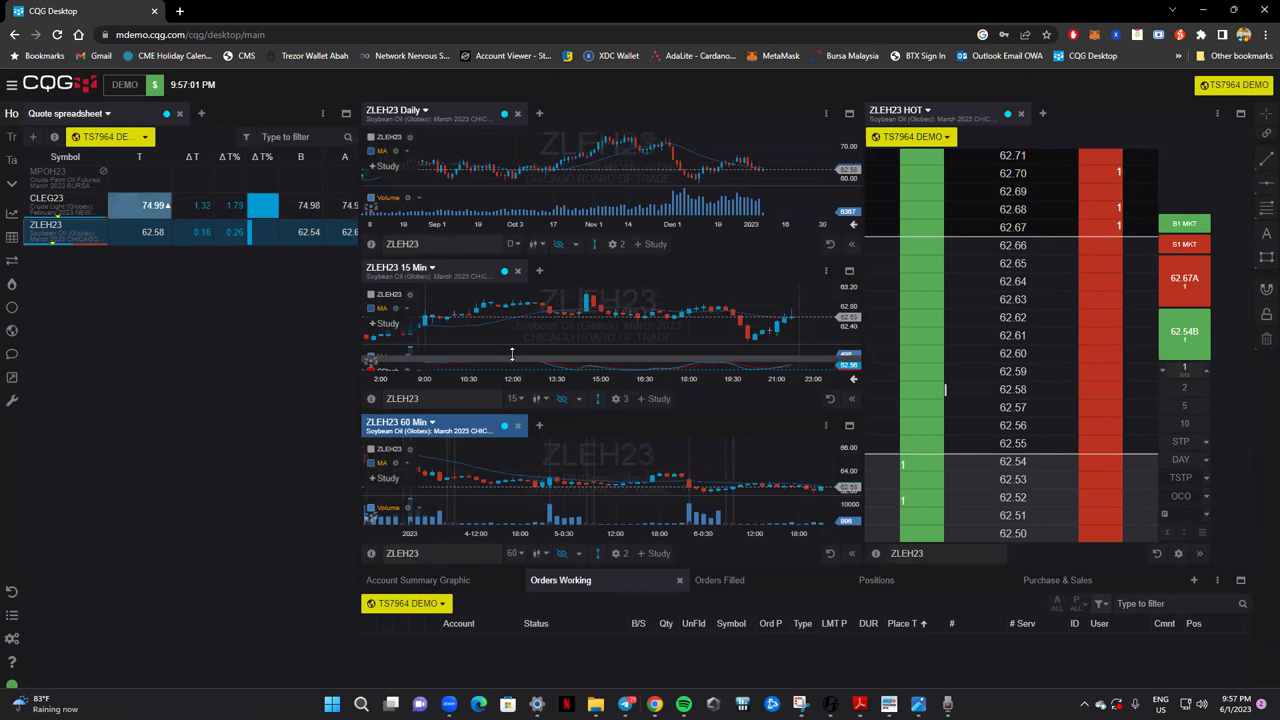
# Regroup the three ZLEH23 charts as tabs of one widget in the order Daily, 60 Min, 15 Min.
pyautogui.moveTo(465, 277); pyautogui.dragTo(584, 134)
pyautogui.moveTo(436, 352); pyautogui.dragTo(678, 110)
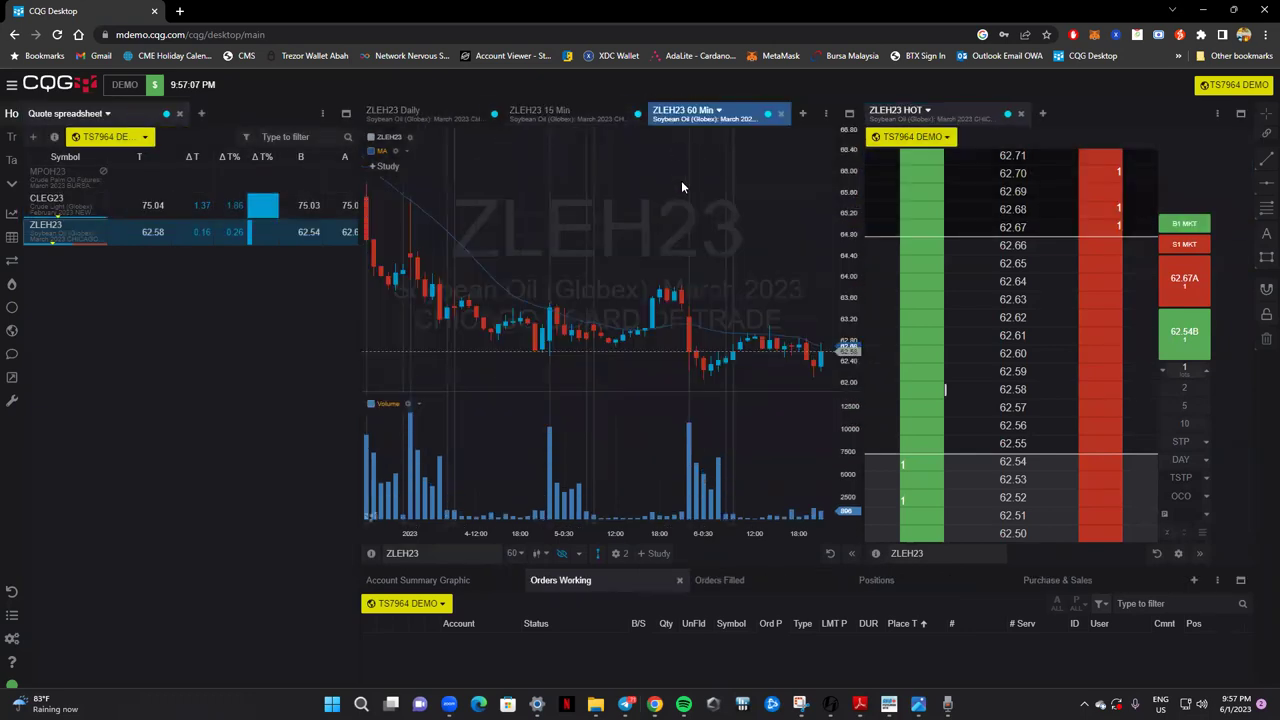
pyautogui.click(538, 117)
pyautogui.click(420, 113)
pyautogui.moveTo(688, 116); pyautogui.dragTo(604, 125)
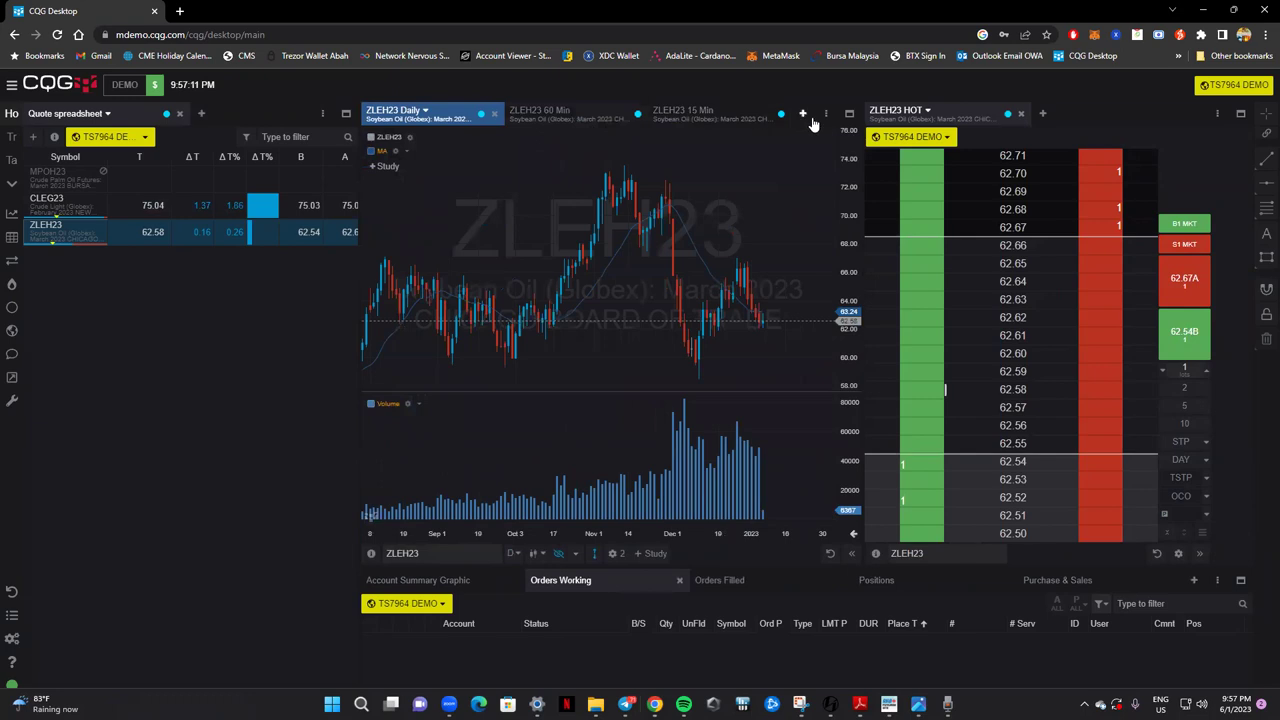
# View the Daily chart maximized and restored, and browse the linked and default studies available for it.
pyautogui.click(849, 113)
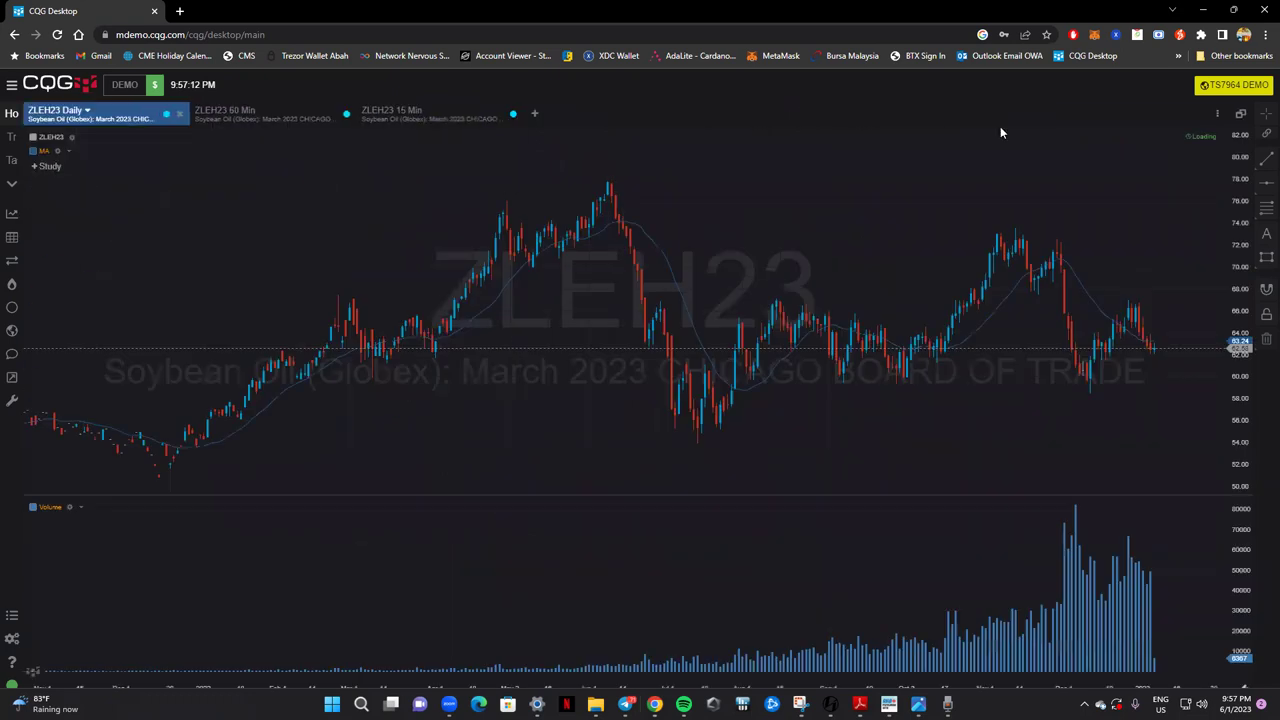
pyautogui.click(1240, 115)
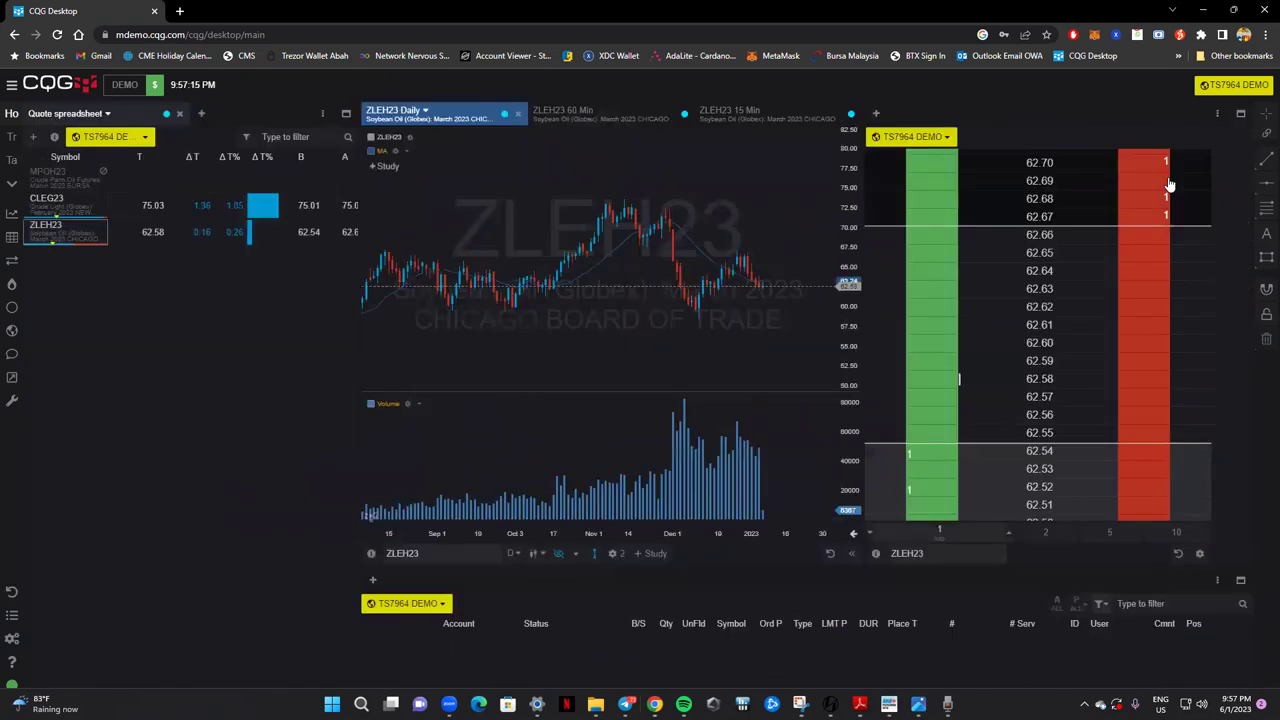
pyautogui.click(655, 553)
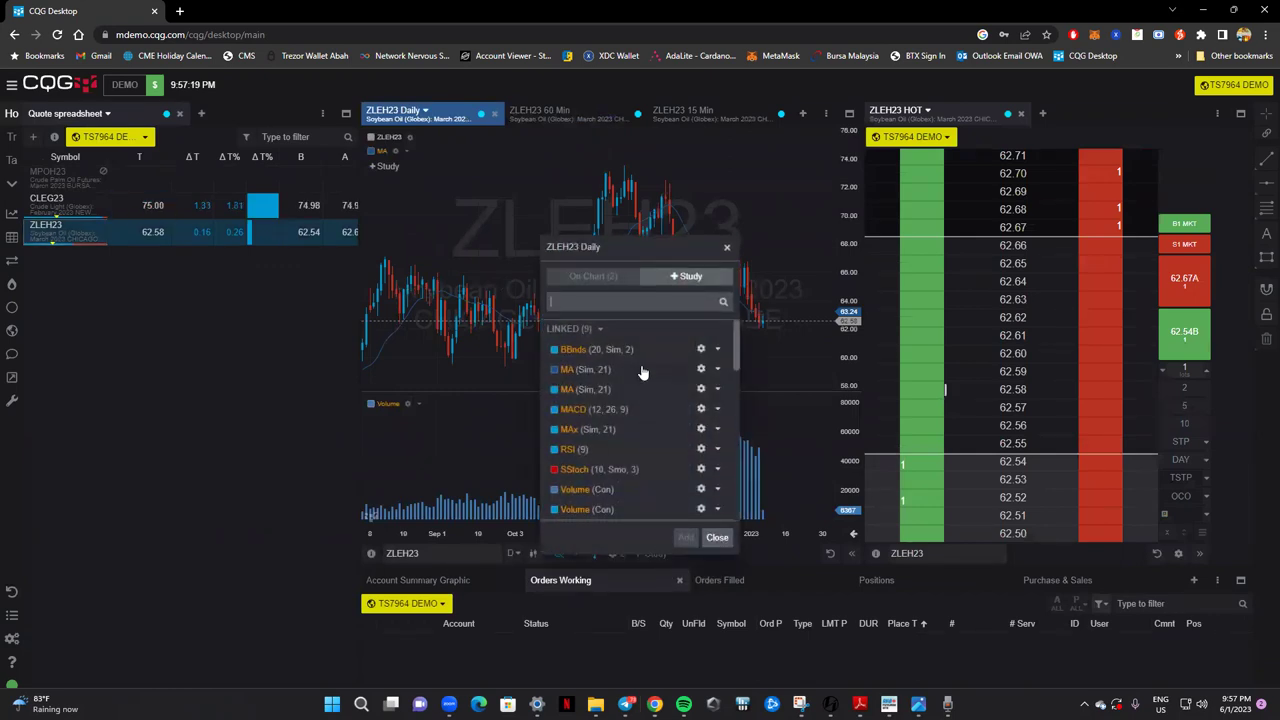
pyautogui.scroll(-1, 643, 375)
pyautogui.scroll(-2, 643, 378)
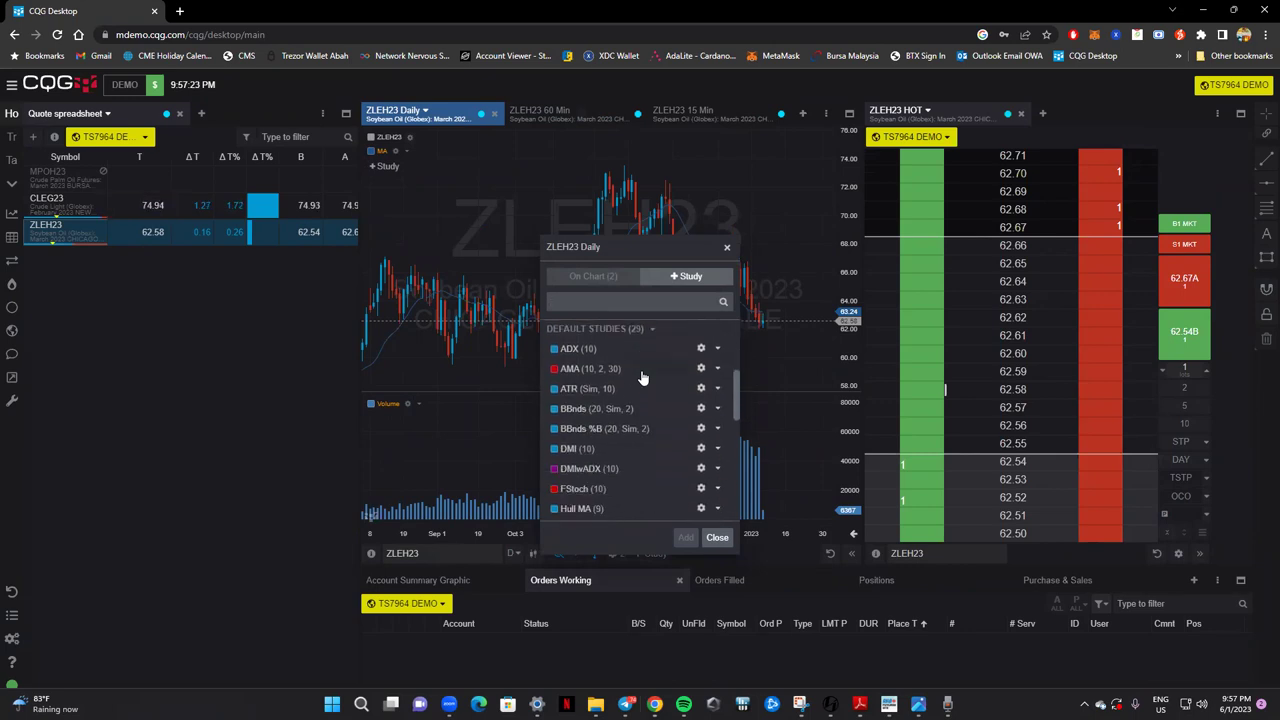
pyautogui.click(728, 248)
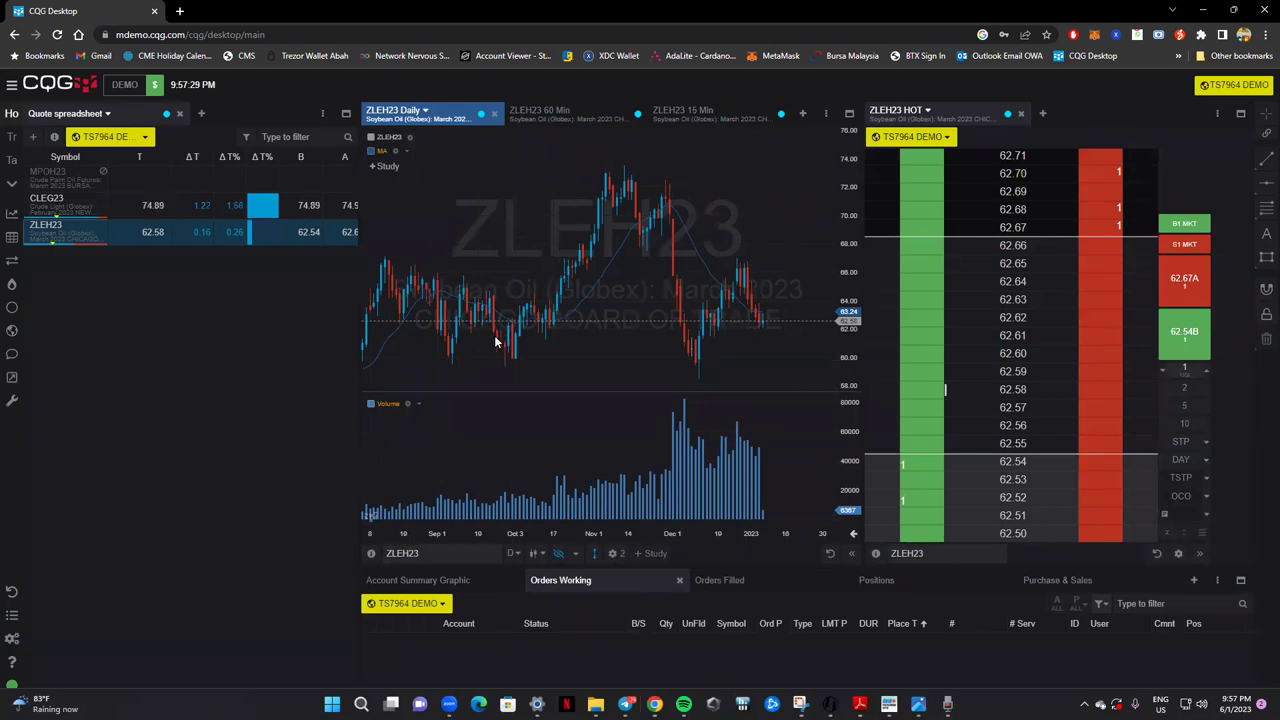
pyautogui.moveTo(496, 343)
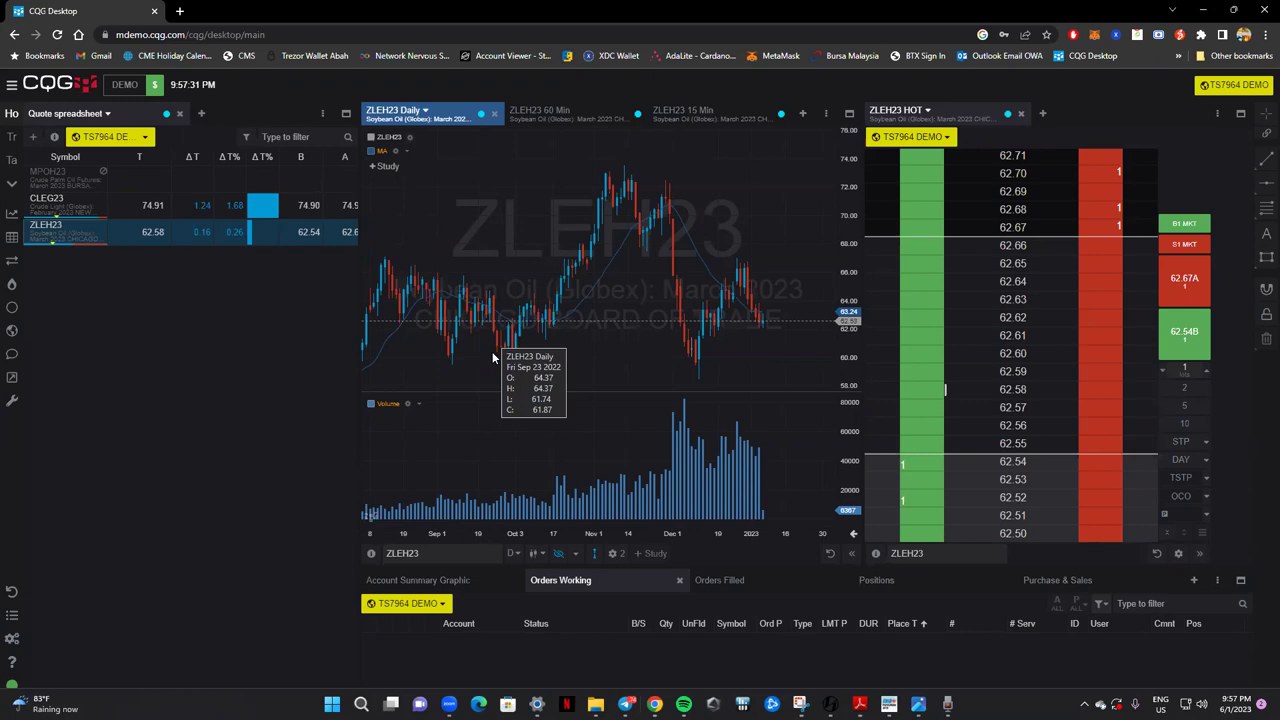
pyautogui.click(434, 556)
pyautogui.click(464, 419)
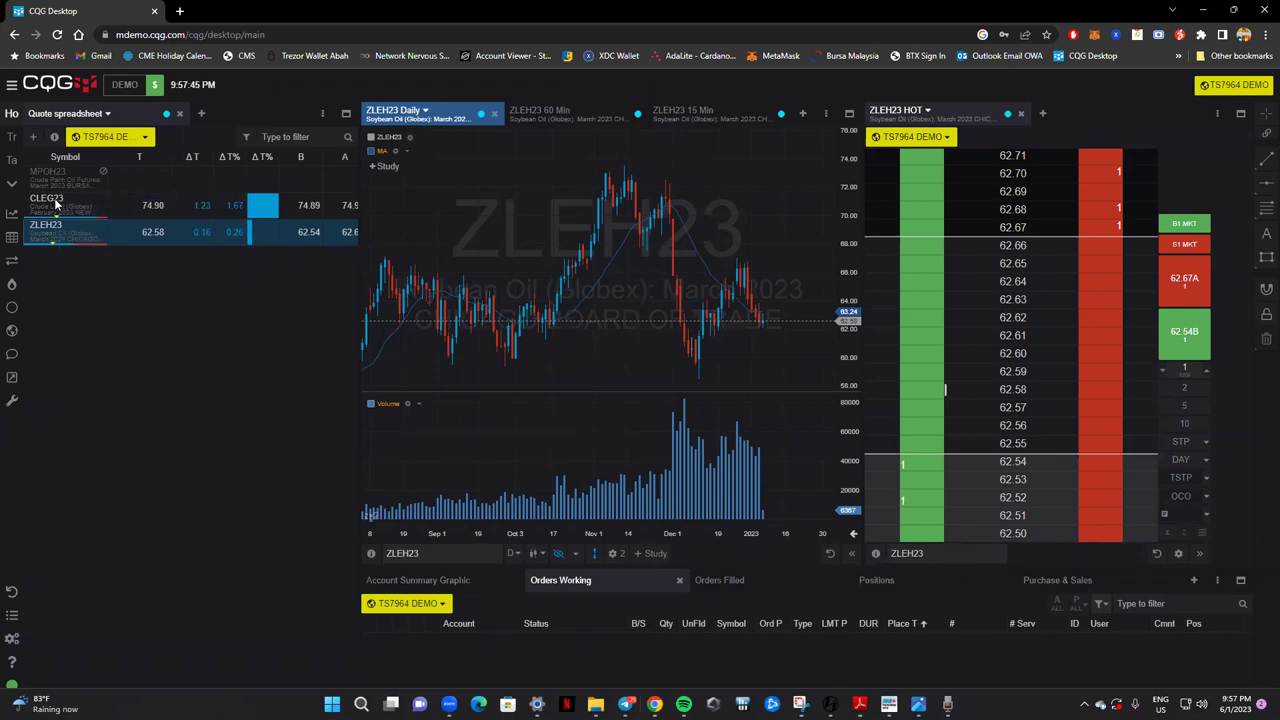
# Replace the CLEG23 symbol in the quote spreadsheet with CLEH23.
pyautogui.click(55, 203)
pyautogui.rightClick(55, 205)
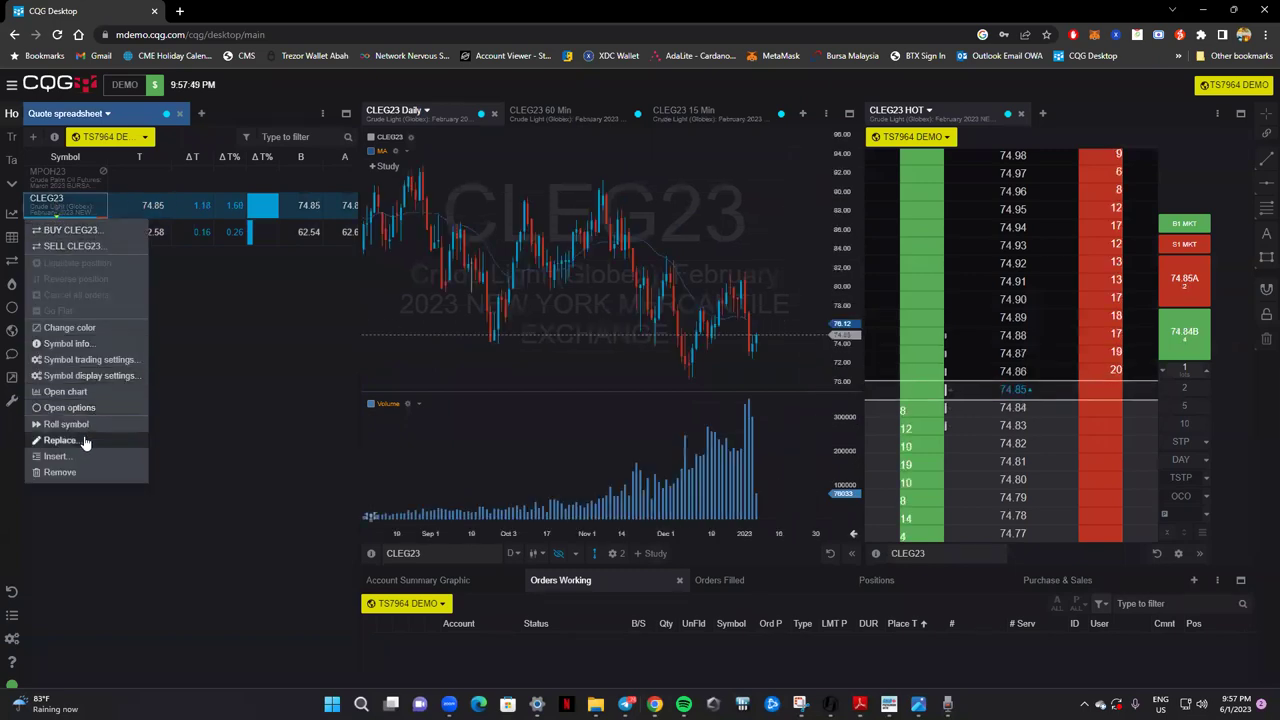
pyautogui.click(85, 442)
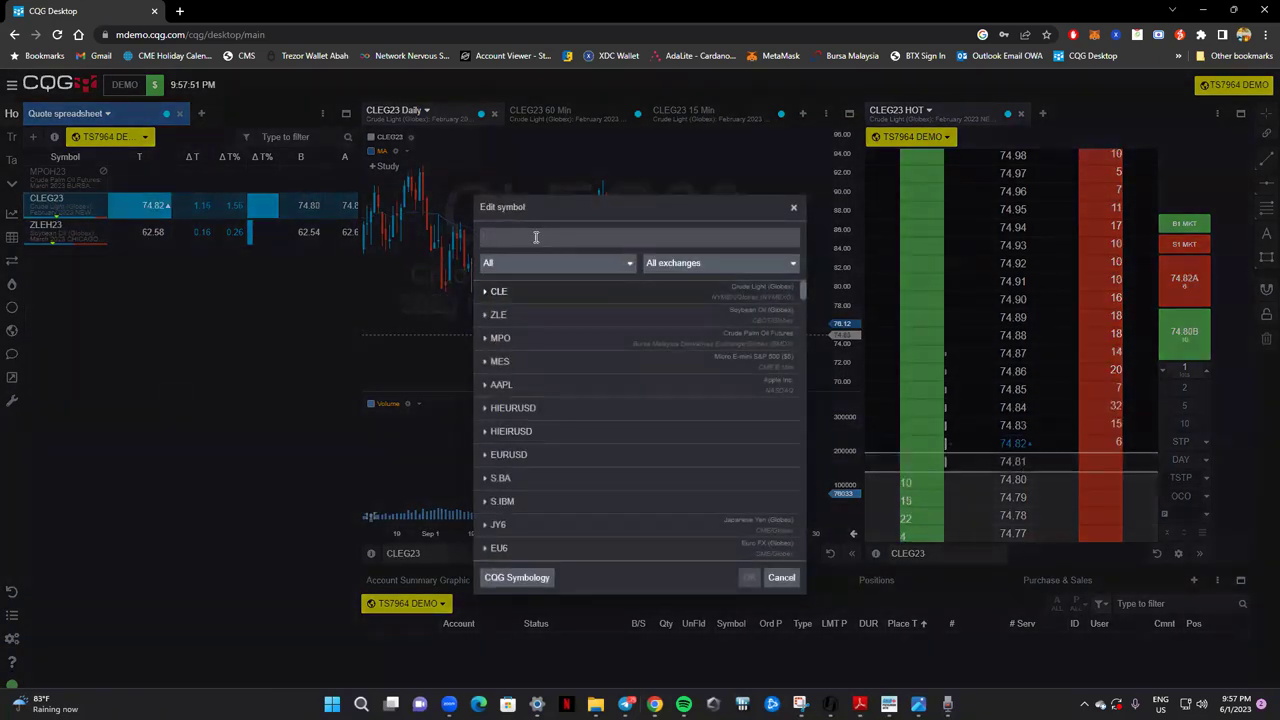
pyautogui.write('CL')
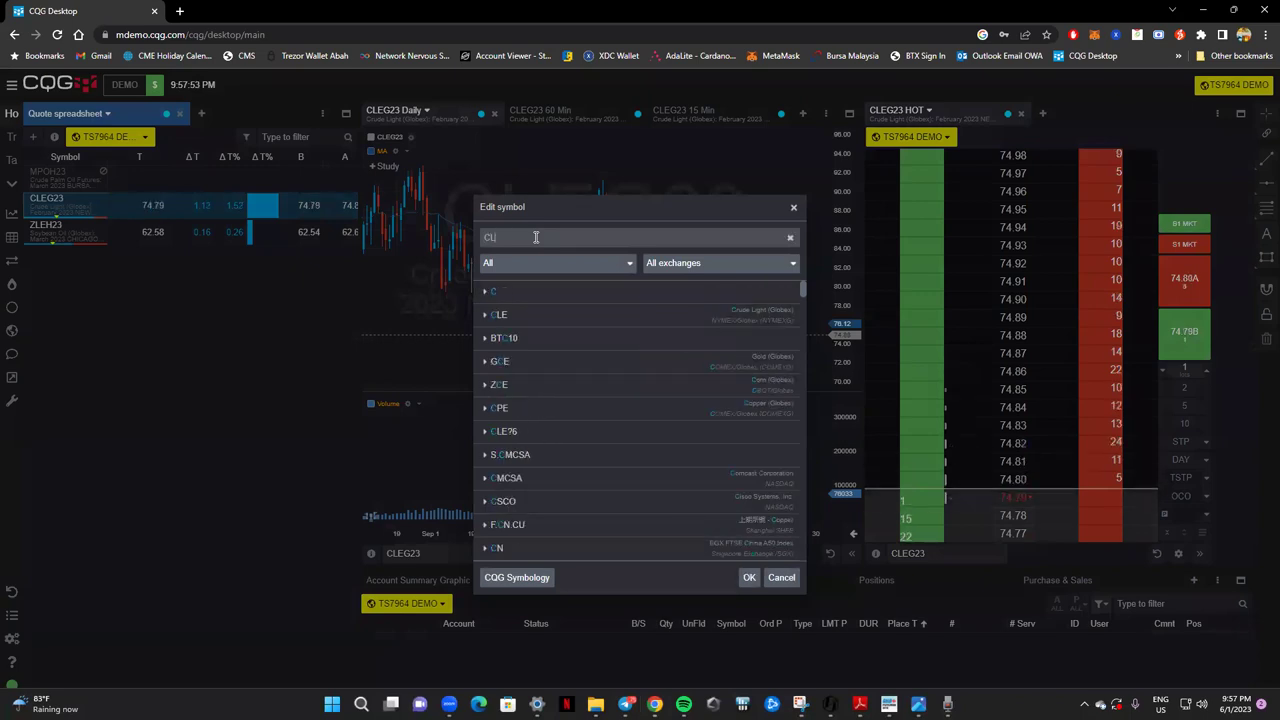
pyautogui.write('EH23')
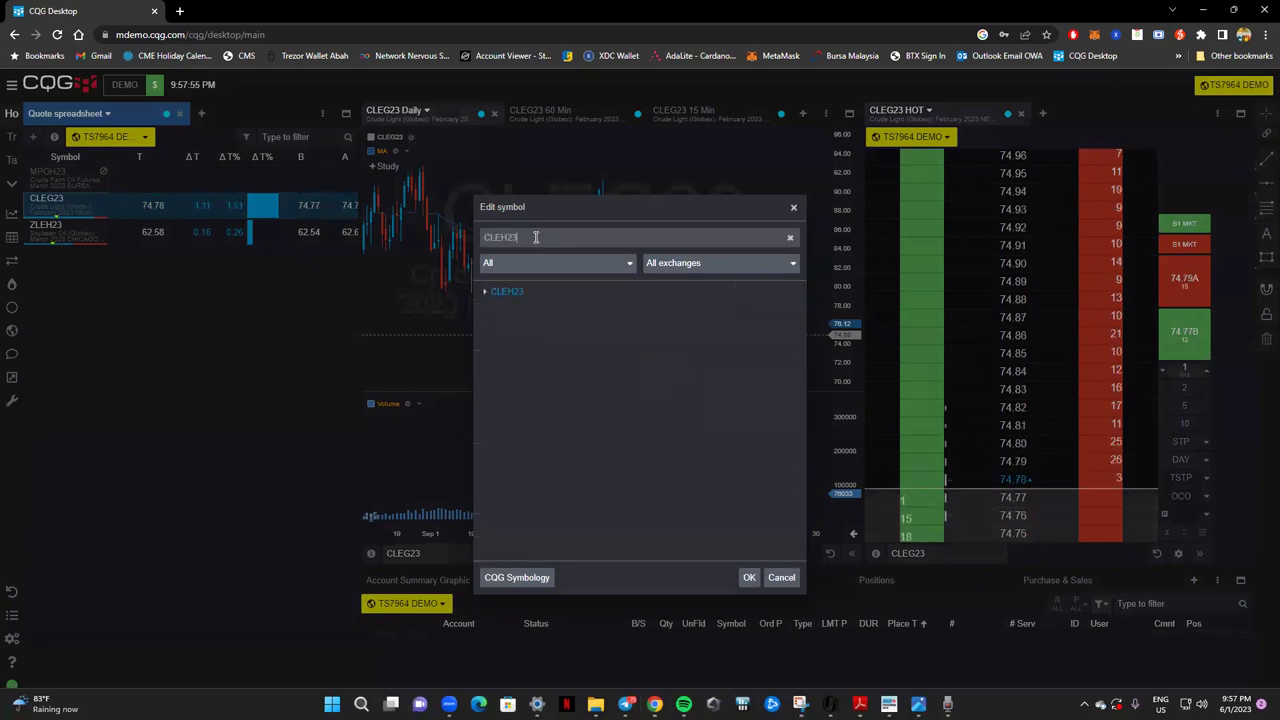
pyautogui.click(749, 577)
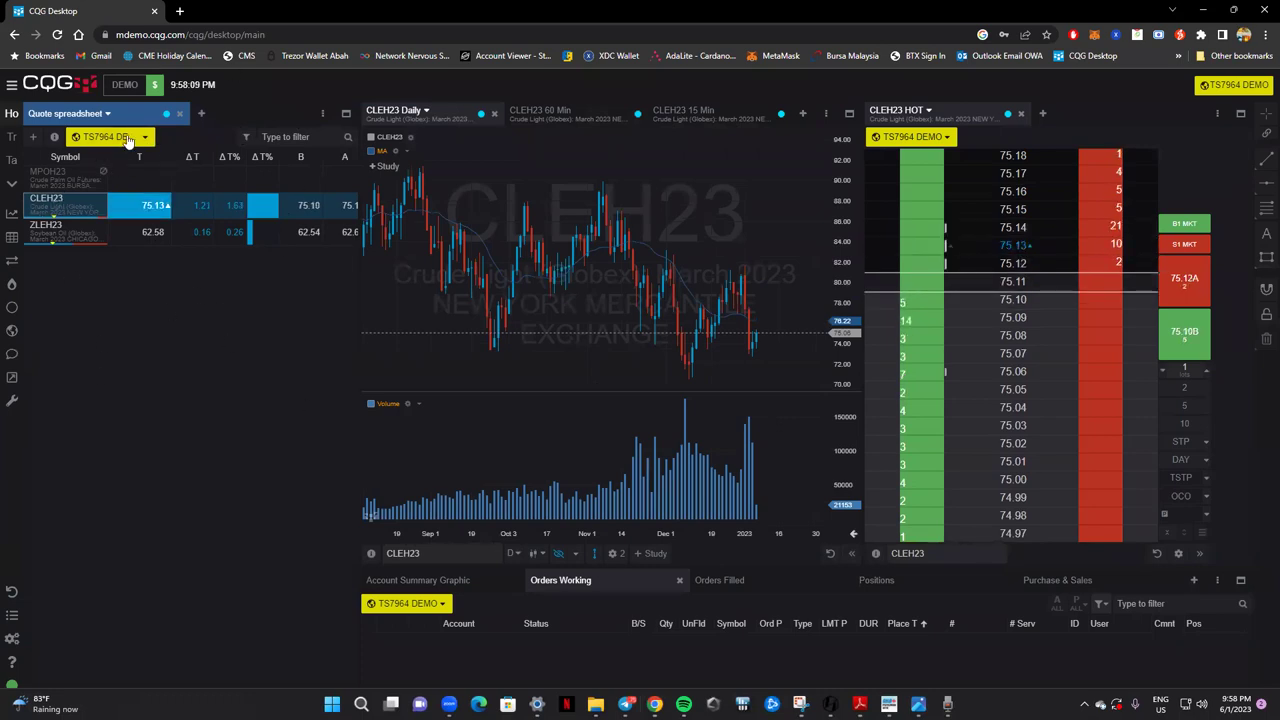
# Look at the symbol choices offered for the Daily chart and then for the 60 Min chart.
pyautogui.click(442, 554)
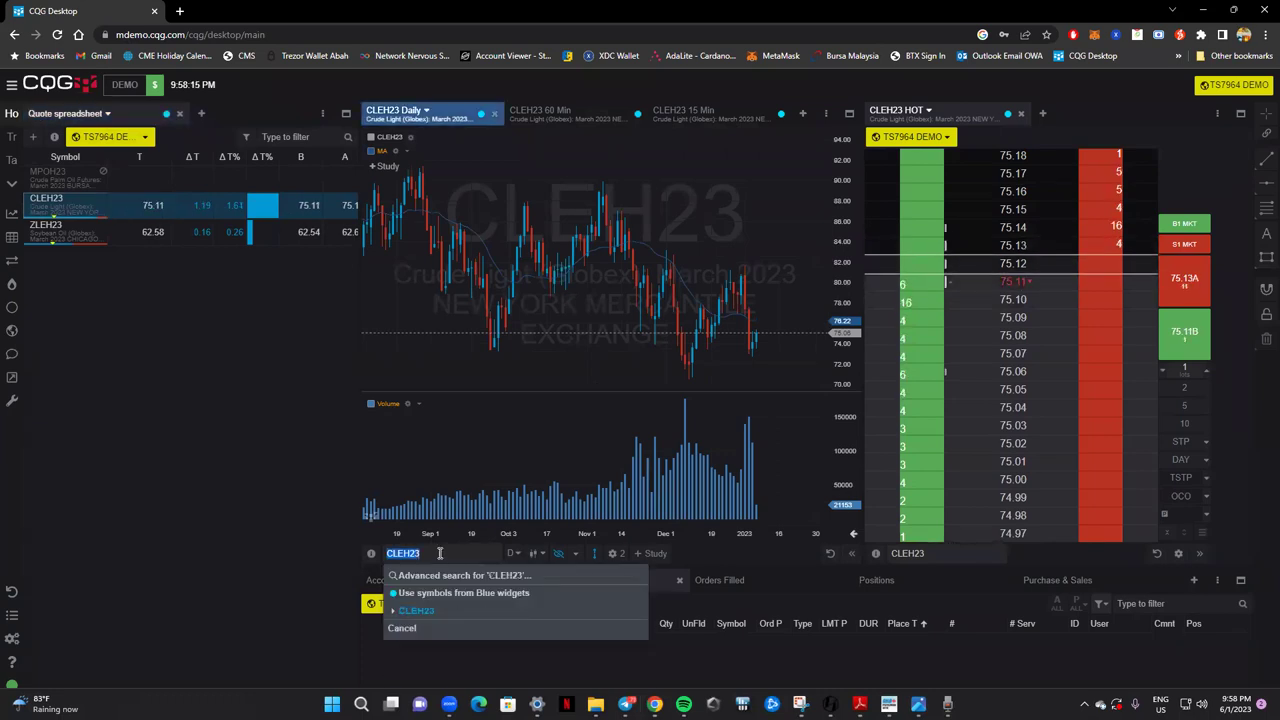
pyautogui.click(540, 112)
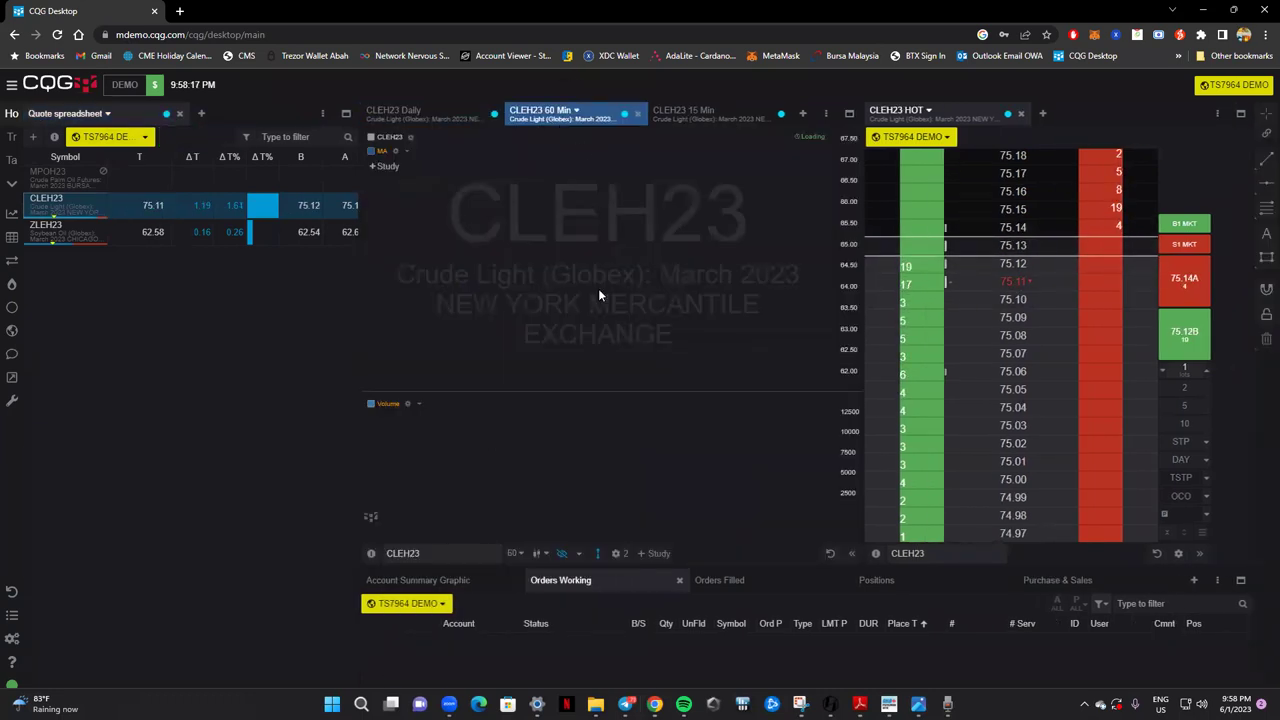
pyautogui.click(445, 554)
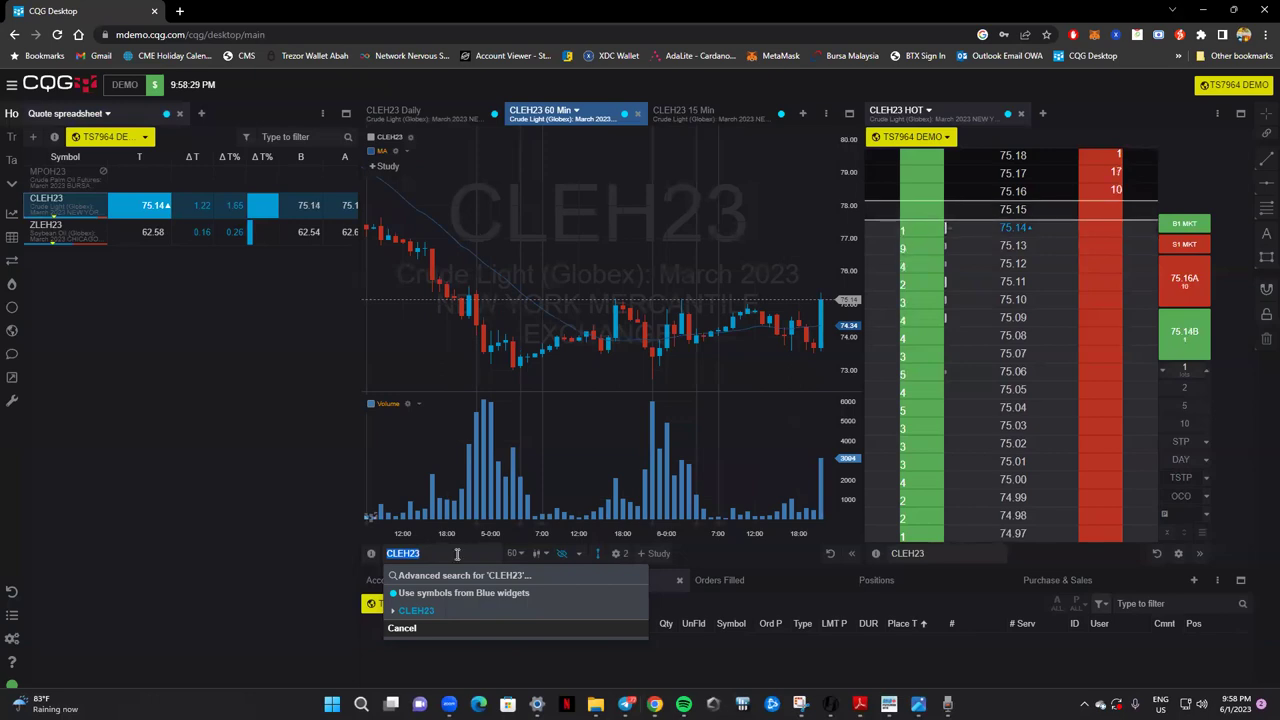
# Change the HOT order ticket's symbol to MPOH23 and then to the April contract, MPOJ23.
pyautogui.click(931, 553)
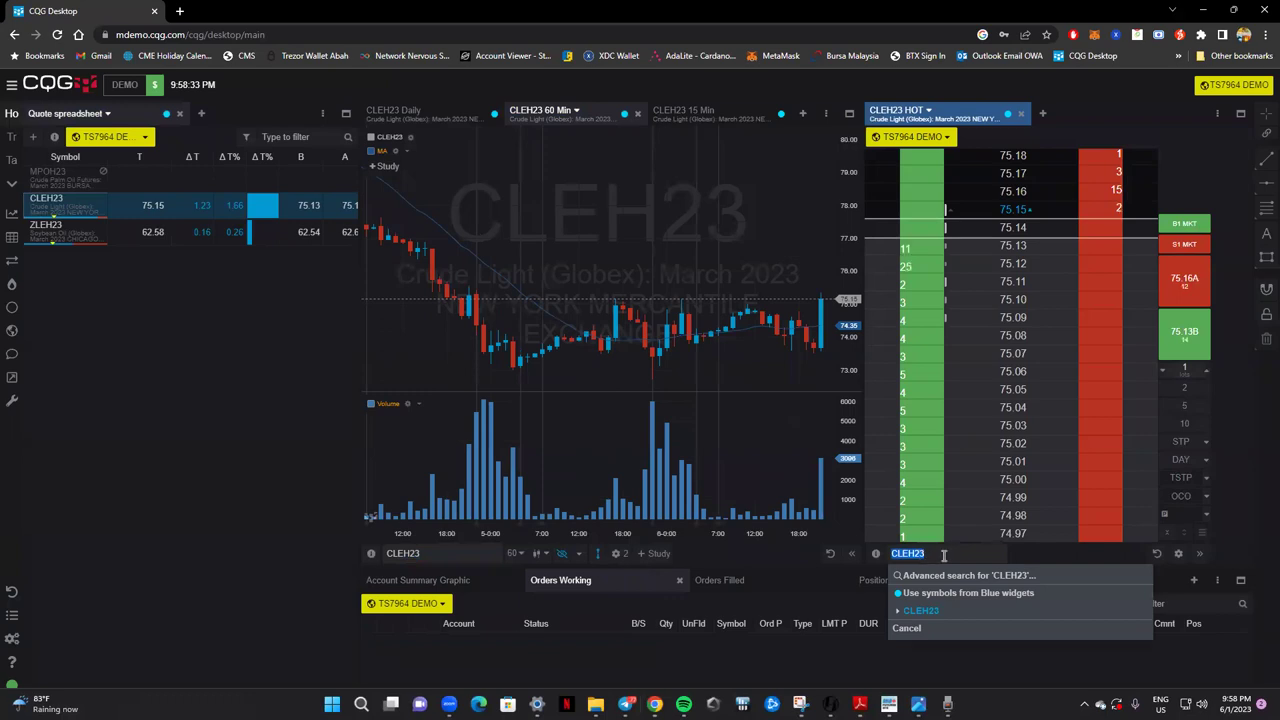
pyautogui.write('MPOH23')
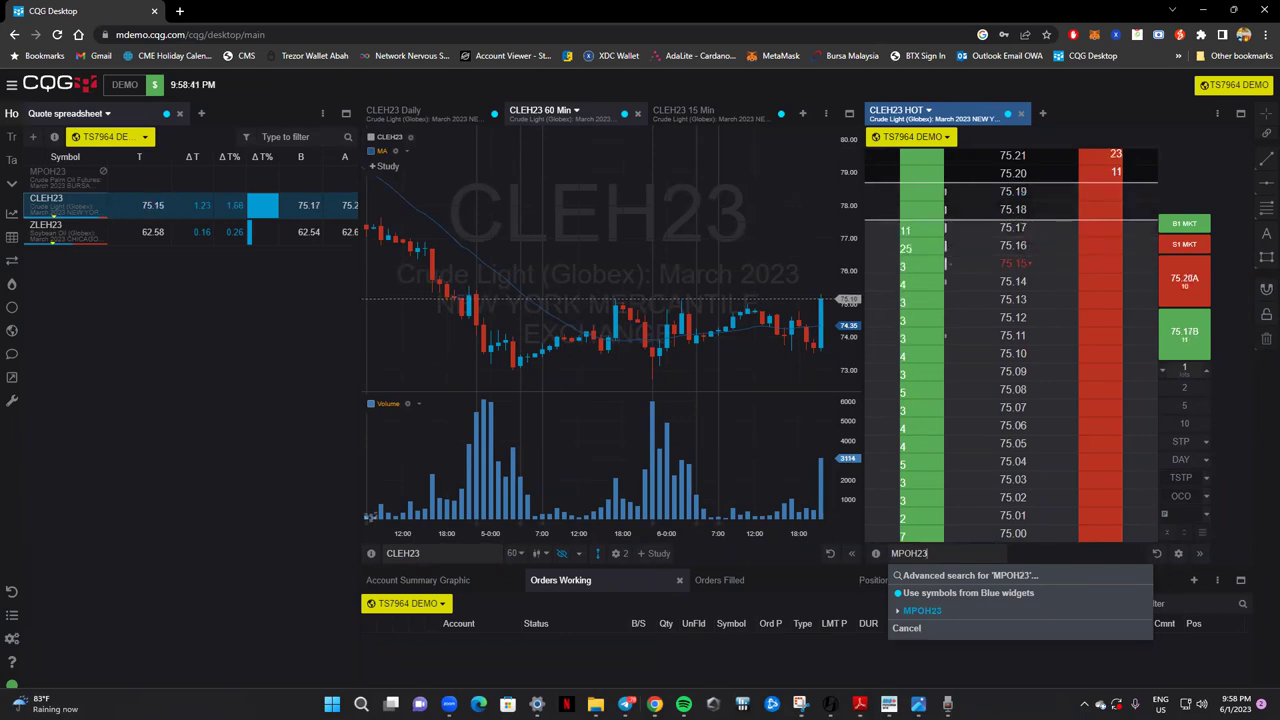
pyautogui.press('Return')
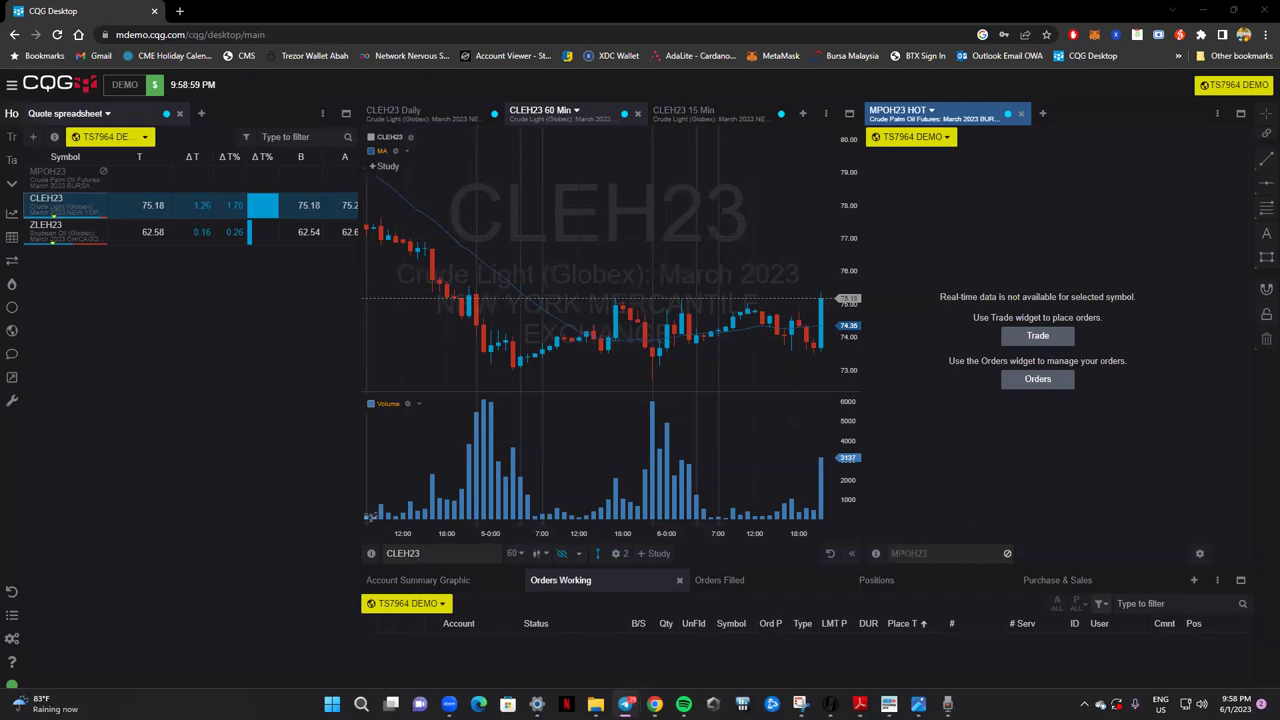
pyautogui.click(940, 556)
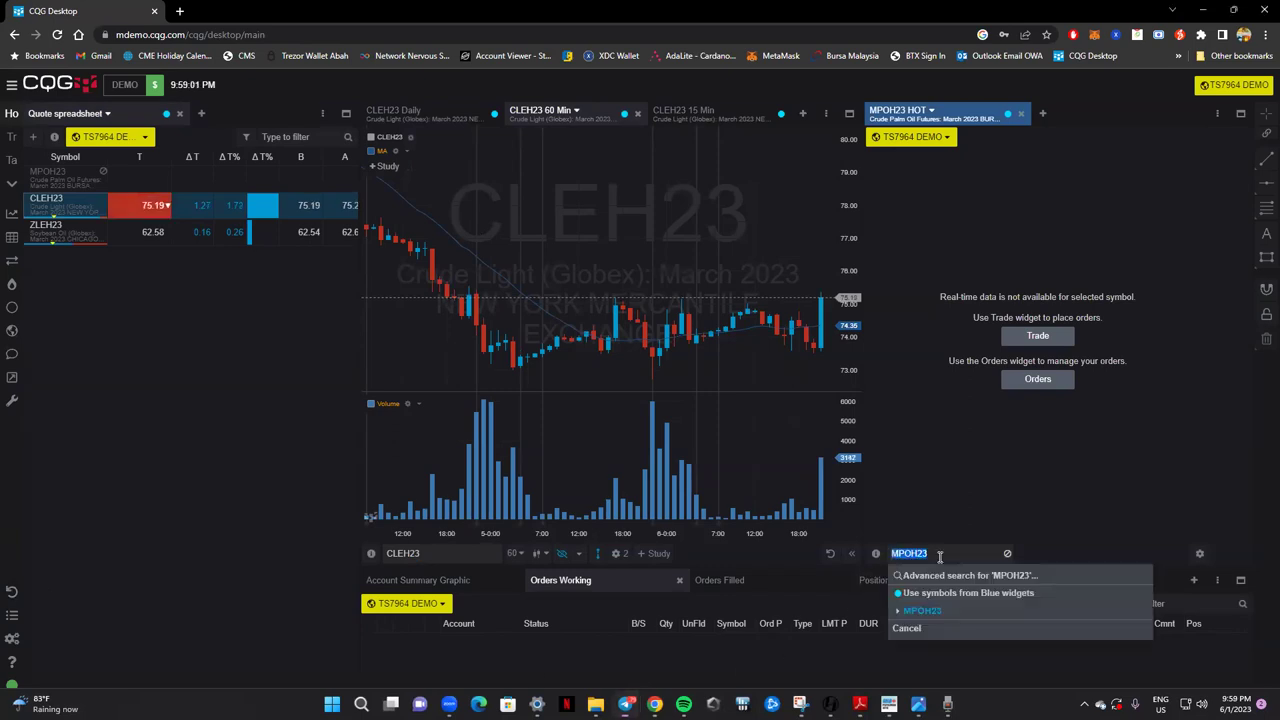
pyautogui.write('MPOJ')
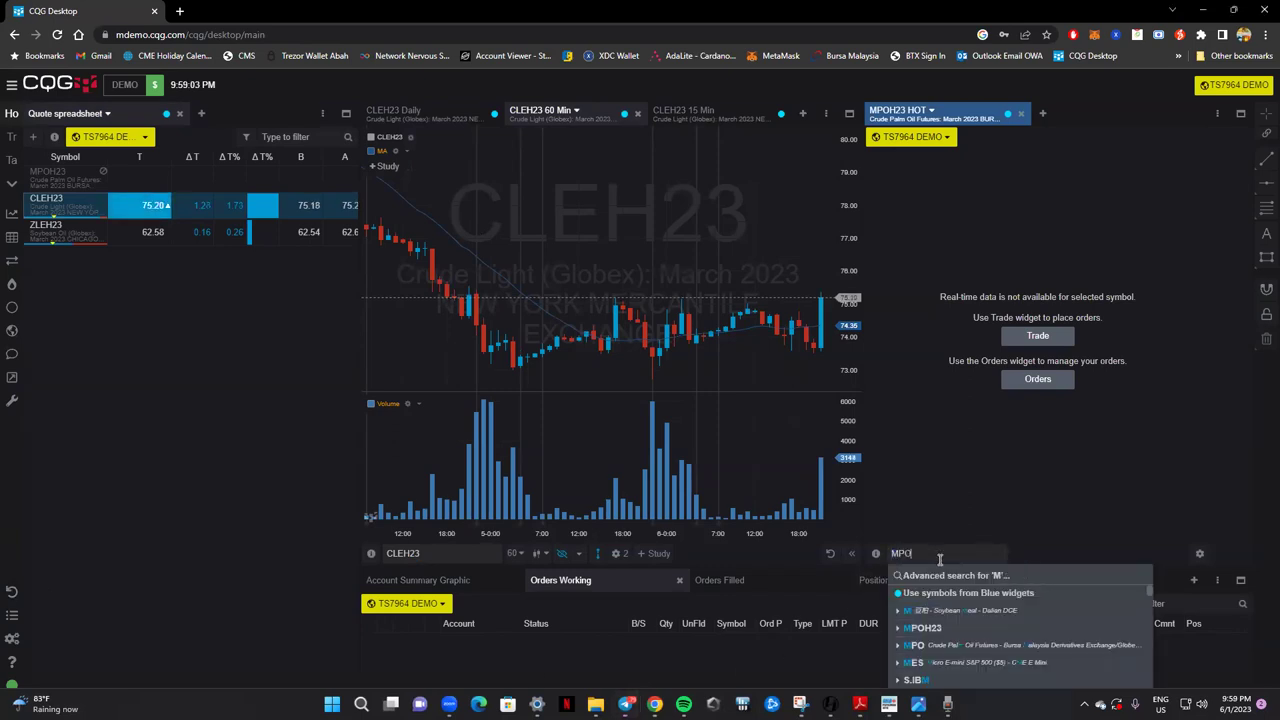
pyautogui.press('Return')
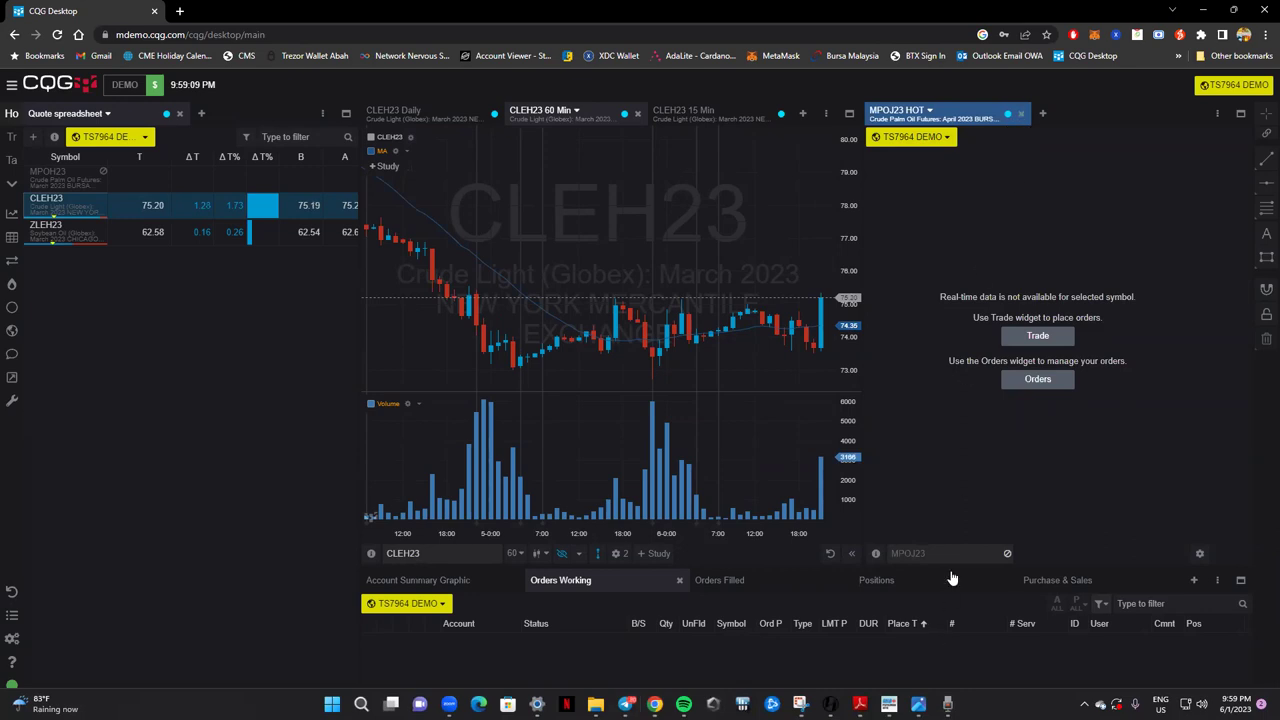
# Replace the CLEH23 symbol in the quote spreadsheet using the root symbol CLE.
pyautogui.click(61, 209)
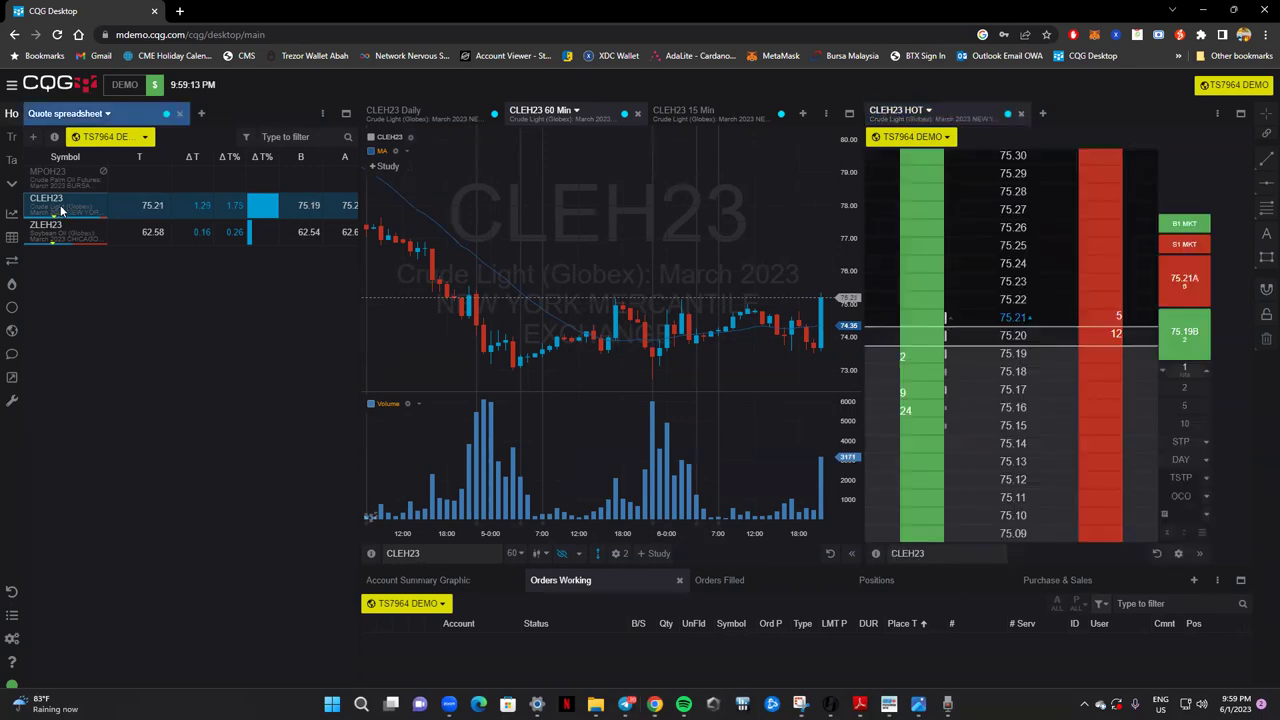
pyautogui.rightClick(77, 221)
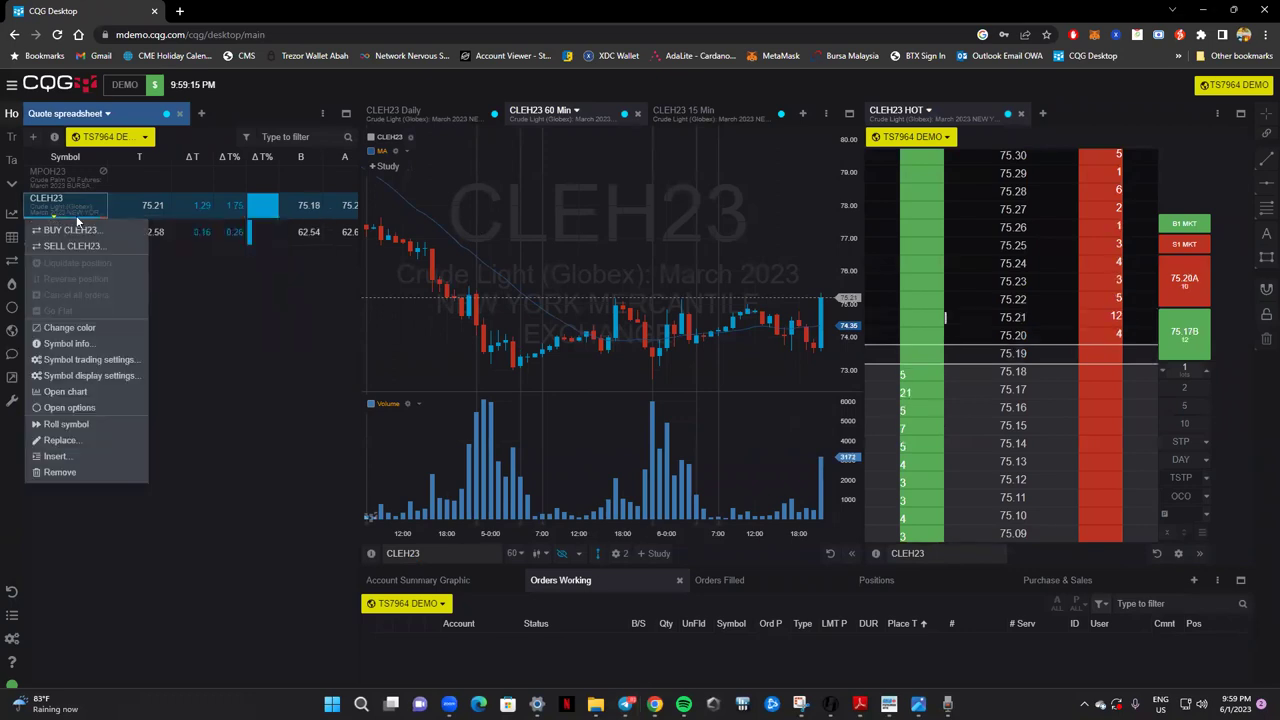
pyautogui.click(52, 459)
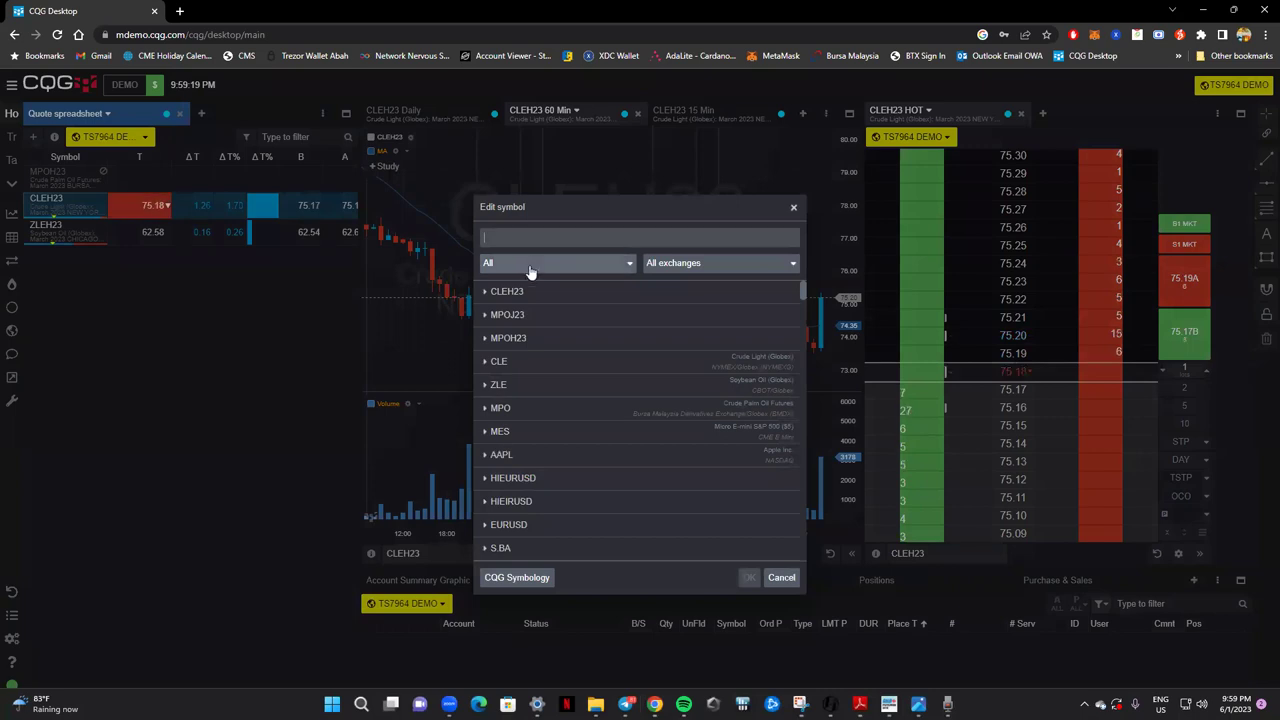
pyautogui.write('CLE')
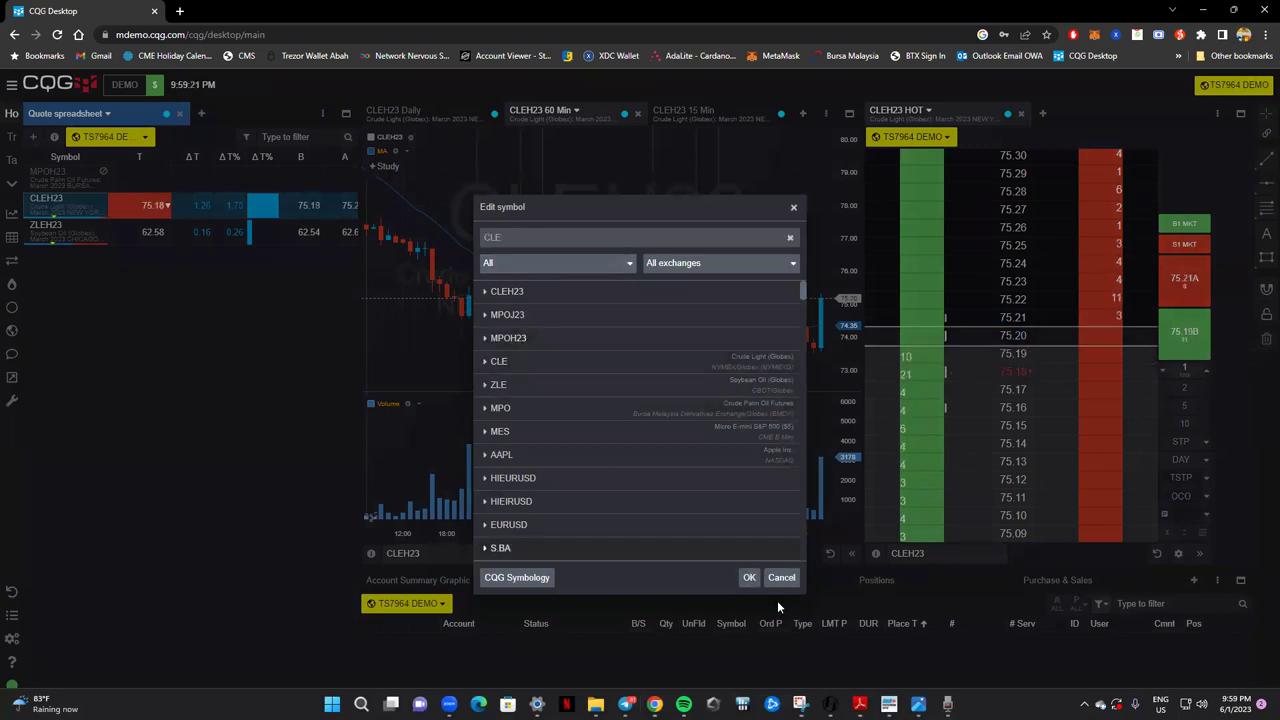
pyautogui.click(749, 577)
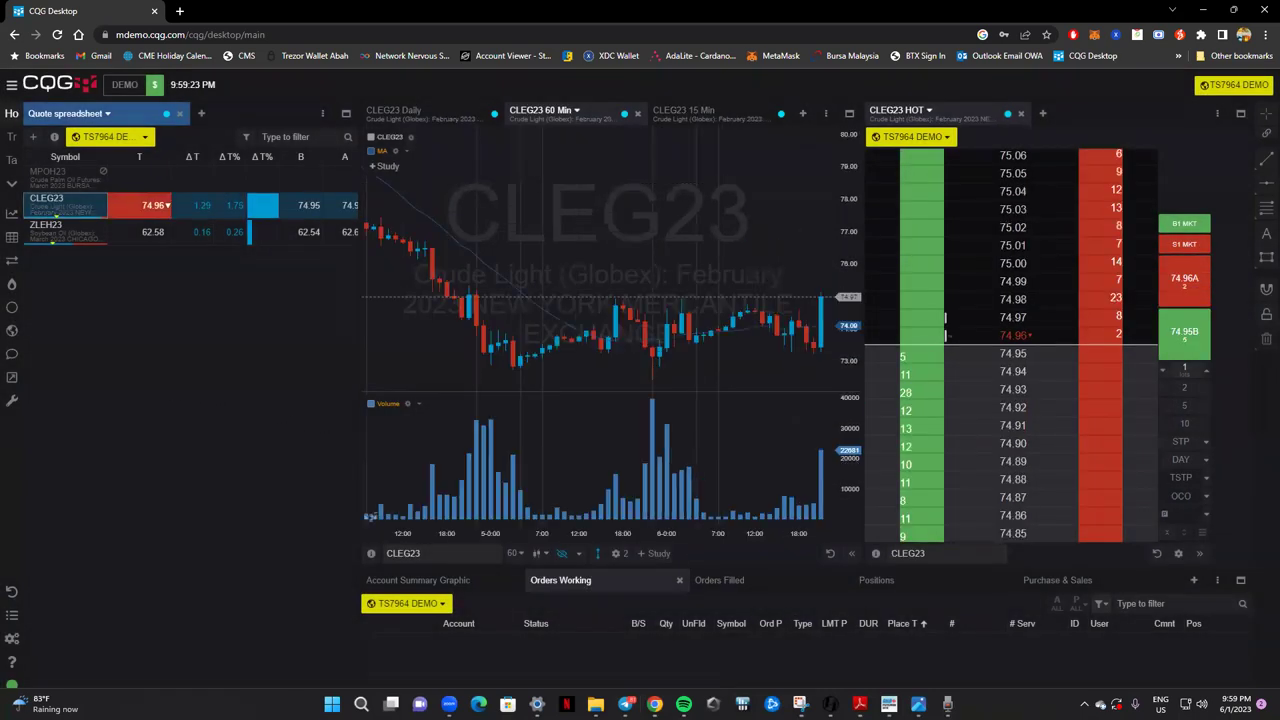
# Move the HOT ticket into the chart group between the 60 Min and 15 Min tabs, and switch between it and the 60 Min chart.
pyautogui.moveTo(744, 246); pyautogui.dragTo(718, 191)
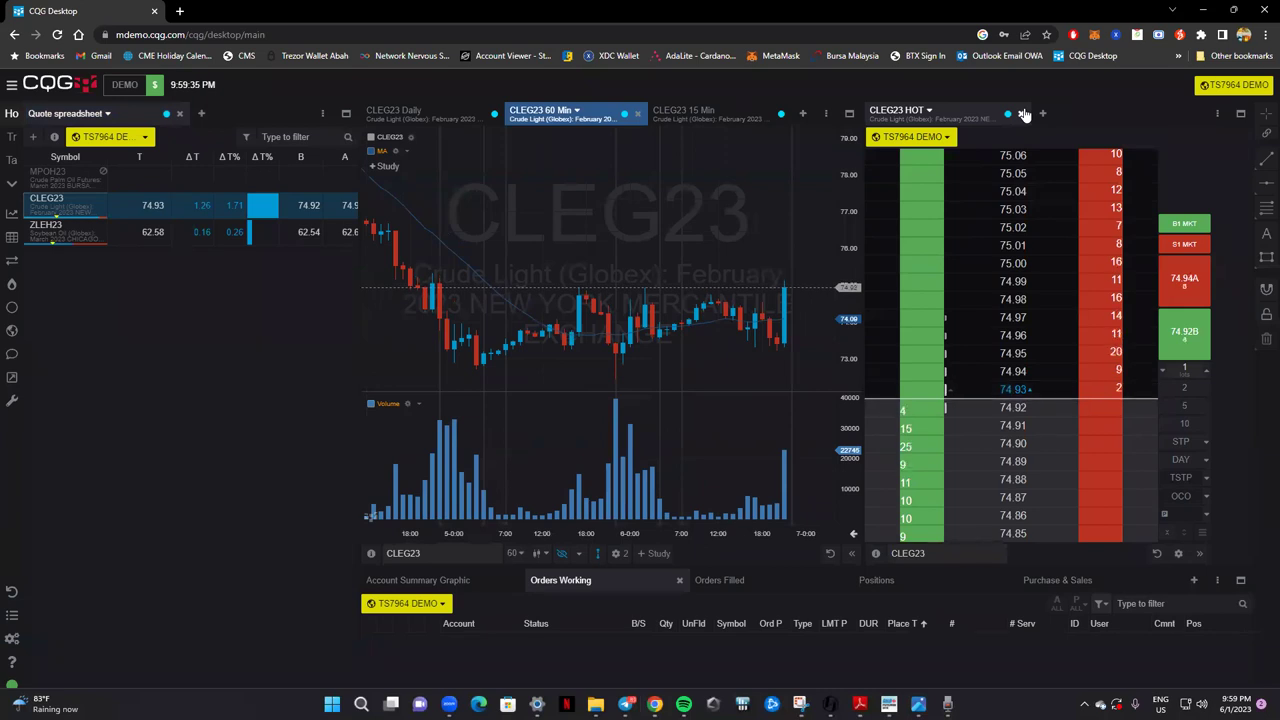
pyautogui.moveTo(908, 114); pyautogui.dragTo(688, 119)
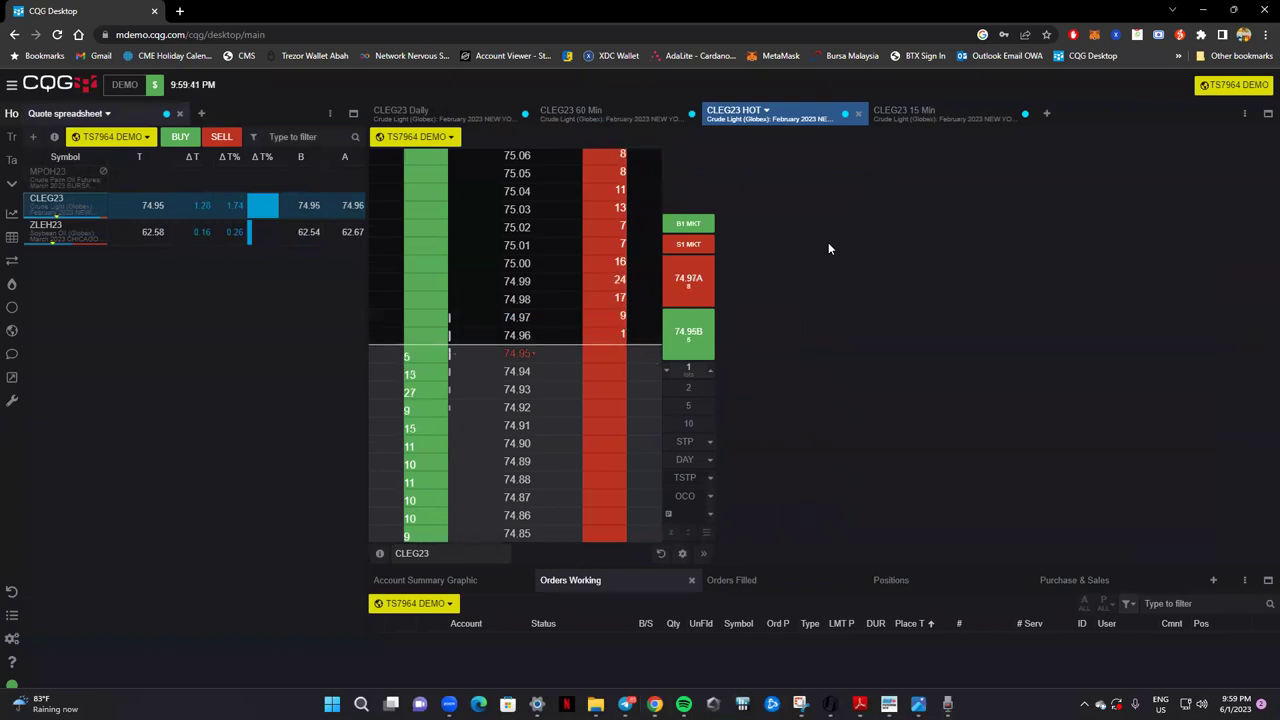
pyautogui.click(587, 110)
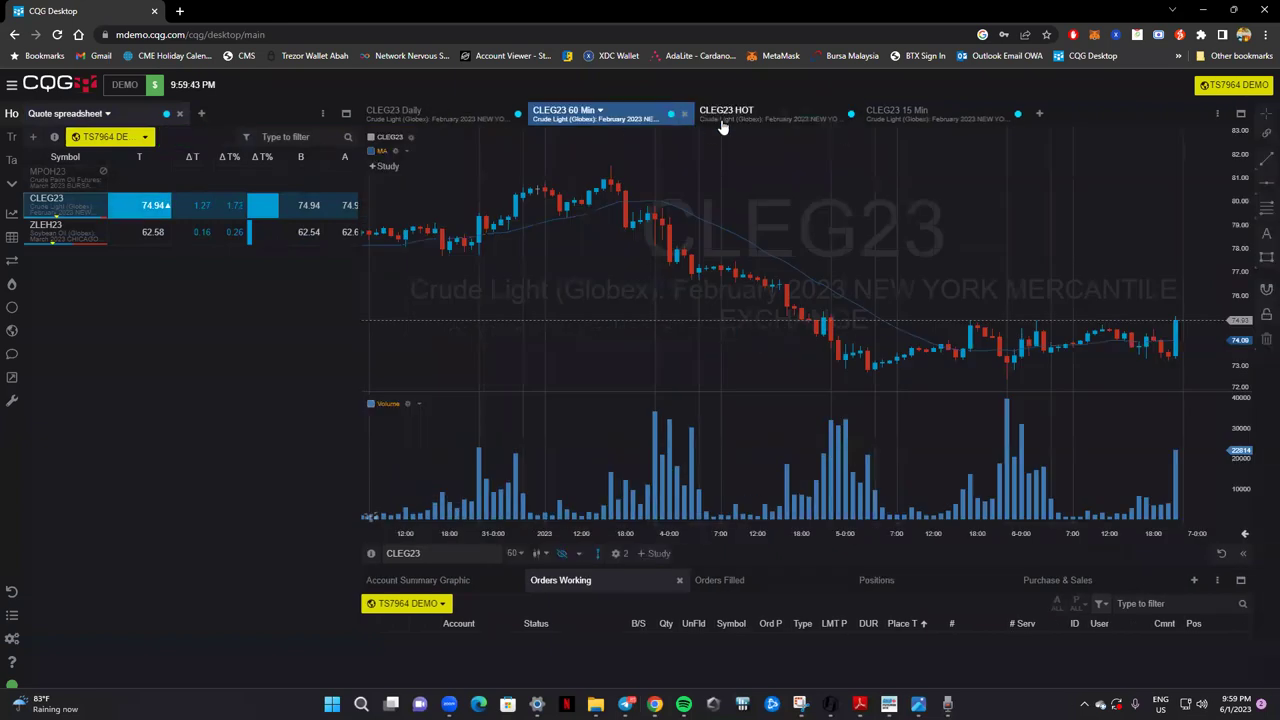
pyautogui.click(723, 124)
pyautogui.click(642, 118)
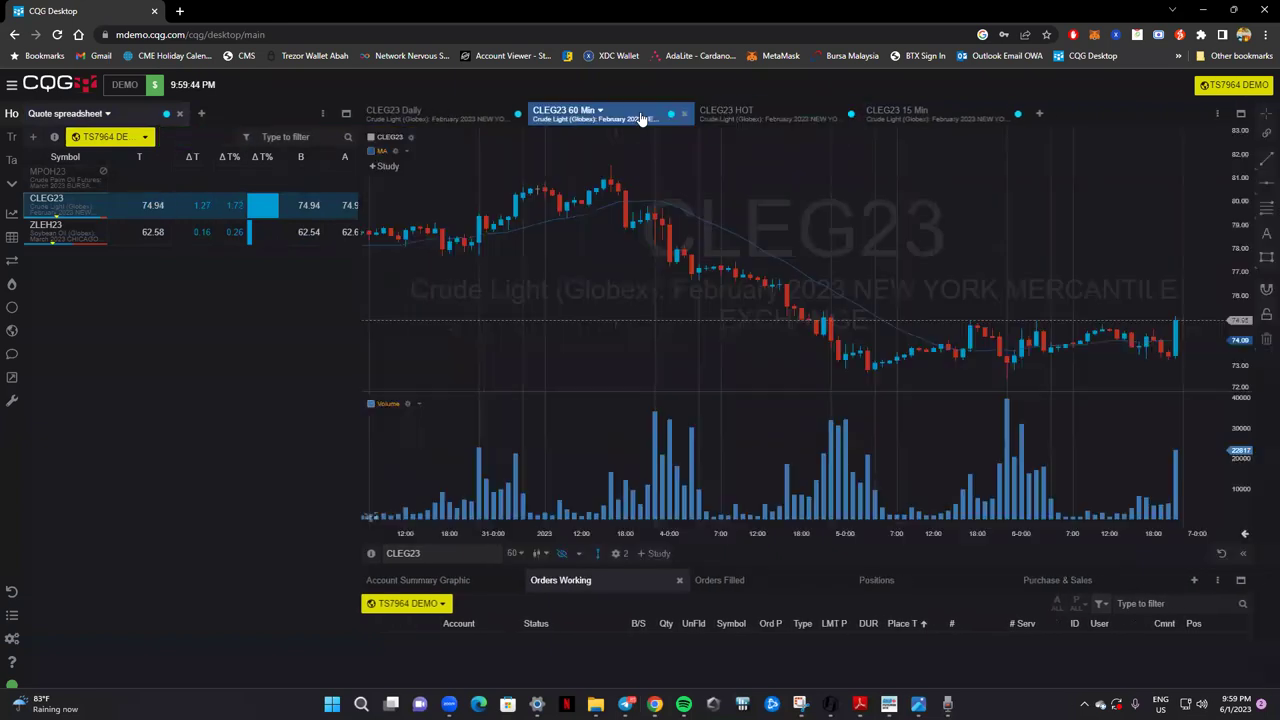
pyautogui.click(772, 117)
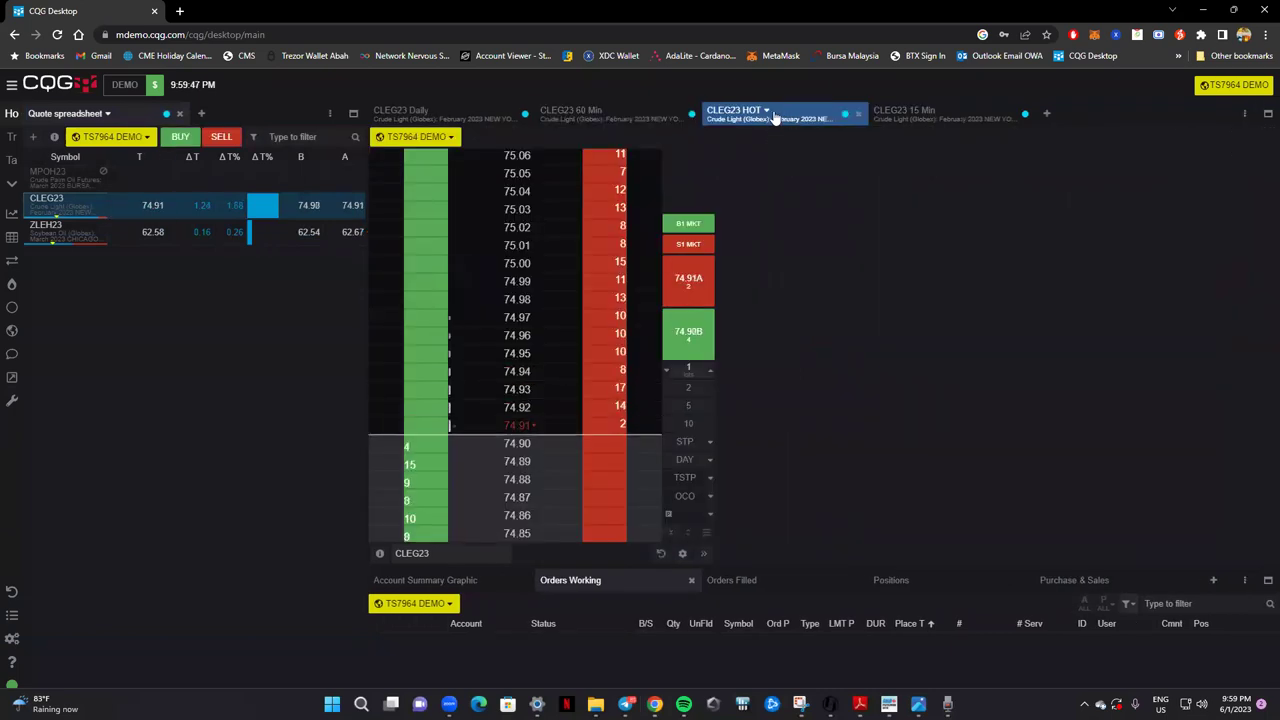
# Pull the HOT ticket out of the chart group, dock it at full workspace height beside the charts, and close it.
pyautogui.moveTo(773, 117); pyautogui.dragTo(1055, 388)
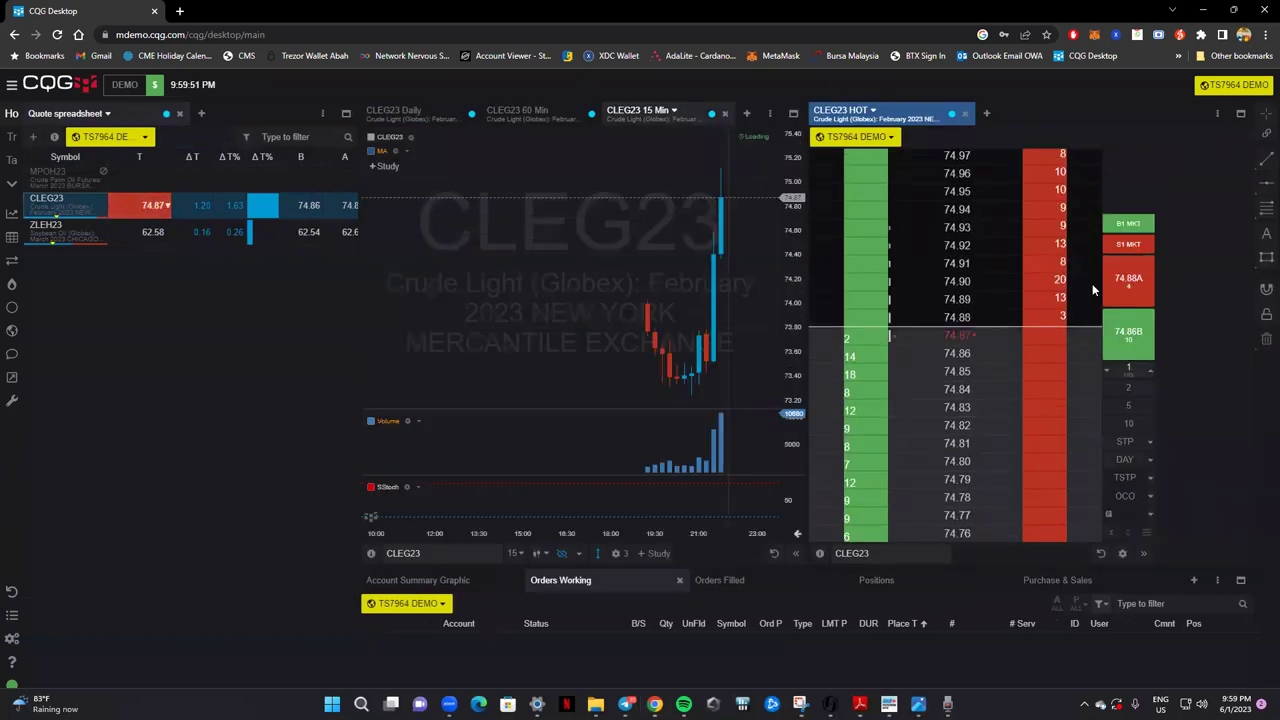
pyautogui.moveTo(855, 112); pyautogui.dragTo(1202, 487)
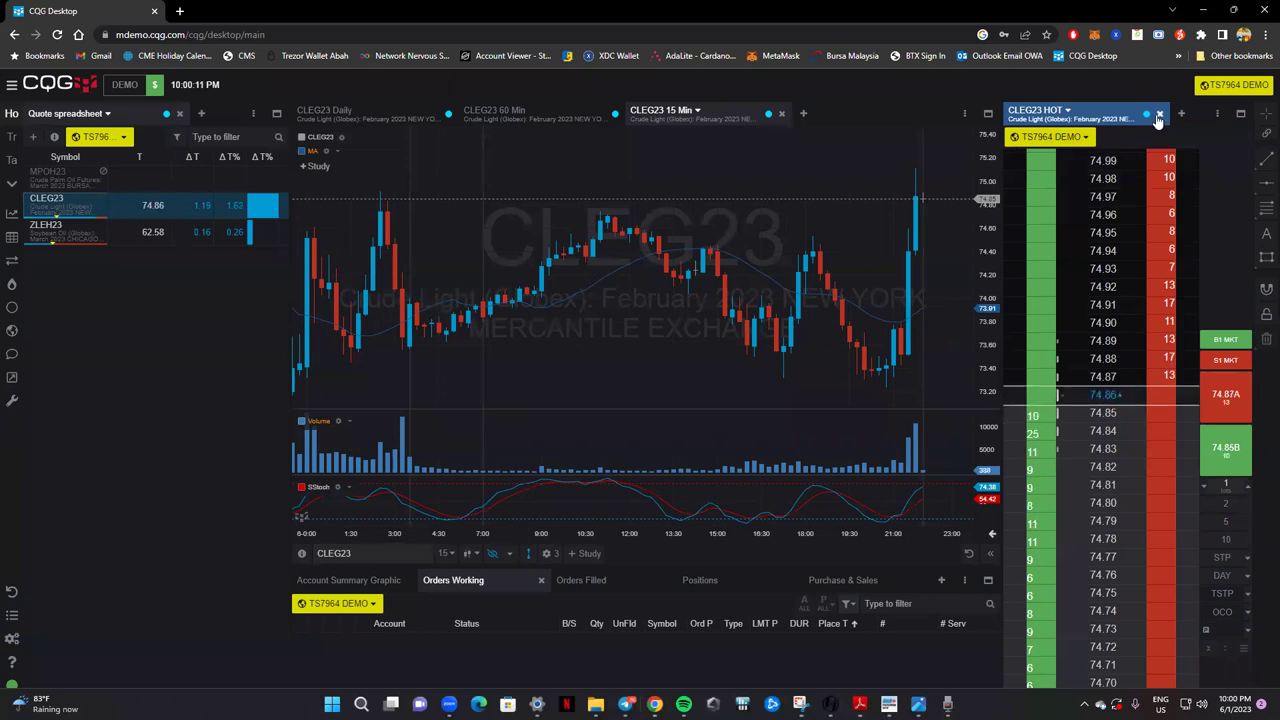
pyautogui.click(1158, 114)
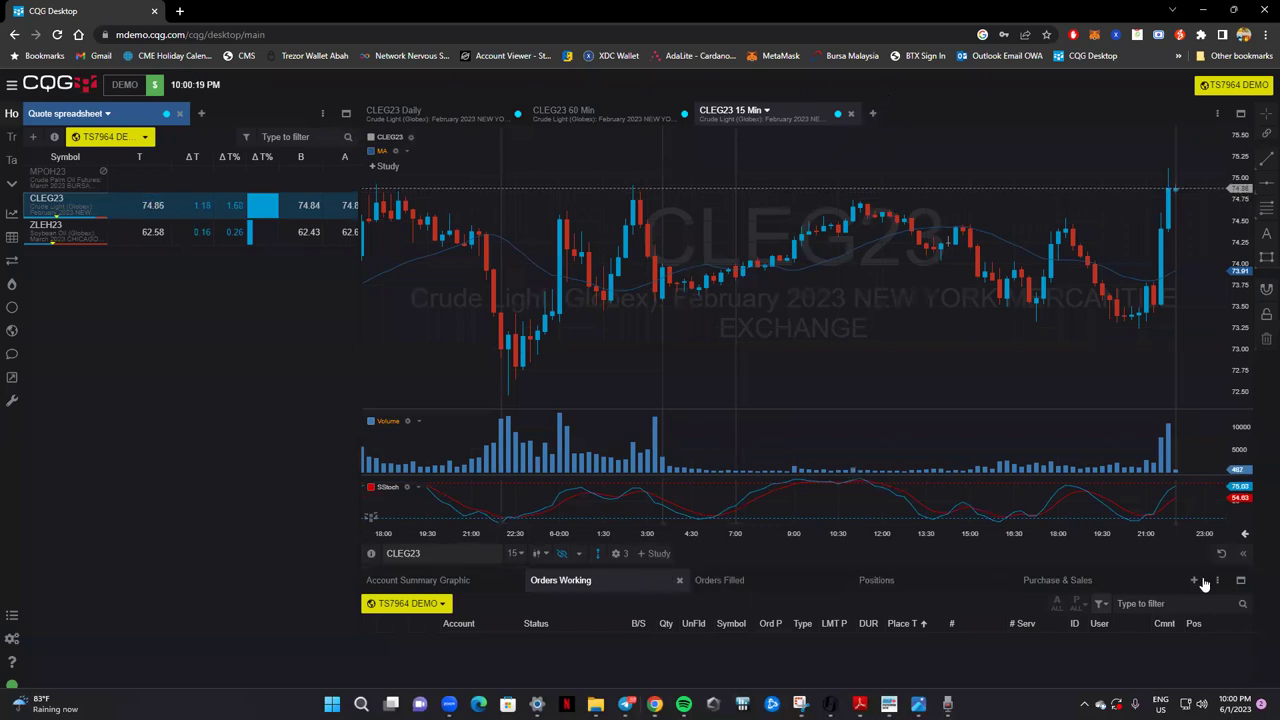
# Find "hot" among the available widgets and add HOT - Hybrid Order Ticket as a tab beside the Quote spreadsheet.
pyautogui.click(202, 115)
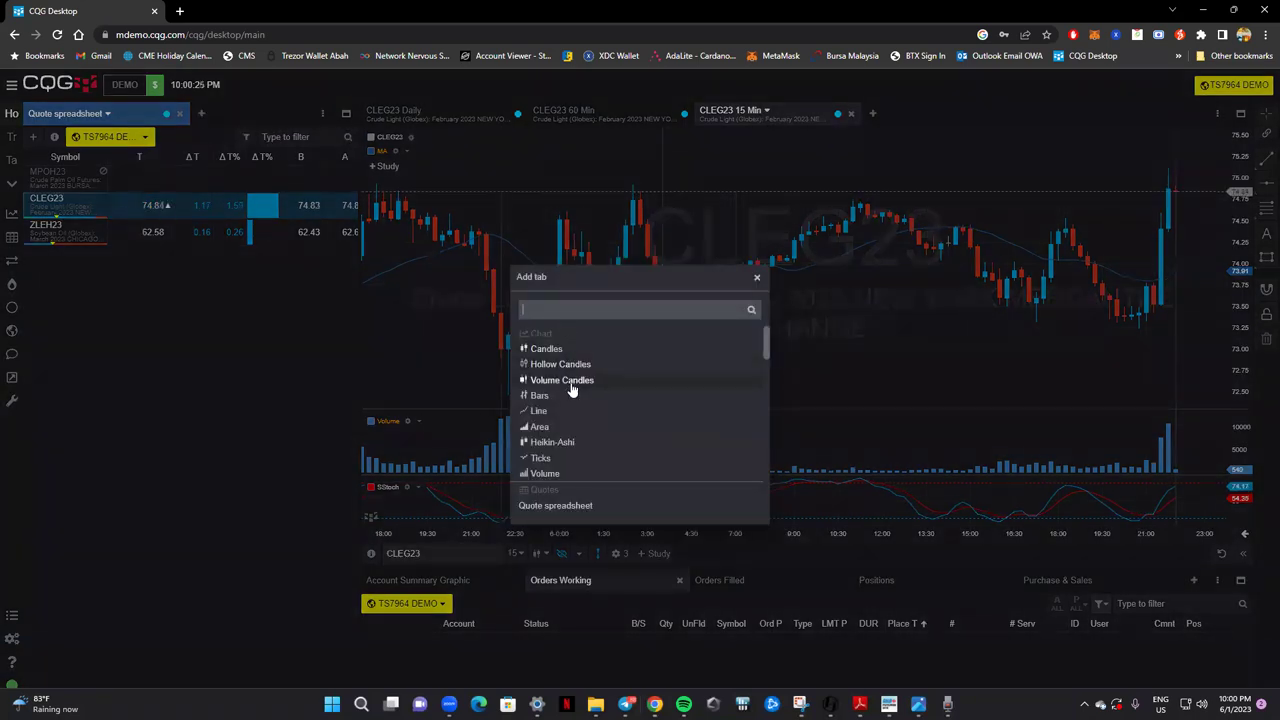
pyautogui.write('hot')
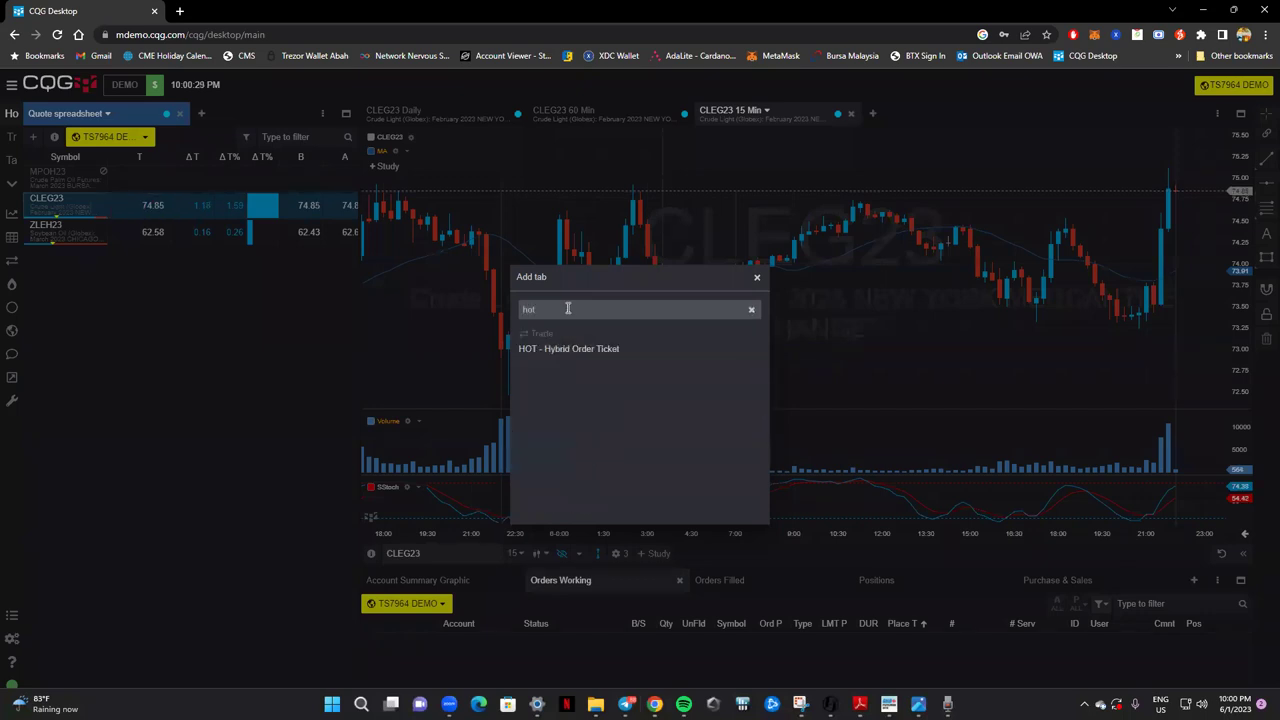
pyautogui.click(644, 358)
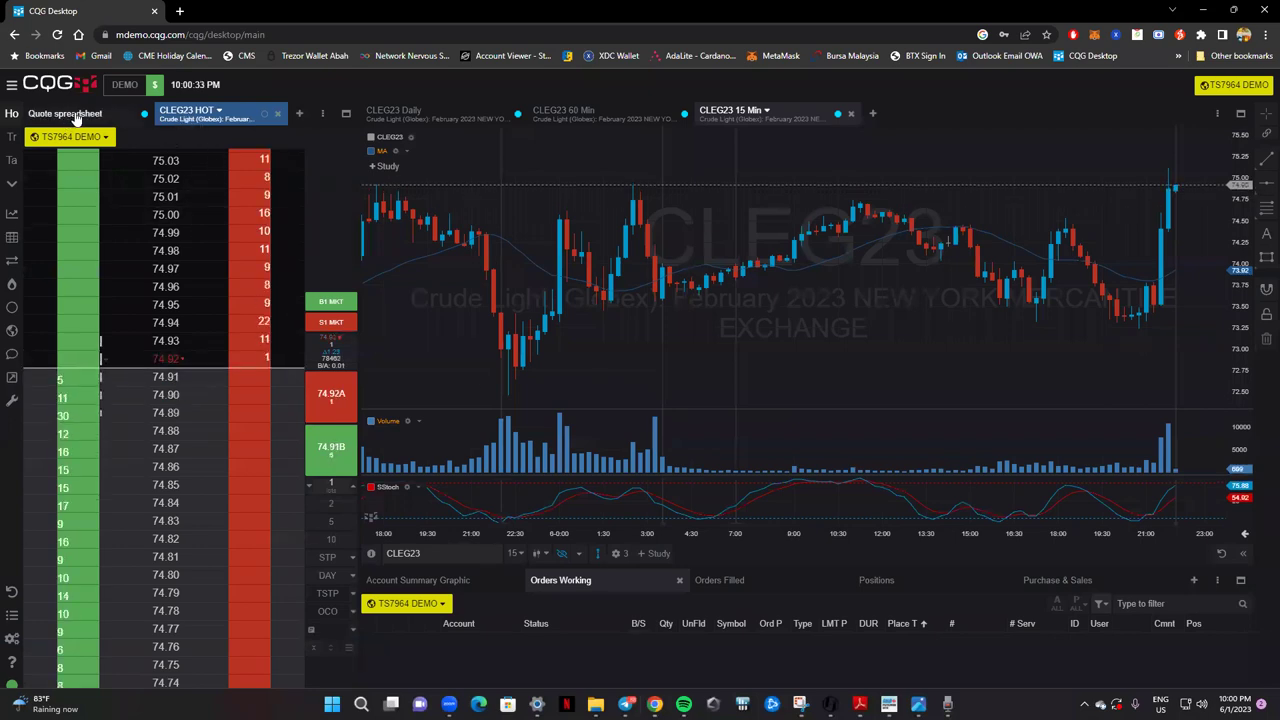
# Compare the Quote spreadsheet and HOT tabs, and dock the HOT ticket as a full-height column on the far side of the charts.
pyautogui.click(77, 115)
pyautogui.click(214, 117)
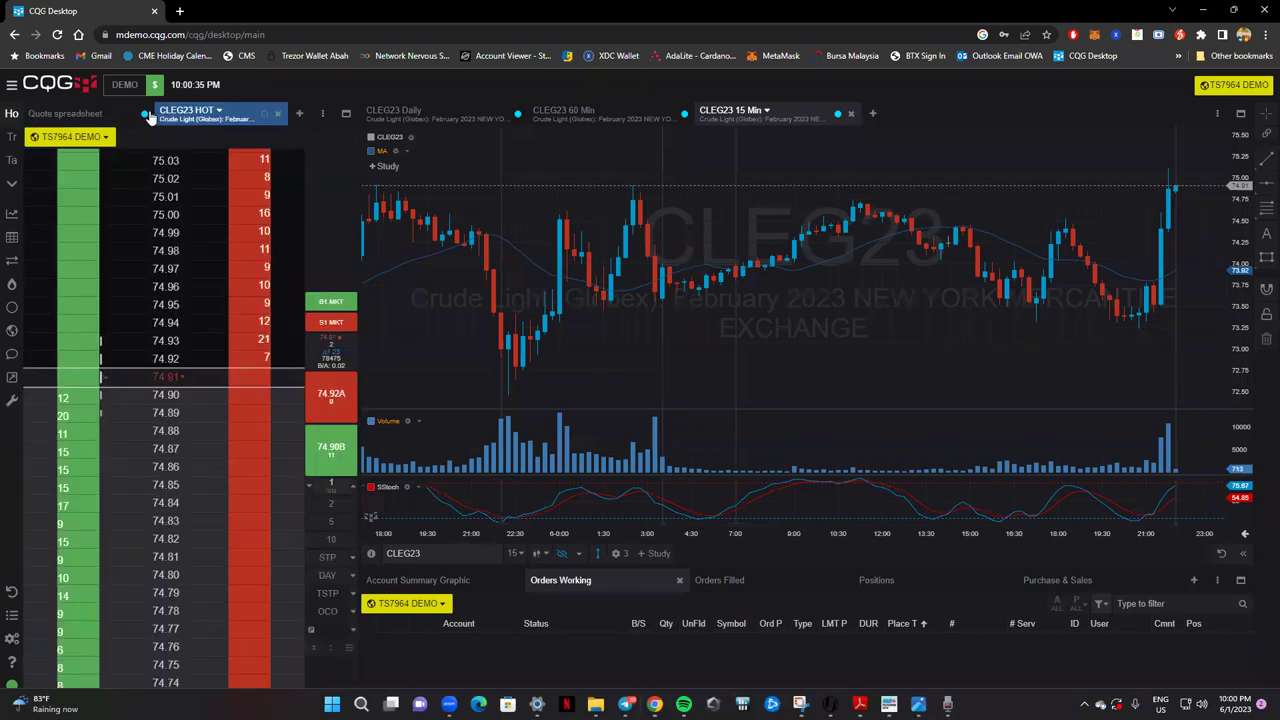
pyautogui.click(100, 116)
pyautogui.click(192, 118)
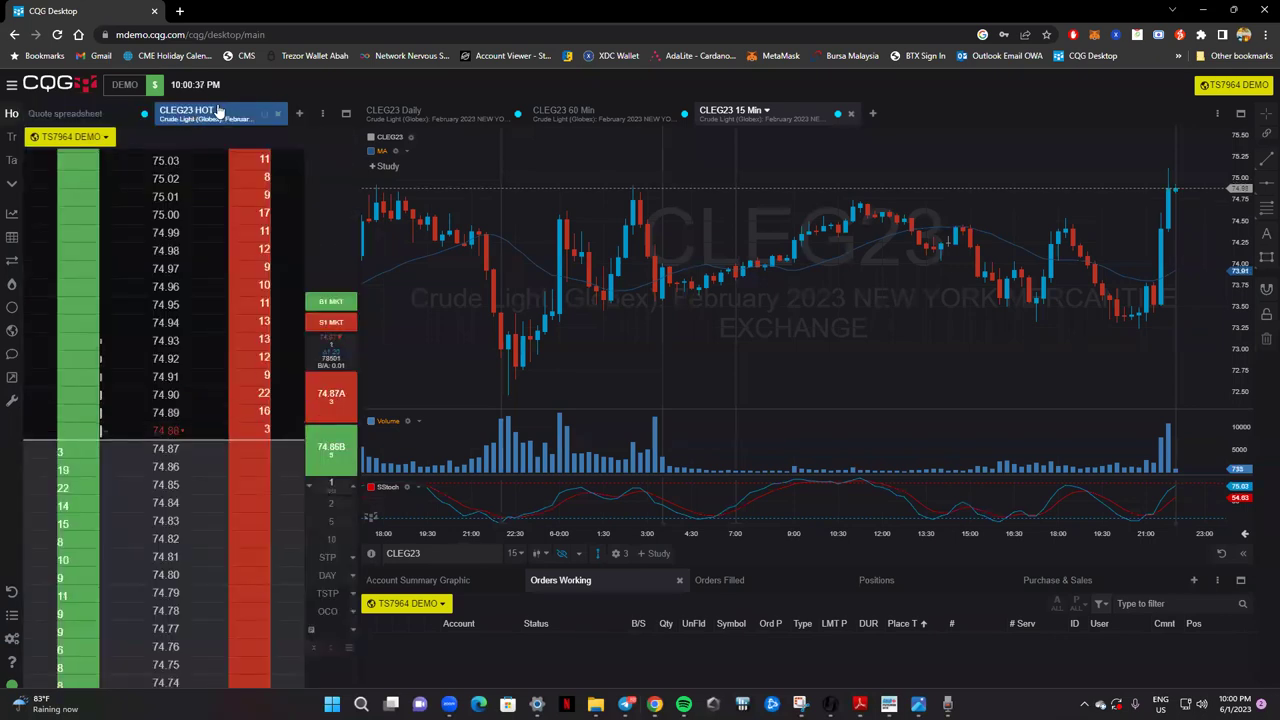
pyautogui.moveTo(192, 118); pyautogui.dragTo(1240, 403)
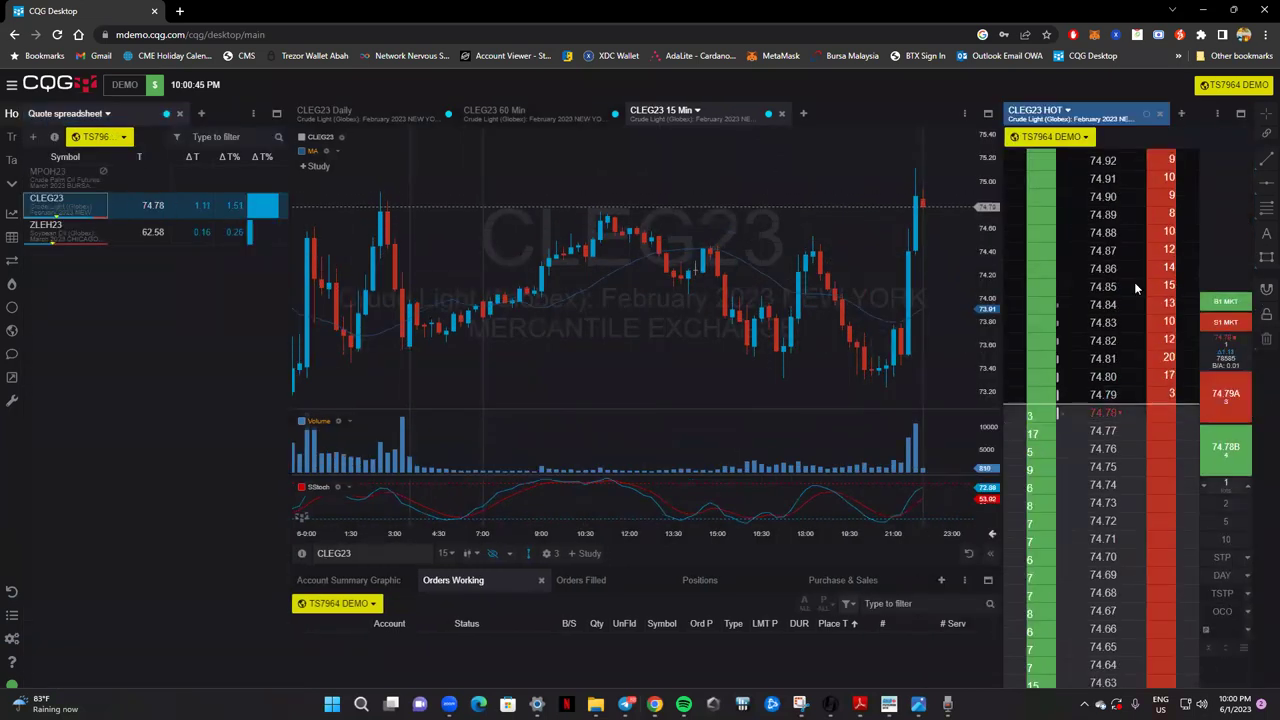
# View the 15 Min chart and bring up the Account Summary Graphic below it.
pyautogui.click(670, 363)
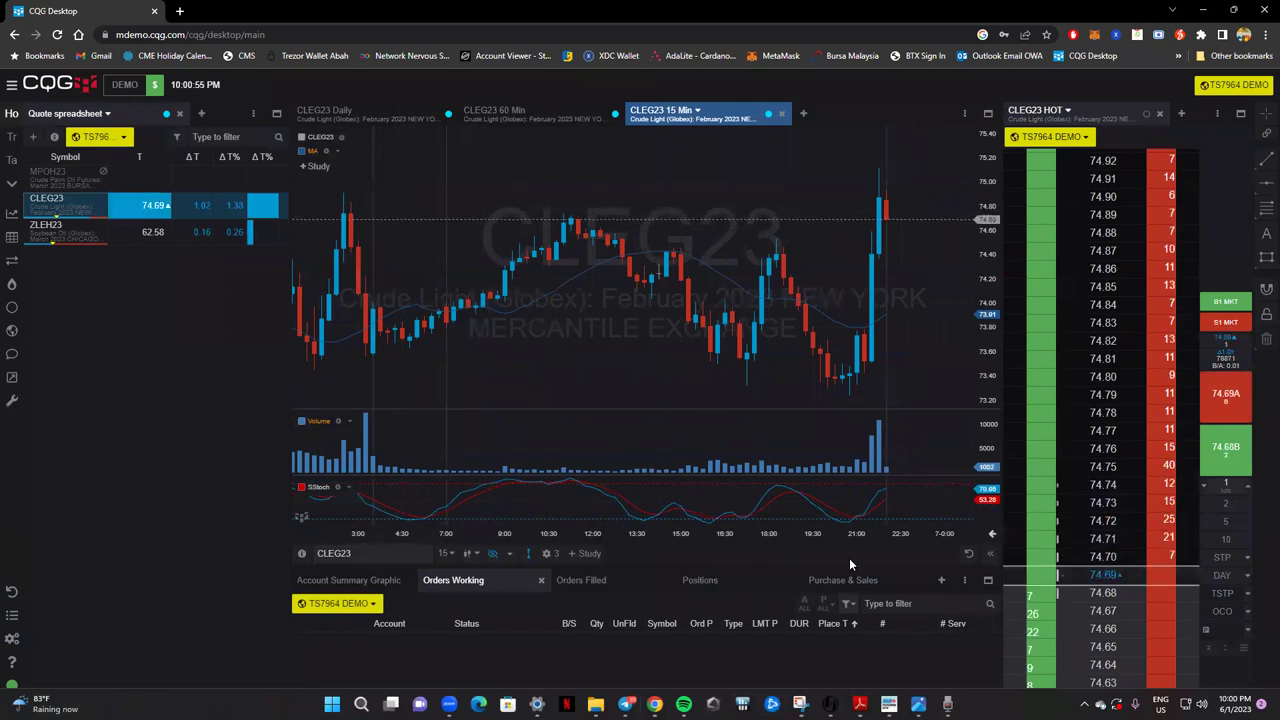
pyautogui.click(374, 578)
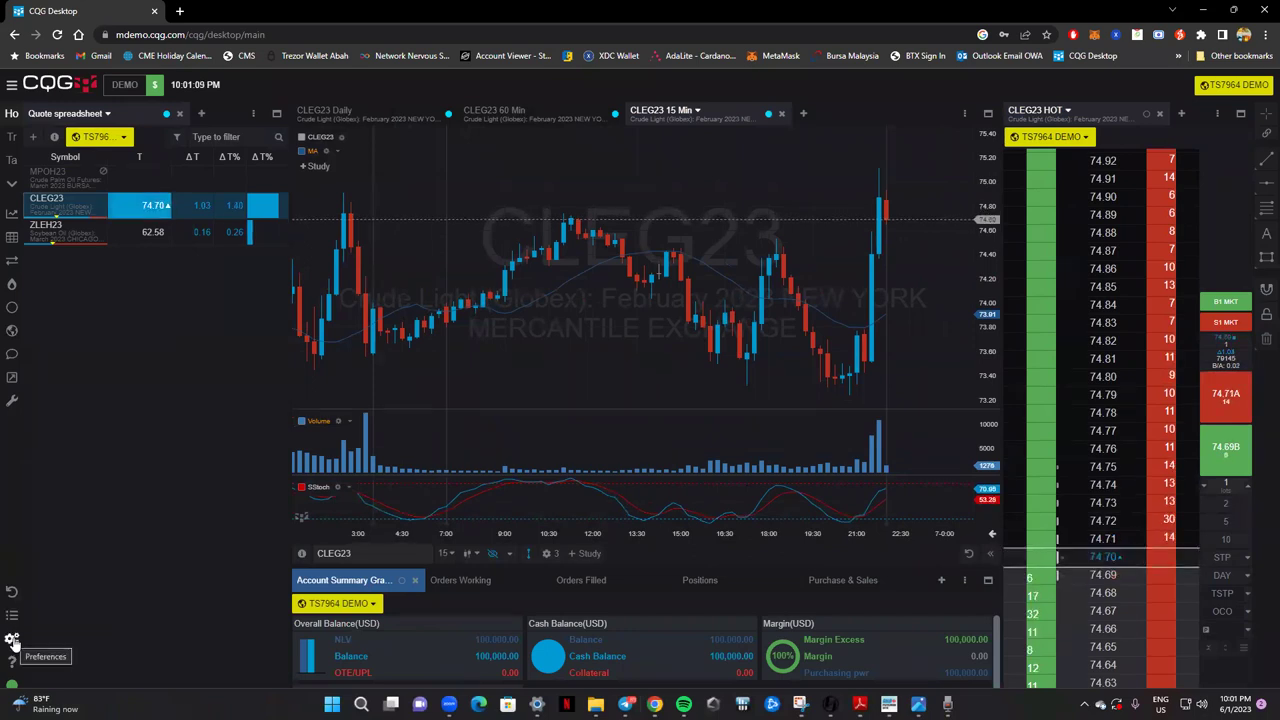
# Set the reporting currency to MYR in Preferences and close the dialog.
pyautogui.click(12, 640)
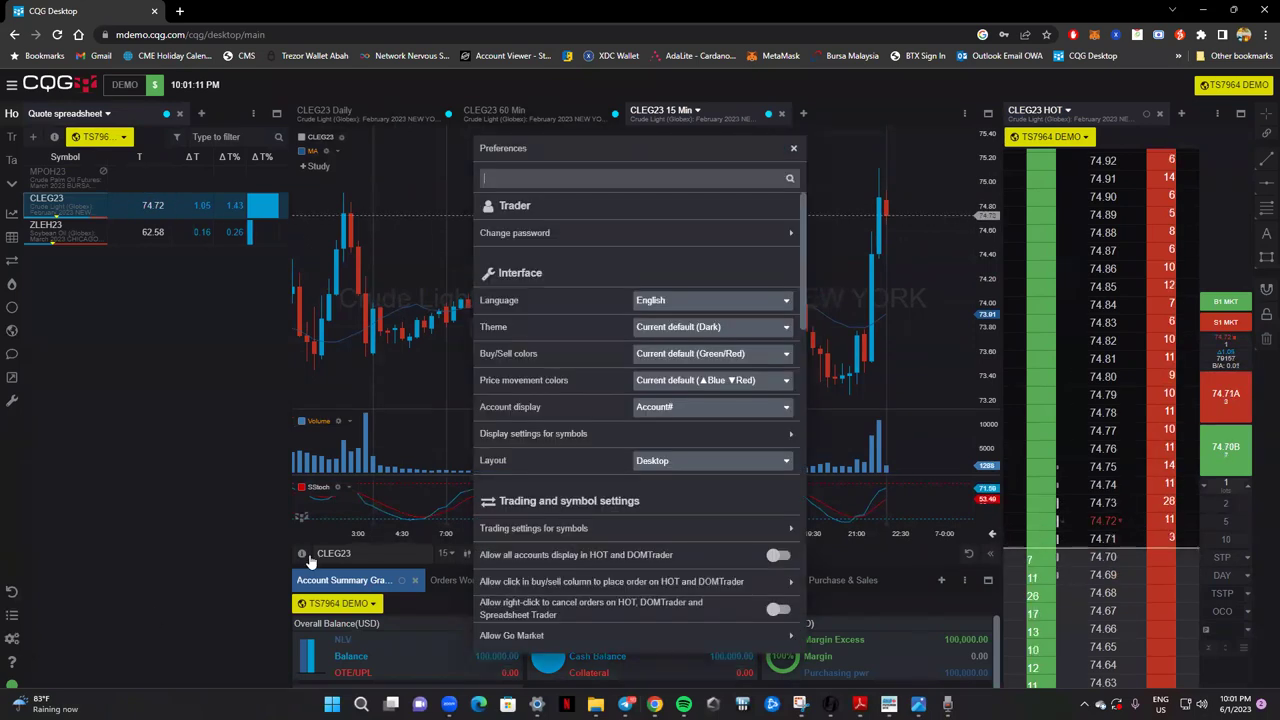
pyautogui.scroll(-4, 605, 402)
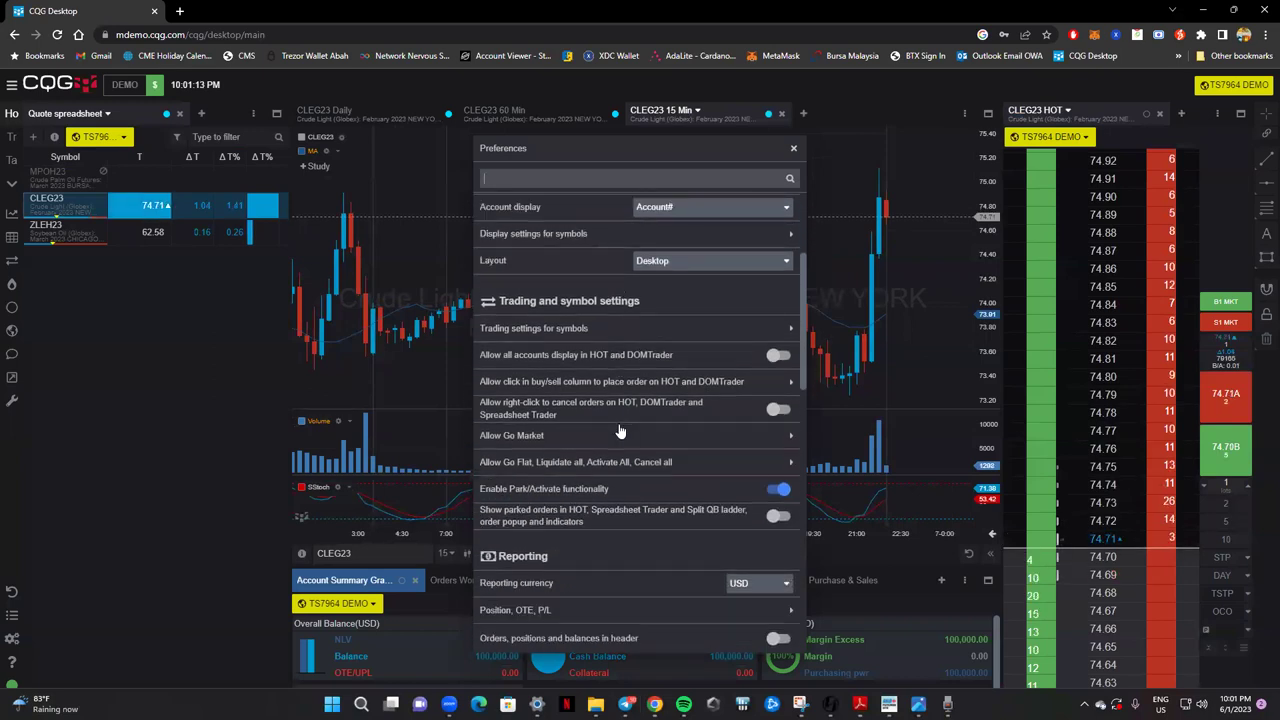
pyautogui.click(757, 383)
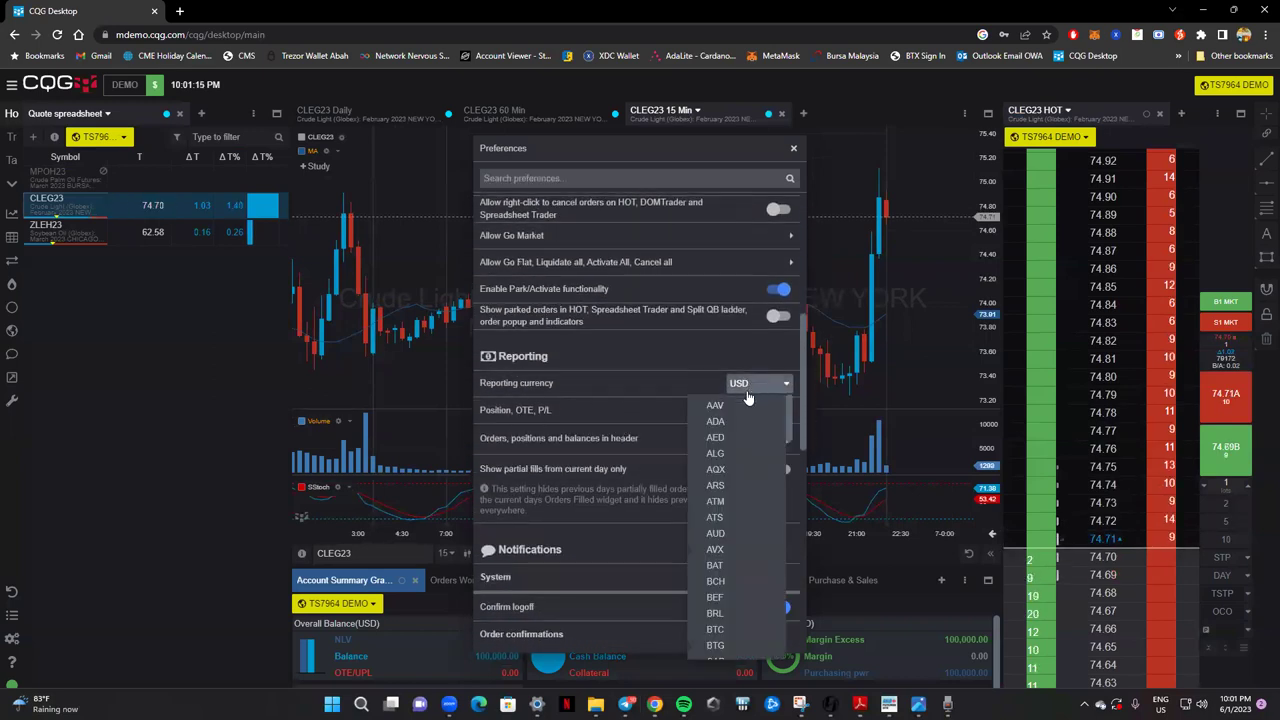
pyautogui.scroll(-6, 735, 503)
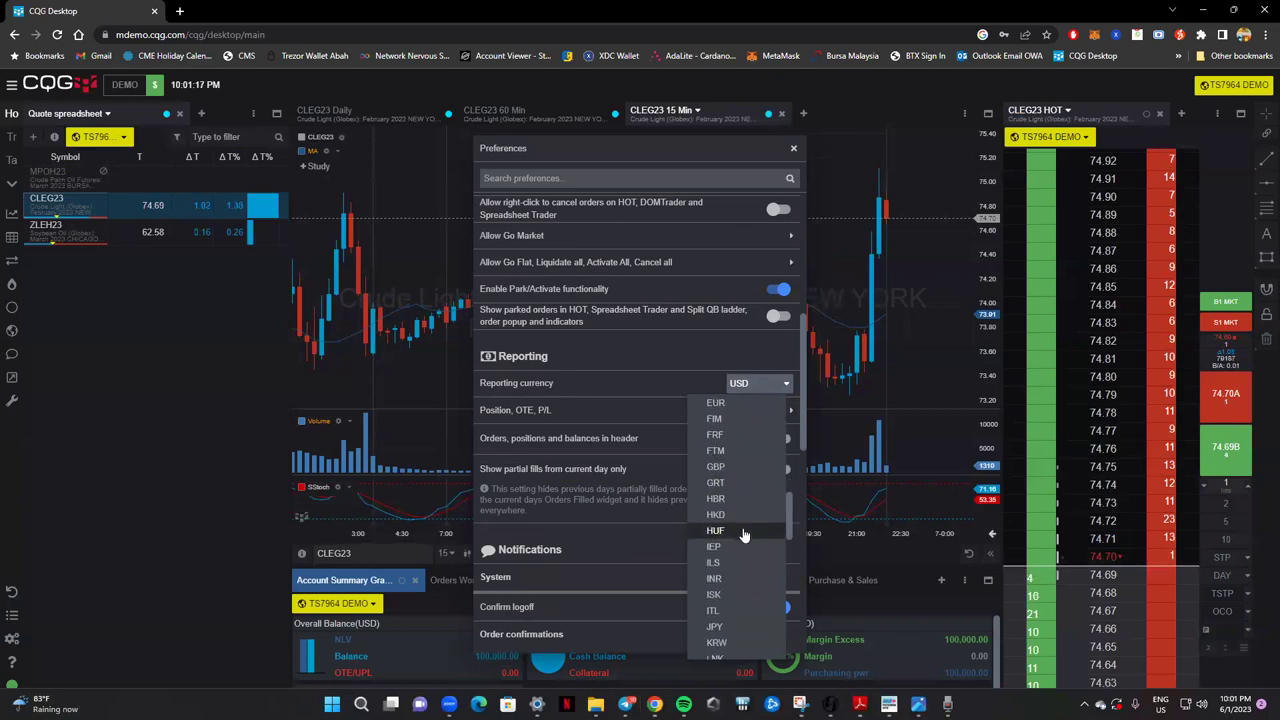
pyautogui.scroll(-2, 742, 545)
pyautogui.click(762, 607)
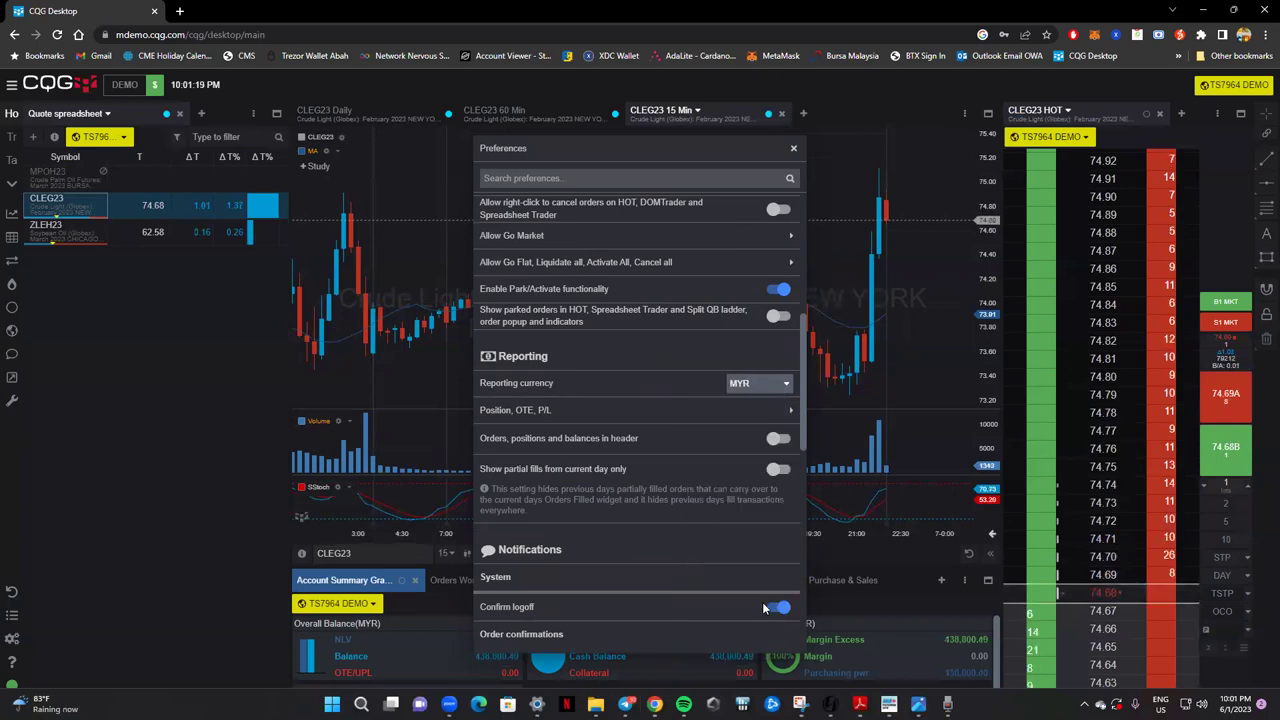
pyautogui.click(793, 148)
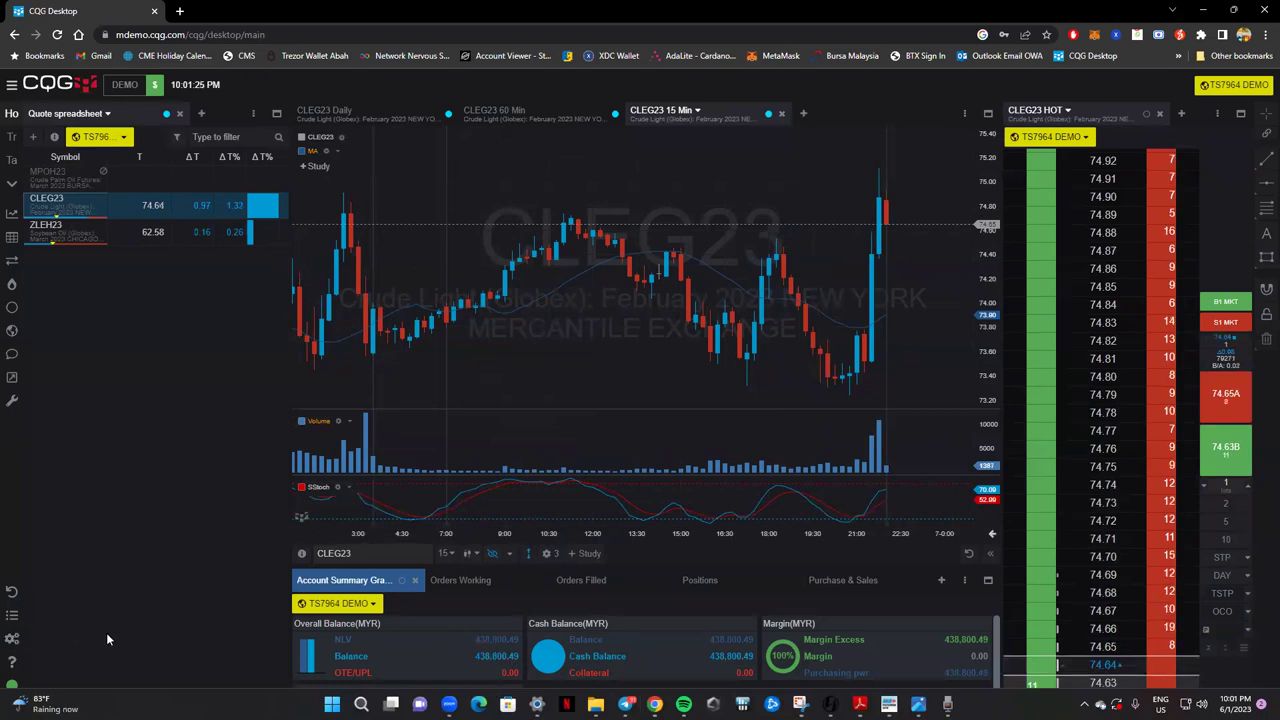
# Turn on Orders, positions and balances in header in Preferences and close the dialog.
pyautogui.click(12, 638)
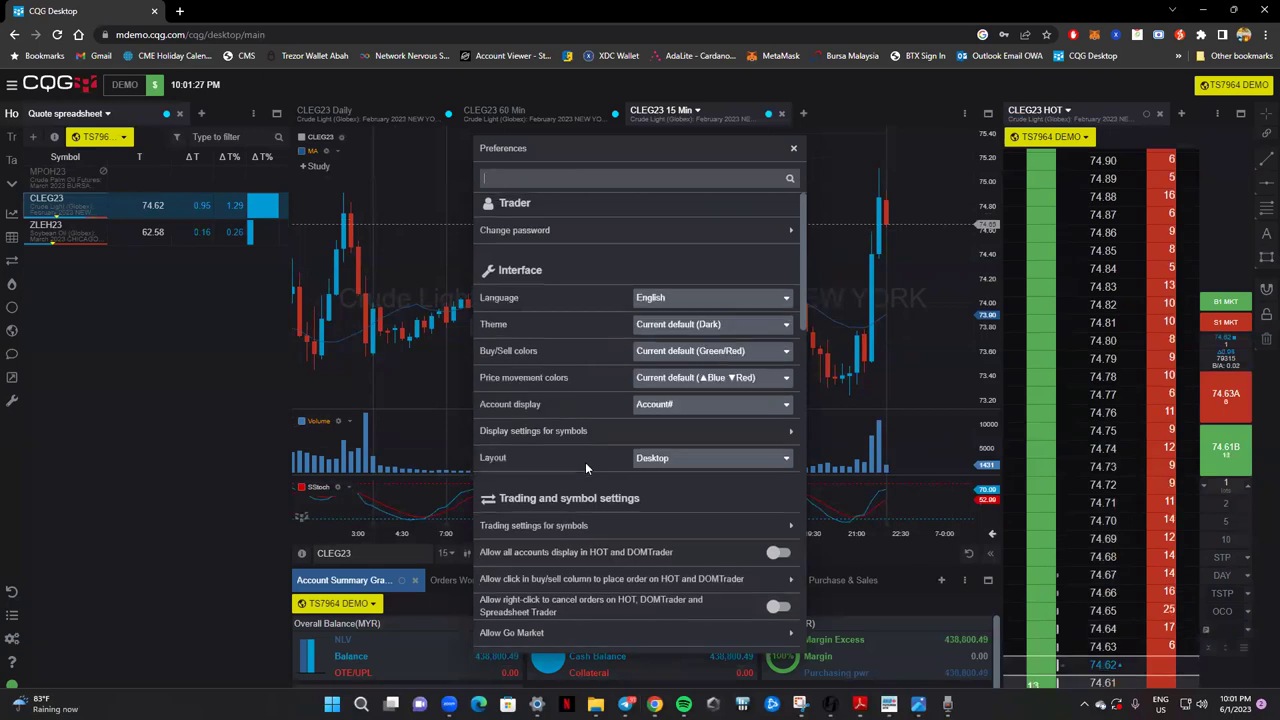
pyautogui.scroll(-5, 585, 462)
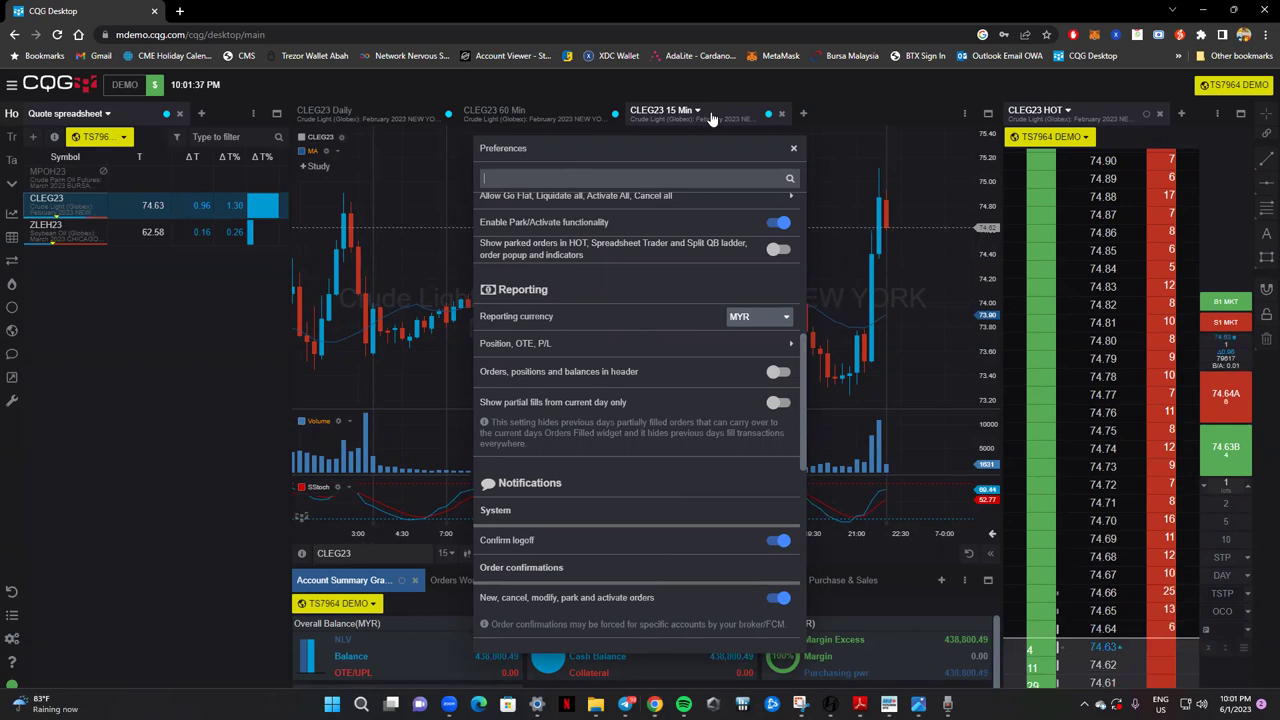
pyautogui.click(779, 374)
pyautogui.click(793, 148)
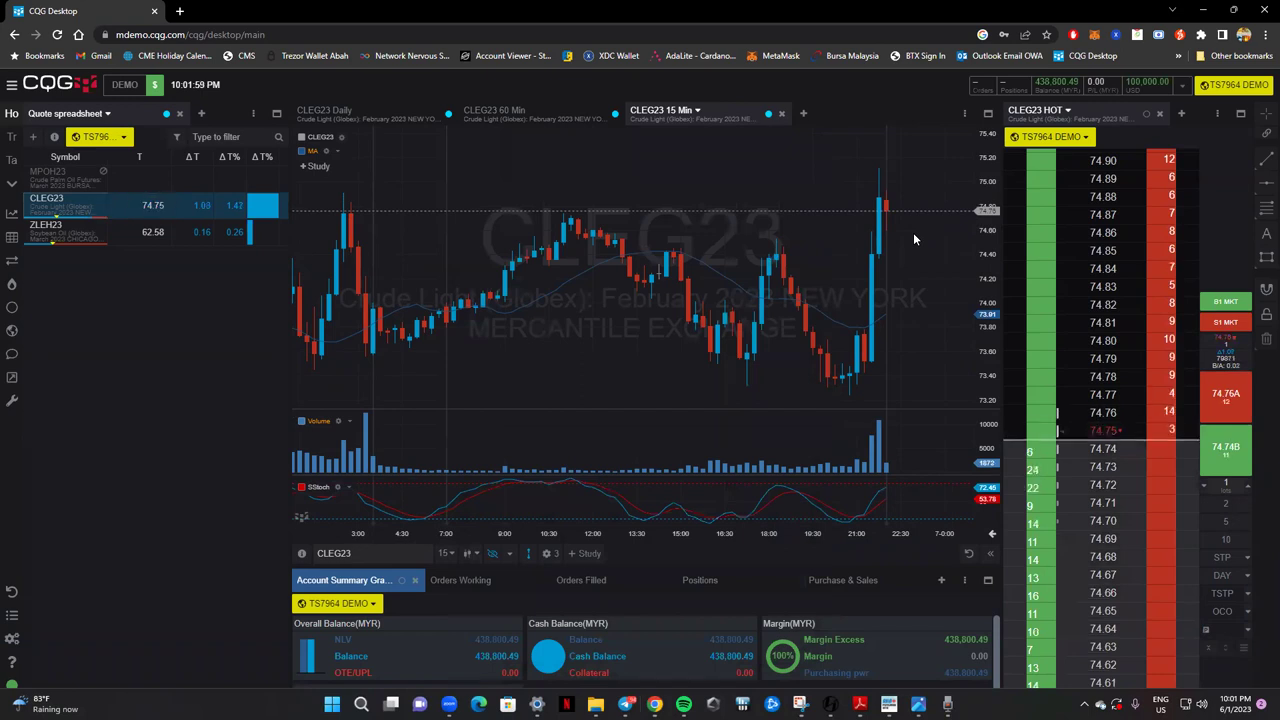
# Show Orders Working and place a day limit order from the HOT ticket to buy 1 CLEG23 at 74.65.
pyautogui.click(467, 582)
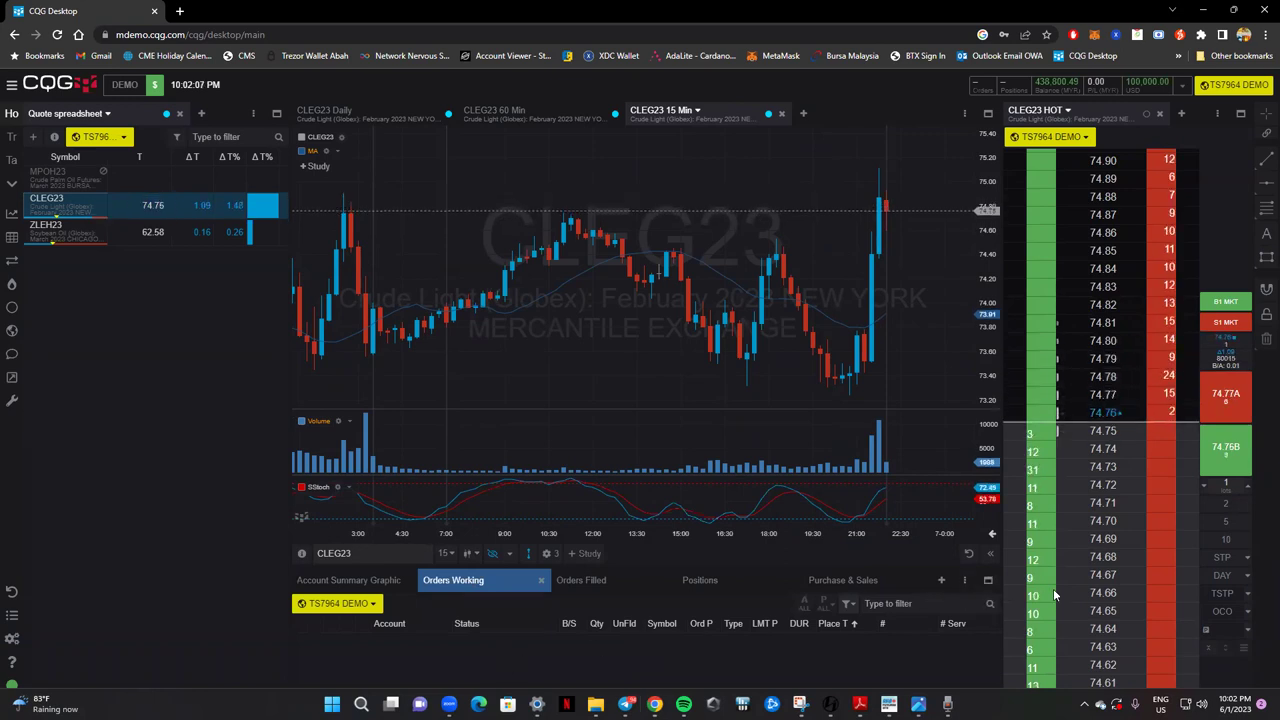
pyautogui.click(1133, 611)
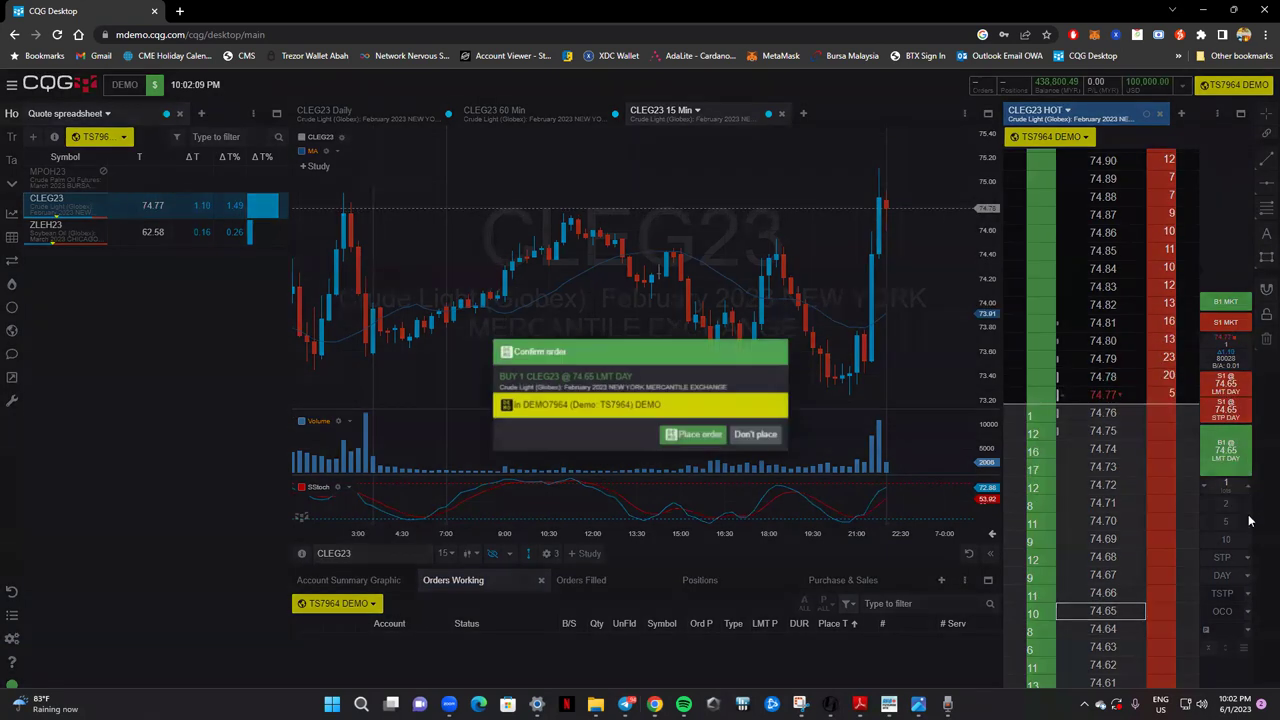
pyautogui.click(680, 436)
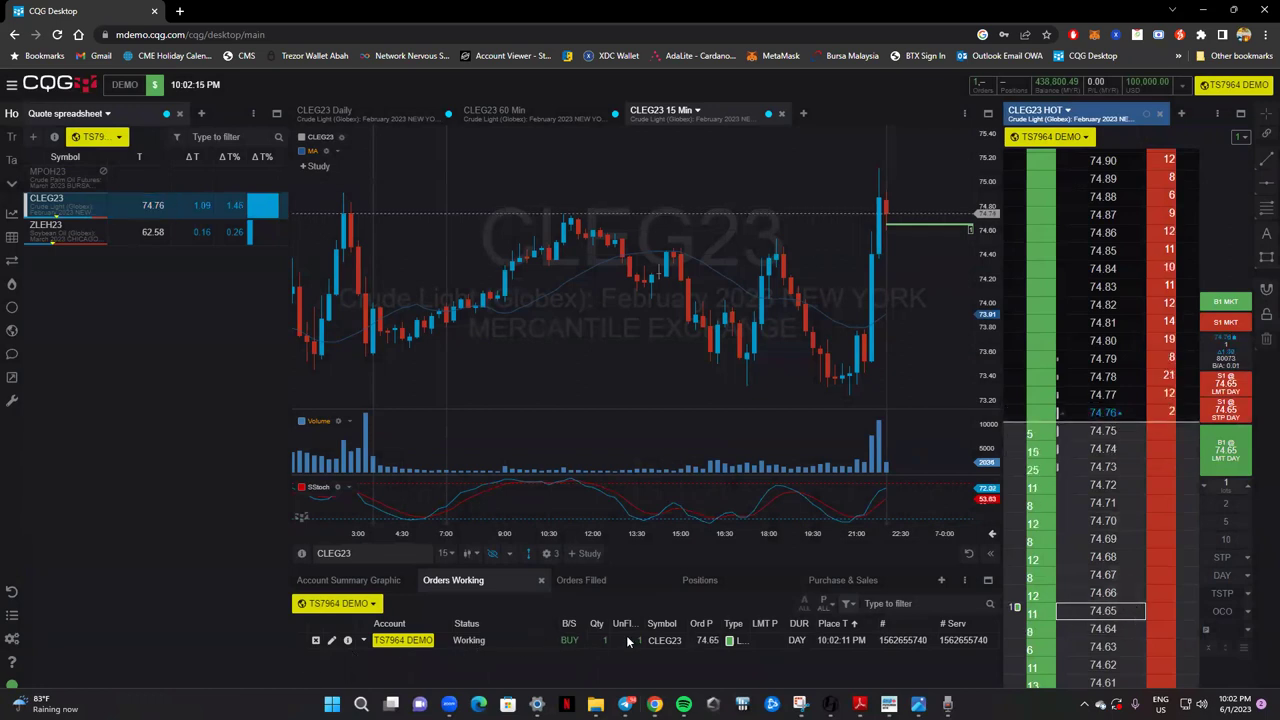
# Cancel the working CLEG23 buy order, and look through Orders Filled, Positions and Purchase & Sales.
pyautogui.click(315, 640)
pyautogui.click(685, 437)
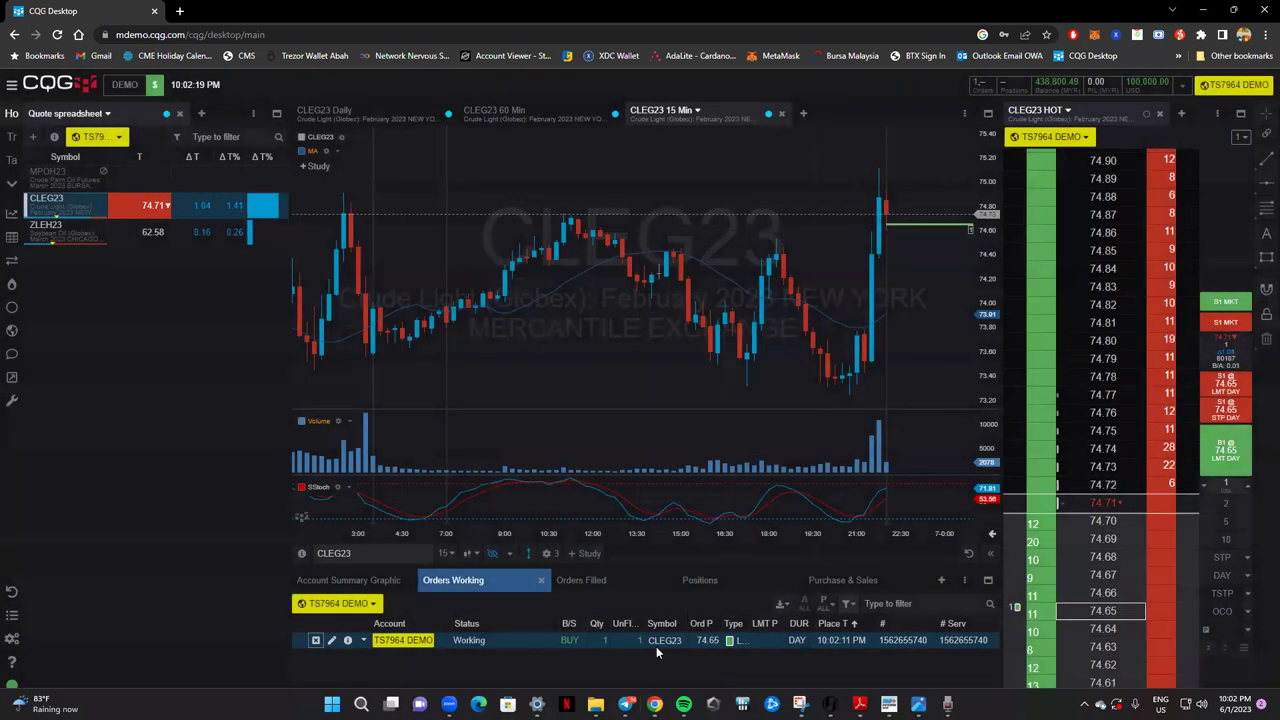
pyautogui.click(600, 585)
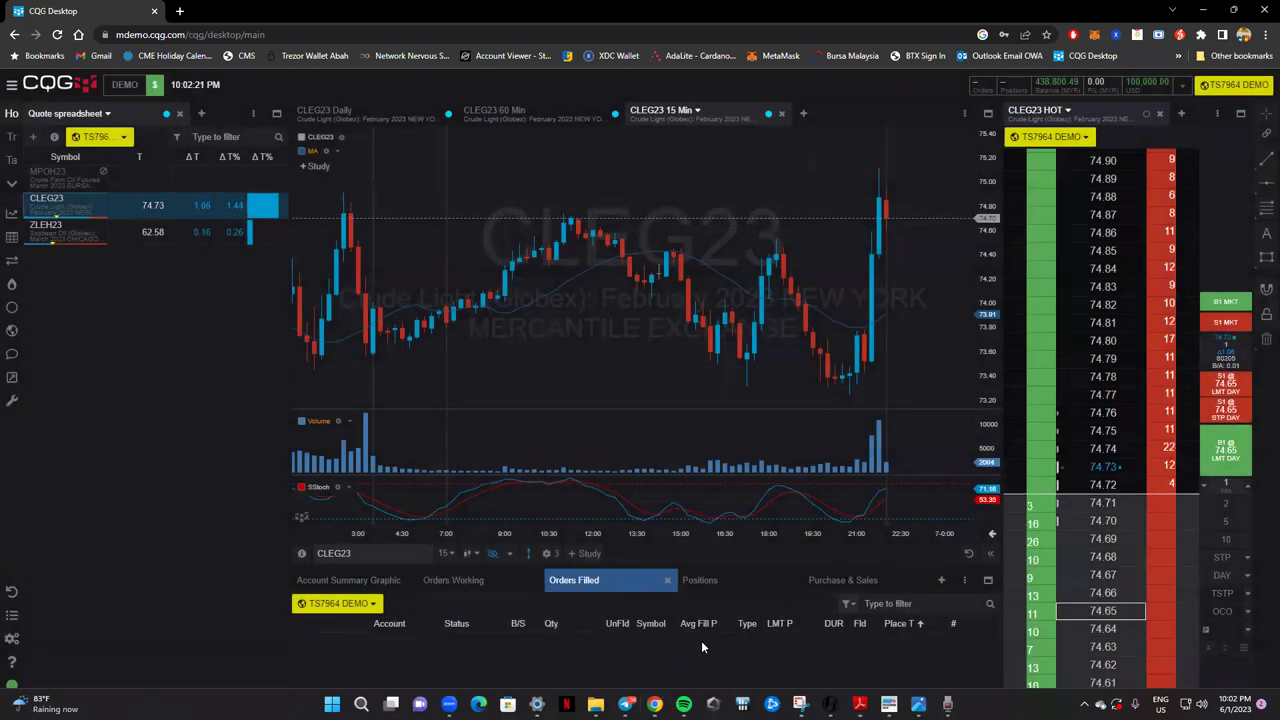
pyautogui.click(703, 587)
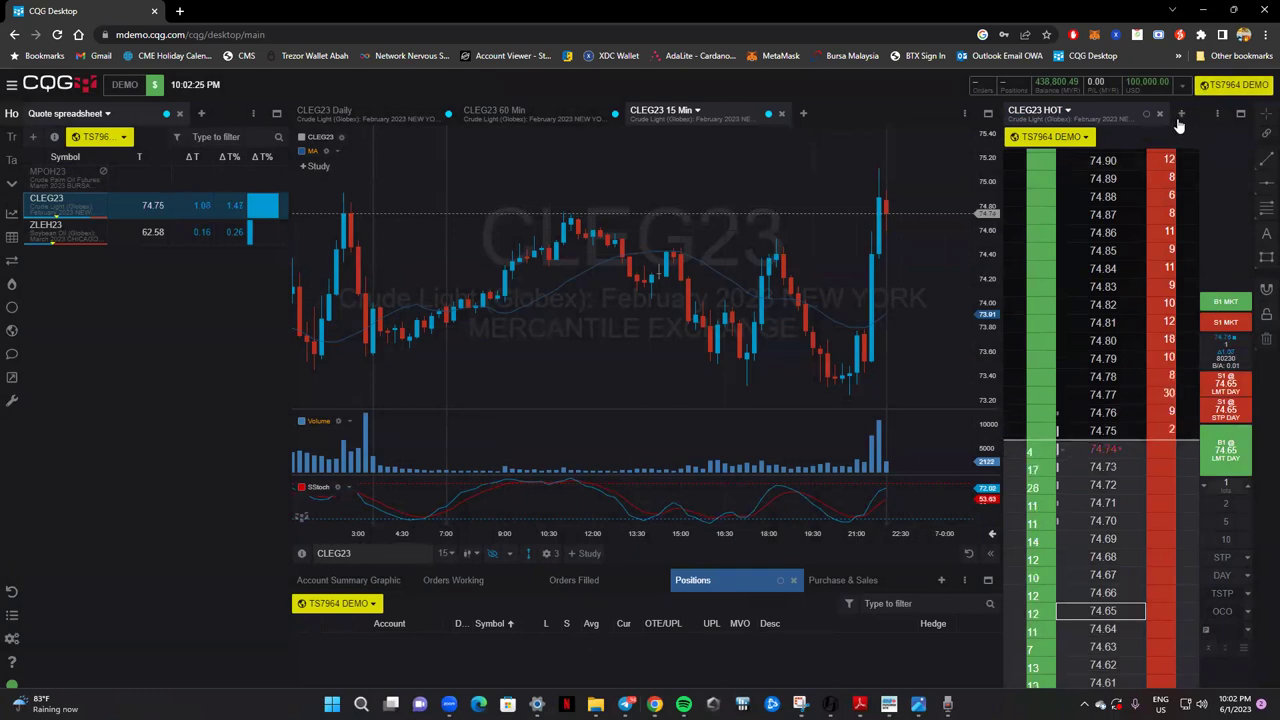
pyautogui.click(830, 580)
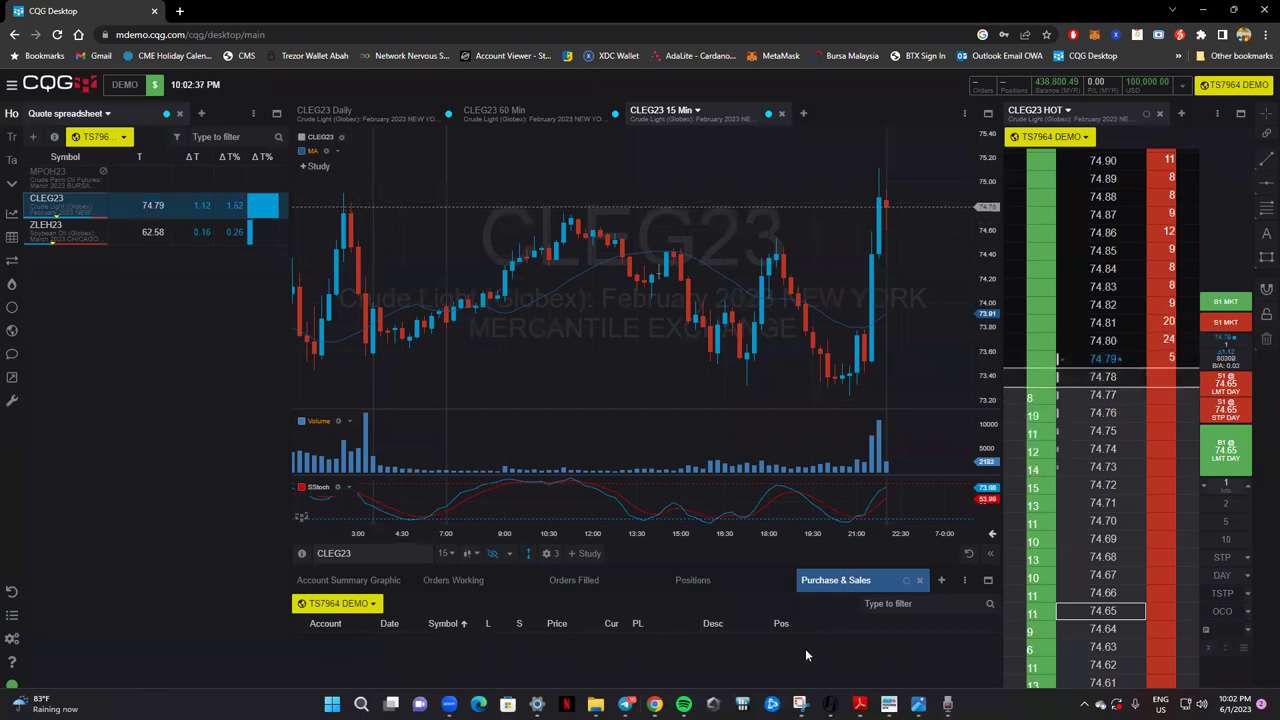
pyautogui.click(941, 585)
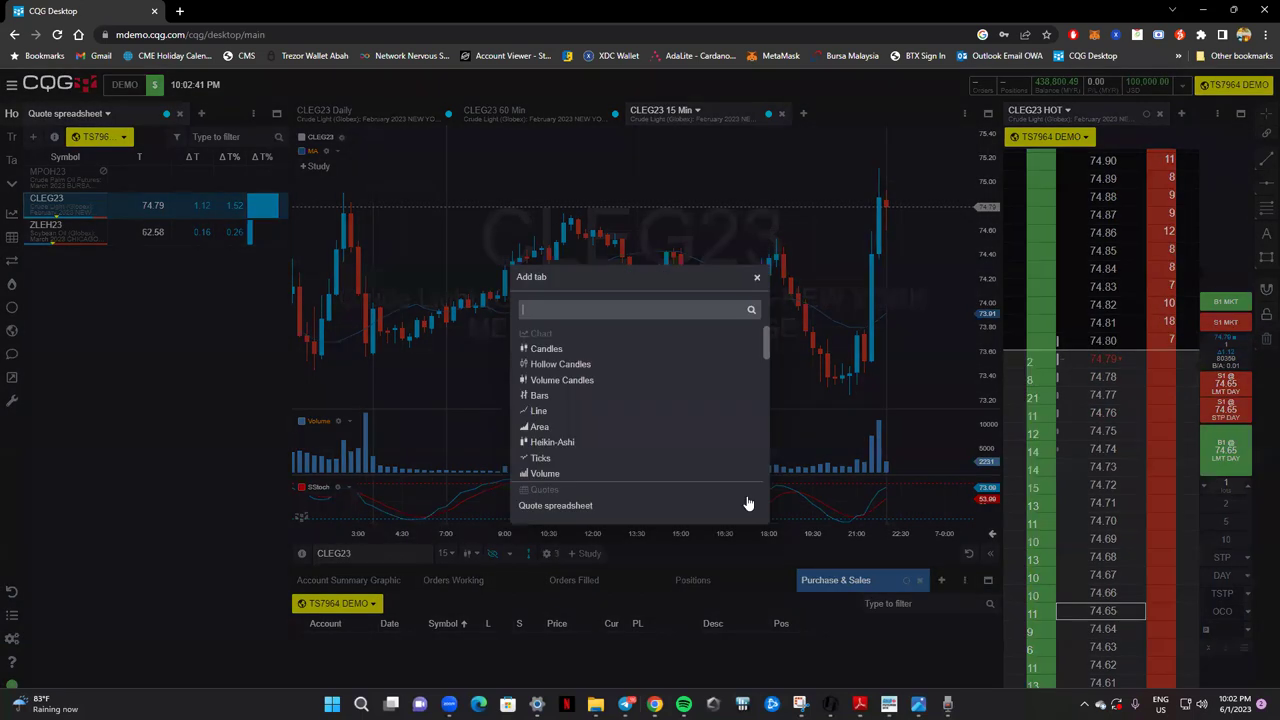
pyautogui.scroll(-1, 591, 376)
pyautogui.scroll(-1, 591, 376)
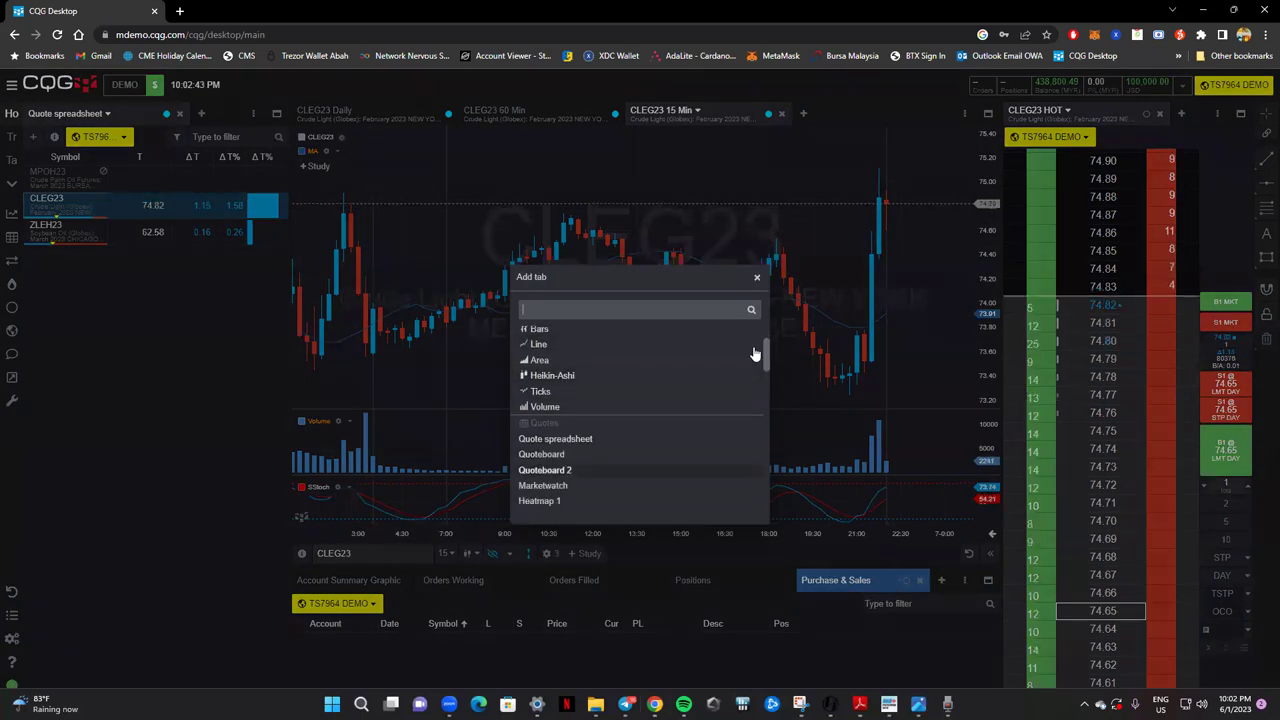
pyautogui.click(757, 278)
# Add an Orders widget as a tab beside Purchase & Sales in the account group below the chart.
pyautogui.click(941, 580)
pyautogui.scroll(-4, 600, 395)
pyautogui.scroll(-6, 600, 398)
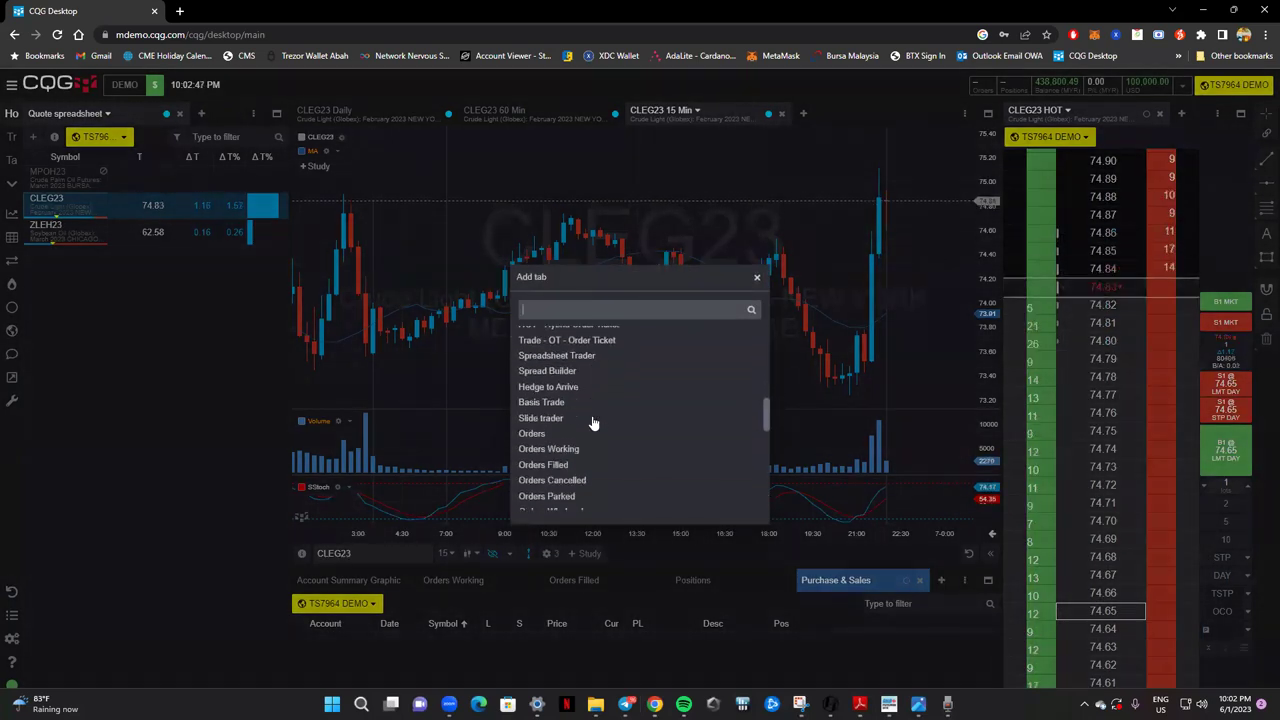
pyautogui.click(571, 370)
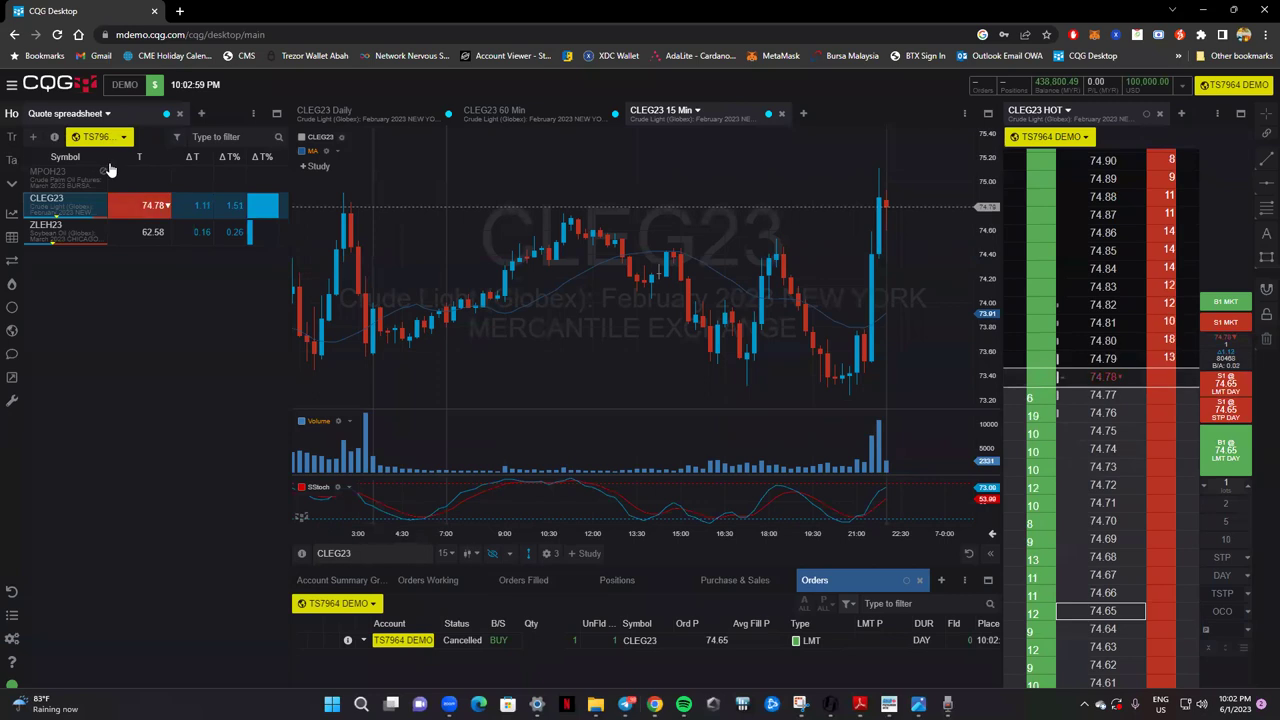
# Narrow the Quote spreadsheet to its Symbol, T and ΔT columns, and view the options available for the MPOH23 symbol.
pyautogui.moveTo(290, 274); pyautogui.dragTo(215, 257)
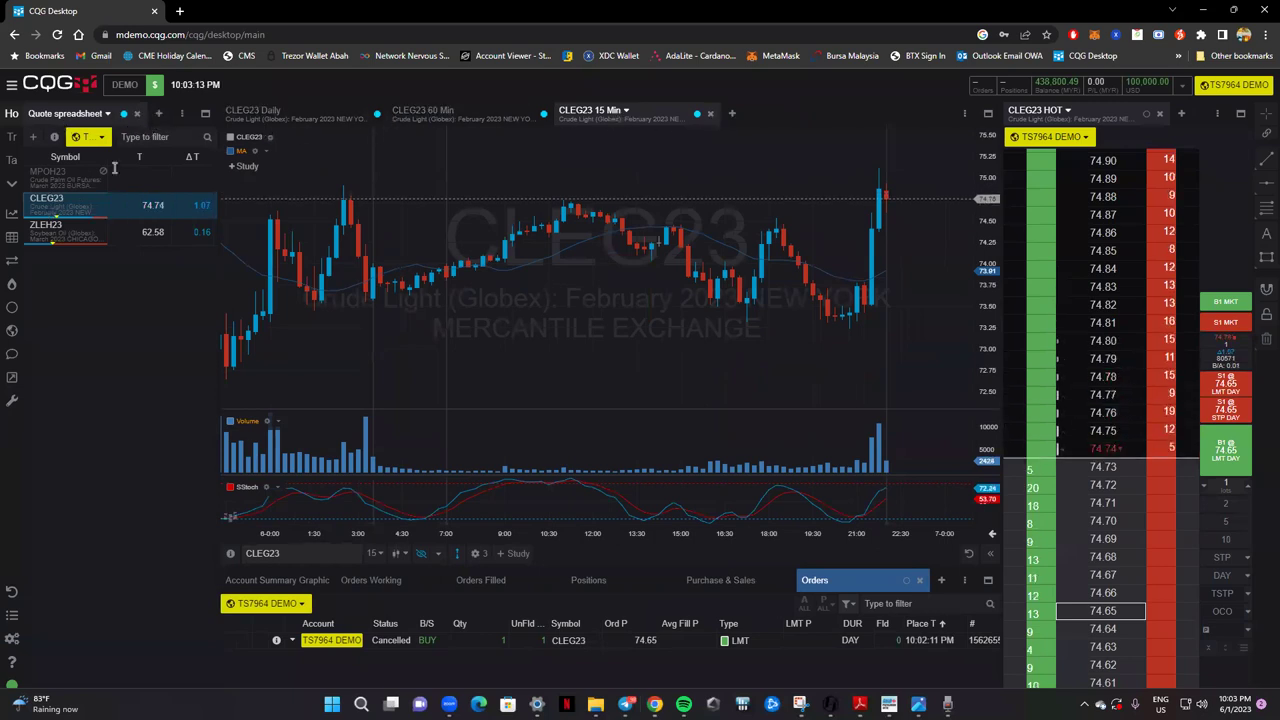
pyautogui.moveTo(68, 243)
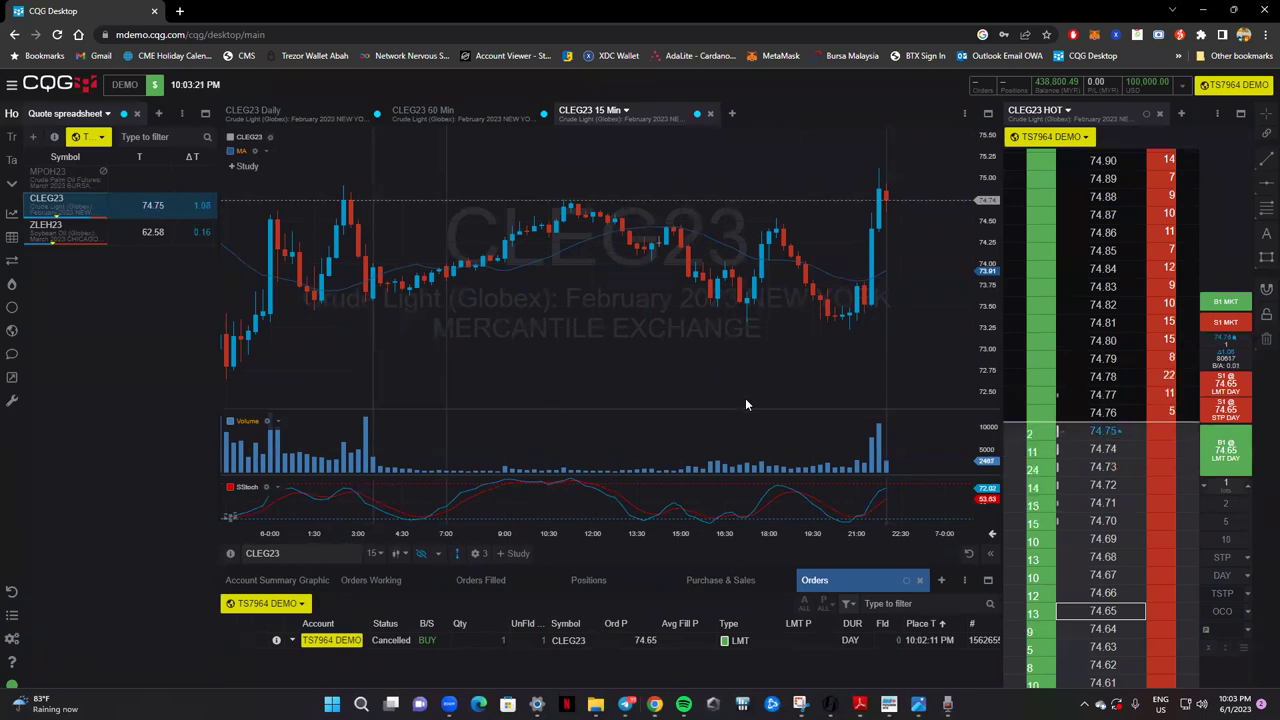
pyautogui.rightClick(78, 182)
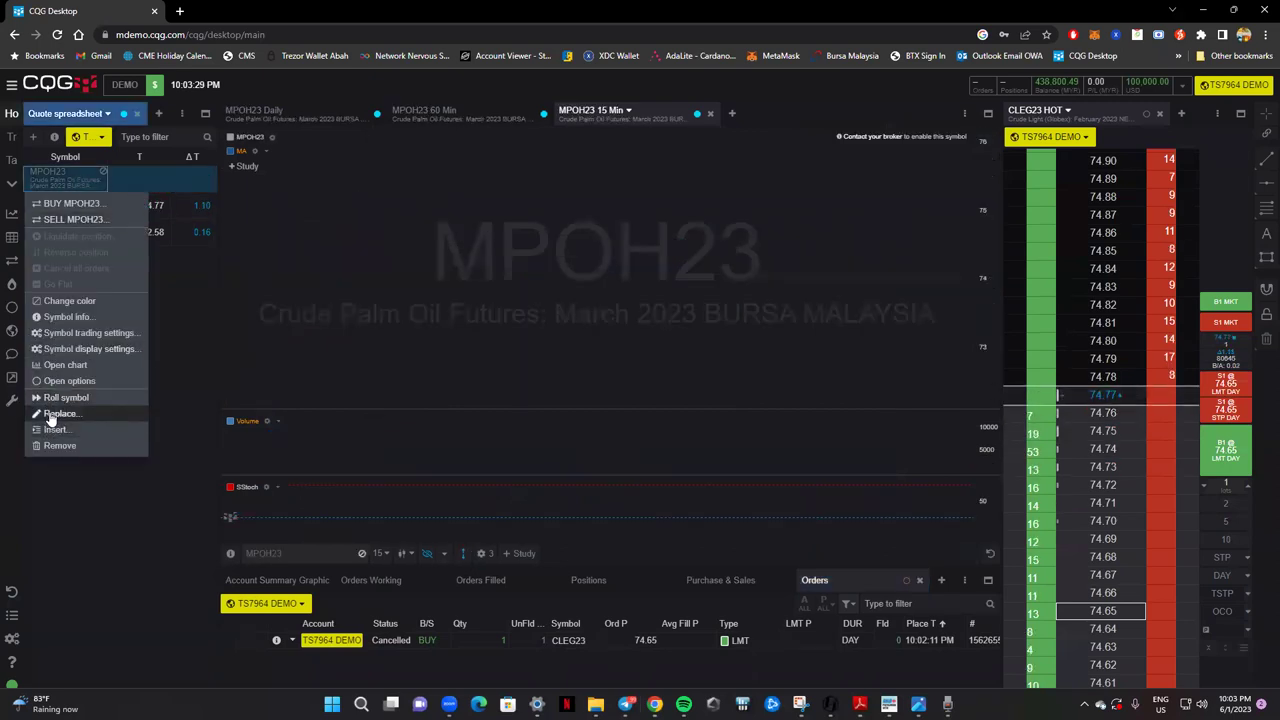
pyautogui.click(146, 587)
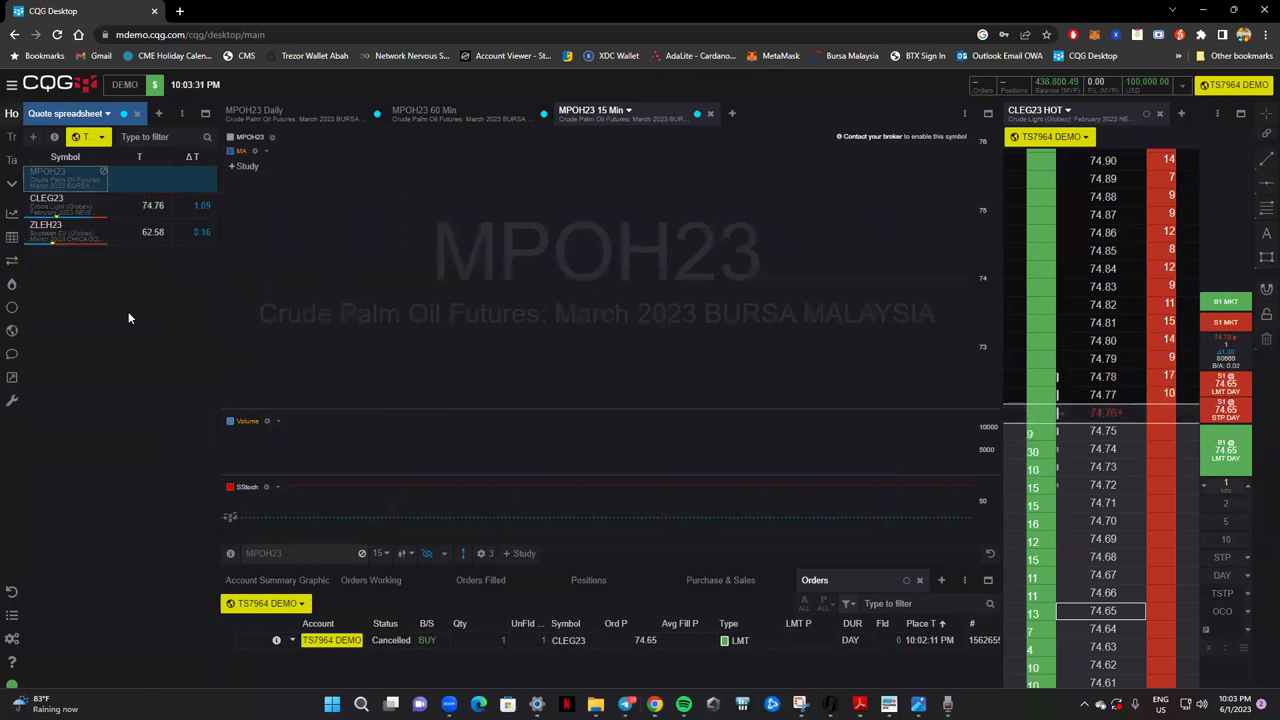
pyautogui.click(577, 288)
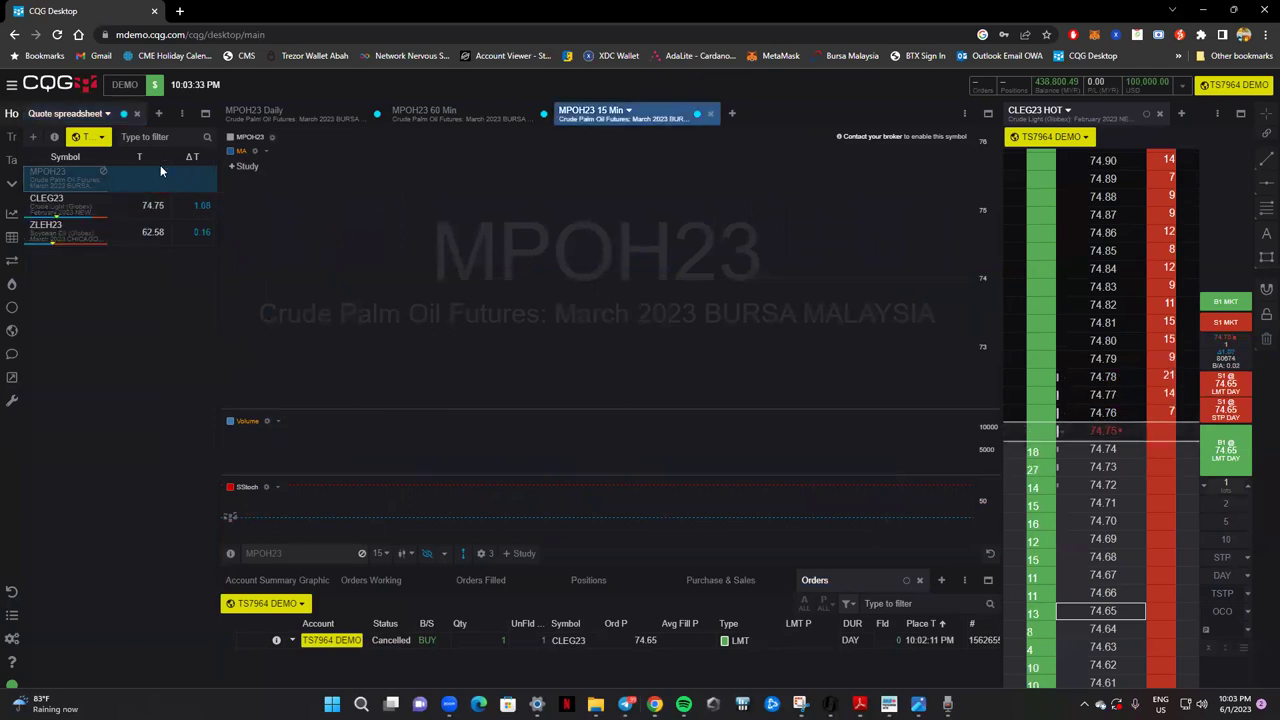
# Show CLEG23 in the linked charts and examine the bid quantities down the HOT price ladder to about 72.80.
pyautogui.click(50, 204)
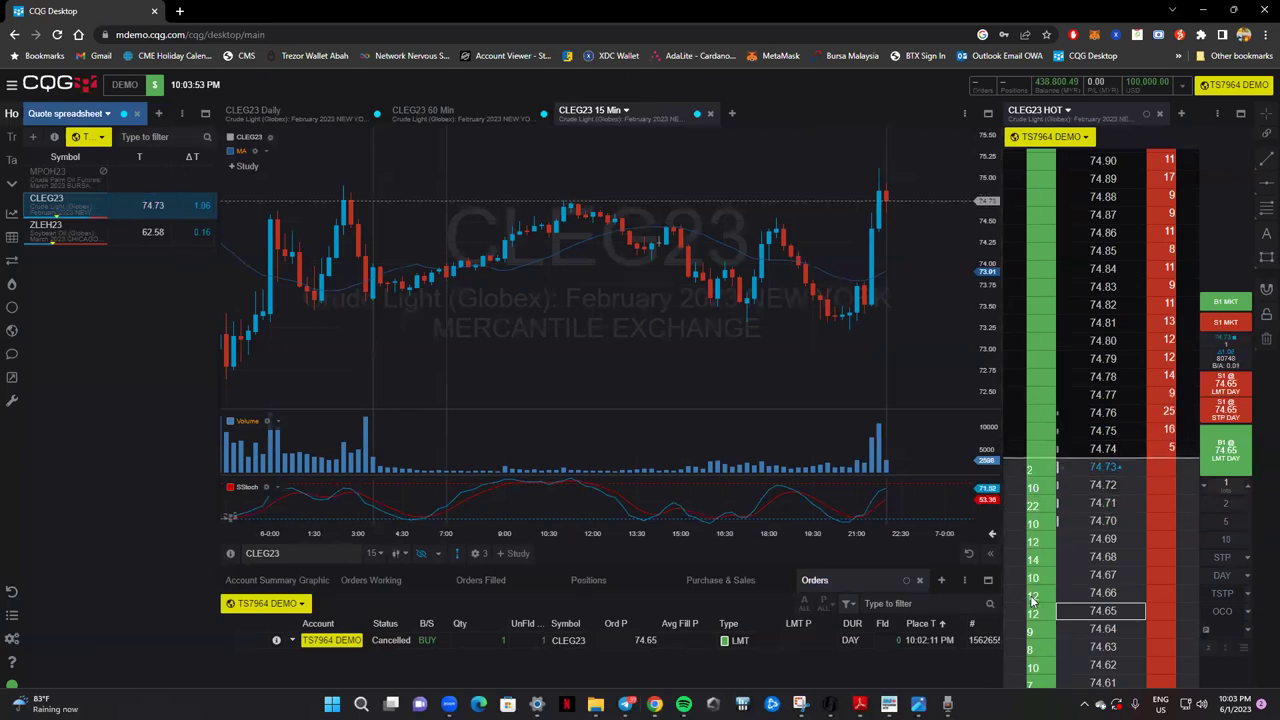
pyautogui.scroll(-5, 1030, 600)
pyautogui.scroll(4, 1040, 374)
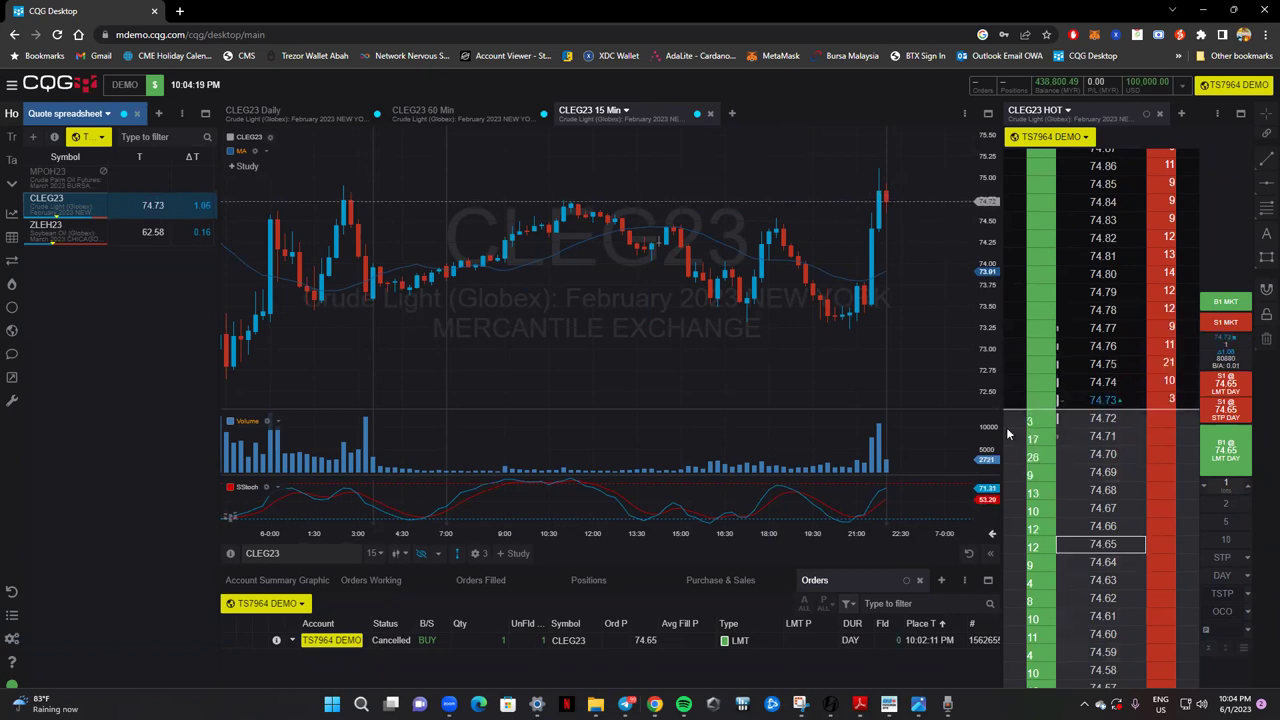
pyautogui.scroll(-3, 1032, 413)
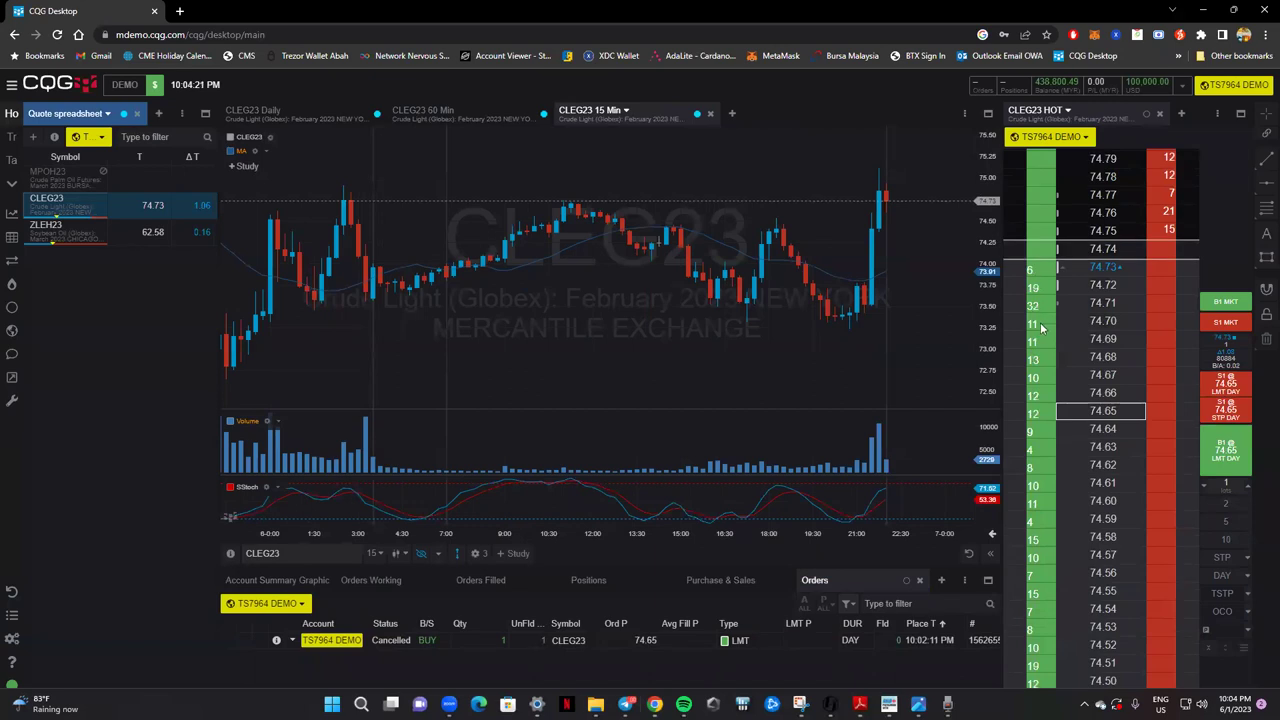
pyautogui.scroll(-5, 1033, 448)
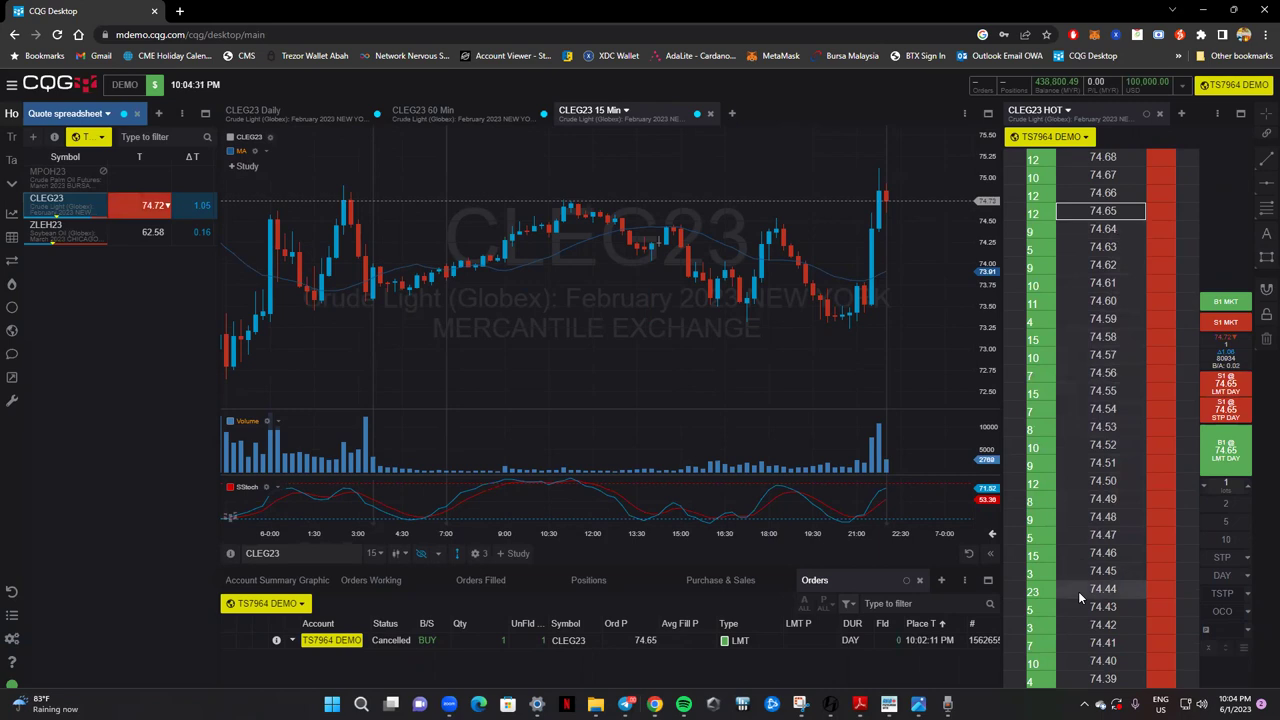
pyautogui.scroll(-10, 1098, 545)
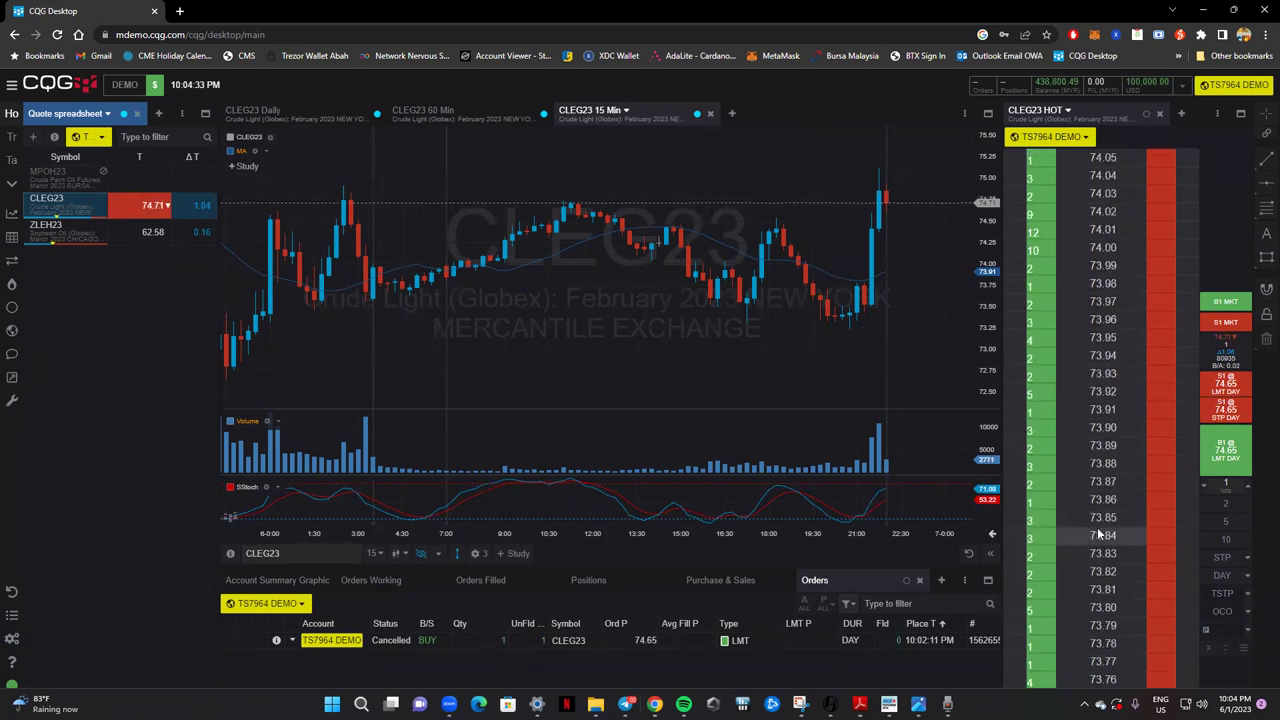
pyautogui.scroll(-15, 1098, 535)
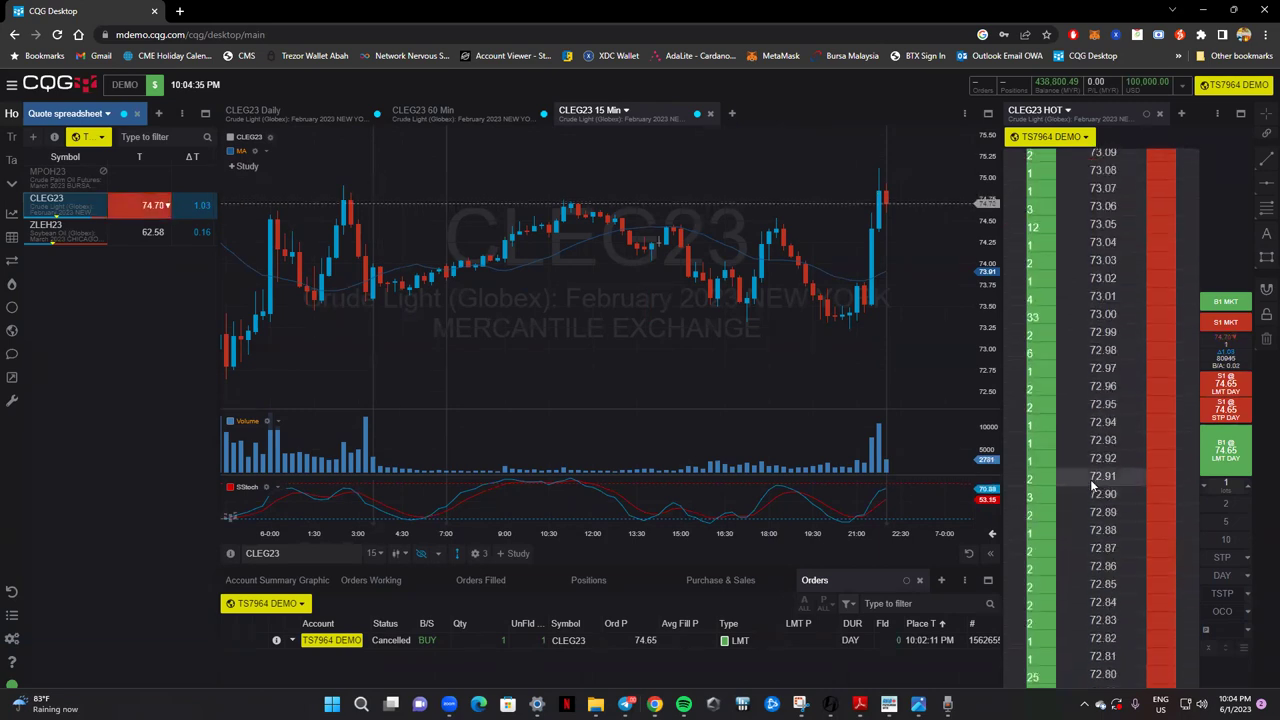
pyautogui.scroll(20, 1082, 476)
pyautogui.scroll(7, 1080, 474)
# Bring up ZLEH23 in the linked charts, examine the ask side of the HOT ladder, and return the charts to CLEG23.
pyautogui.click(205, 228)
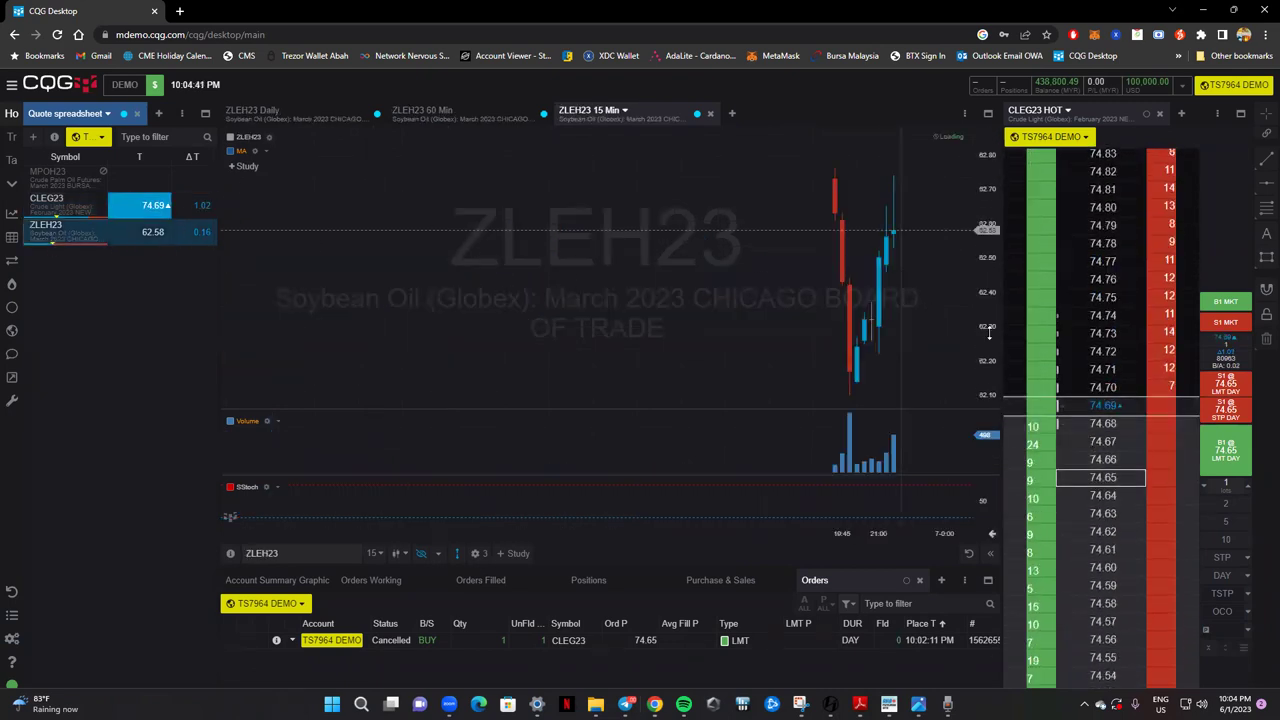
pyautogui.scroll(3, 1155, 311)
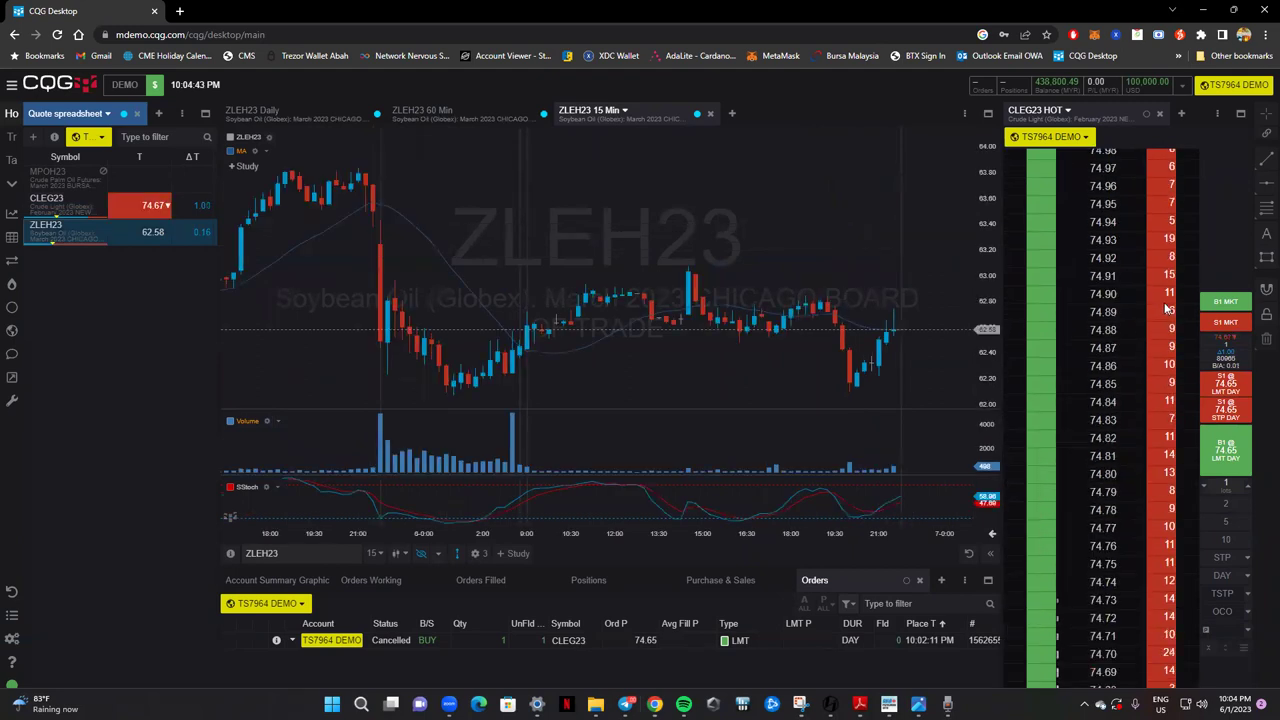
pyautogui.scroll(3, 1162, 312)
pyautogui.scroll(-8, 1155, 314)
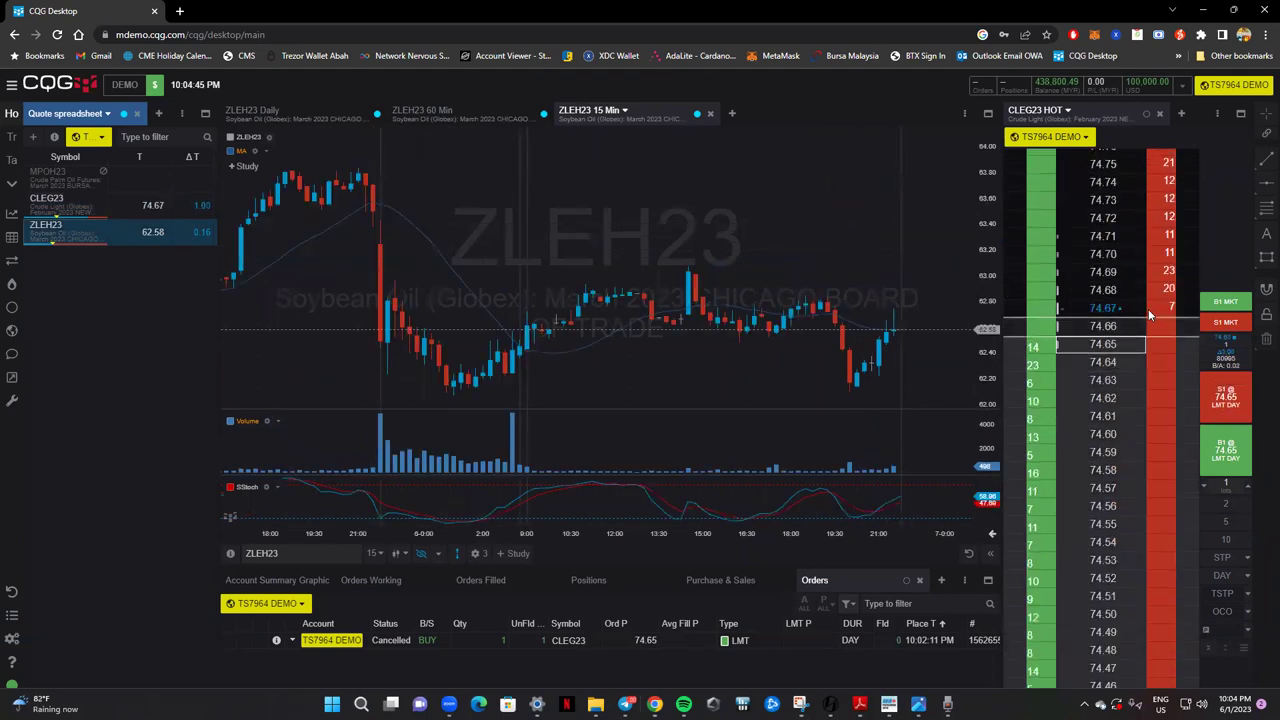
pyautogui.press('Up')
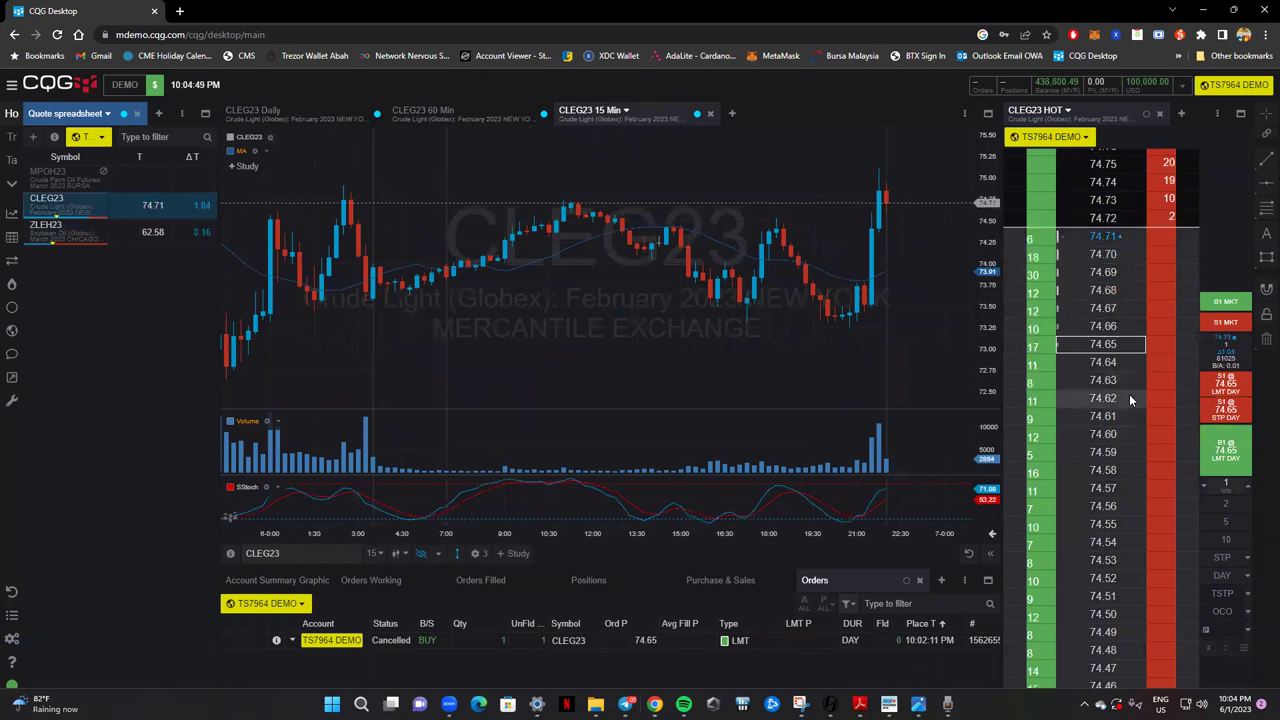
# Examine the ask quantities up the CLEG23 HOT price ladder to about 75.23, and return to the current market price.
pyautogui.scroll(3, 1122, 396)
pyautogui.scroll(3, 1122, 396)
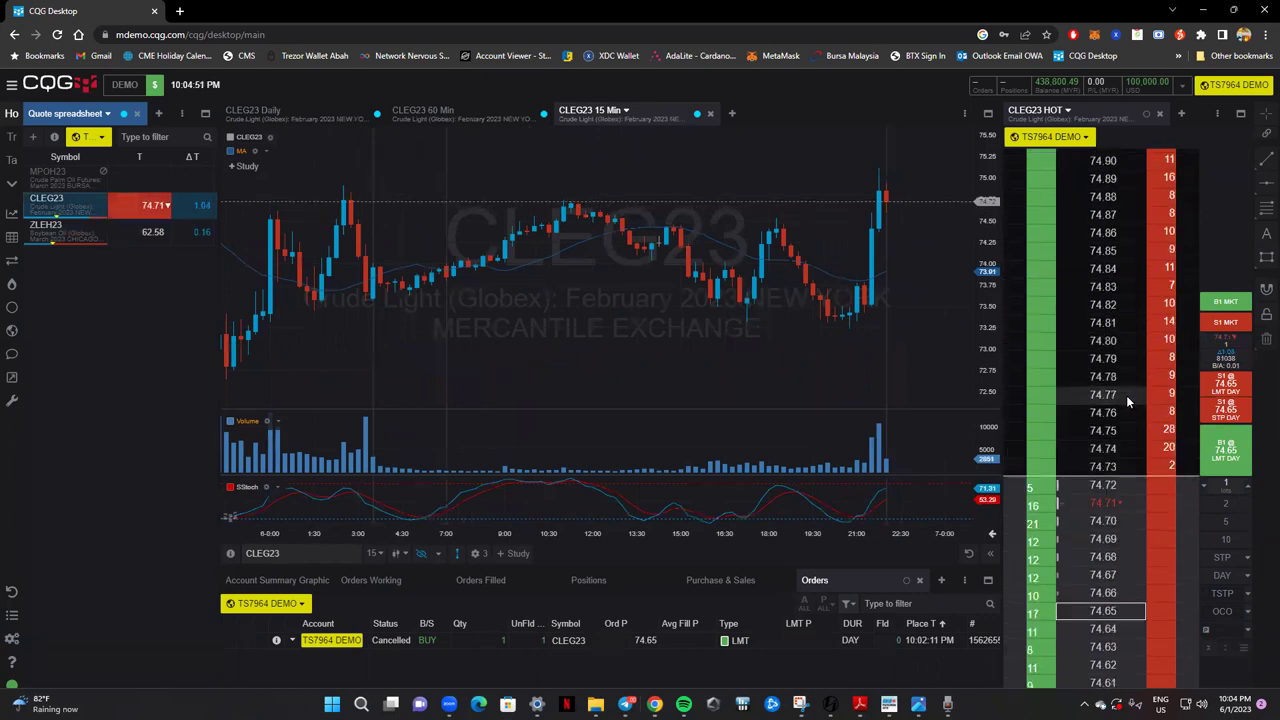
pyautogui.scroll(3, 1160, 436)
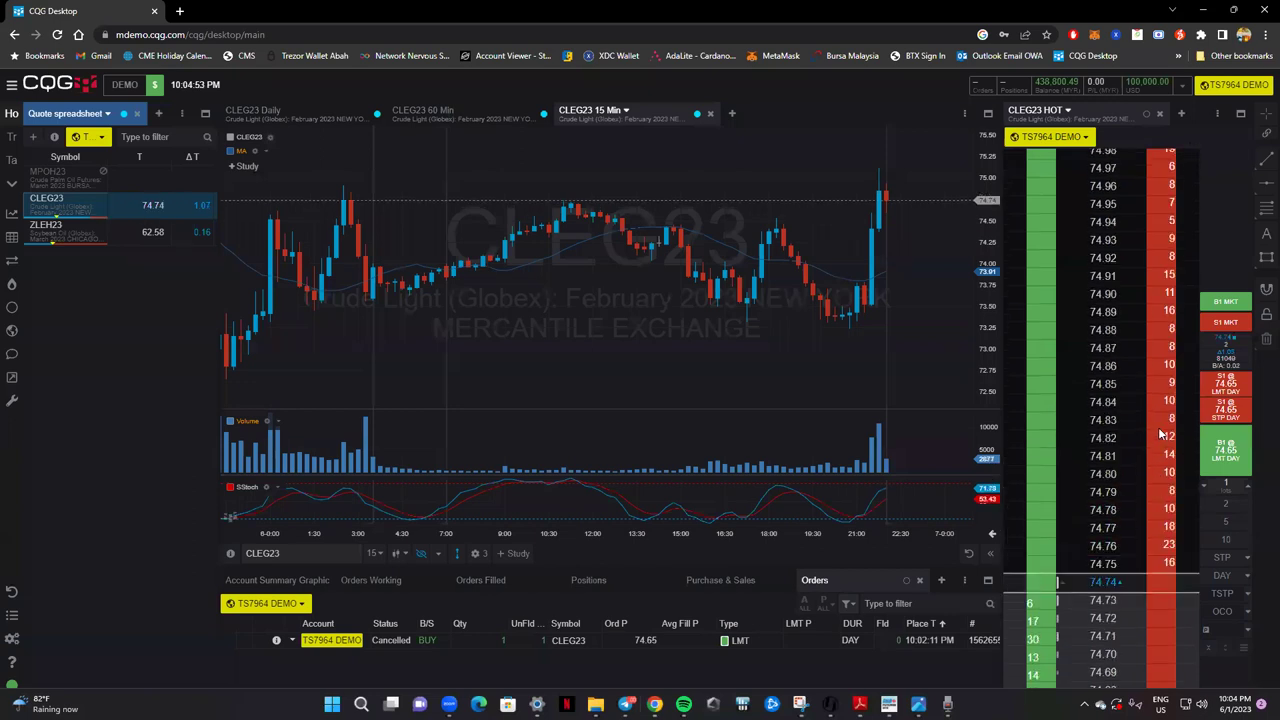
pyautogui.scroll(7, 1158, 442)
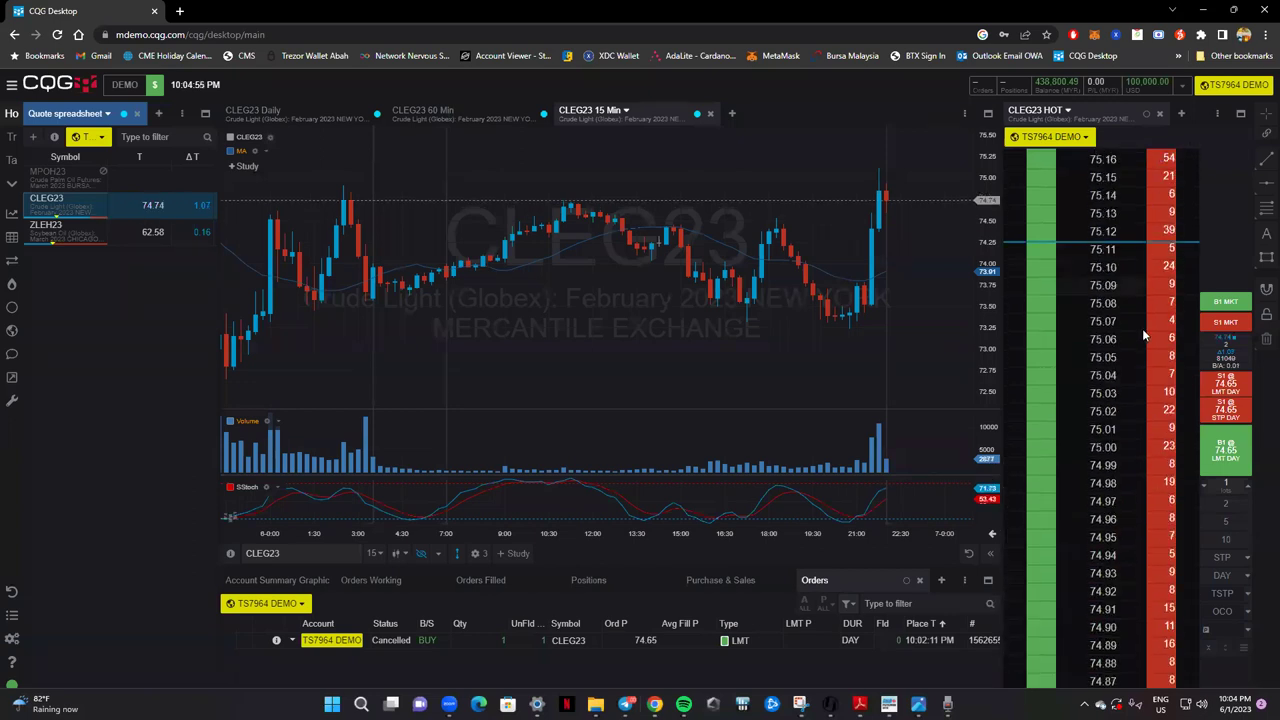
pyautogui.scroll(1, 1161, 484)
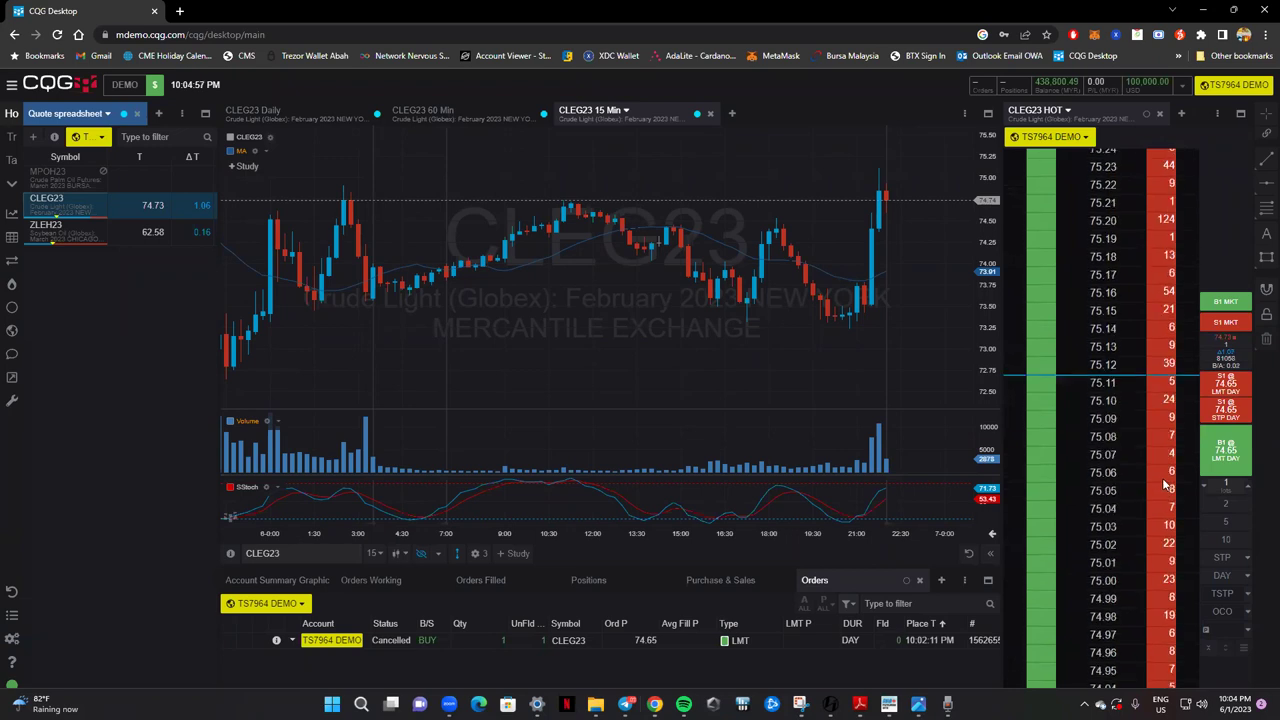
pyautogui.scroll(-3, 1161, 500)
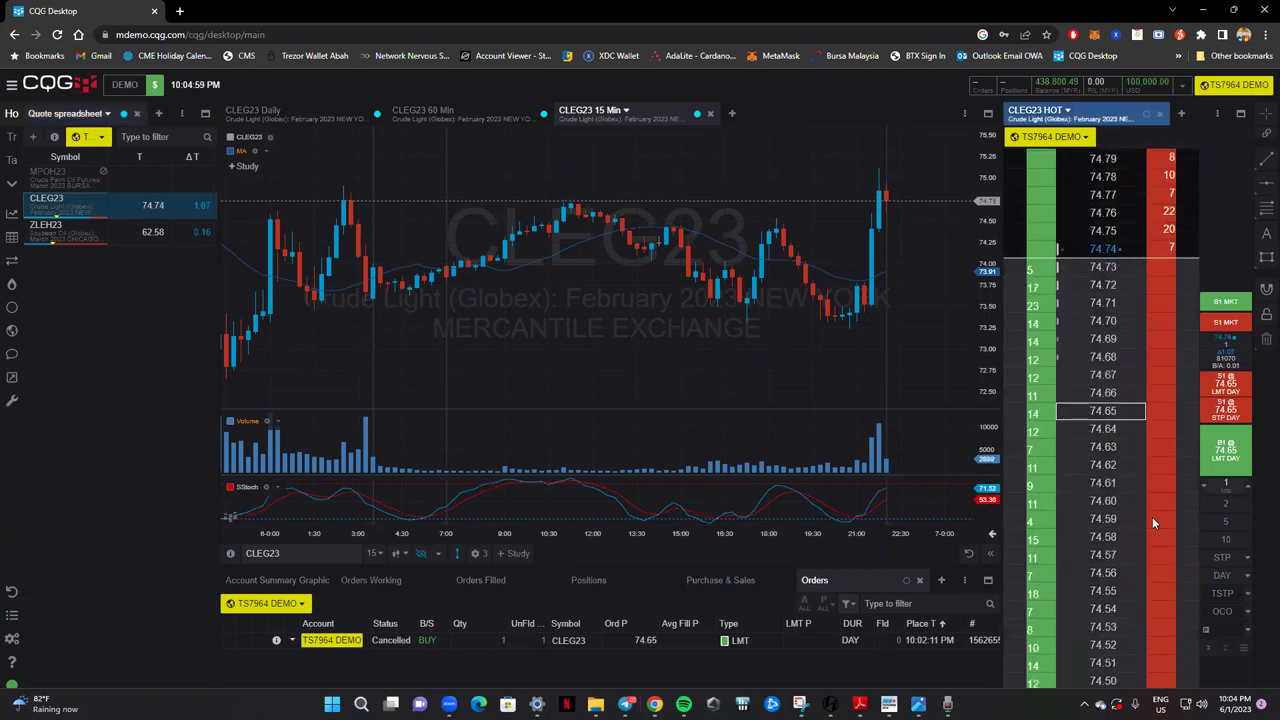
# Pick 74.59 and then 75.01 on the CLEG23 HOT ladder as the price for limit and stop orders.
pyautogui.click(1112, 518)
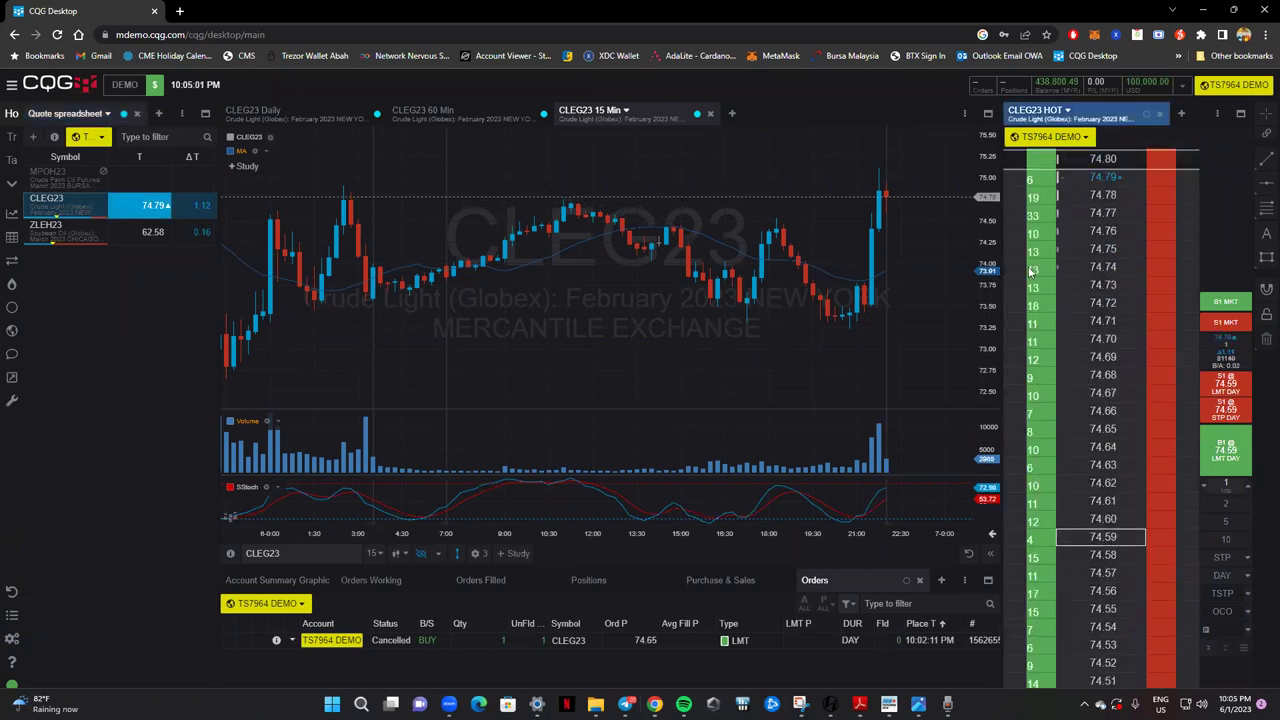
pyautogui.scroll(9, 1128, 491)
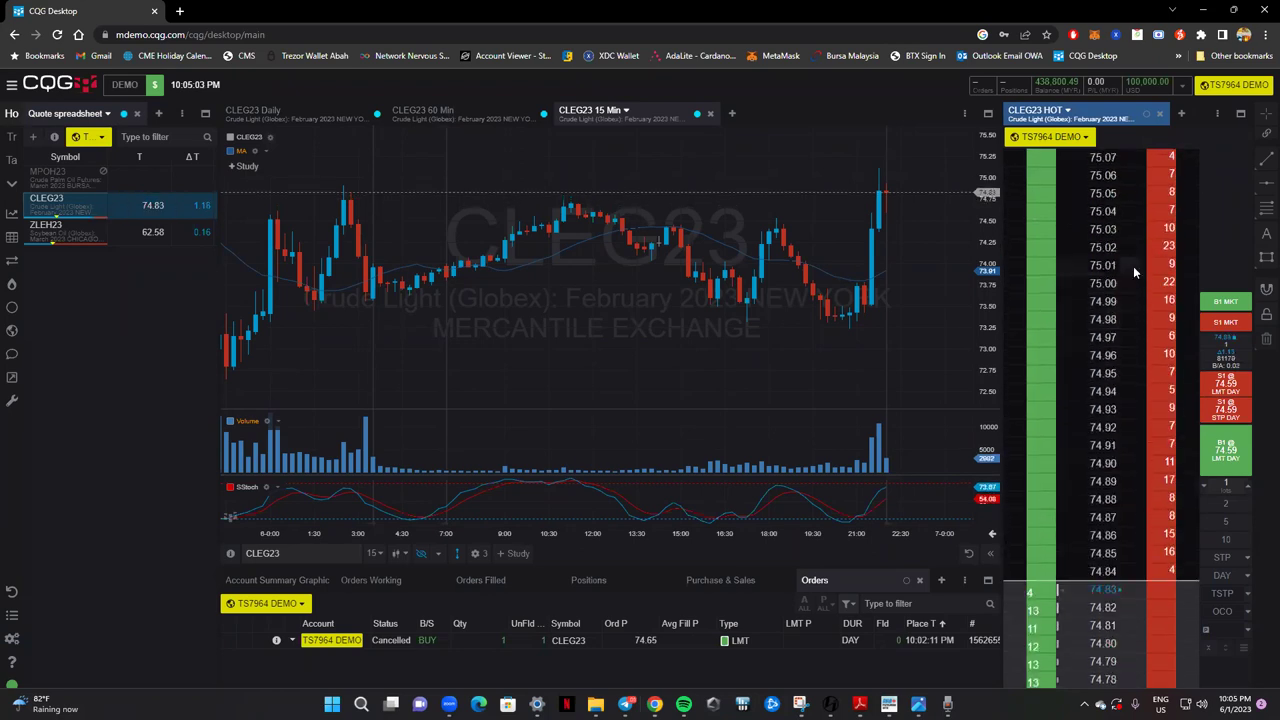
pyautogui.click(1118, 270)
pyautogui.scroll(-4, 1128, 398)
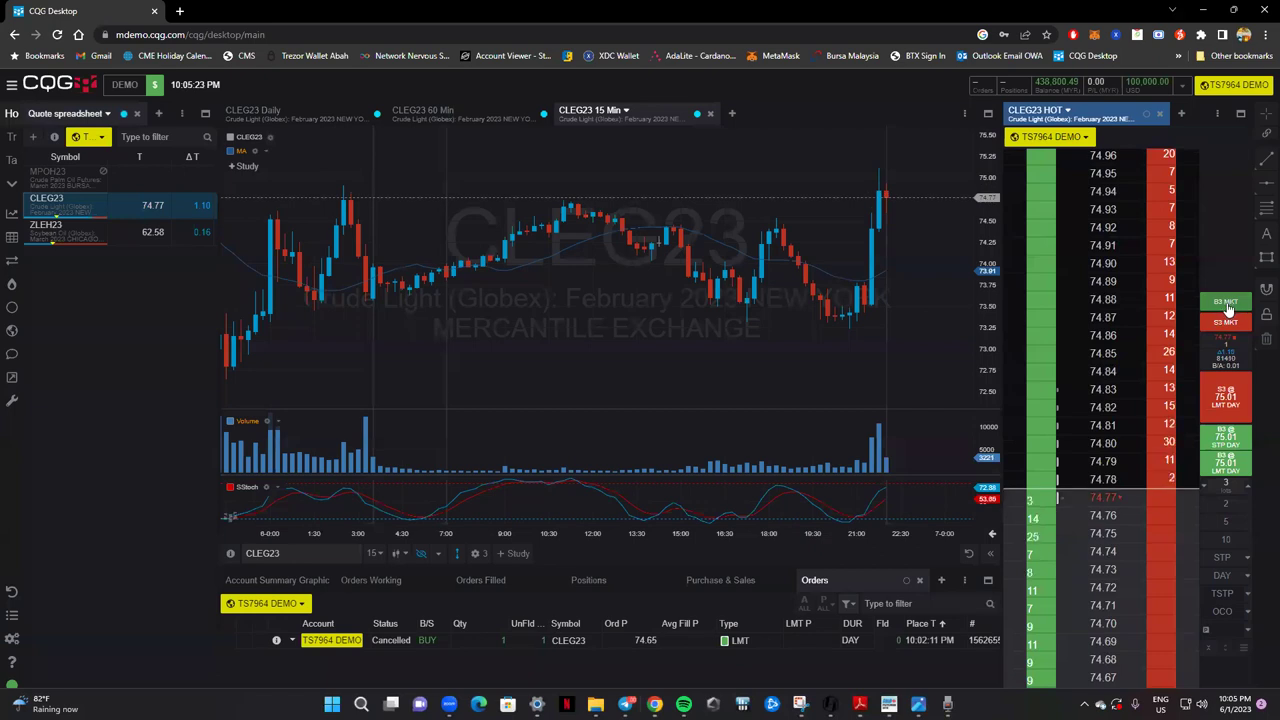
# Try the 10-lot quantity preset on the CLEG23 HOT ticket, reduce the quantity to 0, and set it to 1.
pyautogui.click(1223, 545)
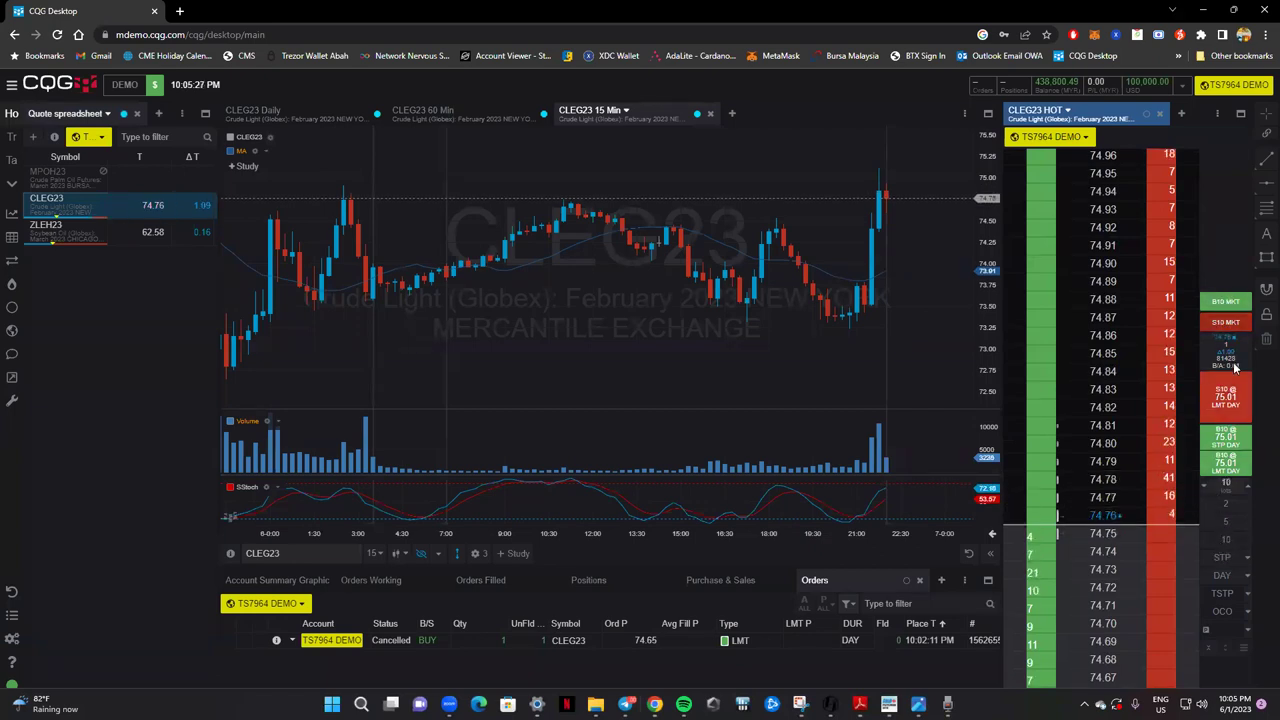
pyautogui.click(1205, 490)
pyautogui.click(1205, 490)
pyautogui.click(1205, 490)
pyautogui.click(1205, 490)
pyautogui.click(1205, 490)
pyautogui.click(1205, 490)
pyautogui.click(1205, 490)
pyautogui.click(1205, 490)
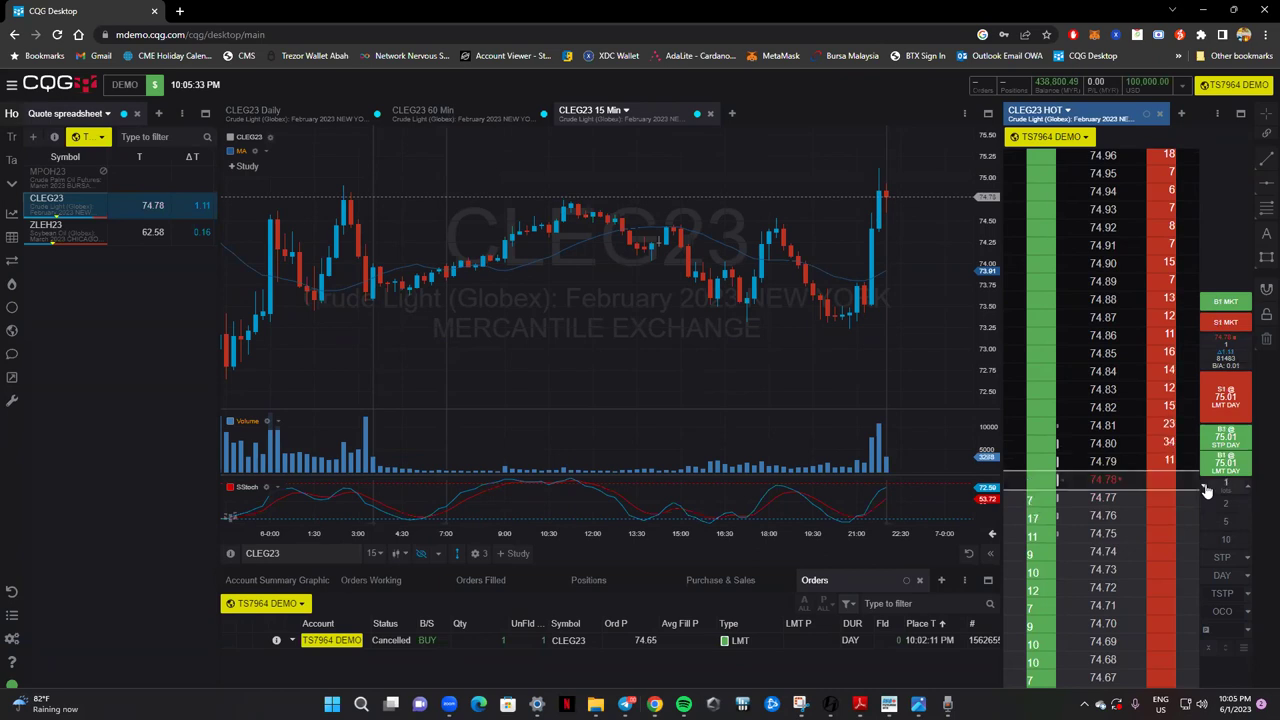
pyautogui.click(1205, 490)
pyautogui.click(1205, 490)
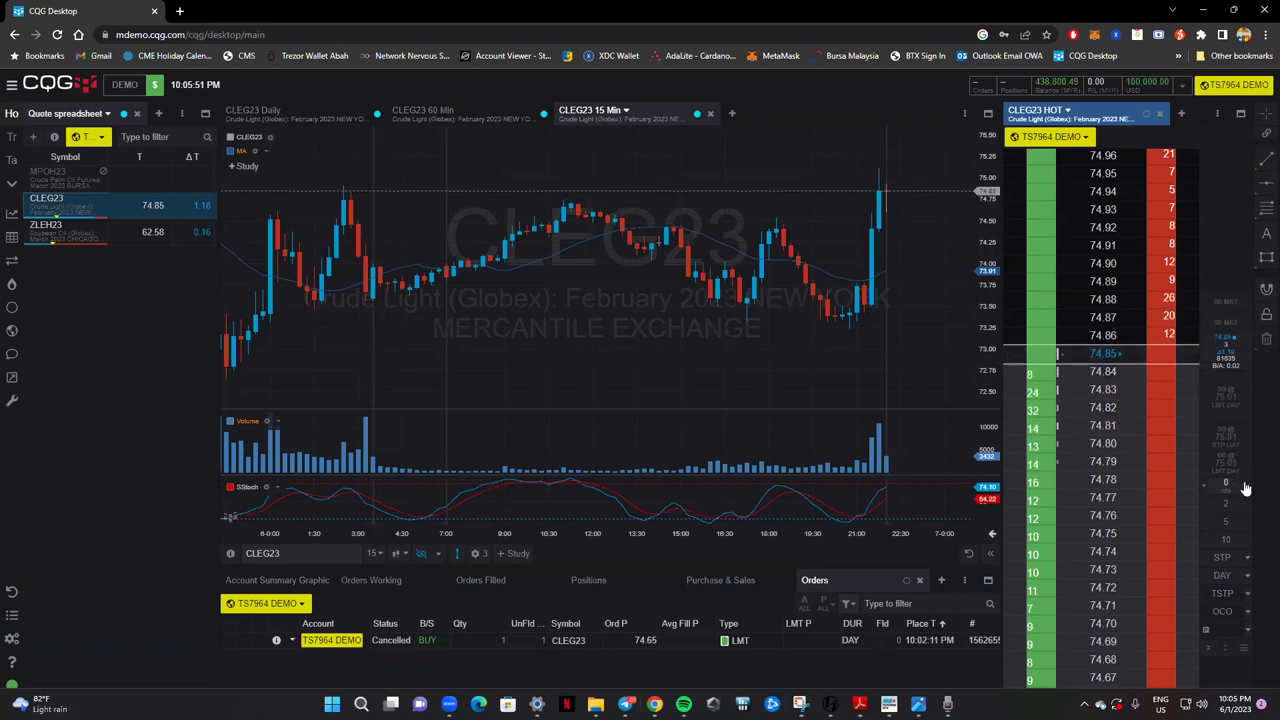
pyautogui.click(1246, 486)
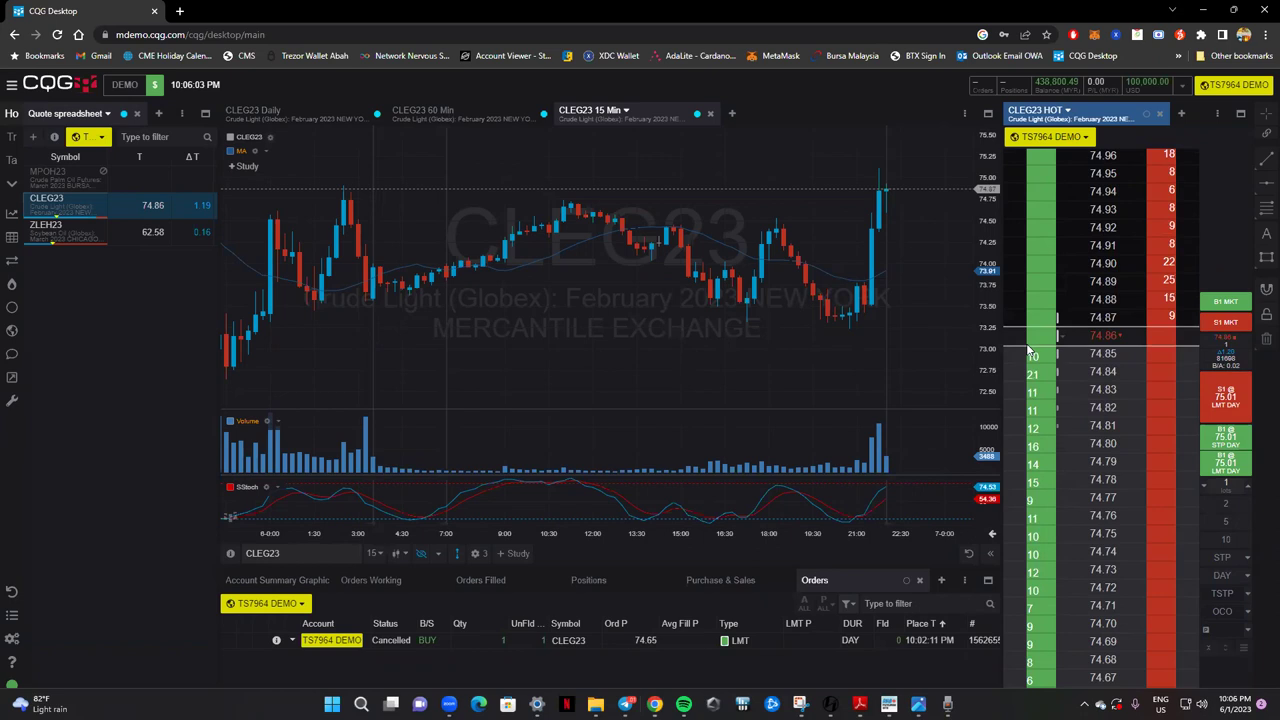
# Place a day market order to buy 1 CLEG23, and move the order notifications window down over the chart.
pyautogui.click(1224, 304)
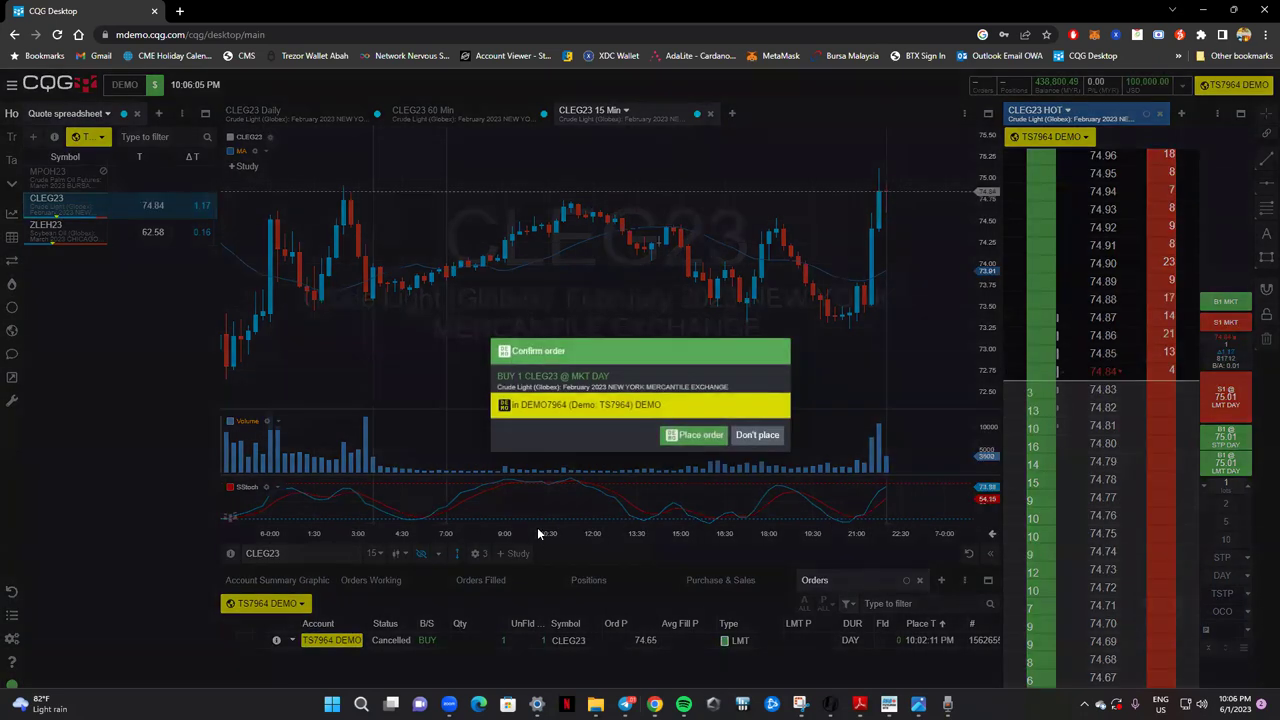
pyautogui.click(690, 435)
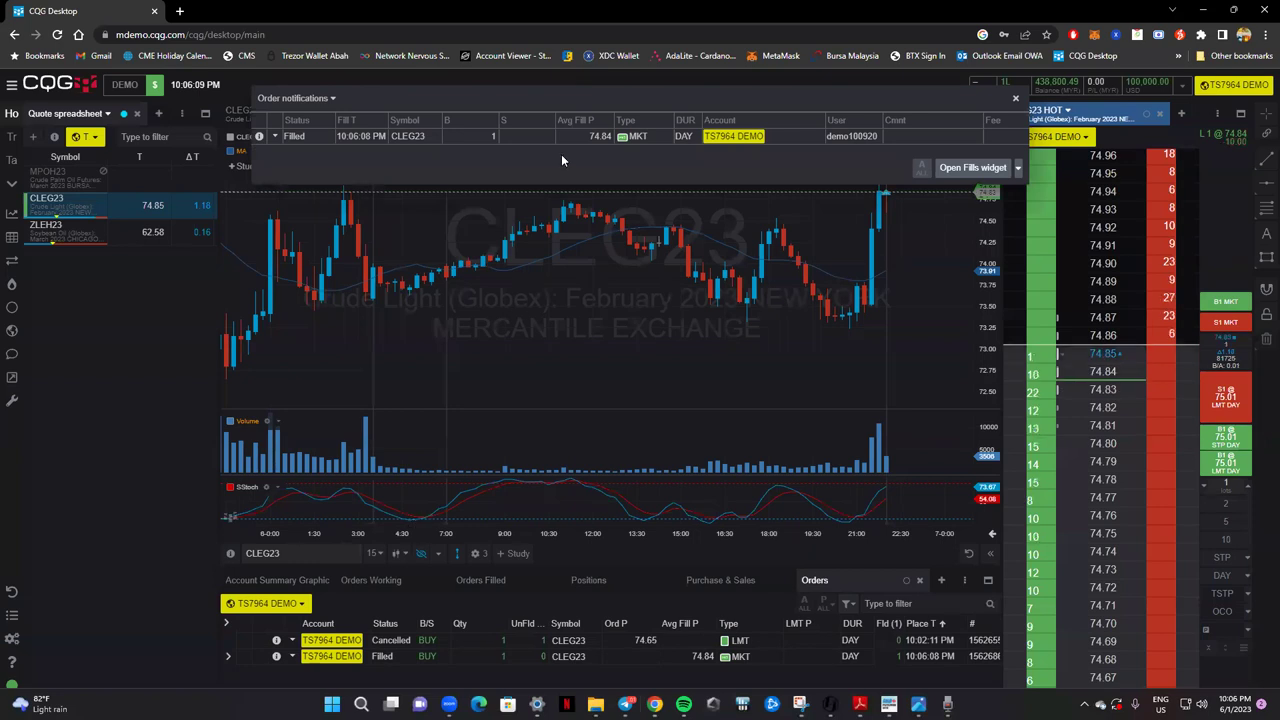
pyautogui.moveTo(576, 102); pyautogui.dragTo(522, 276)
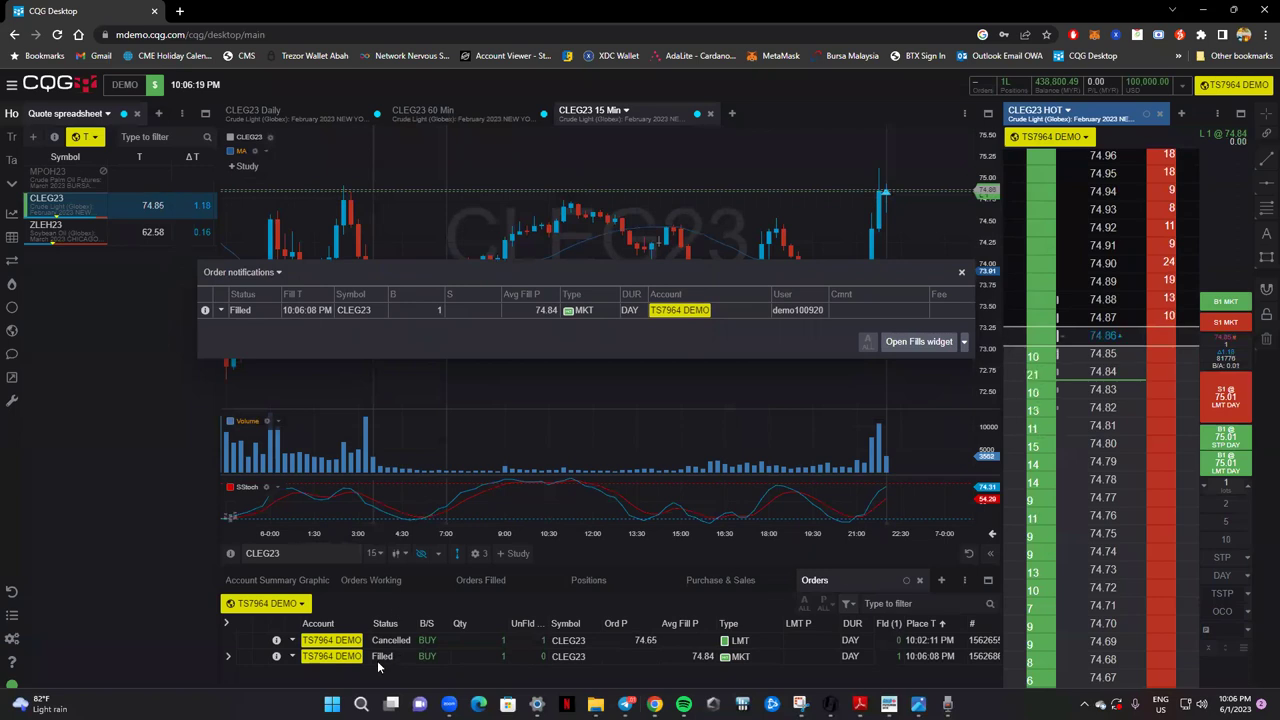
# Review the account summary, the working orders, the filled orders with a wider Type column, and the open positions.
pyautogui.click(285, 580)
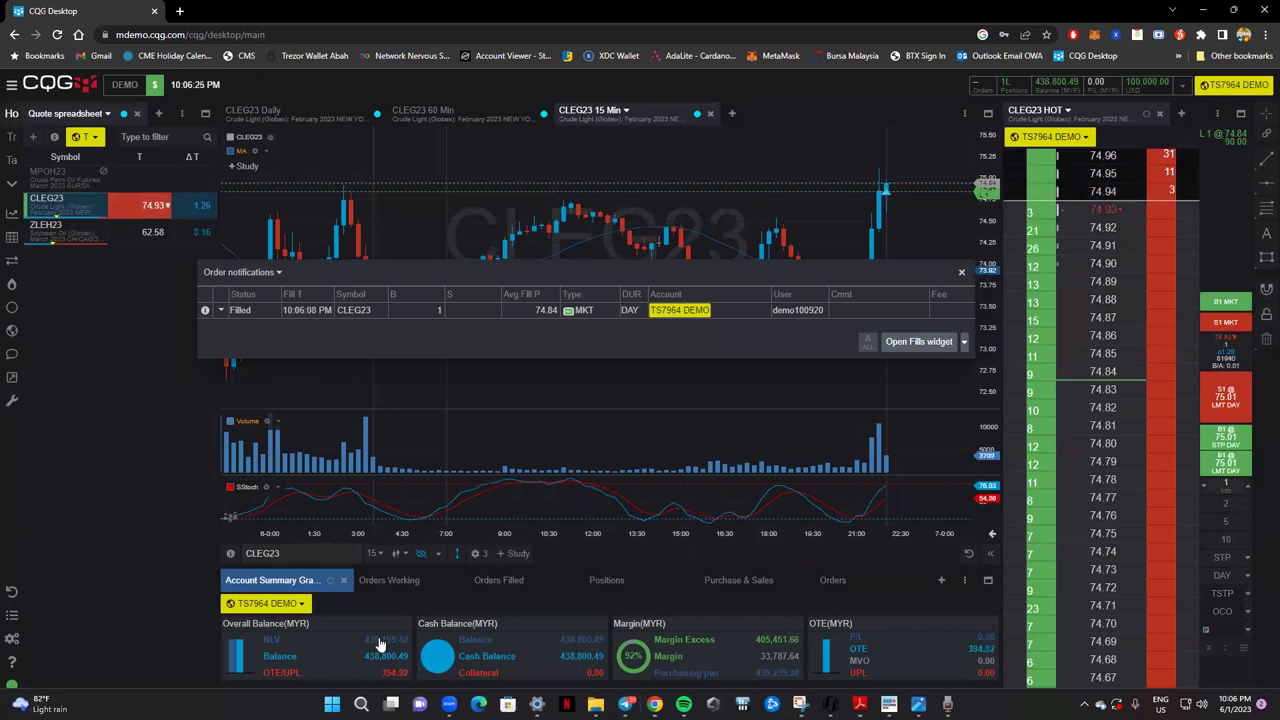
pyautogui.click(403, 581)
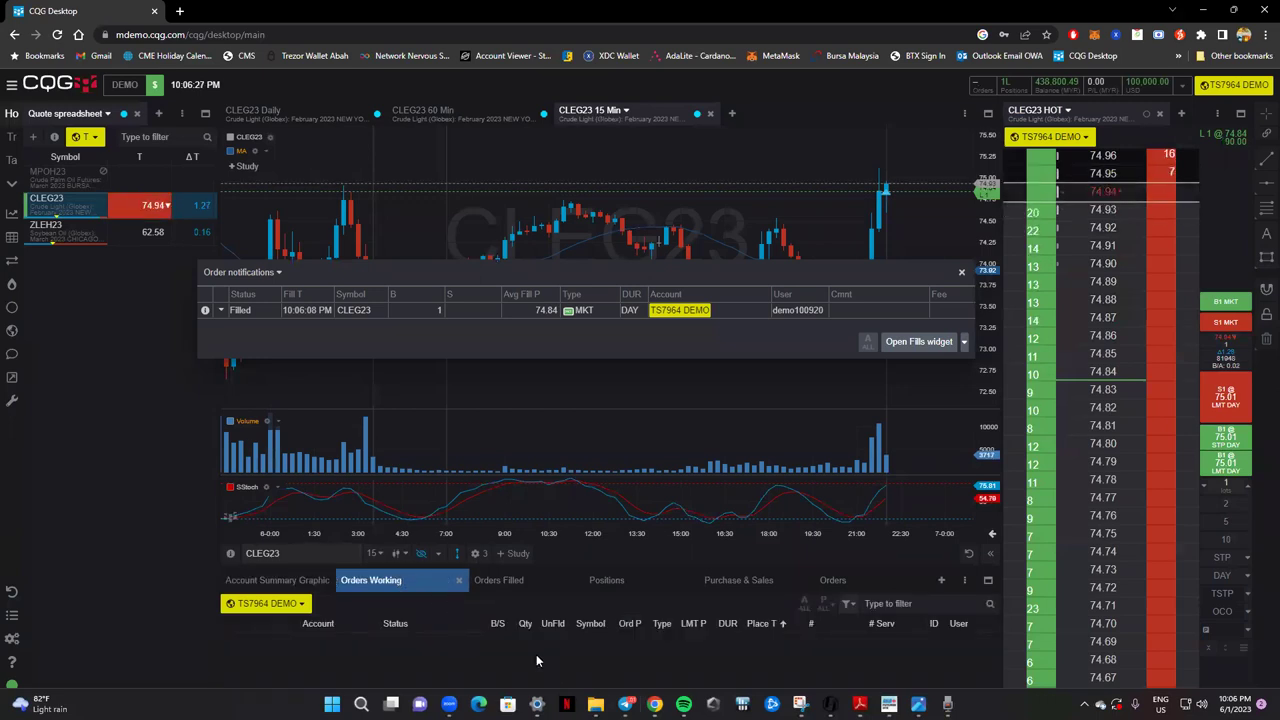
pyautogui.click(512, 582)
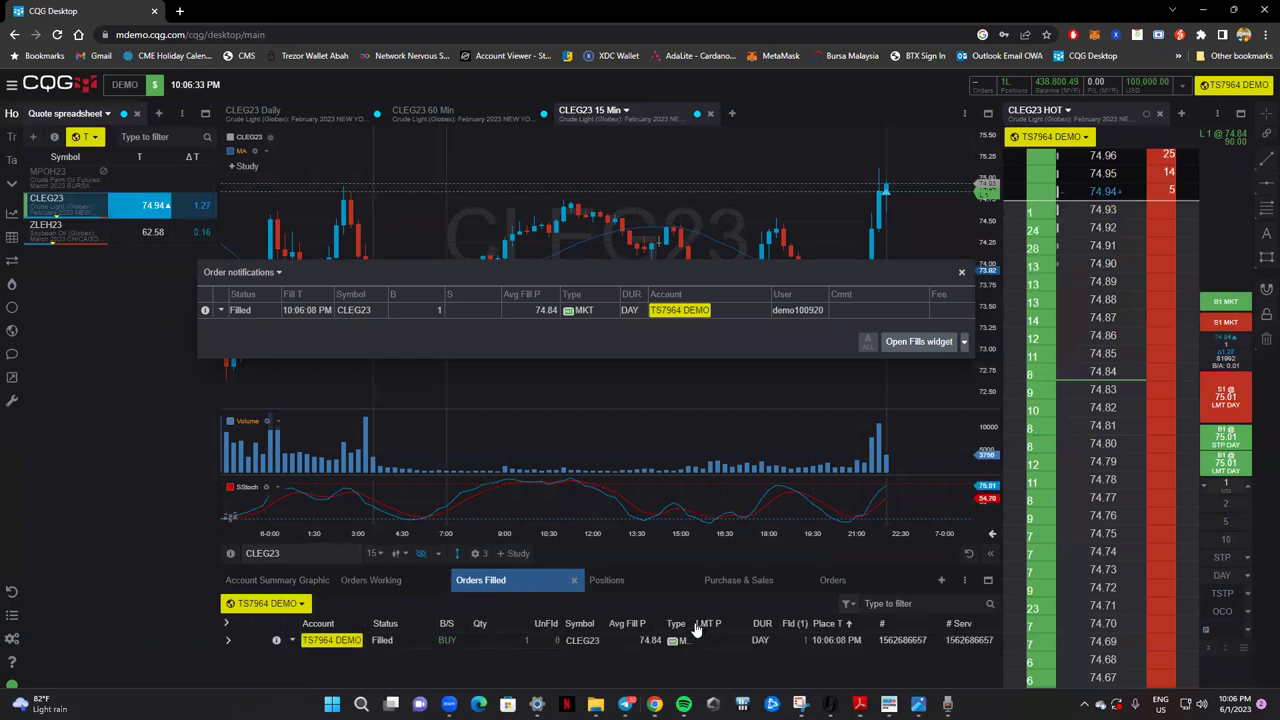
pyautogui.moveTo(698, 625); pyautogui.dragTo(717, 625)
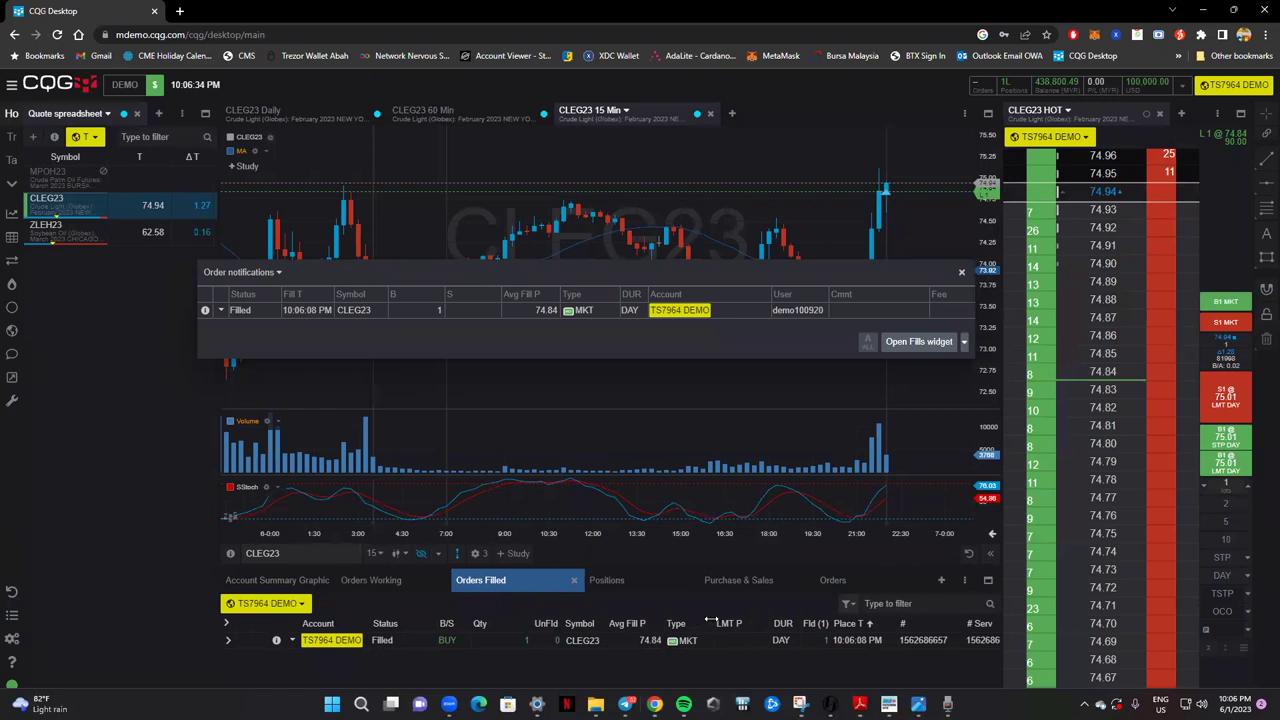
pyautogui.click(632, 581)
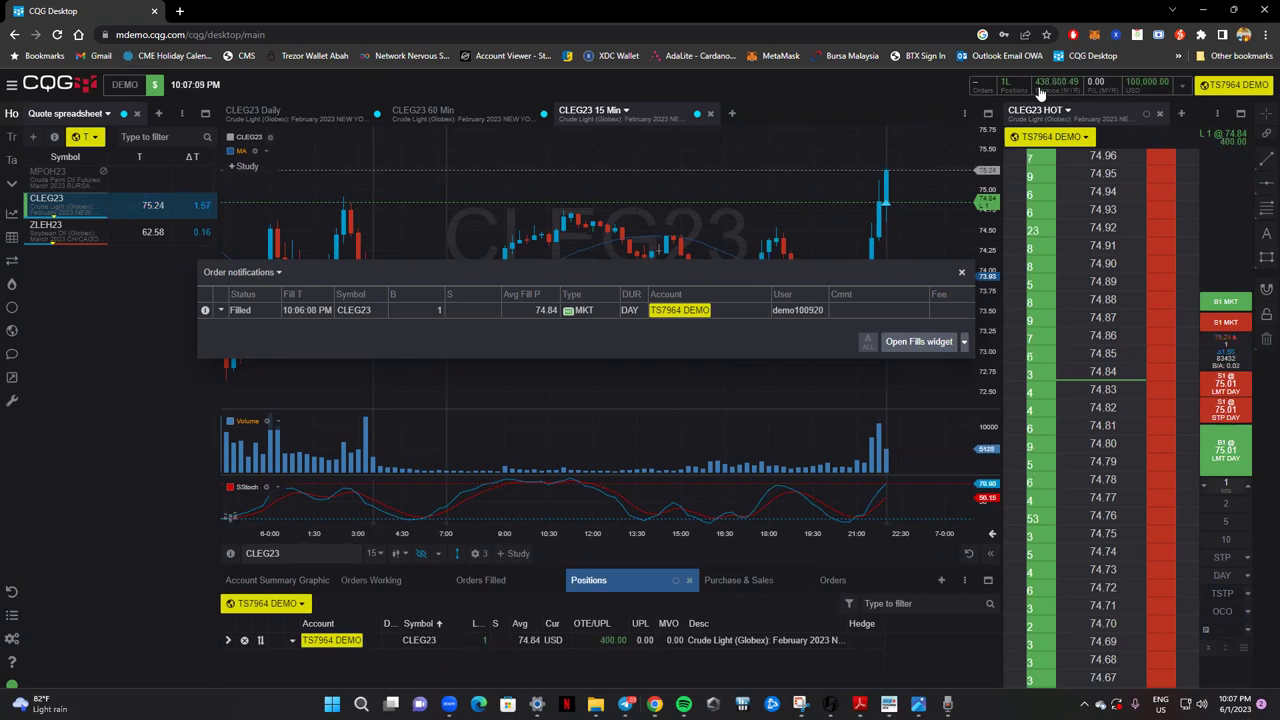
# Select 75.11 as the order price on the CLEG23 HOT ladder and set the order duration to GTC.
pyautogui.scroll(5, 1100, 470)
pyautogui.scroll(-3, 1103, 427)
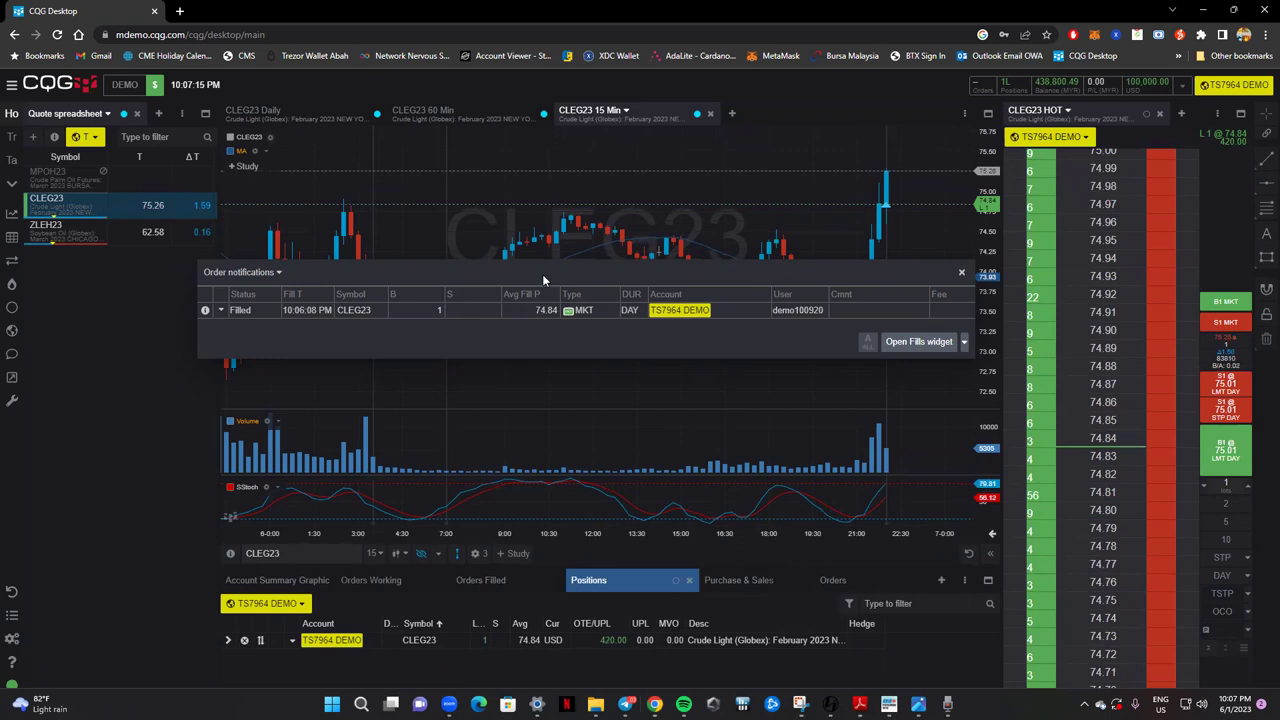
pyautogui.scroll(6, 1104, 405)
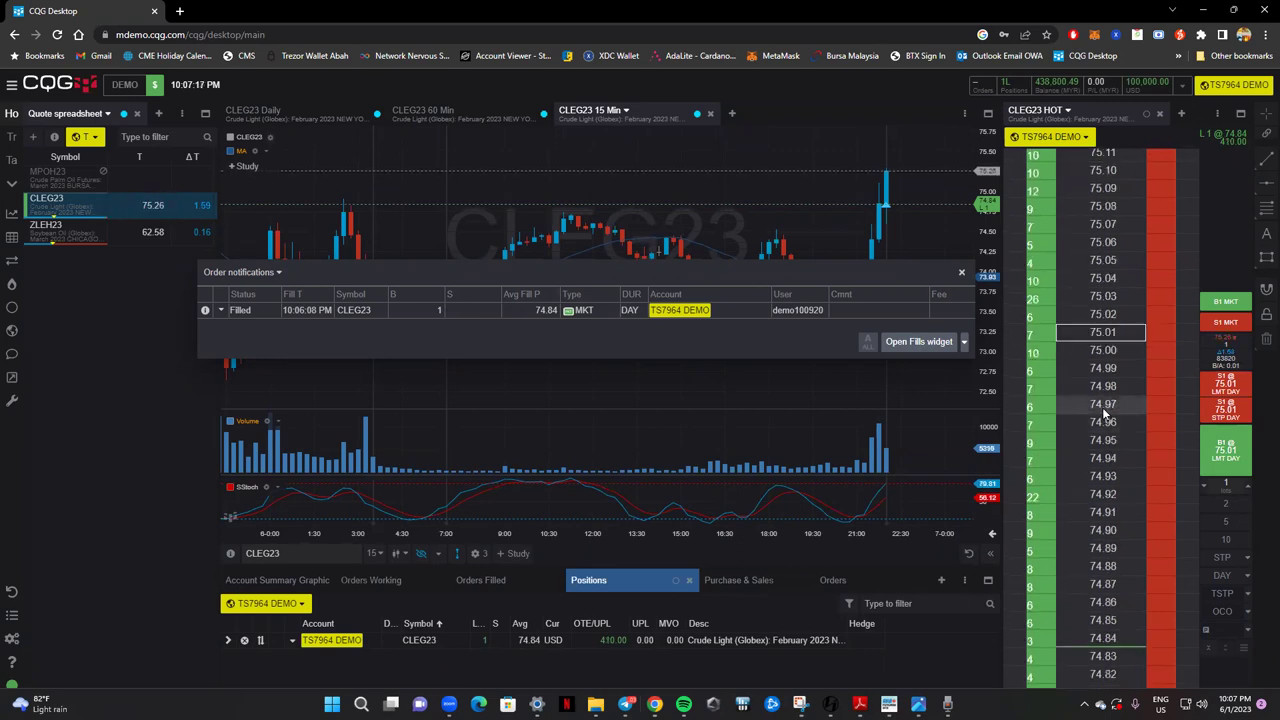
pyautogui.scroll(2, 1104, 403)
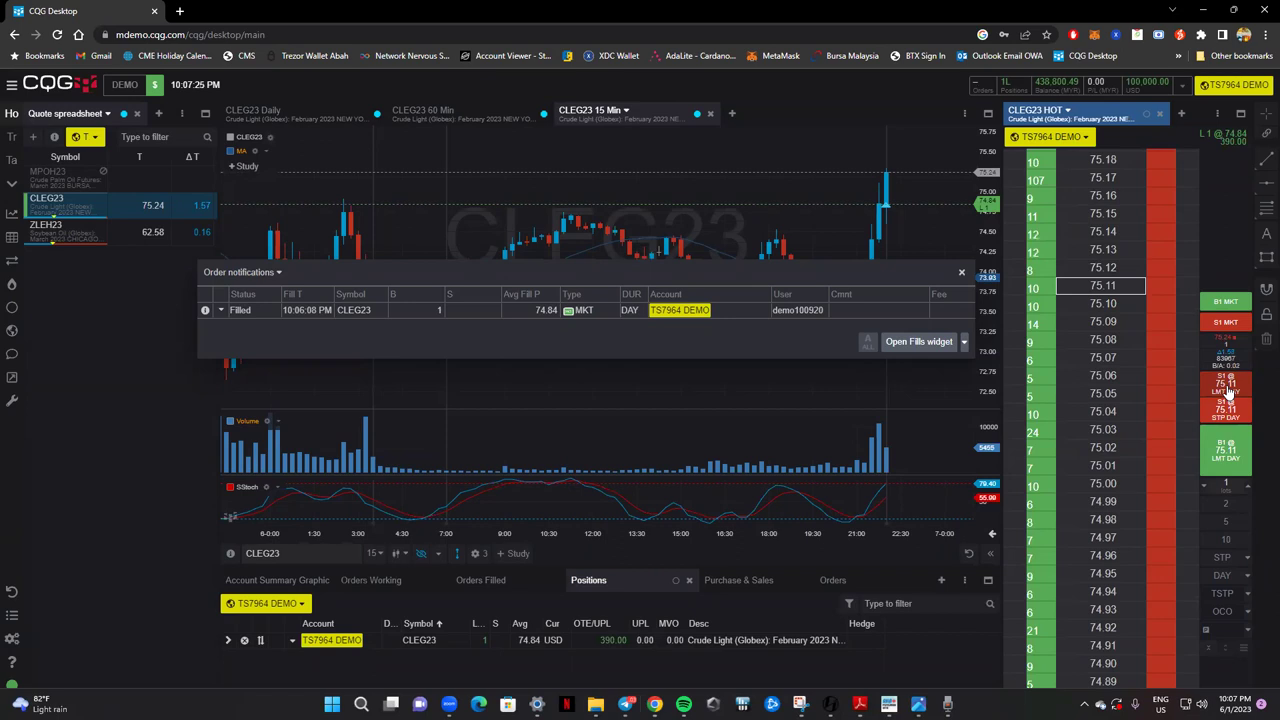
pyautogui.click(1246, 578)
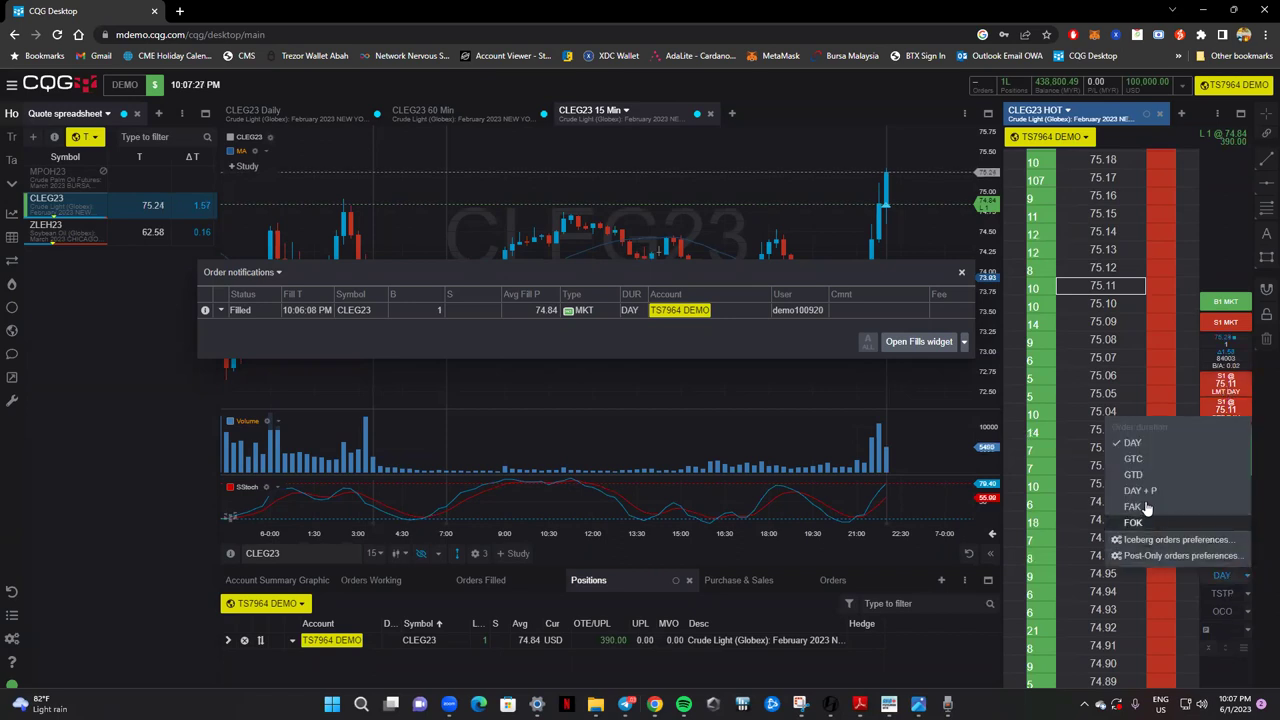
pyautogui.click(1136, 459)
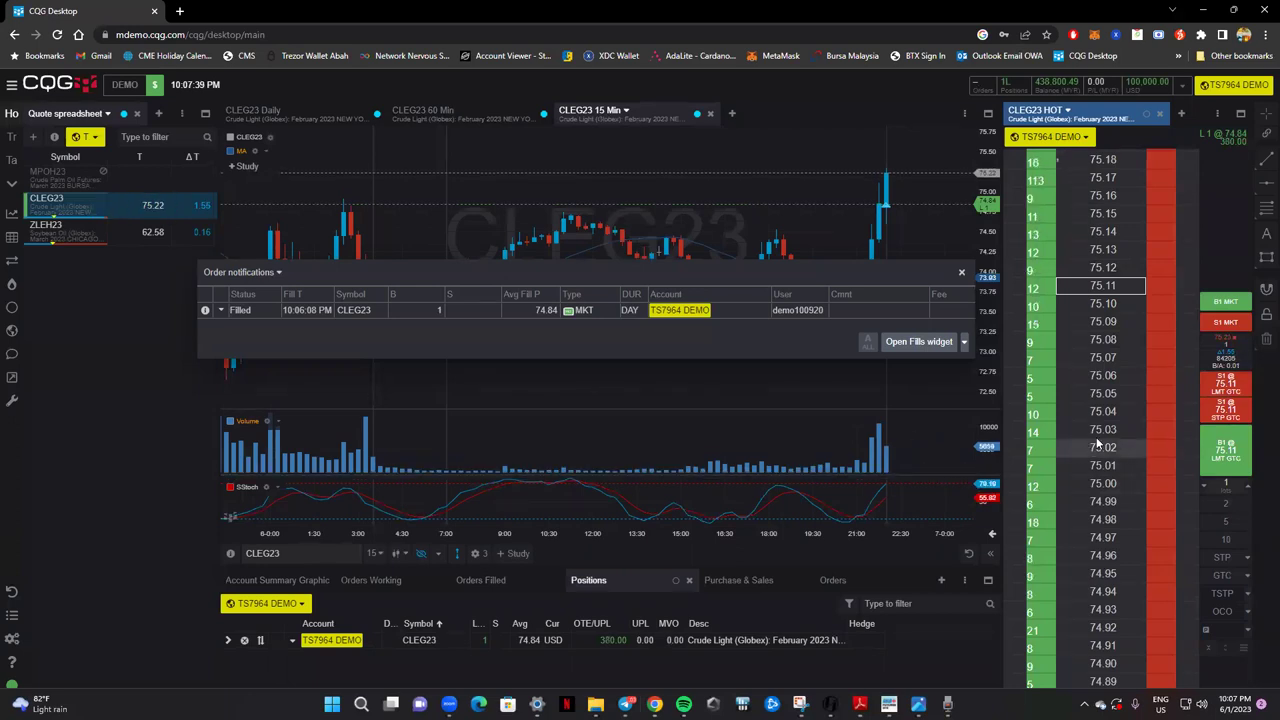
# Place a GTC limit order to sell 1 CLEG23 at 75.42.
pyautogui.scroll(5, 1118, 428)
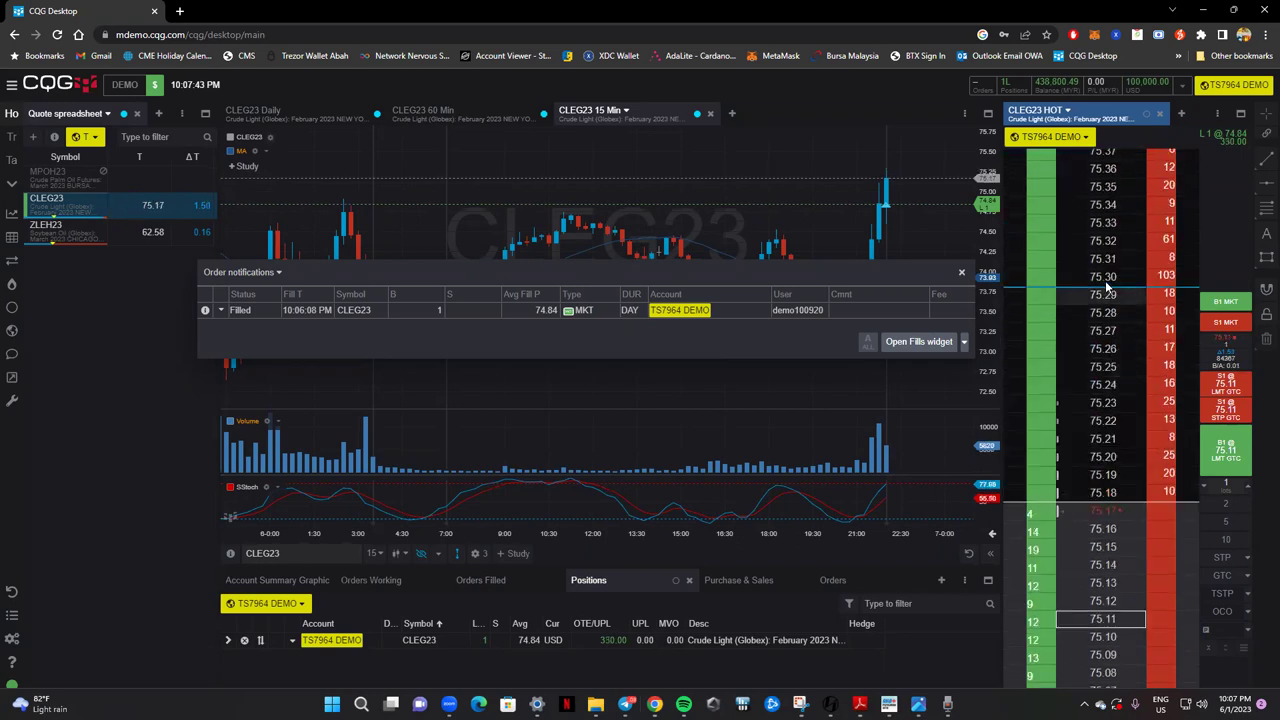
pyautogui.scroll(1, 1105, 260)
pyautogui.scroll(2, 1106, 216)
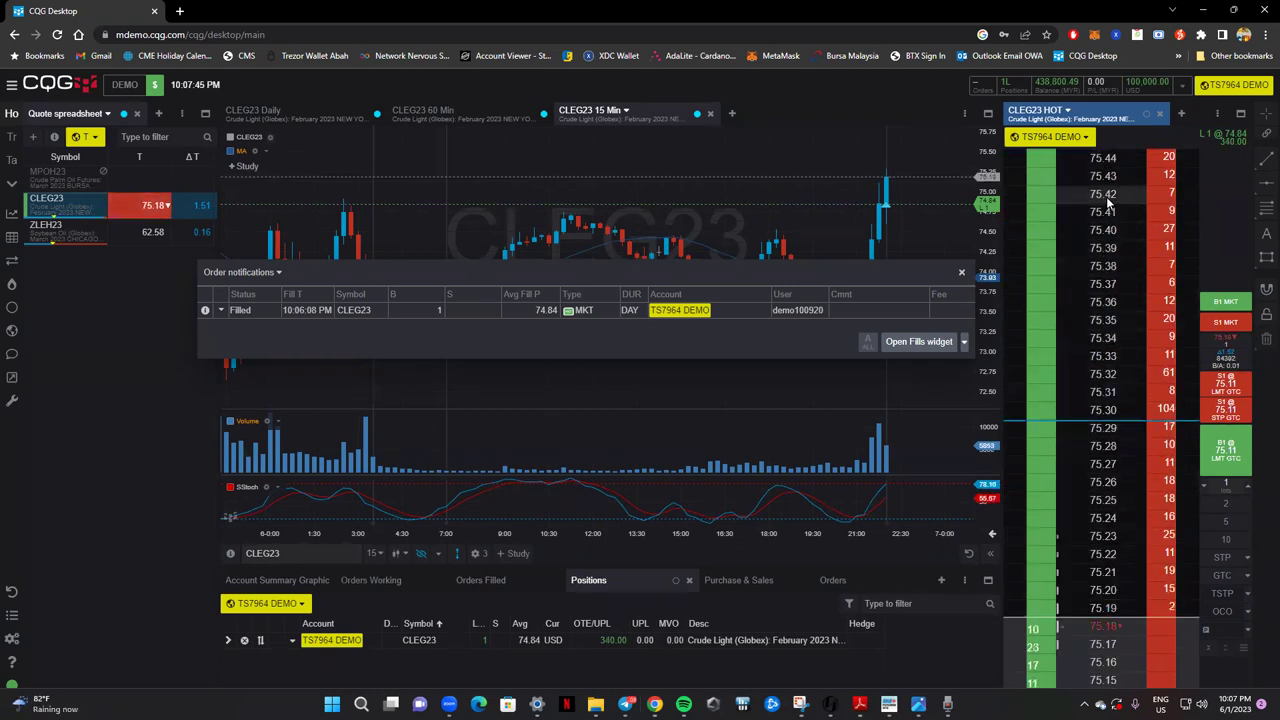
pyautogui.click(1106, 194)
pyautogui.click(1218, 400)
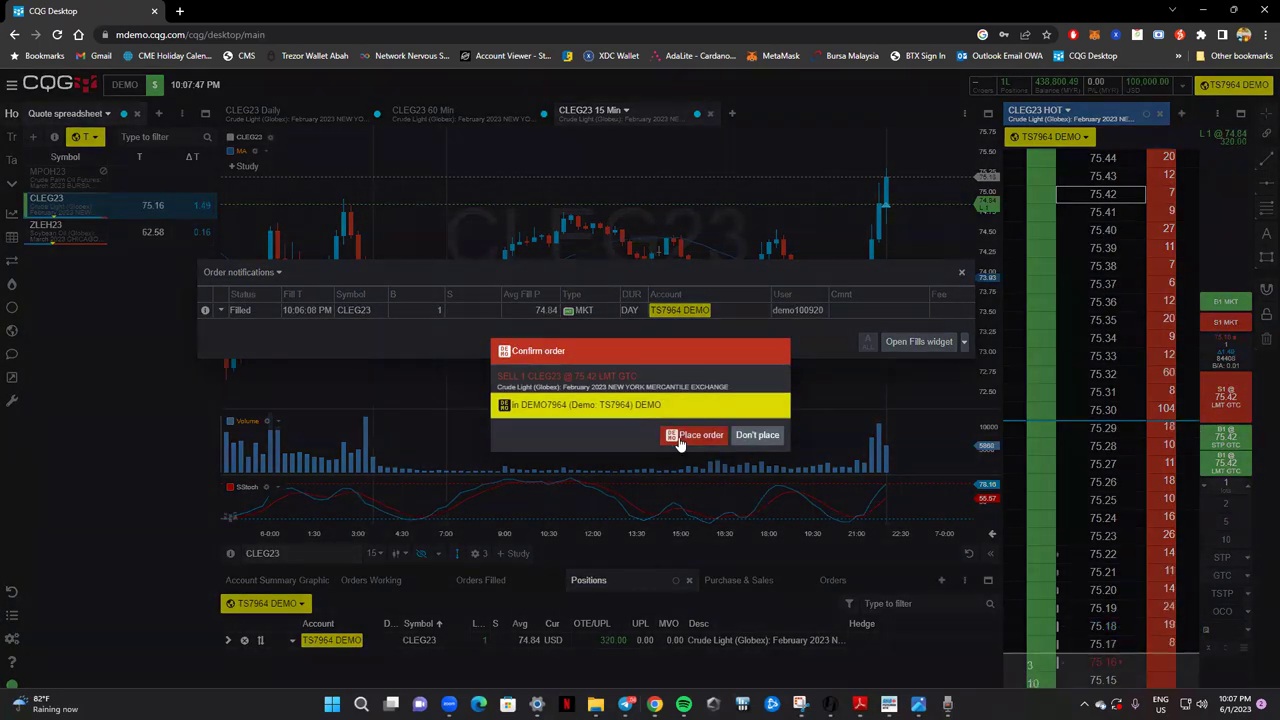
pyautogui.click(690, 436)
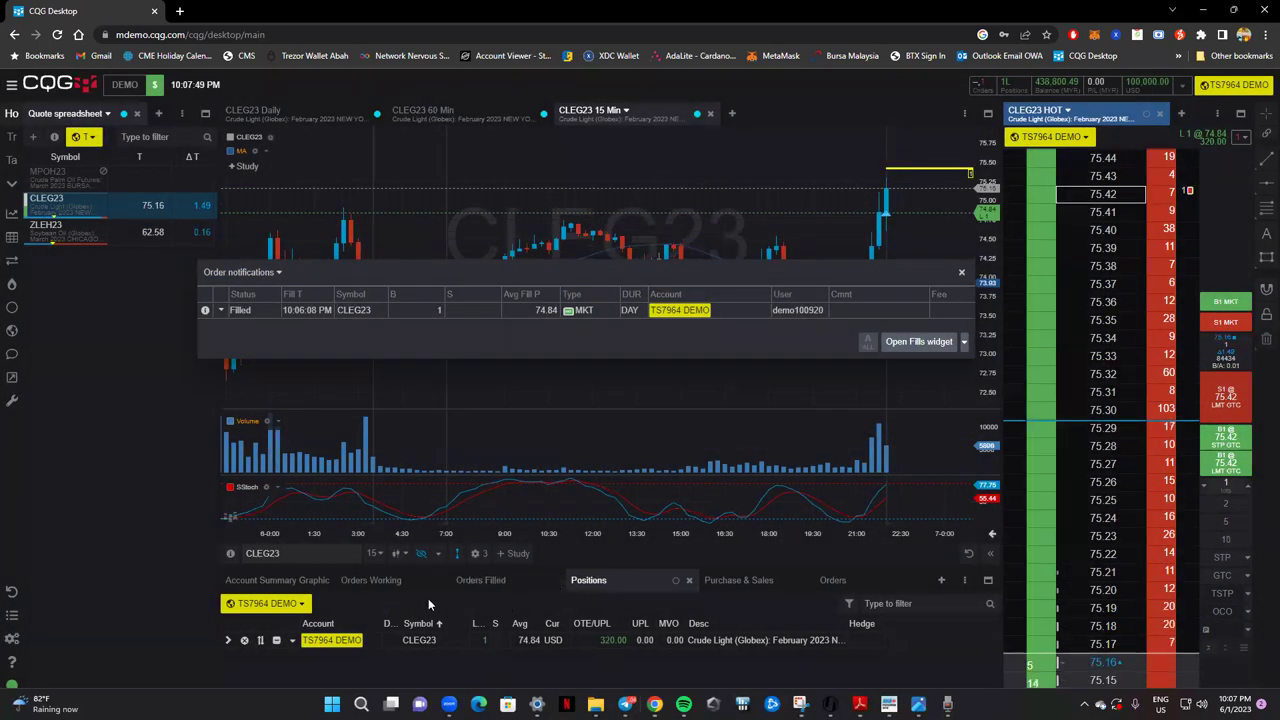
# Check the 75.42 sell order in Orders Working, the open position, and the order lists in the HOT ticket and account summary bar.
pyautogui.click(373, 580)
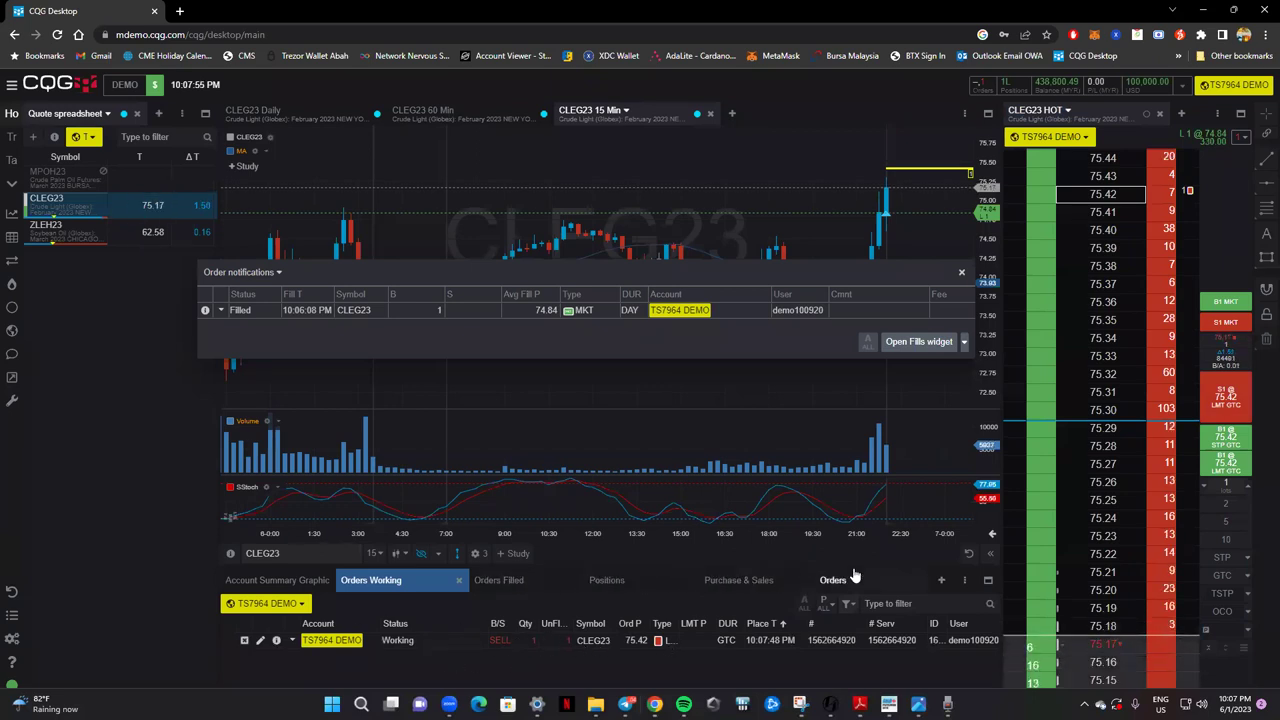
pyautogui.click(620, 582)
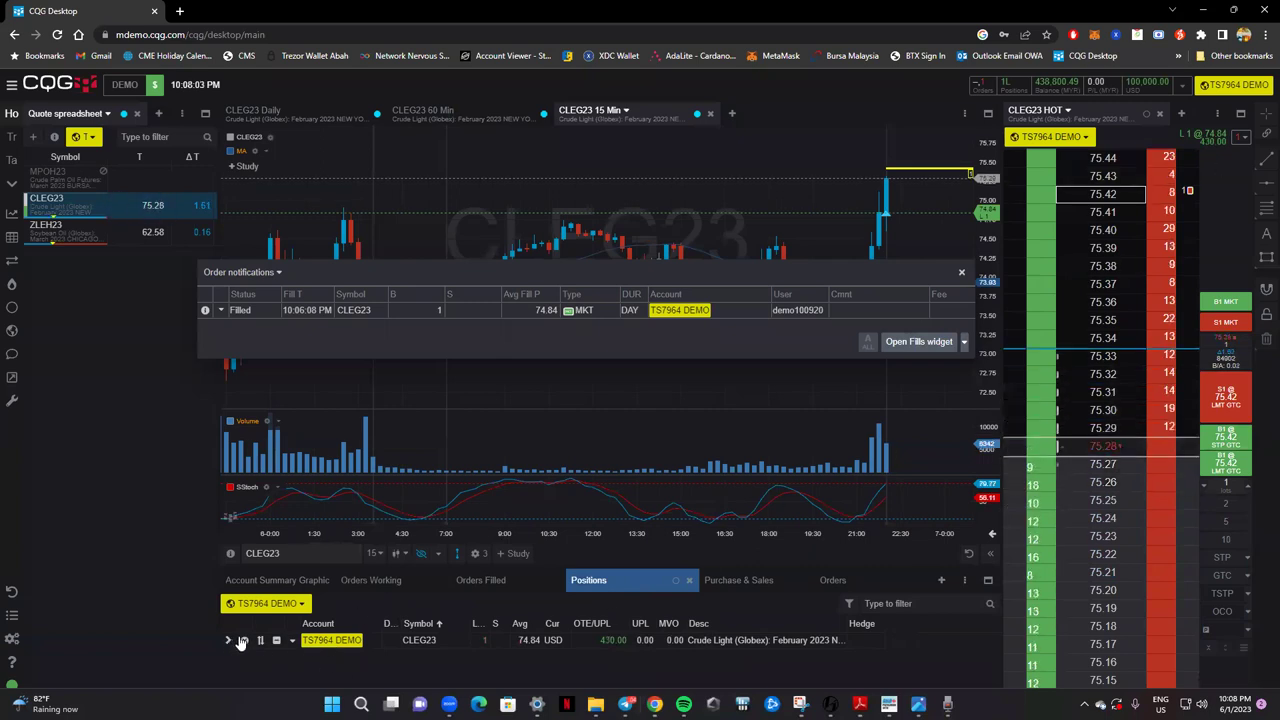
pyautogui.click(1236, 137)
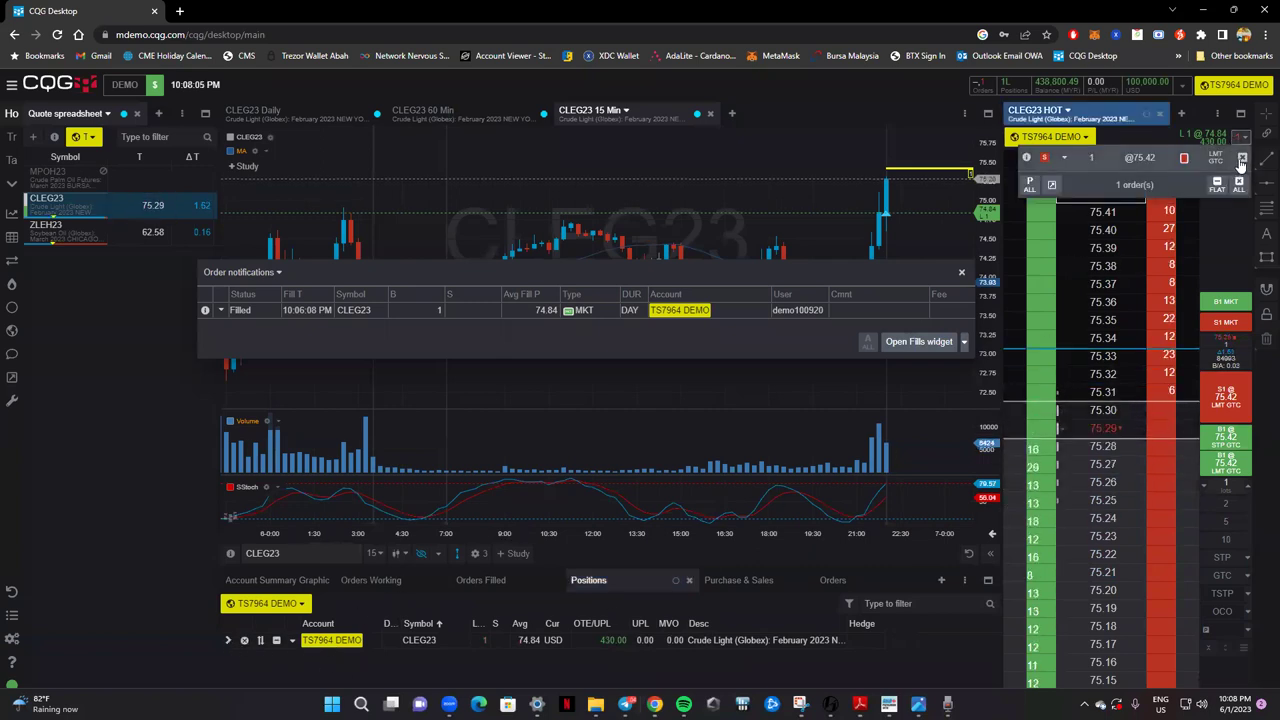
pyautogui.click(981, 92)
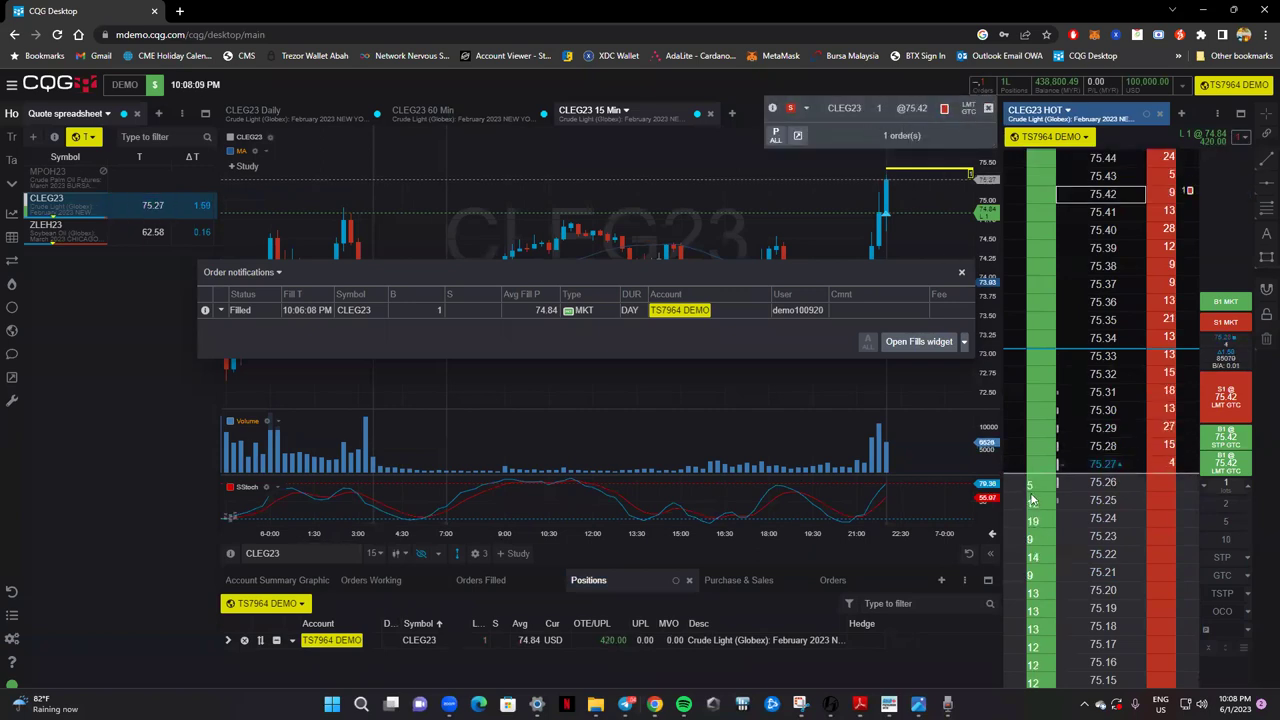
pyautogui.click(693, 151)
pyautogui.click(984, 86)
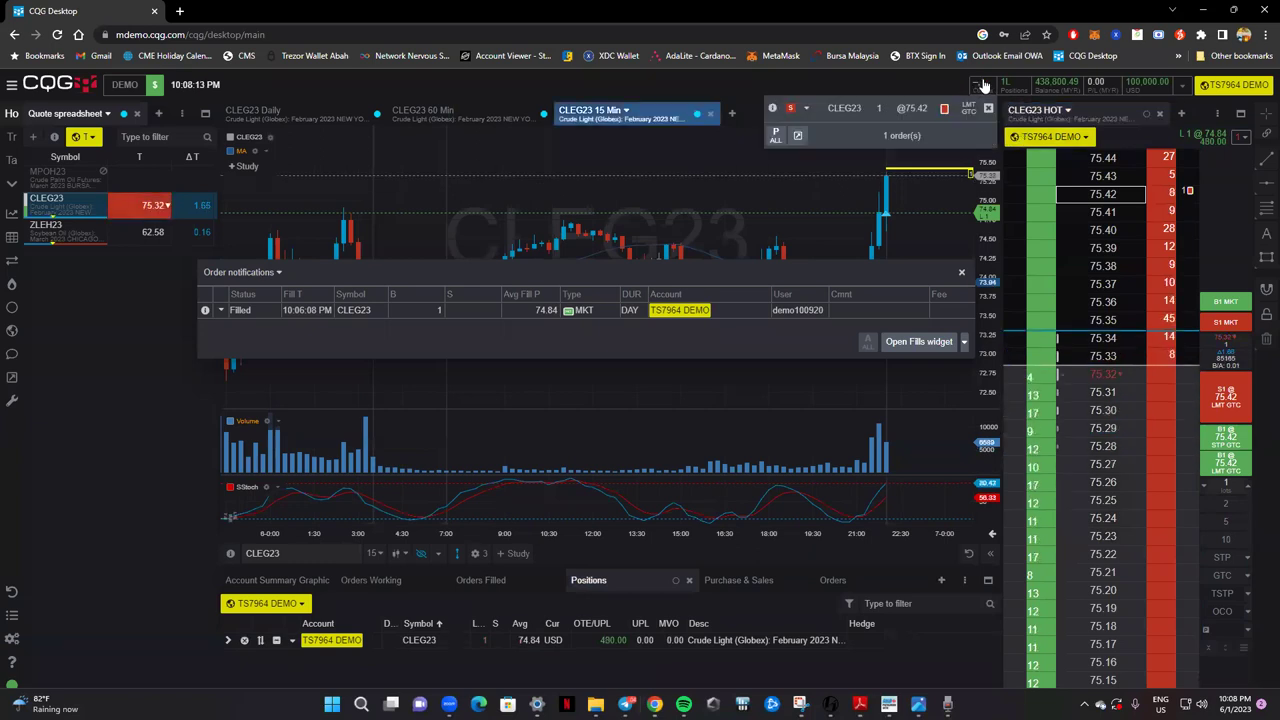
pyautogui.click(833, 140)
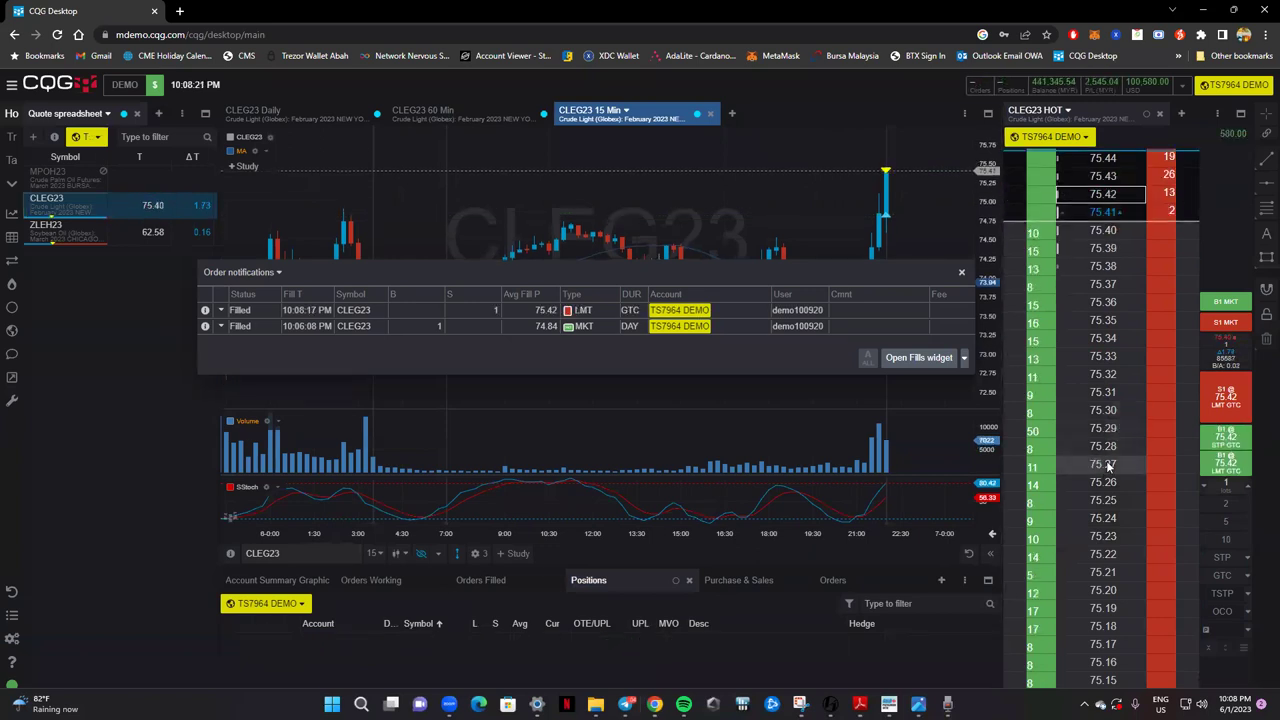
# Dismiss the order notifications and place a GTC market order to buy 1 CLEG23 from the HOT ticket.
pyautogui.moveTo(940, 272); pyautogui.dragTo(830, 264)
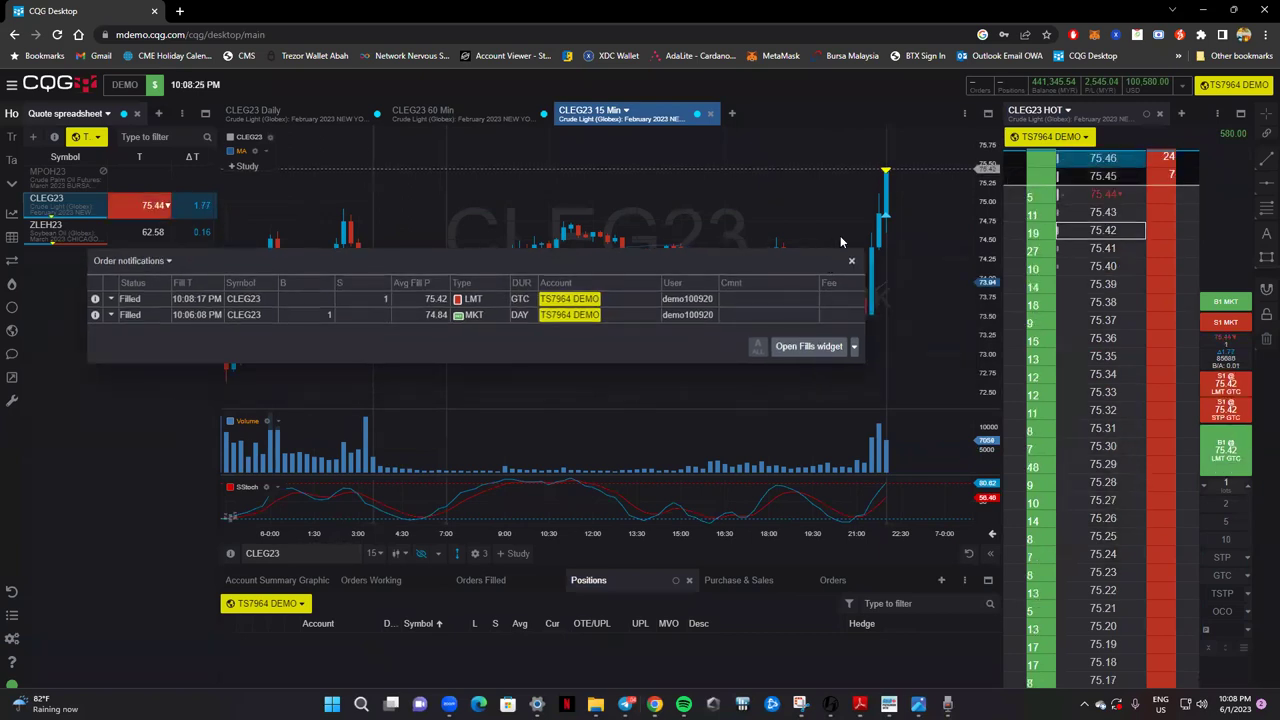
pyautogui.click(851, 261)
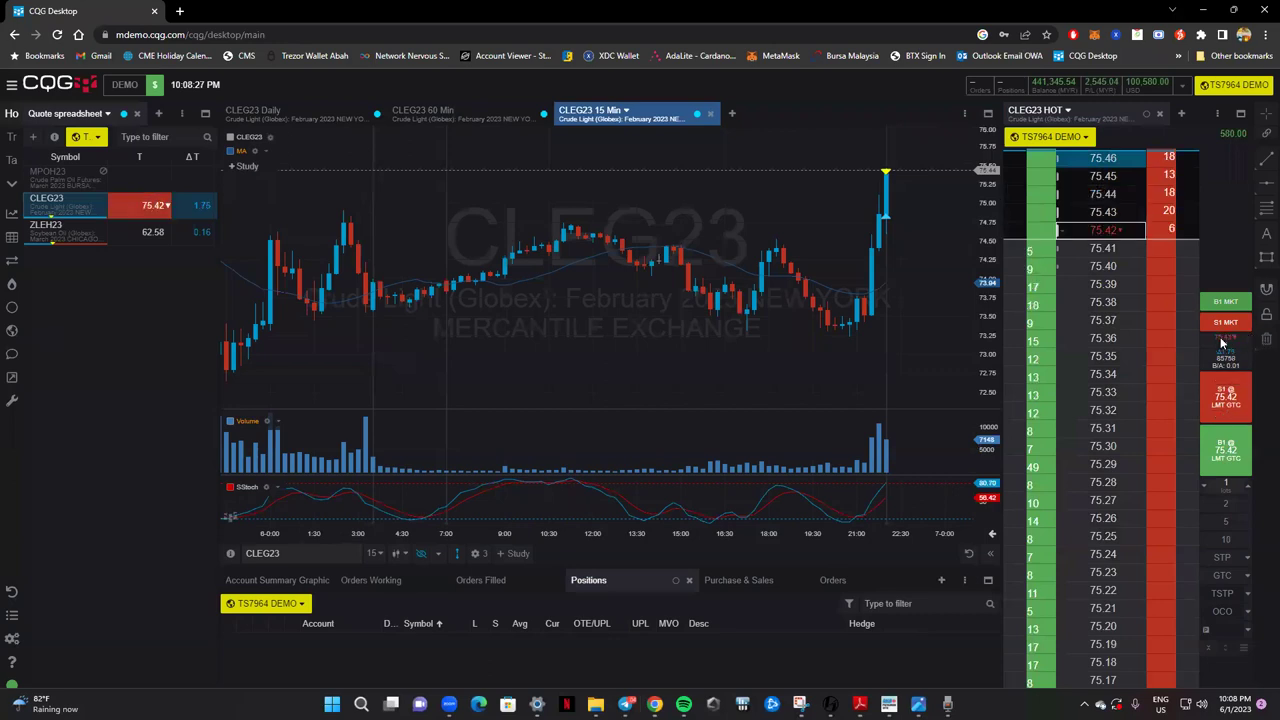
pyautogui.click(1225, 301)
pyautogui.click(697, 435)
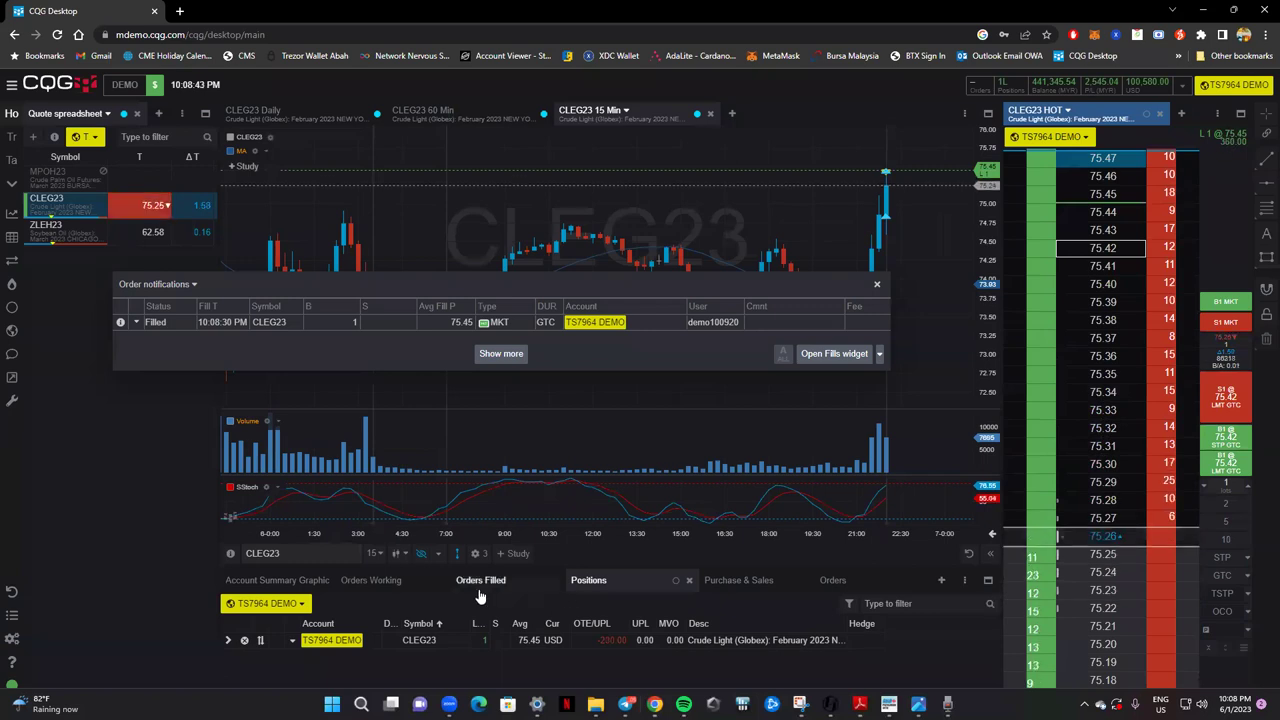
# Review the CLEG23 purchases and sales, and reorder the account widgets so Positions comes before Orders Filled.
pyautogui.click(733, 581)
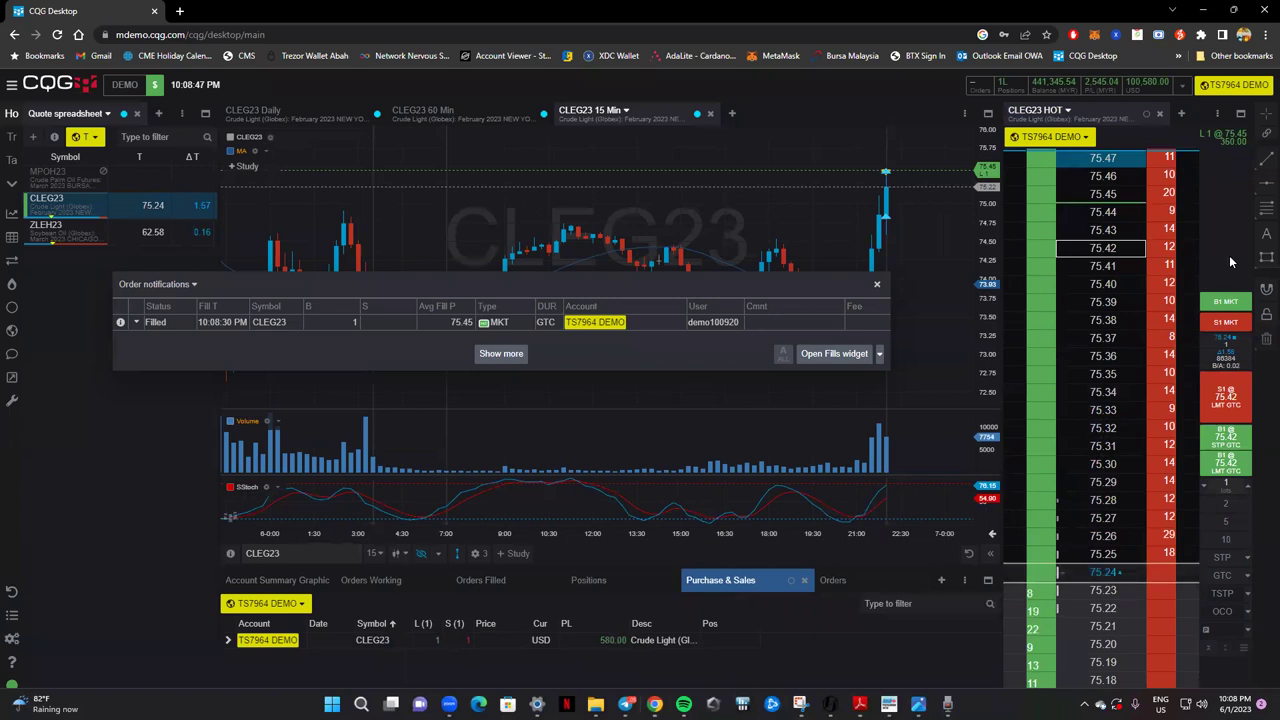
pyautogui.moveTo(578, 594); pyautogui.dragTo(630, 592)
pyautogui.click(473, 580)
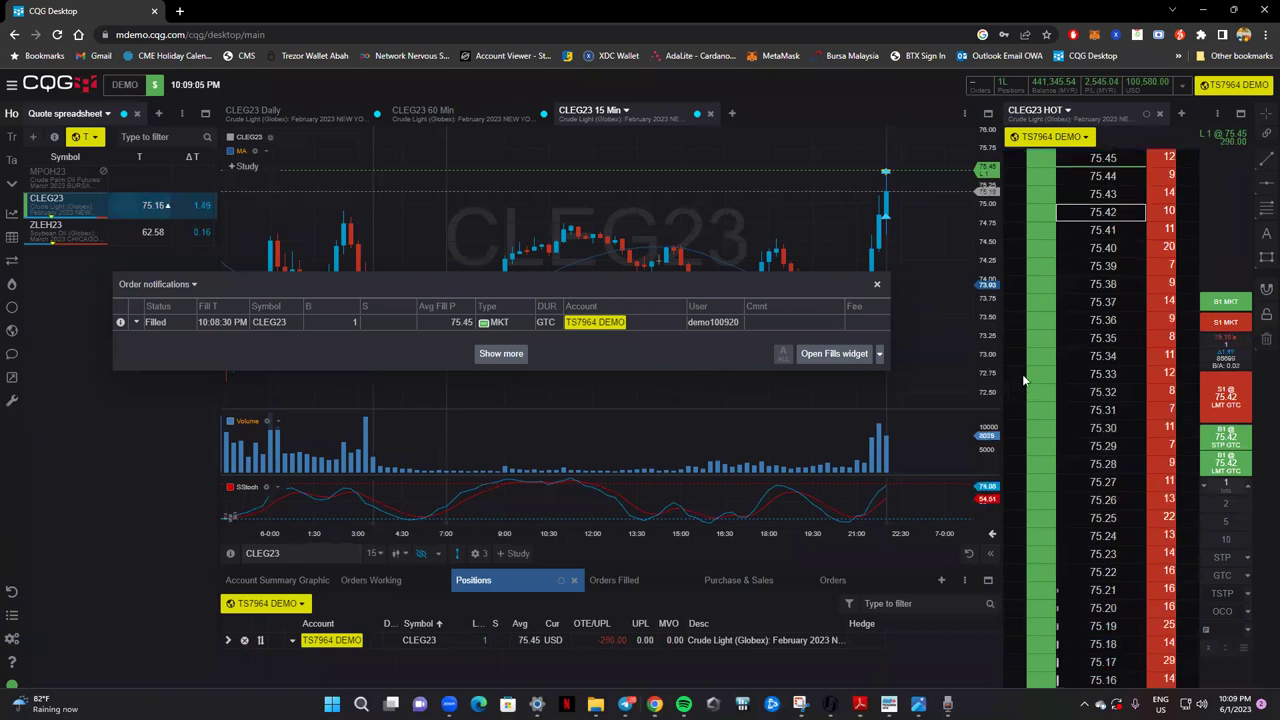
# Close the long position by selling 1 CLEG23 at market, and reopen it with a GTC market buy of 1.
pyautogui.click(1217, 324)
pyautogui.click(706, 437)
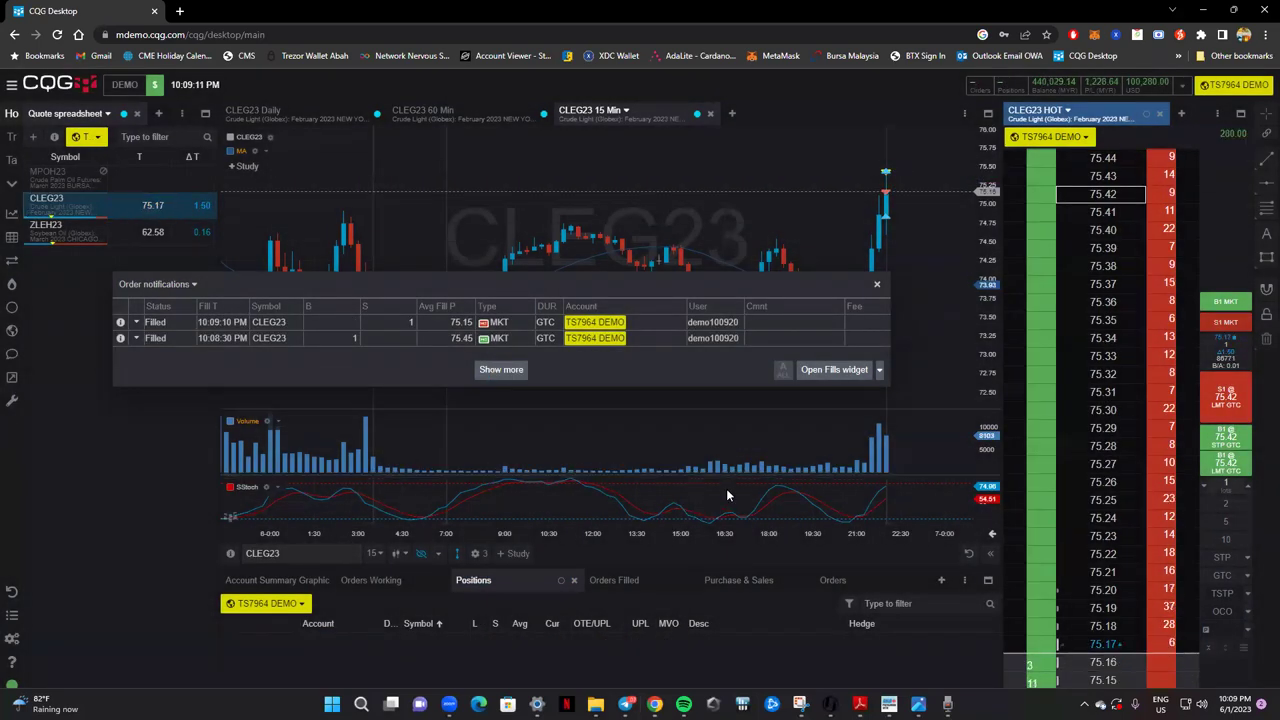
pyautogui.click(1226, 301)
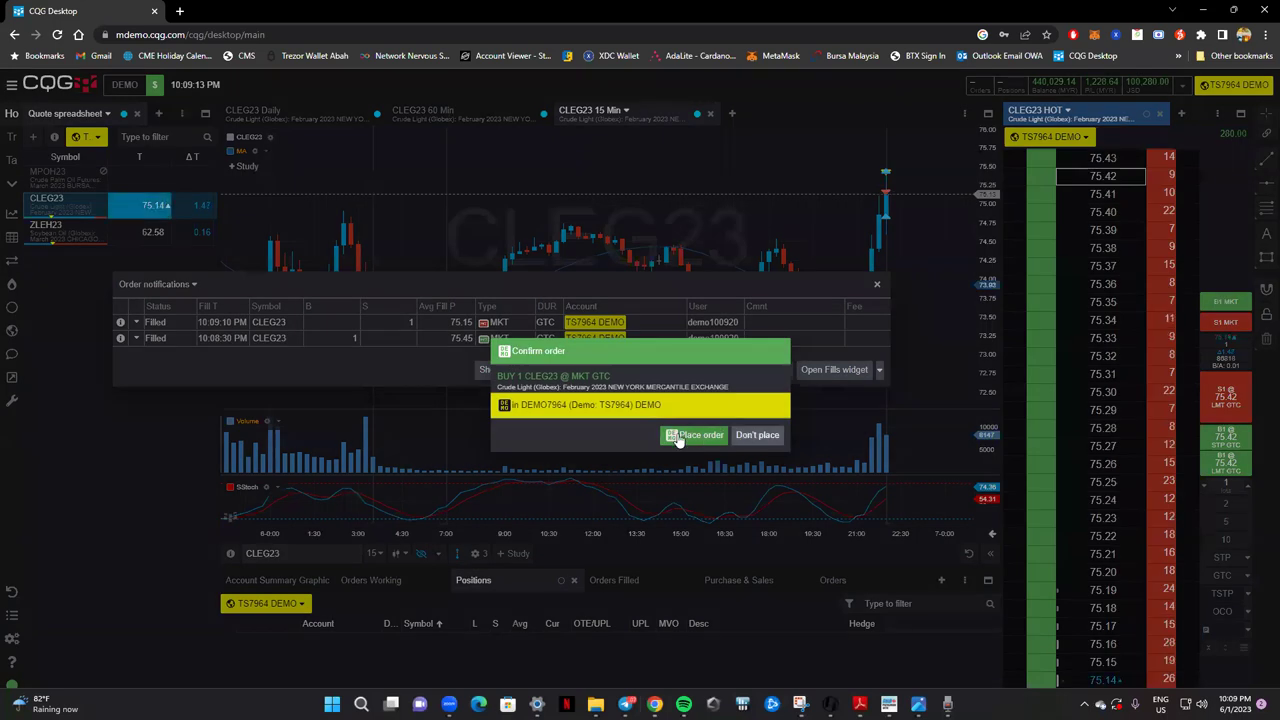
pyautogui.click(706, 436)
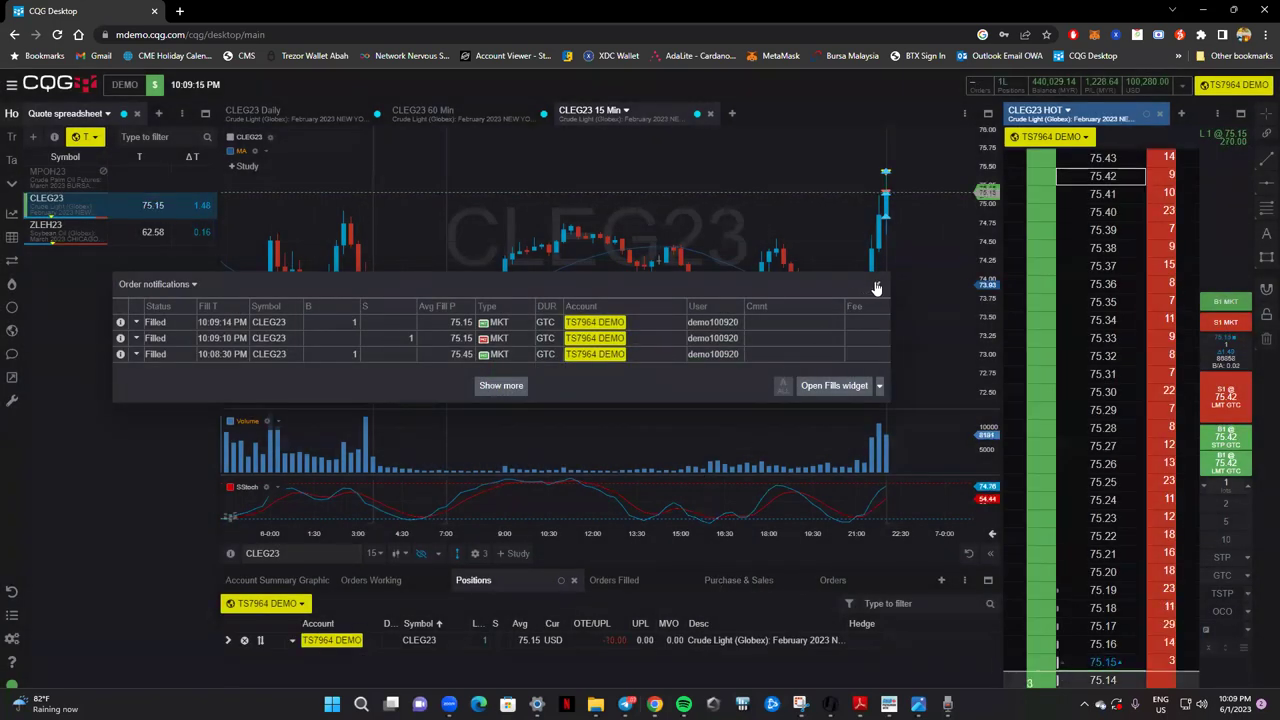
pyautogui.moveTo(849, 279); pyautogui.dragTo(780, 311)
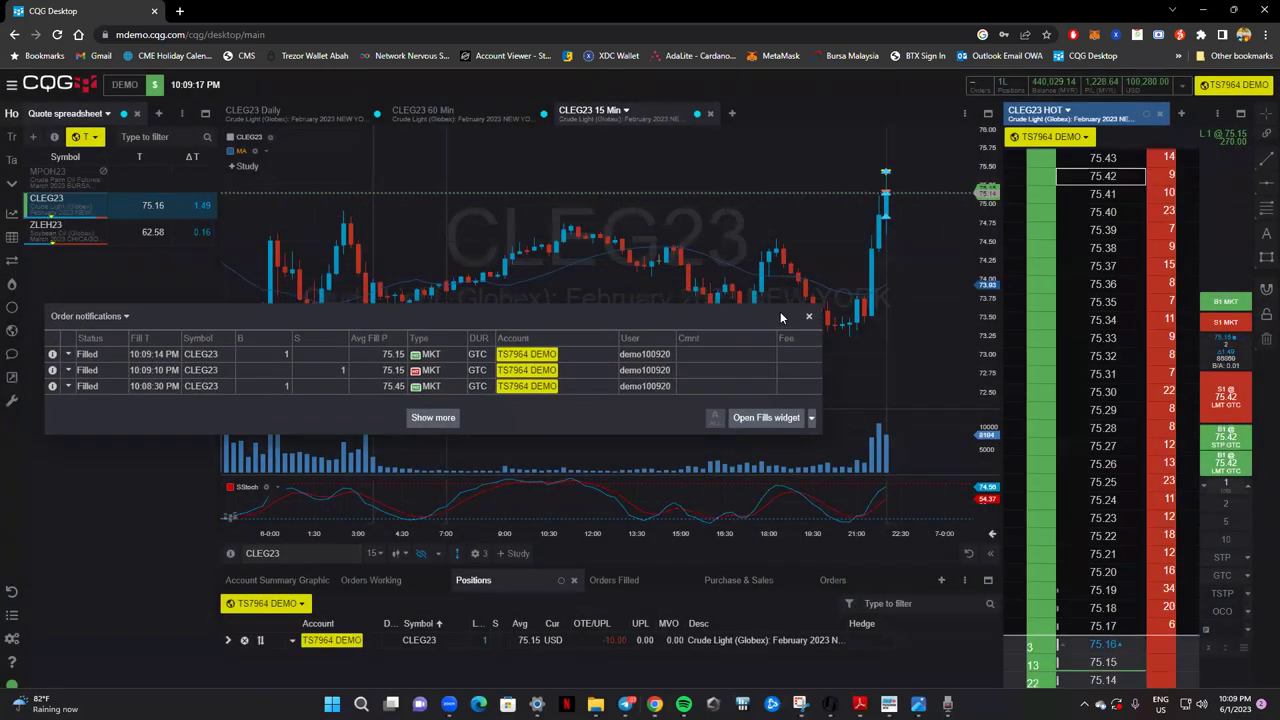
pyautogui.click(807, 320)
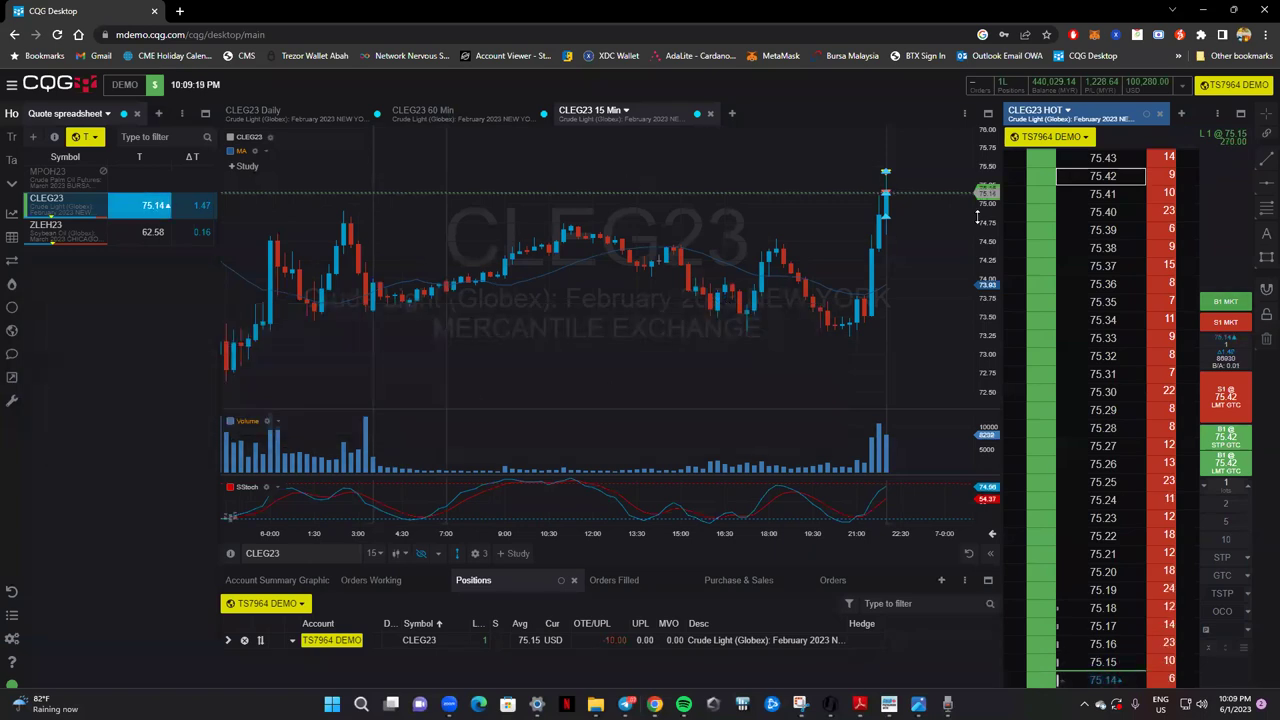
# Liquidate the long CLEG23 position from the HOT ticket's position display and dismiss the order notifications.
pyautogui.click(1221, 141)
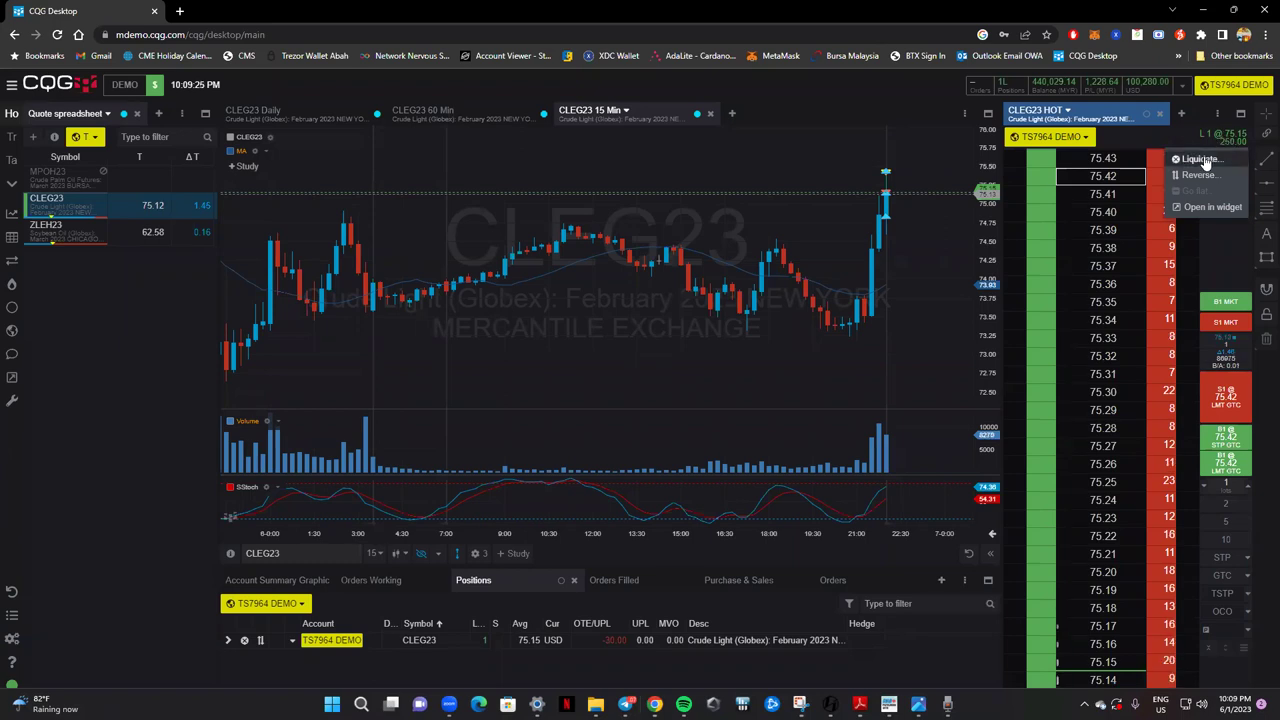
pyautogui.click(1200, 159)
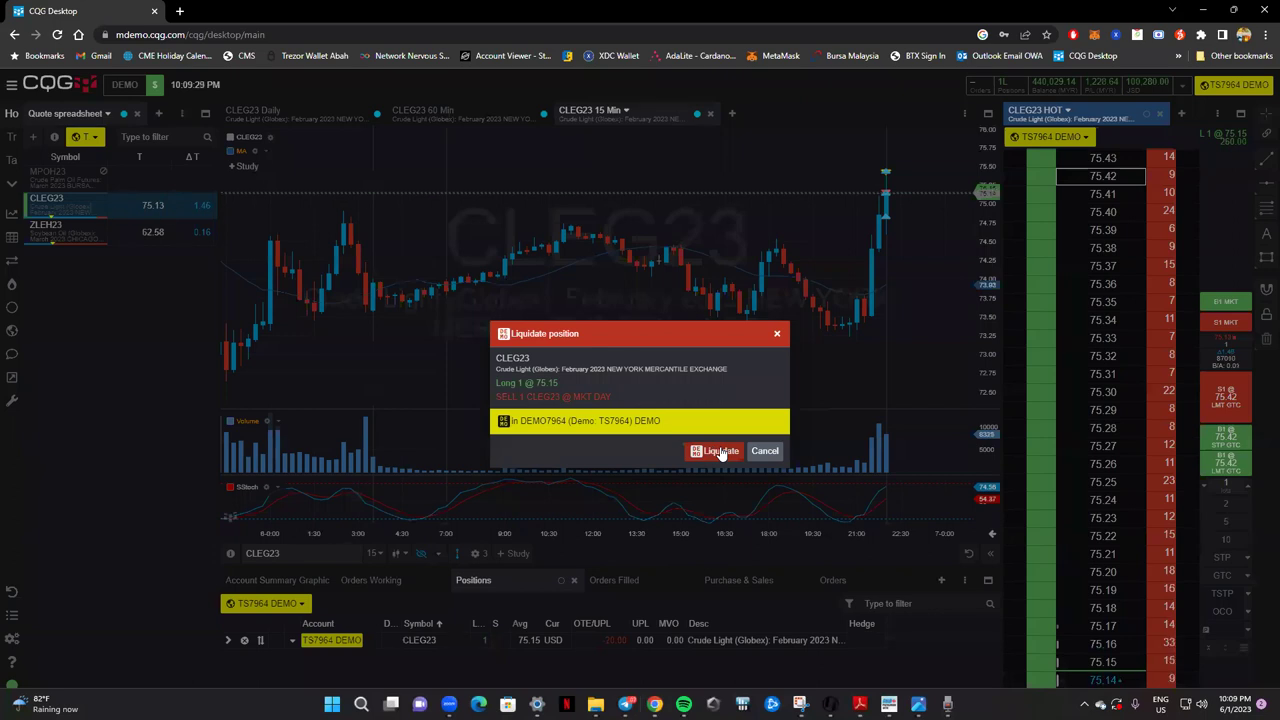
pyautogui.click(720, 451)
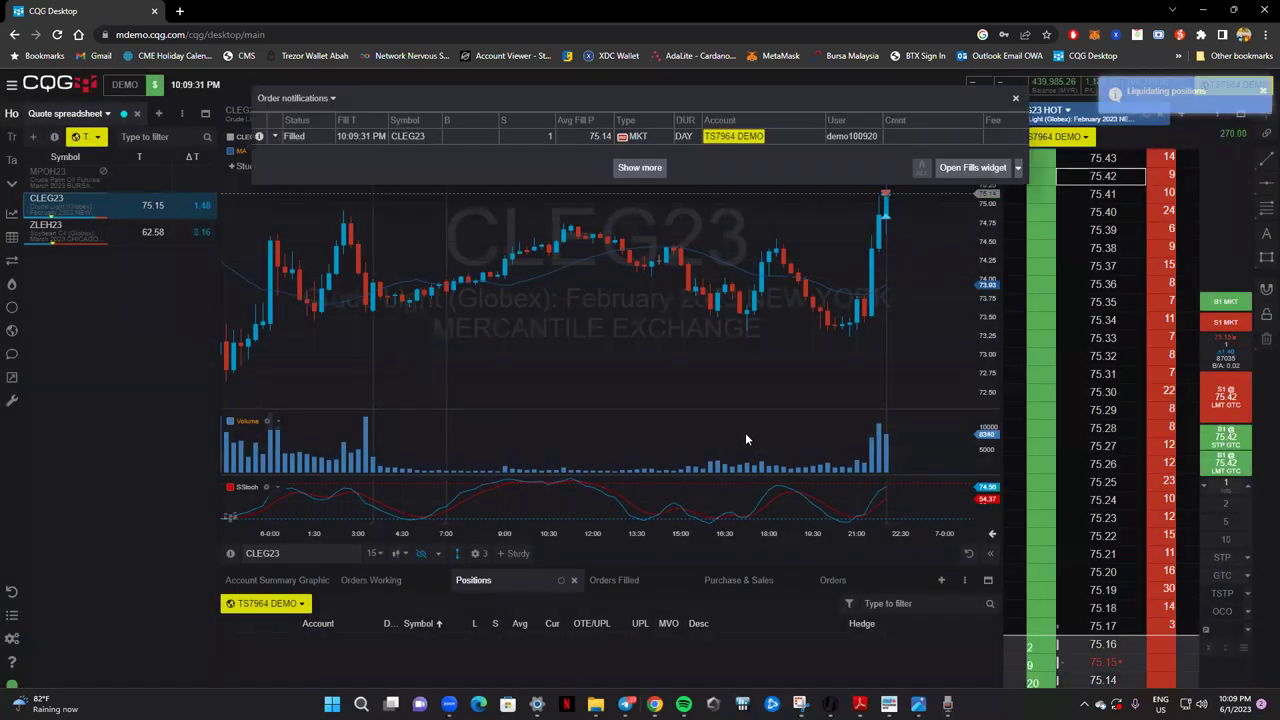
pyautogui.moveTo(873, 94); pyautogui.dragTo(828, 254)
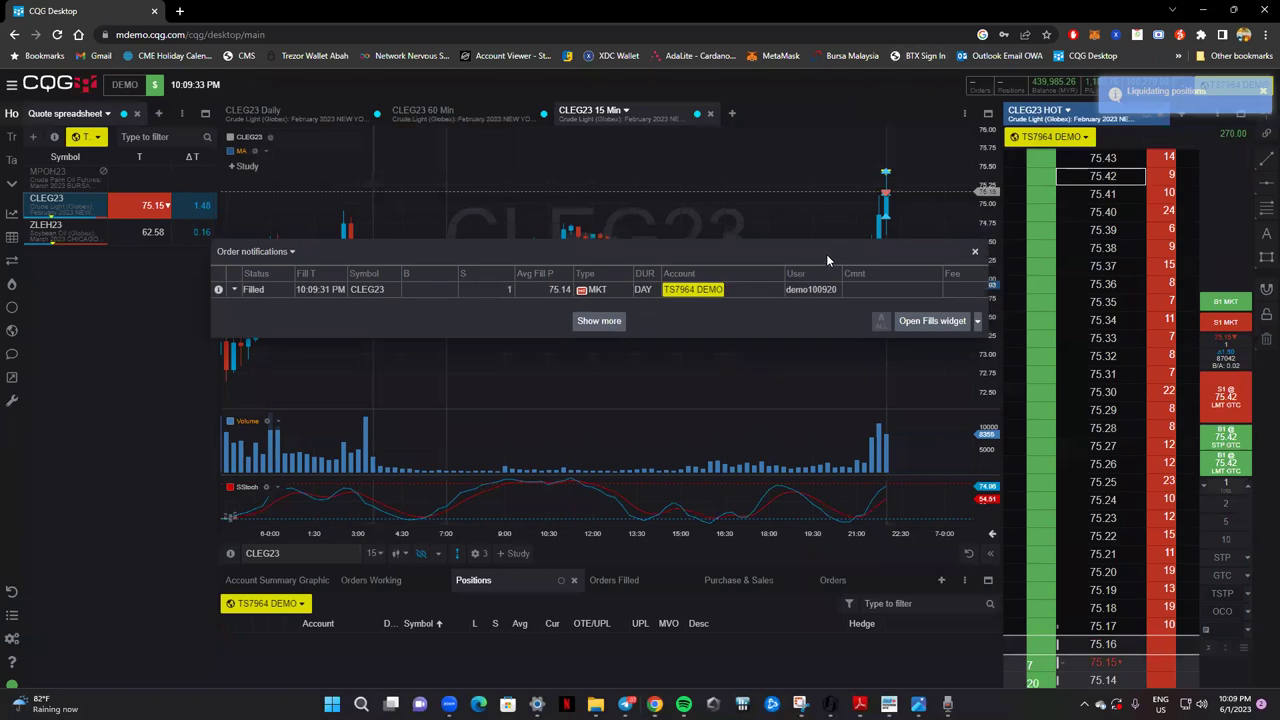
pyautogui.click(971, 261)
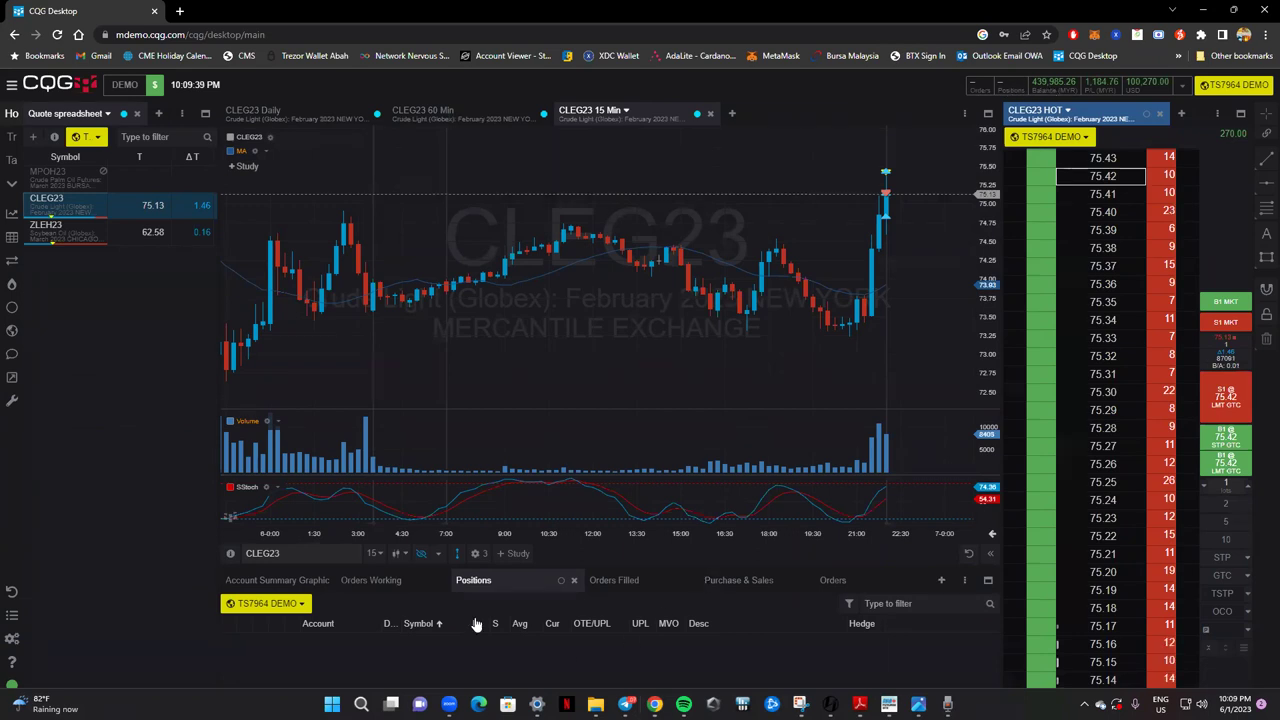
# Check the working orders, the open positions and the full list of cancelled and filled orders.
pyautogui.click(403, 584)
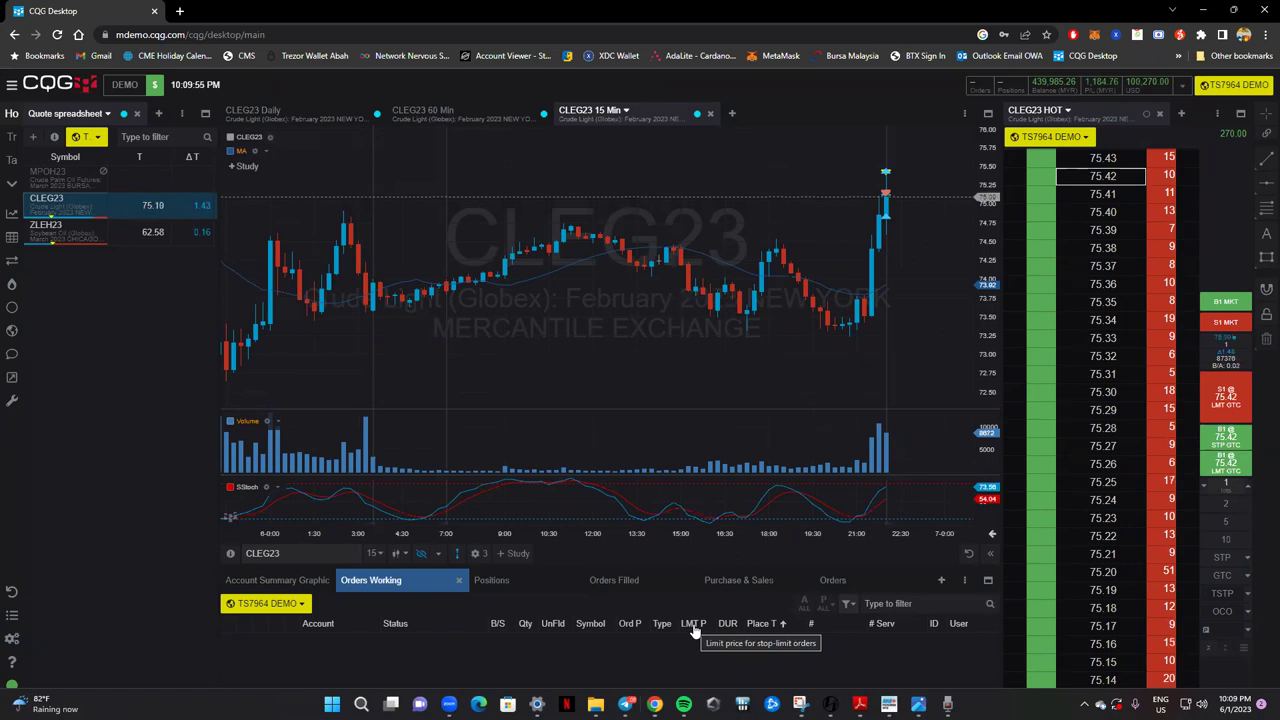
pyautogui.click(522, 586)
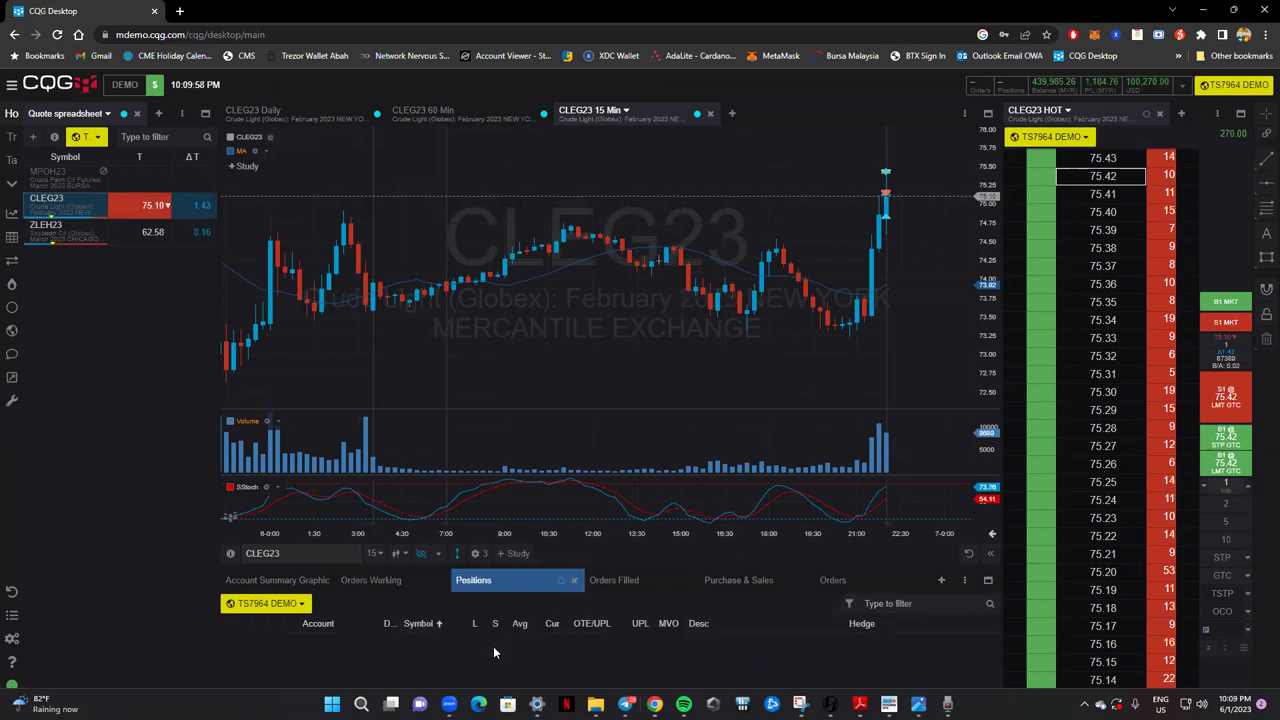
pyautogui.click(371, 580)
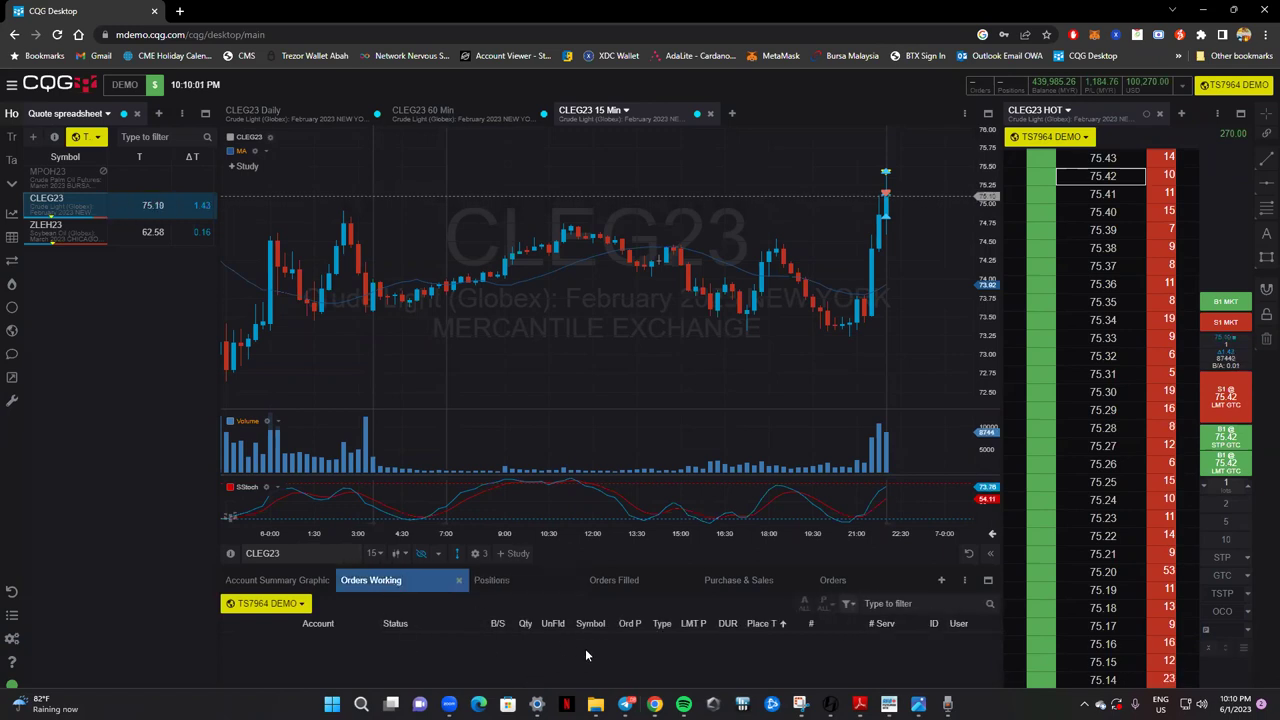
pyautogui.click(833, 580)
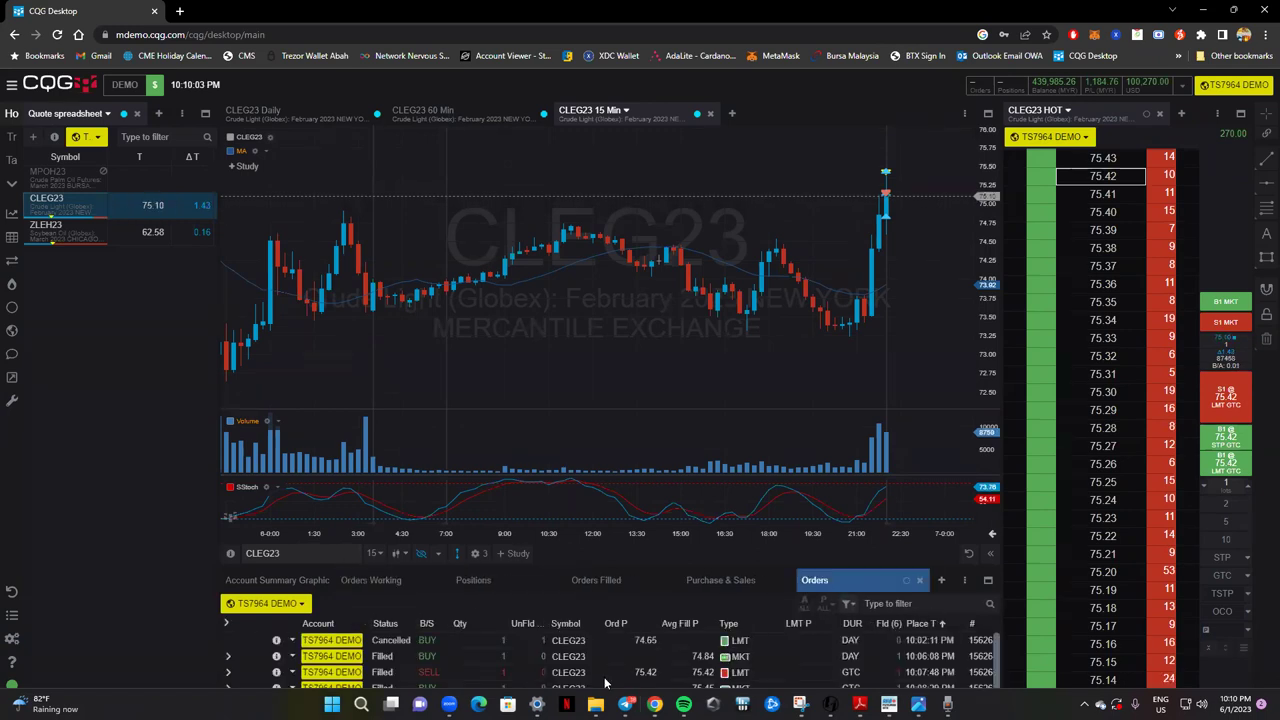
pyautogui.scroll(-1, 475, 680)
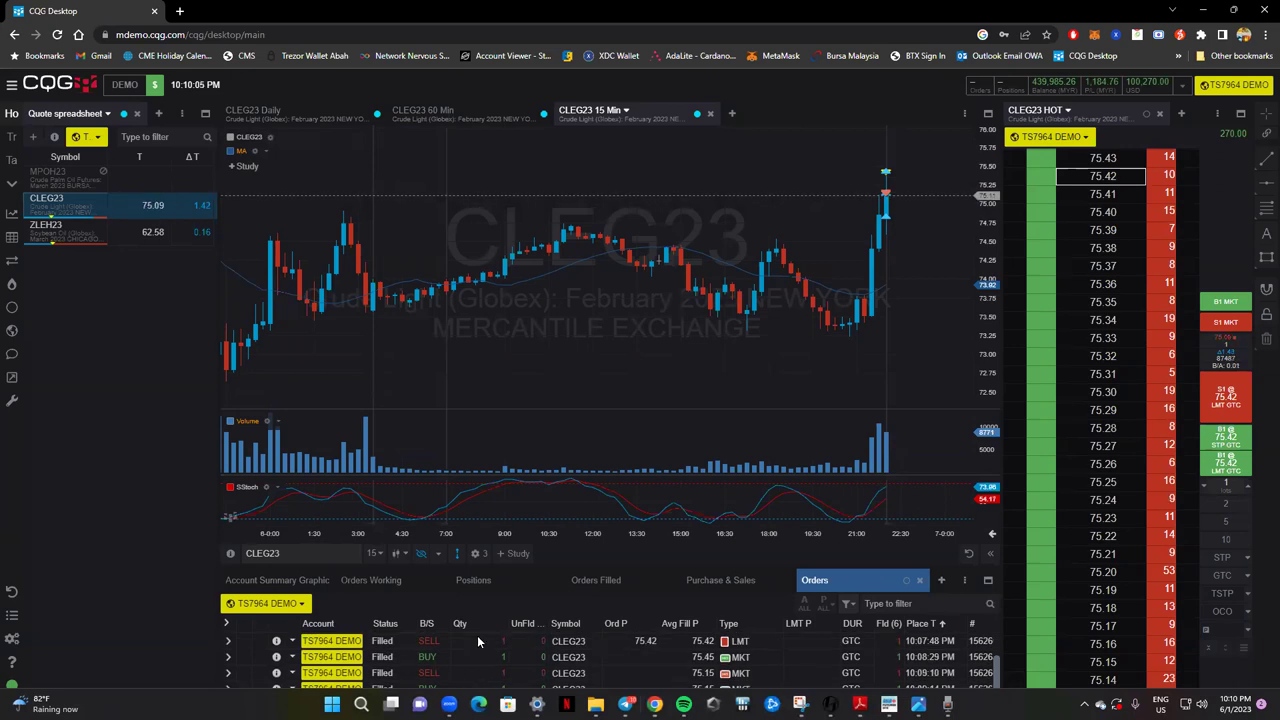
# Resize the workspace panes so the orders list is taller and the quote spreadsheet and HOT ticket are slightly wider.
pyautogui.moveTo(555, 565); pyautogui.dragTo(571, 486)
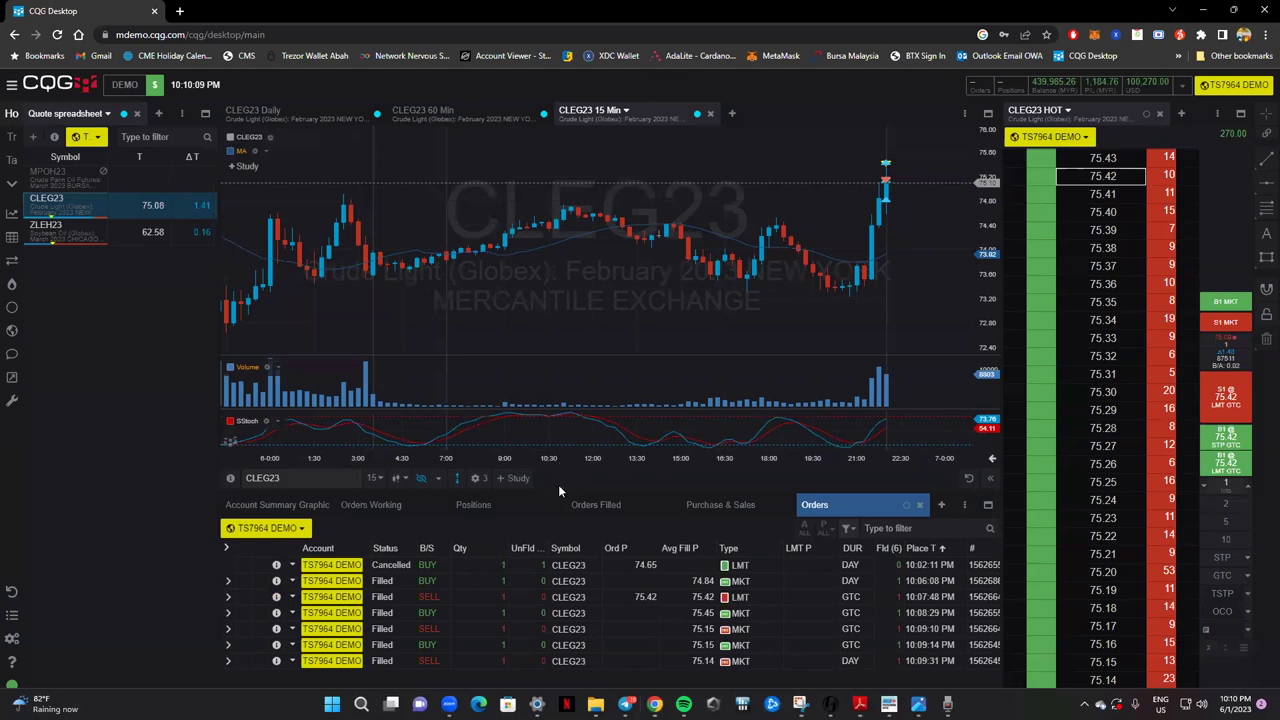
pyautogui.moveTo(570, 491); pyautogui.dragTo(572, 499)
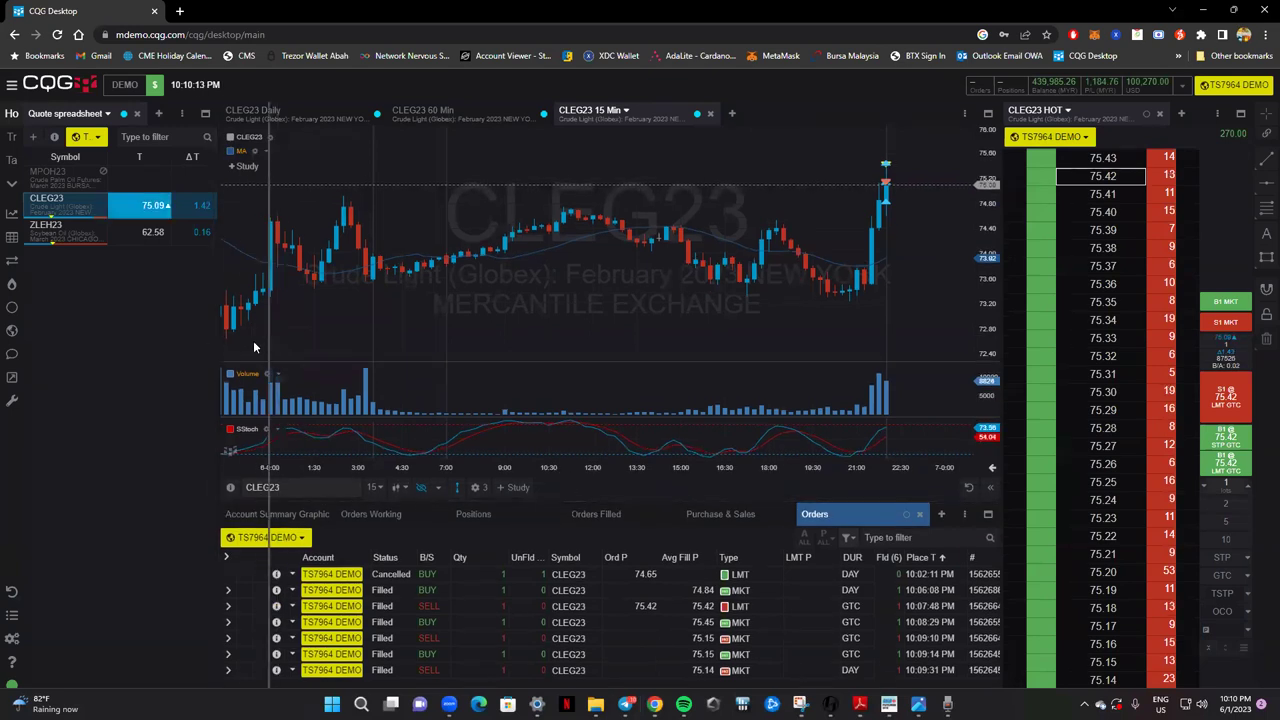
pyautogui.moveTo(220, 347); pyautogui.dragTo(223, 348)
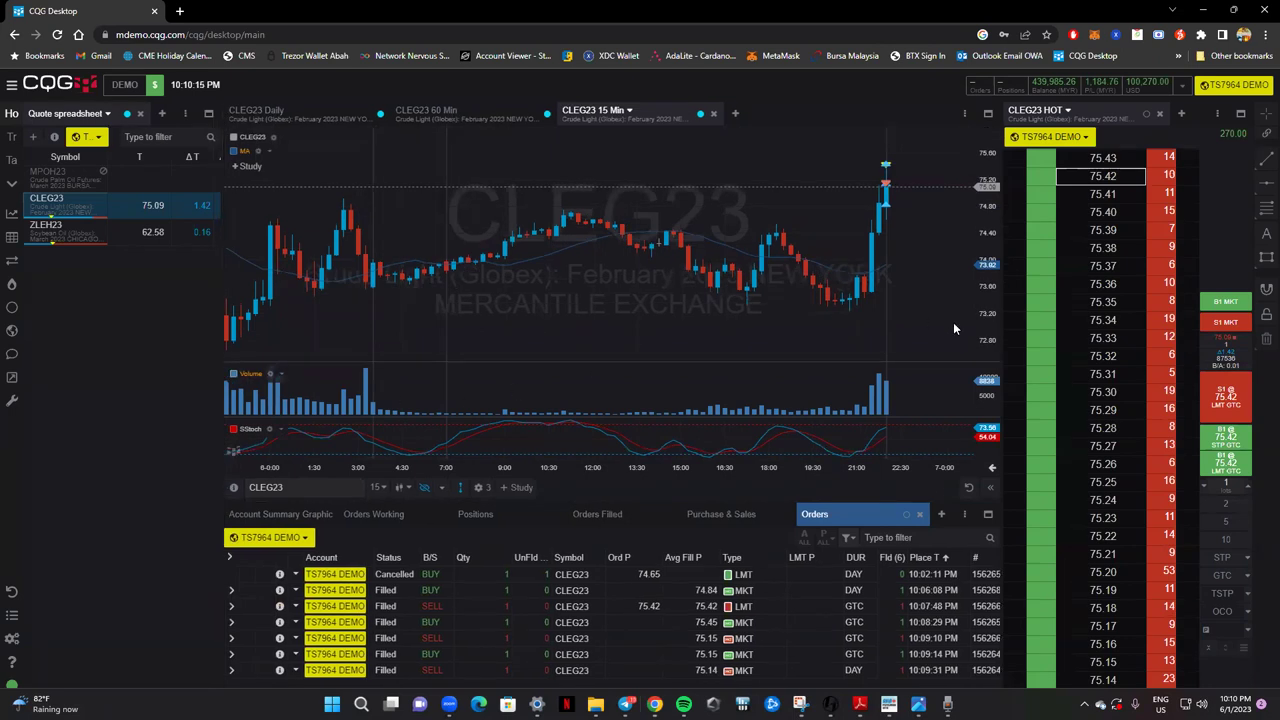
pyautogui.moveTo(1002, 306); pyautogui.dragTo(944, 320)
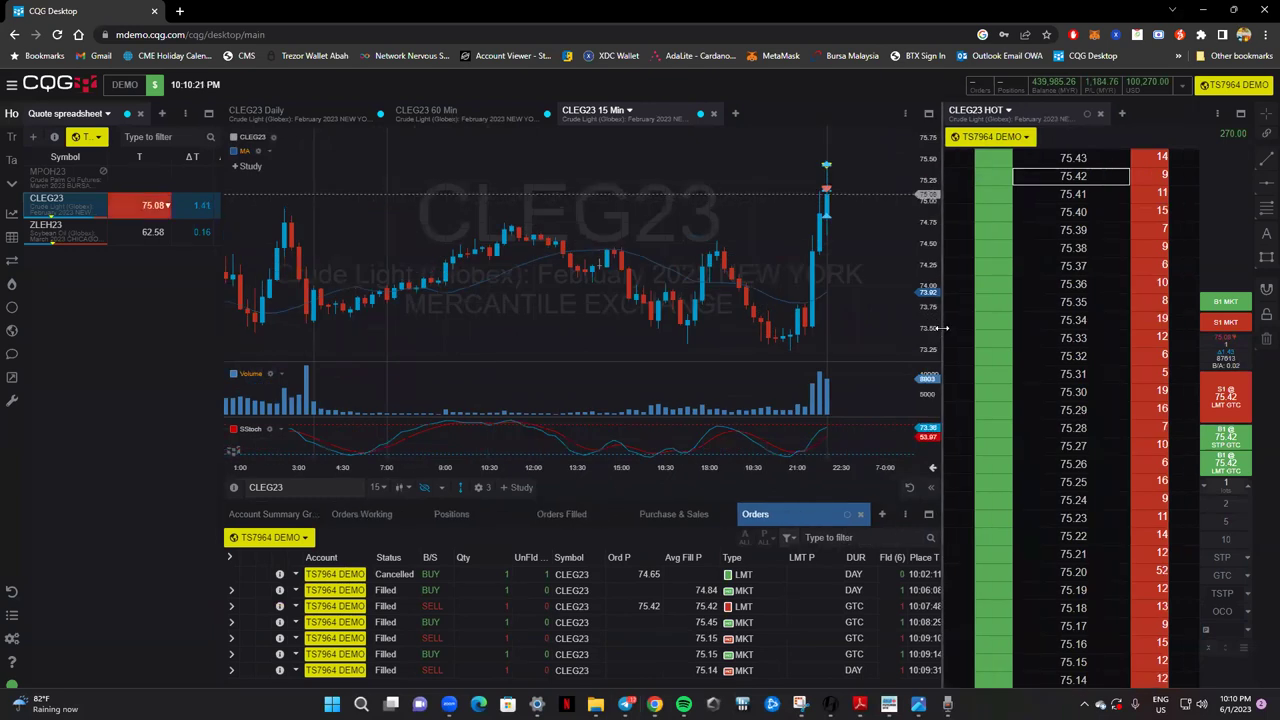
pyautogui.moveTo(943, 324); pyautogui.dragTo(951, 338)
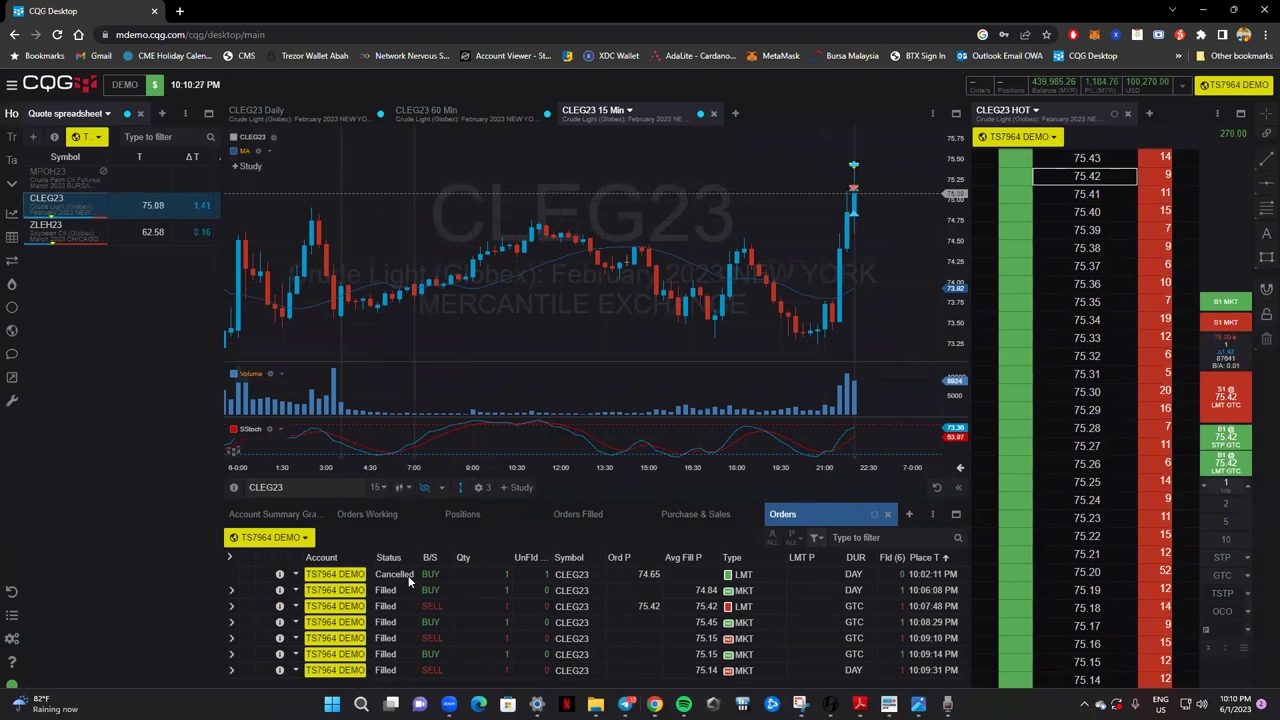
# Compare the working orders list with the open positions list.
pyautogui.click(370, 515)
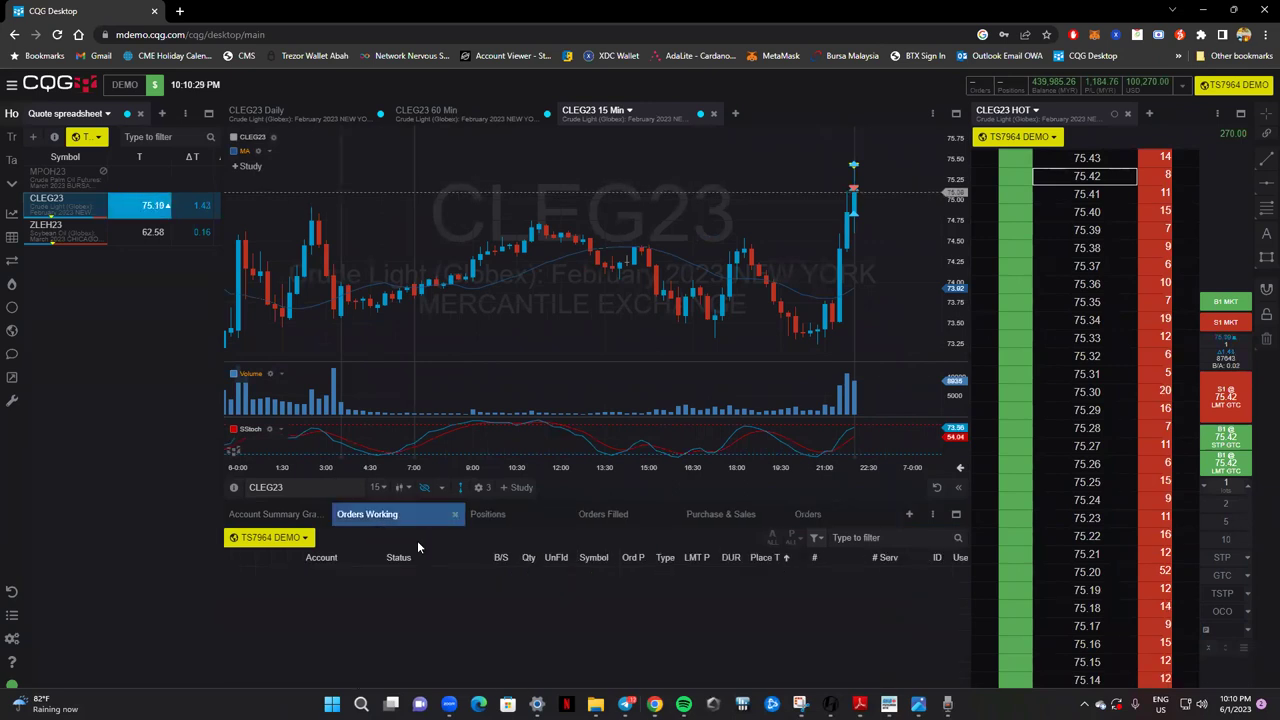
pyautogui.click(489, 516)
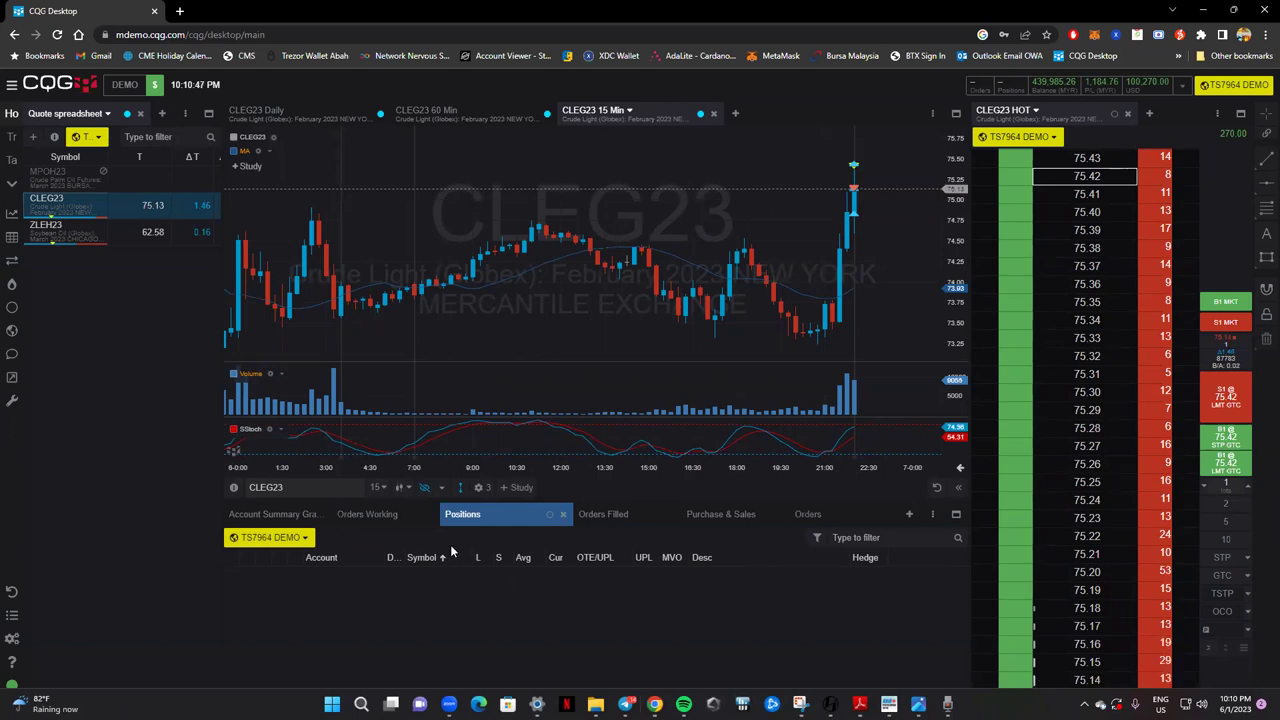
pyautogui.click(367, 516)
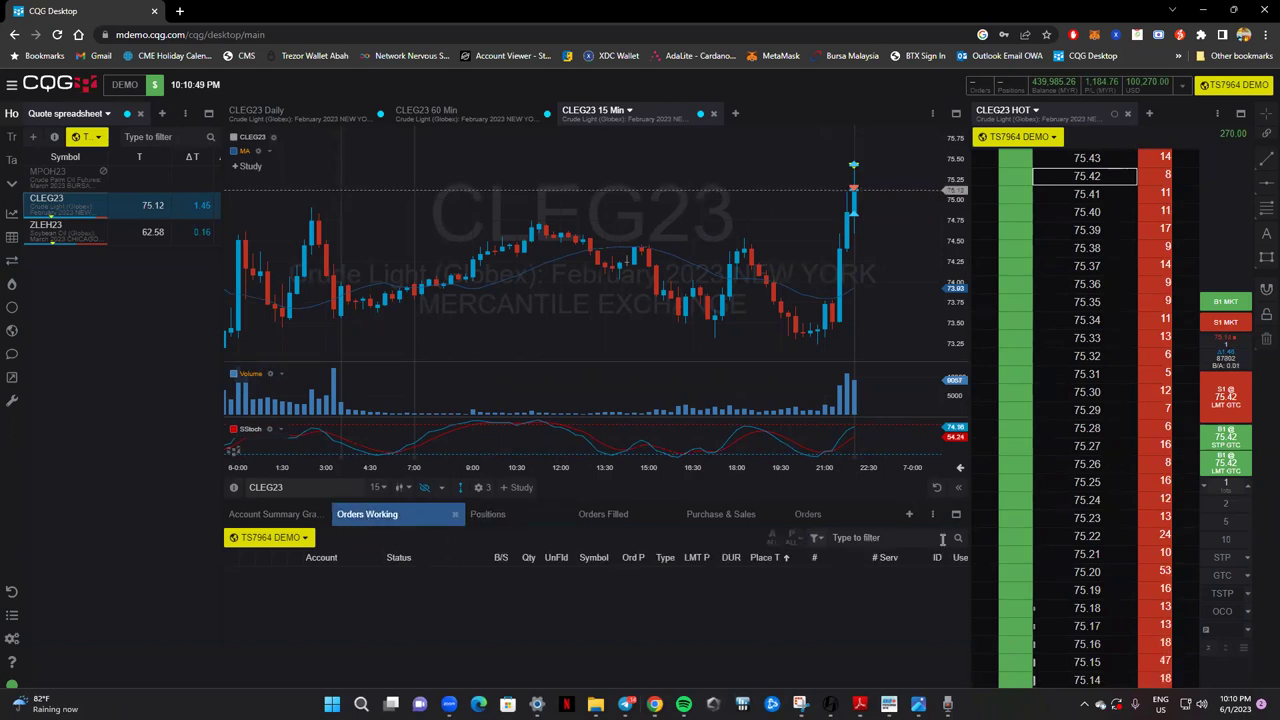
# Place a GTC limit order to sell 1 CLEG23 at 75.79 from the HOT ladder.
pyautogui.click(1061, 574)
pyautogui.scroll(10, 1079, 432)
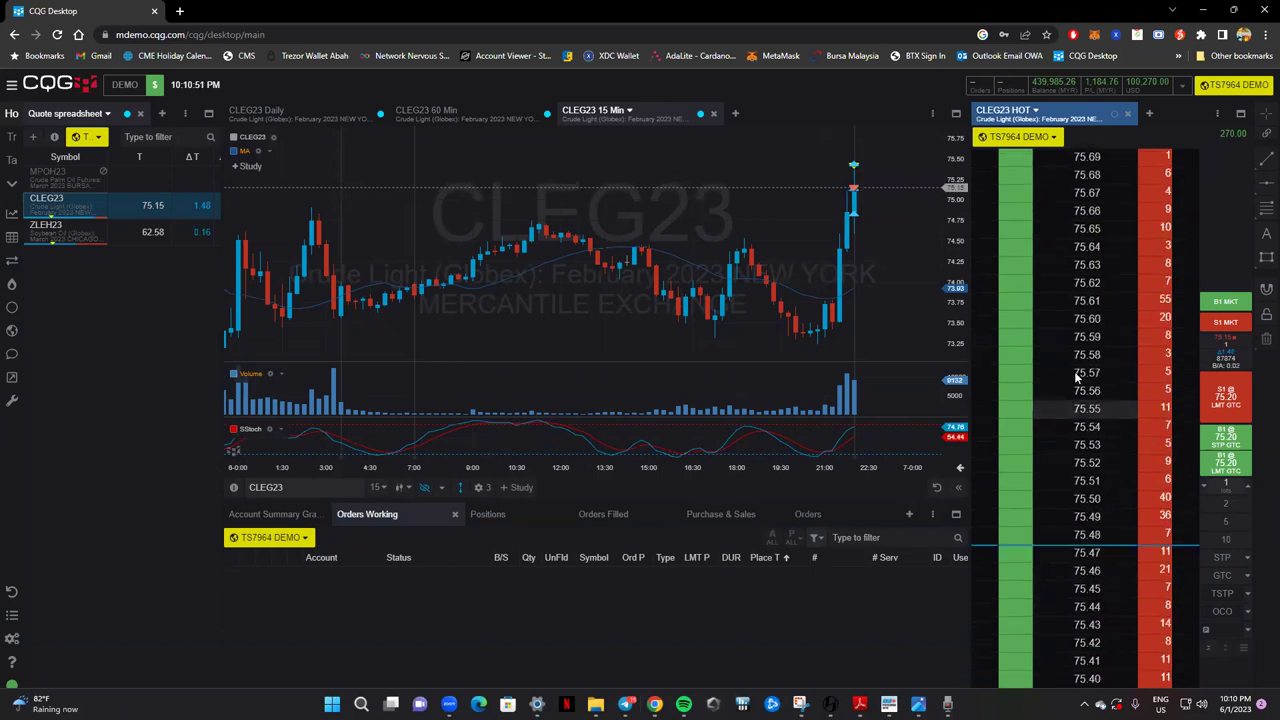
pyautogui.click(1066, 243)
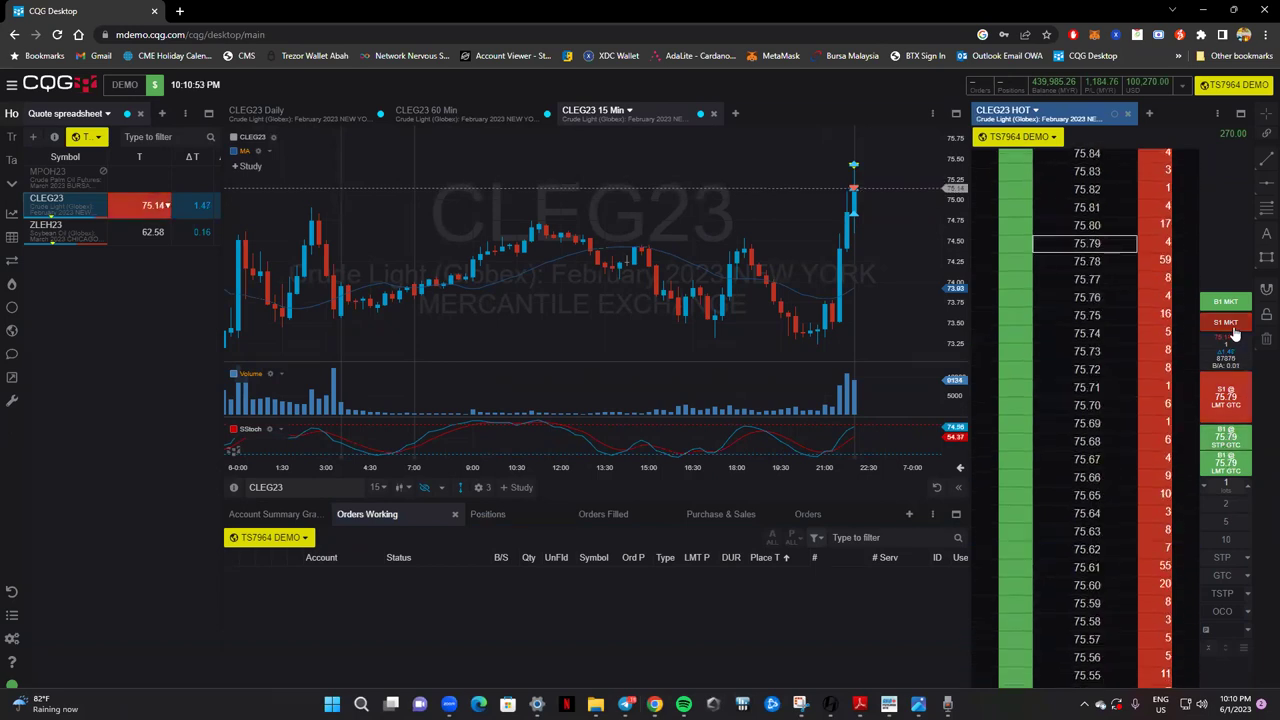
pyautogui.click(1226, 398)
pyautogui.click(700, 437)
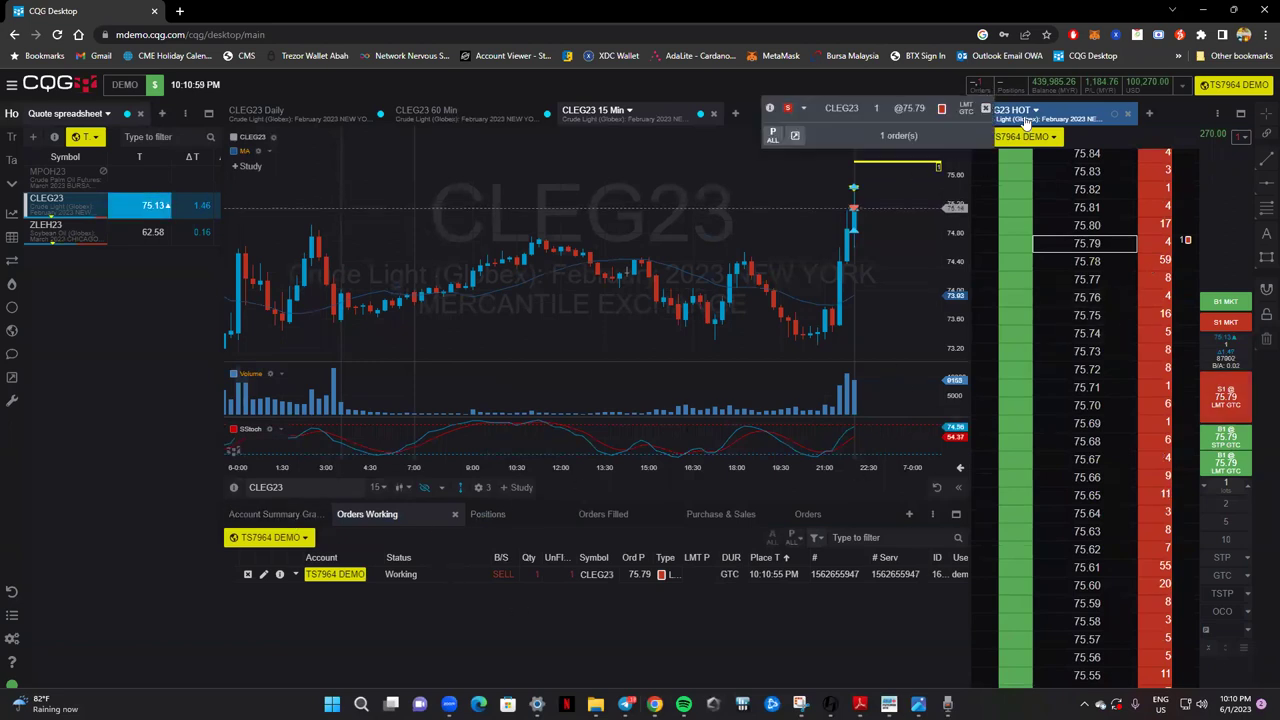
# Check the 75.79 sell order in the HOT ticket's order list and Orders Working, and browse the higher ladder prices.
pyautogui.moveTo(1247, 135)
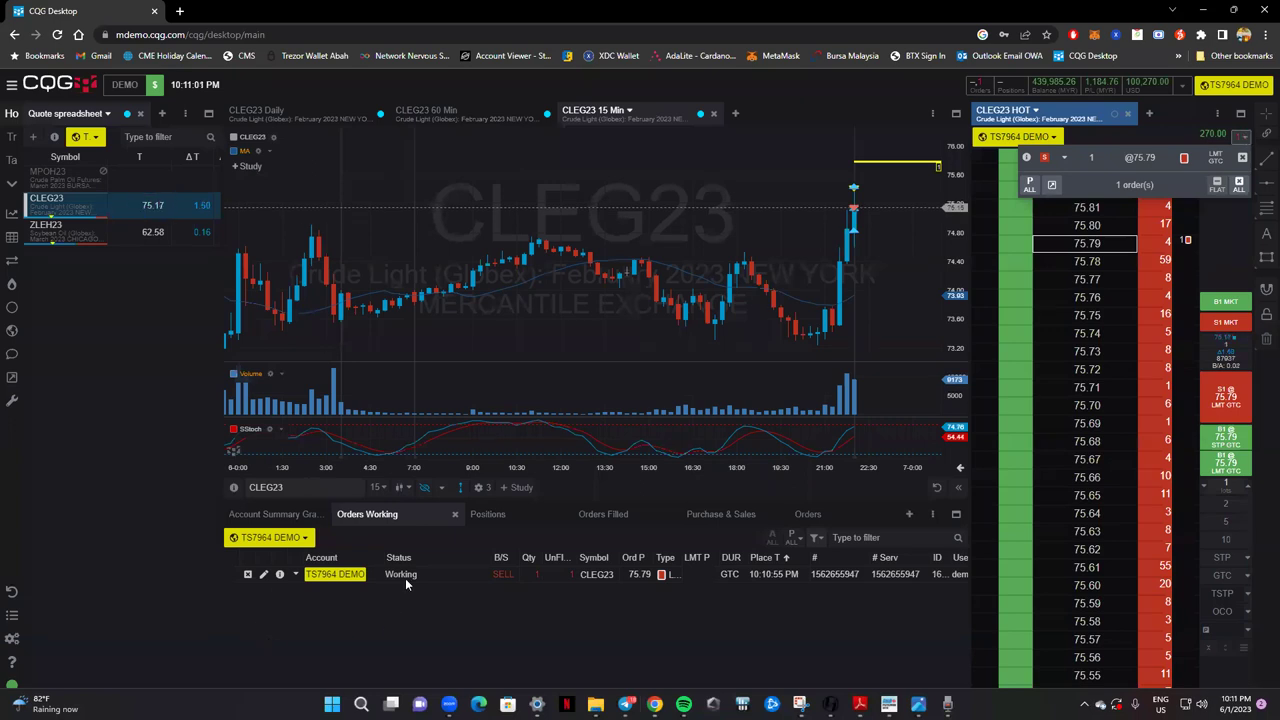
pyautogui.click(389, 648)
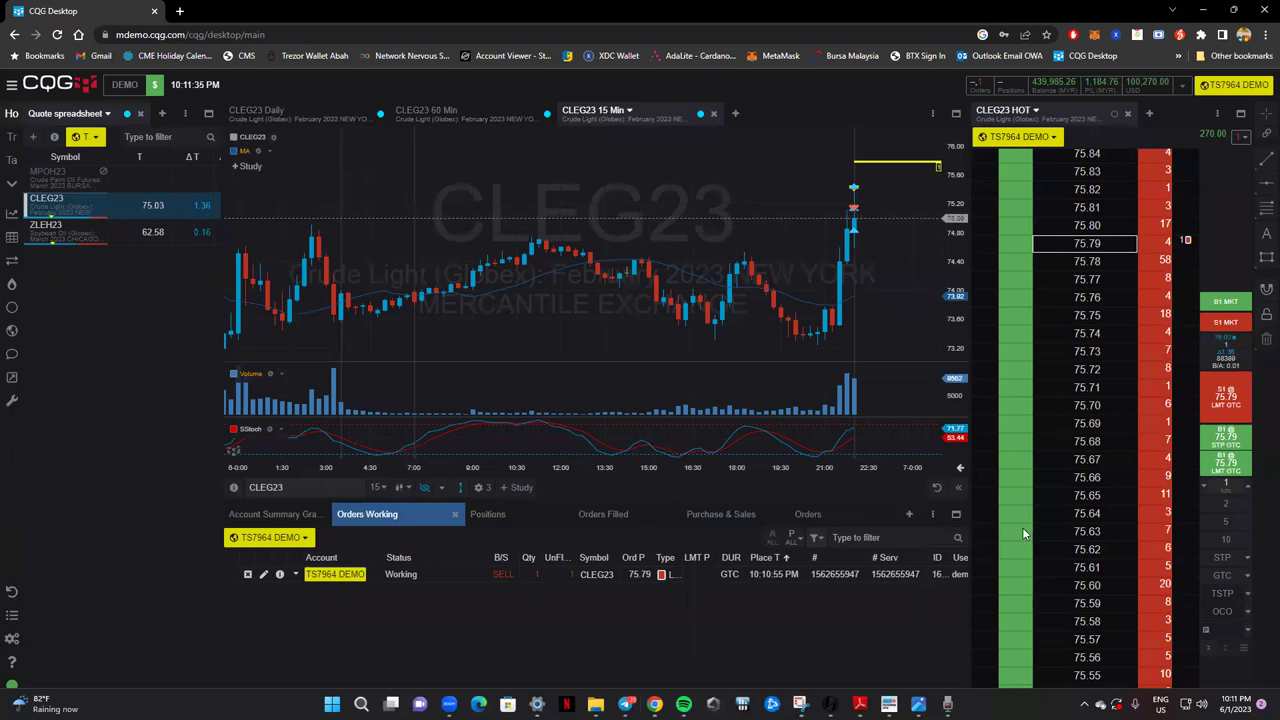
pyautogui.scroll(5, 1078, 467)
pyautogui.scroll(8, 1078, 467)
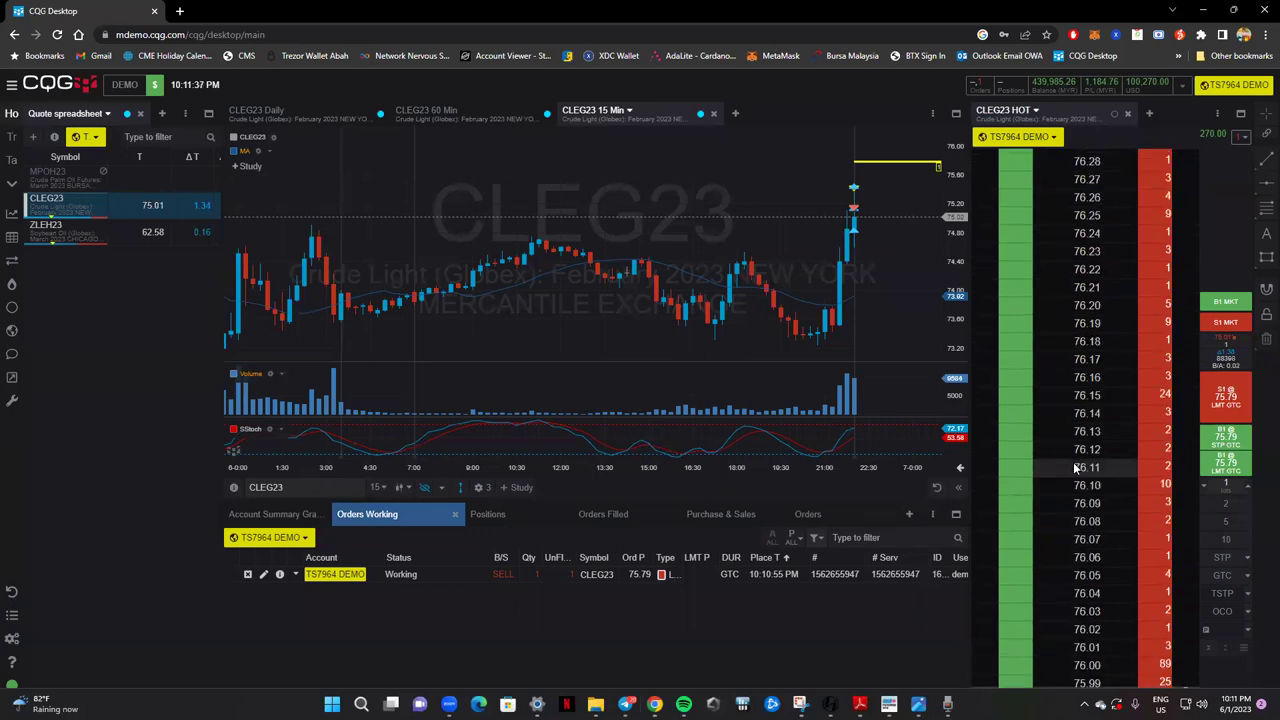
pyautogui.scroll(12, 1082, 352)
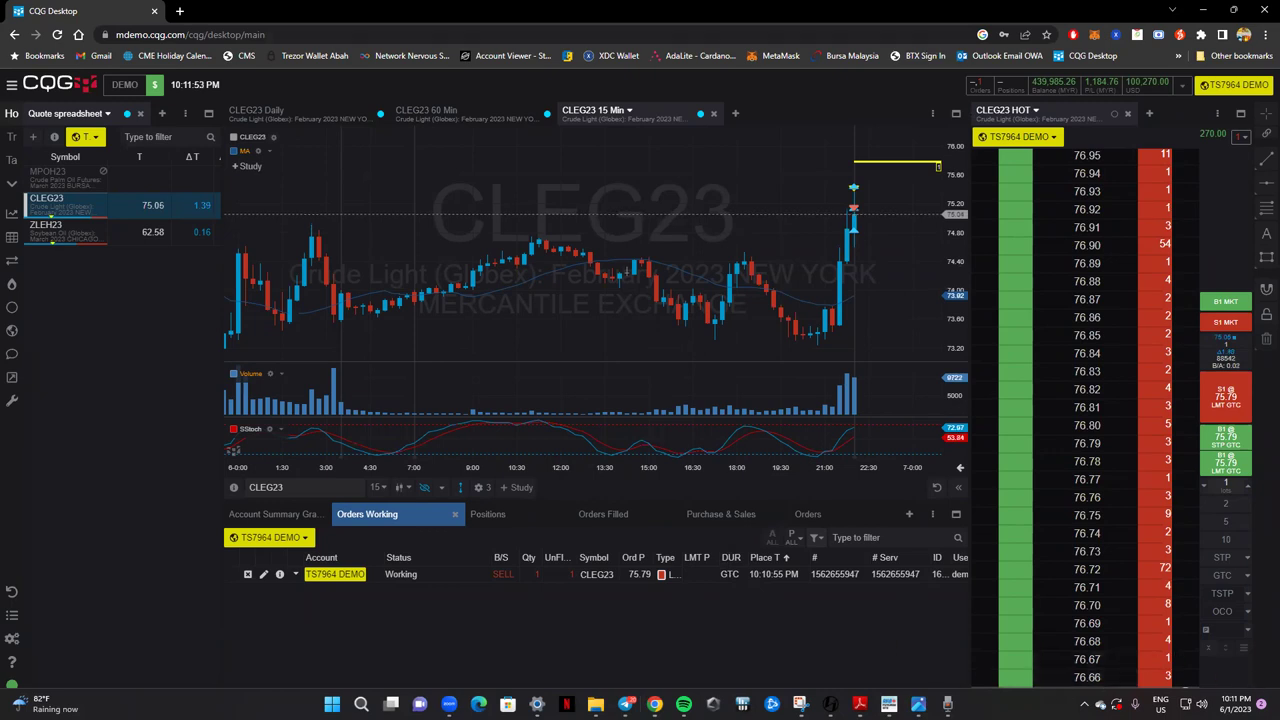
pyautogui.scroll(-2, 1155, 680)
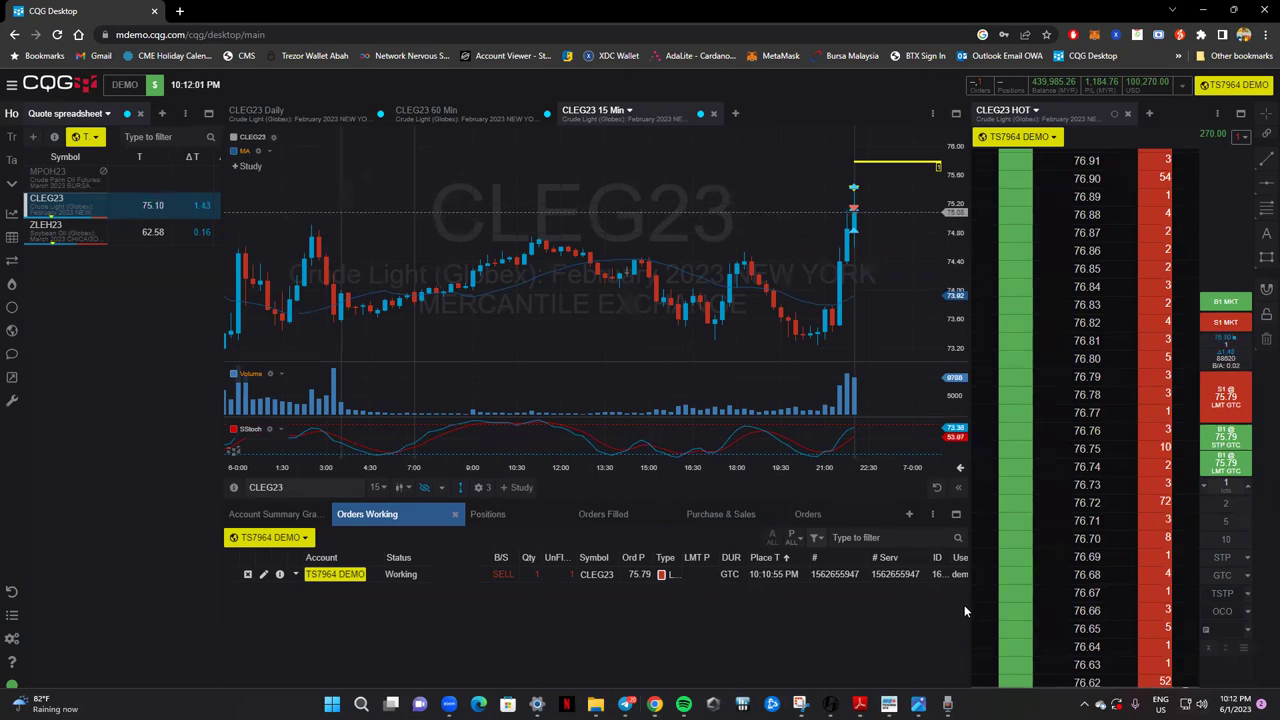
pyautogui.scroll(-5, 1173, 654)
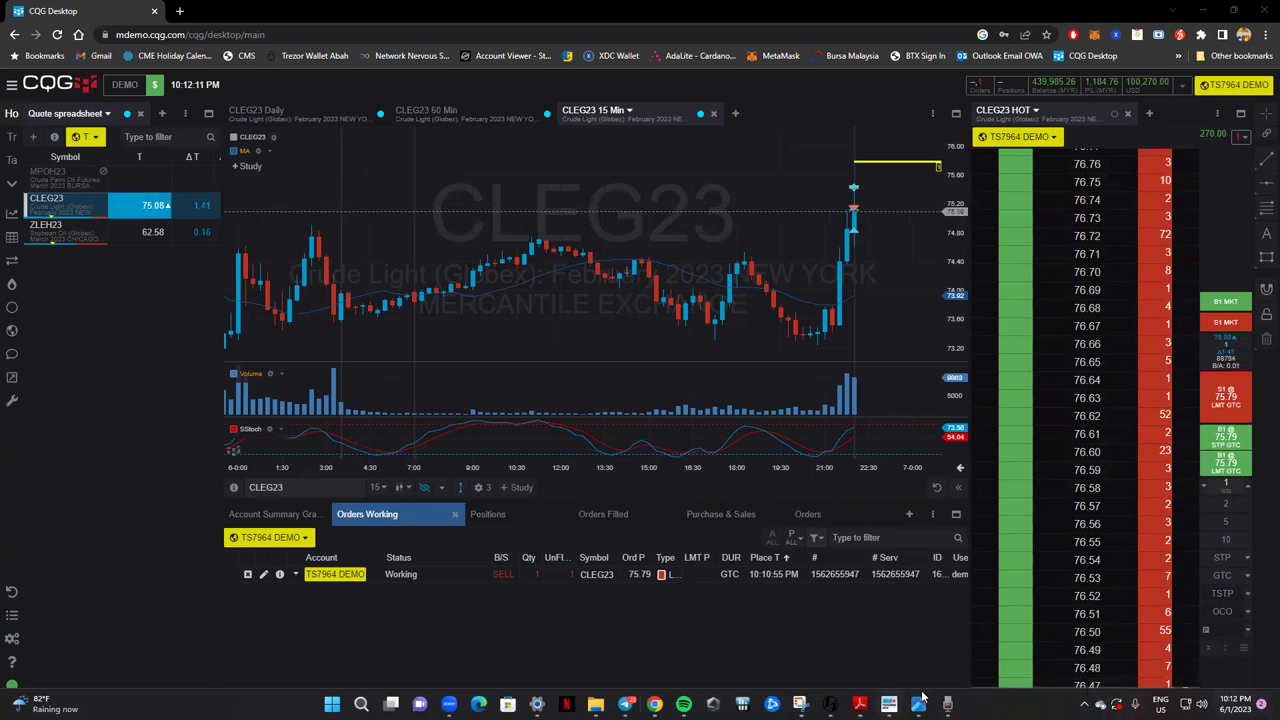
pyautogui.doubleClick(955, 6)
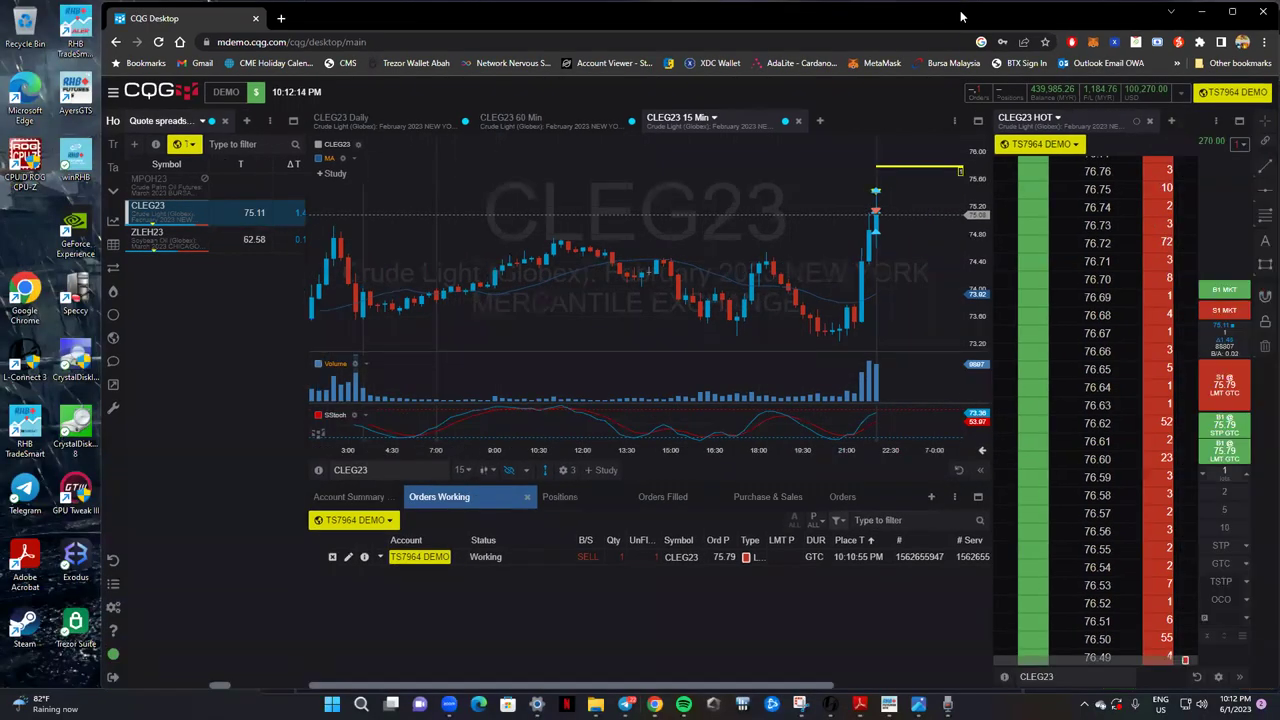
pyautogui.doubleClick(960, 16)
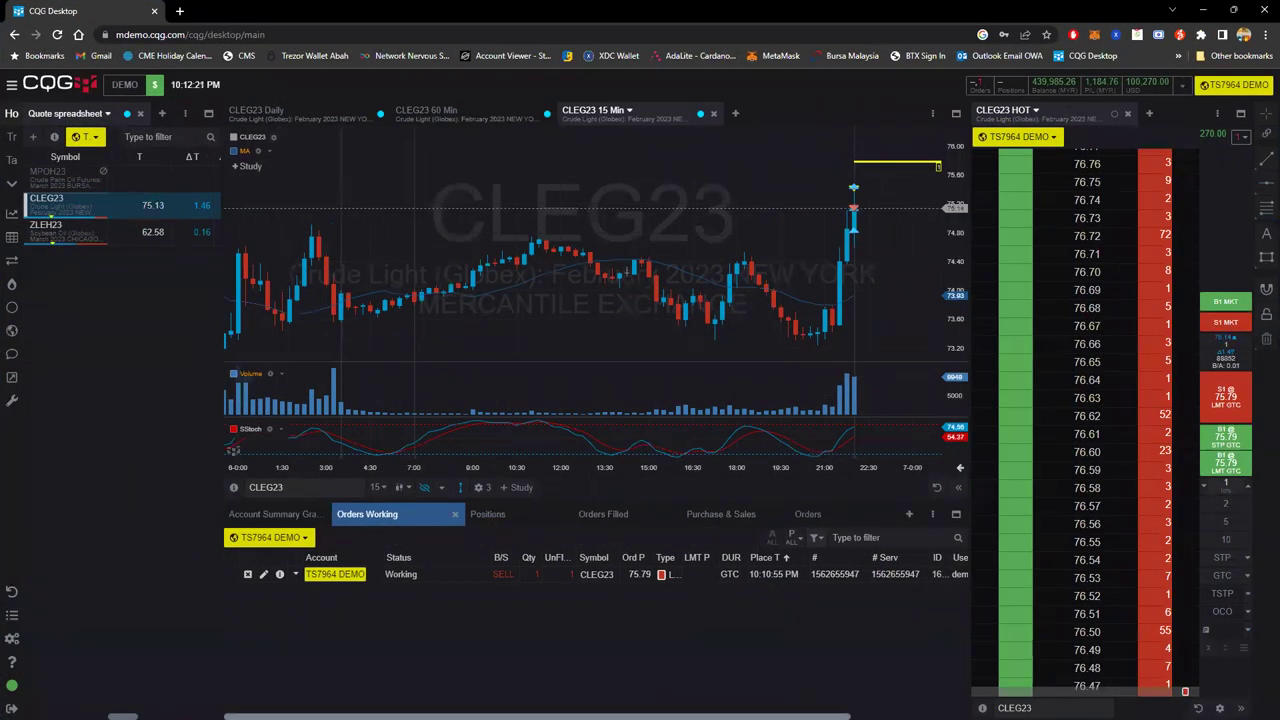
pyautogui.doubleClick(956, 10)
pyautogui.moveTo(950, 17); pyautogui.dragTo(942, 20)
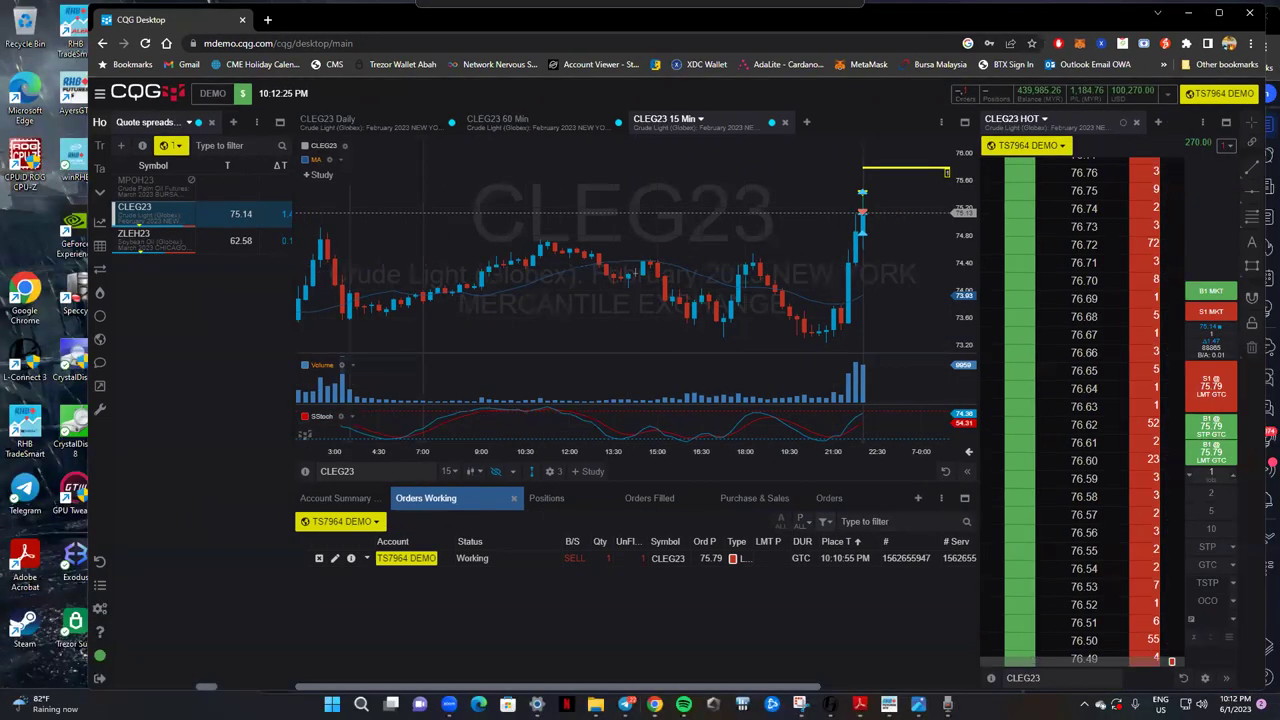
pyautogui.doubleClick(981, 17)
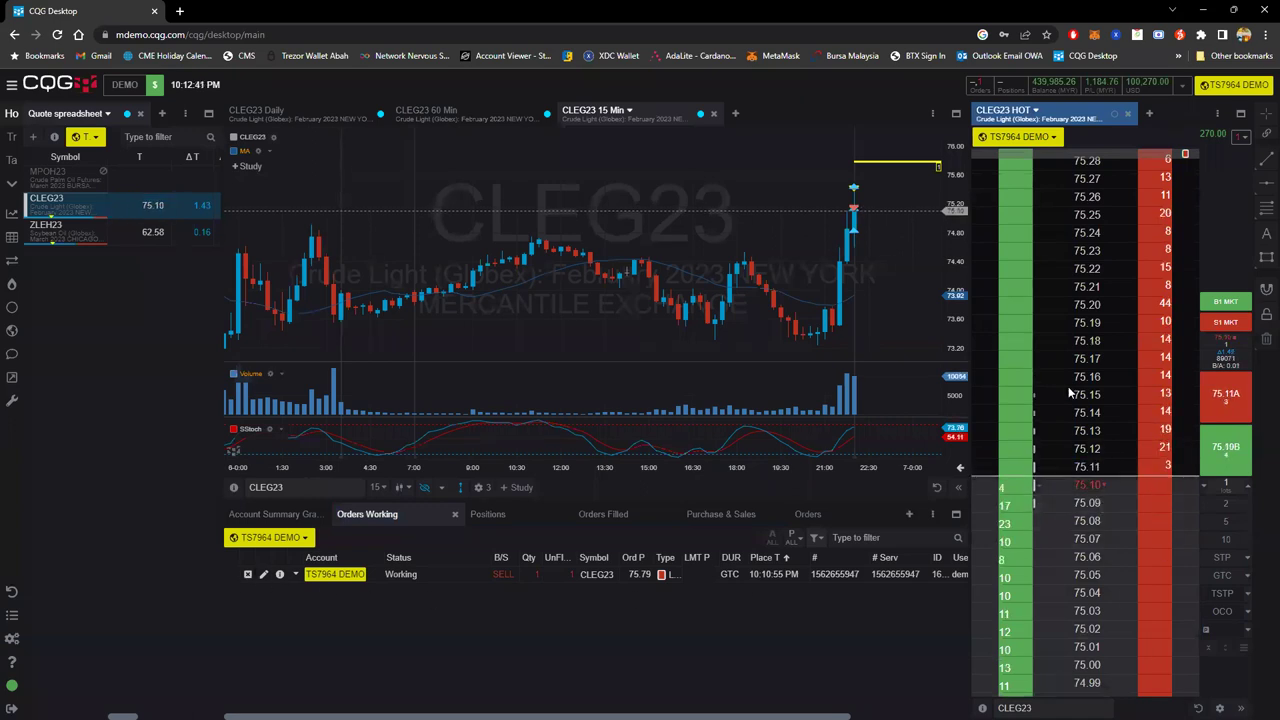
pyautogui.click(1238, 136)
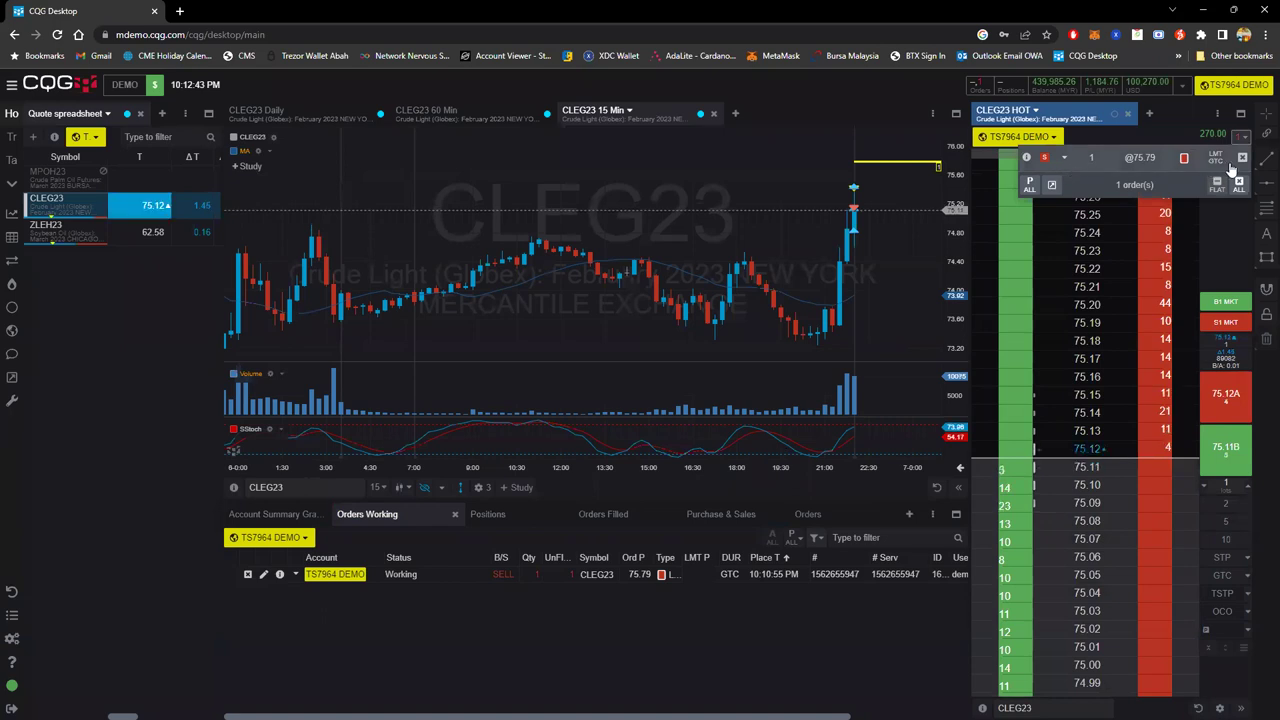
pyautogui.click(1241, 158)
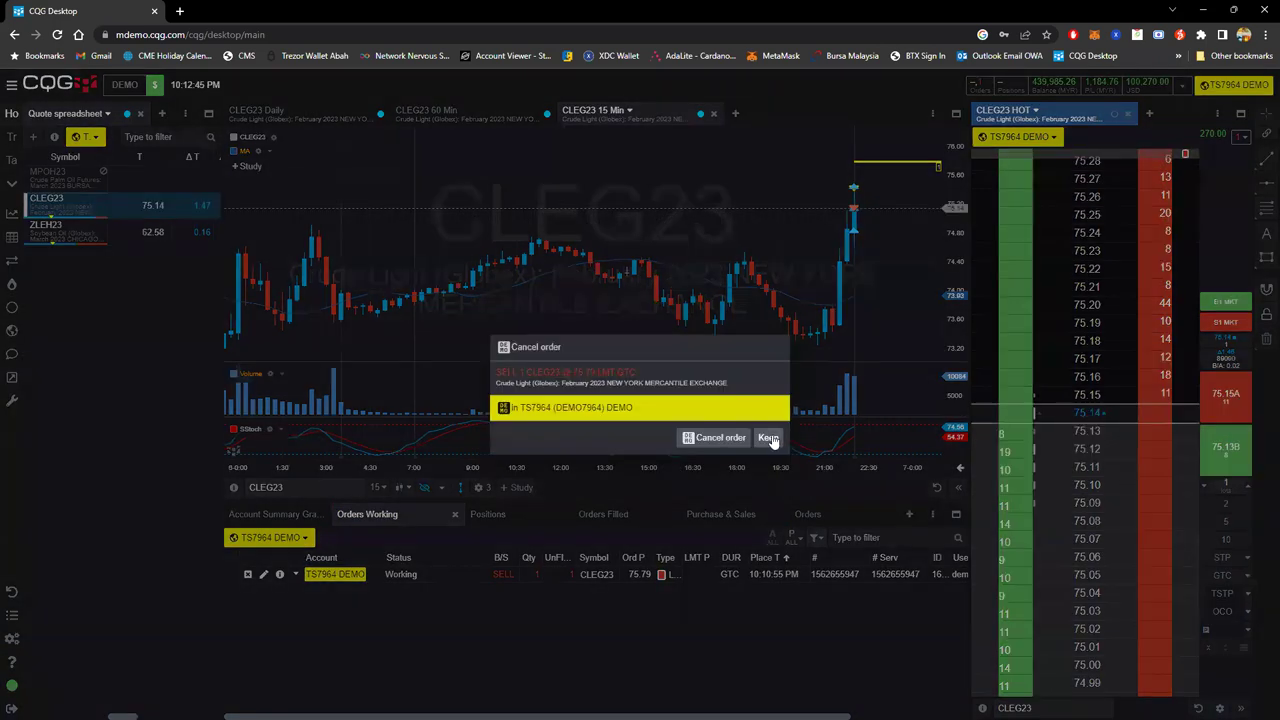
pyautogui.click(769, 438)
# Cancel the working 75.79 CLEG23 sell order from the Orders Working list.
pyautogui.click(986, 110)
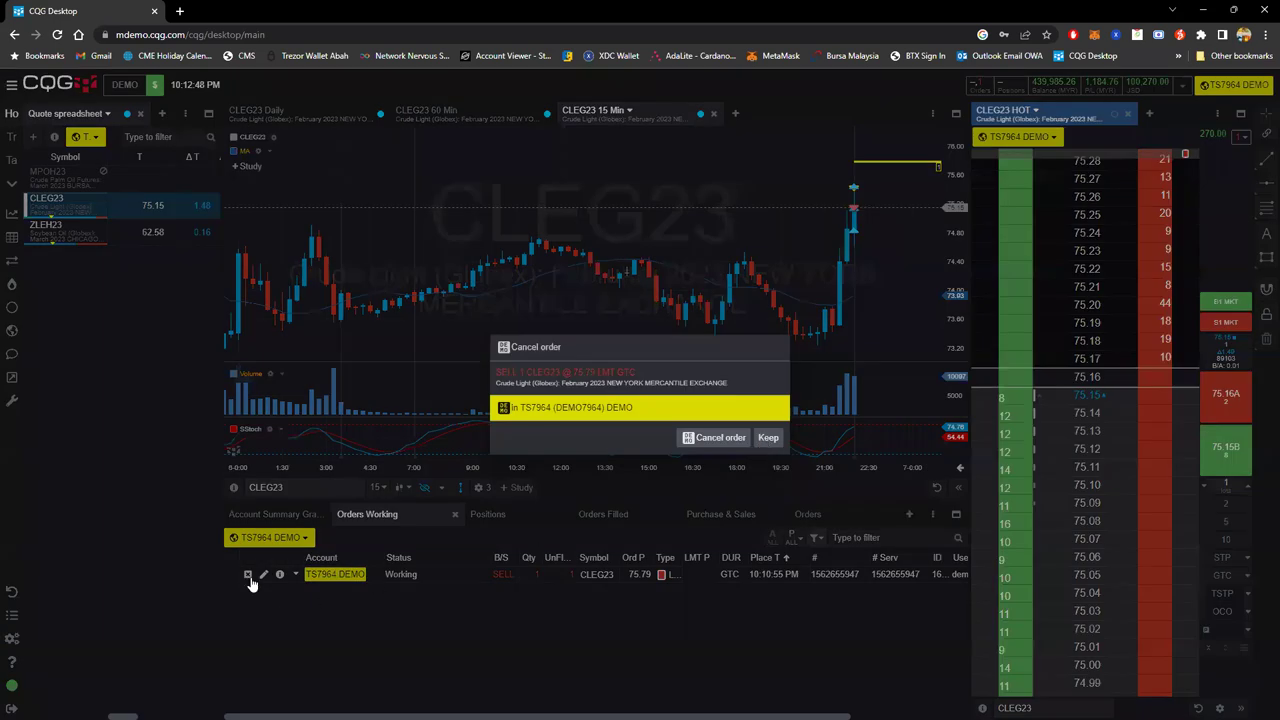
pyautogui.click(306, 578)
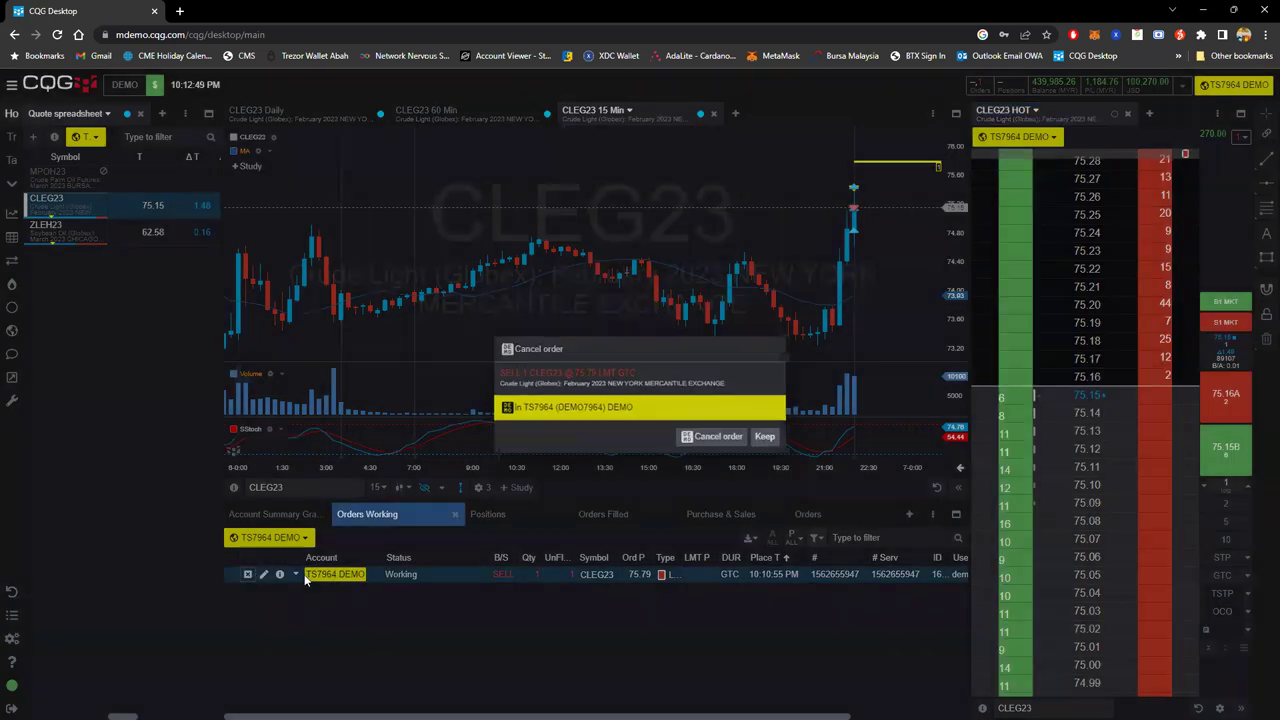
pyautogui.click(729, 440)
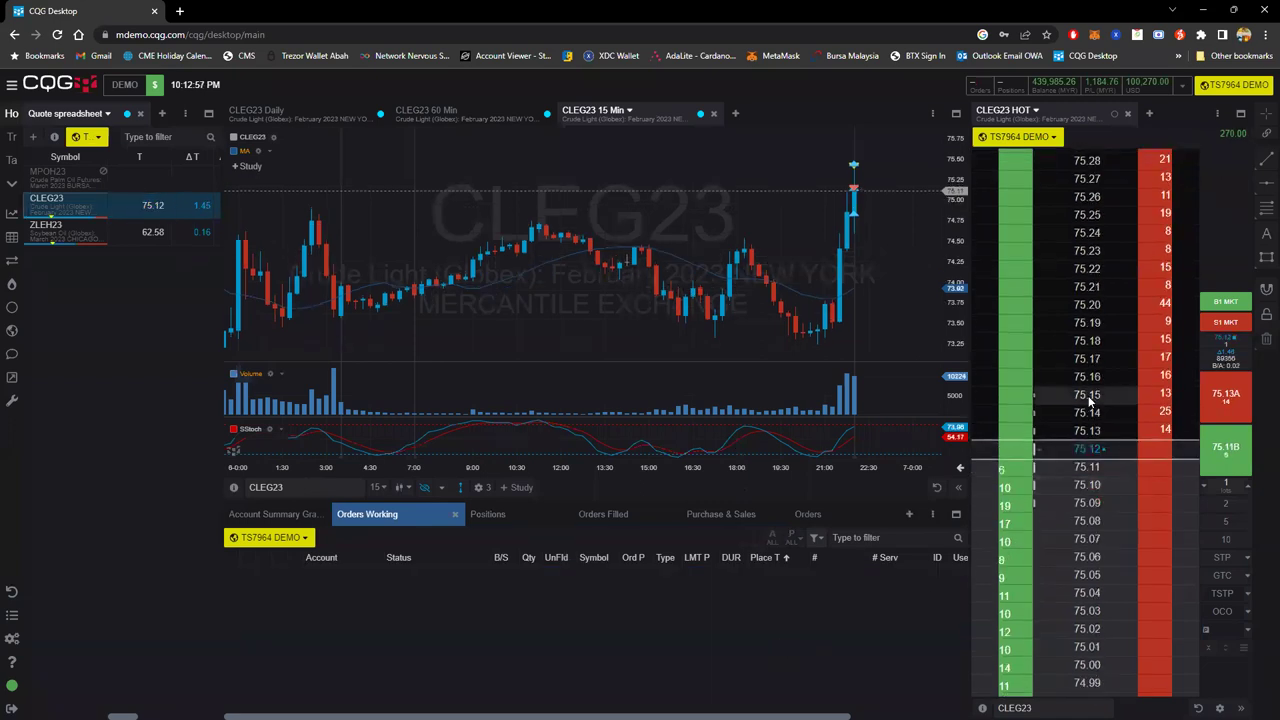
# Place a GTC limit order to buy 1 CLEG23 at 74.91 from the HOT ladder.
pyautogui.scroll(3, 1087, 452)
pyautogui.scroll(-7, 1087, 452)
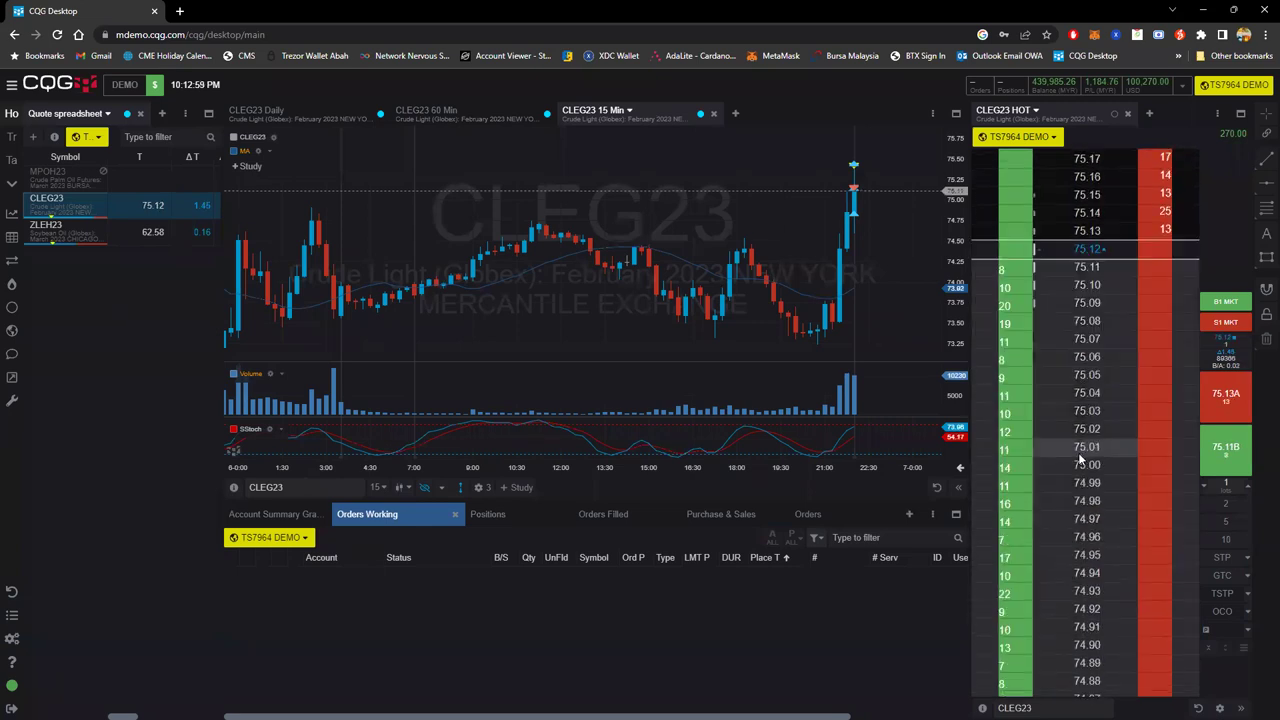
pyautogui.click(1085, 560)
pyautogui.click(1222, 468)
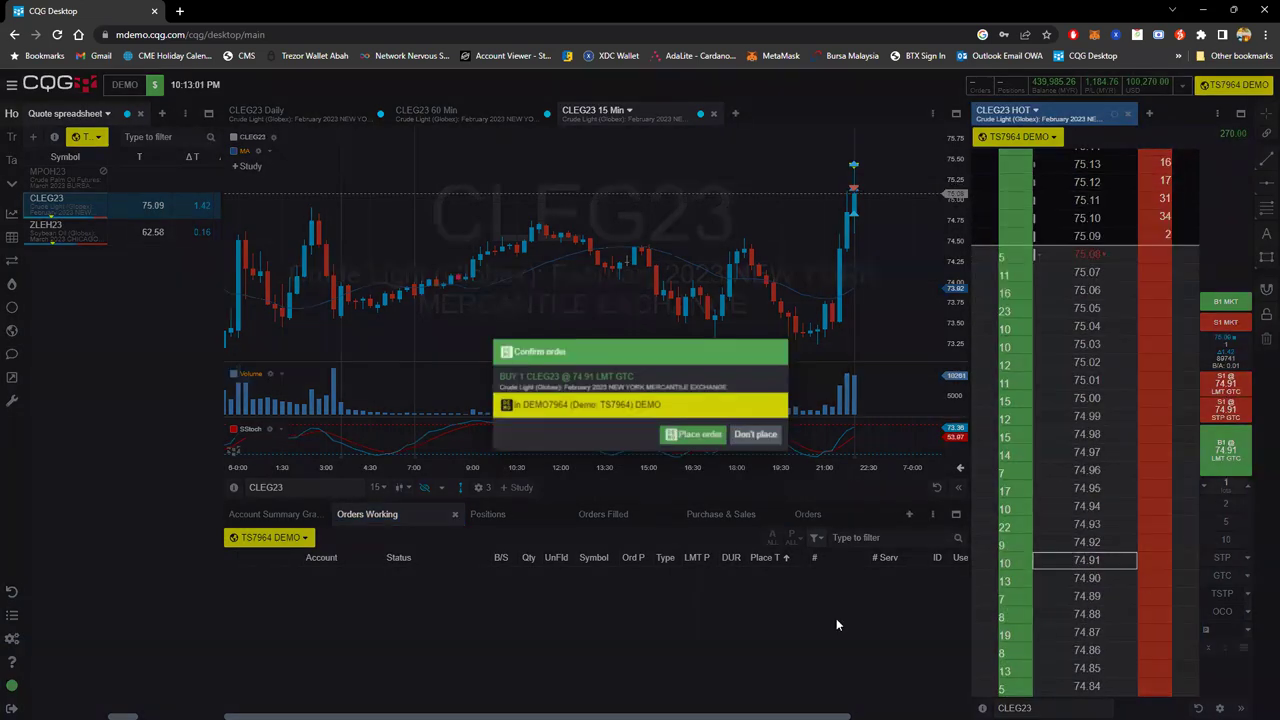
pyautogui.press('Return')
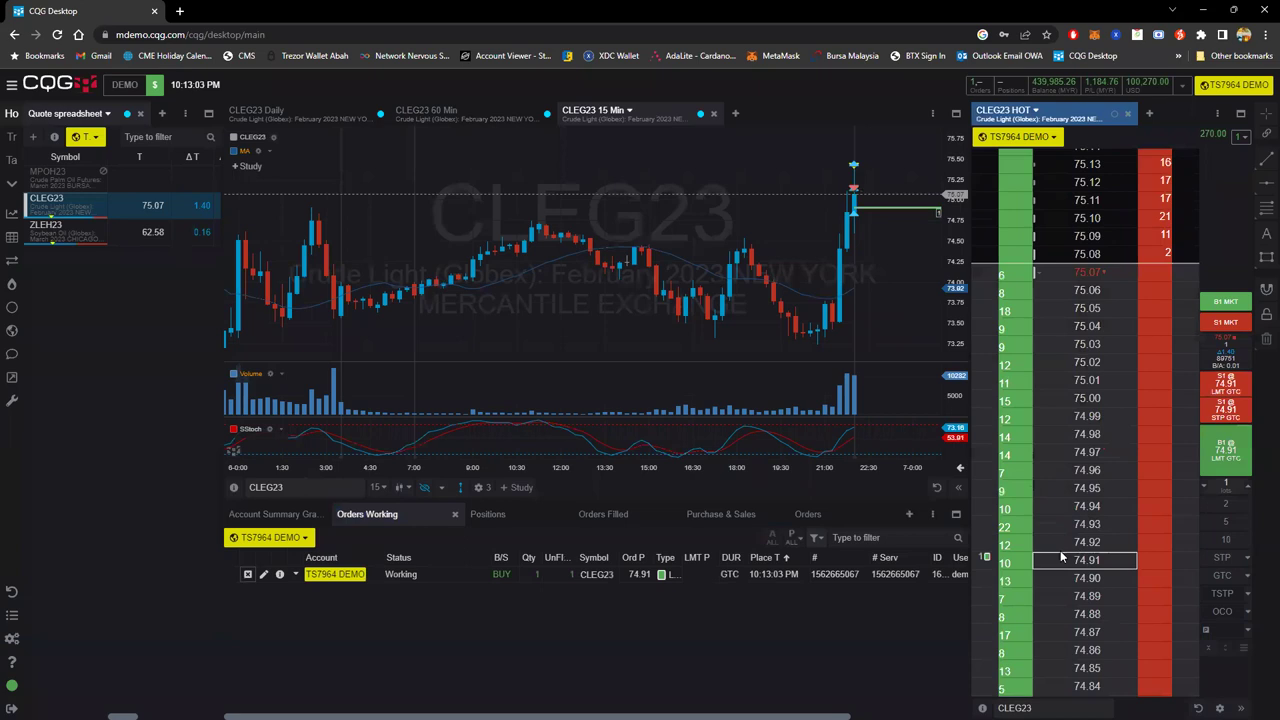
# Move the working buy order along the HOT ladder to 74.96, to 74.85 and finally to 74.81, accepting each modification.
pyautogui.moveTo(990, 557); pyautogui.dragTo(985, 472)
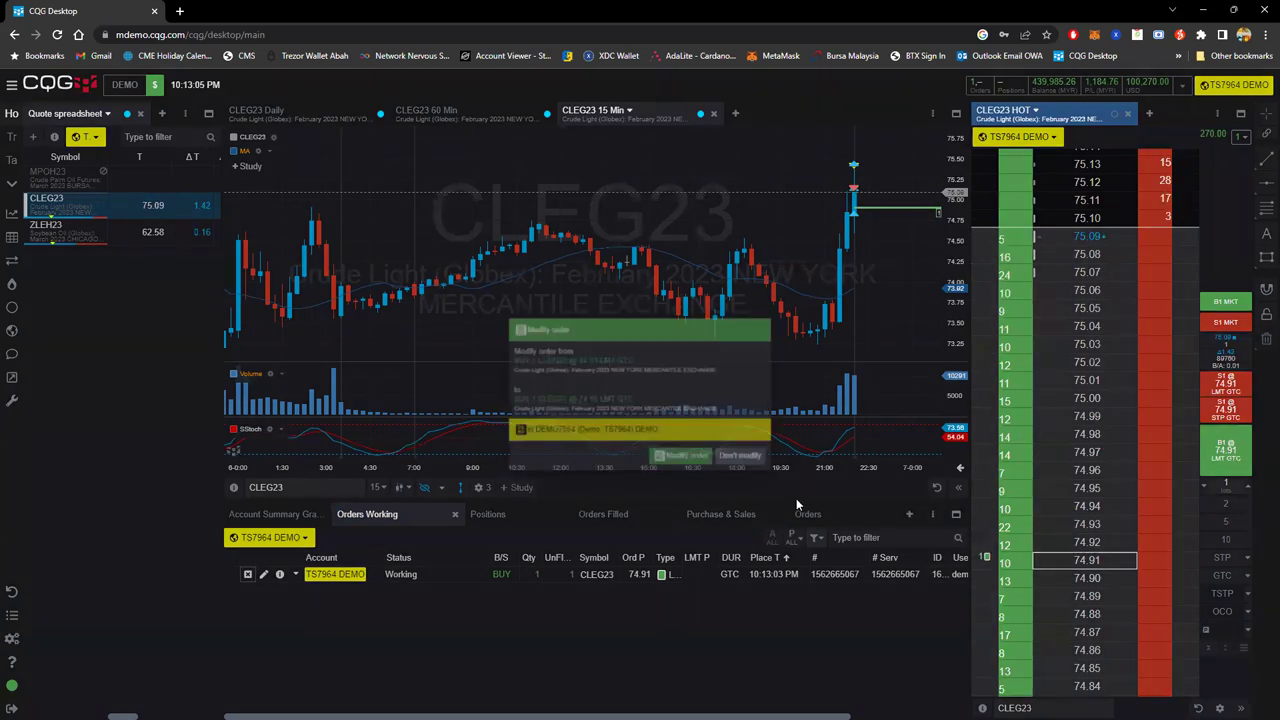
pyautogui.click(728, 456)
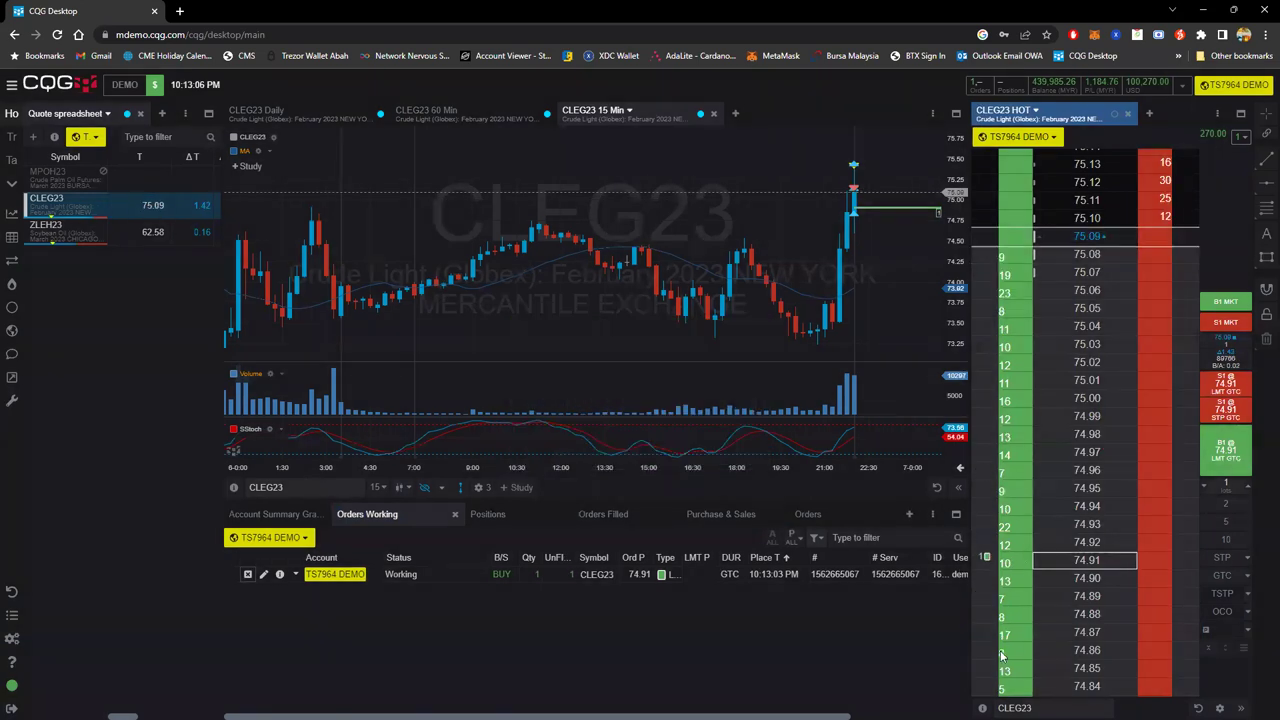
pyautogui.moveTo(985, 557); pyautogui.dragTo(985, 466)
pyautogui.click(686, 464)
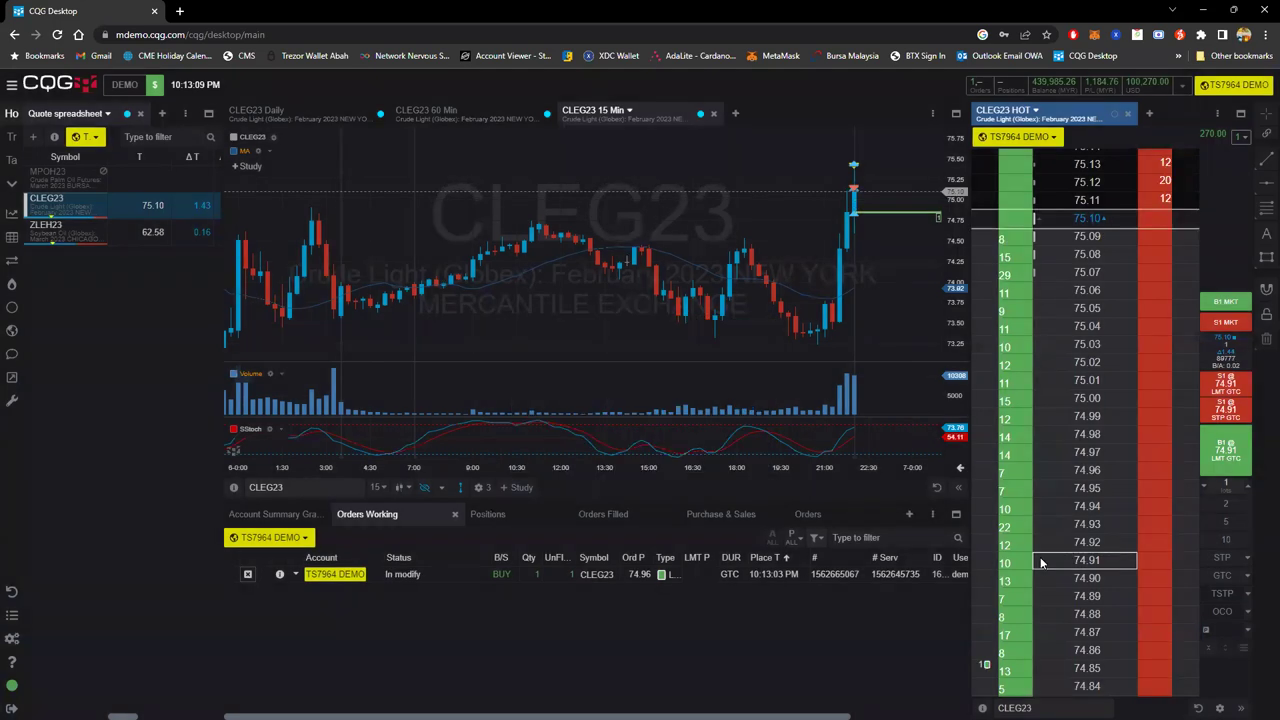
pyautogui.scroll(-4, 999, 467)
pyautogui.moveTo(999, 467); pyautogui.dragTo(999, 540)
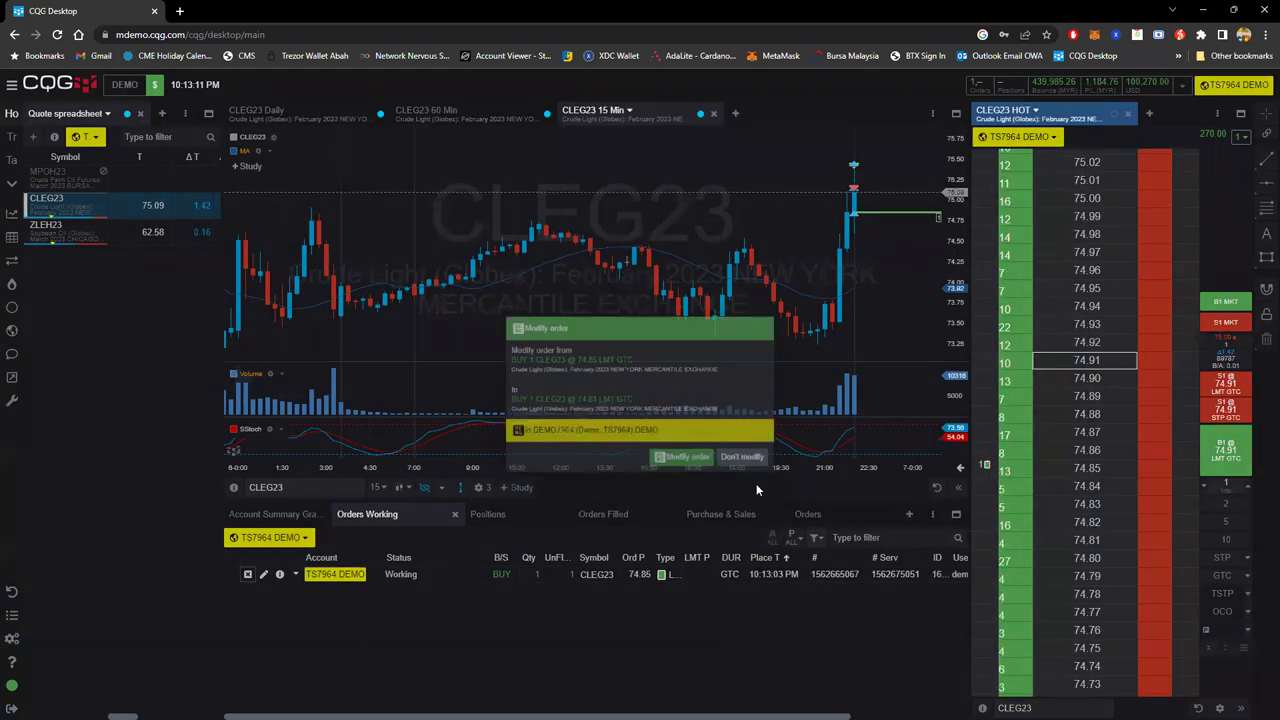
pyautogui.press('Return')
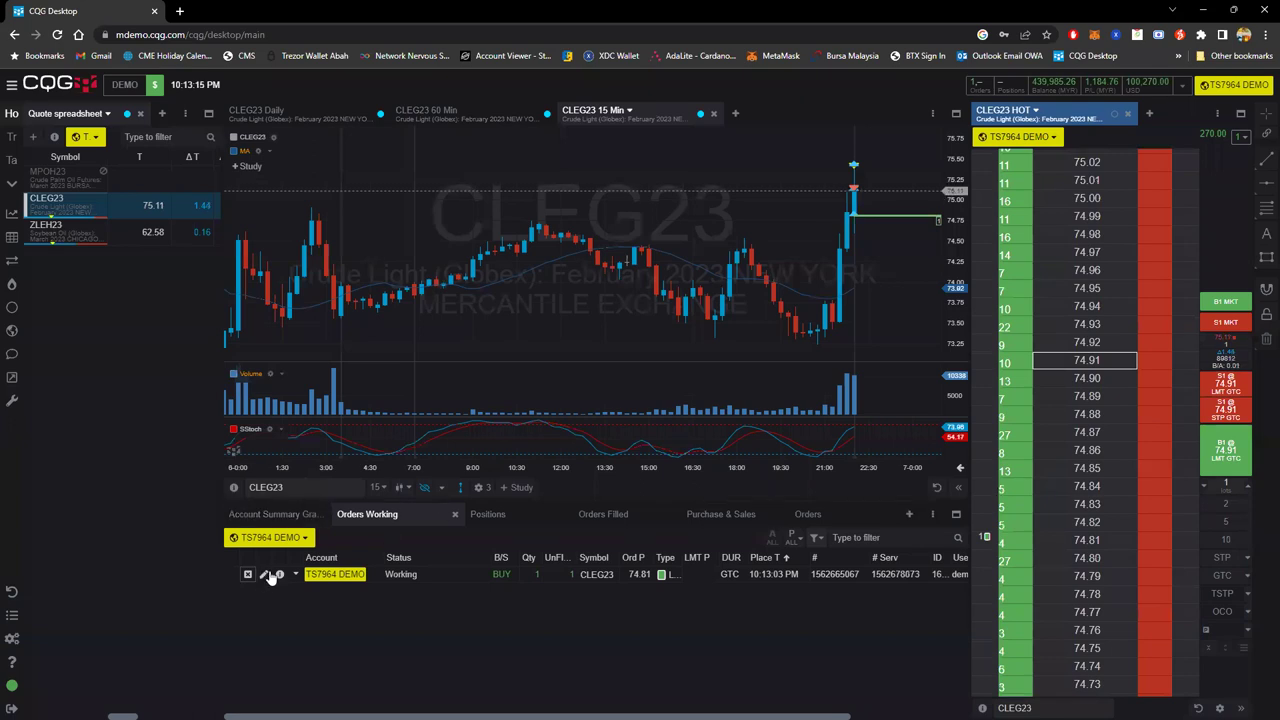
# Modify the working CLEG23 buy order from the Orders Working list, setting its limit price to 74.70.
pyautogui.click(264, 575)
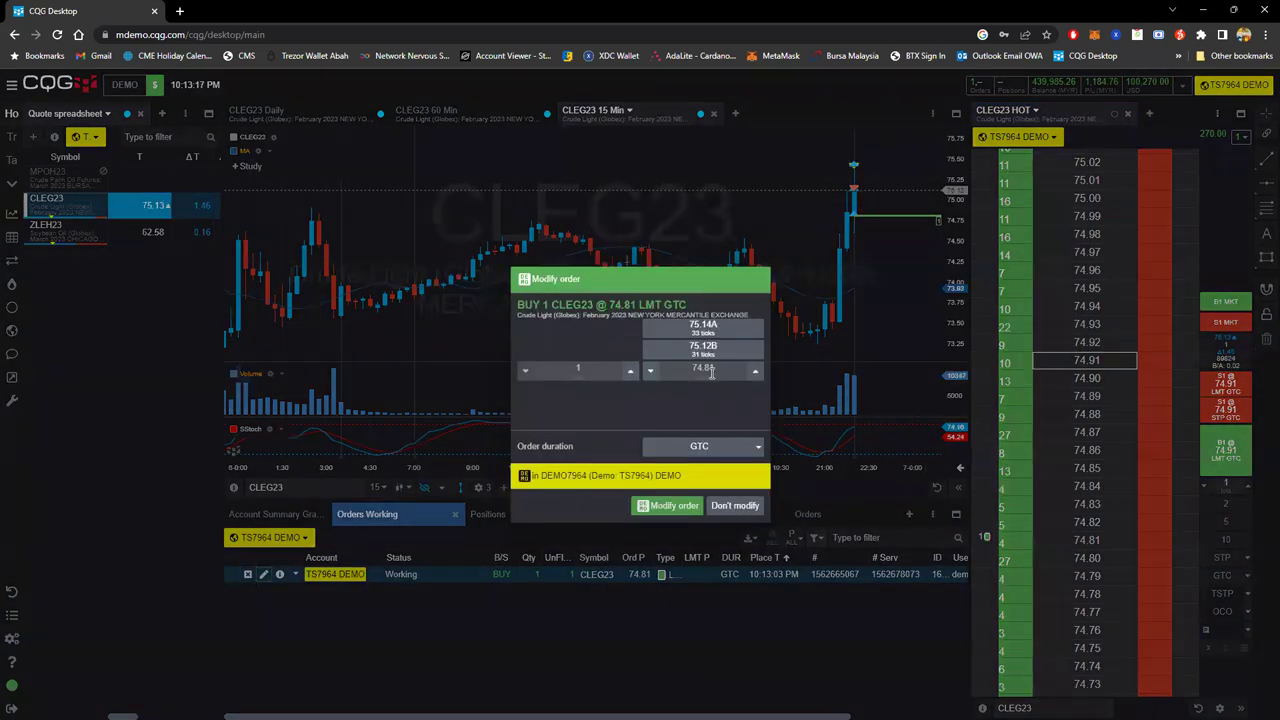
pyautogui.click(733, 369)
pyautogui.write('74.70')
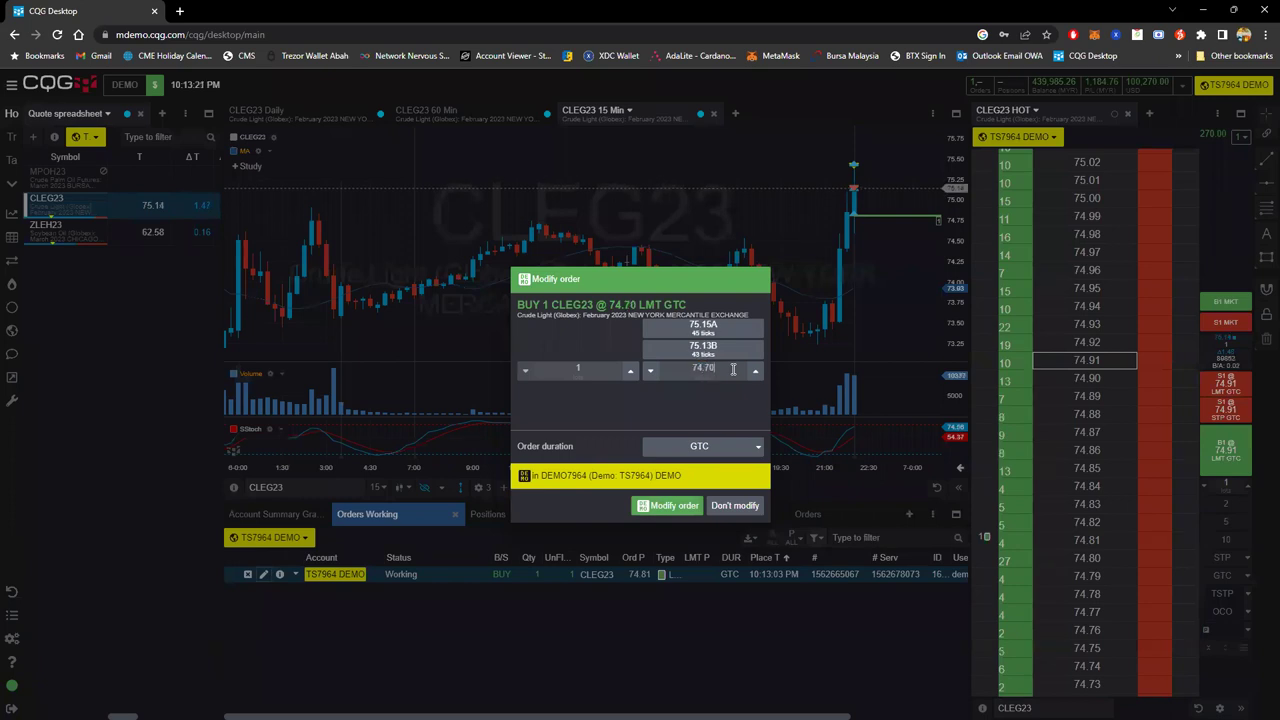
pyautogui.click(692, 505)
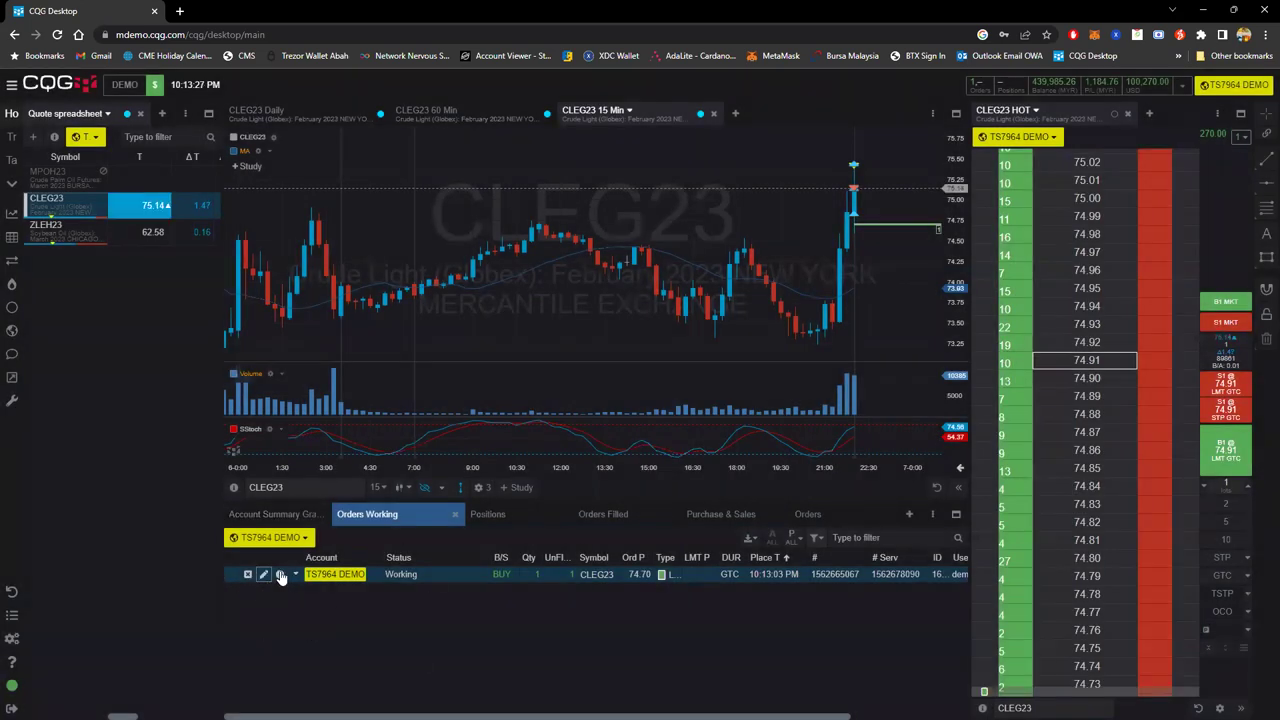
# Review the transaction history in the CLEG23 buy order's info window, and close the window.
pyautogui.click(279, 574)
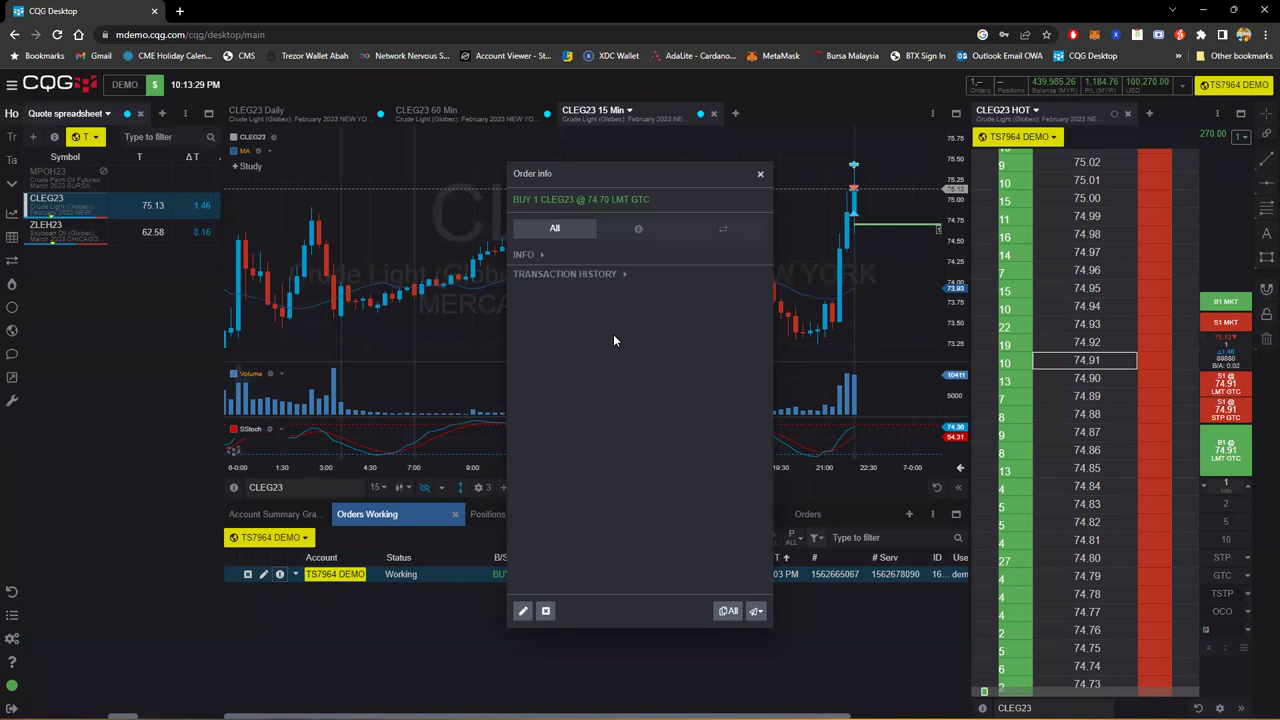
pyautogui.click(608, 274)
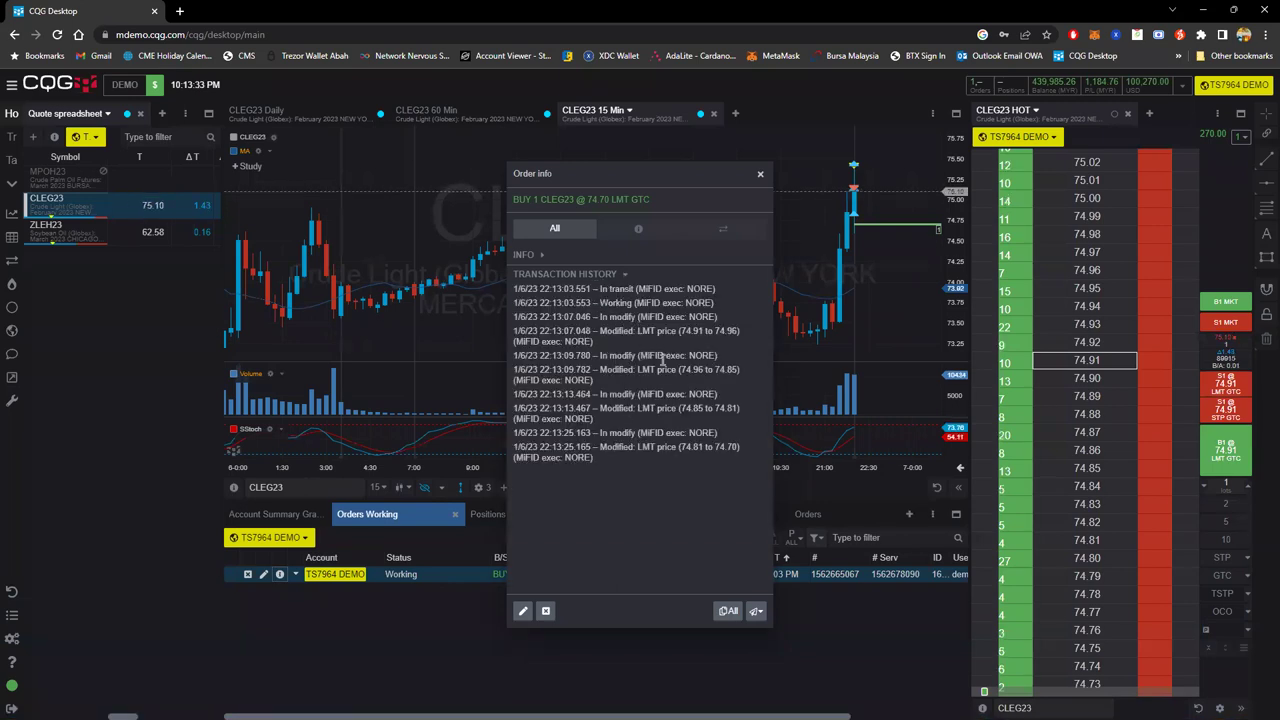
pyautogui.click(760, 174)
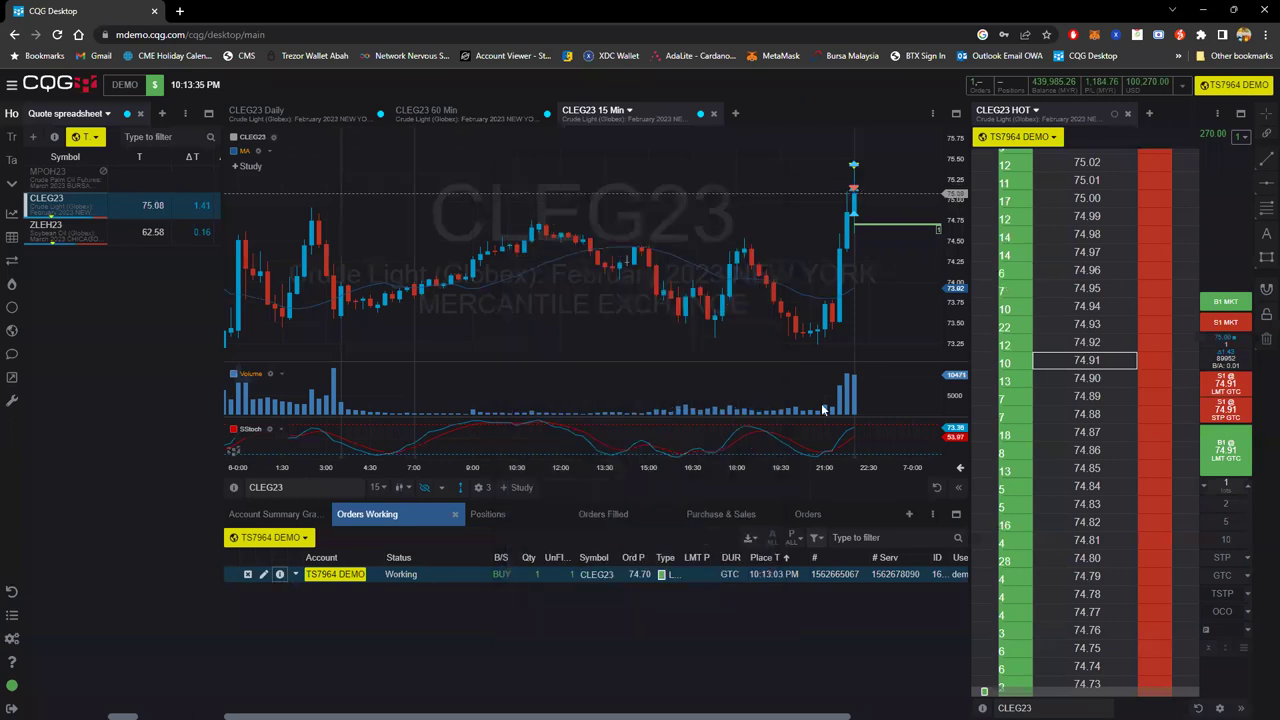
# Place a GTC limit order to sell 1 CLEG23 at 75.43 from the HOT ladder.
pyautogui.scroll(10, 1025, 505)
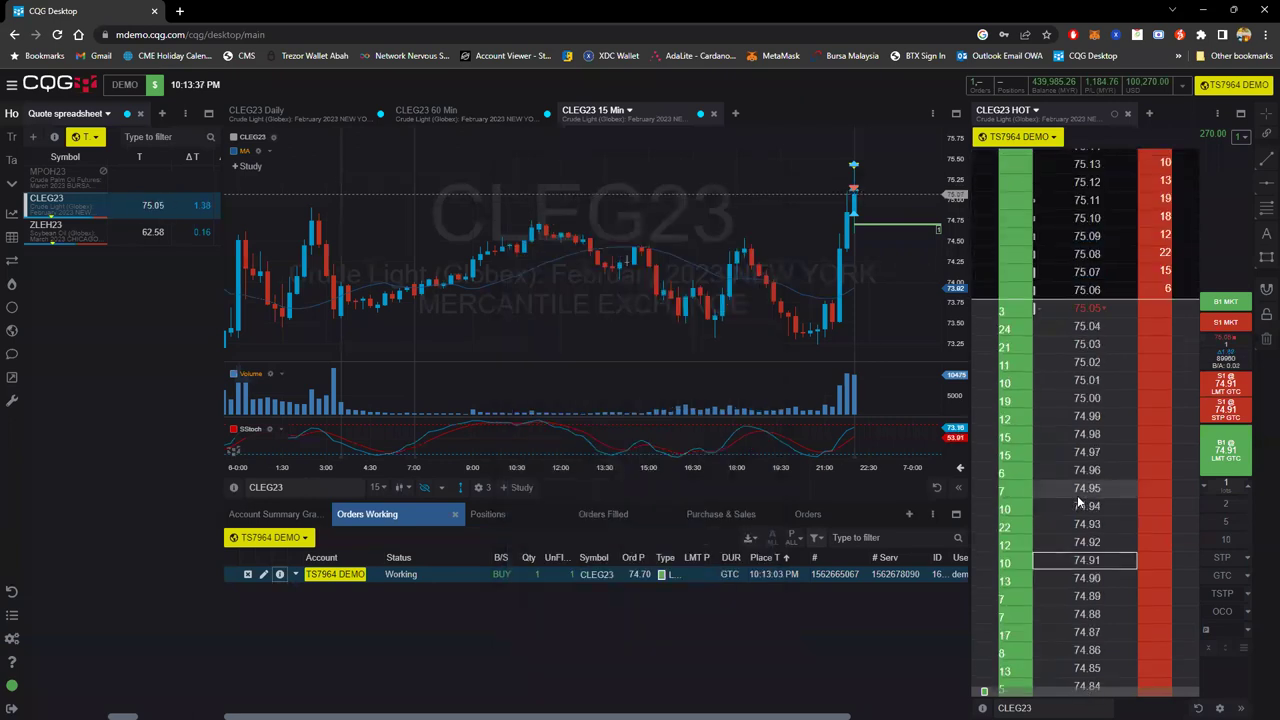
pyautogui.scroll(3, 1101, 430)
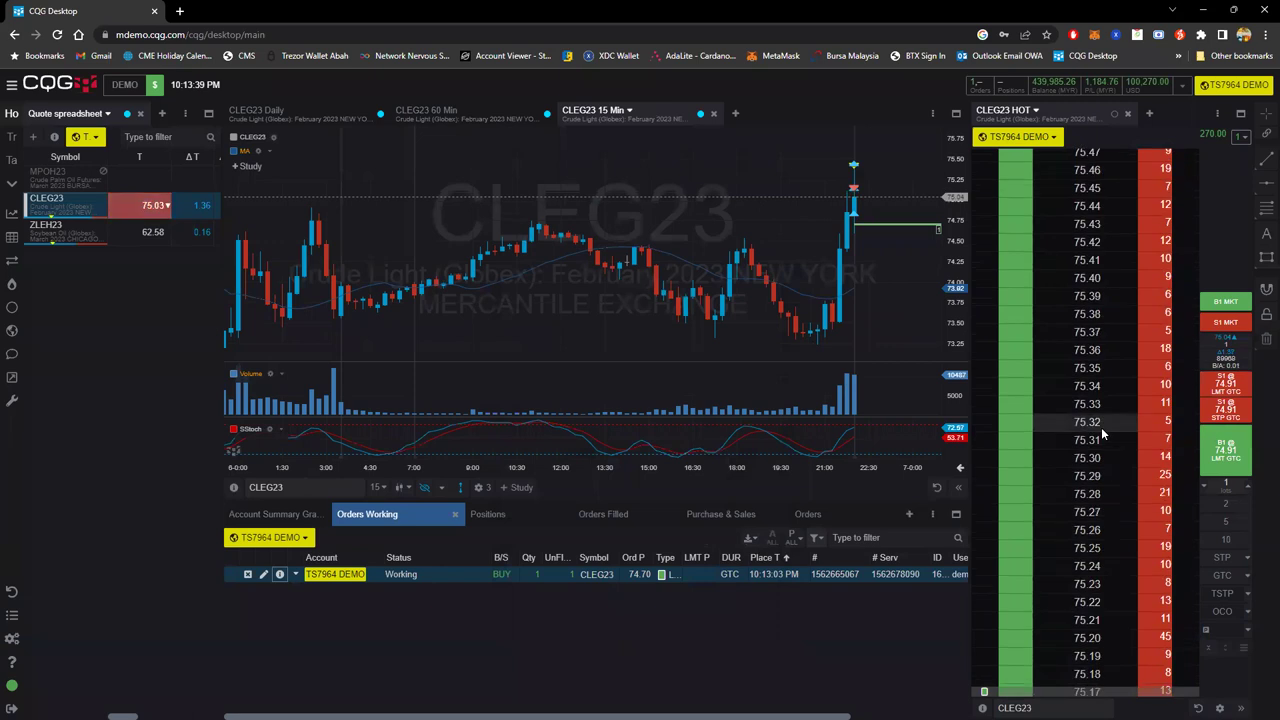
pyautogui.scroll(3, 1105, 422)
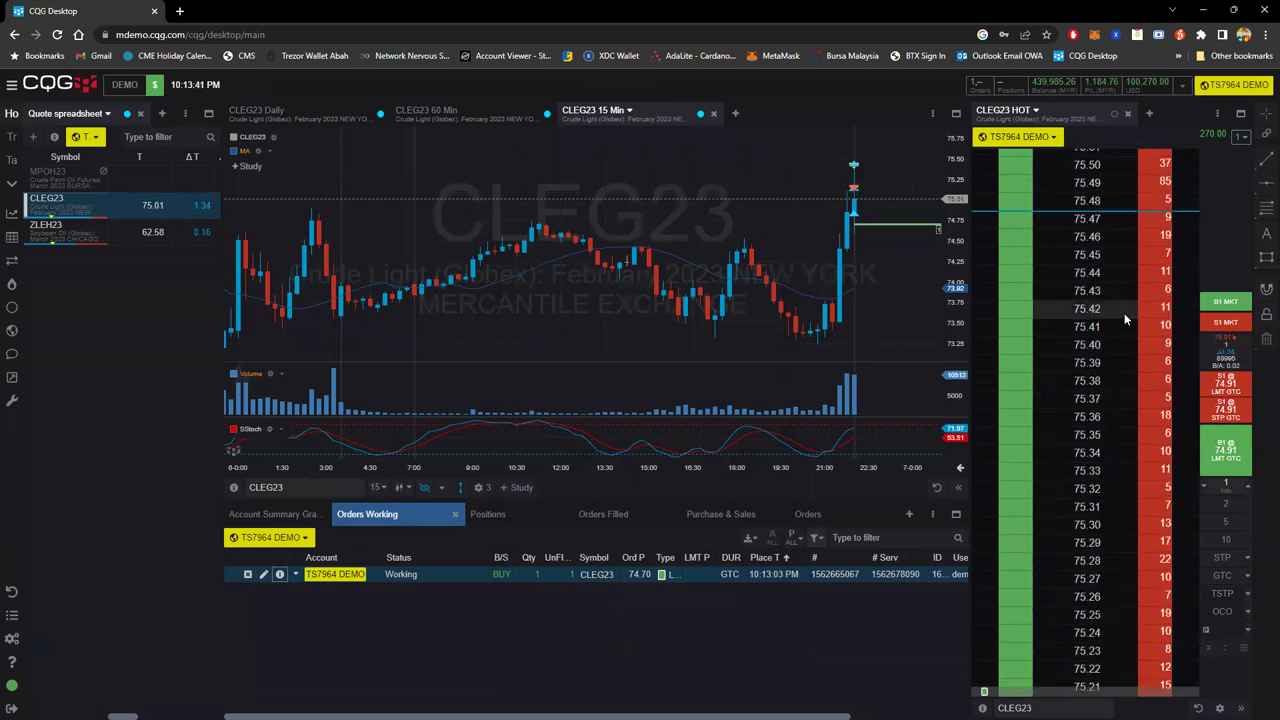
pyautogui.click(1085, 290)
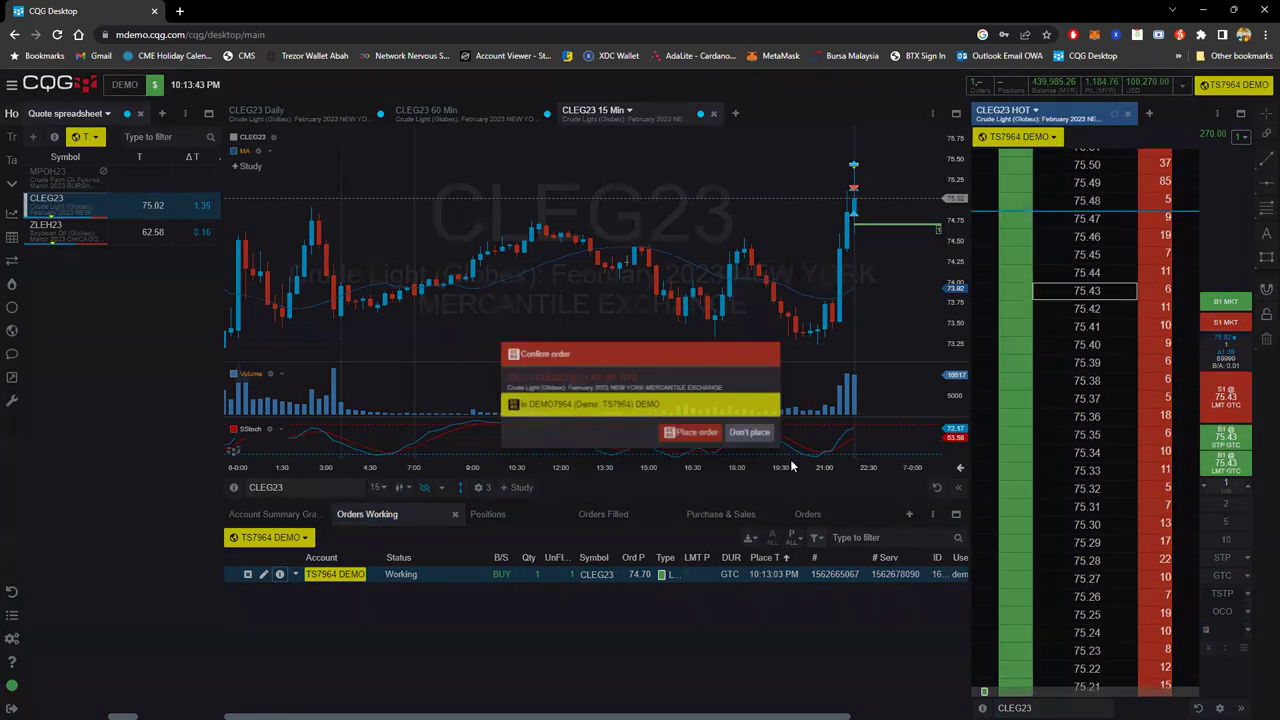
pyautogui.click(699, 433)
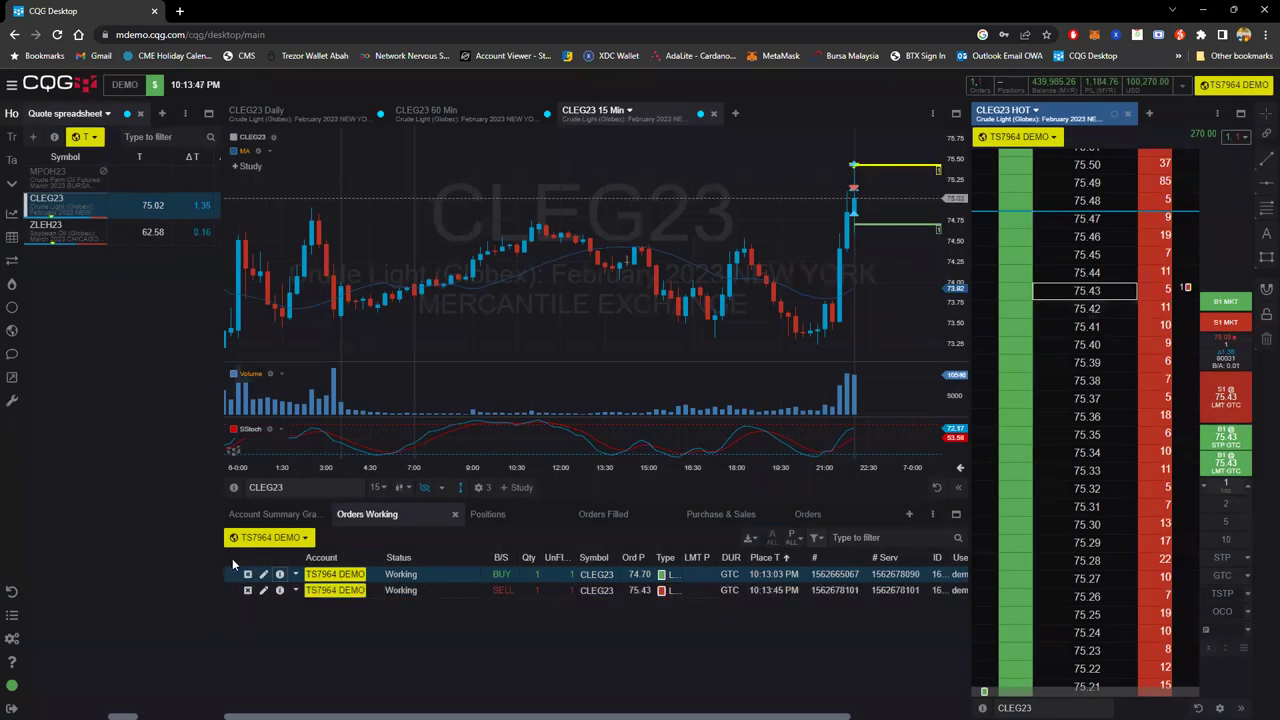
# Cancel all working CLEG23 orders at once from the HOT ticket's order list.
pyautogui.click(1242, 136)
pyautogui.click(1239, 211)
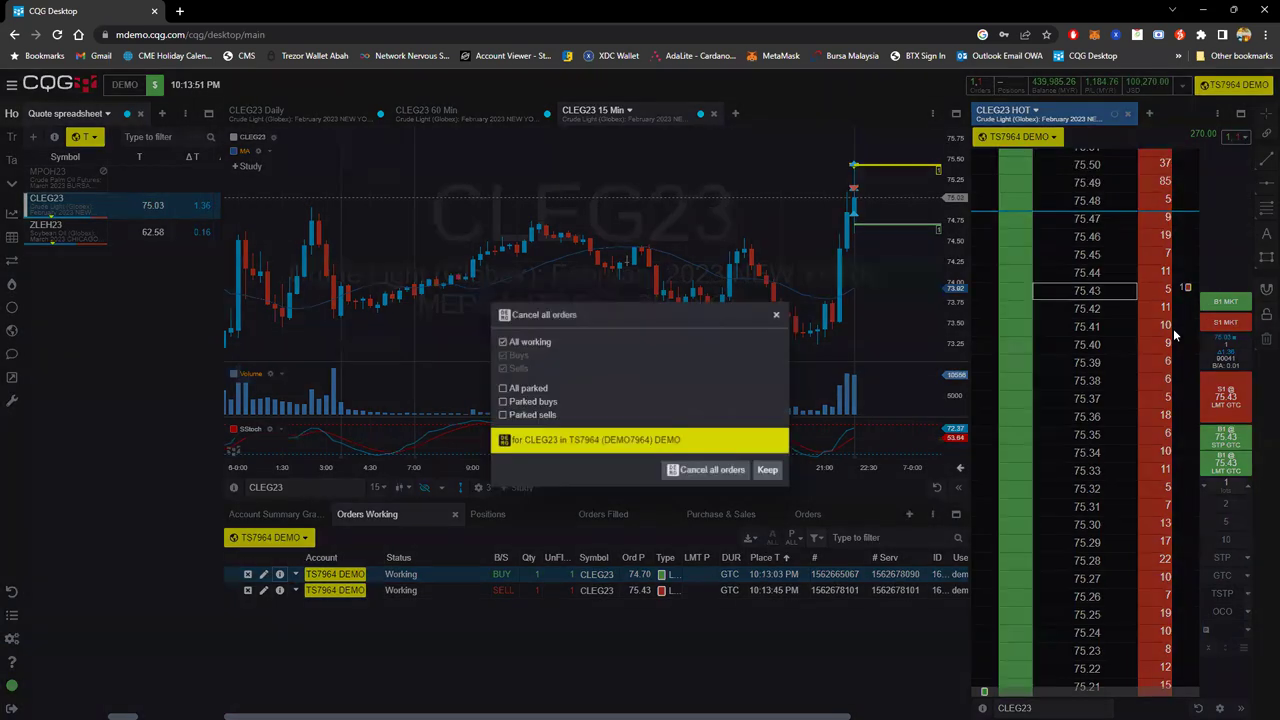
pyautogui.click(729, 479)
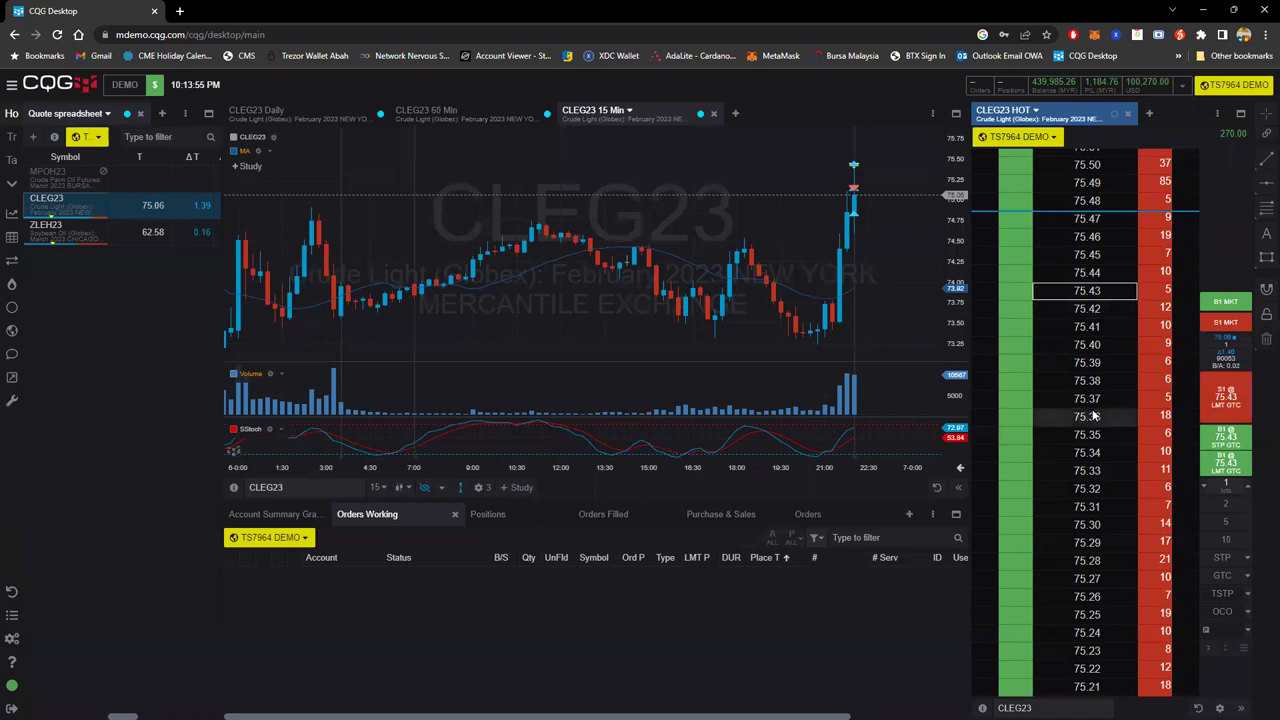
# Place a market order to buy 1 CLEG23 from the HOT ticket and dismiss the fill notification.
pyautogui.click(1225, 301)
pyautogui.click(700, 436)
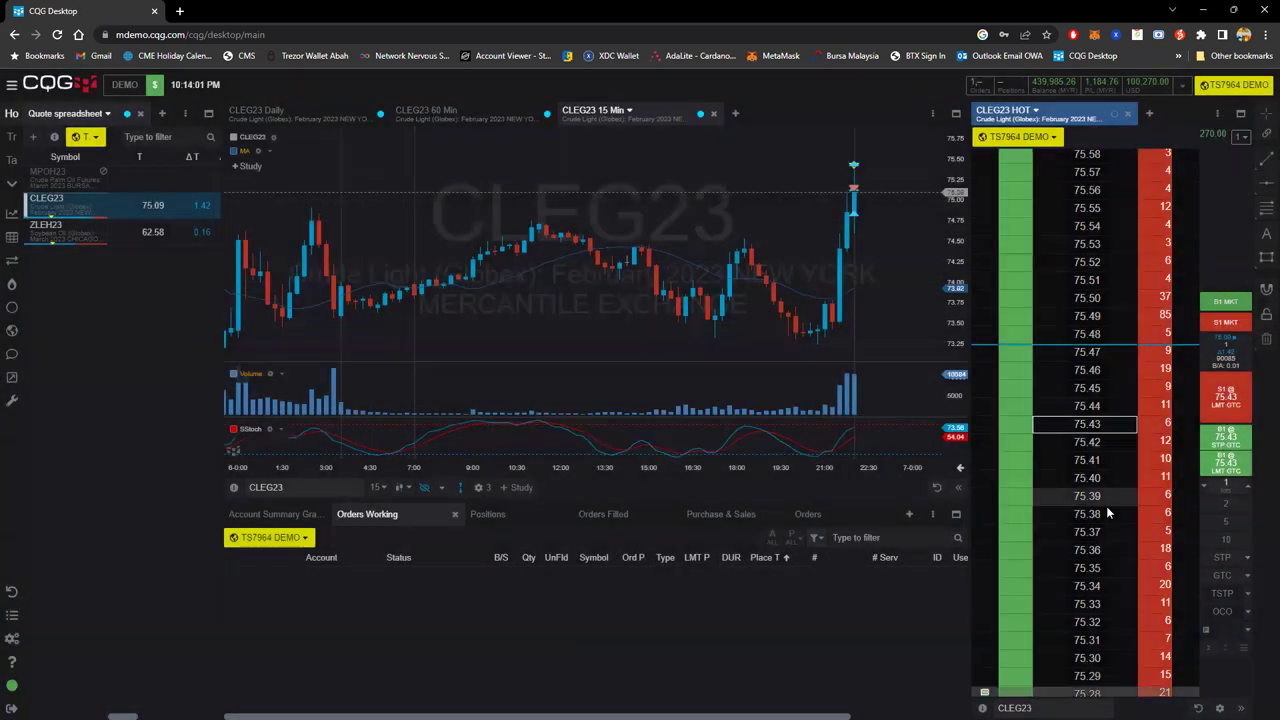
pyautogui.scroll(6, 1044, 403)
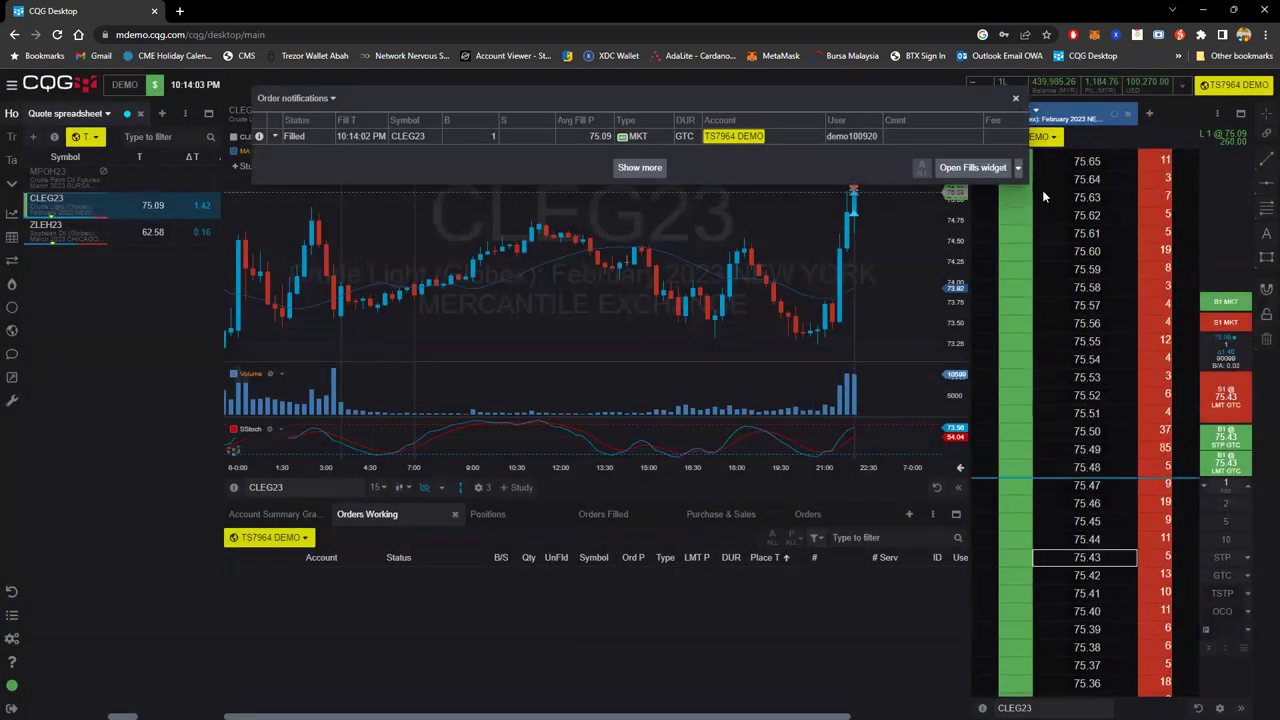
pyautogui.click(1016, 101)
pyautogui.scroll(-3, 1069, 450)
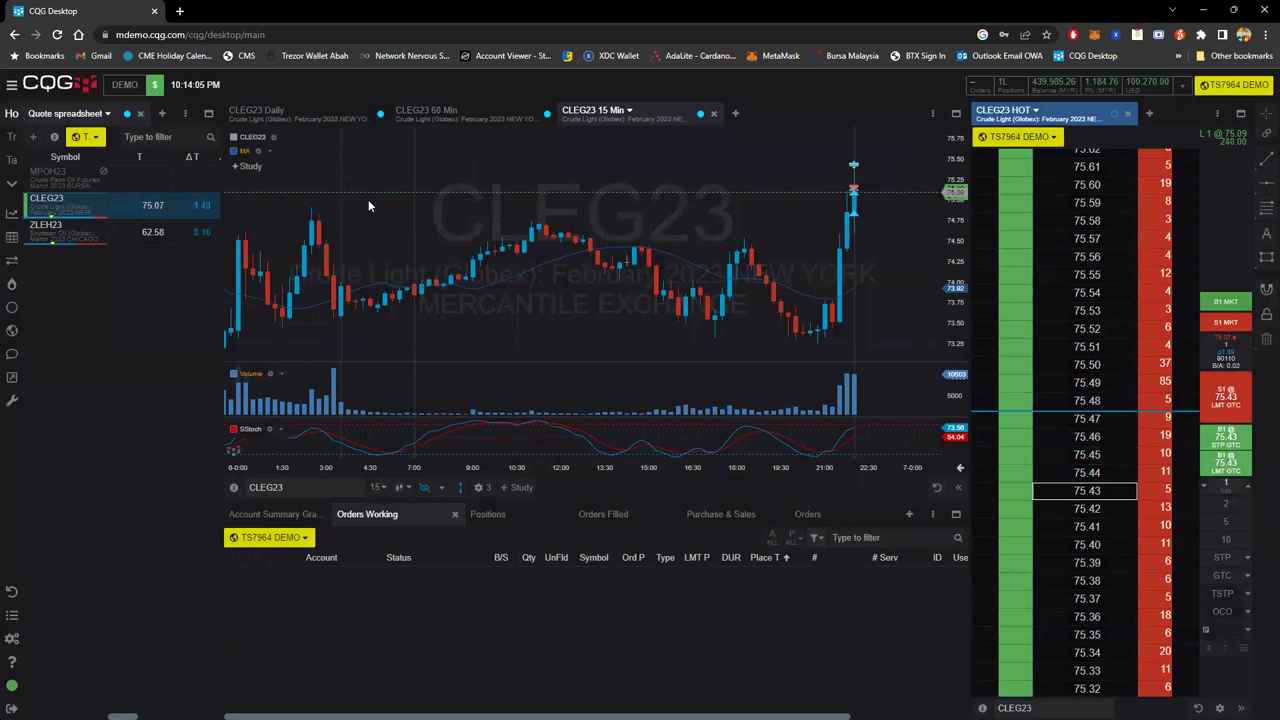
# Draw a horizontal line at about 74.57 on the 15-minute chart, and place a GTC stop order to sell 1 CLEG23 at 74.57.
pyautogui.click(1265, 190)
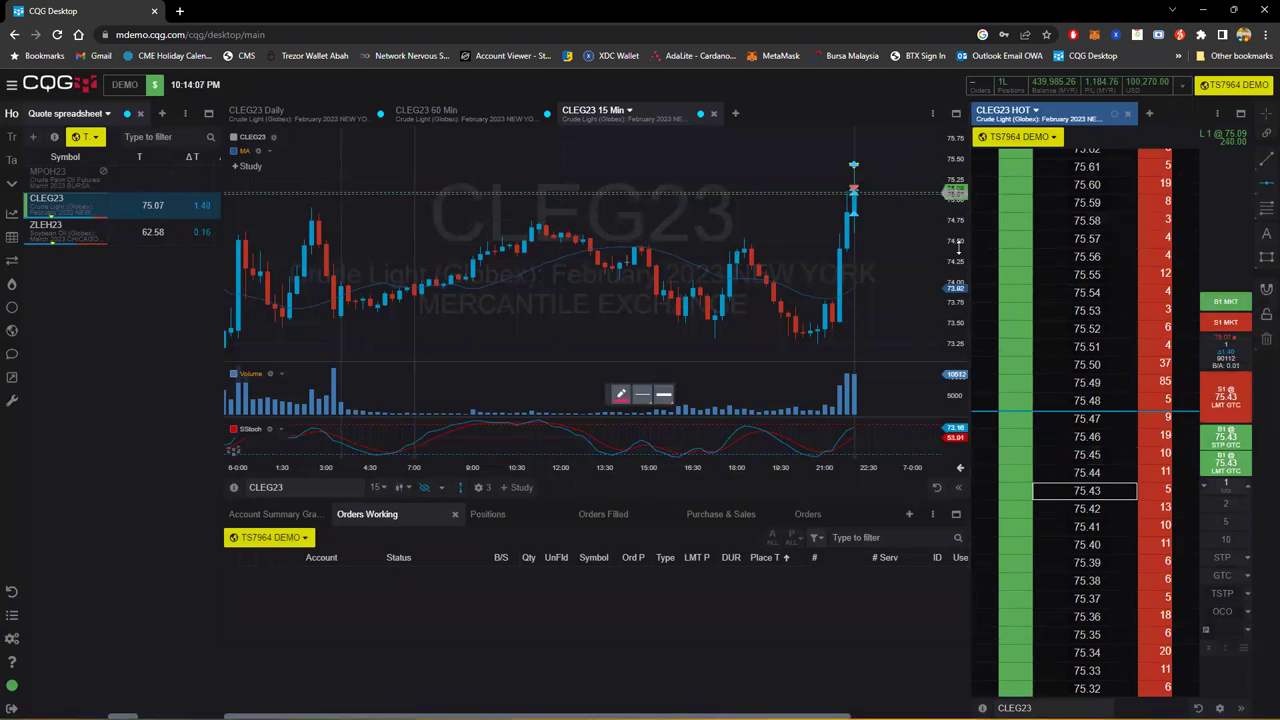
pyautogui.click(918, 235)
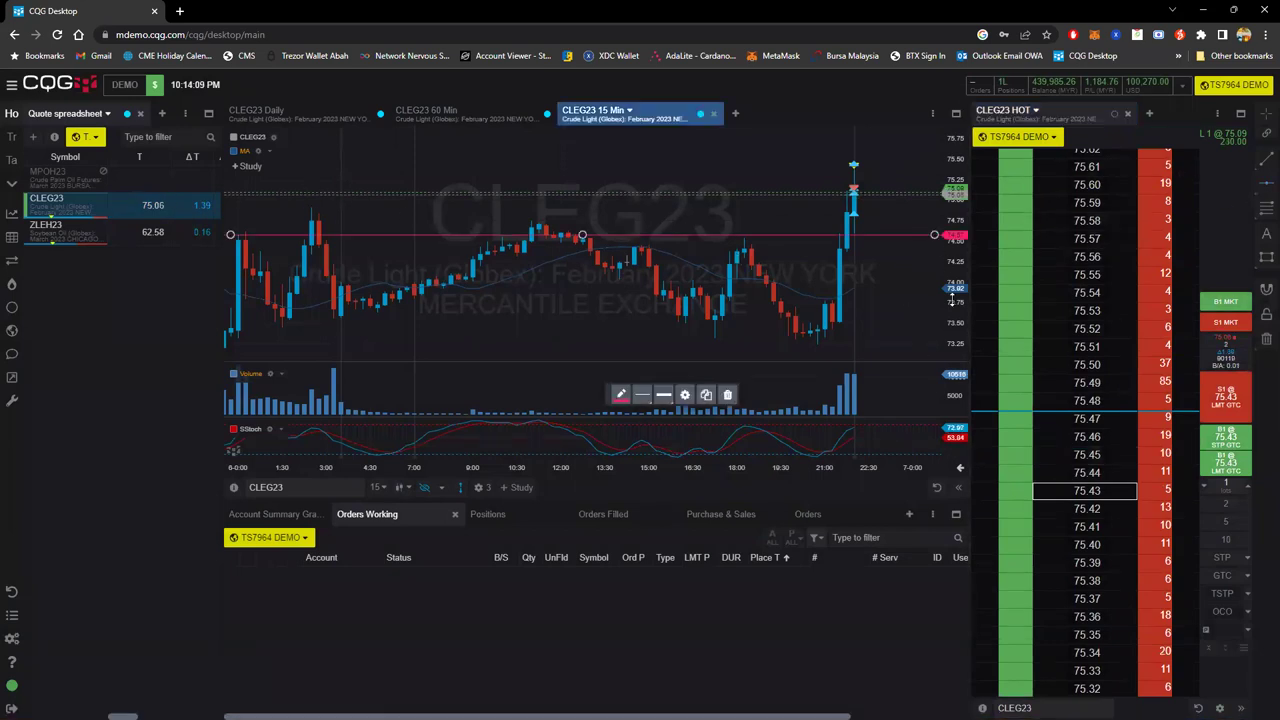
pyautogui.scroll(-5, 1085, 520)
pyautogui.scroll(-12, 1087, 517)
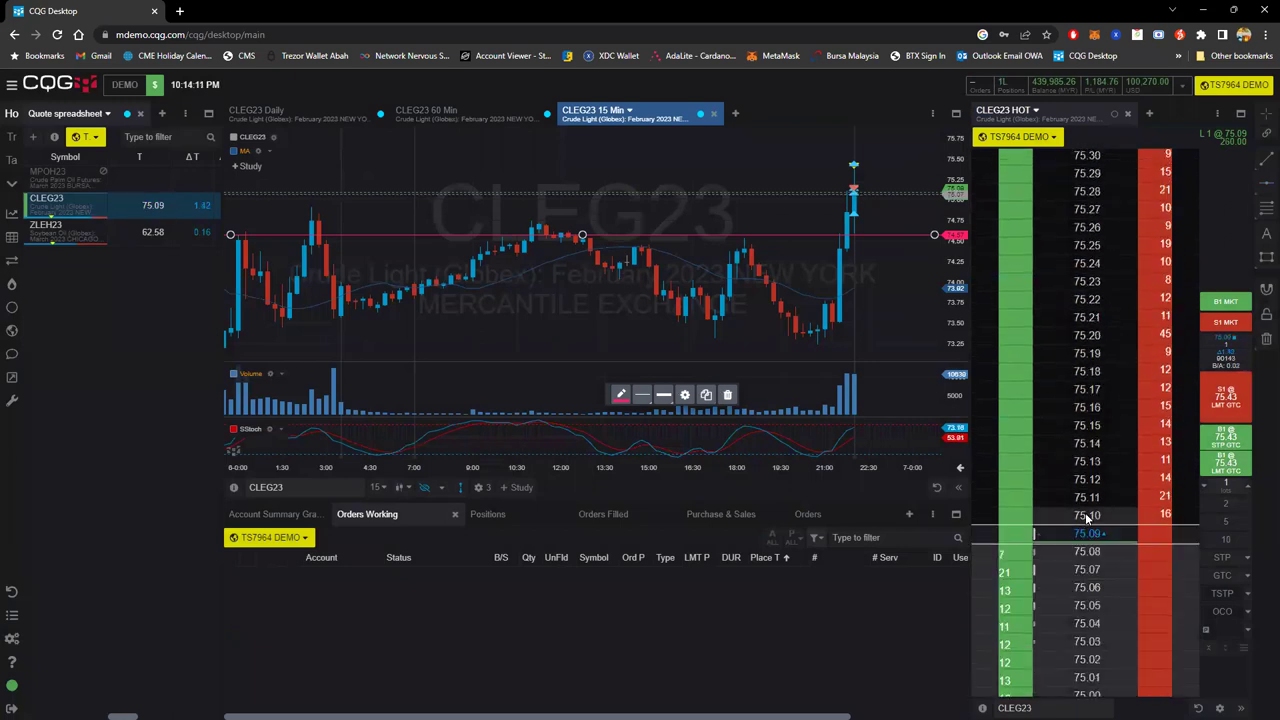
pyautogui.scroll(-12, 1085, 512)
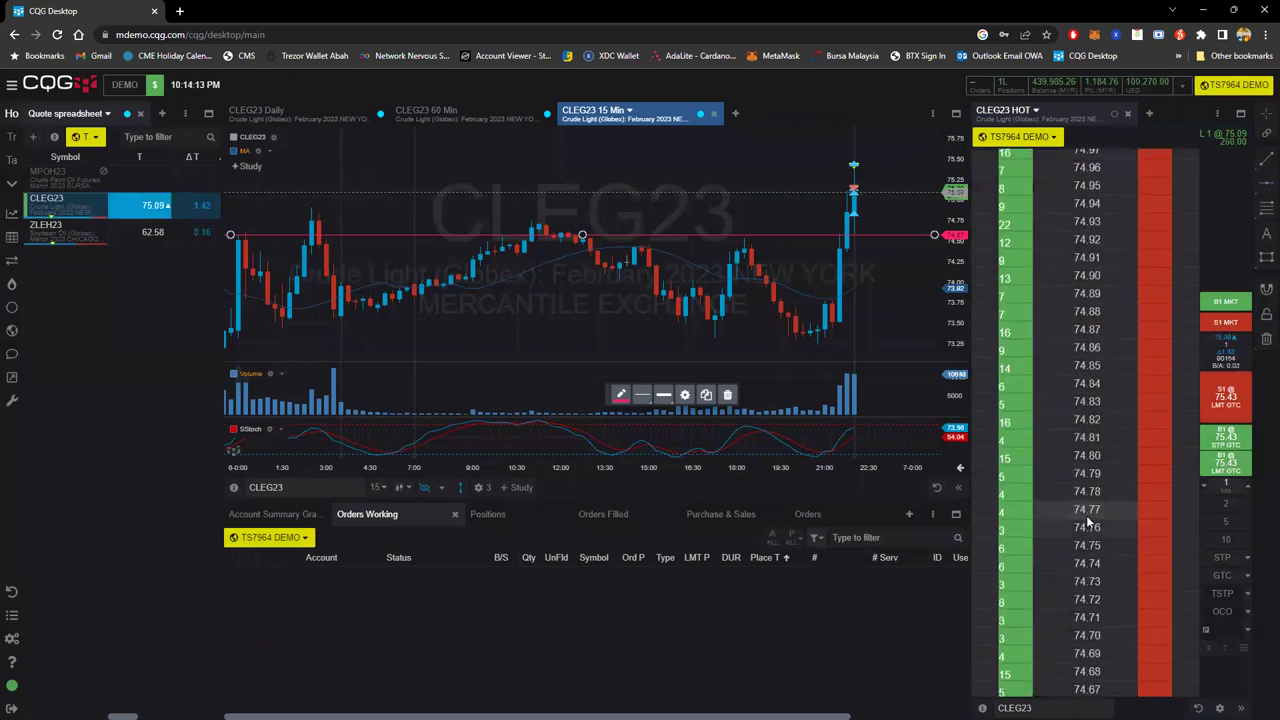
pyautogui.click(1104, 492)
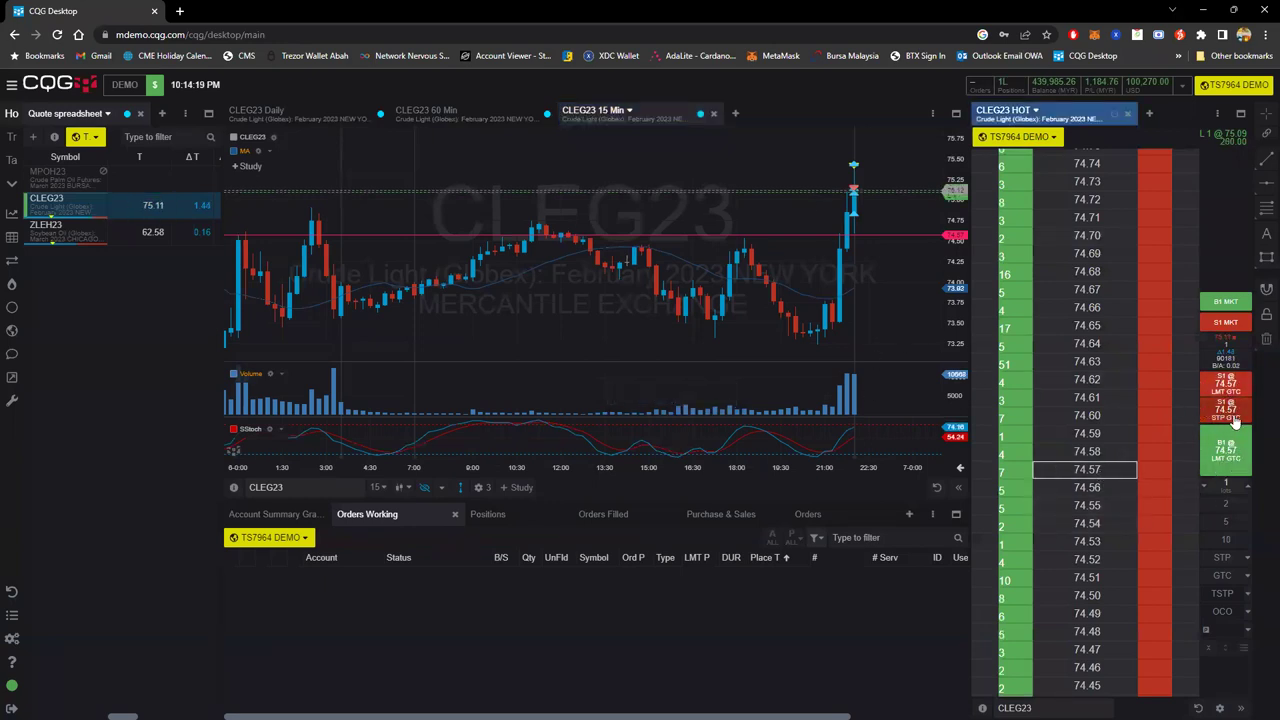
pyautogui.click(1227, 408)
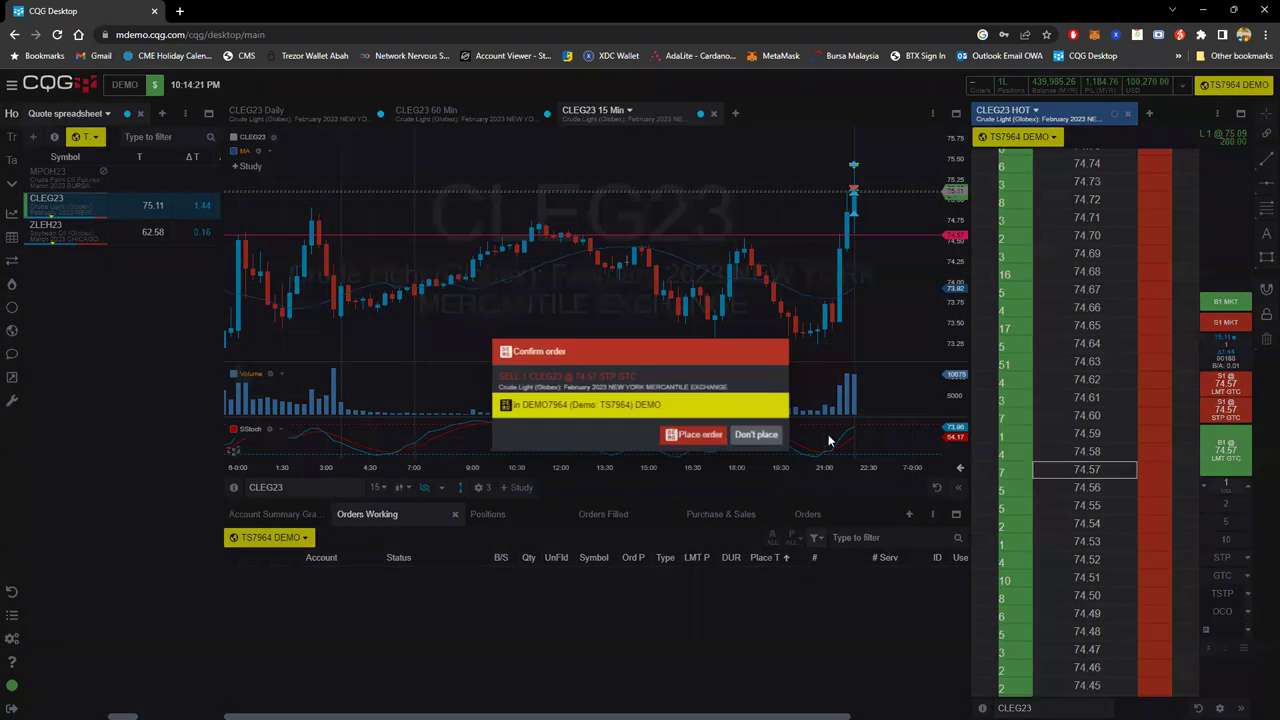
pyautogui.click(698, 434)
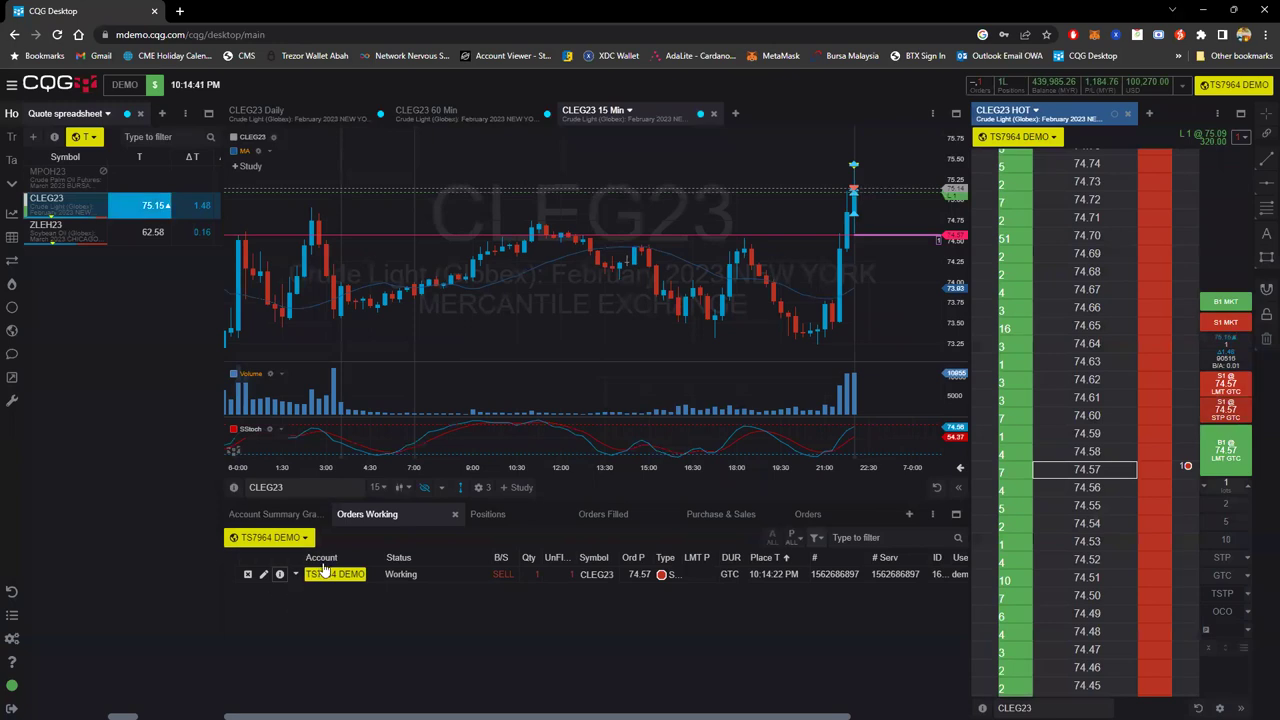
# Hide the Orders display on the CLEG23 15-minute chart and close the chart's study settings.
pyautogui.click(480, 492)
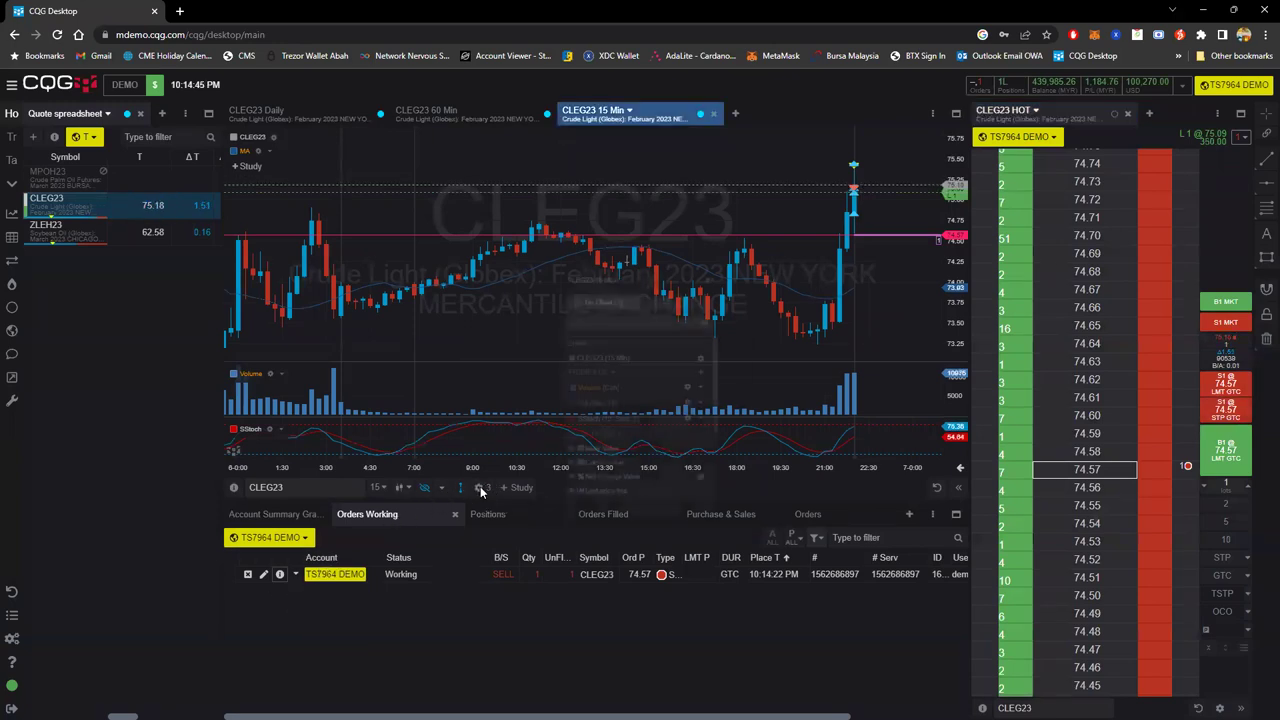
pyautogui.scroll(-3, 616, 499)
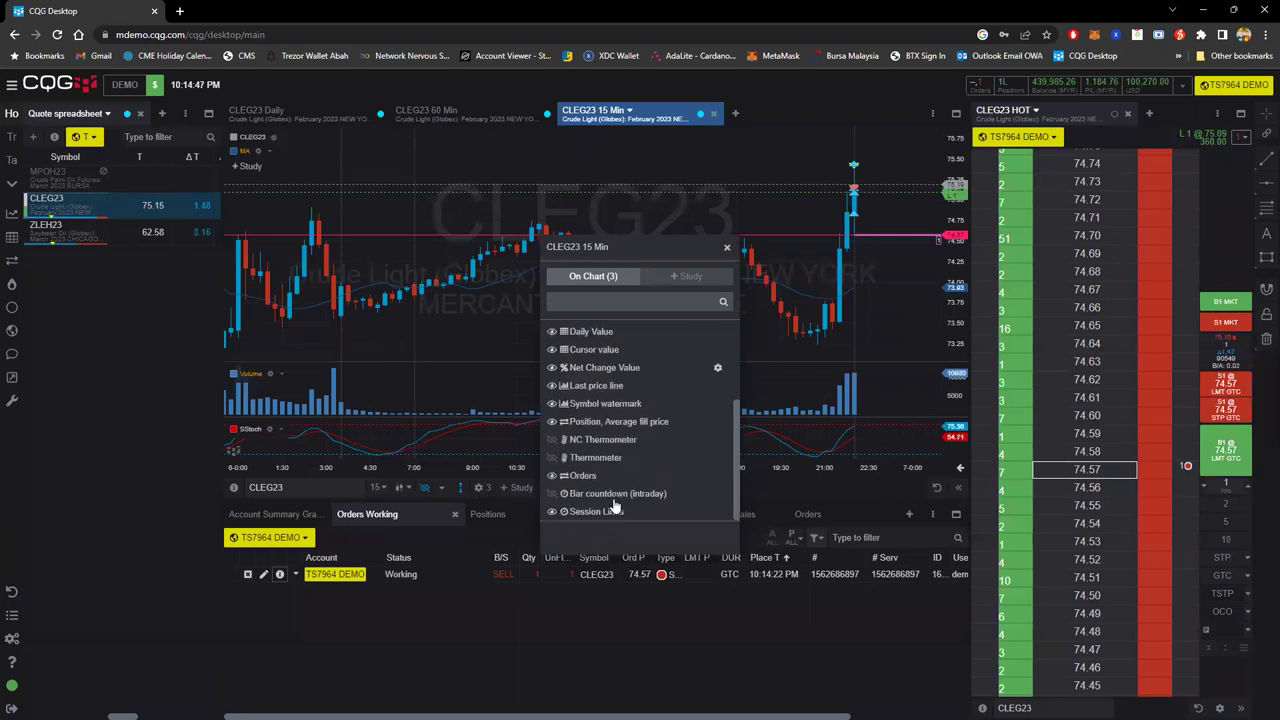
pyautogui.click(567, 477)
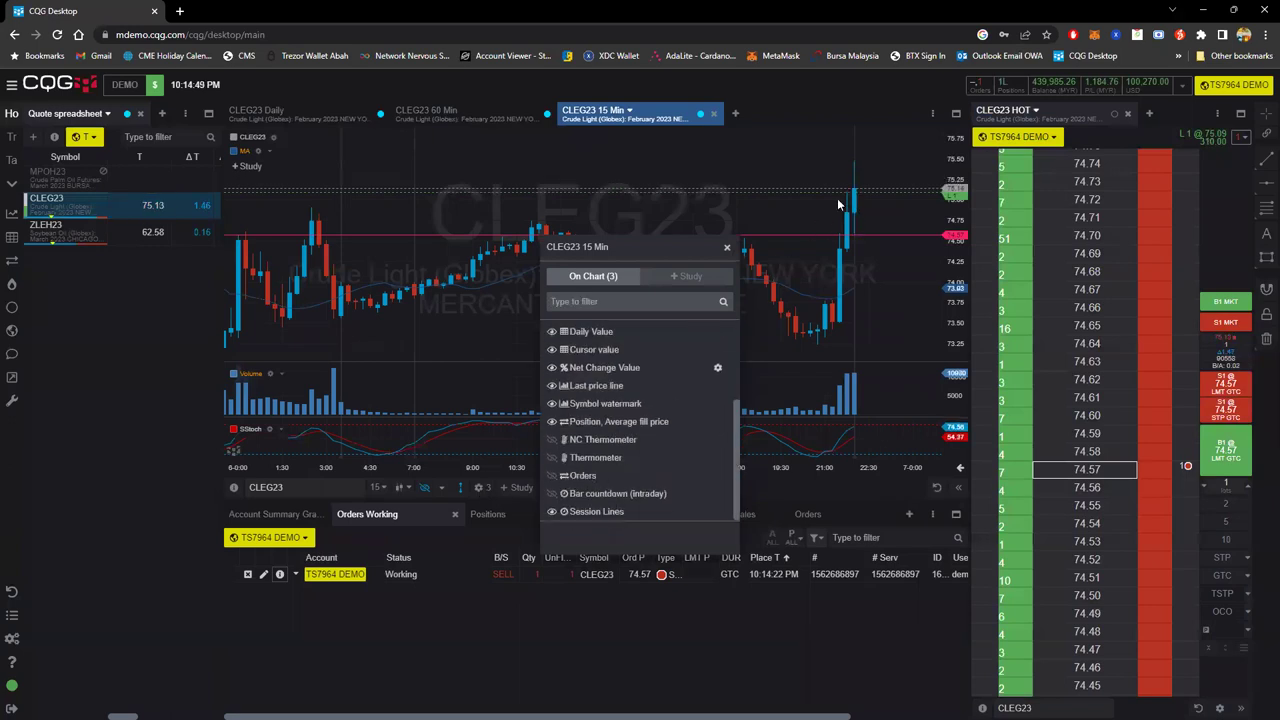
pyautogui.click(727, 249)
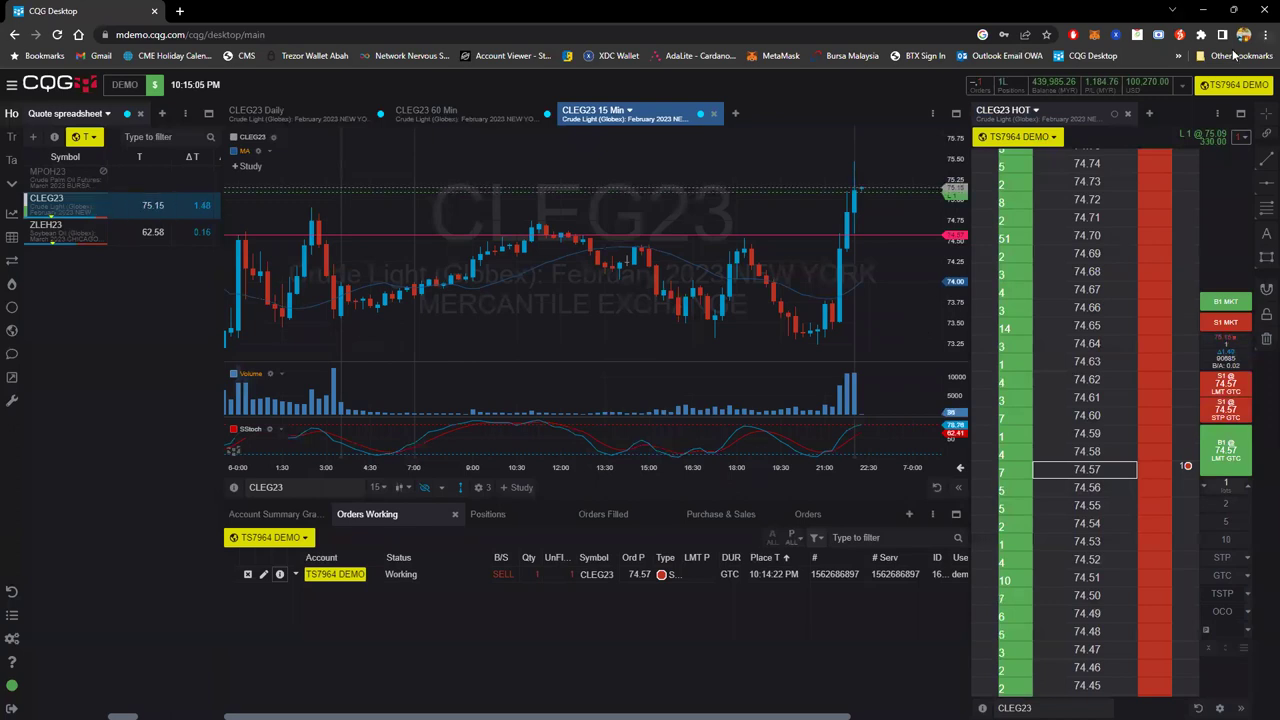
# Go flat on CLEG23 from the HOT ticket's order list, cancelling its orders and liquidating its position, and dismiss the fill notification.
pyautogui.click(1242, 145)
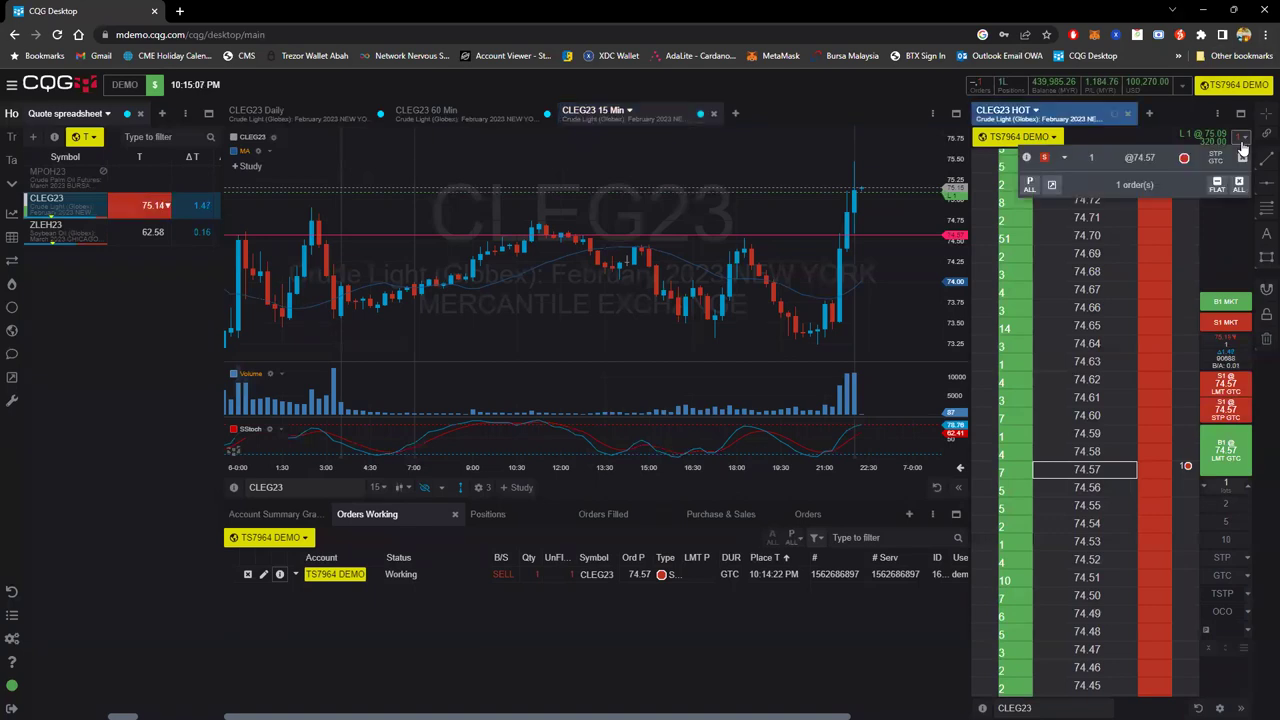
pyautogui.click(1216, 184)
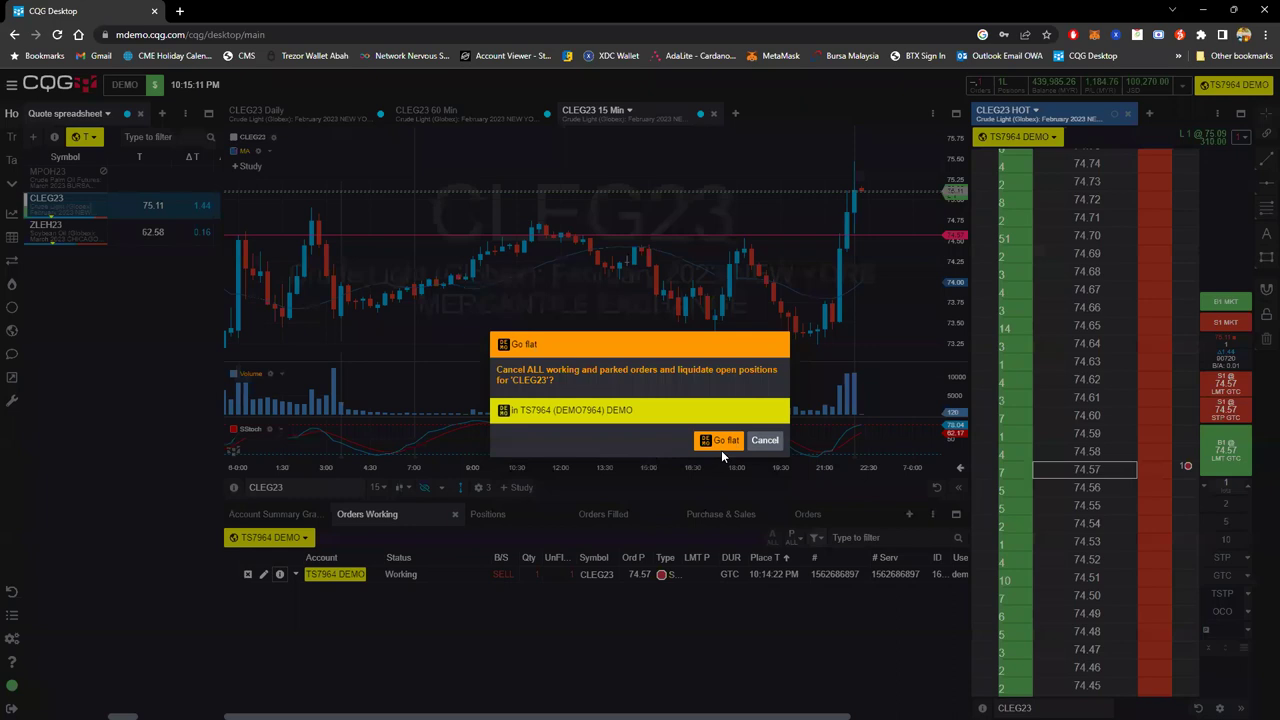
pyautogui.click(721, 441)
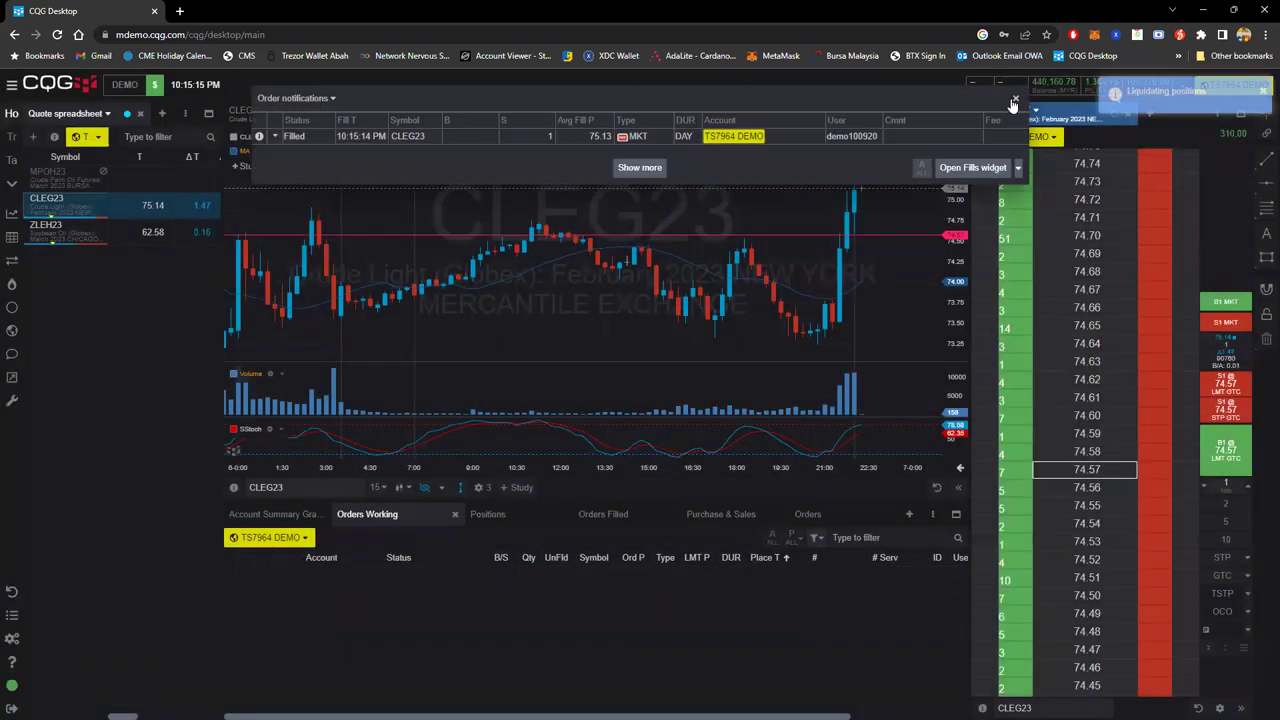
pyautogui.click(1014, 102)
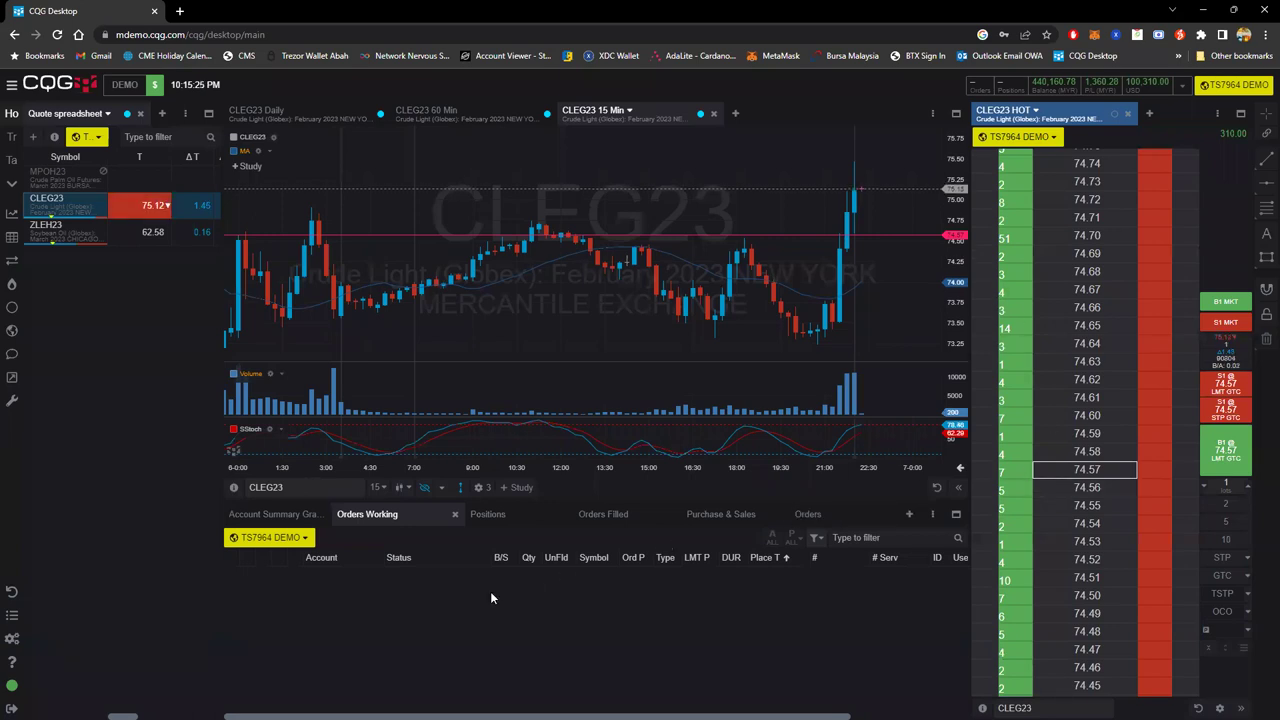
pyautogui.click(1217, 113)
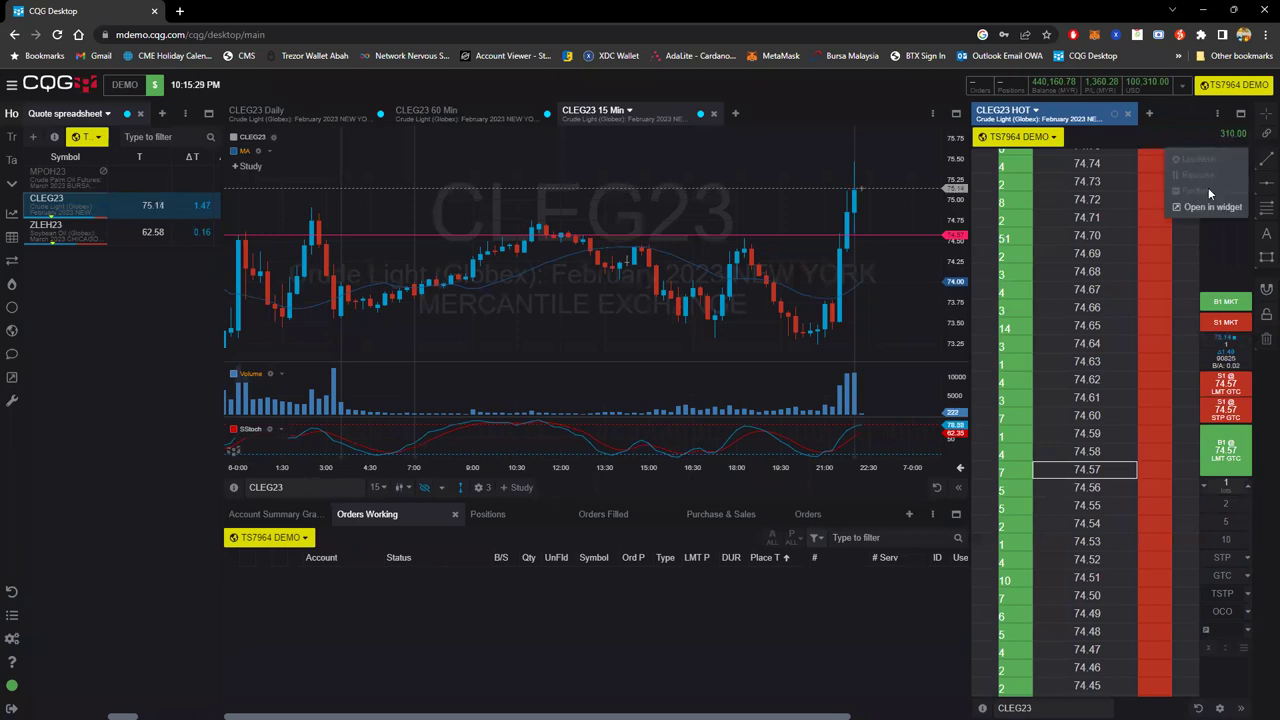
pyautogui.click(1200, 130)
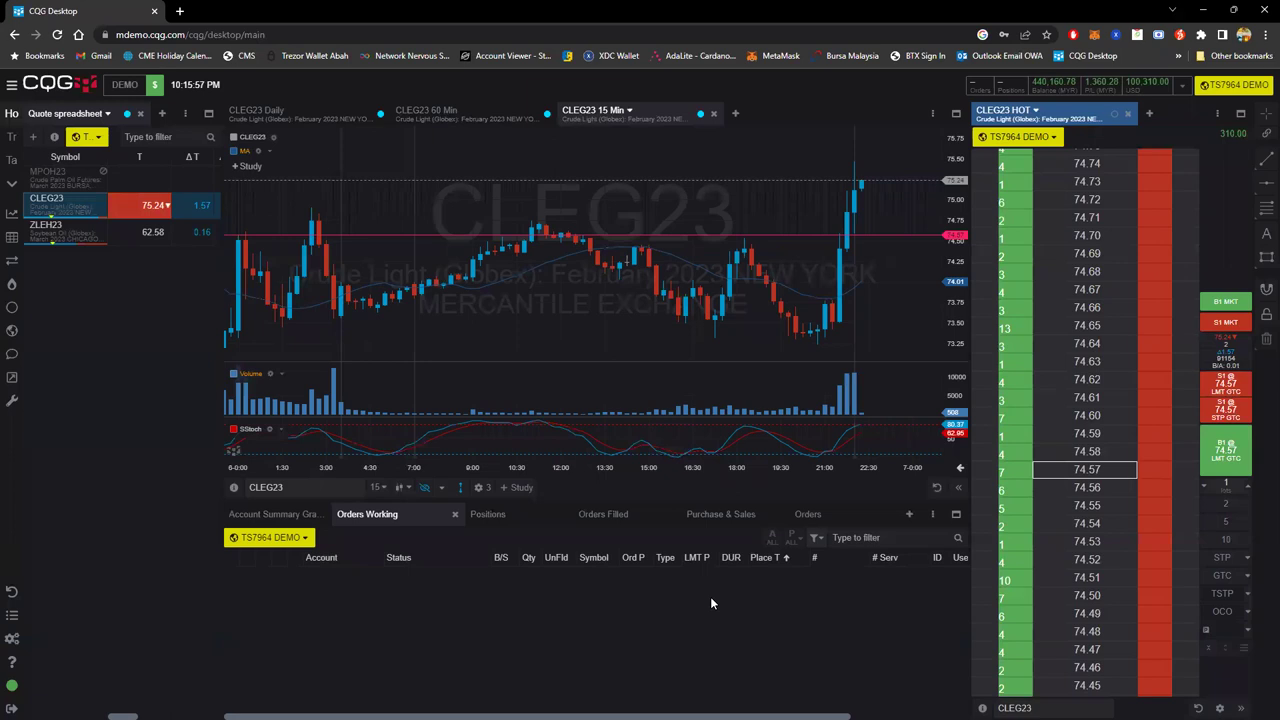
pyautogui.click(1234, 150)
pyautogui.click(1212, 161)
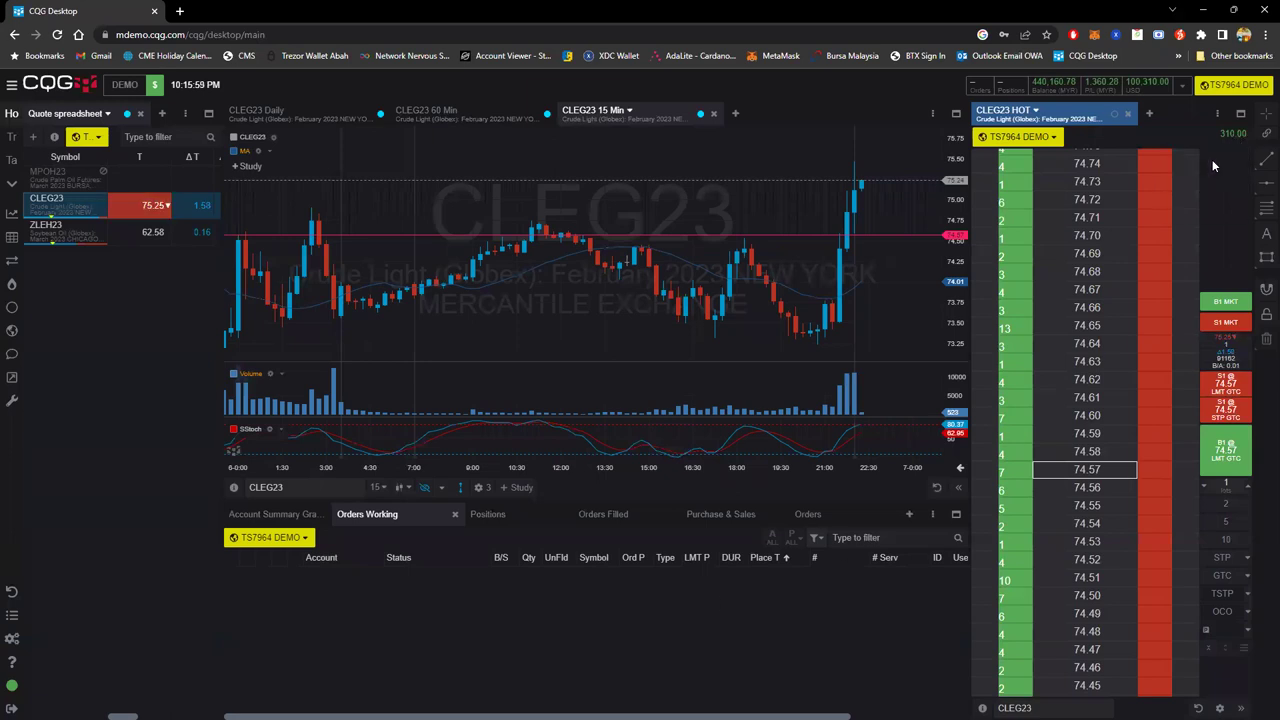
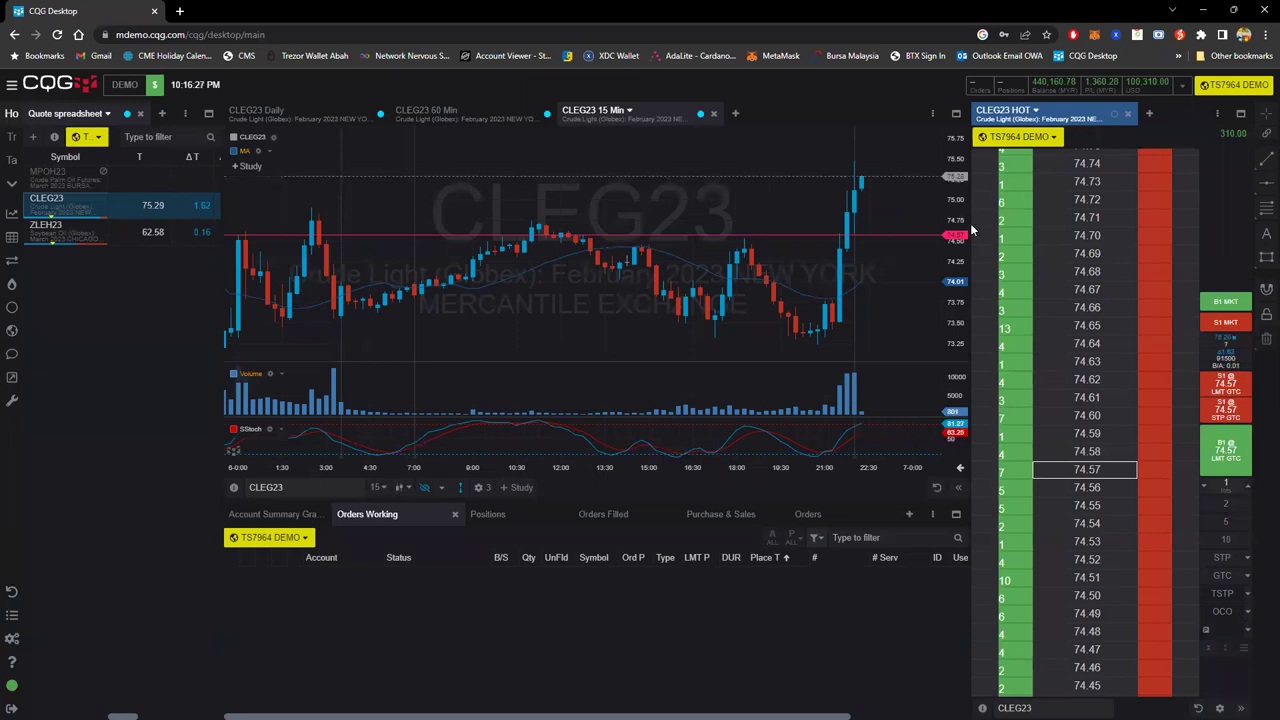
# Place a GTC market order to buy 1 CLEG23 from the HOT ticket, and move the fill notification over the chart.
pyautogui.click(1225, 301)
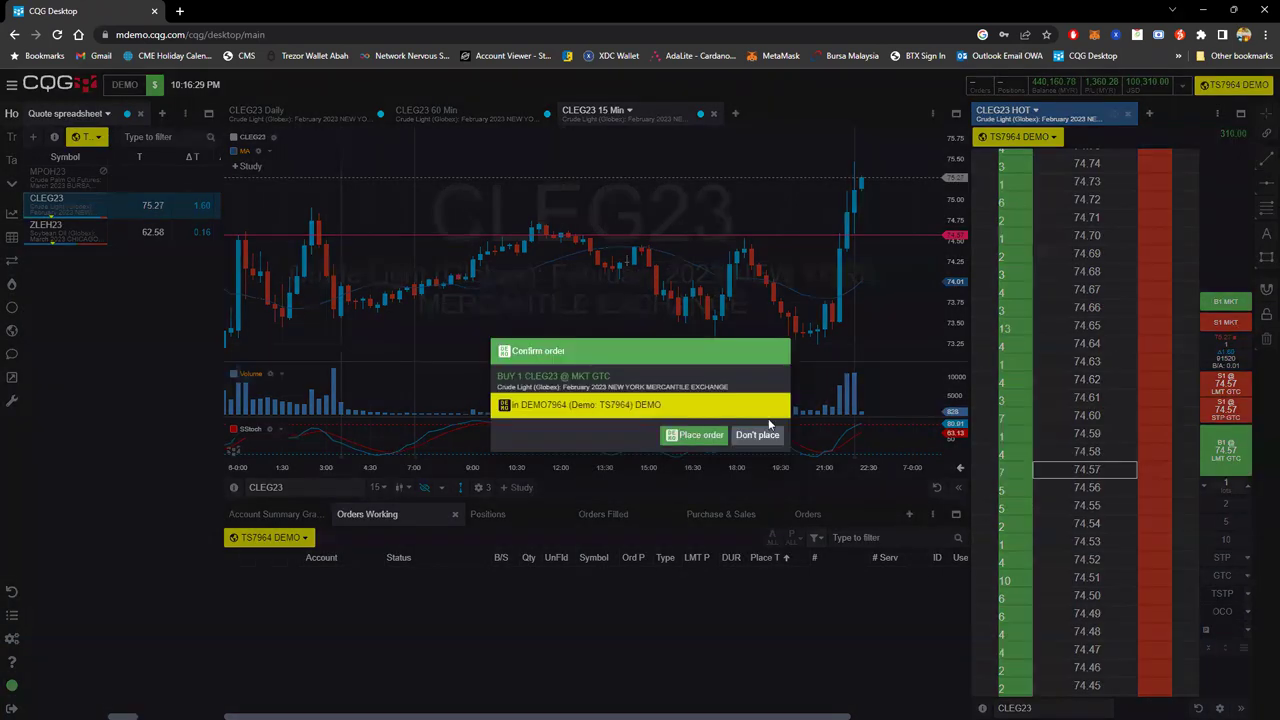
pyautogui.click(692, 434)
pyautogui.moveTo(696, 111); pyautogui.dragTo(650, 272)
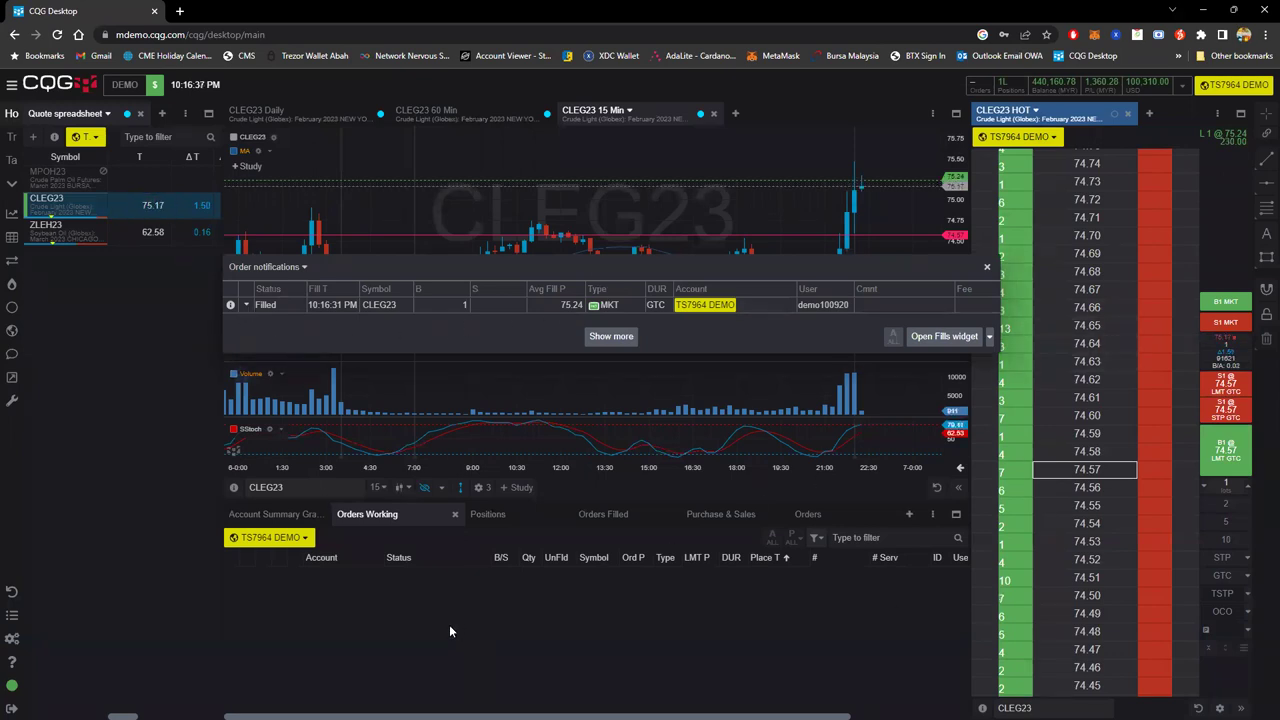
pyautogui.moveTo(760, 267); pyautogui.dragTo(721, 284)
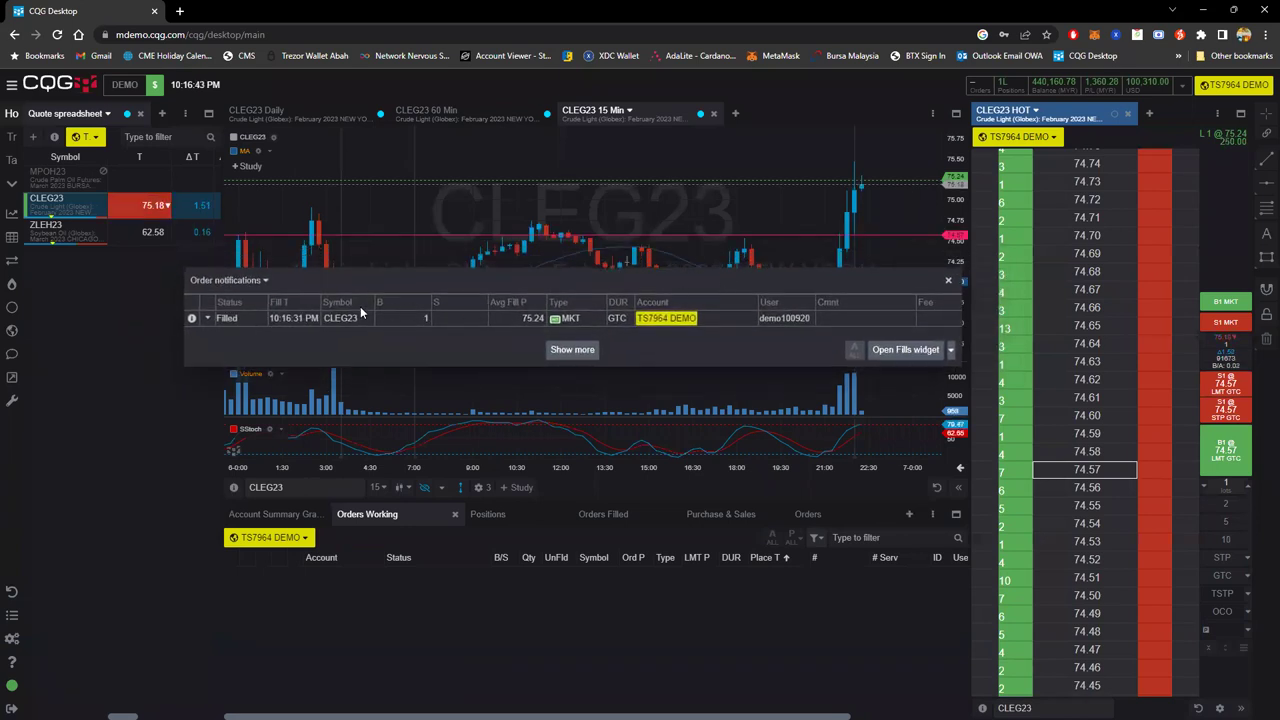
# Start a bracket order on the filled CLEG23 buy, with both target profit and stop loss enabled.
pyautogui.click(208, 320)
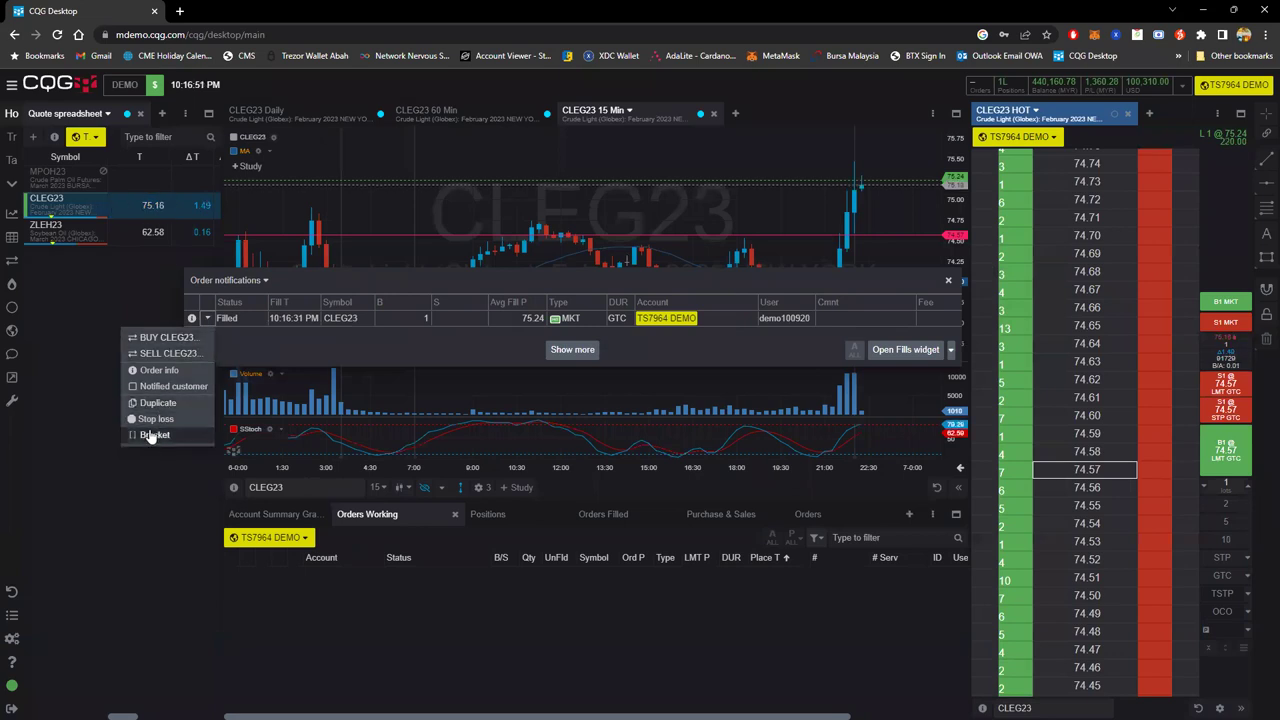
pyautogui.click(150, 435)
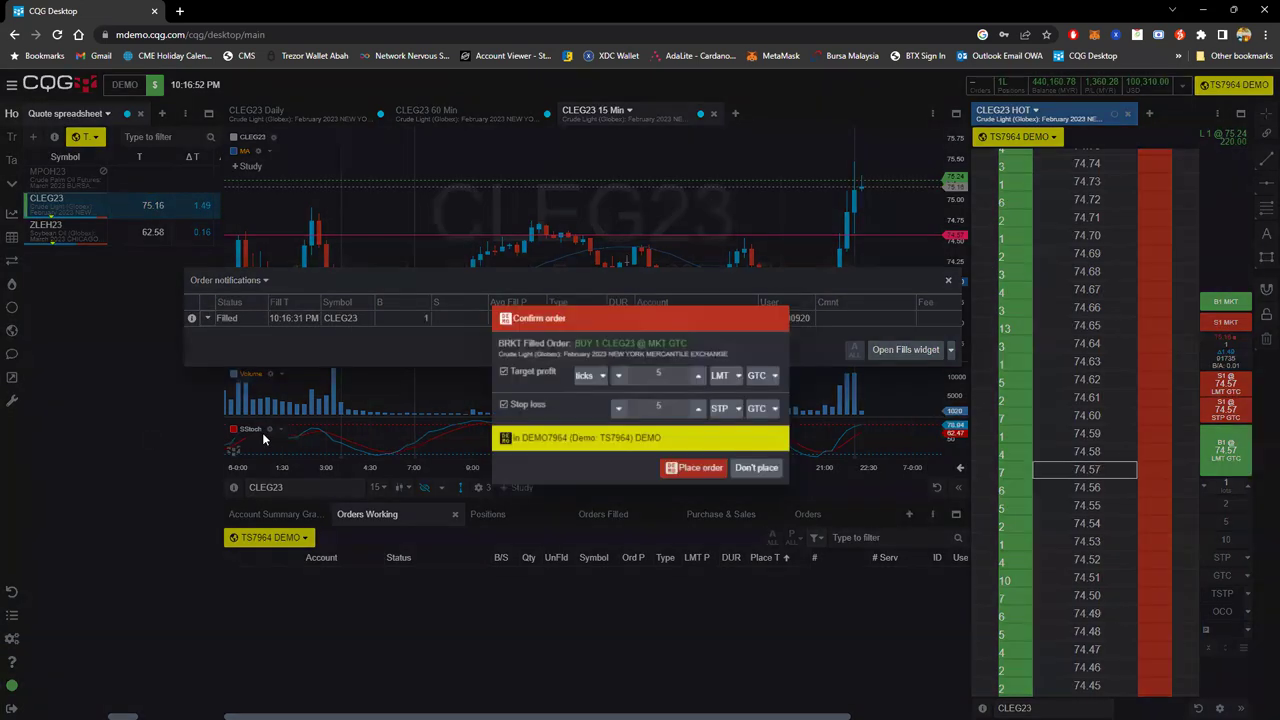
pyautogui.click(503, 406)
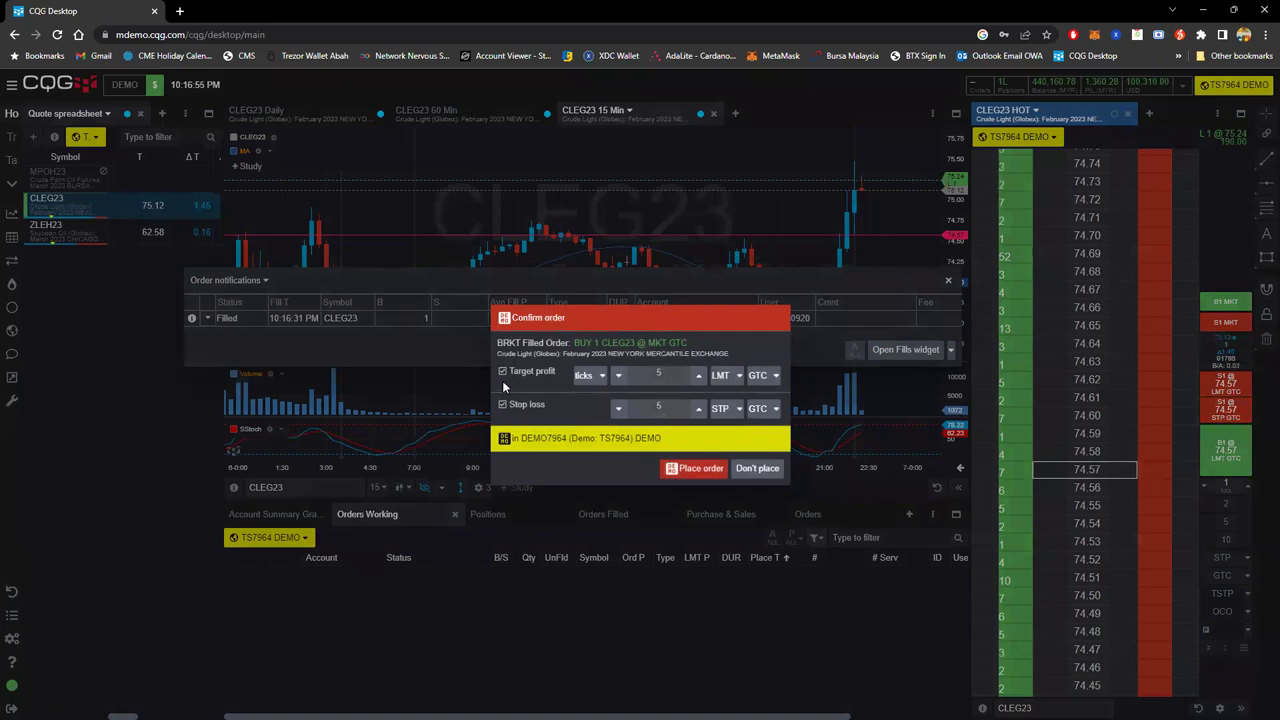
pyautogui.click(503, 372)
pyautogui.click(503, 406)
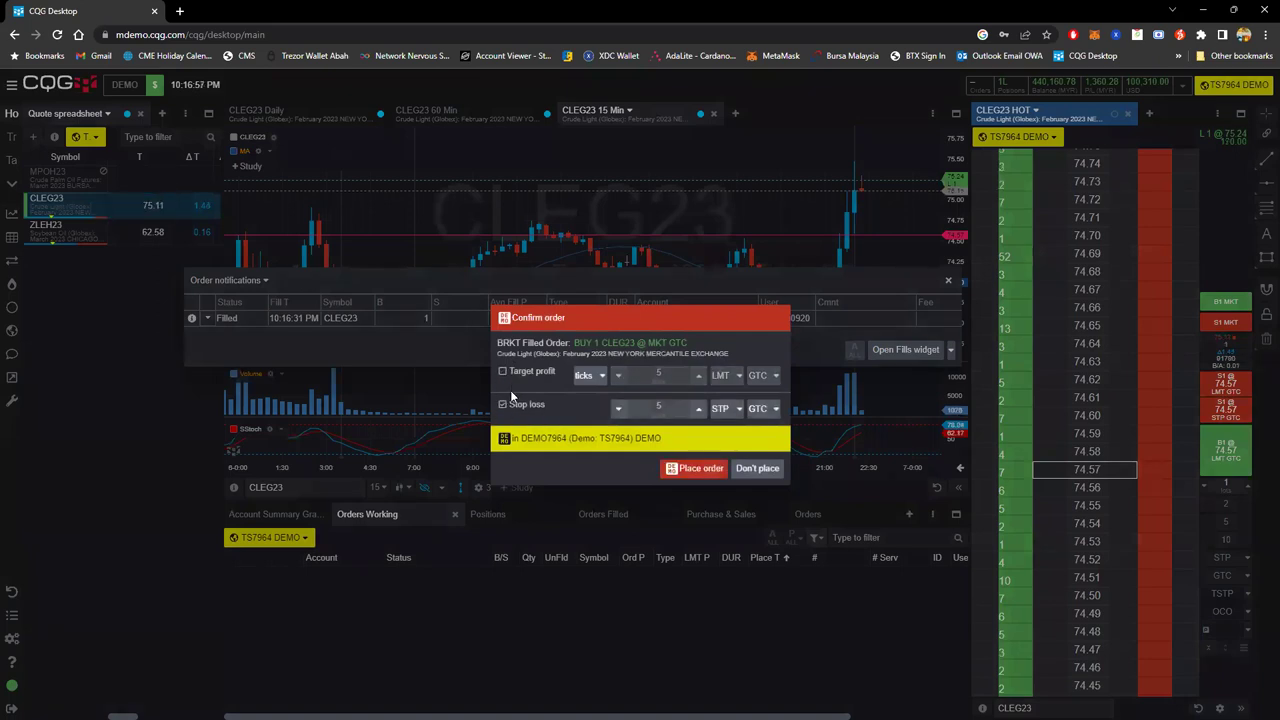
pyautogui.click(503, 372)
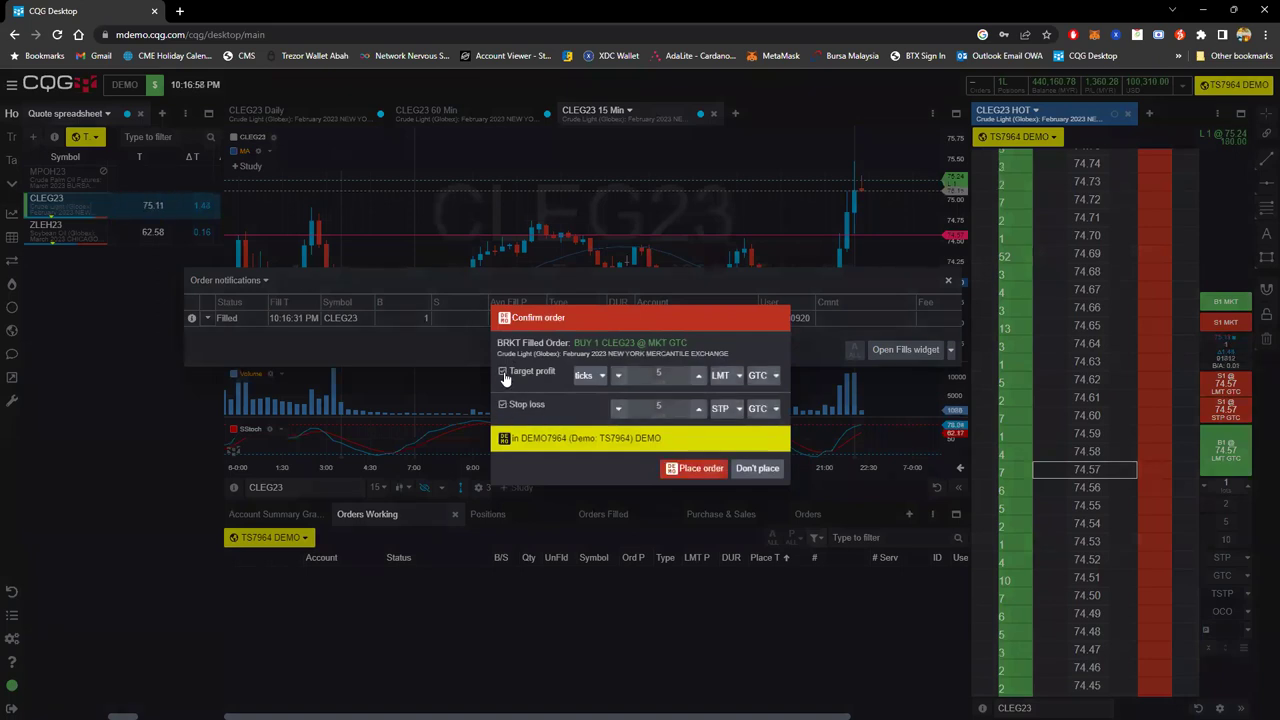
# Set the bracket's target profit to 50 ticks and its stop loss to 10 ticks, and place the order.
pyautogui.click(590, 375)
pyautogui.click(588, 429)
pyautogui.click(592, 377)
pyautogui.click(582, 414)
pyautogui.write('50')
pyautogui.doubleClick(684, 405)
pyautogui.write('10')
pyautogui.click(690, 467)
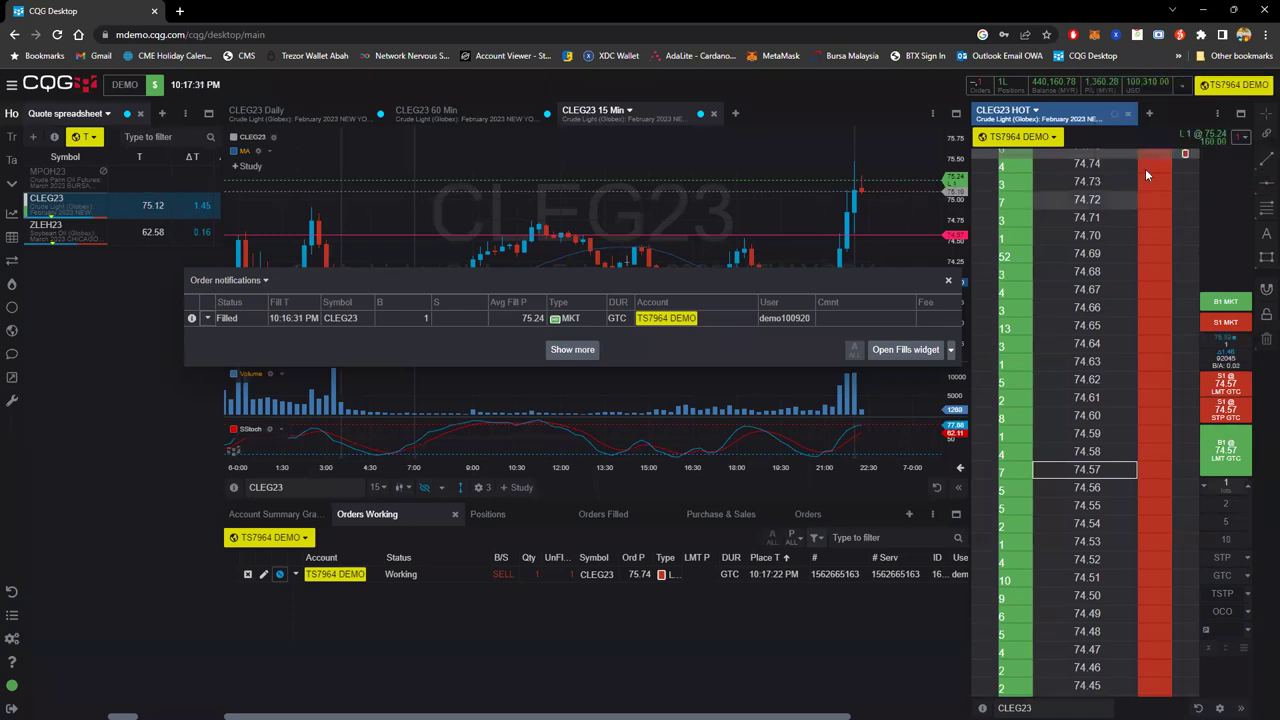
# Check the statuses of the bracket's limit and stop orders in the HOT order list and the full orders list.
pyautogui.click(1238, 140)
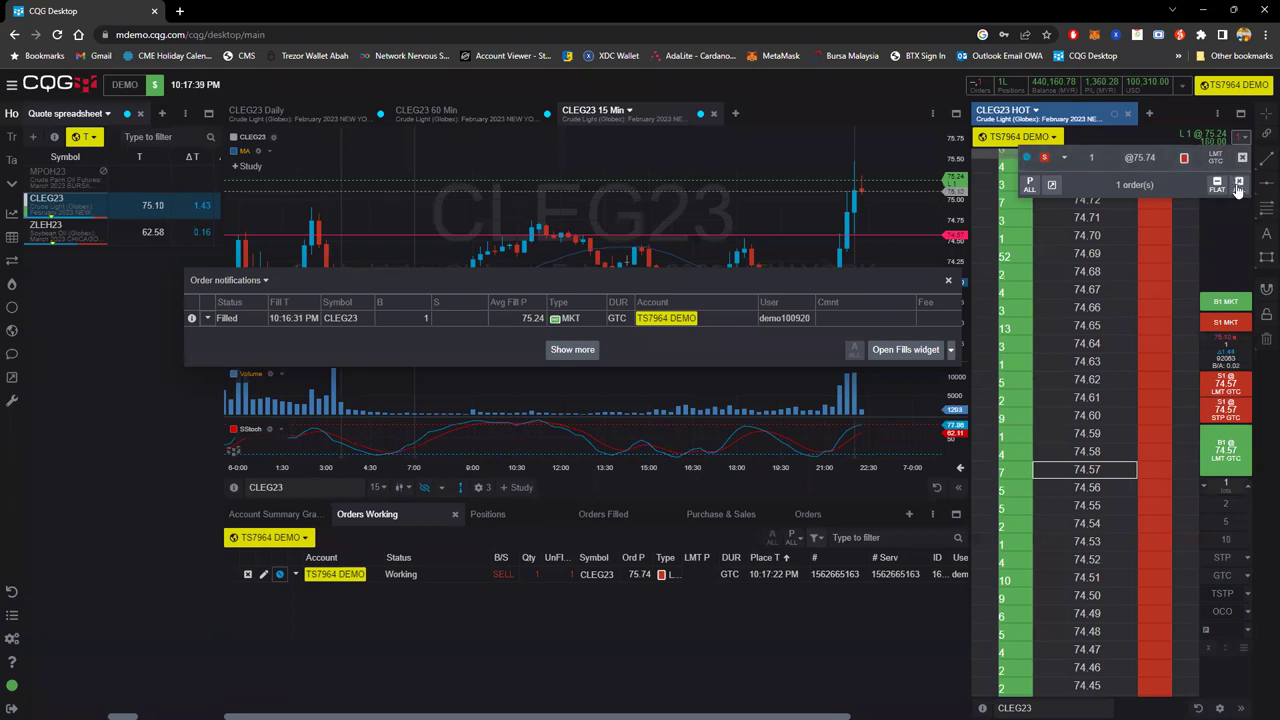
pyautogui.click(807, 514)
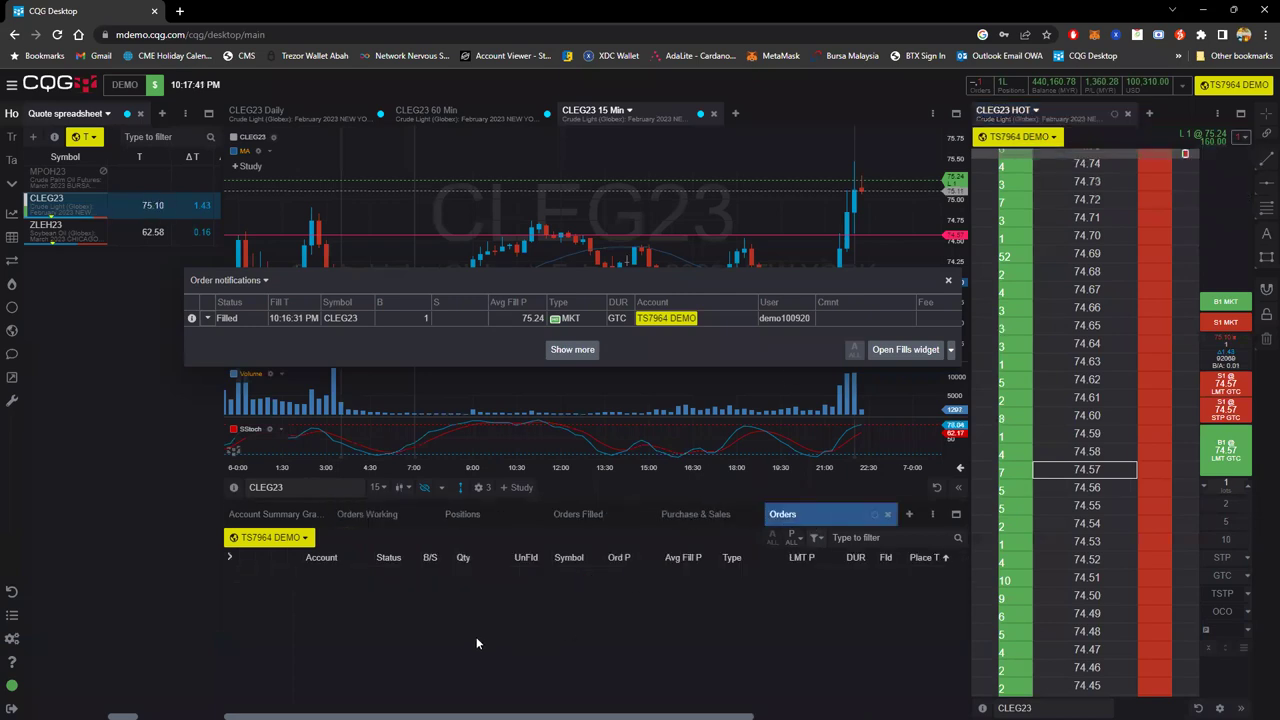
pyautogui.scroll(-2, 433, 639)
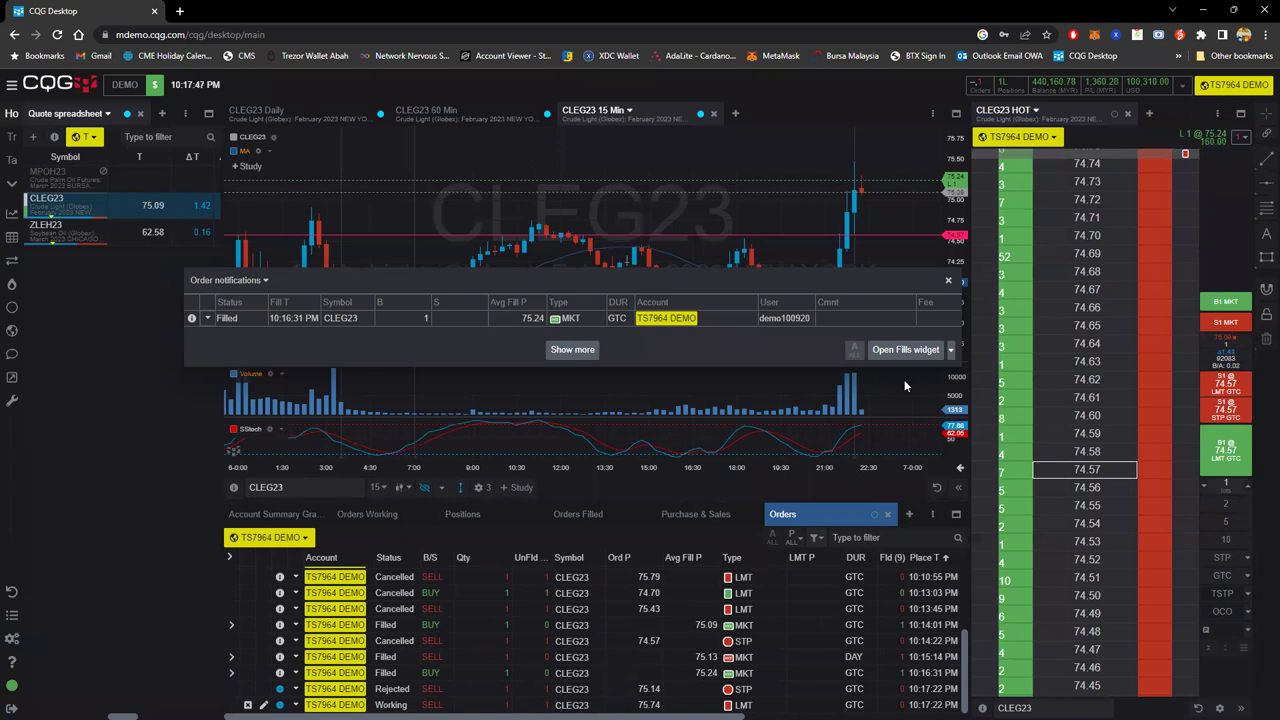
# Cancel the working CLEG23 sell orders from the HOT ticket, and show the account's open positions.
pyautogui.click(1240, 138)
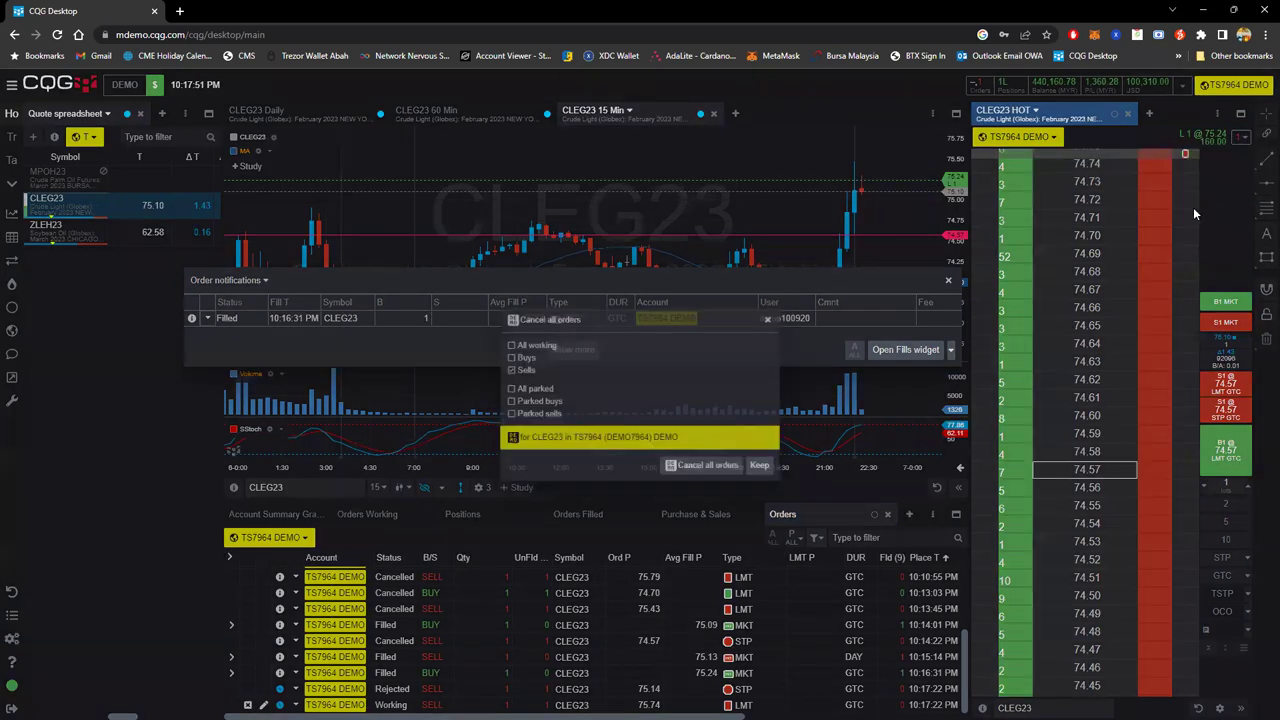
pyautogui.click(706, 465)
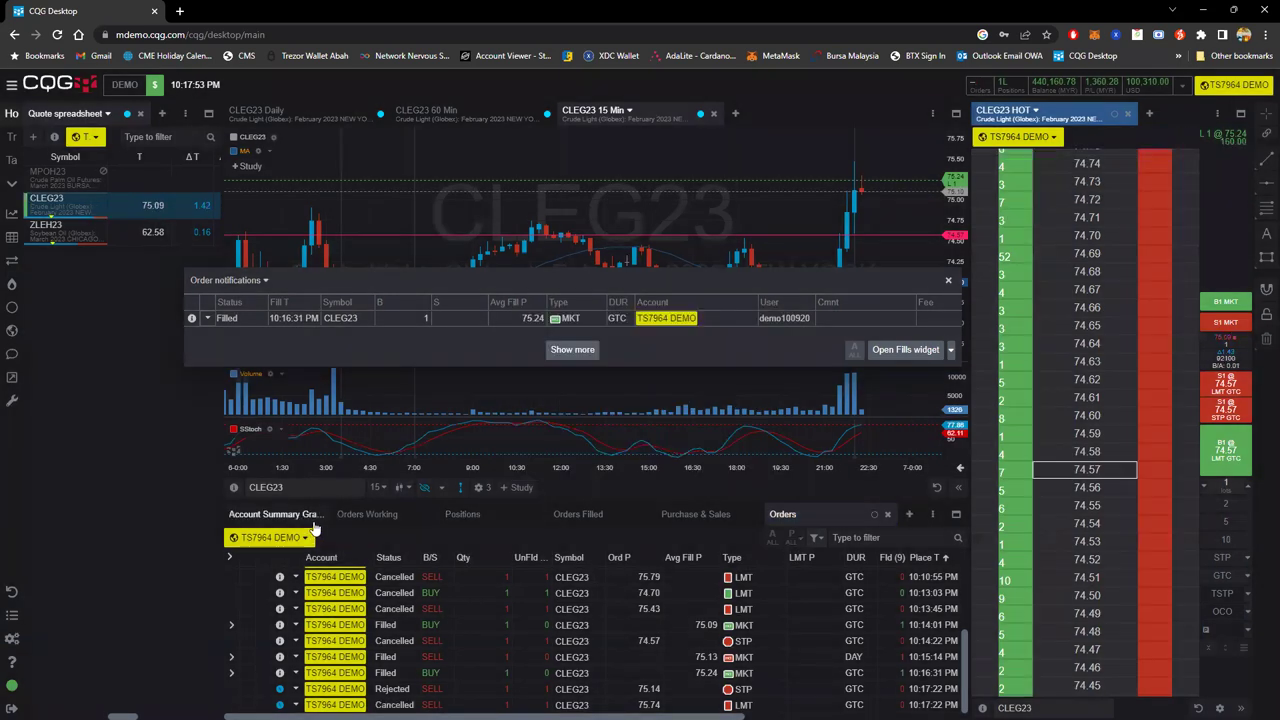
pyautogui.click(419, 520)
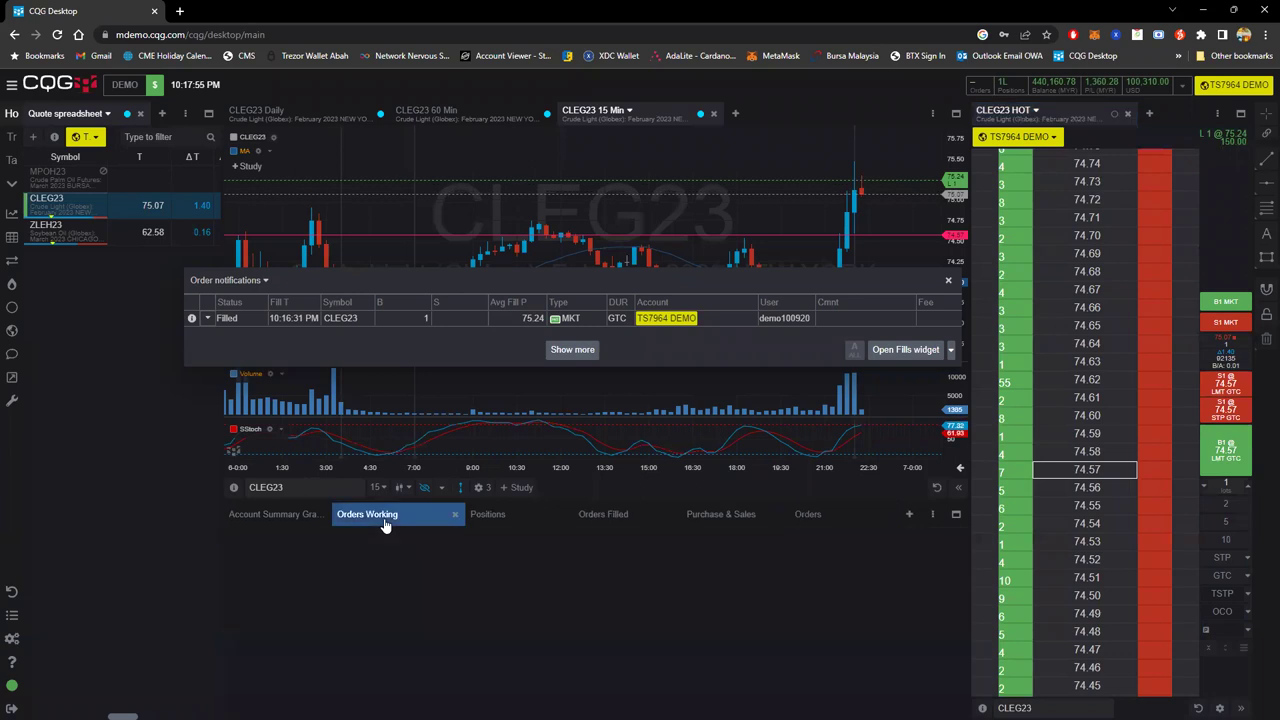
pyautogui.click(496, 515)
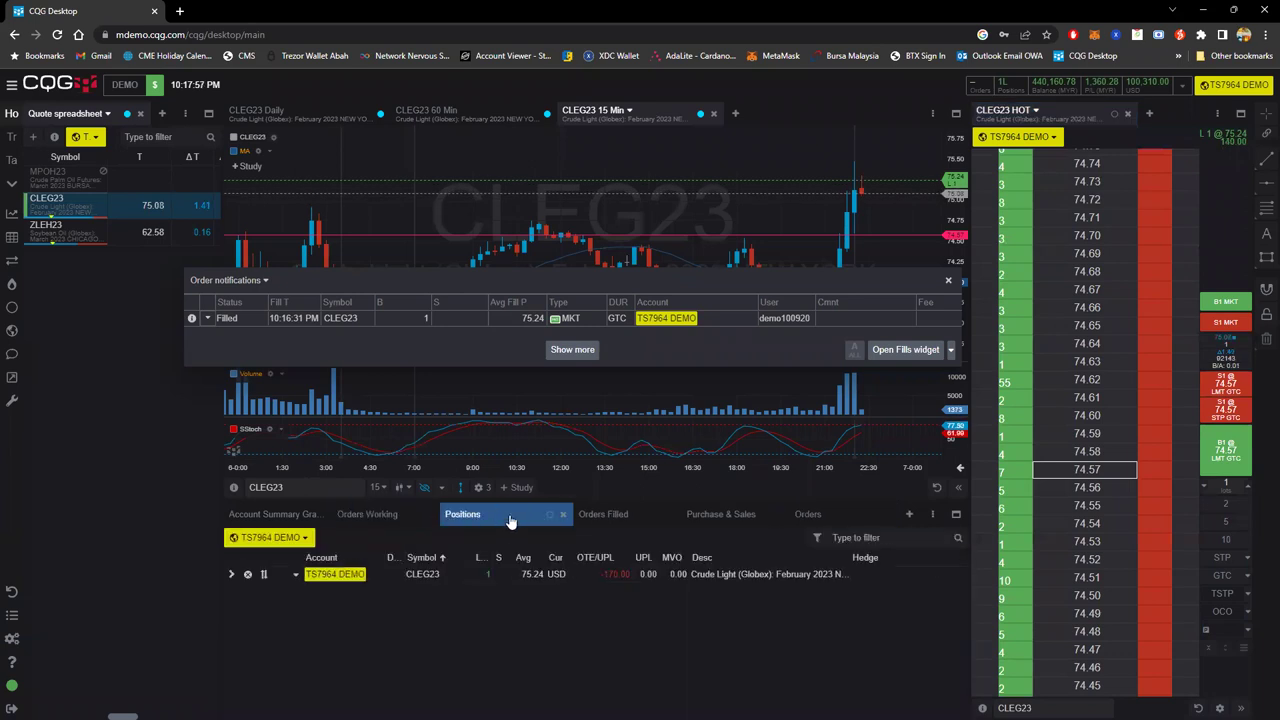
# Liquidate the long CLEG23 position at market from the HOT ticket, and dismiss the order notifications.
pyautogui.click(951, 281)
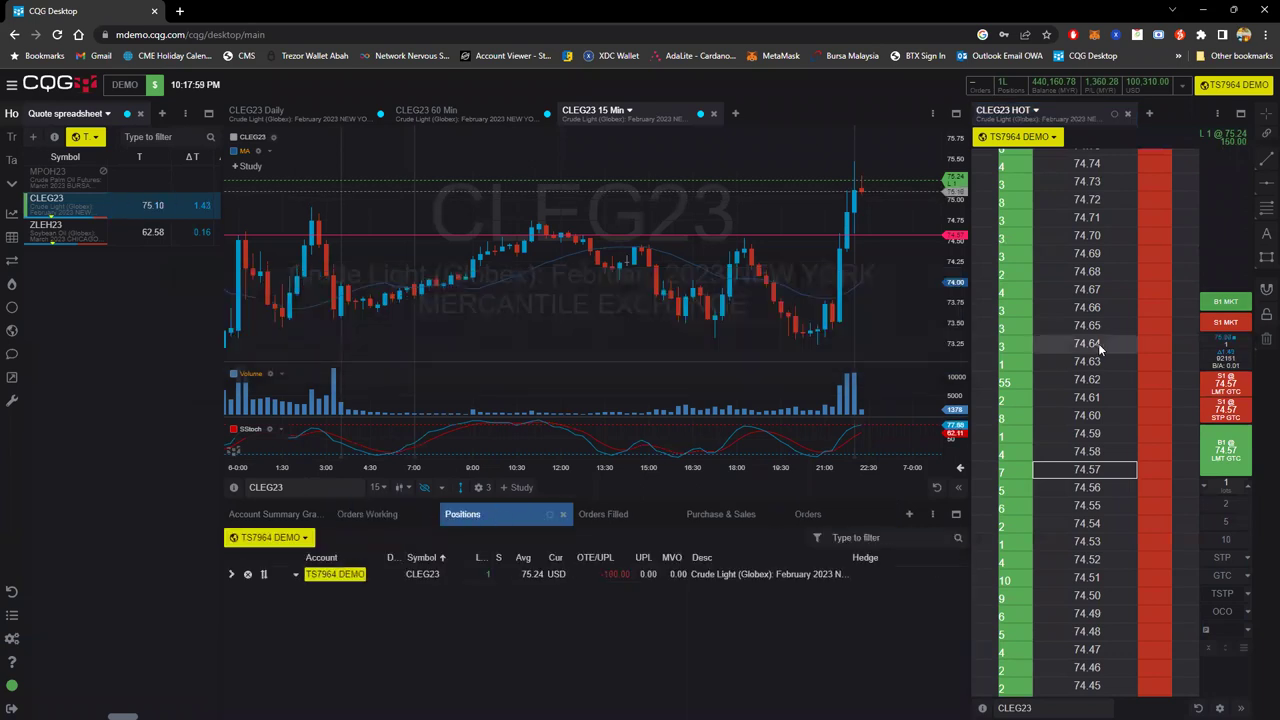
pyautogui.click(1232, 137)
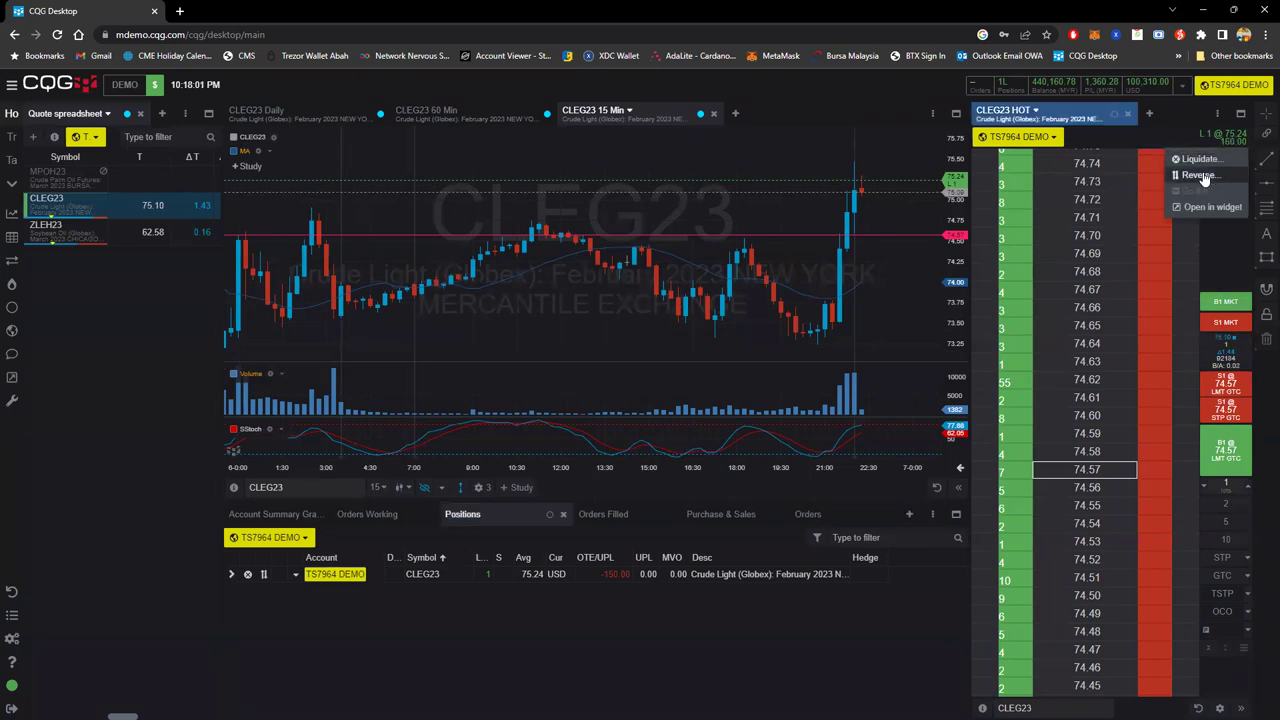
pyautogui.click(1199, 160)
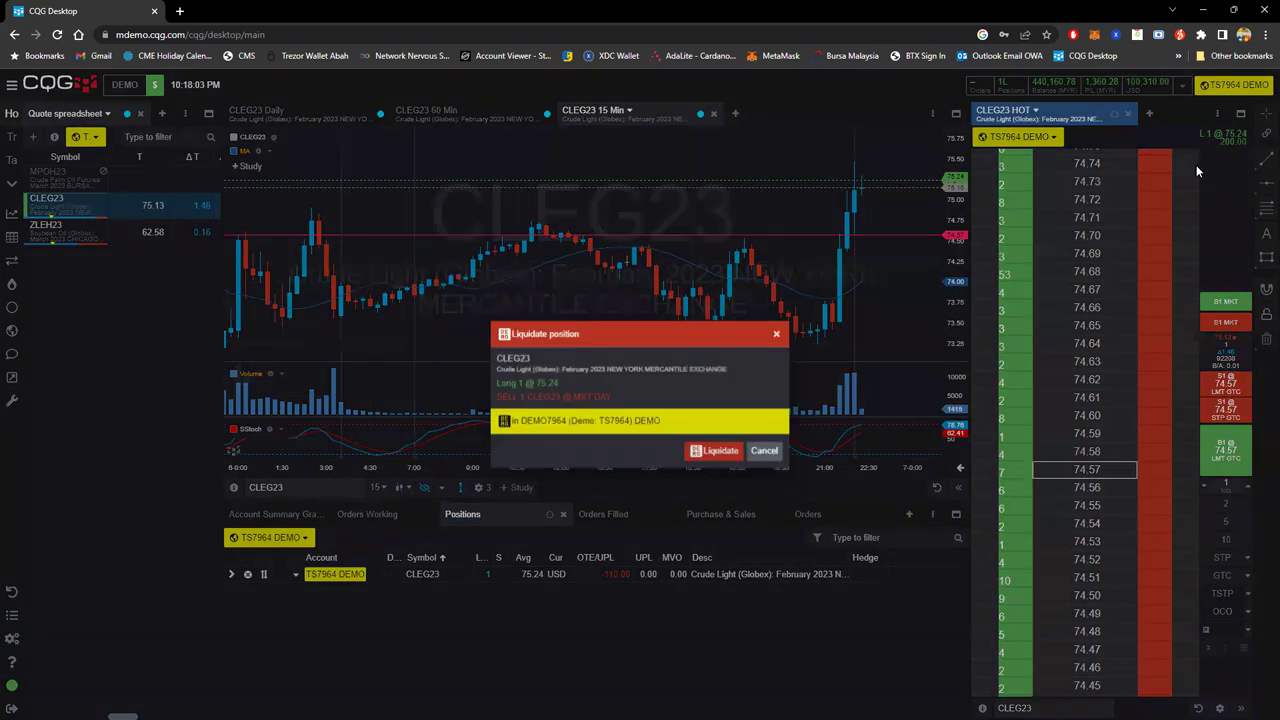
pyautogui.click(713, 451)
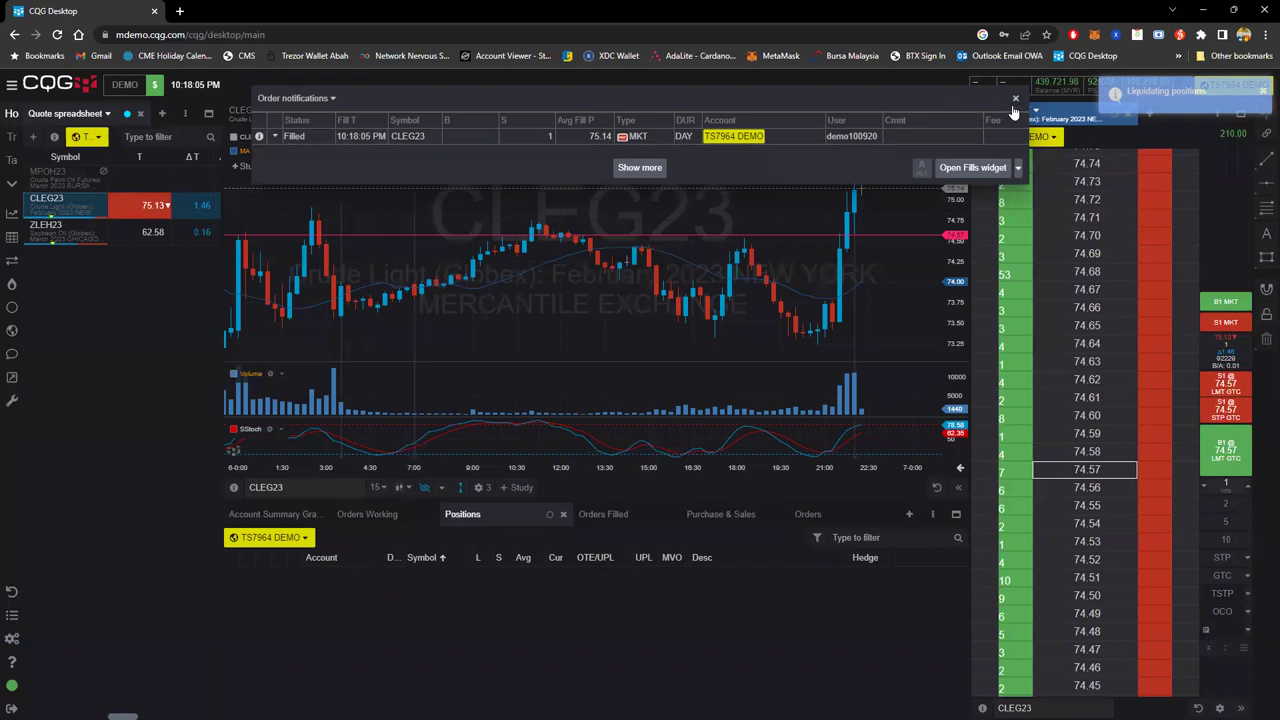
pyautogui.click(1015, 99)
# Buy 1 CLEG23 at market GTC from the HOT ticket, and start a bracket order on the filled buy.
pyautogui.click(1225, 301)
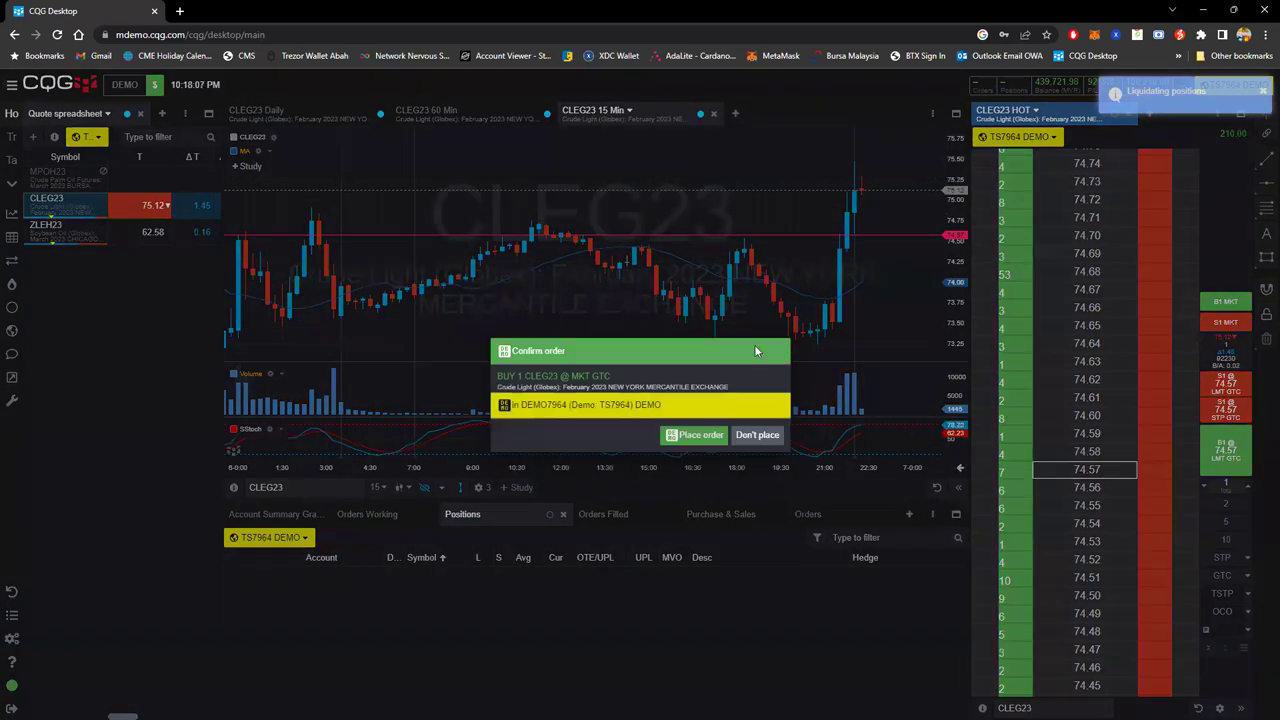
pyautogui.click(669, 435)
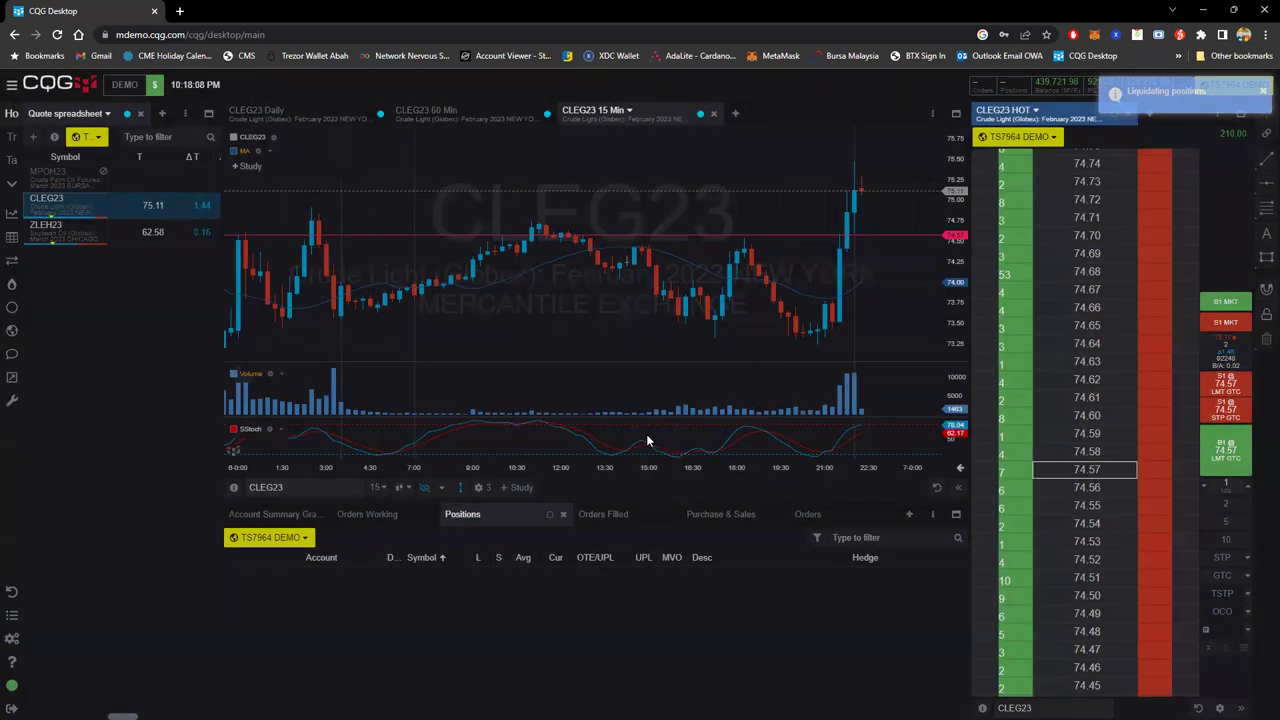
pyautogui.click(275, 136)
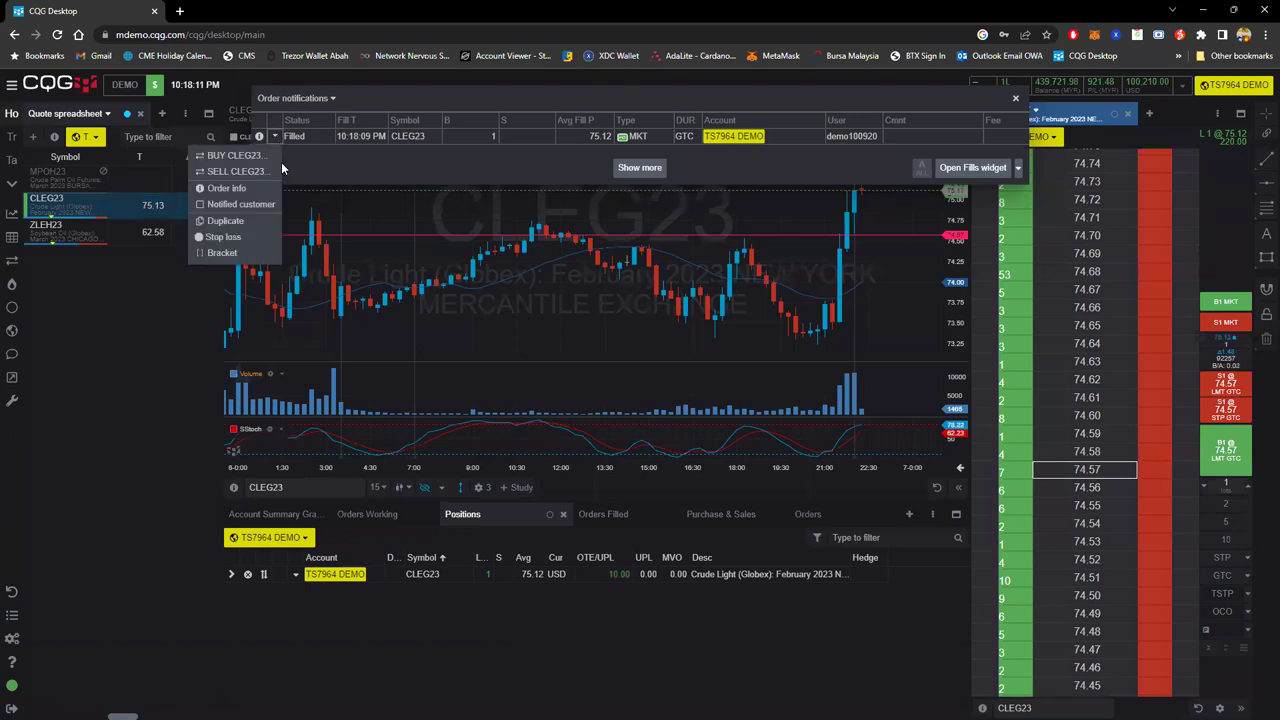
pyautogui.click(222, 253)
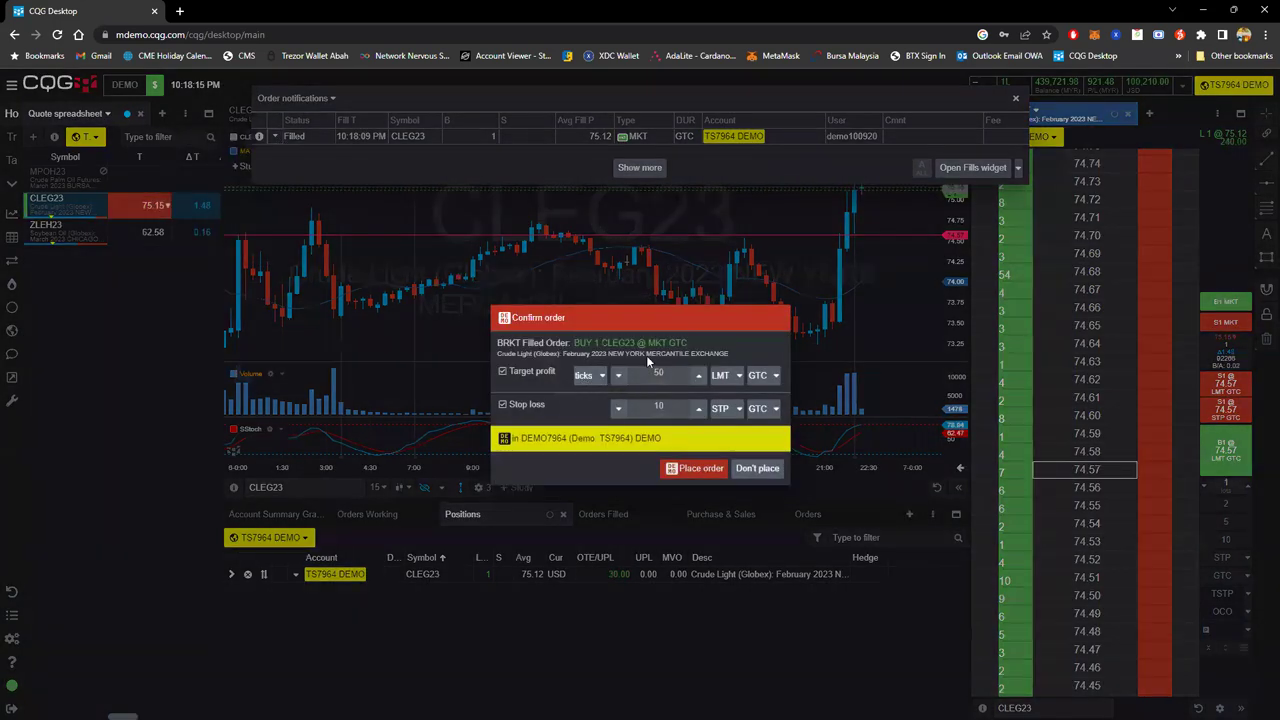
# Set the bracket's target profit to 100 ticks and its stop loss to 50 ticks, and place the order.
pyautogui.write('100')
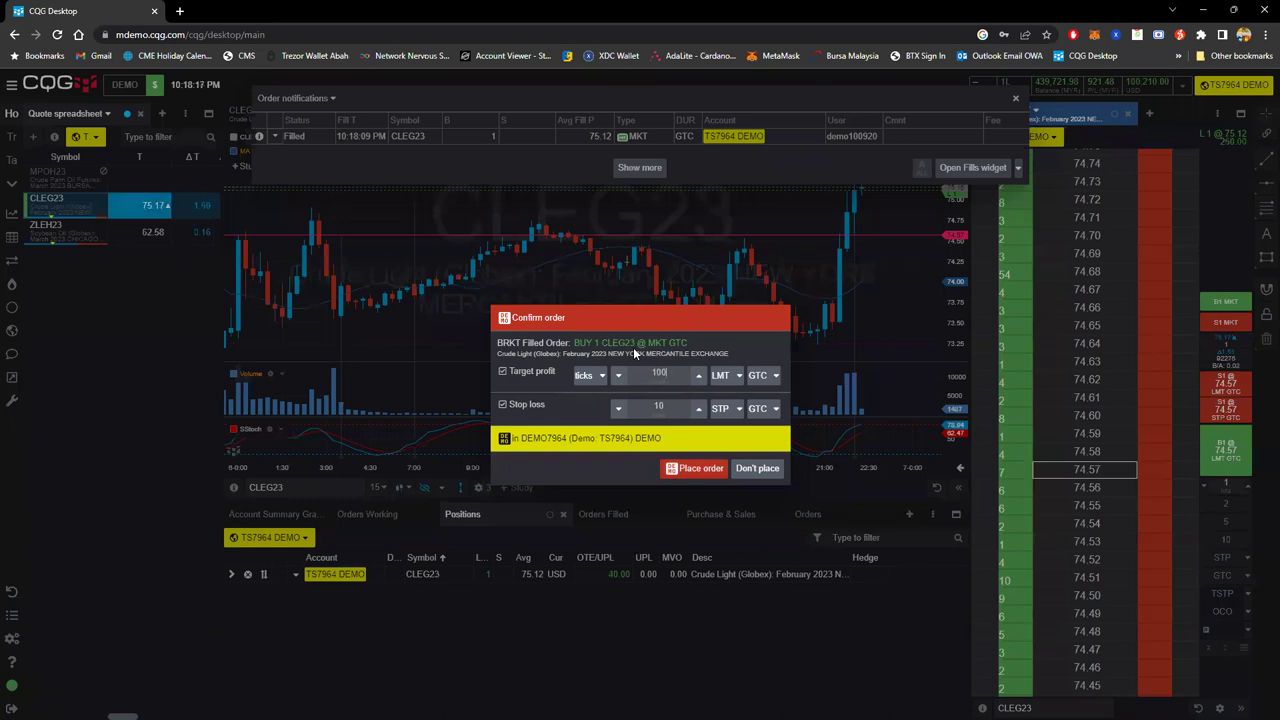
pyautogui.doubleClick(659, 408)
pyautogui.write('50')
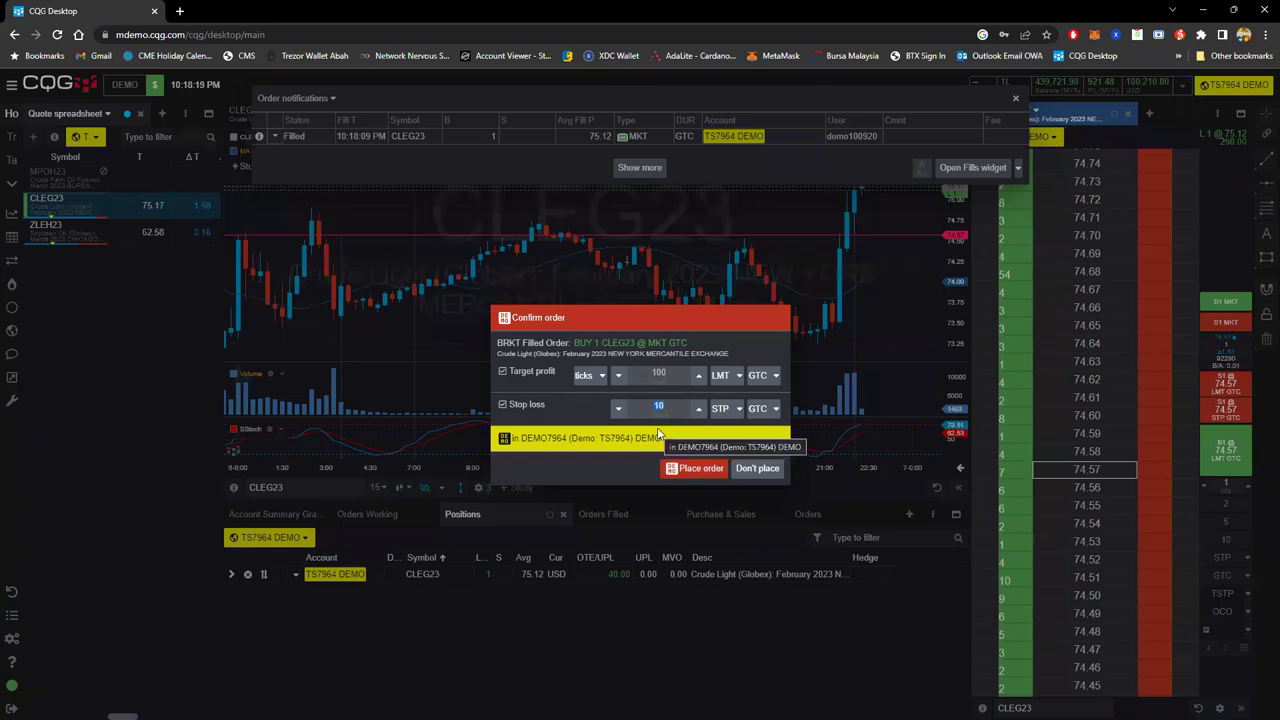
pyautogui.click(700, 468)
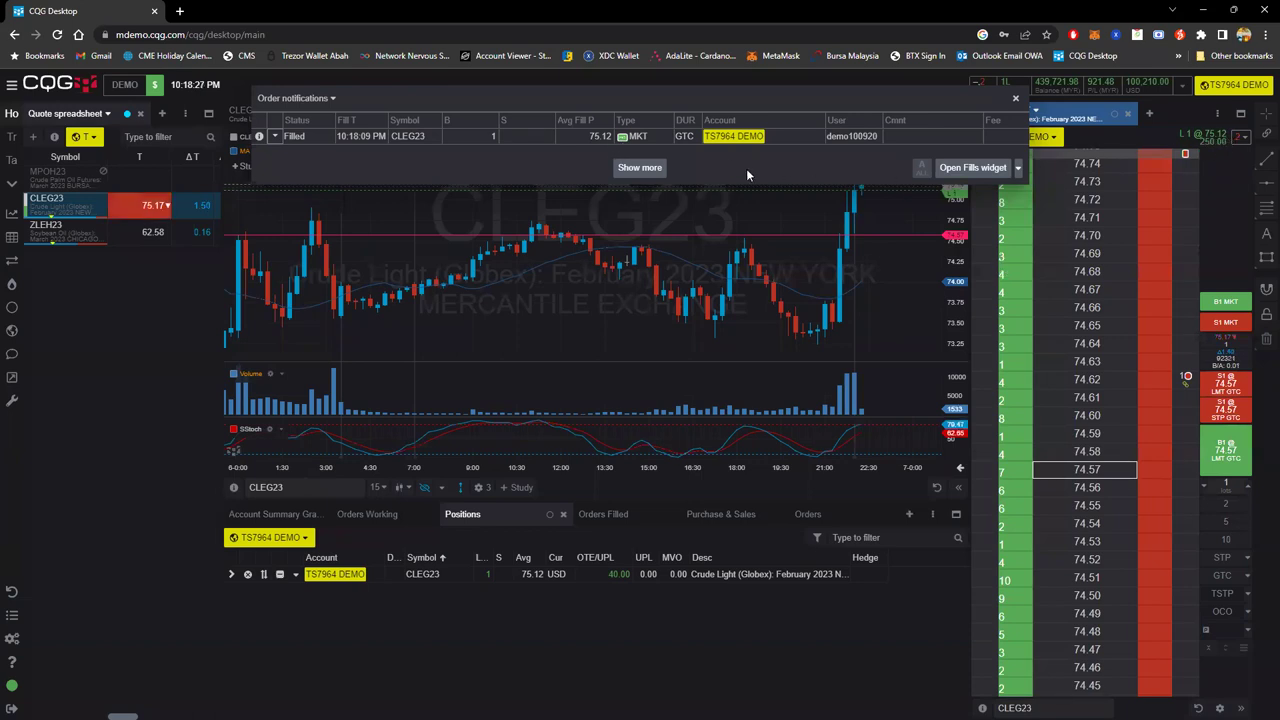
# Check the bracket's two sell orders in the HOT order list and the working orders list, widening the Type column.
pyautogui.click(1233, 136)
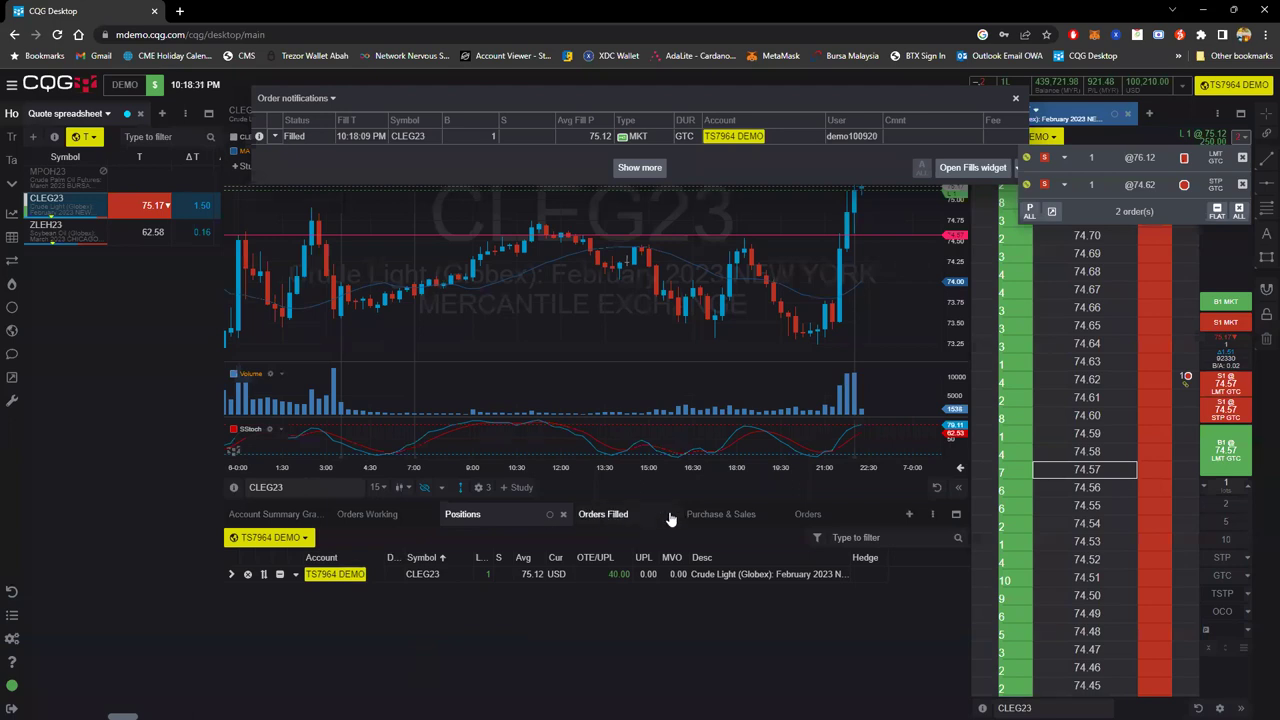
pyautogui.click(385, 514)
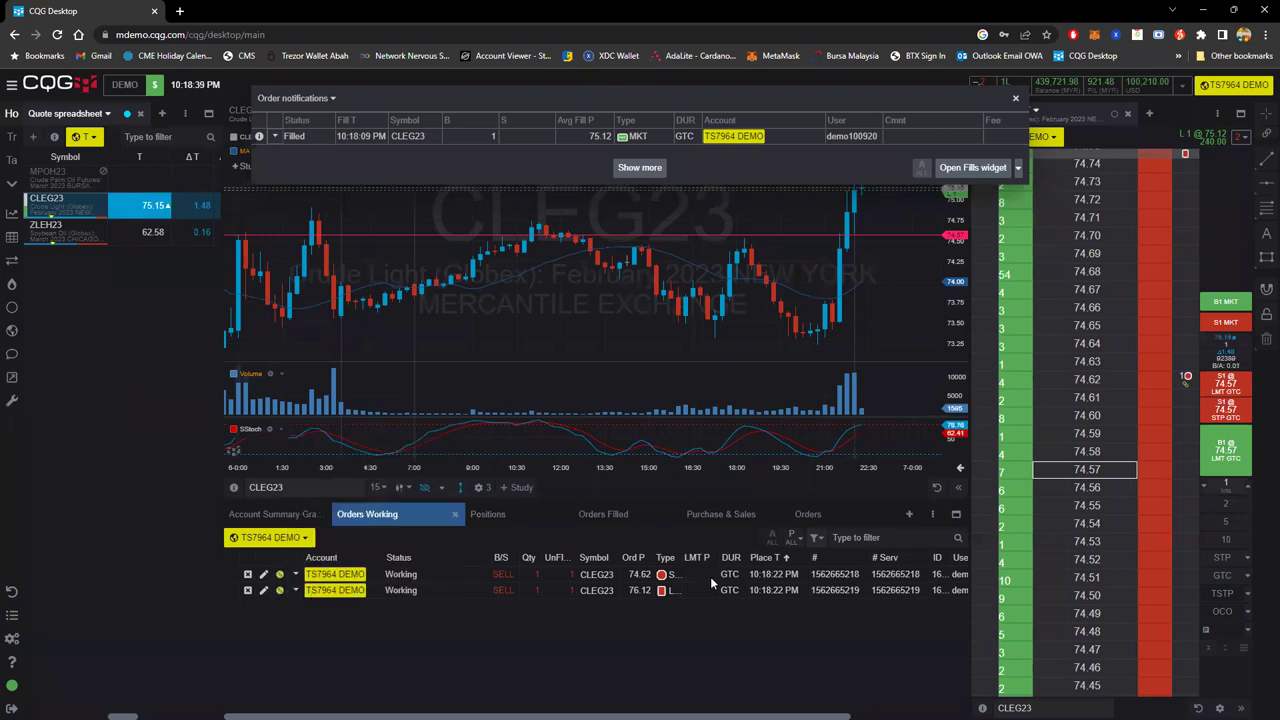
pyautogui.moveTo(683, 556); pyautogui.dragTo(694, 556)
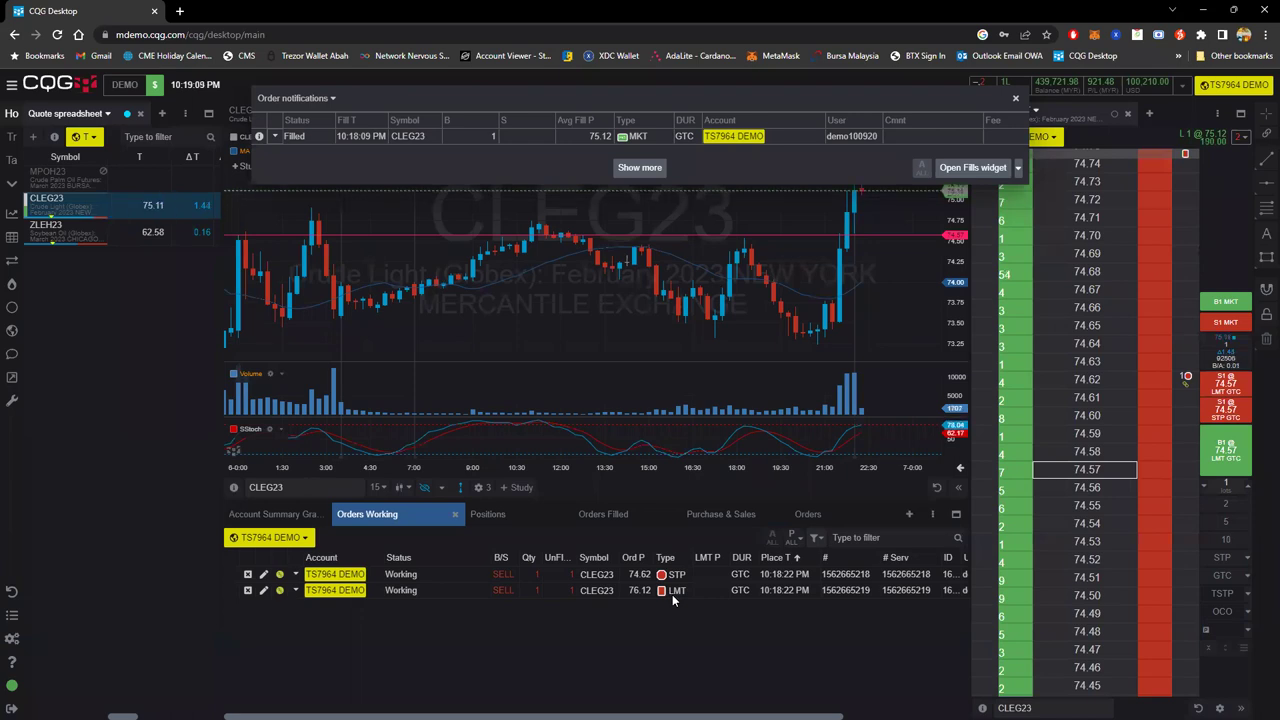
# Move the order notifications away from the HOT ticket, and raise the CLEG23 stop sell order to 74.83.
pyautogui.moveTo(877, 99); pyautogui.dragTo(562, 314)
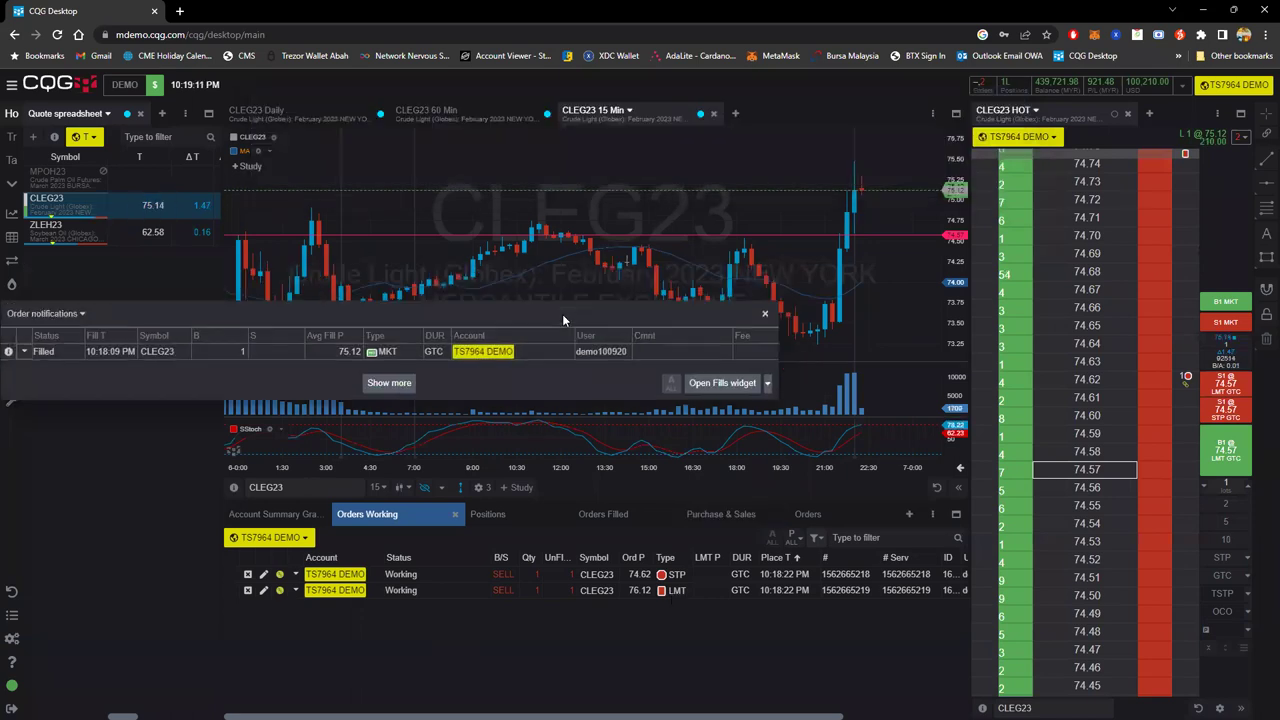
pyautogui.scroll(5, 1089, 496)
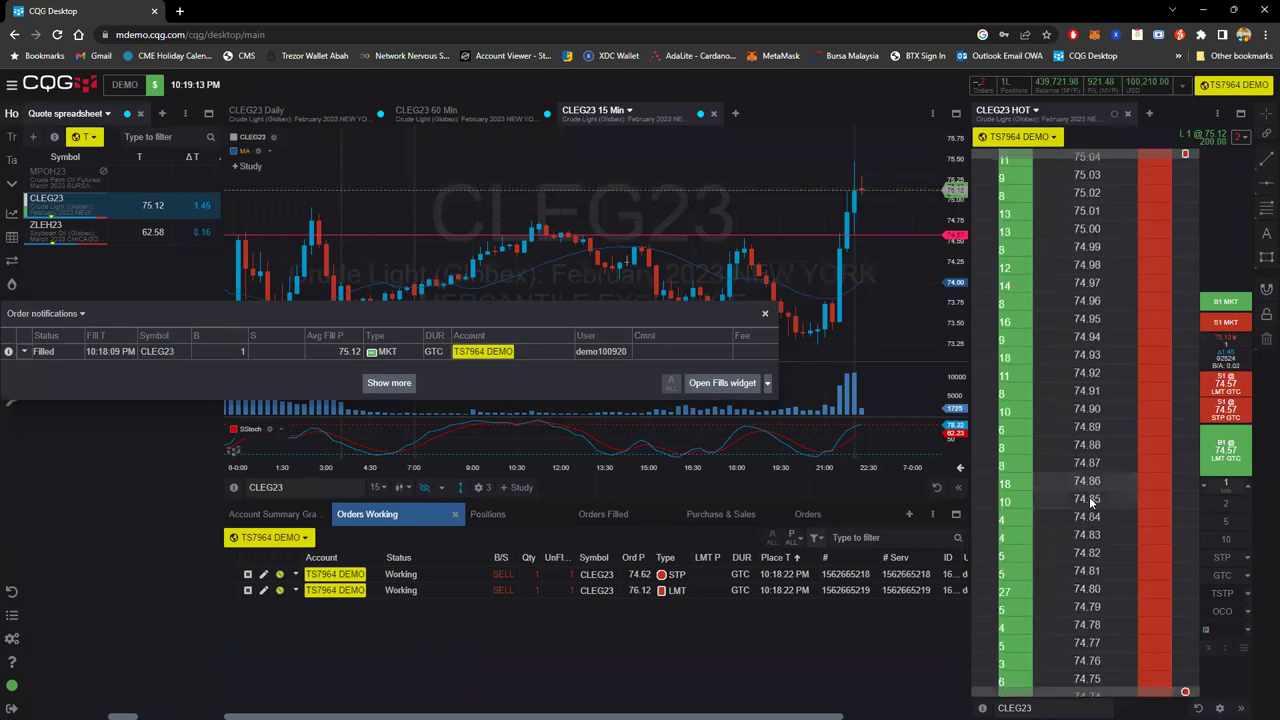
pyautogui.scroll(4, 1130, 466)
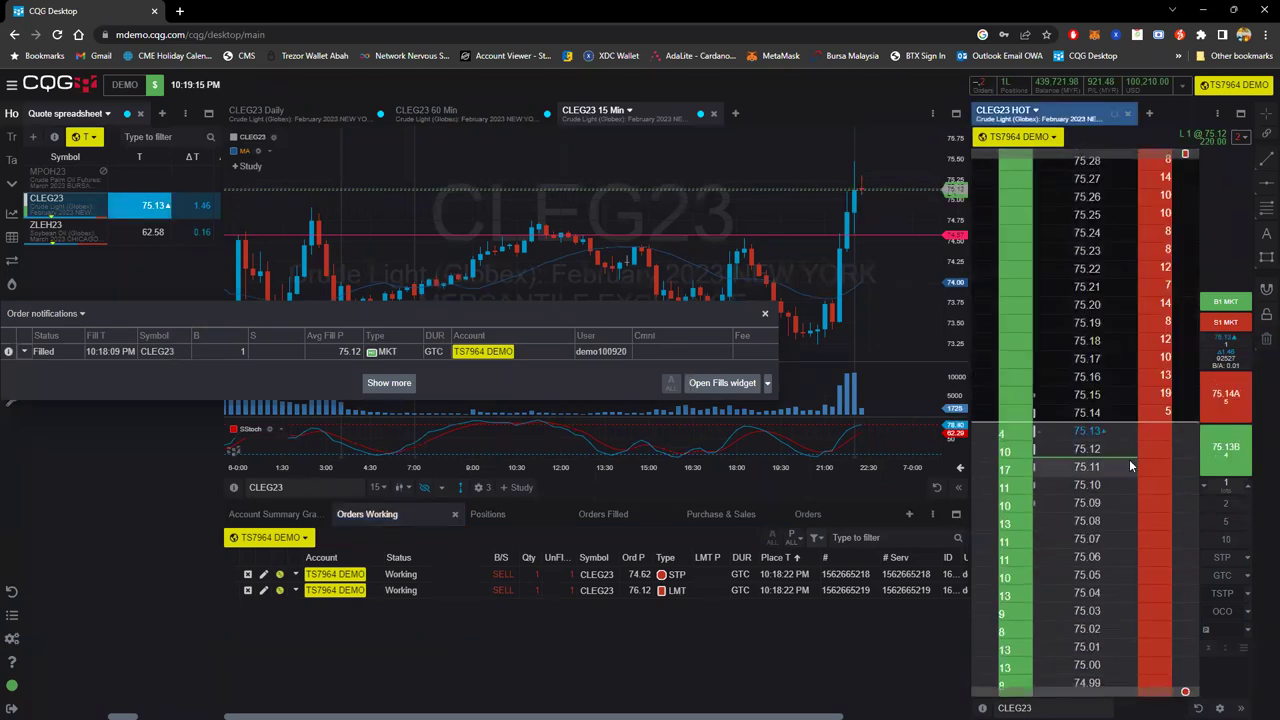
pyautogui.scroll(3, 1121, 458)
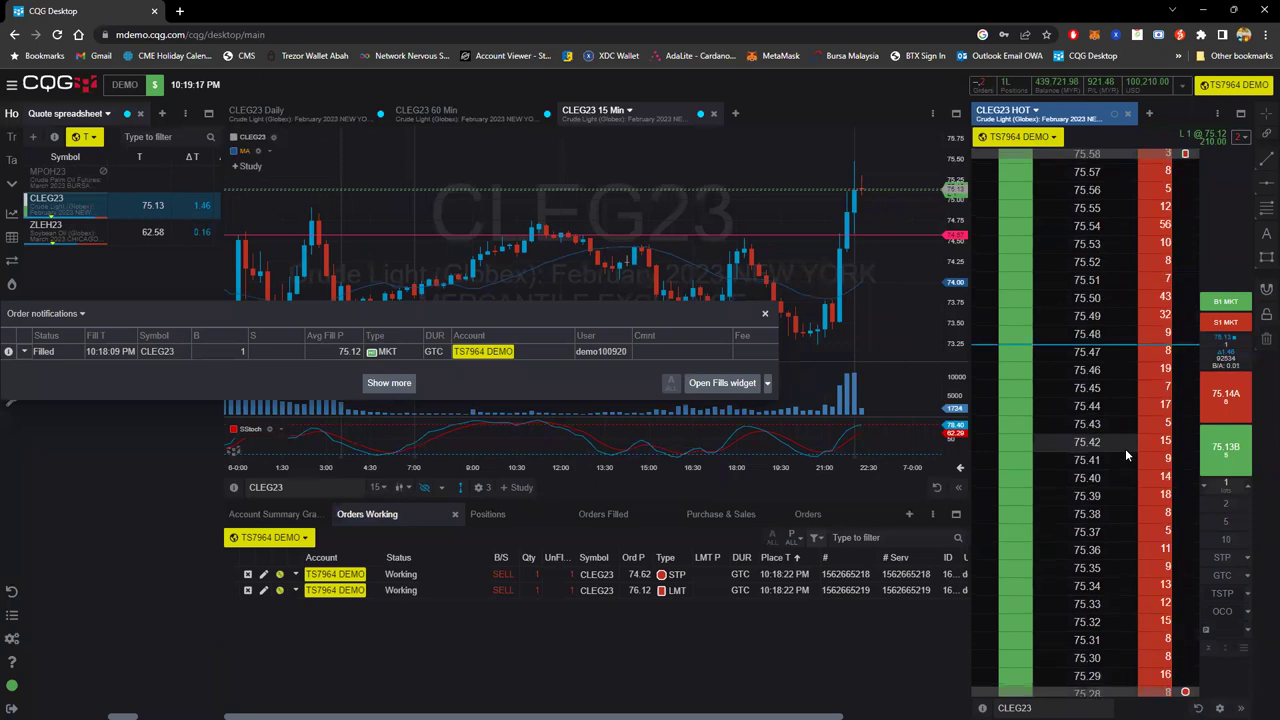
pyautogui.scroll(-9, 1130, 445)
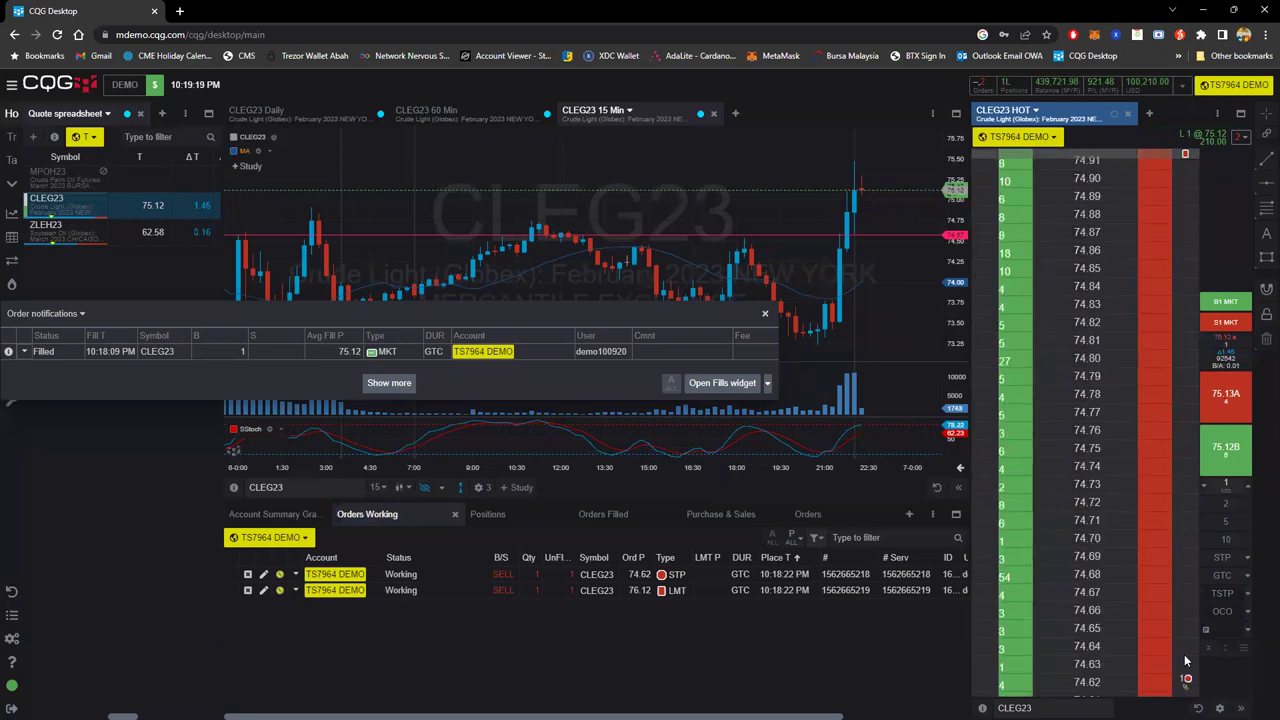
pyautogui.moveTo(1185, 677); pyautogui.dragTo(1186, 306)
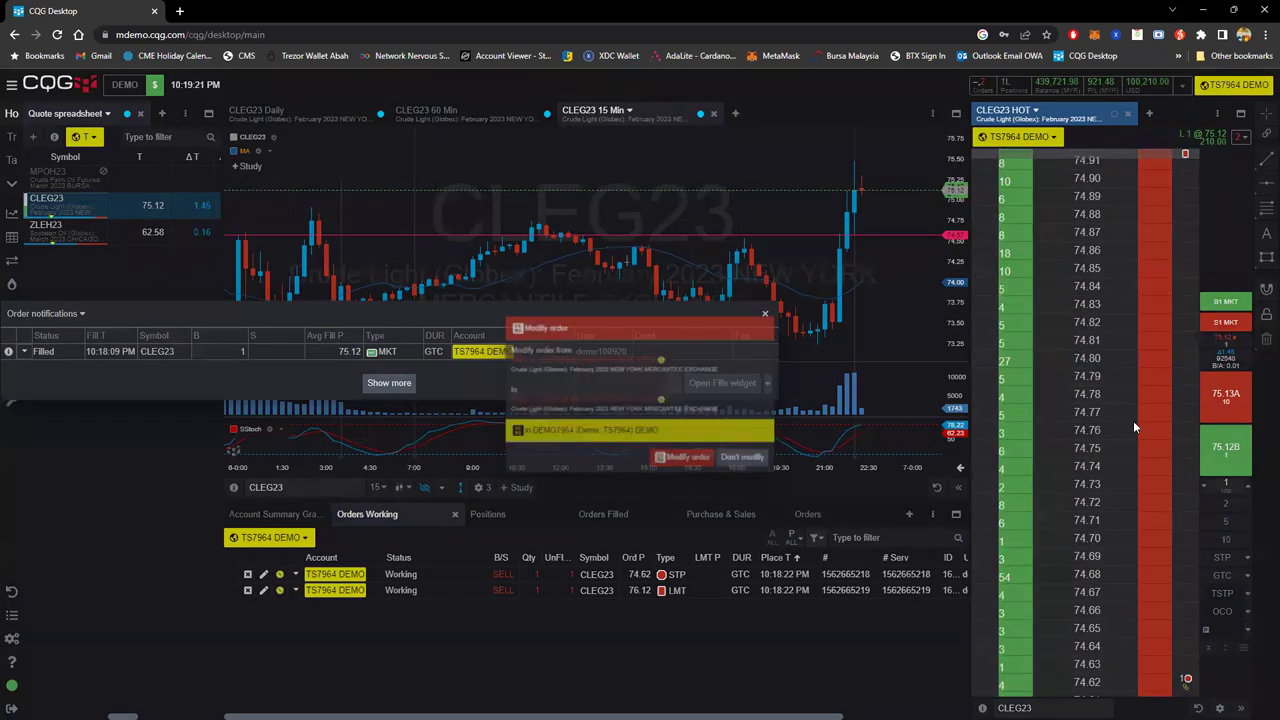
pyautogui.click(690, 463)
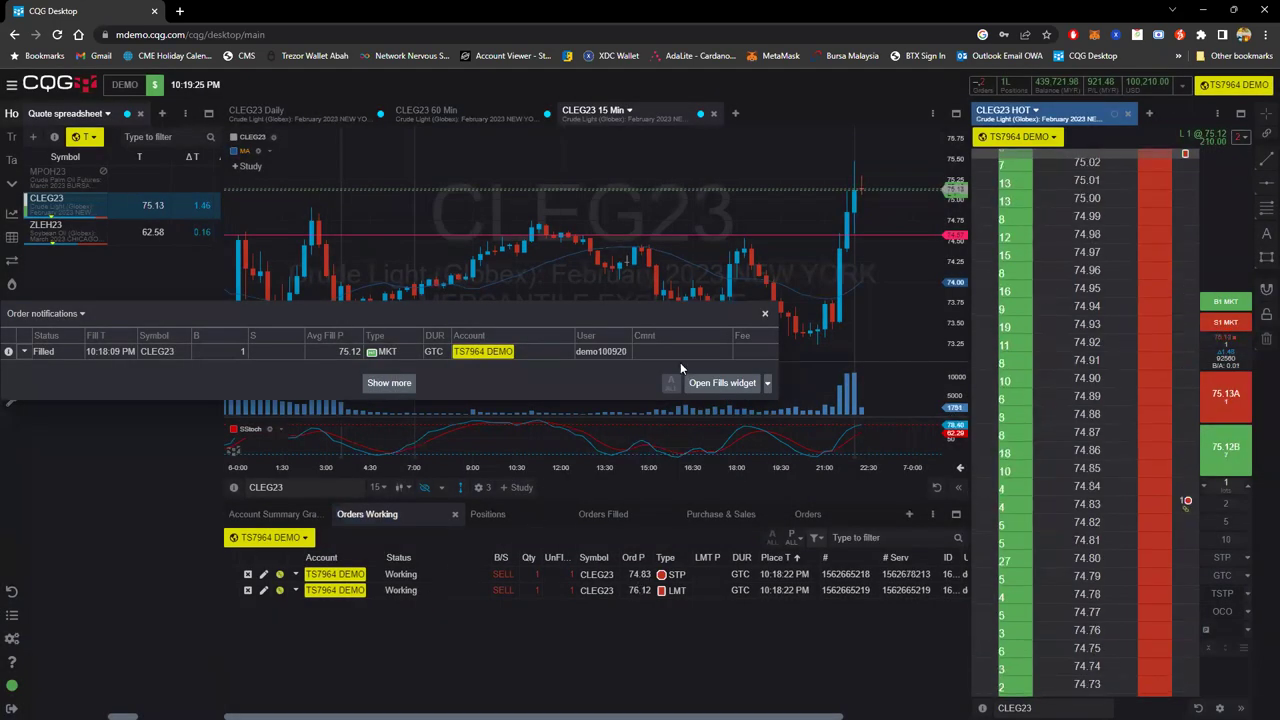
# Raise the working CLEG23 stop sell order to 75.02 on the HOT price ladder and confirm the modification.
pyautogui.moveTo(412, 325); pyautogui.dragTo(499, 327)
pyautogui.scroll(4, 1085, 525)
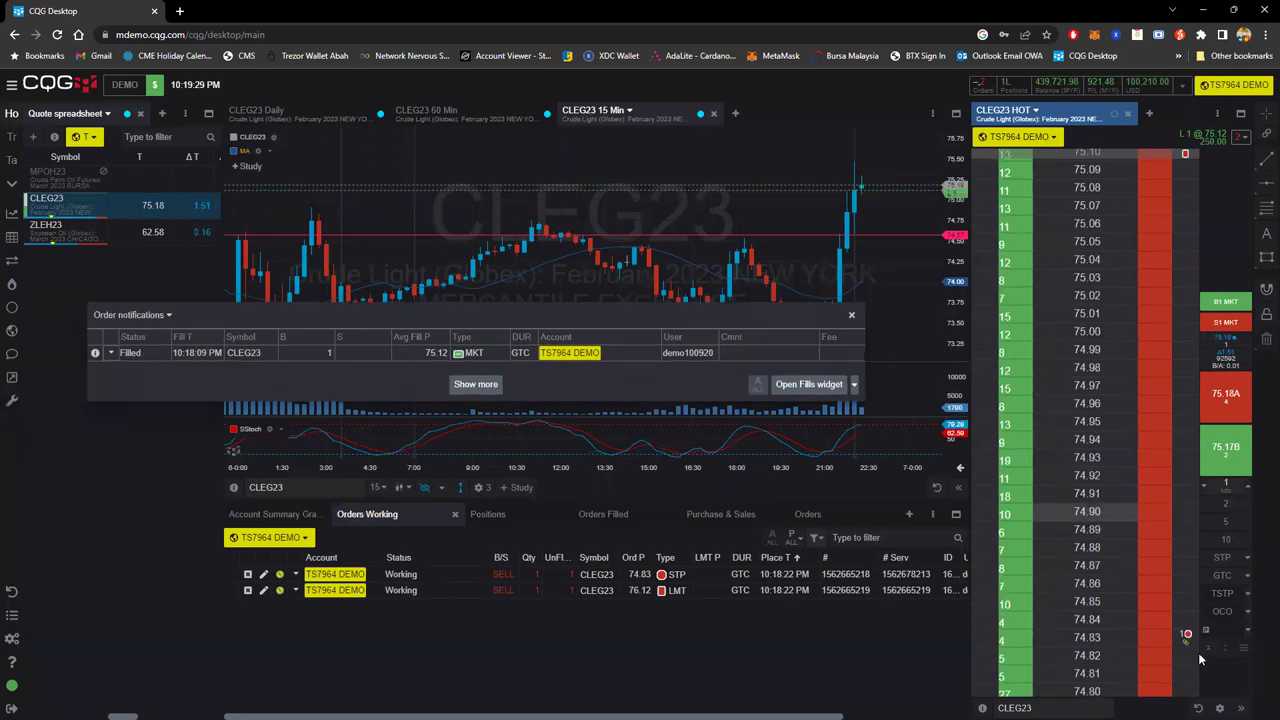
pyautogui.moveTo(1186, 640)
pyautogui.mouseDown()
pyautogui.moveTo(1166, 337)
pyautogui.moveTo(1088, 362)
pyautogui.mouseUp()
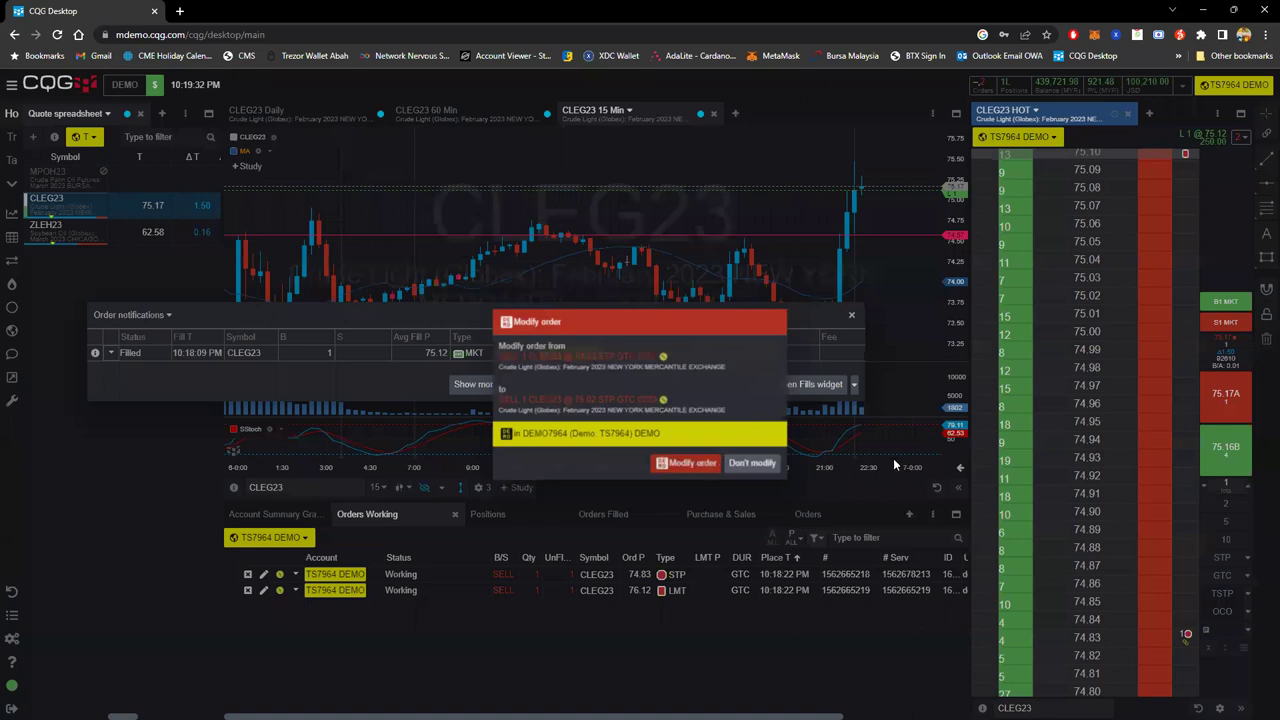
pyautogui.press('Return')
# Raise the CLEG23 stop sell order to 75.11, close to the market price, and confirm the modification.
pyautogui.scroll(5, 1150, 487)
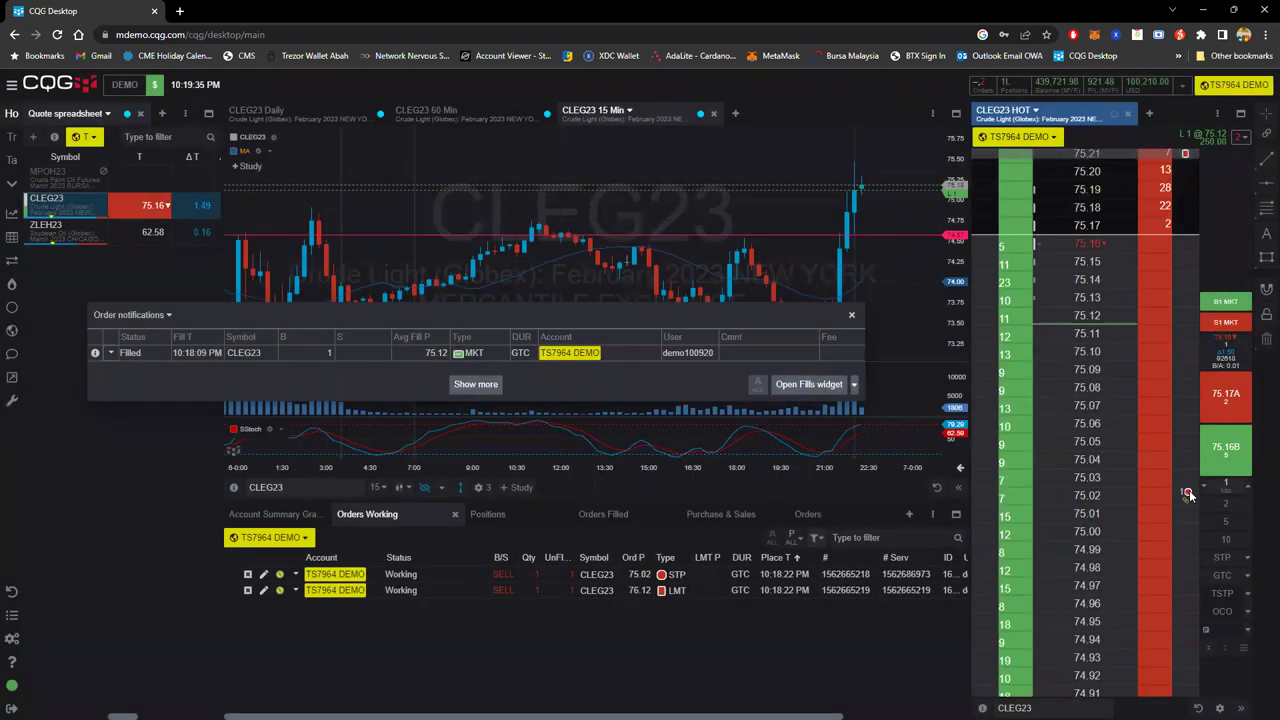
pyautogui.moveTo(1174, 377); pyautogui.dragTo(1162, 364)
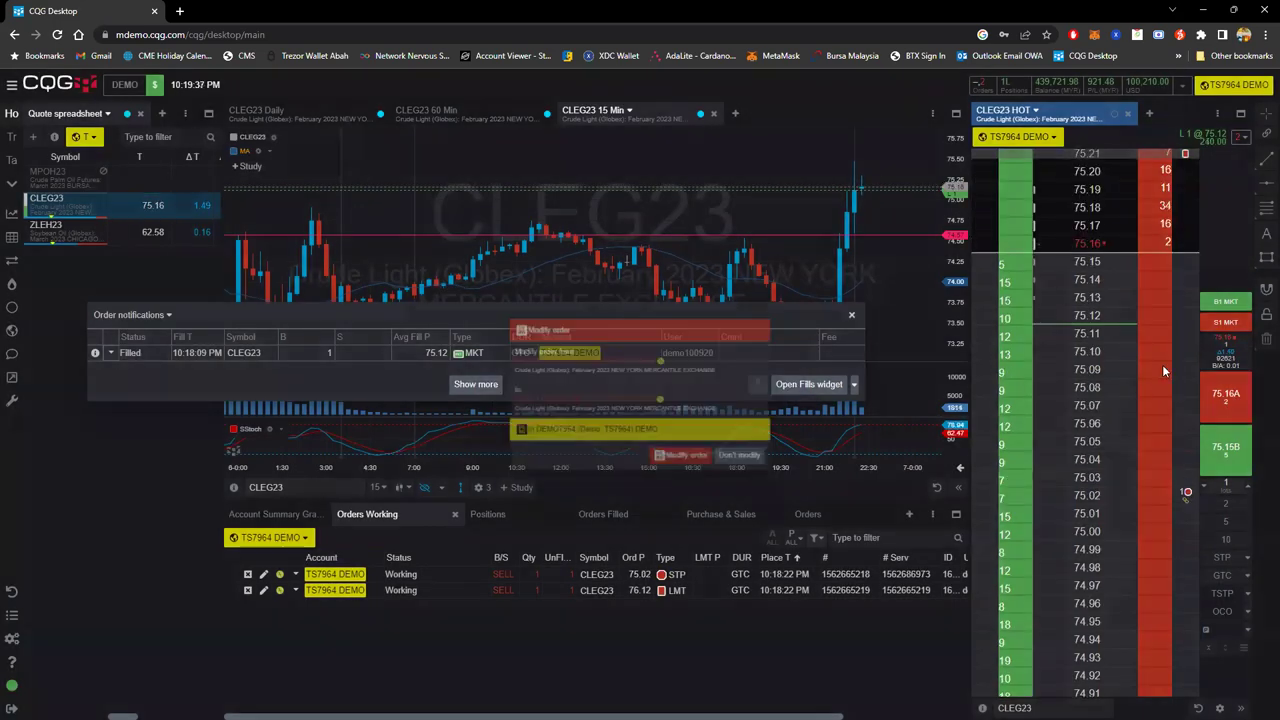
pyautogui.press('Return')
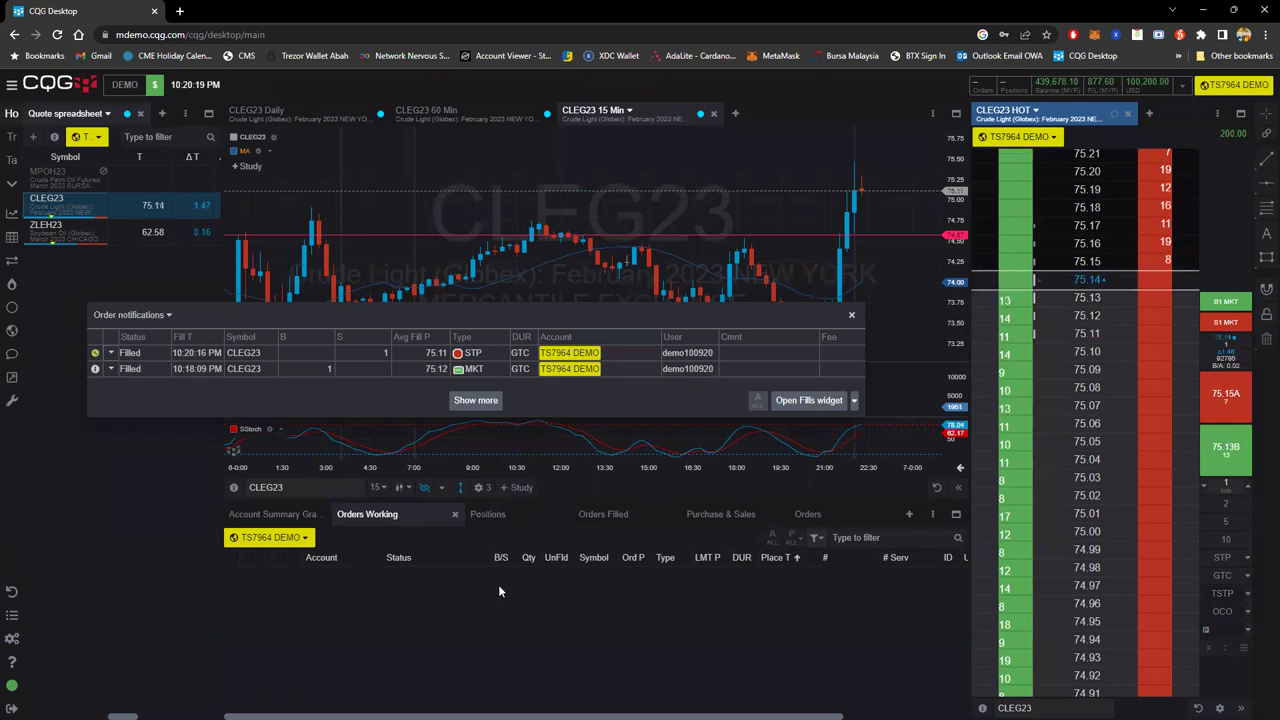
# Review the full orders list and the 76.12 limit order's transaction history, and check the open positions and working orders.
pyautogui.click(803, 514)
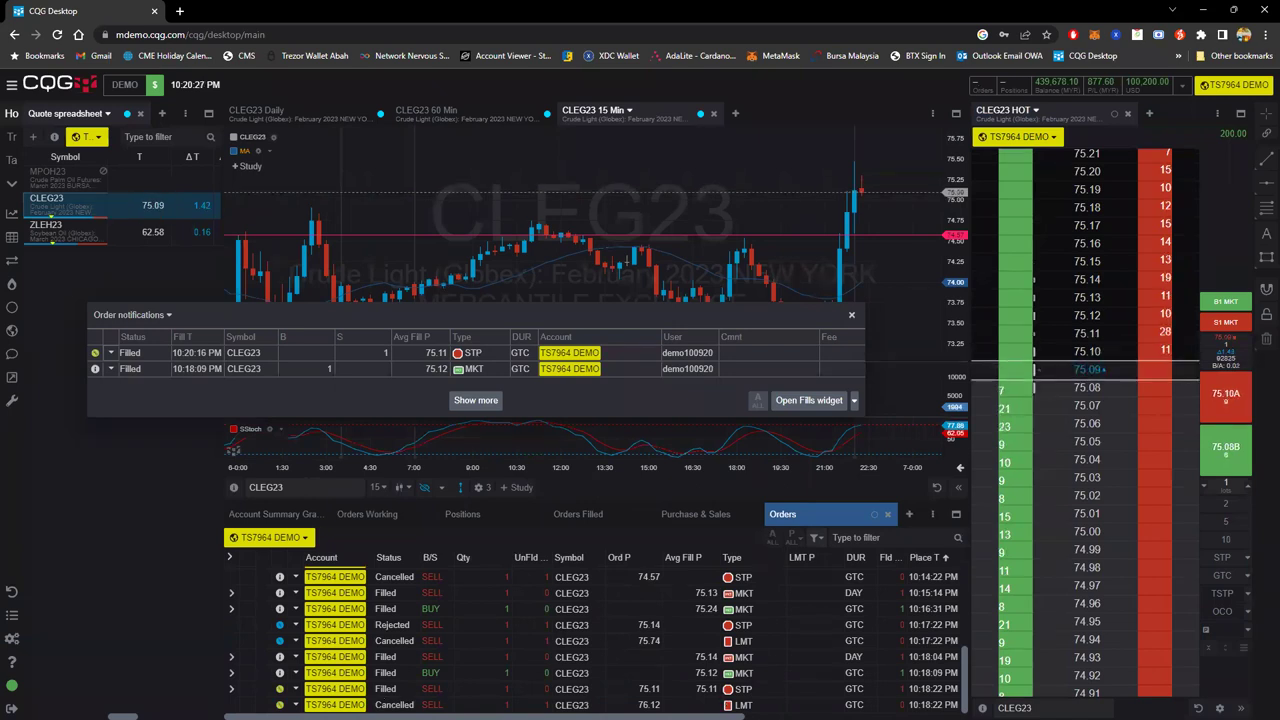
pyautogui.click(280, 705)
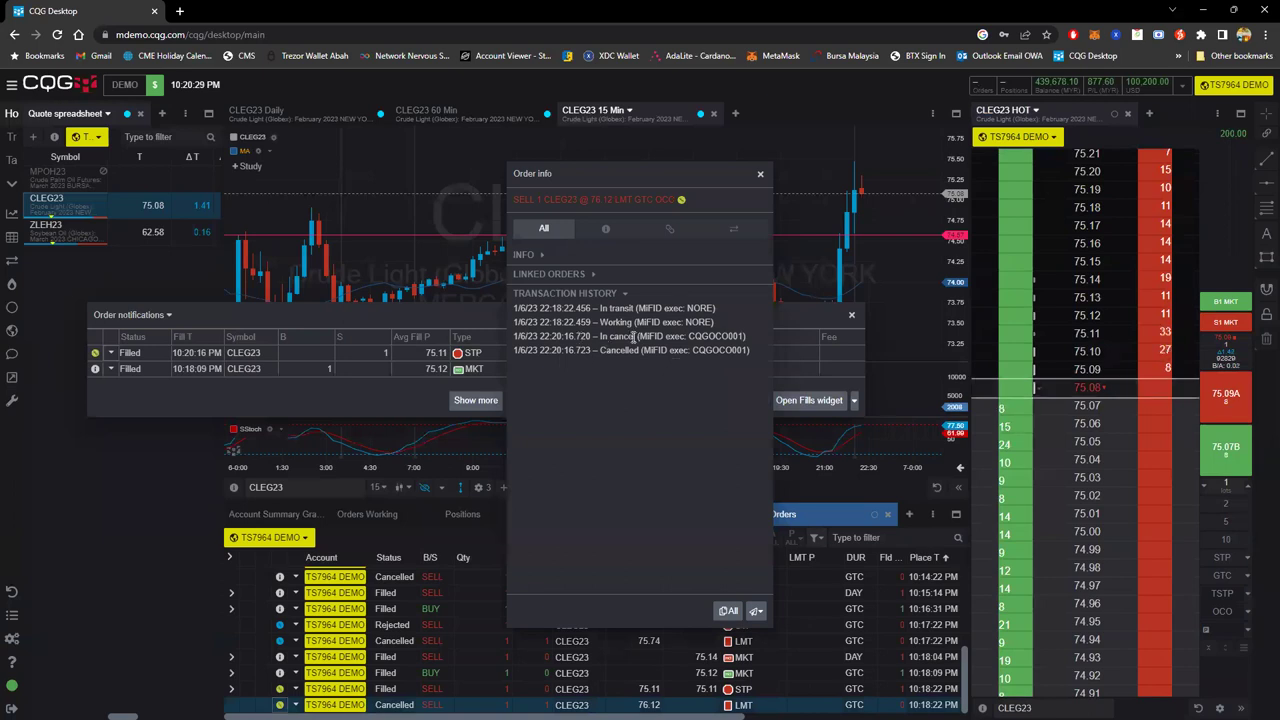
pyautogui.click(759, 177)
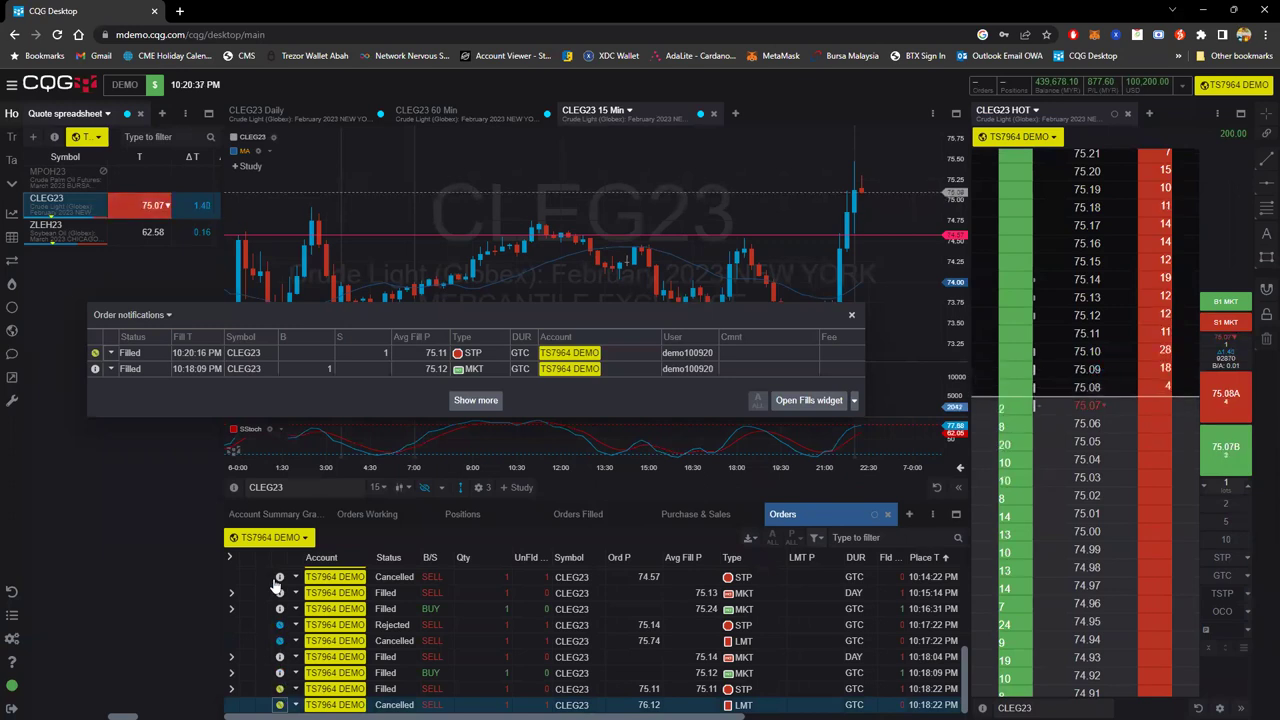
pyautogui.scroll(5, 293, 625)
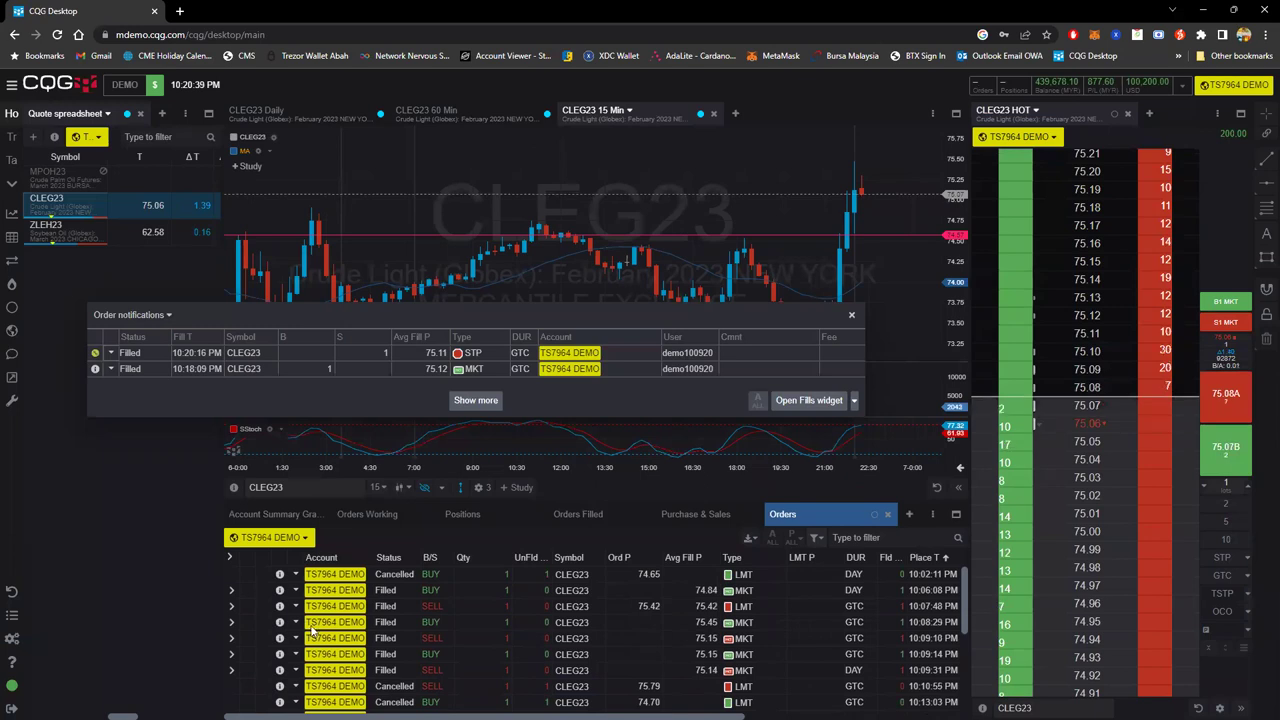
pyautogui.scroll(-5, 425, 632)
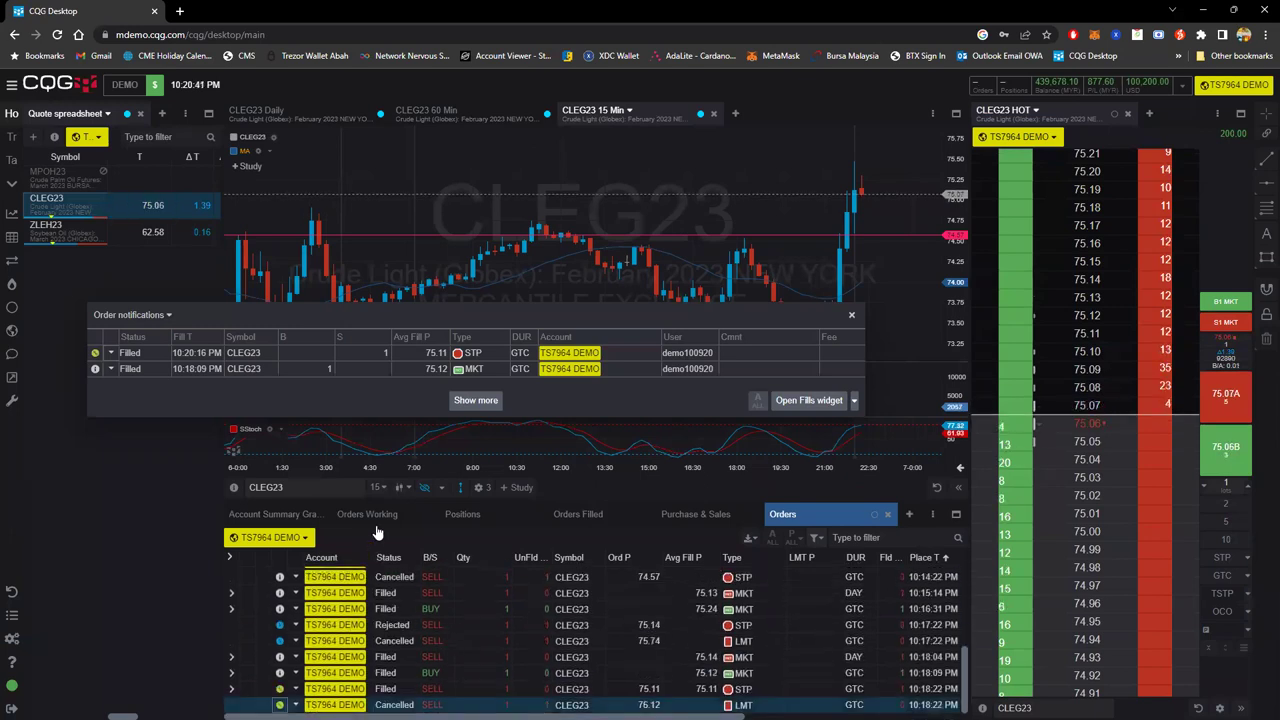
pyautogui.click(460, 515)
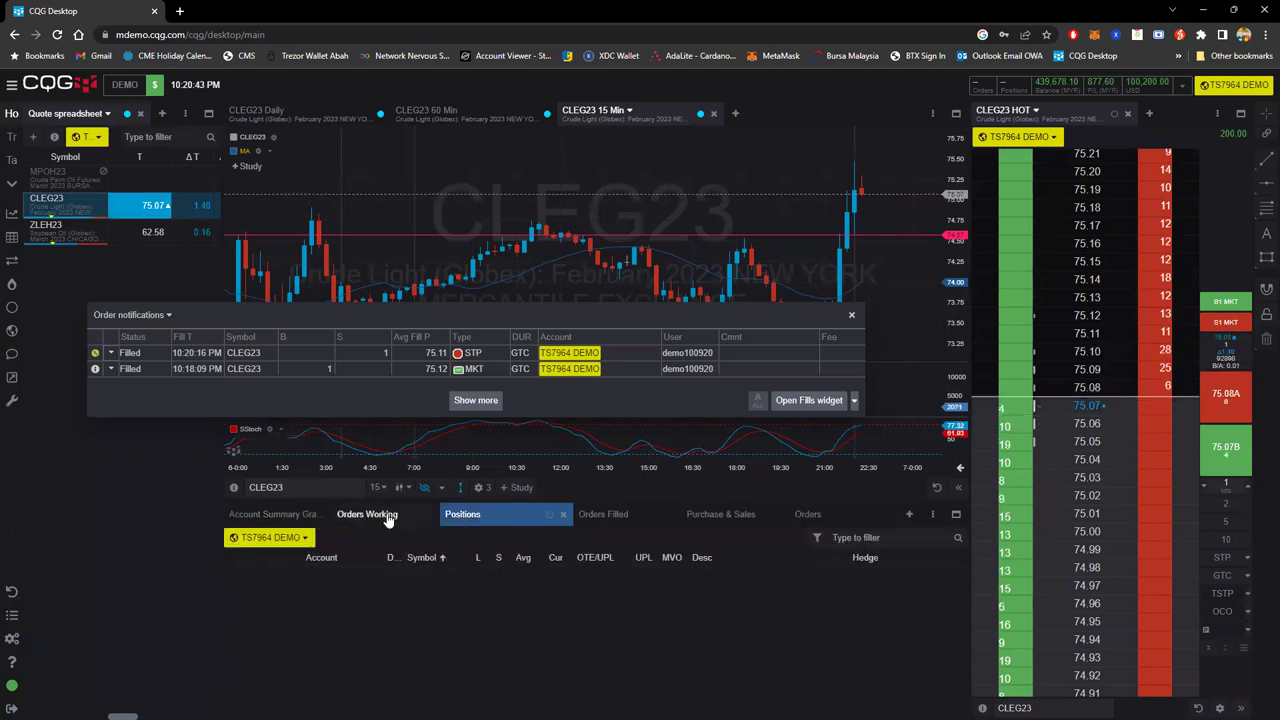
pyautogui.click(367, 514)
# Dismiss the order notifications, and buy 1 CLEG23 at market from the HOT ticket.
pyautogui.moveTo(344, 316); pyautogui.dragTo(202, 208)
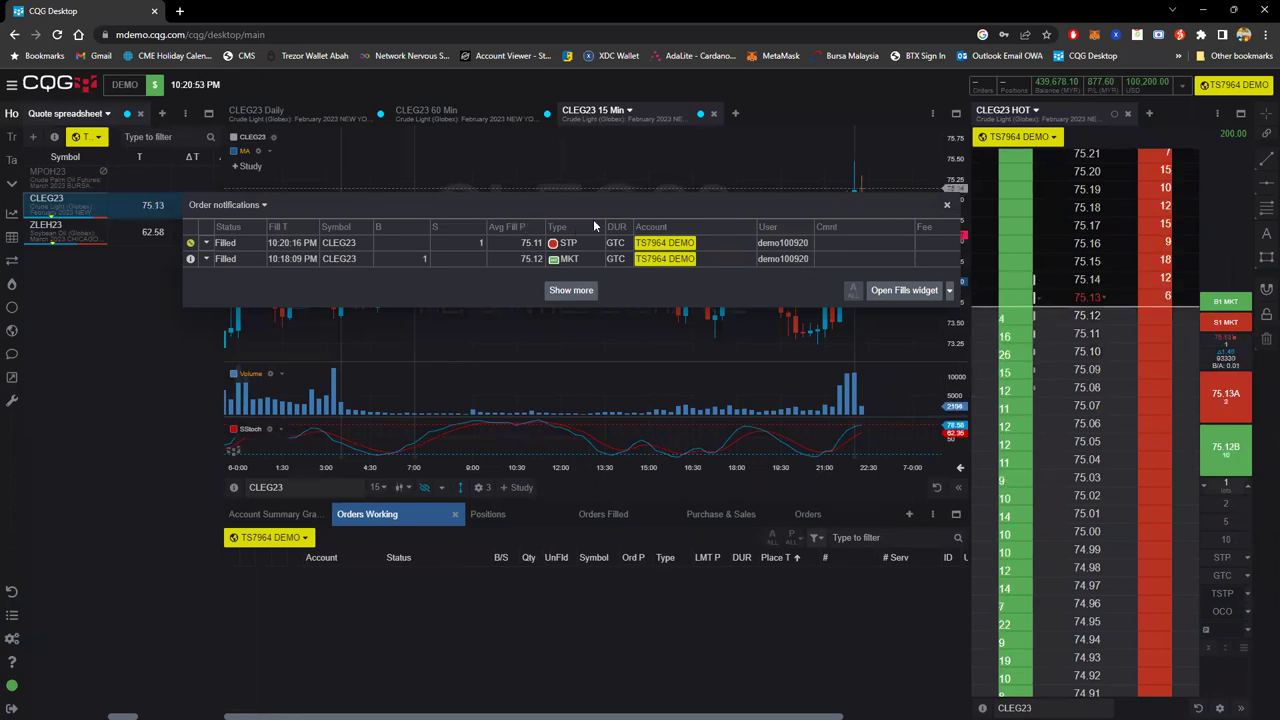
pyautogui.click(947, 208)
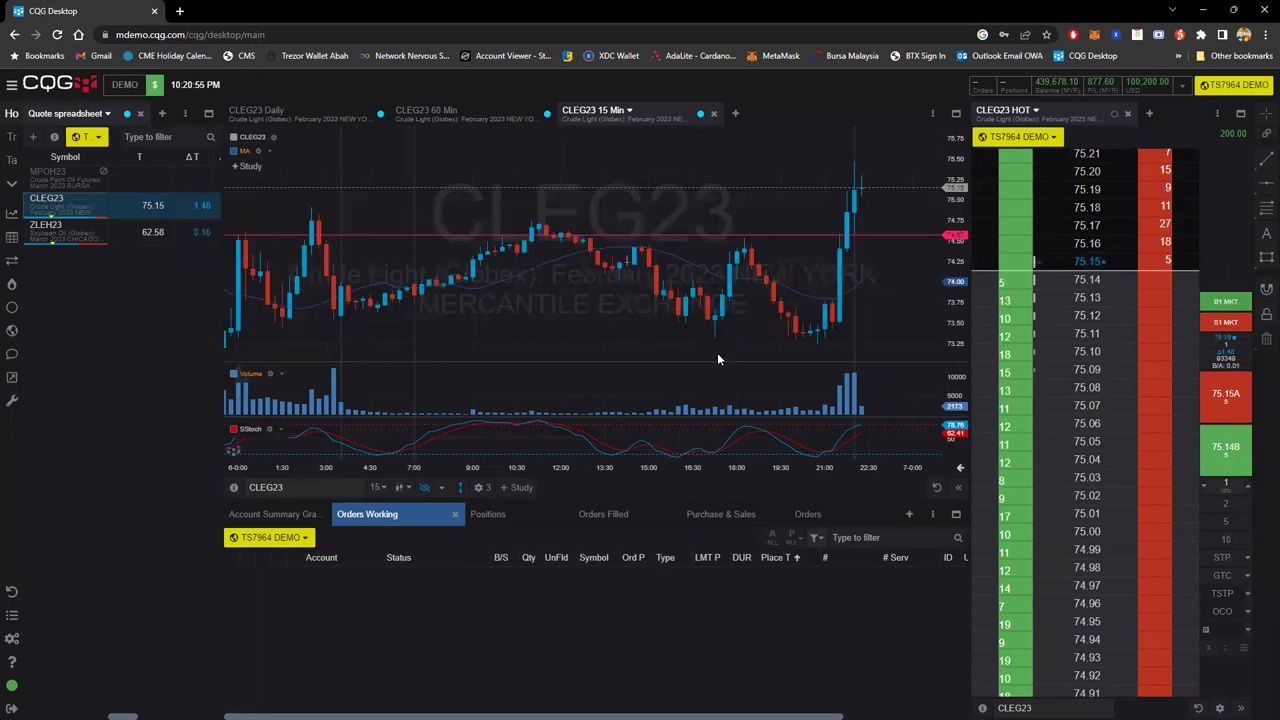
pyautogui.click(1225, 301)
pyautogui.click(686, 434)
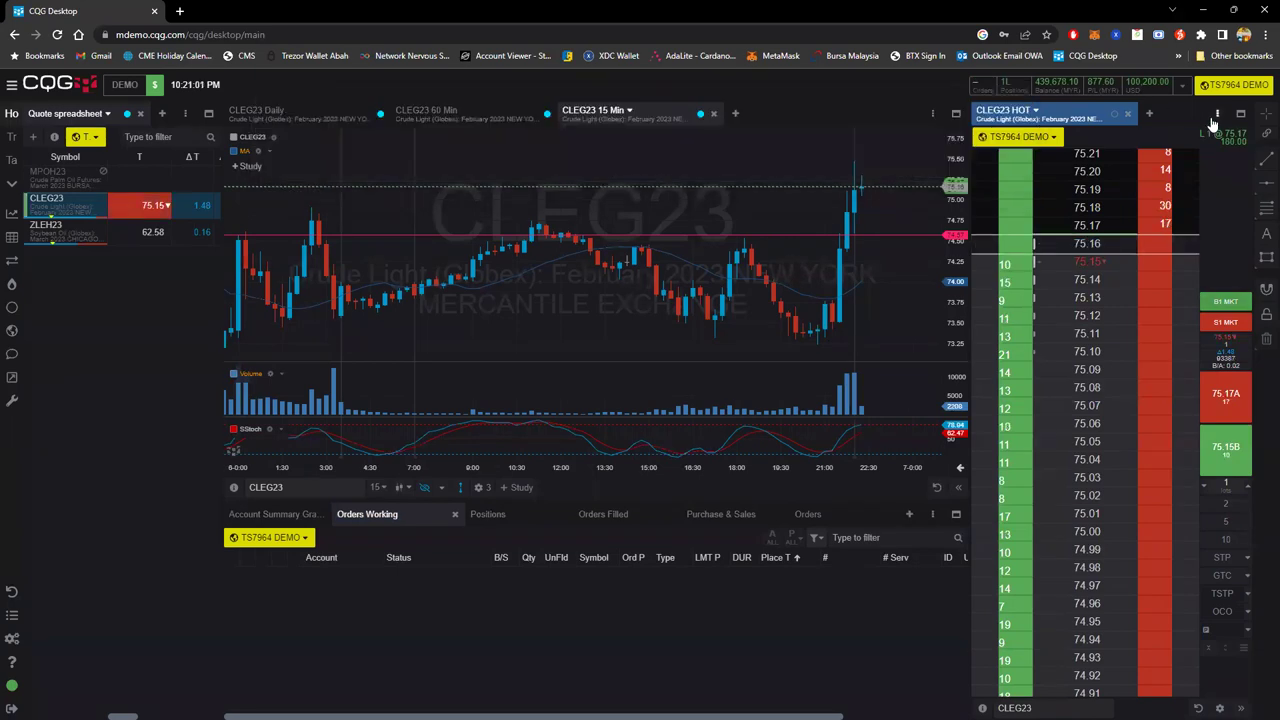
# Liquidate the open CLEG23 long position from the HOT ticket and confirm the order.
pyautogui.click(1172, 158)
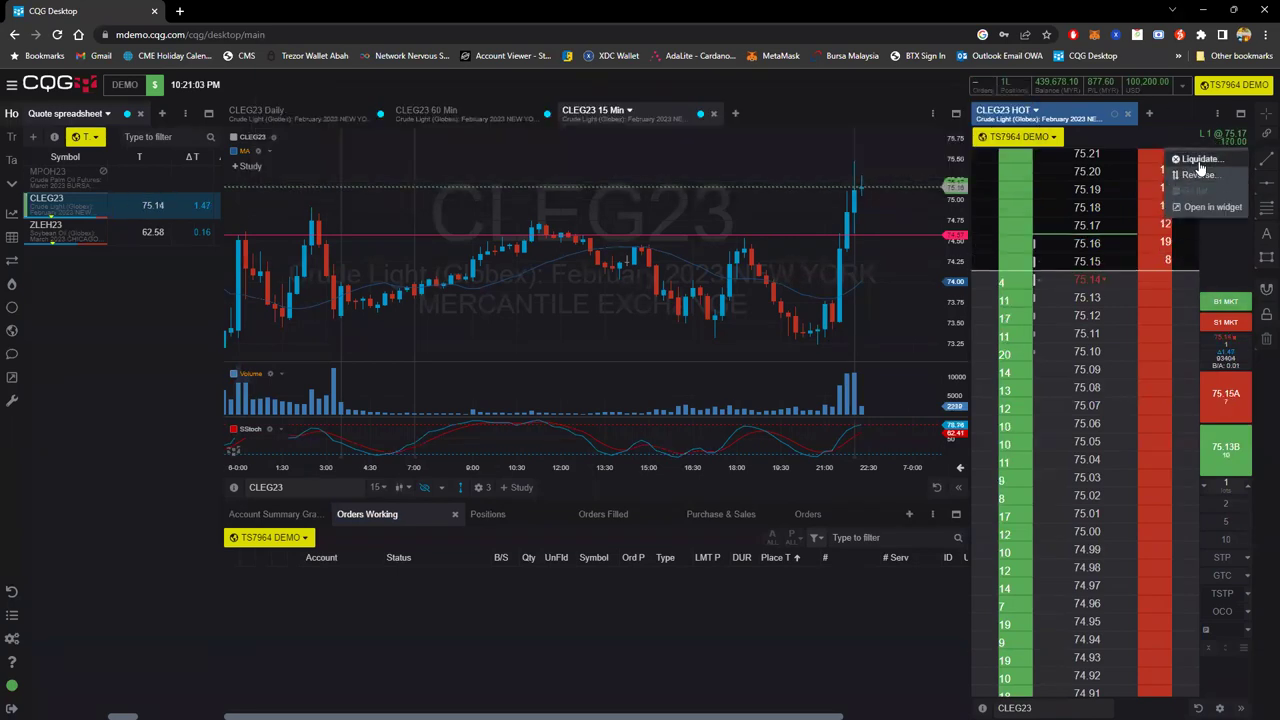
pyautogui.click(1199, 159)
pyautogui.click(716, 450)
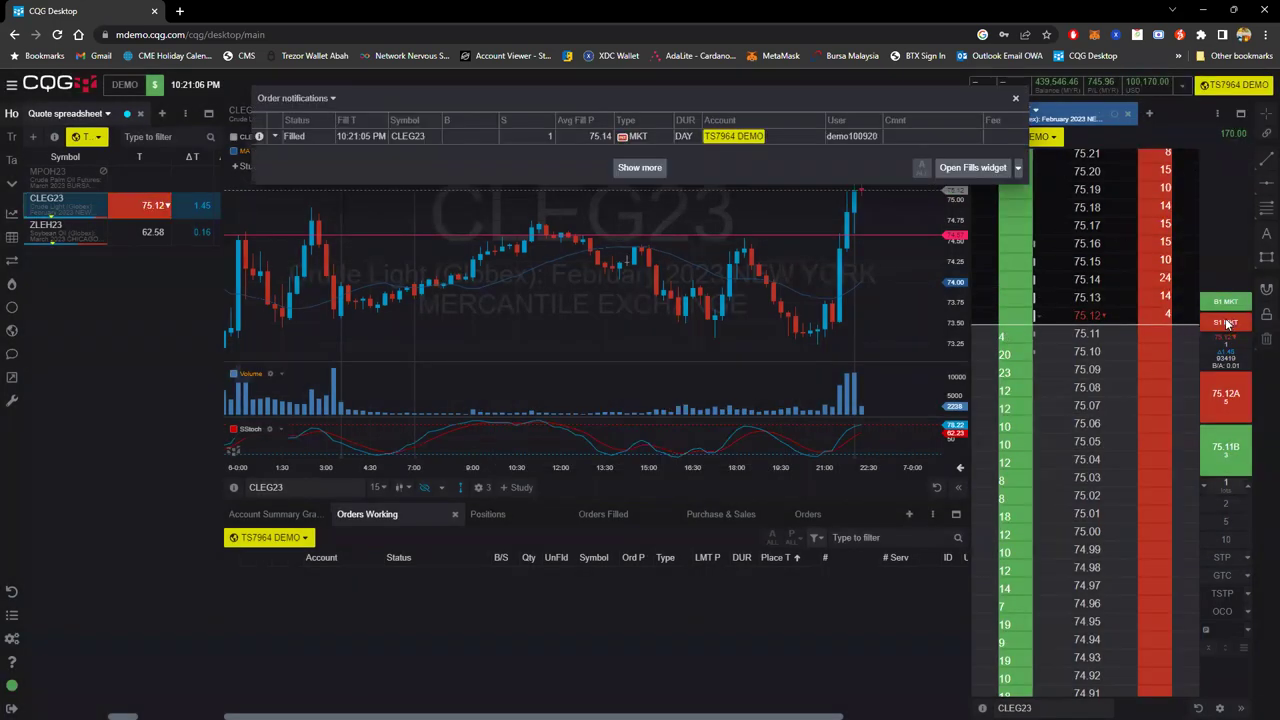
# Sell 1 CLEG23 at market from the HOT ticket, confirm the order, and dismiss the fill notification.
pyautogui.click(1226, 323)
pyautogui.click(690, 436)
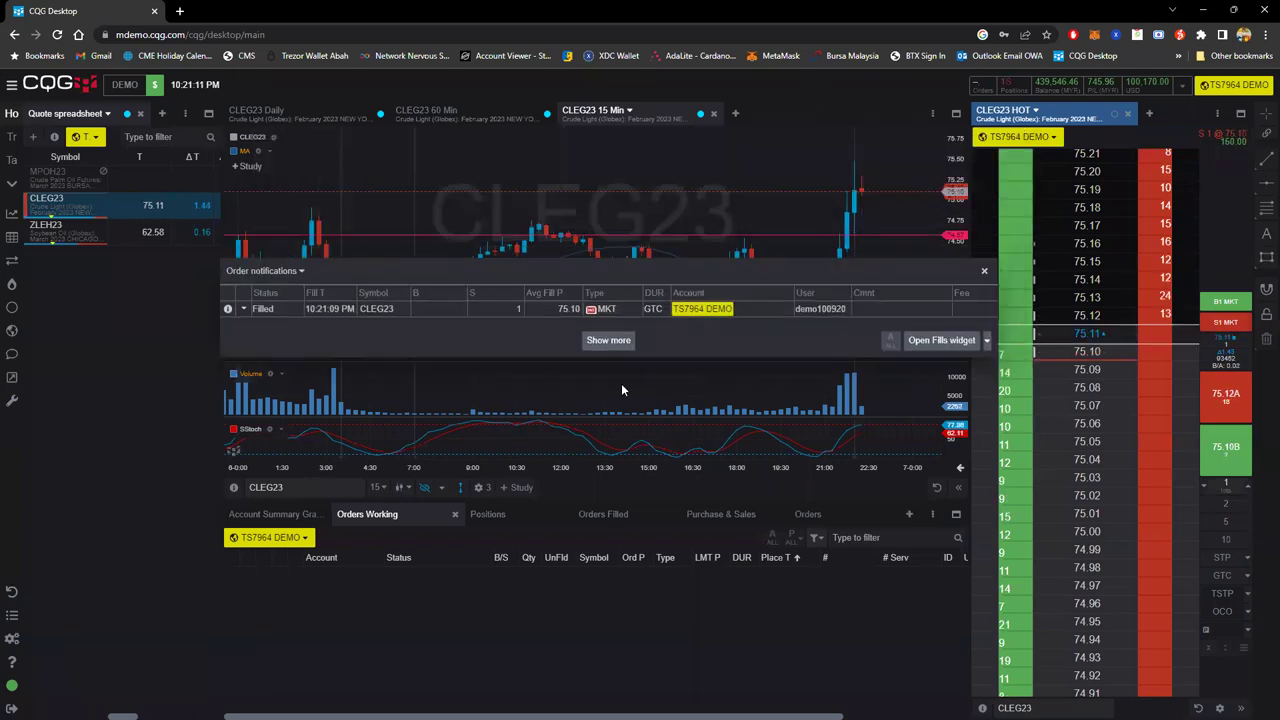
pyautogui.click(245, 311)
pyautogui.click(873, 278)
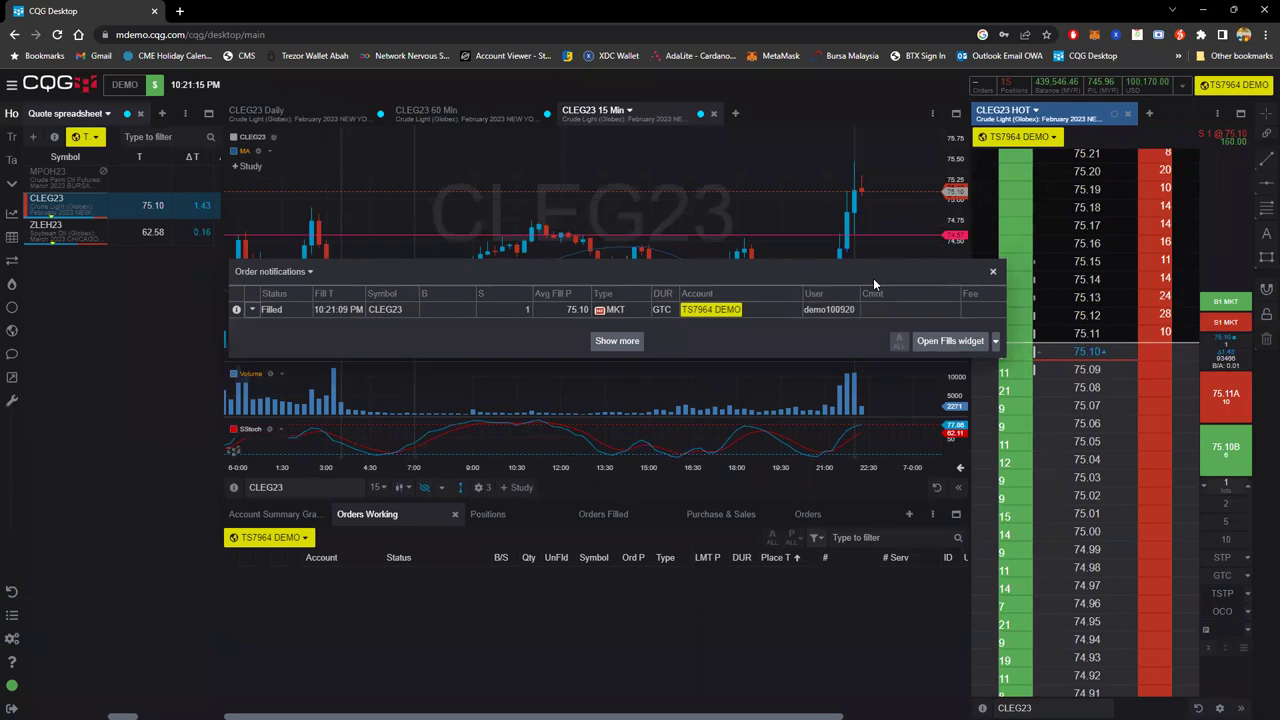
pyautogui.click(991, 273)
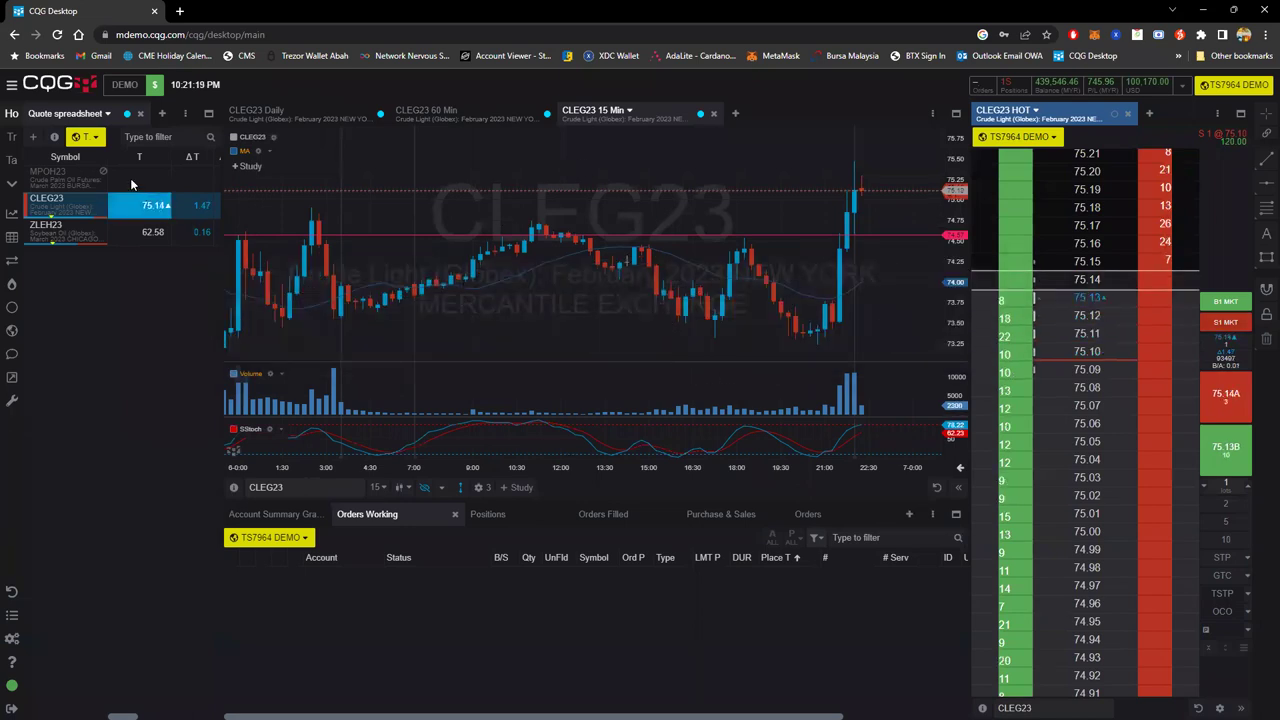
# Reopen the order notifications and expand the list to show the earlier fills.
pyautogui.click(11, 85)
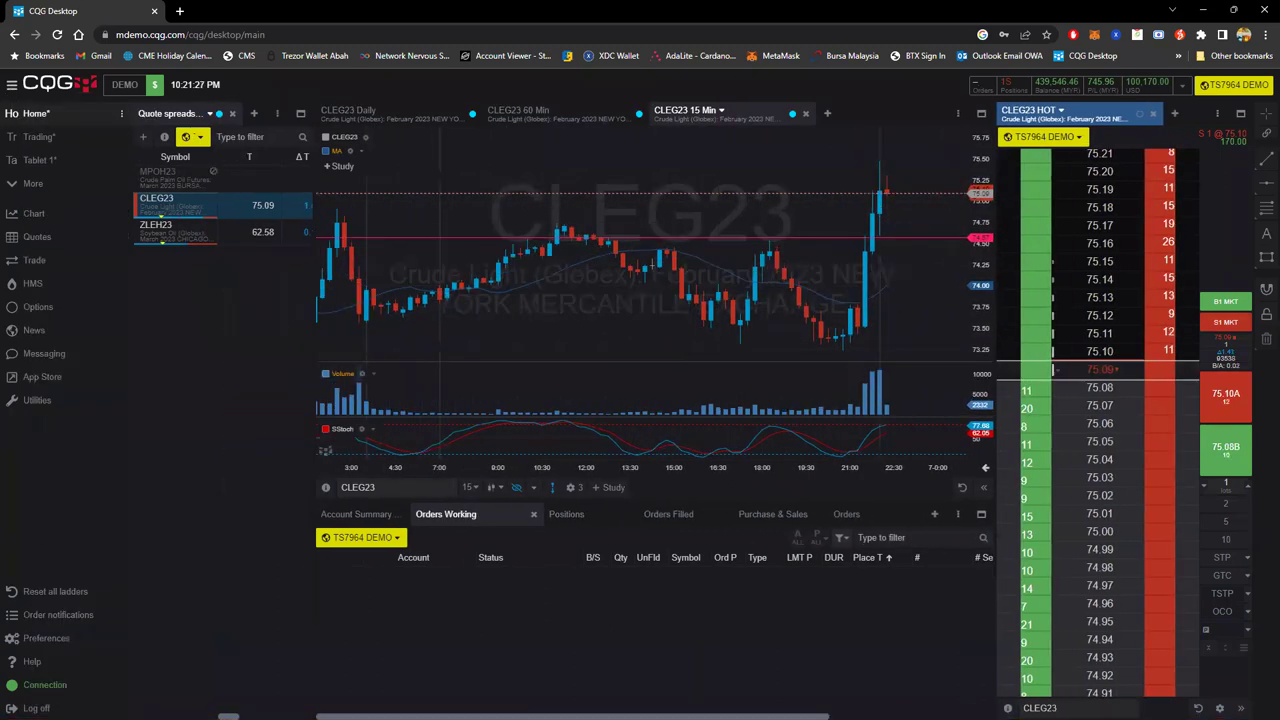
pyautogui.click(45, 616)
pyautogui.moveTo(440, 105); pyautogui.dragTo(438, 202)
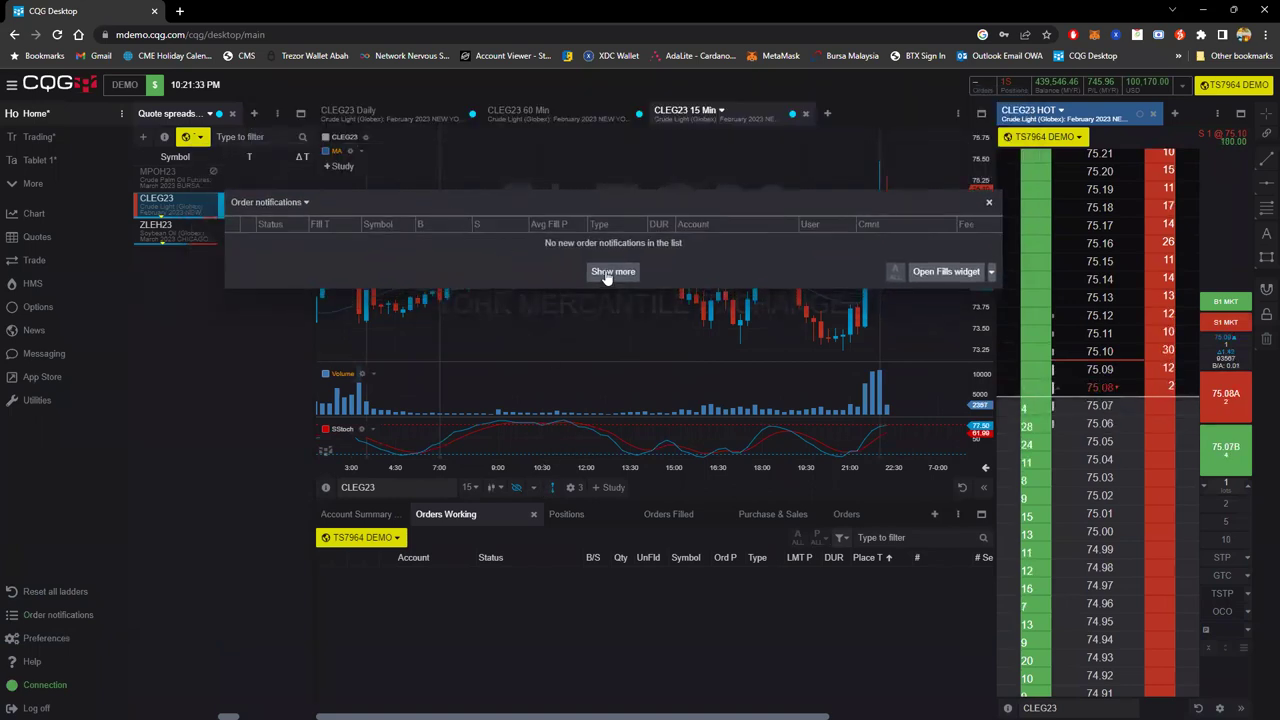
pyautogui.click(608, 275)
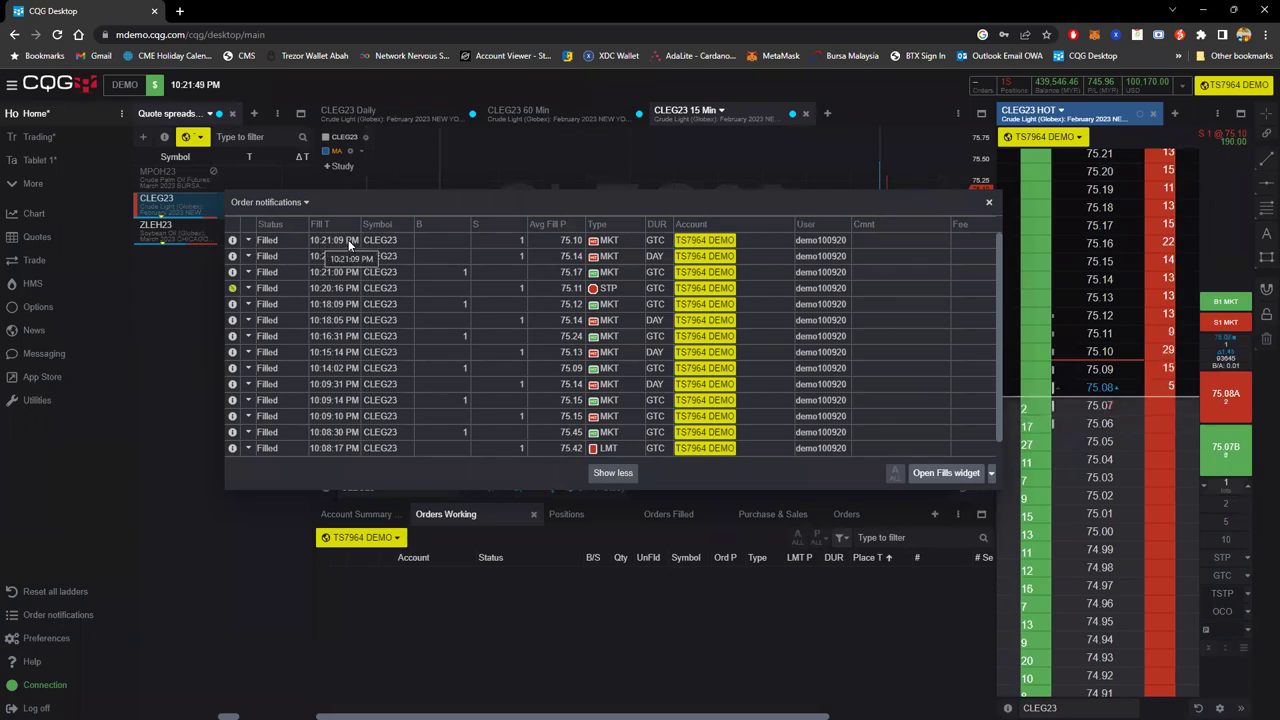
# Place a GTC bracket on the latest filled CLEG23 market sell, with a 100-tick limit target profit and a 50-tick stop loss.
pyautogui.click(249, 241)
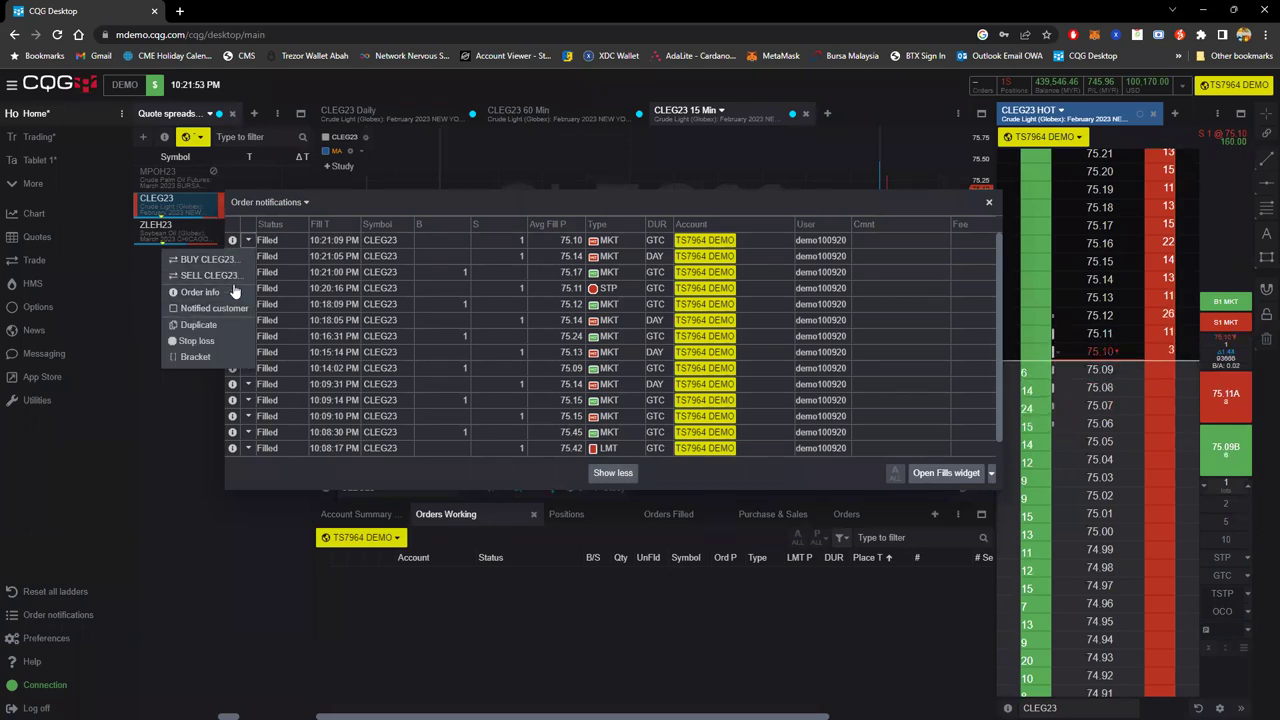
pyautogui.click(196, 357)
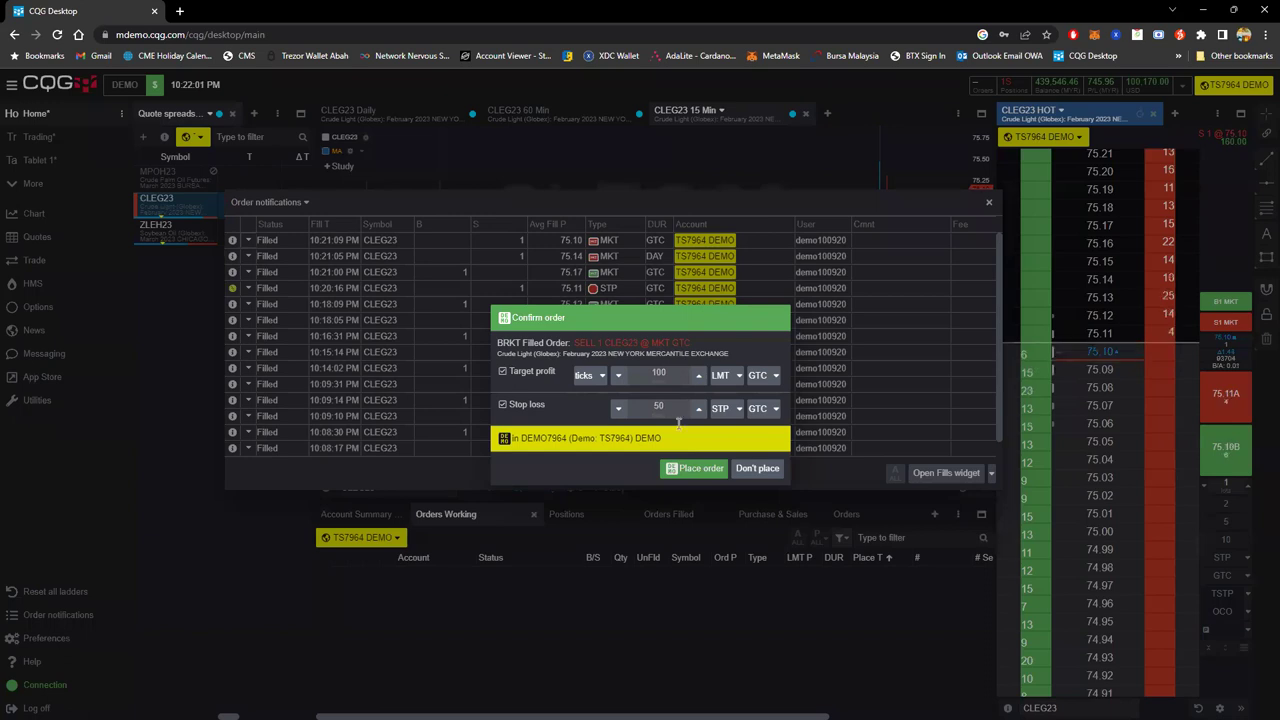
pyautogui.click(690, 469)
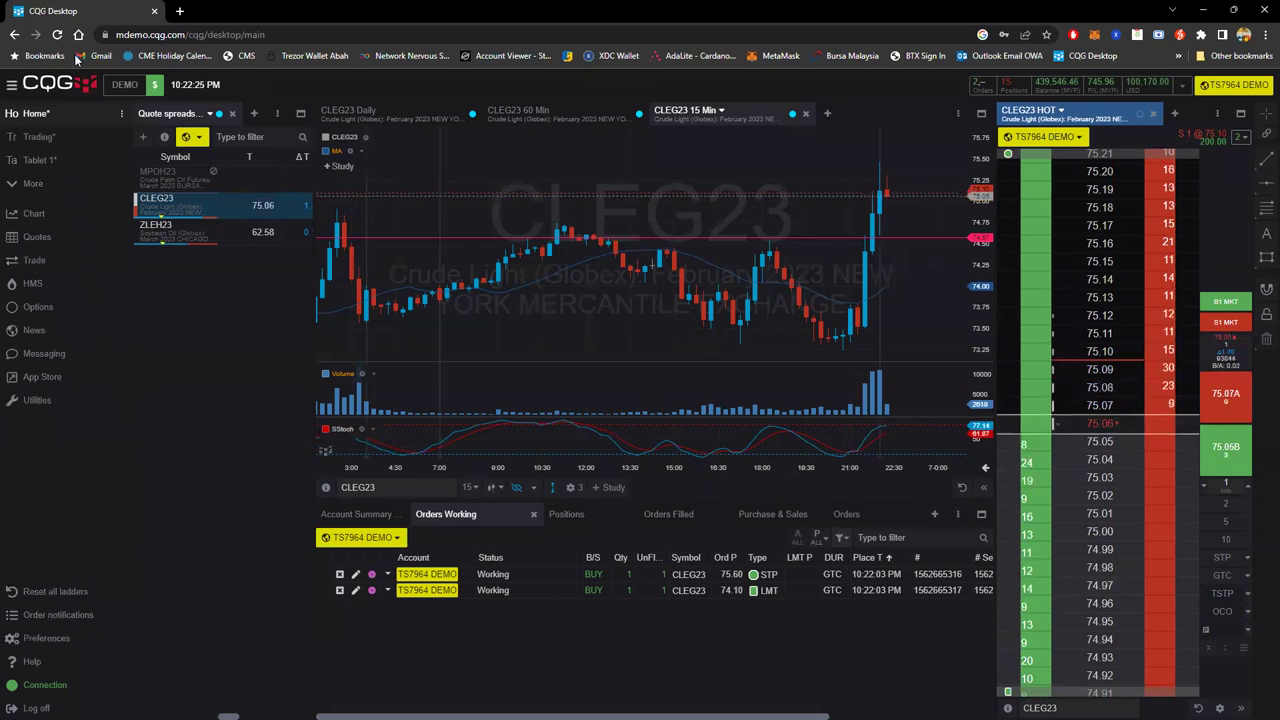
pyautogui.click(11, 84)
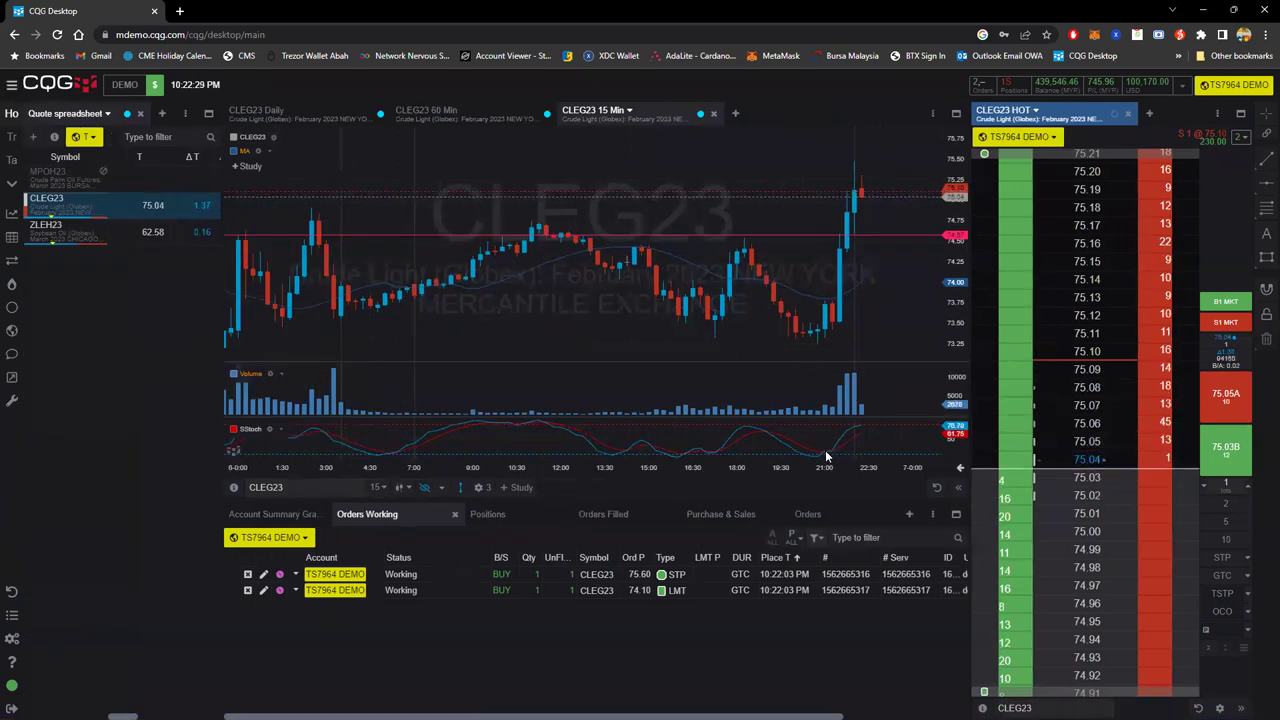
pyautogui.moveTo(826, 454)
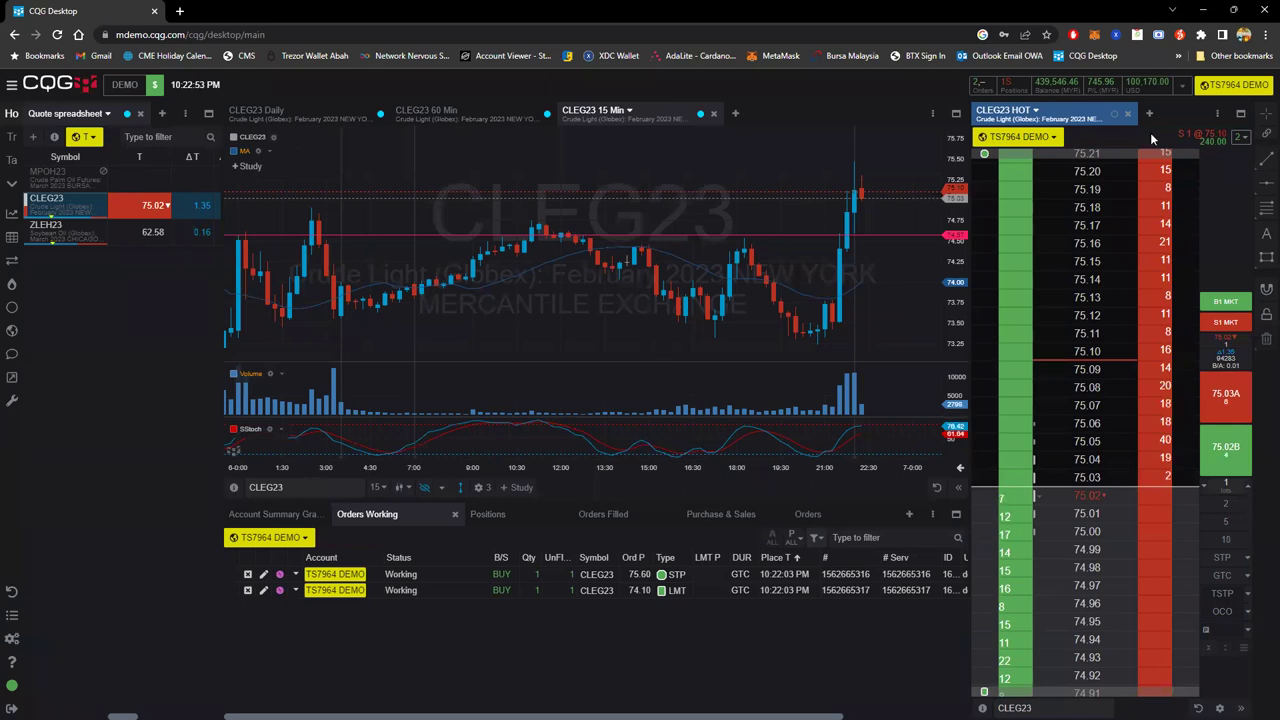
# Go flat on the open short CLEG23 position, confirm it, and dismiss the order notifications window.
pyautogui.click(1208, 140)
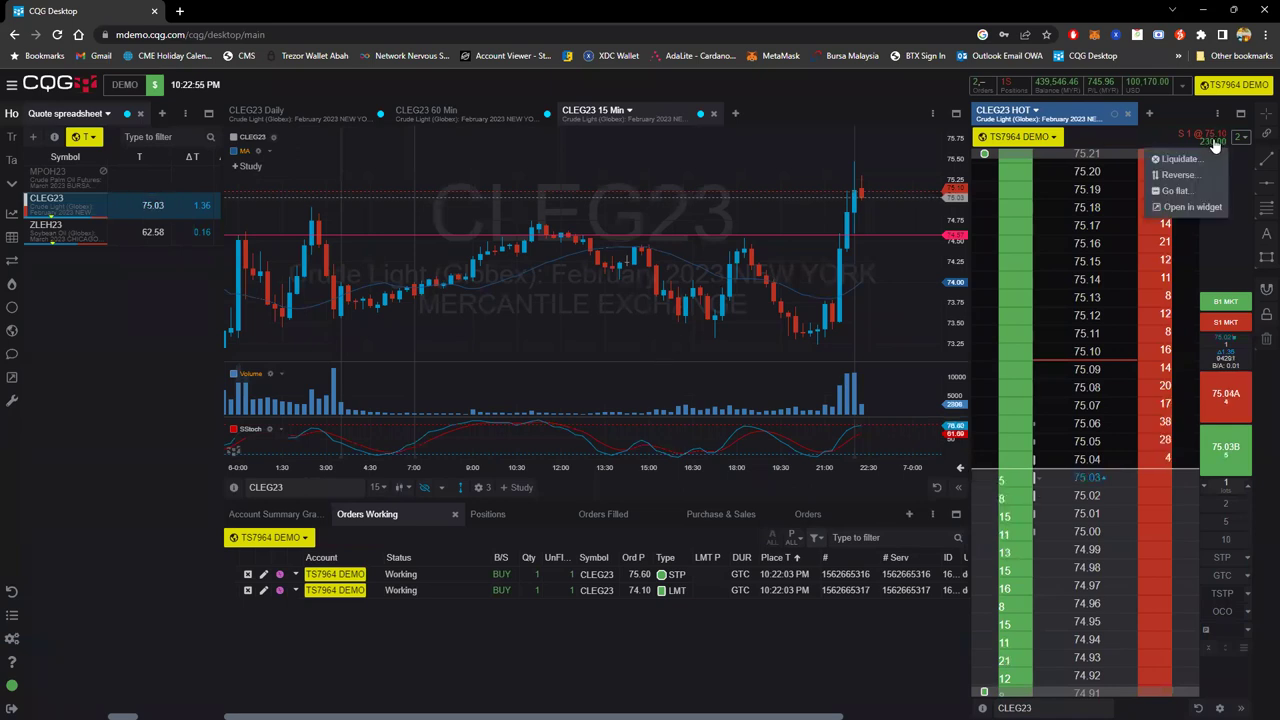
pyautogui.click(1178, 190)
pyautogui.click(716, 440)
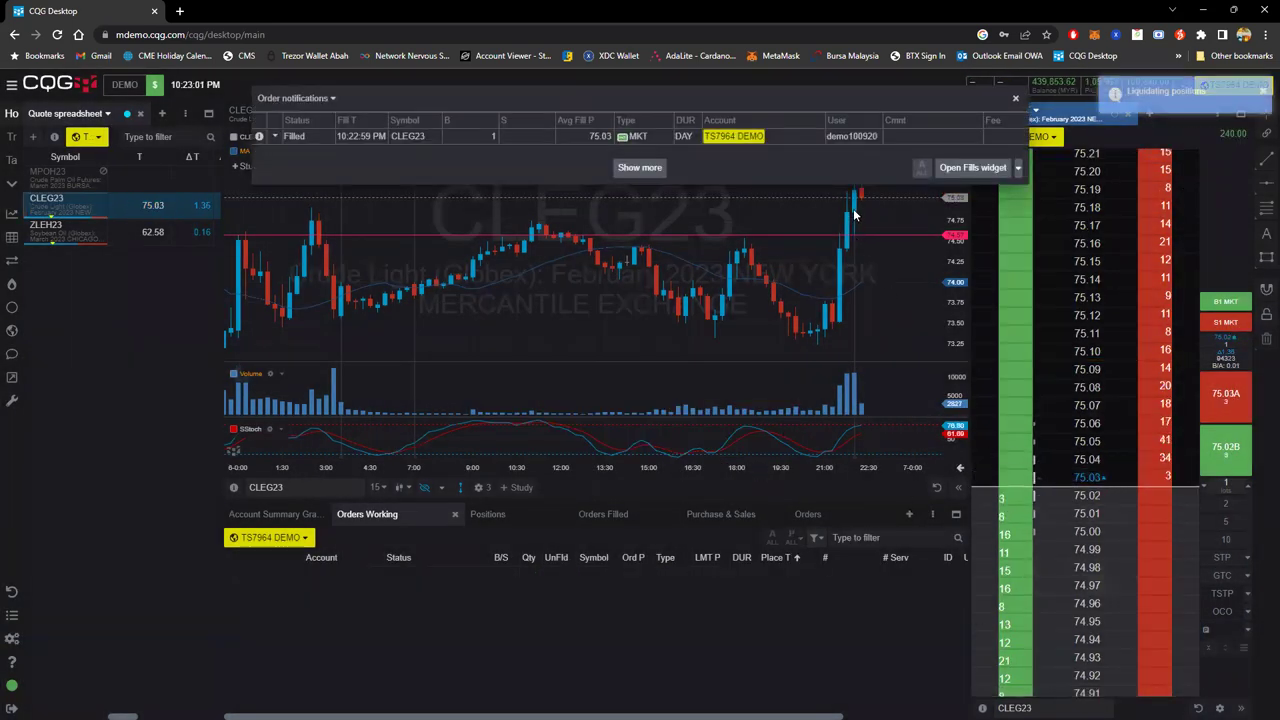
pyautogui.click(1015, 98)
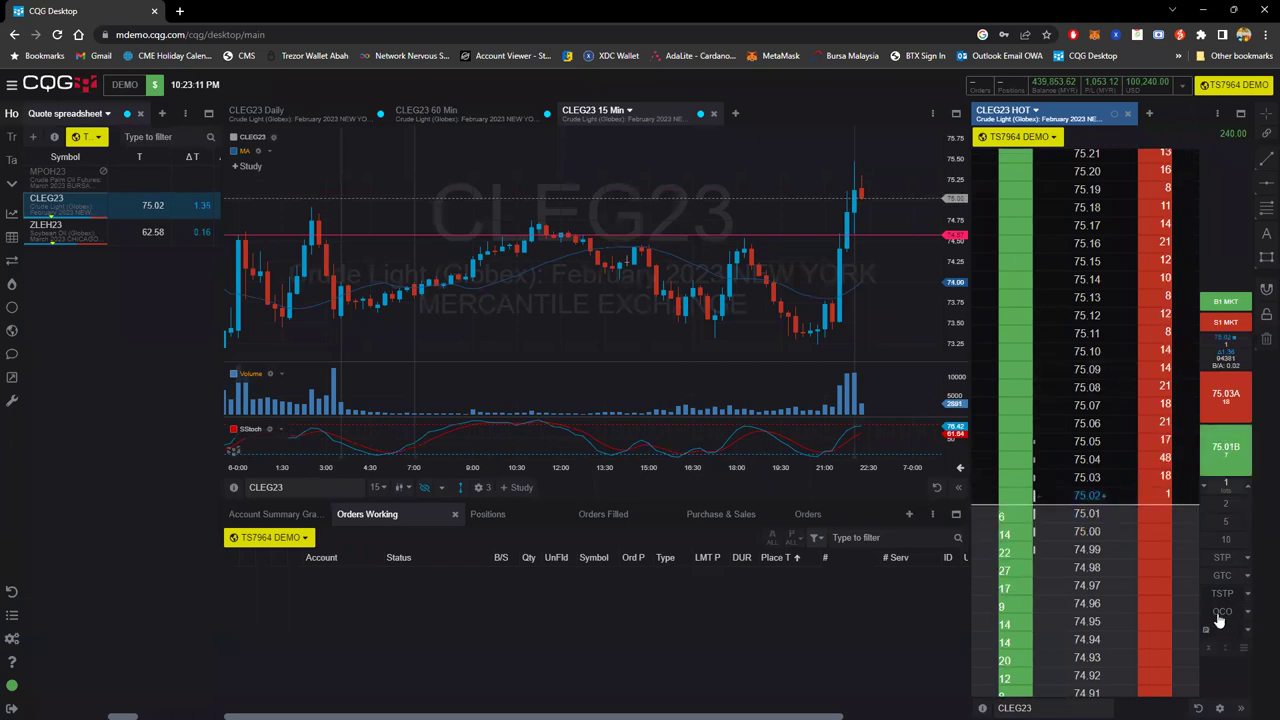
# Switch the CLEG23 order ladder from OCO to bracket mode with TP: 100 ticks, SL: 50 ticks, and activate the bracket.
pyautogui.click(1248, 612)
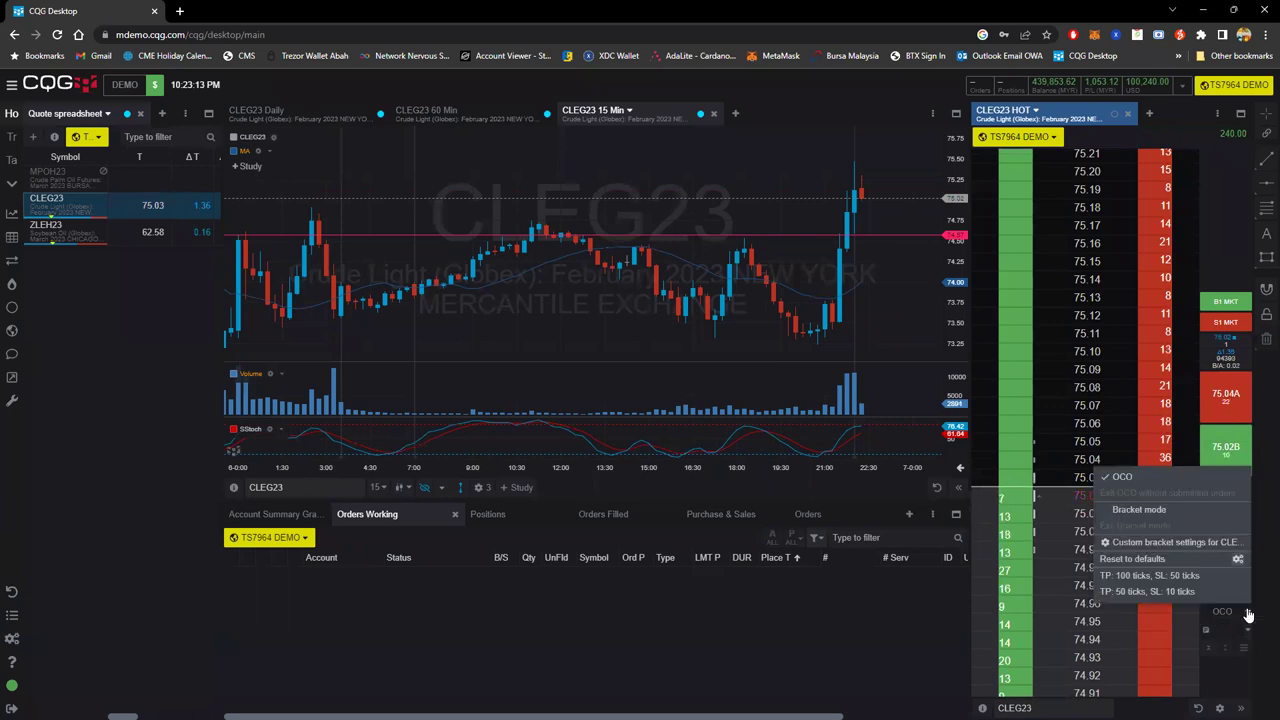
pyautogui.click(1140, 509)
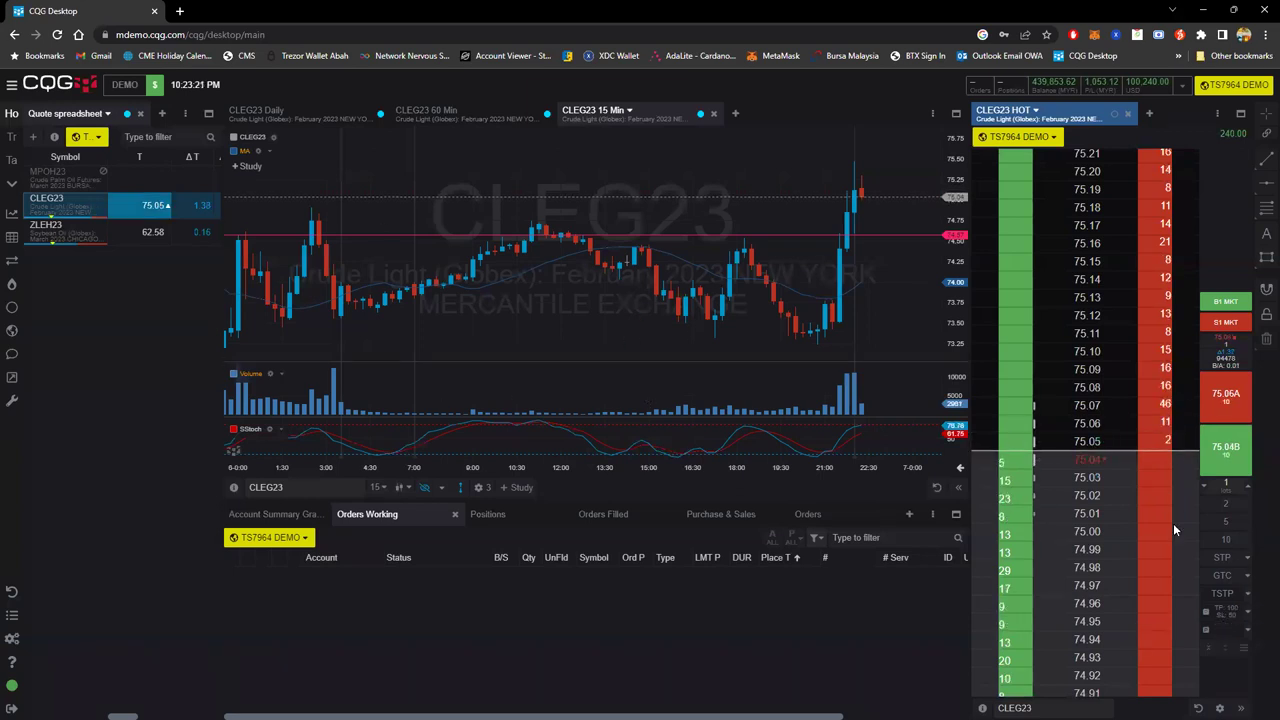
pyautogui.click(1248, 618)
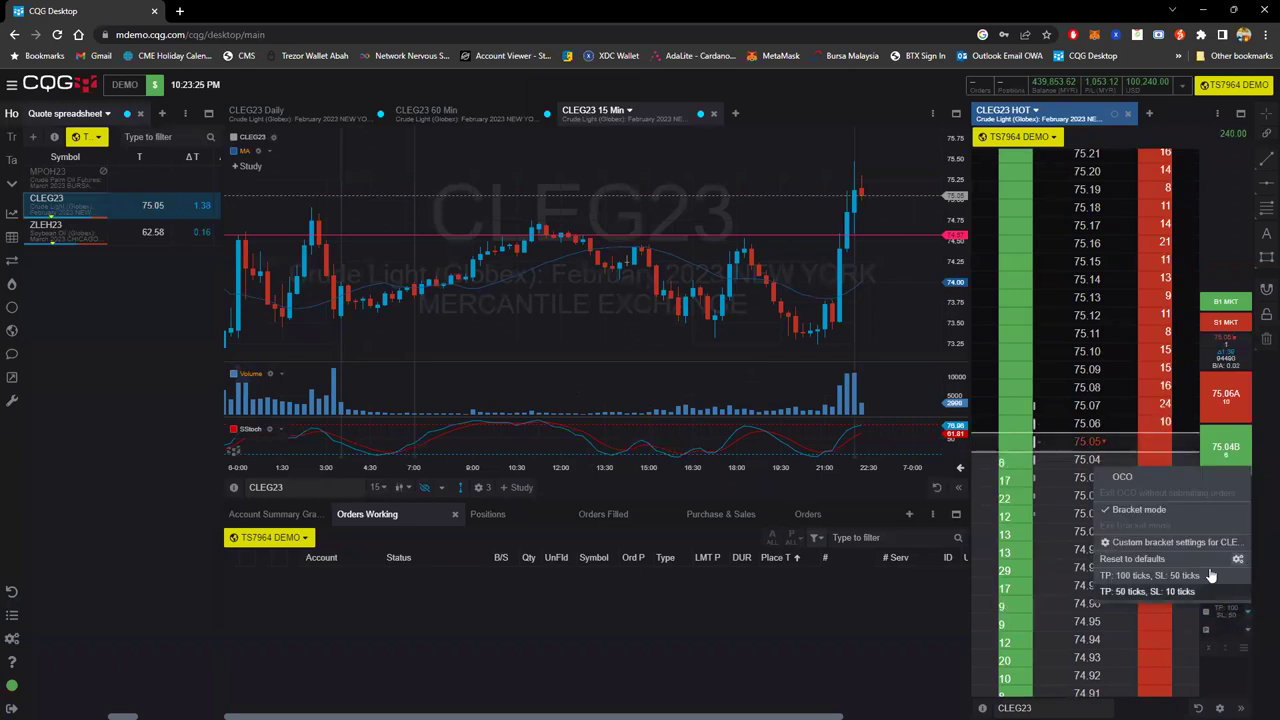
pyautogui.click(1165, 510)
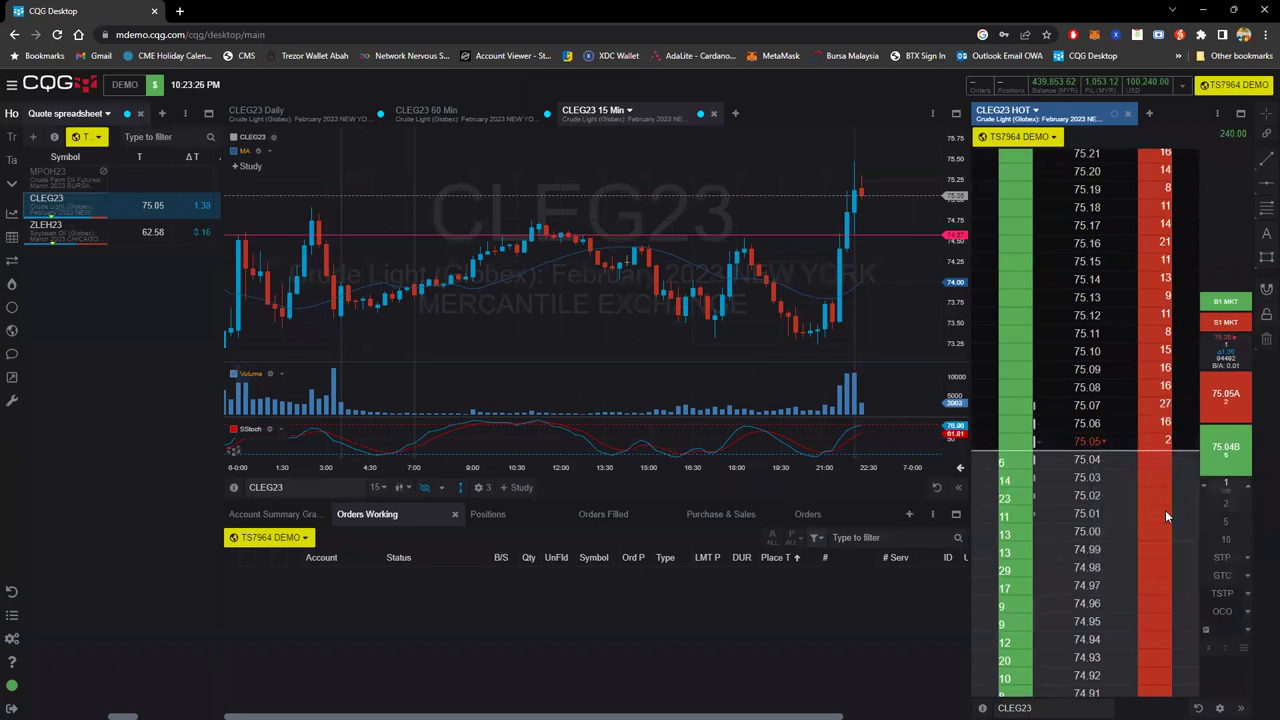
pyautogui.click(1246, 613)
pyautogui.click(1140, 569)
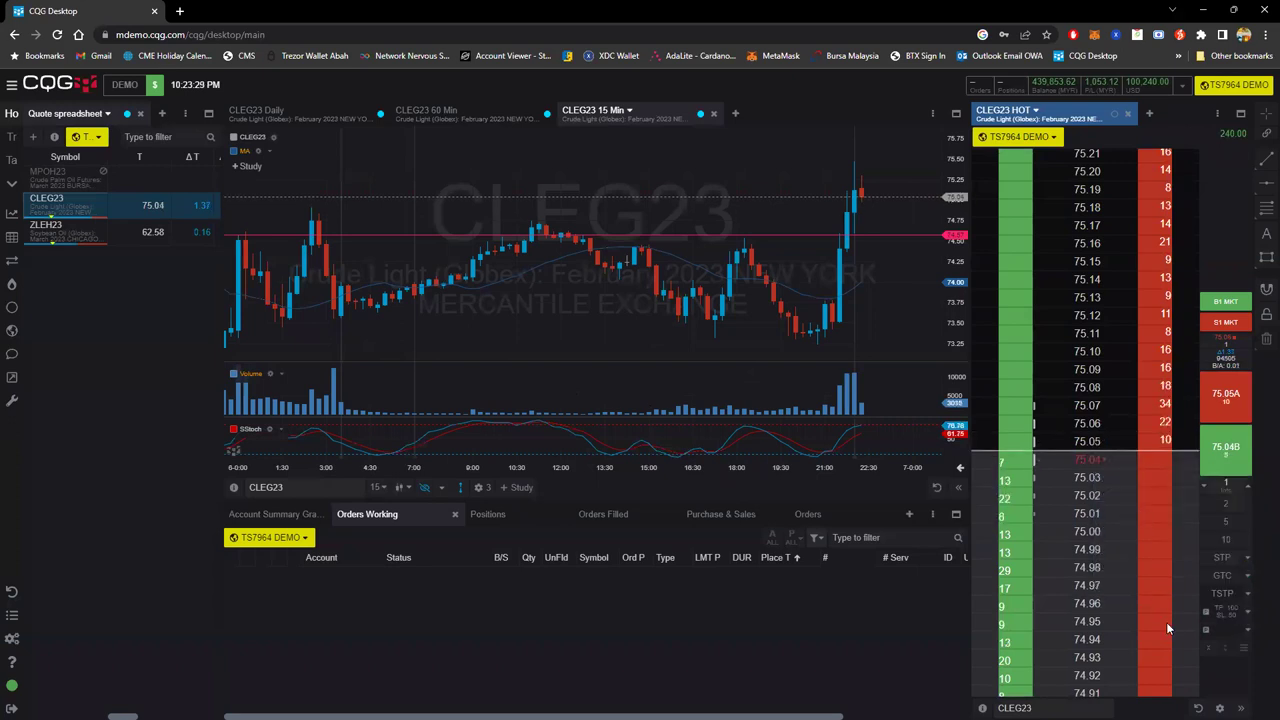
pyautogui.click(1220, 615)
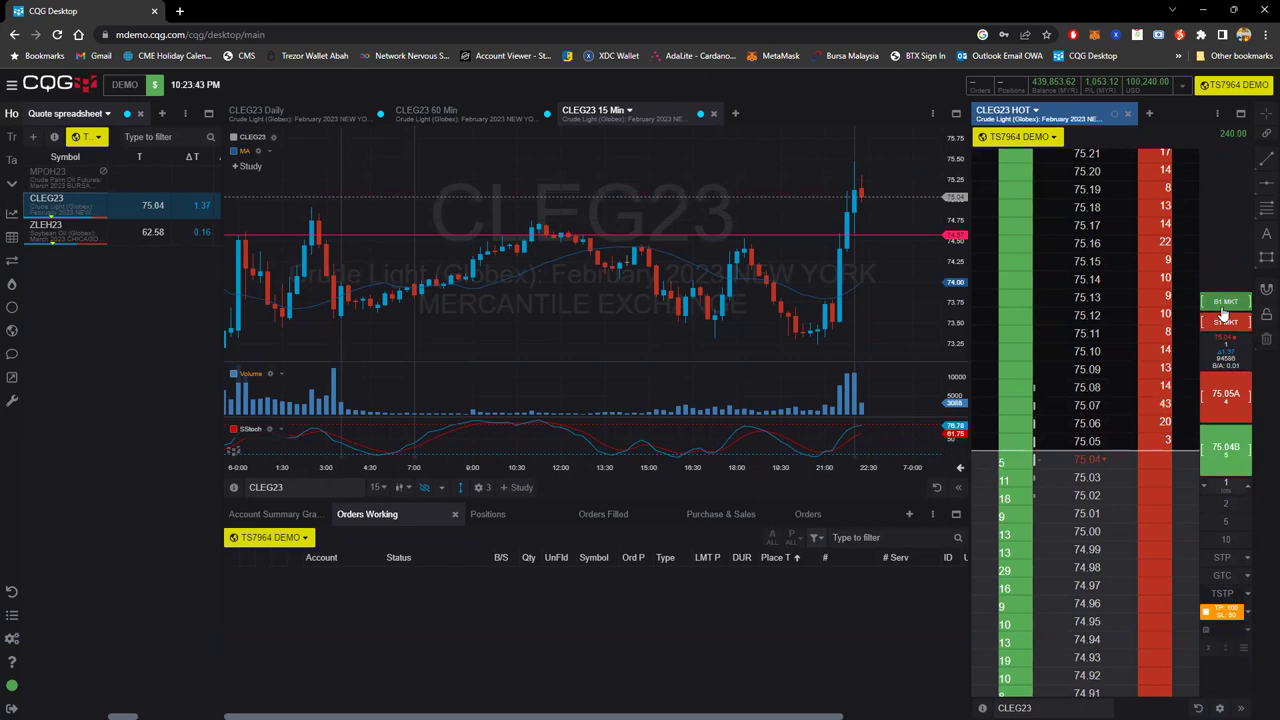
# Bring up the bracket confirmation for a market buy of 1 CLEG23 and decline to place the order.
pyautogui.click(1228, 303)
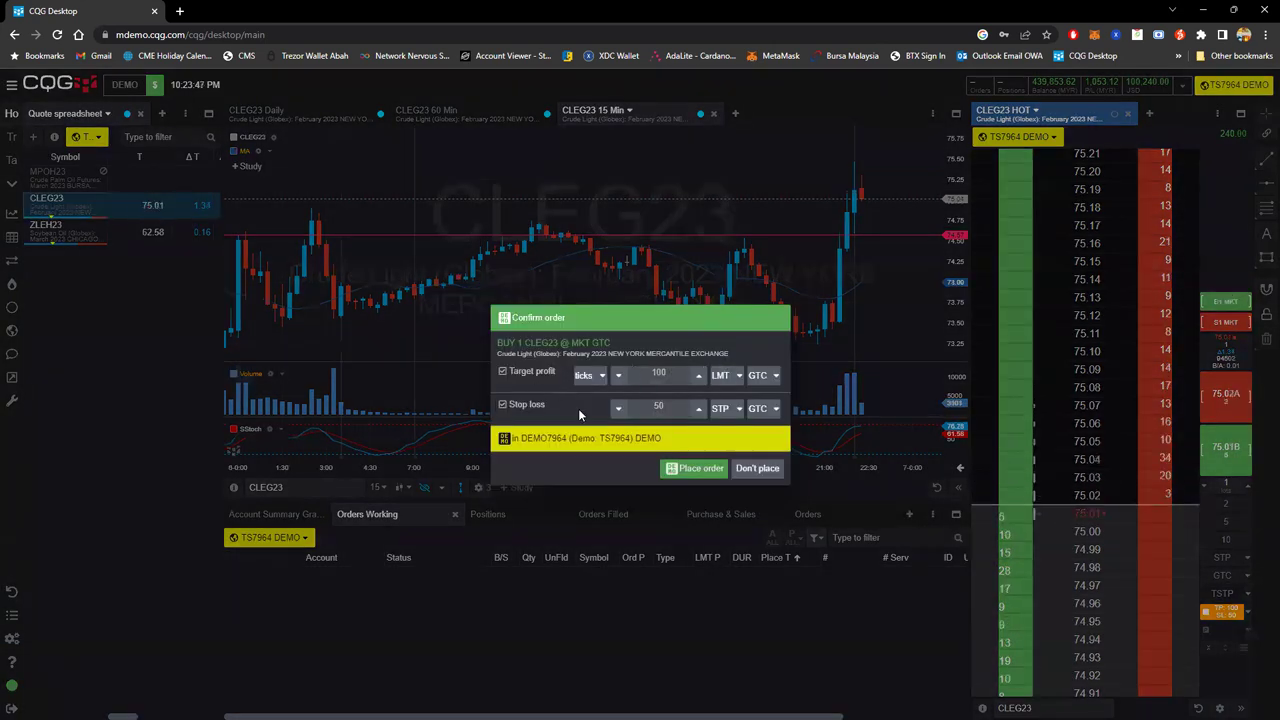
pyautogui.click(757, 469)
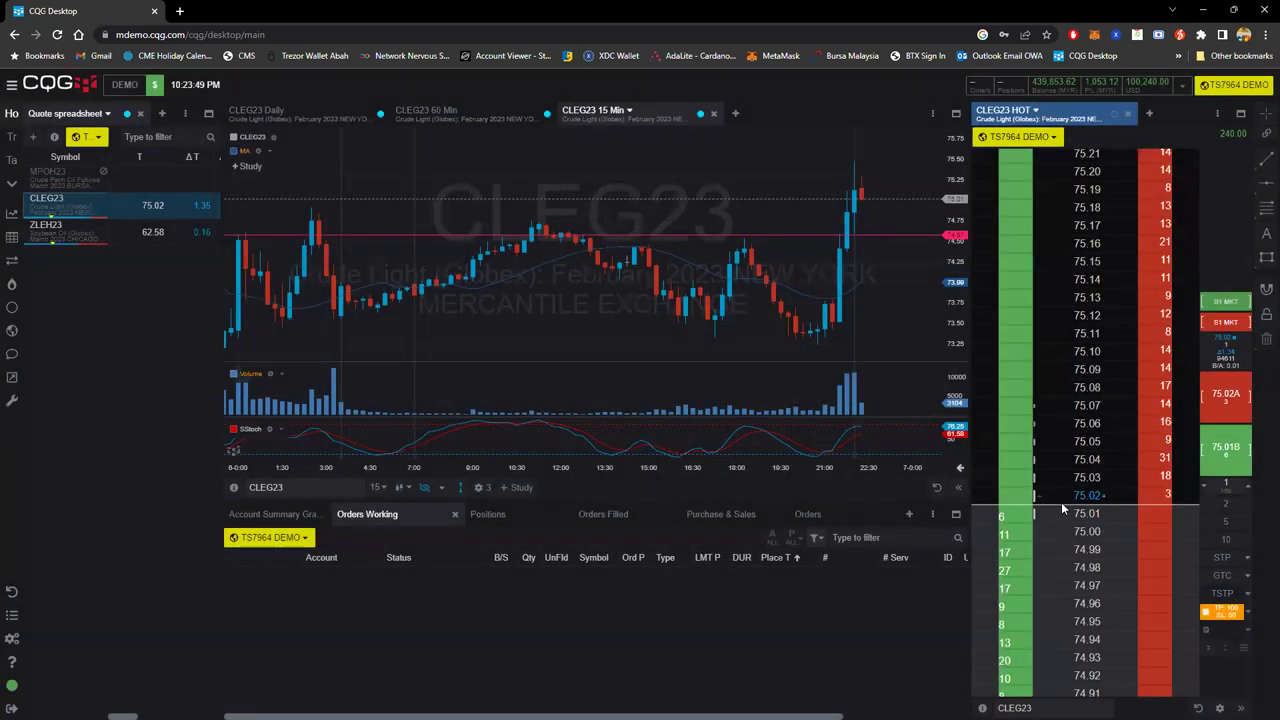
# Place a GTC limit buy of 1 CLEG23 at 74.57 with a 100-tick target profit and 50-tick stop loss, and check the orders list.
pyautogui.scroll(-5, 1061, 502)
pyautogui.scroll(-1, 1065, 452)
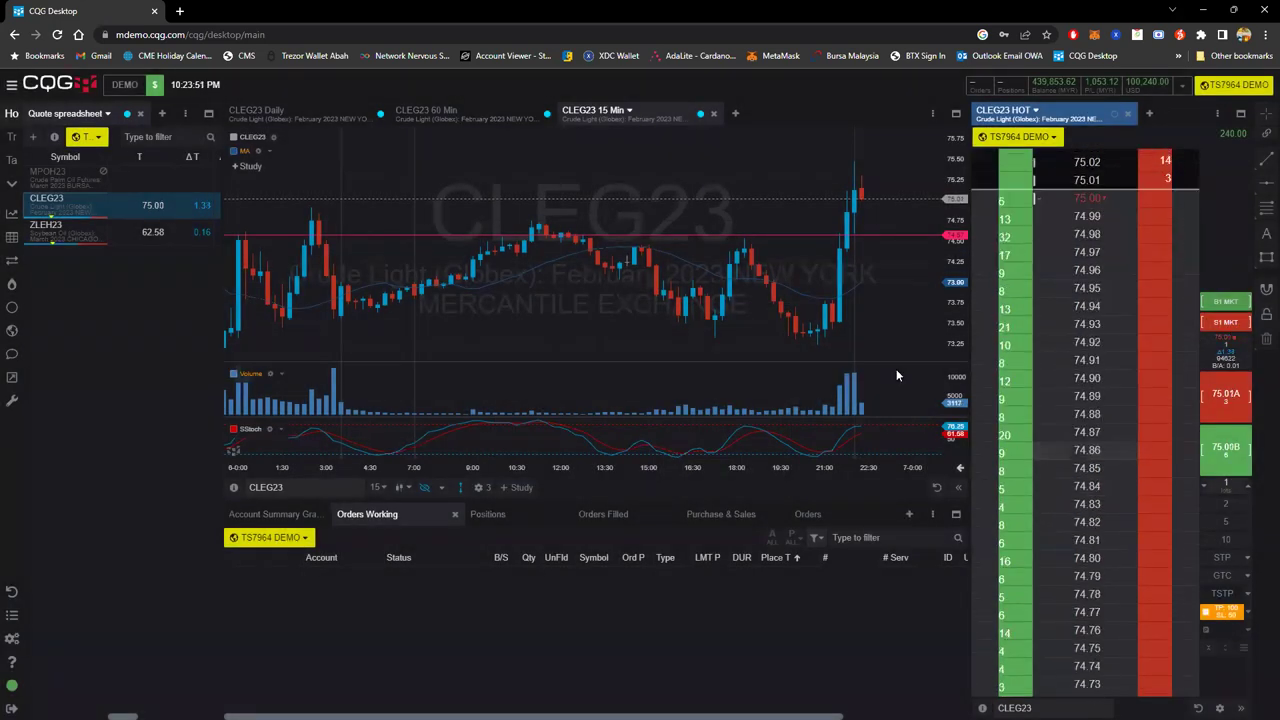
pyautogui.scroll(-5, 1110, 520)
pyautogui.scroll(-2, 1104, 520)
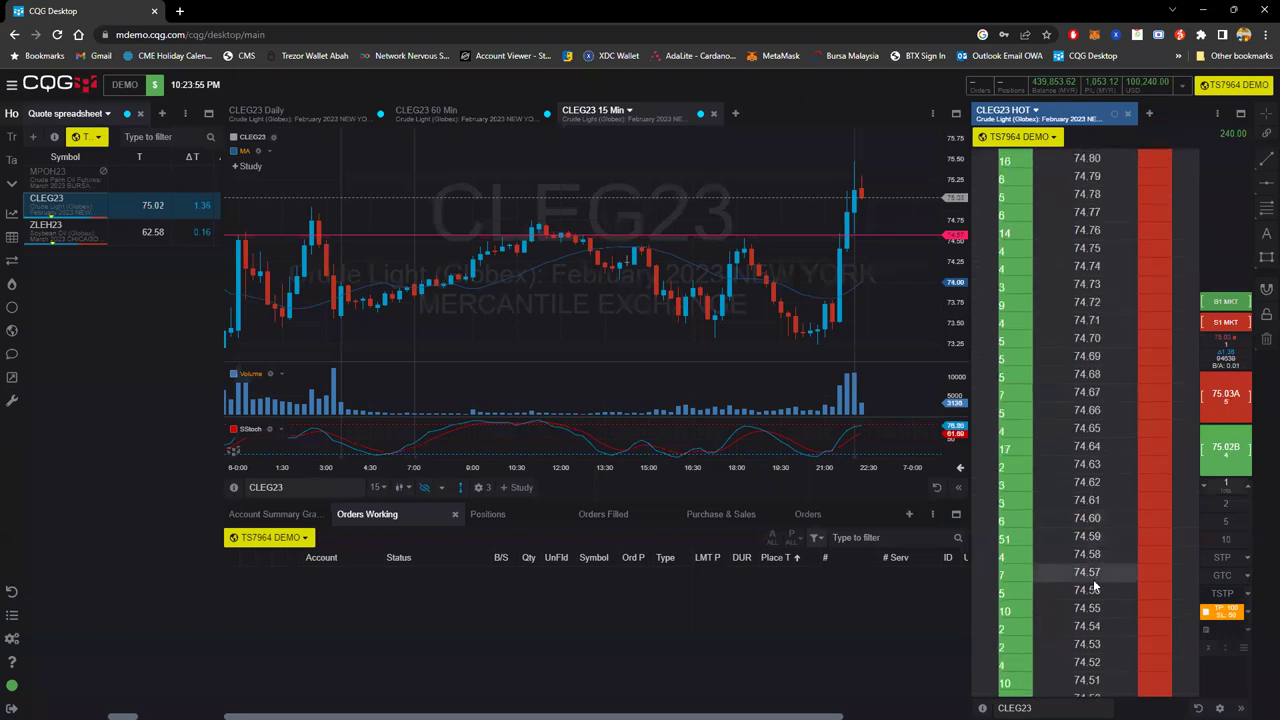
pyautogui.click(1098, 572)
pyautogui.click(1224, 458)
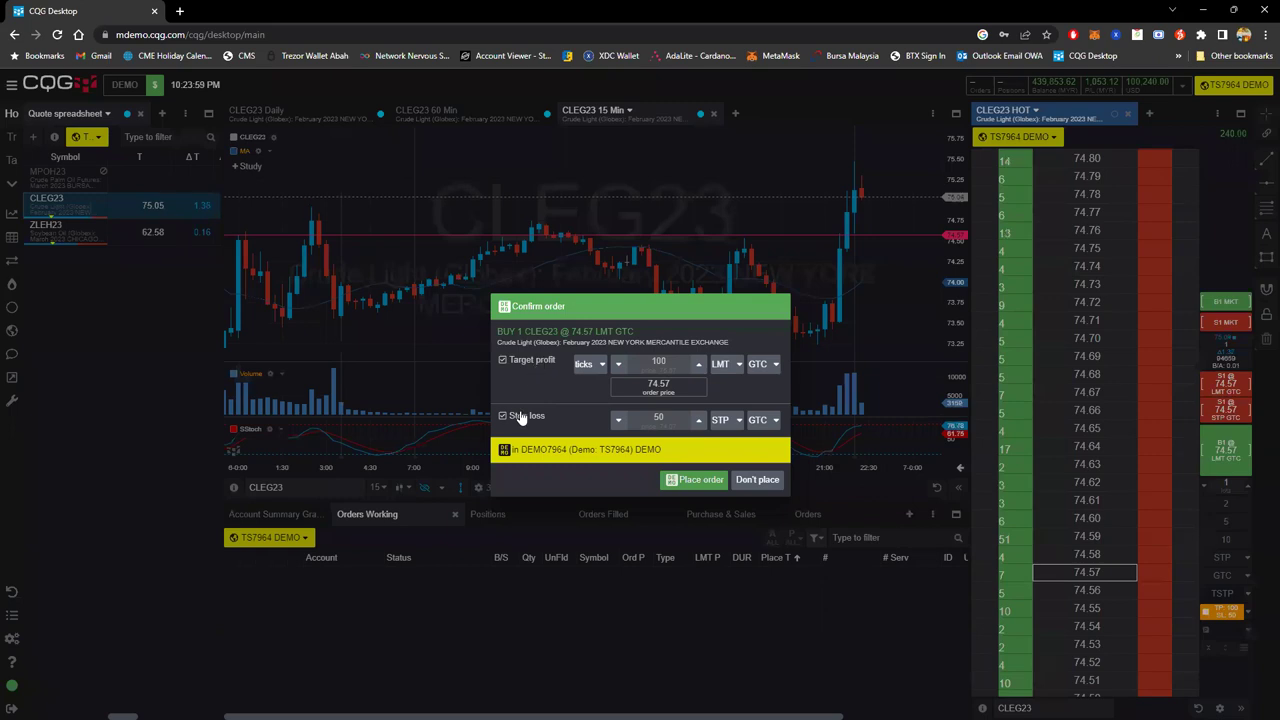
pyautogui.click(695, 479)
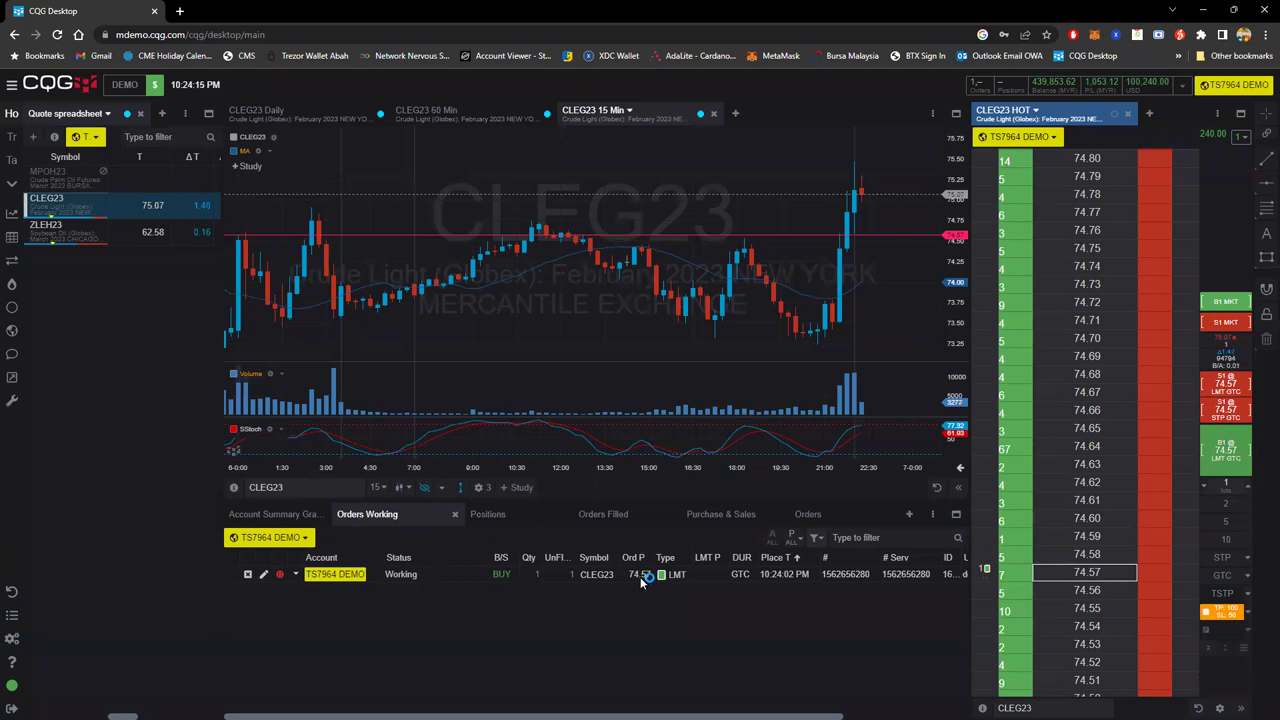
pyautogui.click(801, 520)
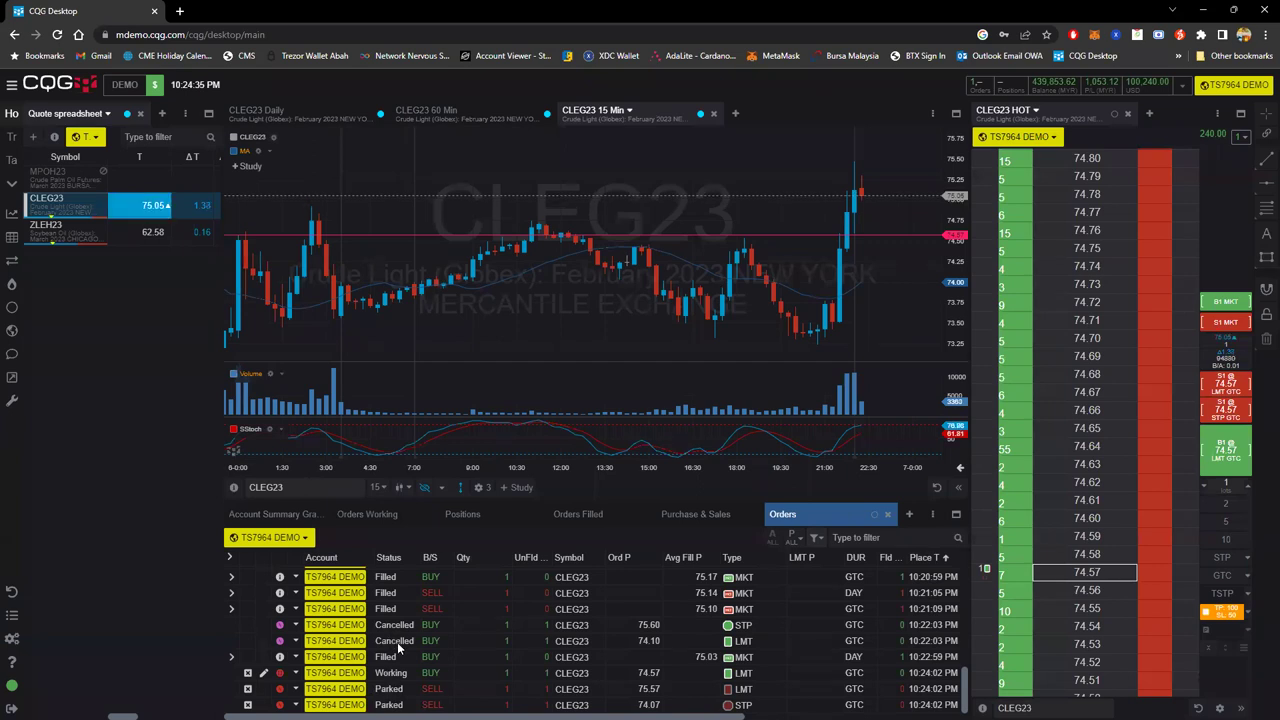
pyautogui.click(383, 519)
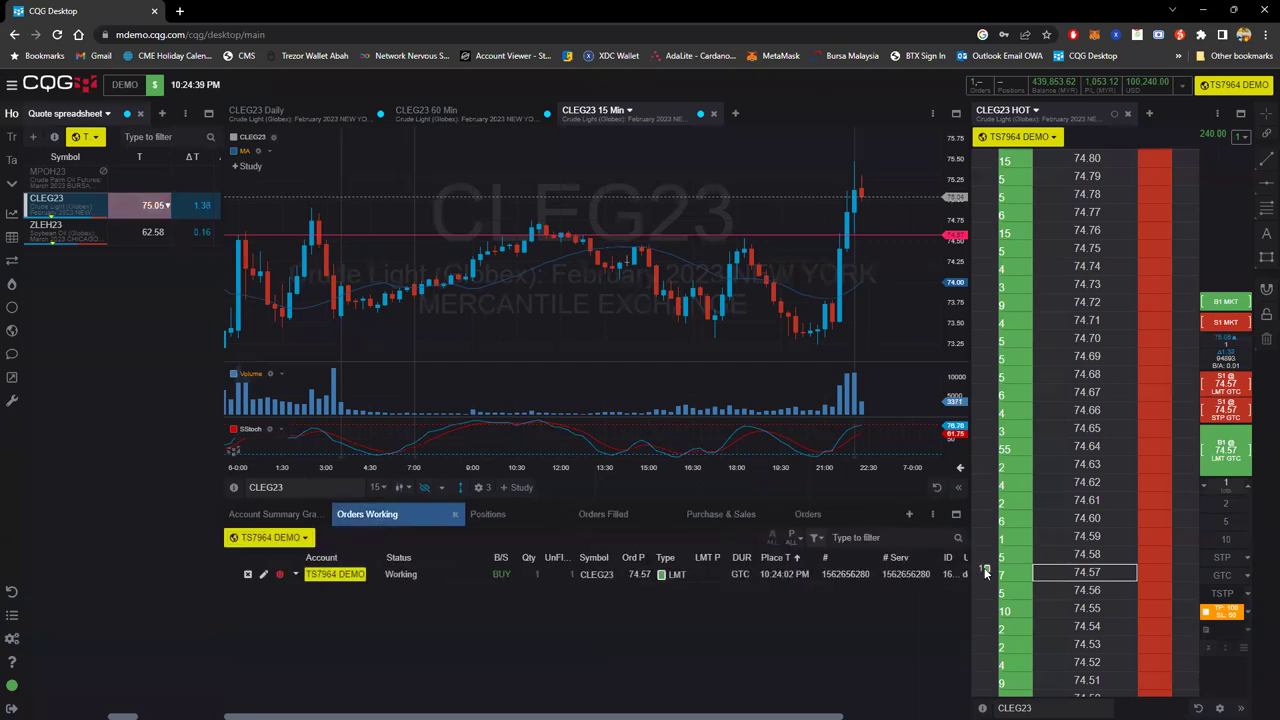
# Raise the working CLEG23 limit buy order in stages to 74.75, 74.91, 74.97 and 75.03, confirming each modification.
pyautogui.moveTo(985, 570); pyautogui.dragTo(985, 248)
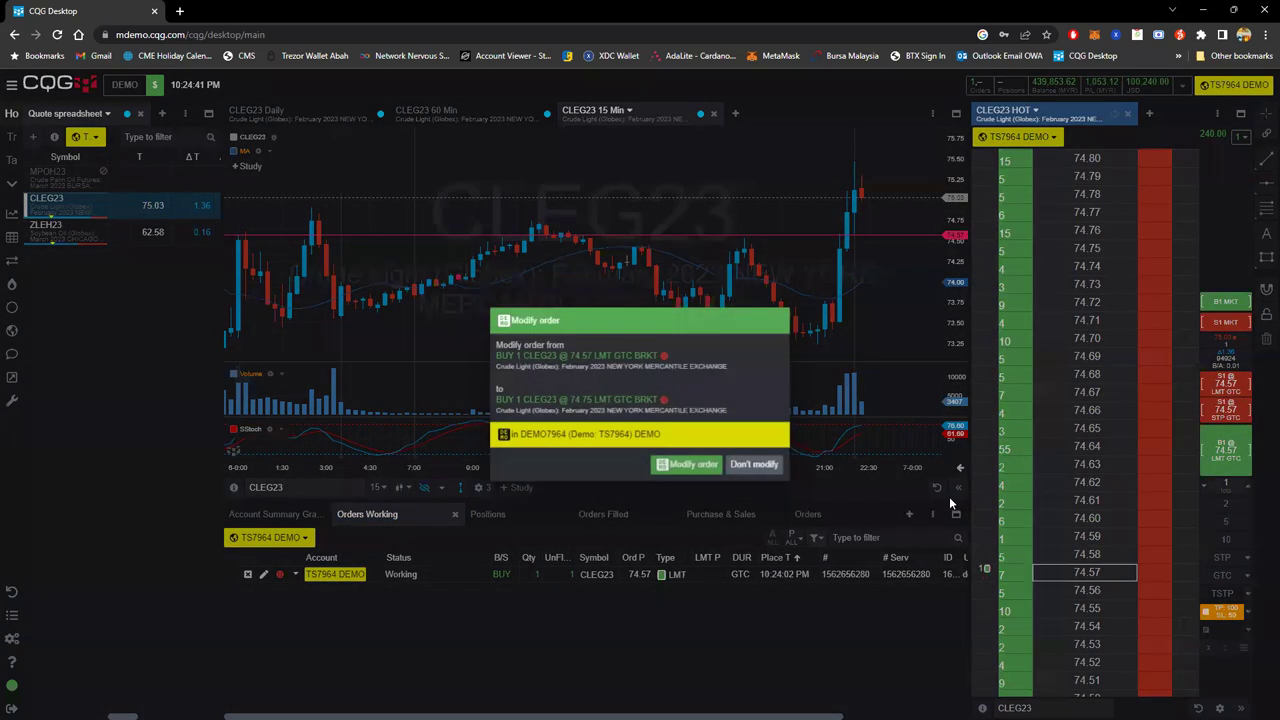
pyautogui.click(698, 466)
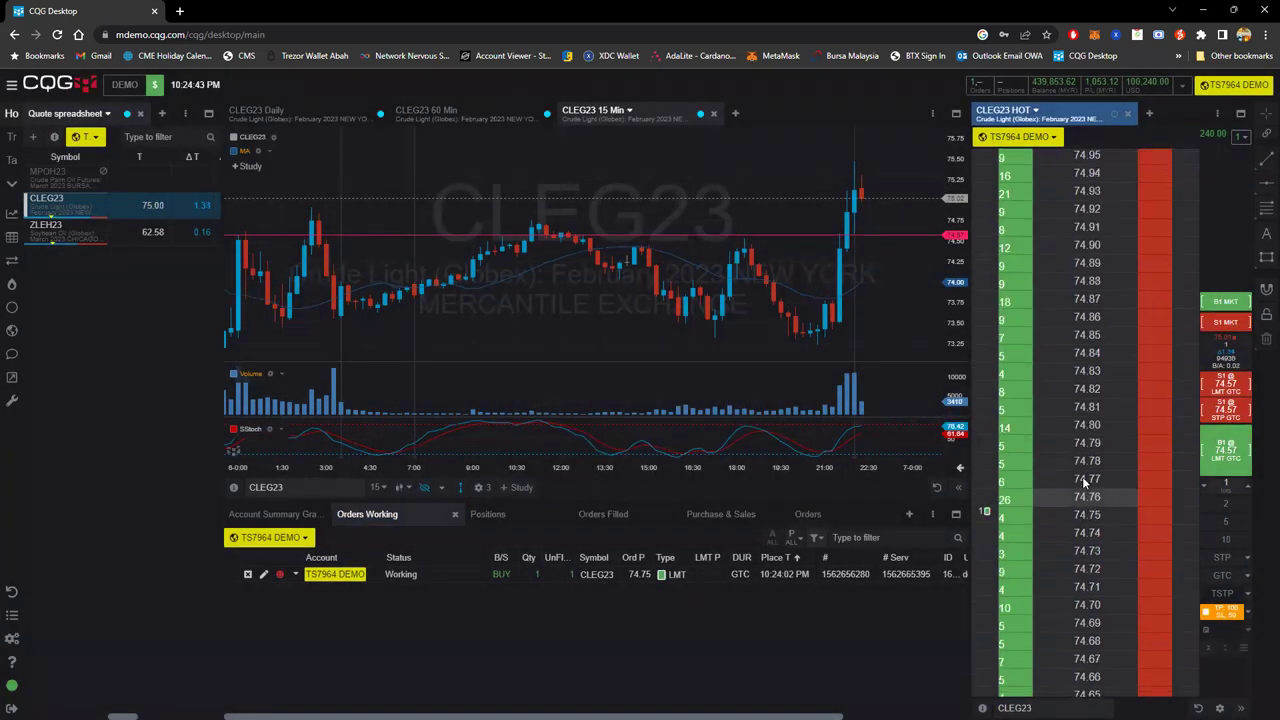
pyautogui.moveTo(996, 578); pyautogui.dragTo(985, 295)
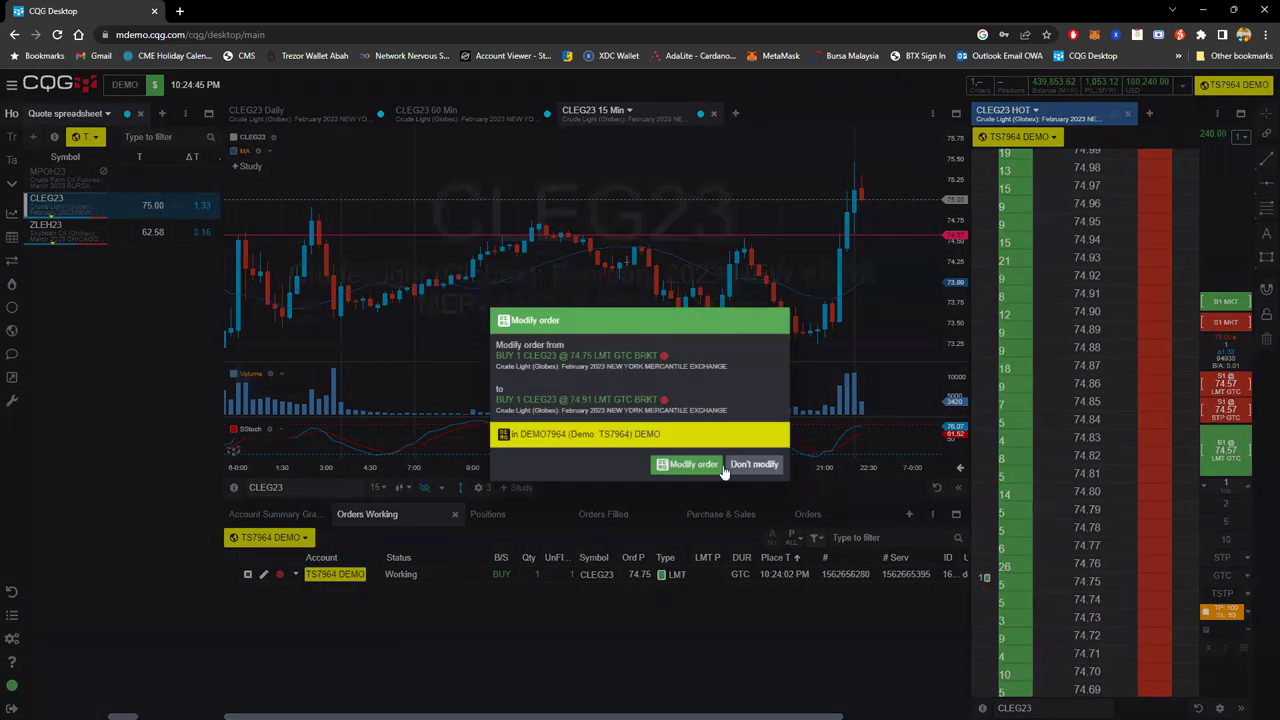
pyautogui.click(698, 466)
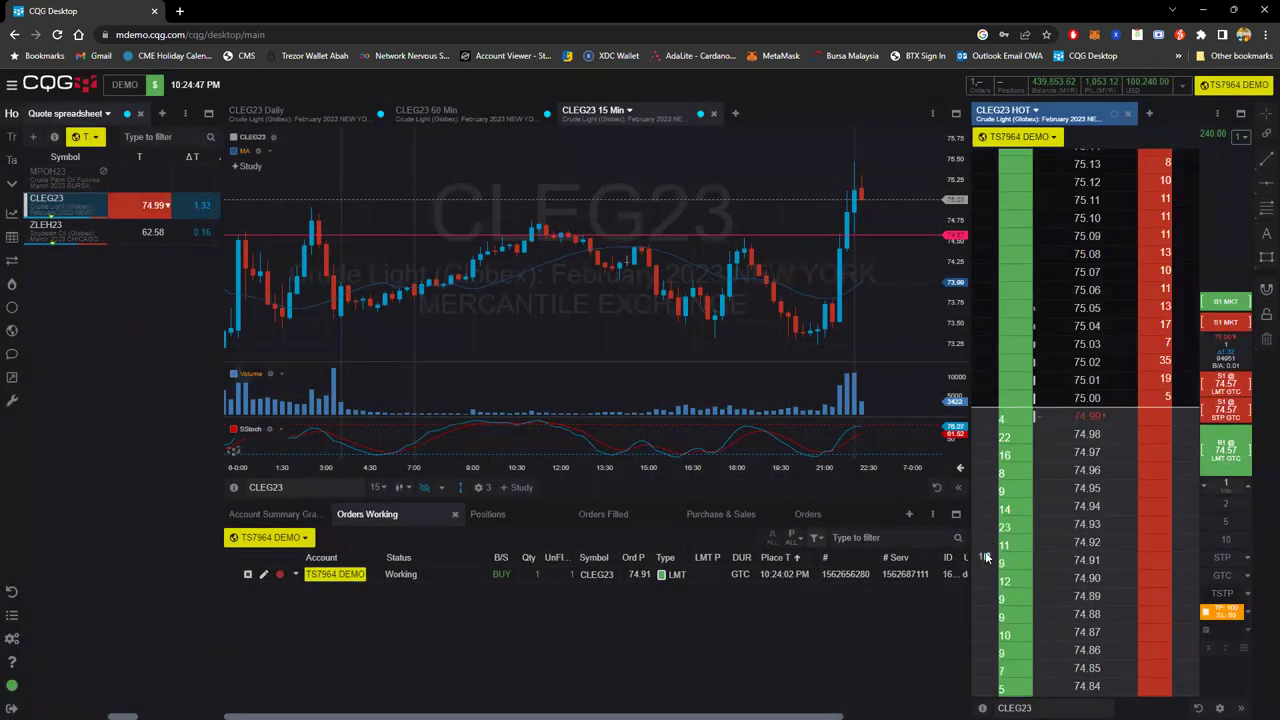
pyautogui.moveTo(984, 505); pyautogui.dragTo(984, 501)
pyautogui.click(700, 466)
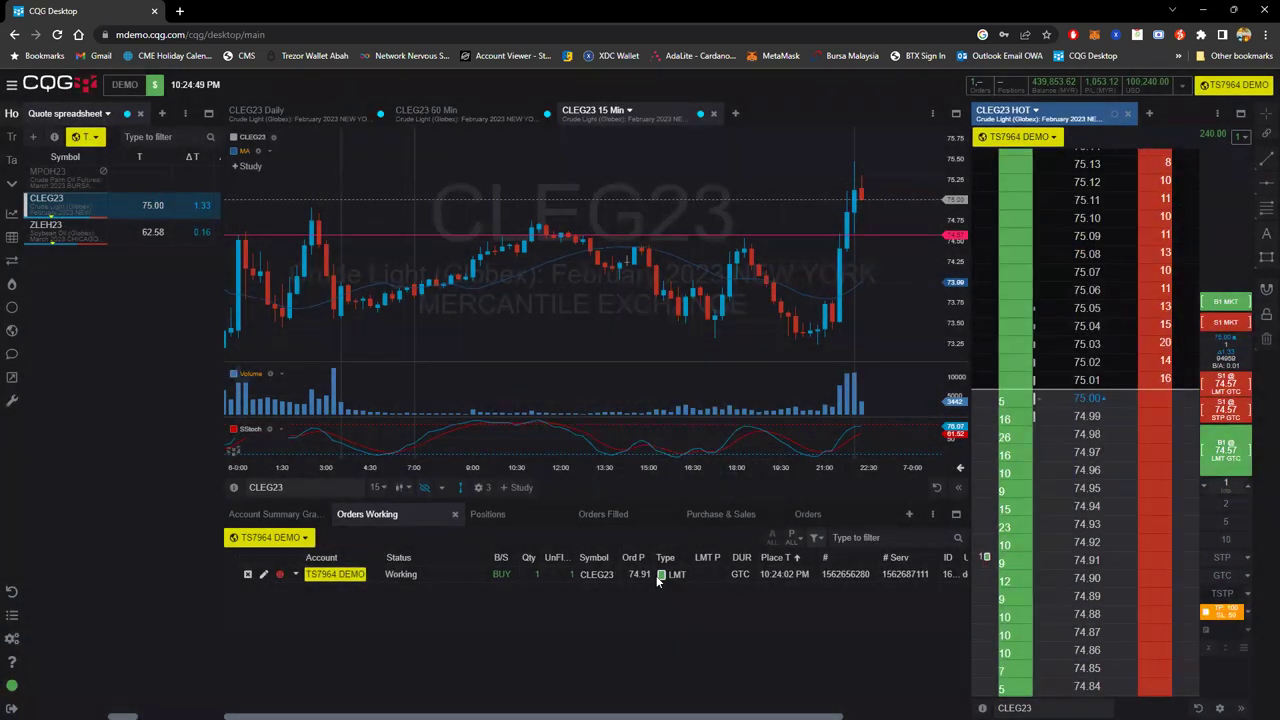
pyautogui.moveTo(988, 510); pyautogui.dragTo(985, 452)
pyautogui.click(700, 466)
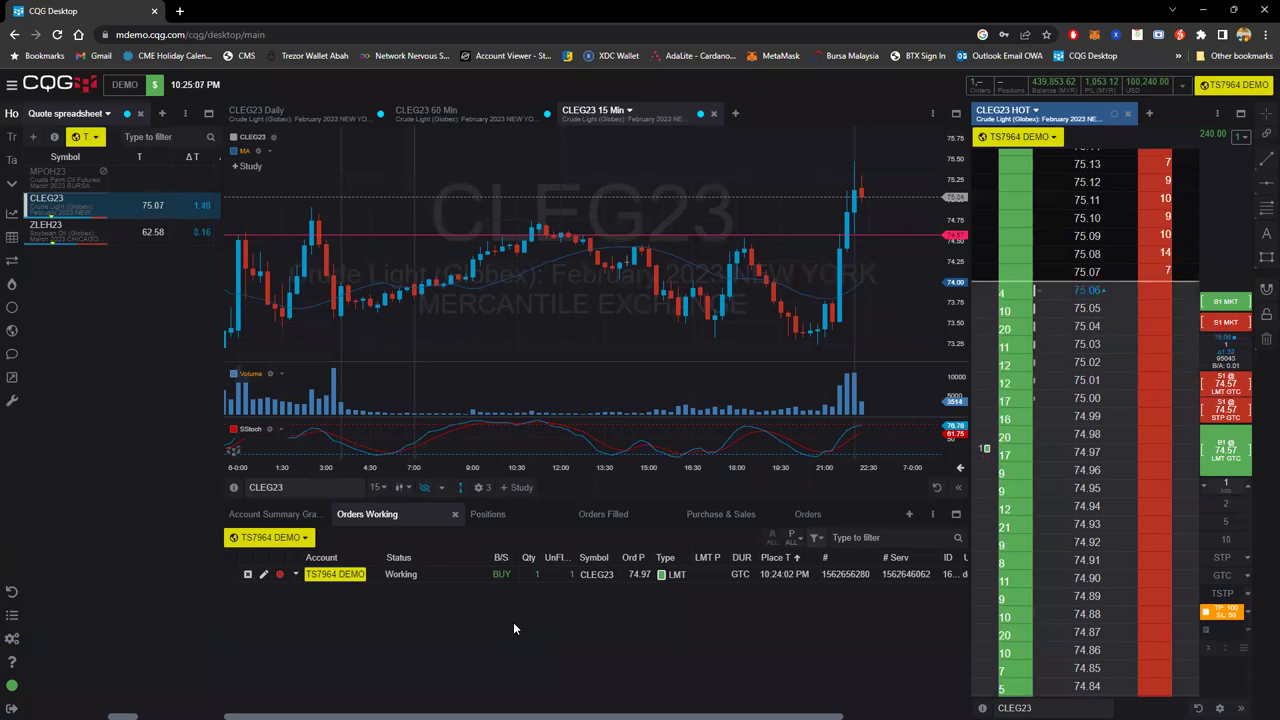
pyautogui.moveTo(985, 366); pyautogui.dragTo(985, 344)
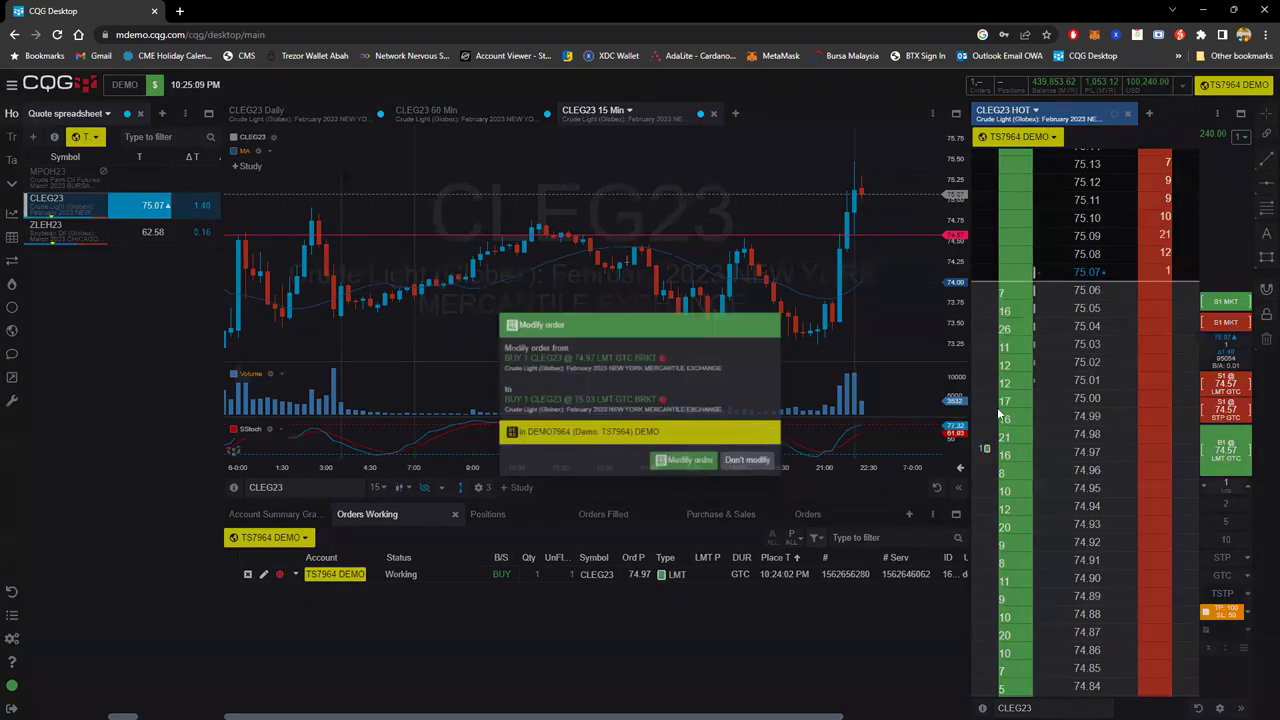
pyautogui.click(690, 464)
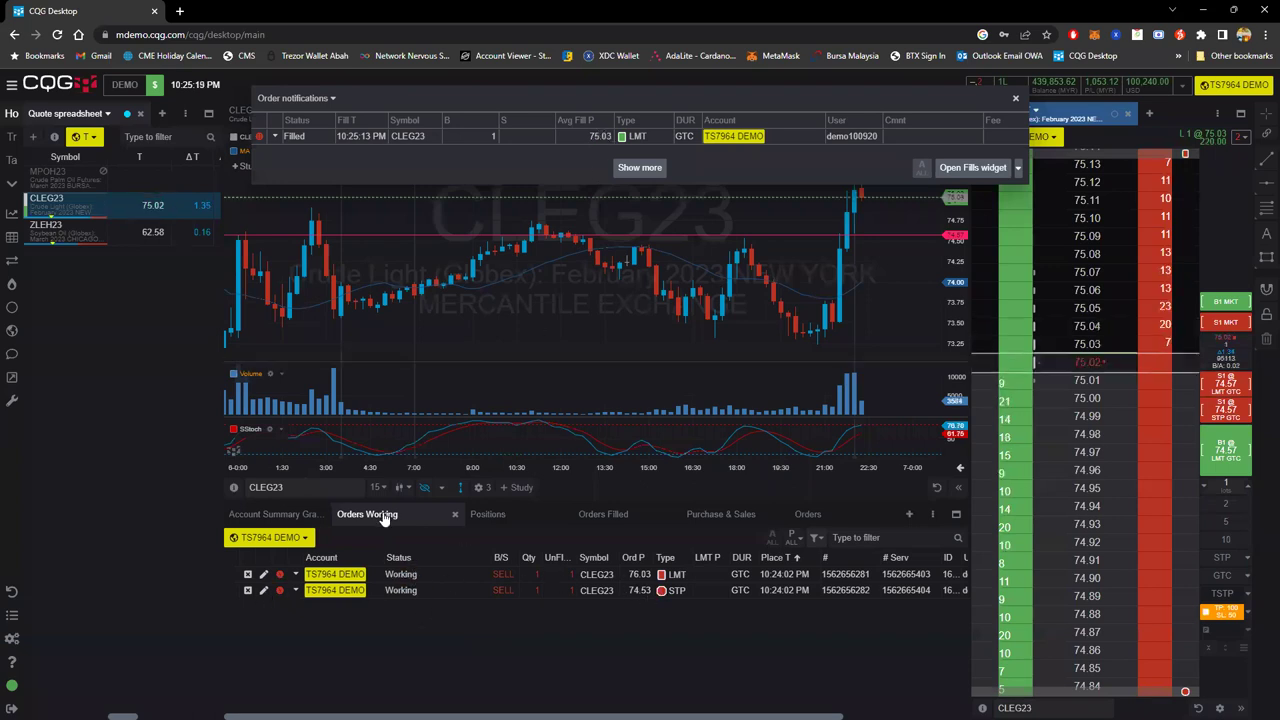
# Examine the status of the bracket's target and stop orders in the full orders list and the working orders.
pyautogui.click(832, 514)
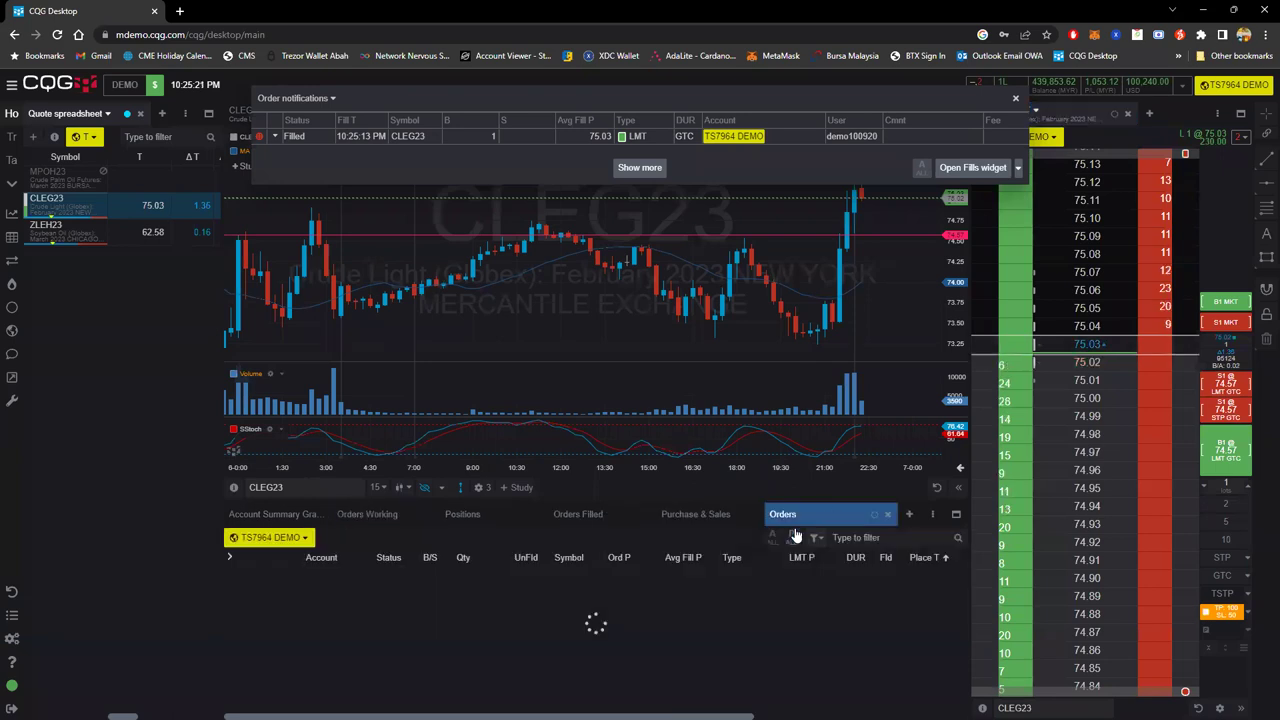
pyautogui.scroll(-5, 462, 679)
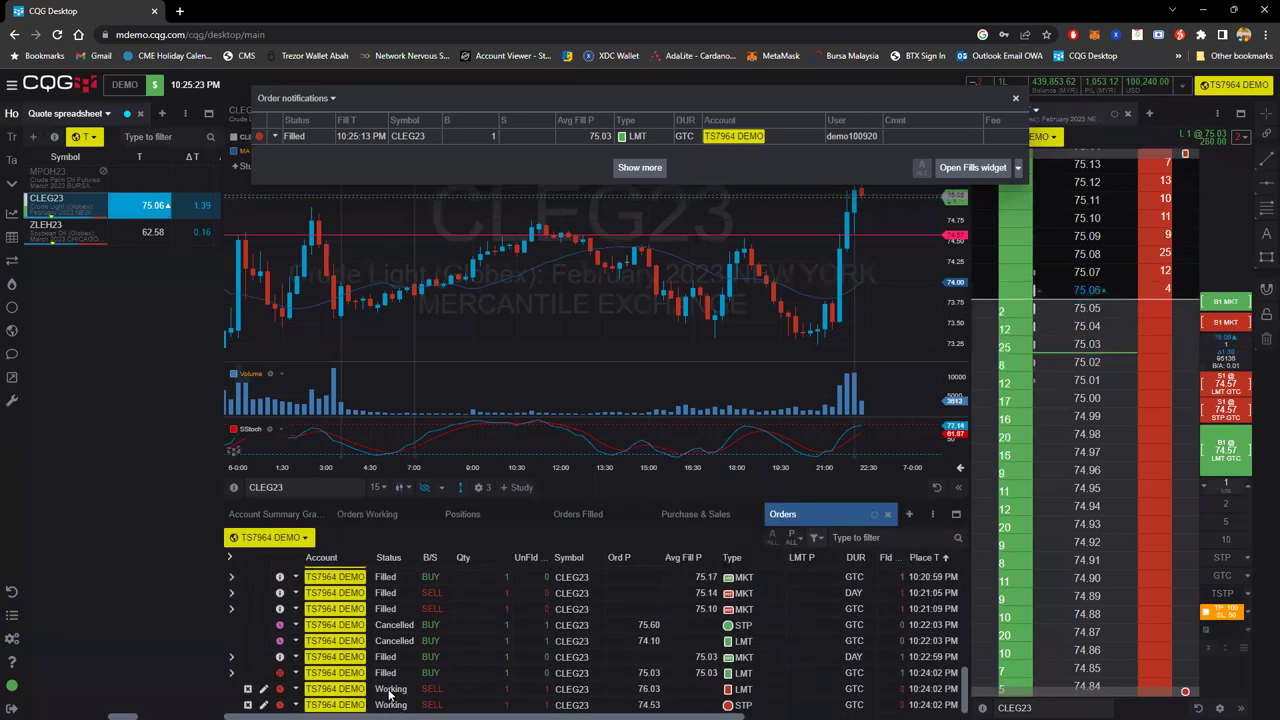
pyautogui.click(380, 515)
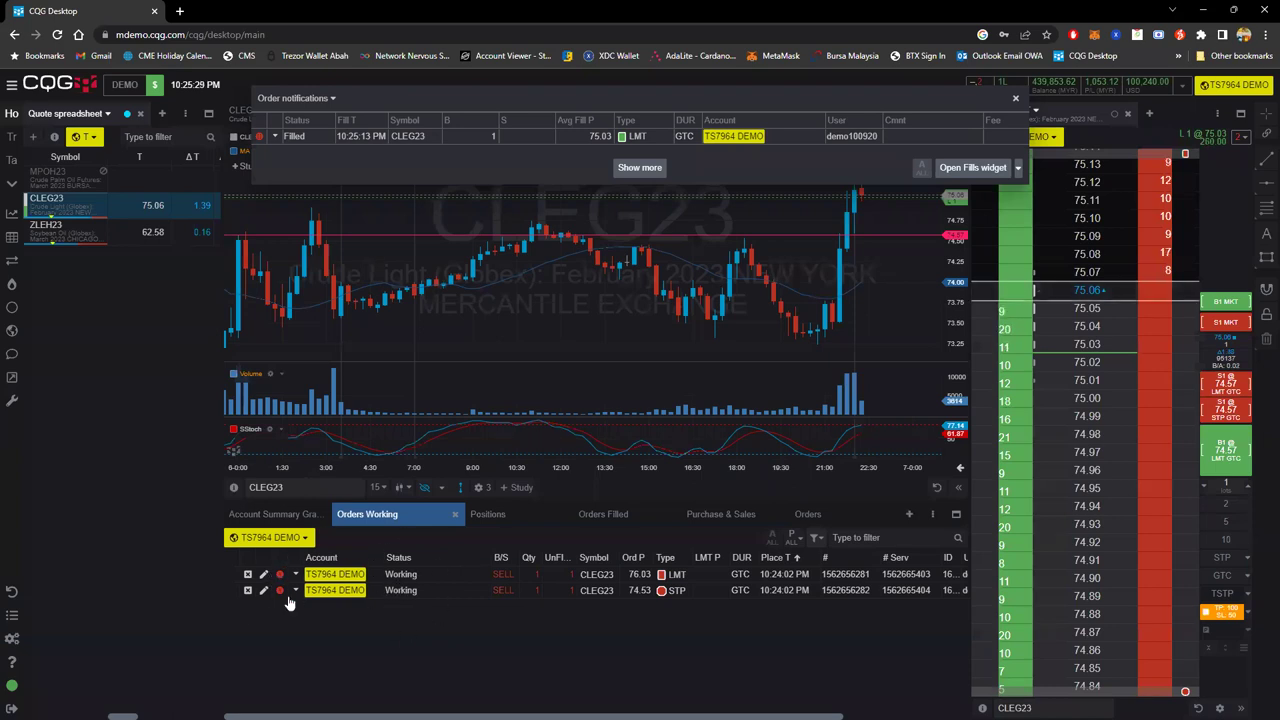
# Move the order notifications window over the chart and raise the CLEG23 sell stop order to 74.57, confirming the modification.
pyautogui.moveTo(832, 101); pyautogui.dragTo(635, 268)
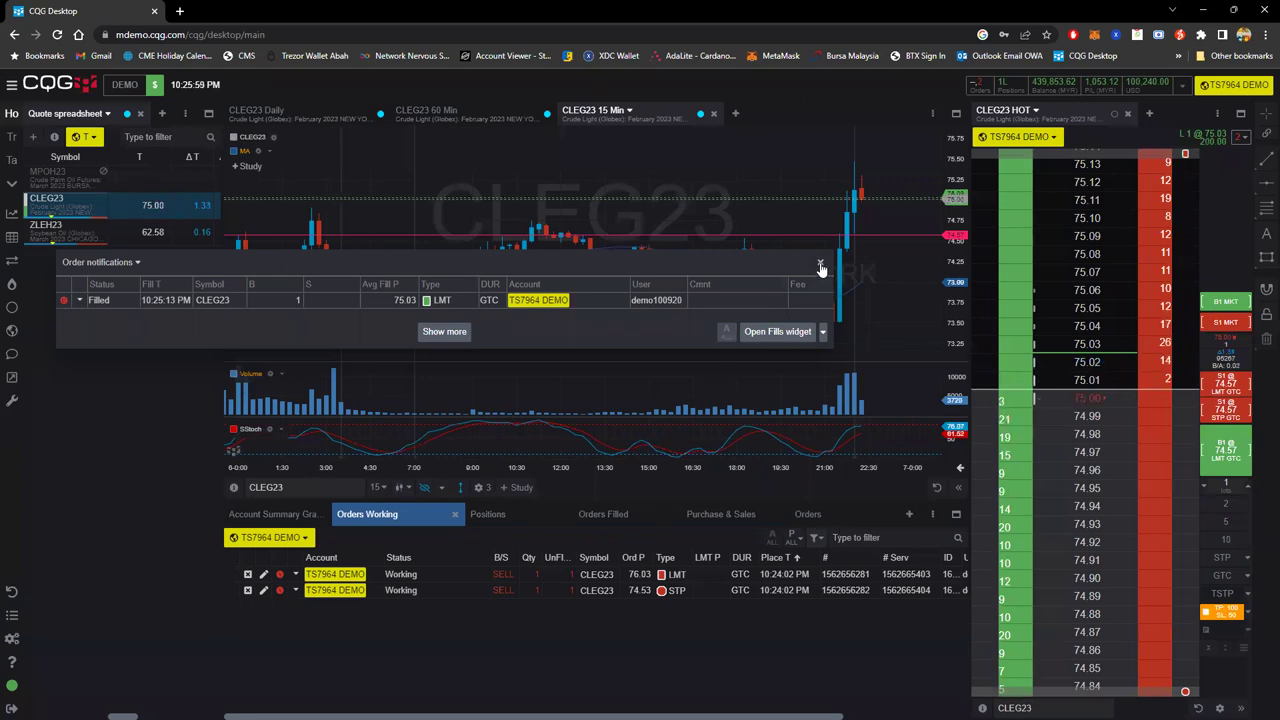
pyautogui.scroll(-7, 1045, 535)
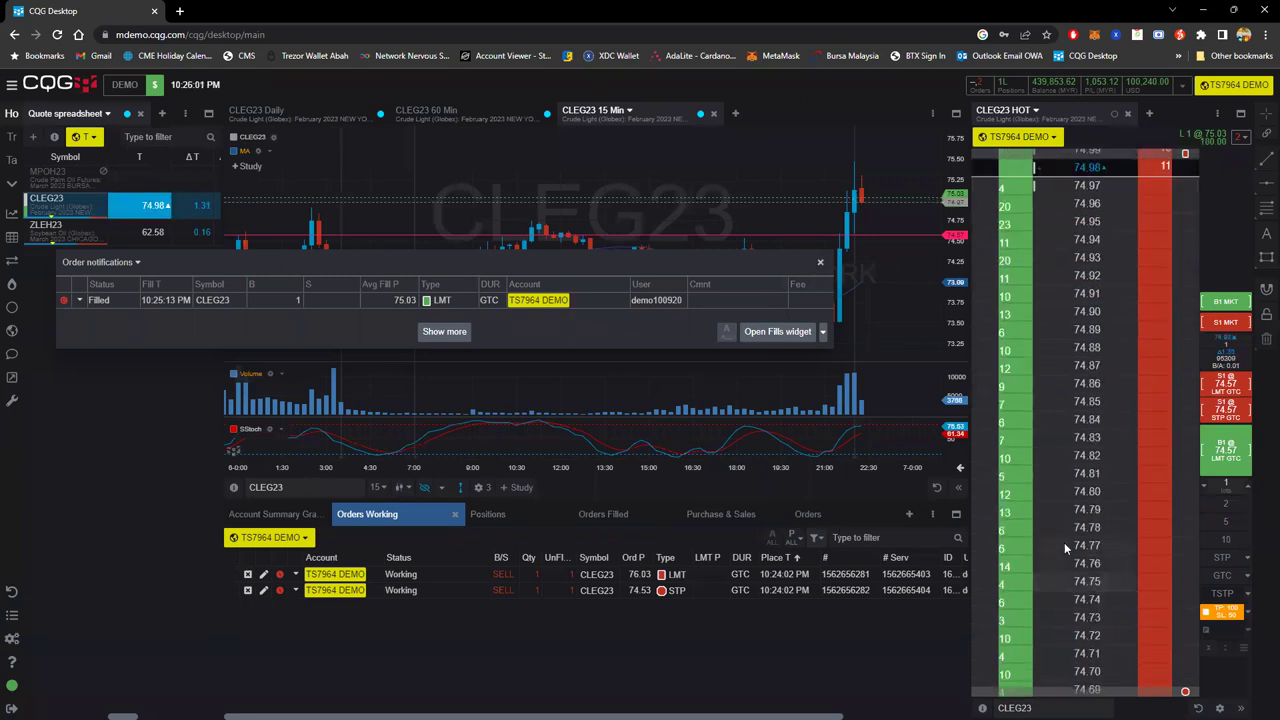
pyautogui.click(265, 590)
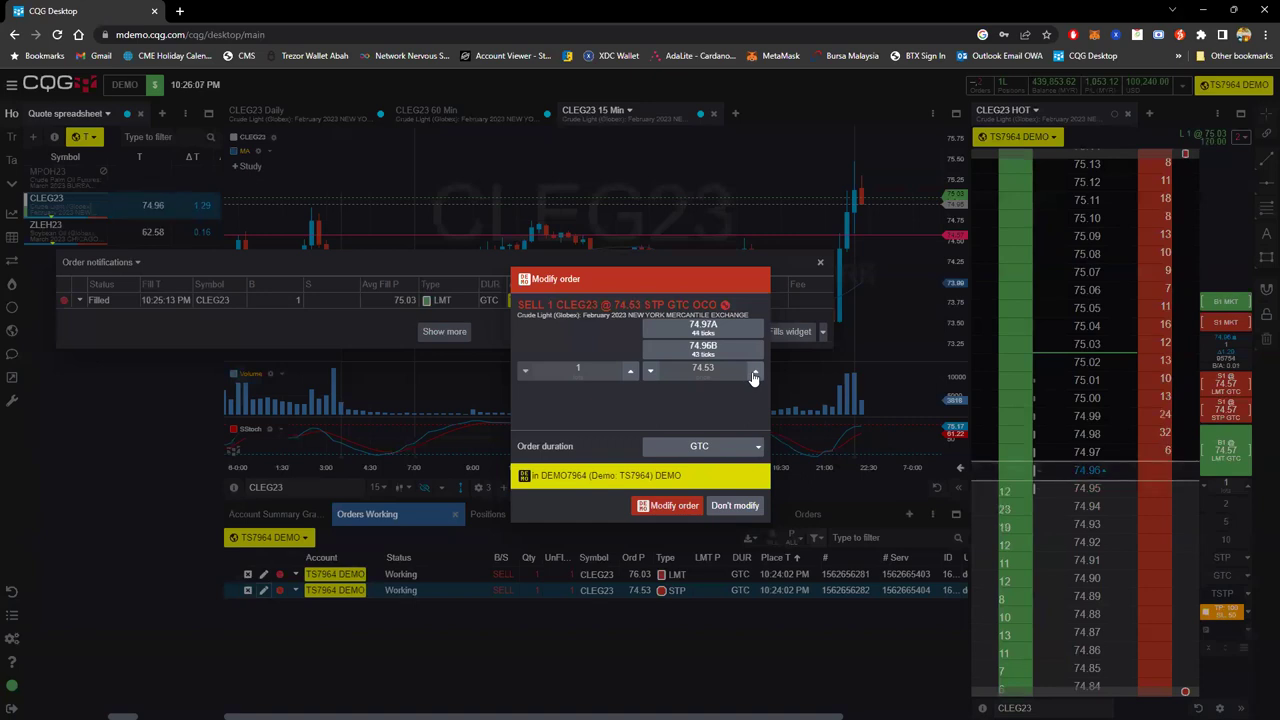
pyautogui.click(668, 505)
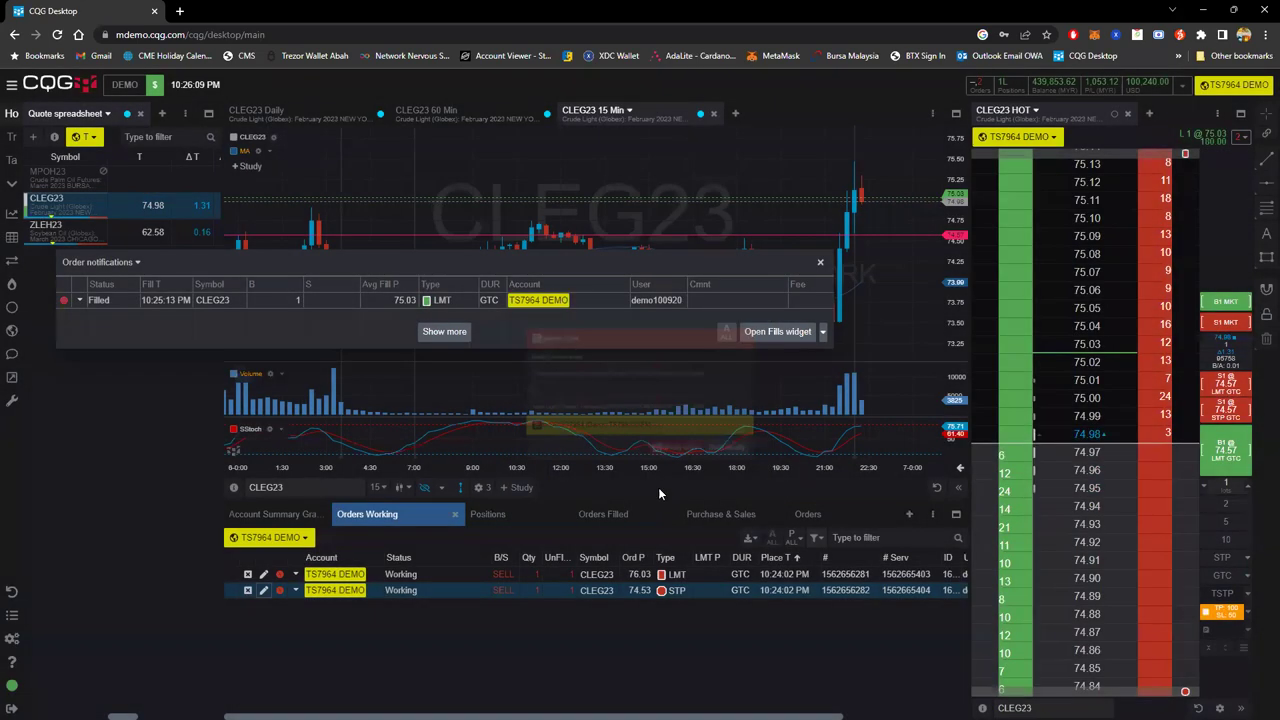
pyautogui.click(676, 462)
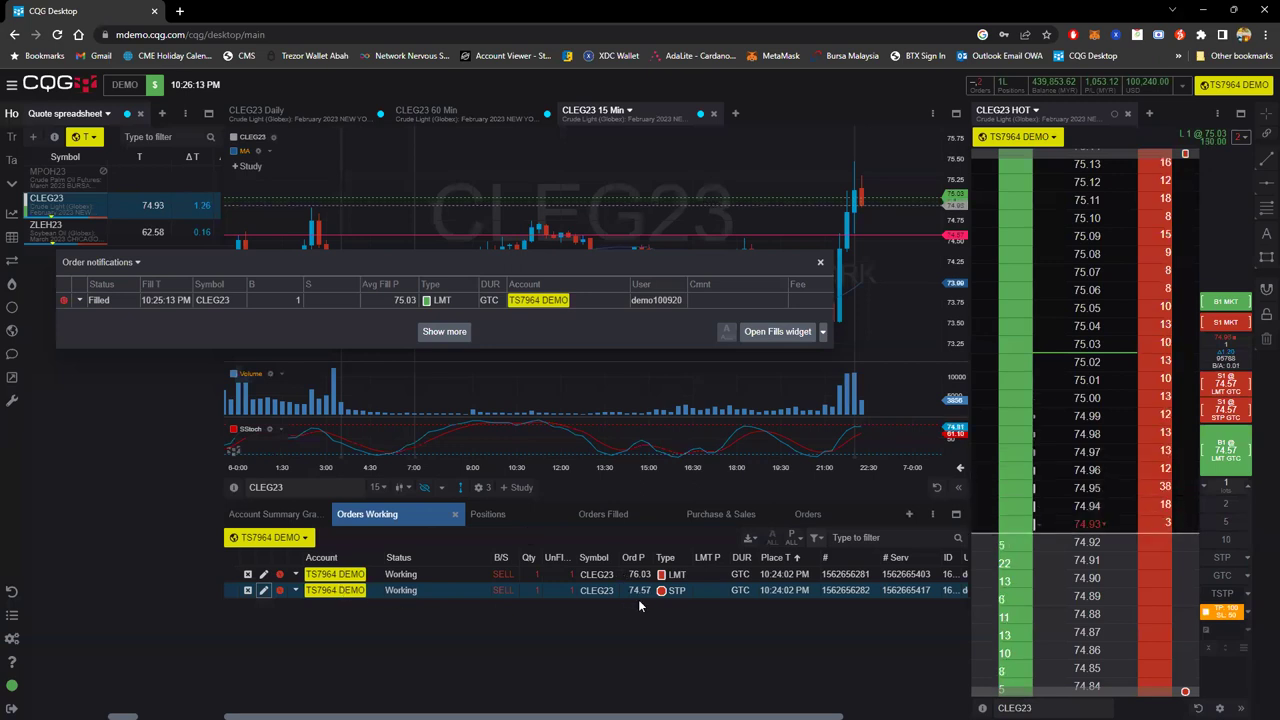
pyautogui.moveTo(740, 261); pyautogui.dragTo(756, 297)
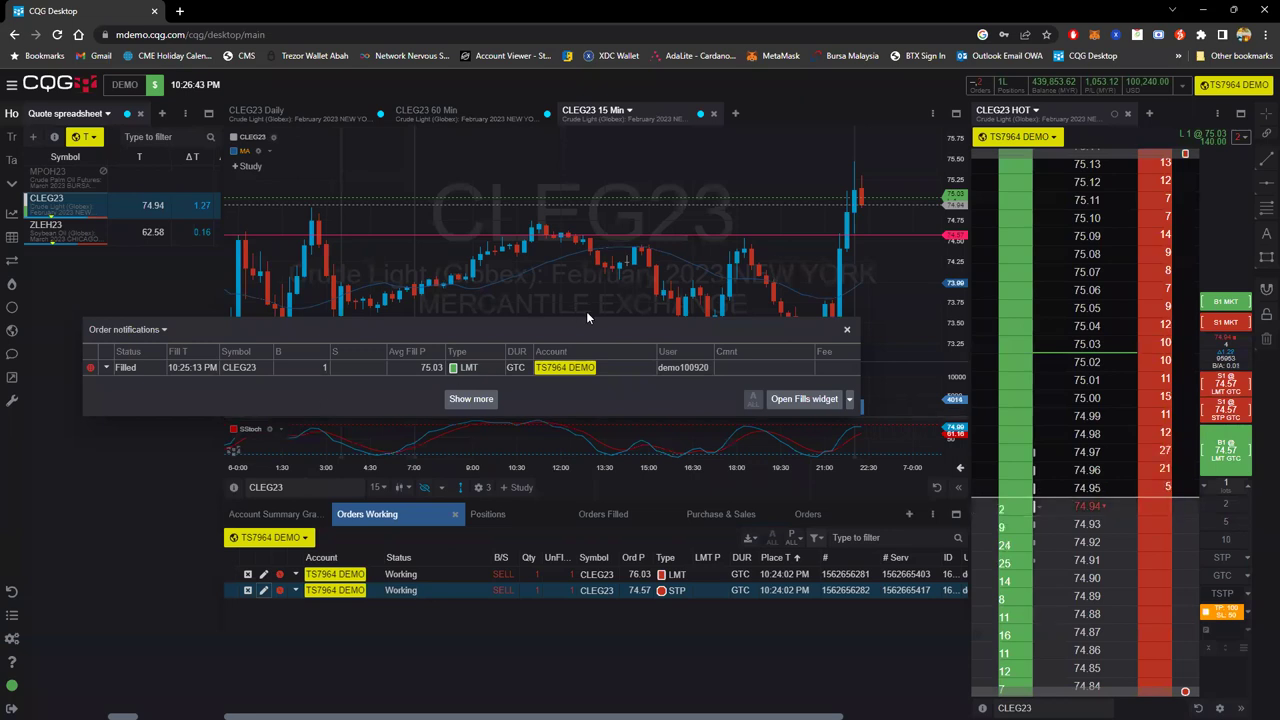
pyautogui.moveTo(577, 322); pyautogui.dragTo(554, 282)
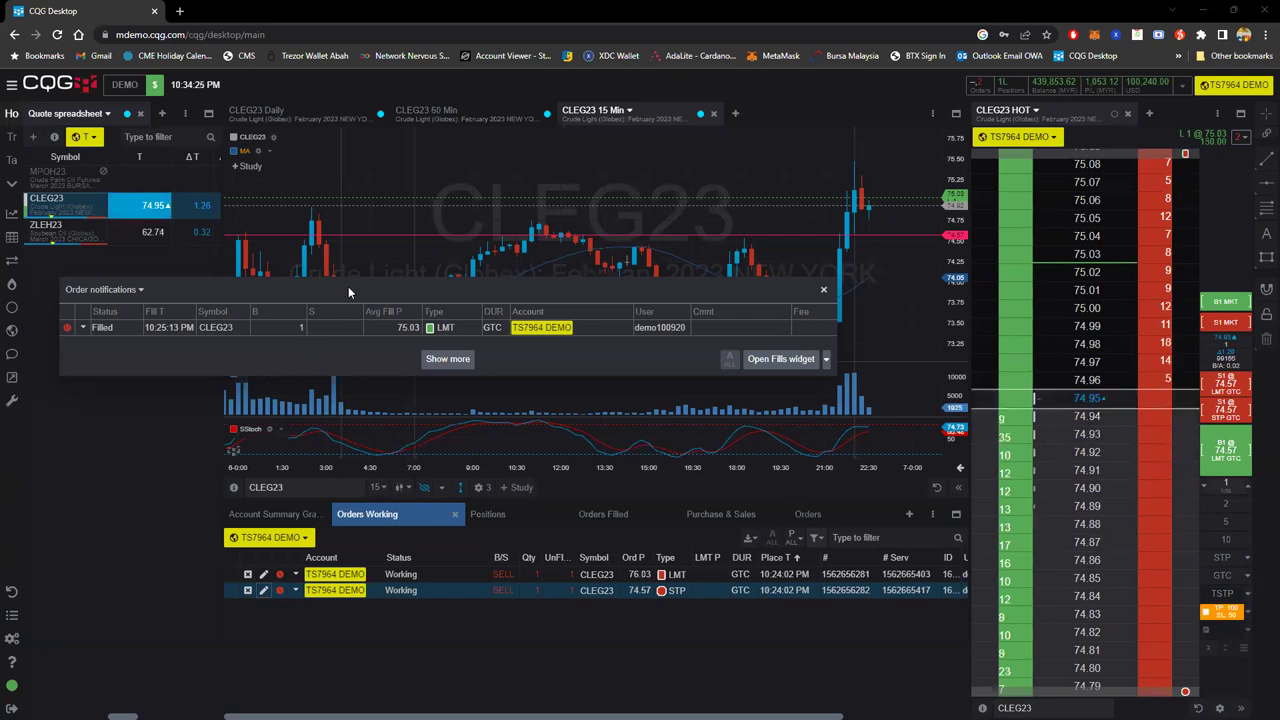
# Shift the order notifications window slightly over the chart, shrink the browser window and switch to the TradingView window showing FCPOH2023.
pyautogui.moveTo(348, 289); pyautogui.dragTo(365, 284)
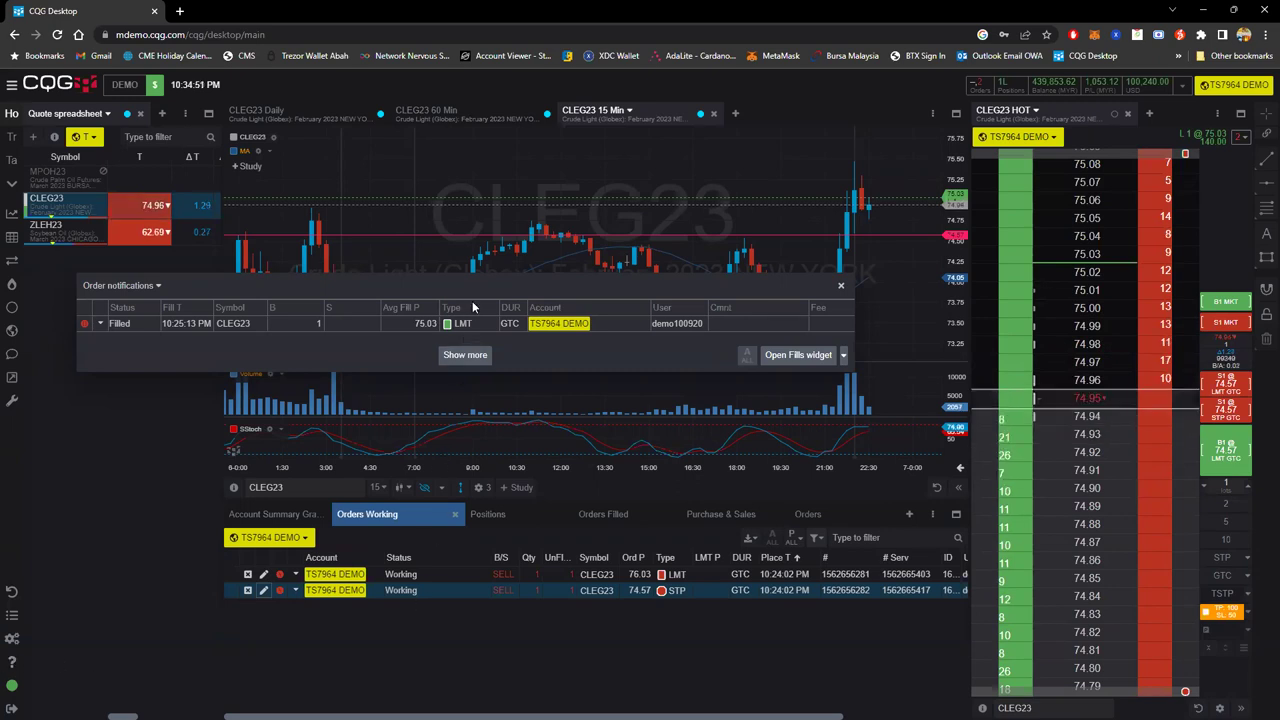
pyautogui.moveTo(481, 286); pyautogui.dragTo(481, 302)
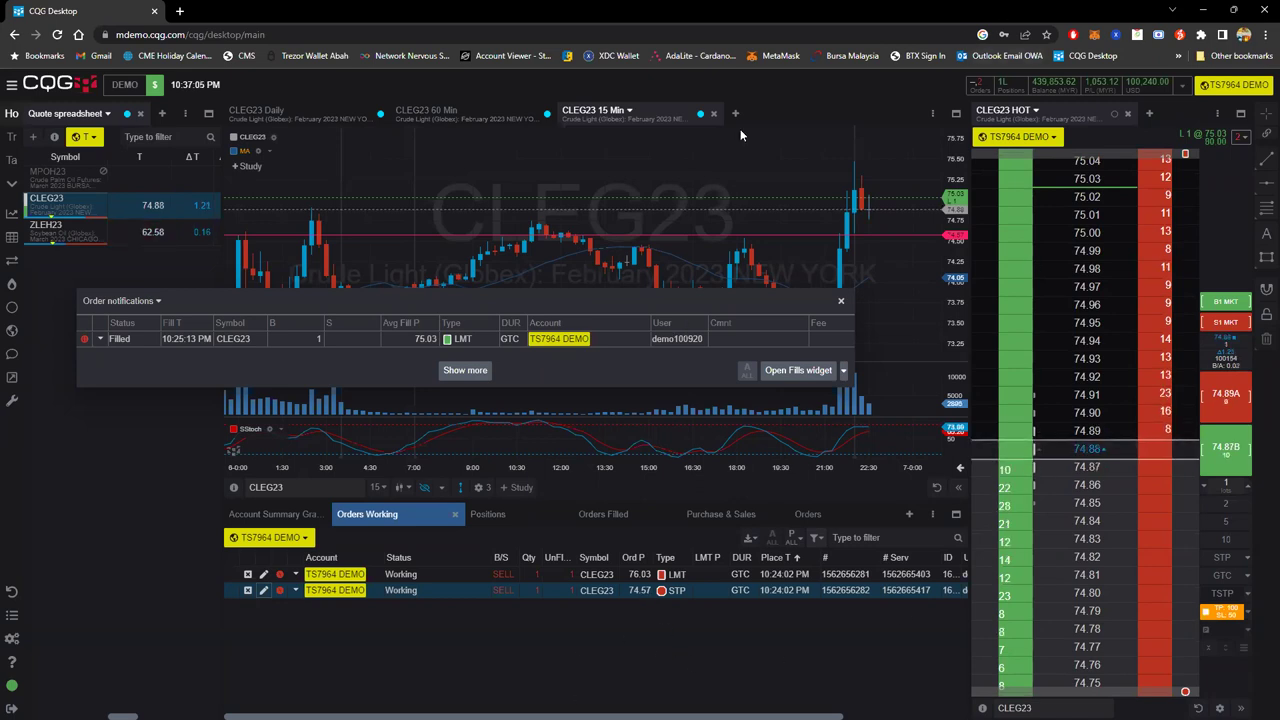
pyautogui.doubleClick(940, 15)
pyautogui.moveTo(654, 704)
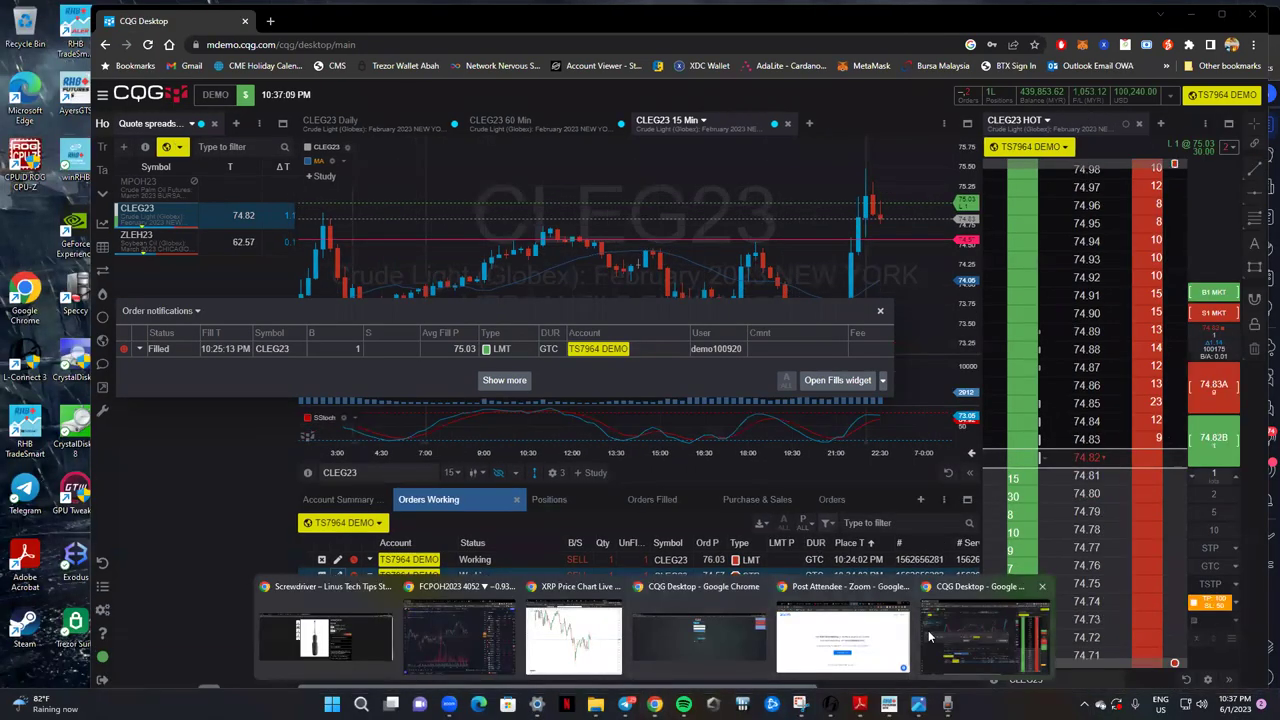
pyautogui.click(680, 635)
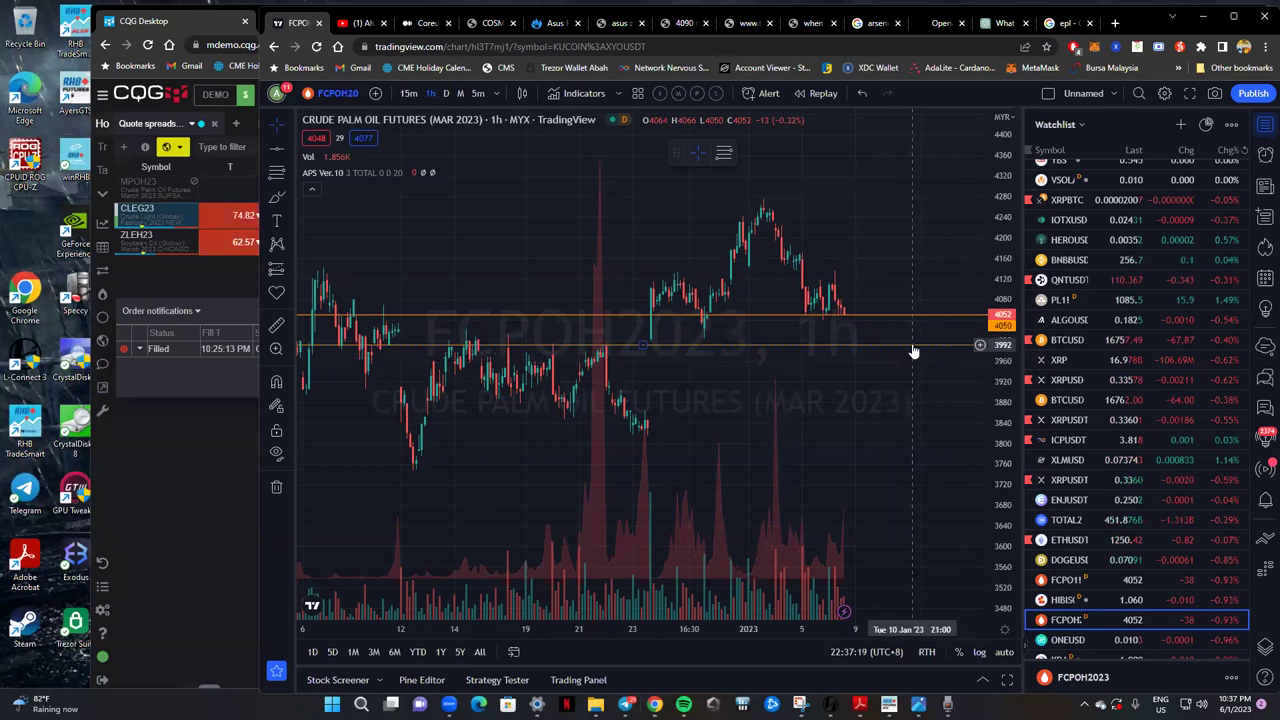
# Fine-tune the lower horizontal line on the FCPOH2023 hourly chart to 3990.
pyautogui.moveTo(913, 346)
pyautogui.mouseDown()
pyautogui.moveTo(904, 356)
pyautogui.moveTo(922, 346)
pyautogui.mouseUp()
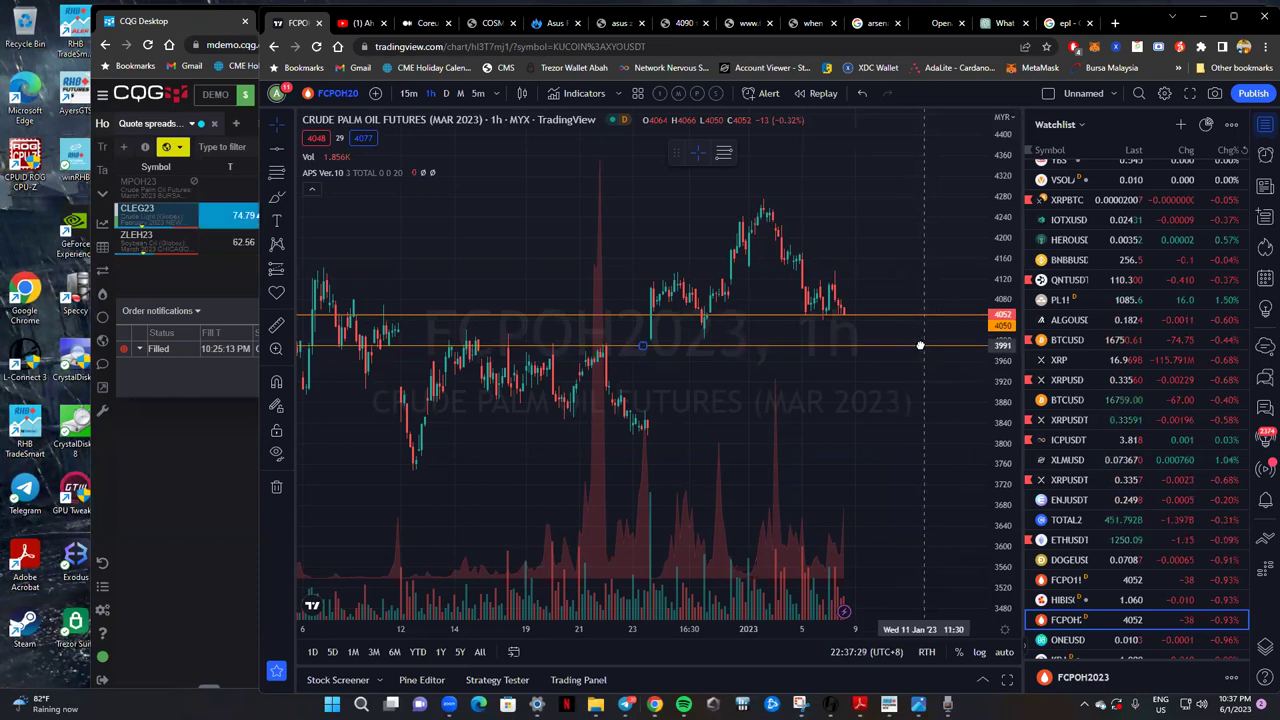
pyautogui.click(918, 346)
pyautogui.moveTo(1000, 403); pyautogui.dragTo(975, 300)
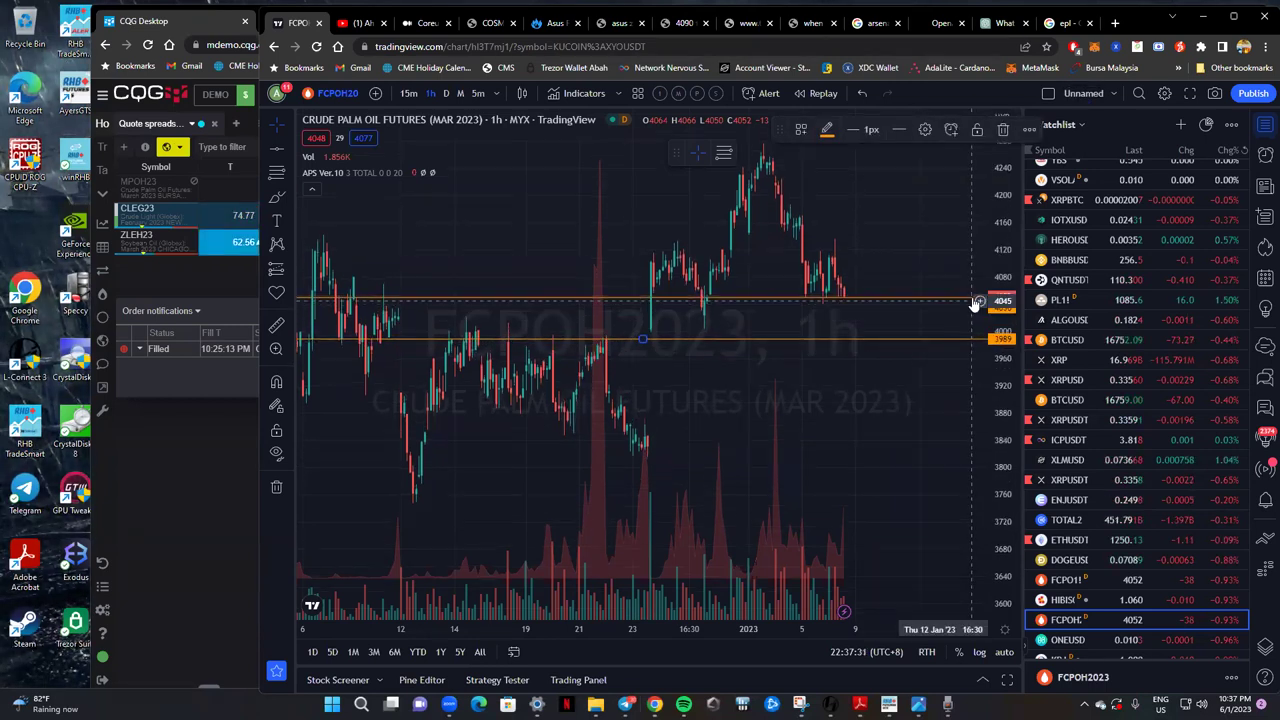
pyautogui.click(911, 342)
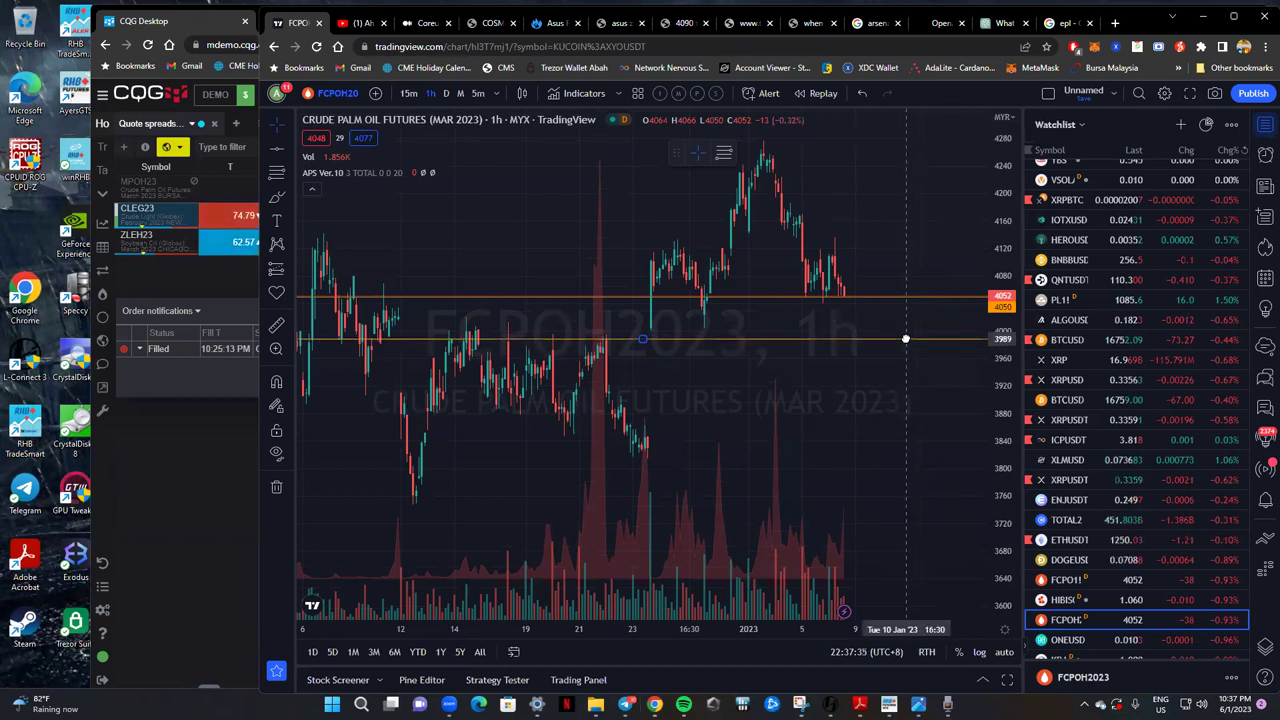
pyautogui.click(908, 339)
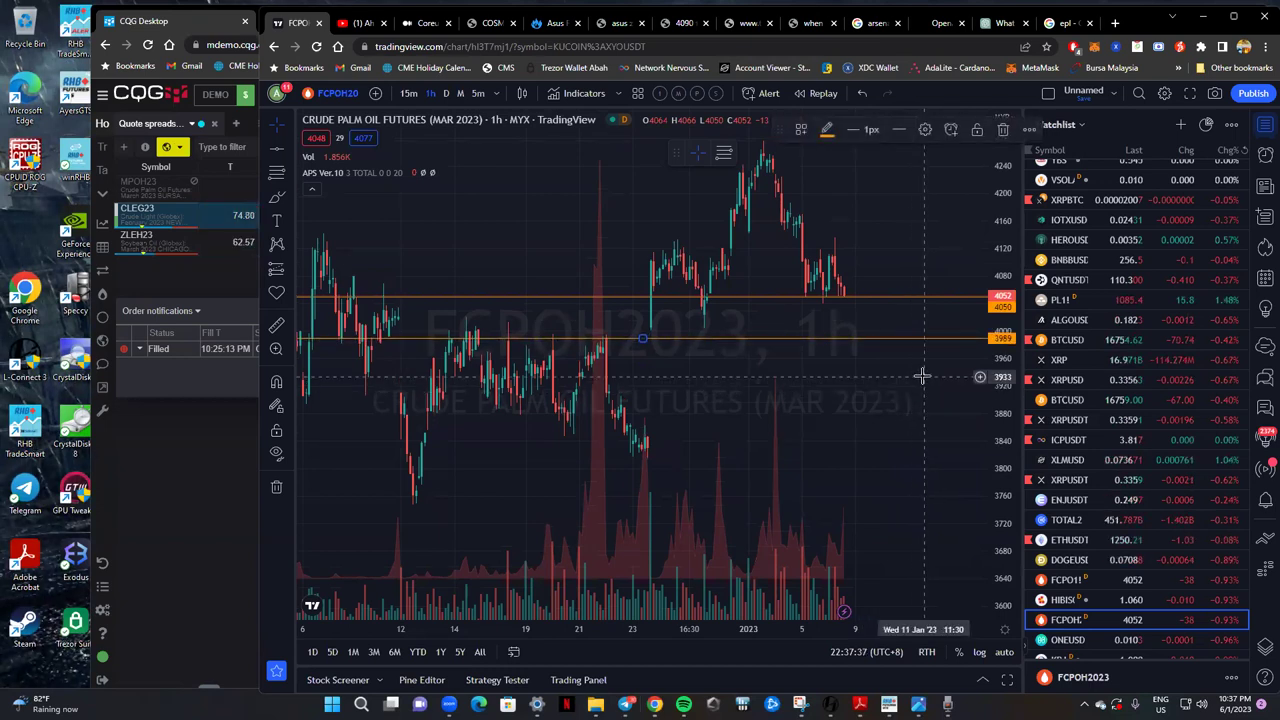
pyautogui.moveTo(641, 337); pyautogui.dragTo(645, 342)
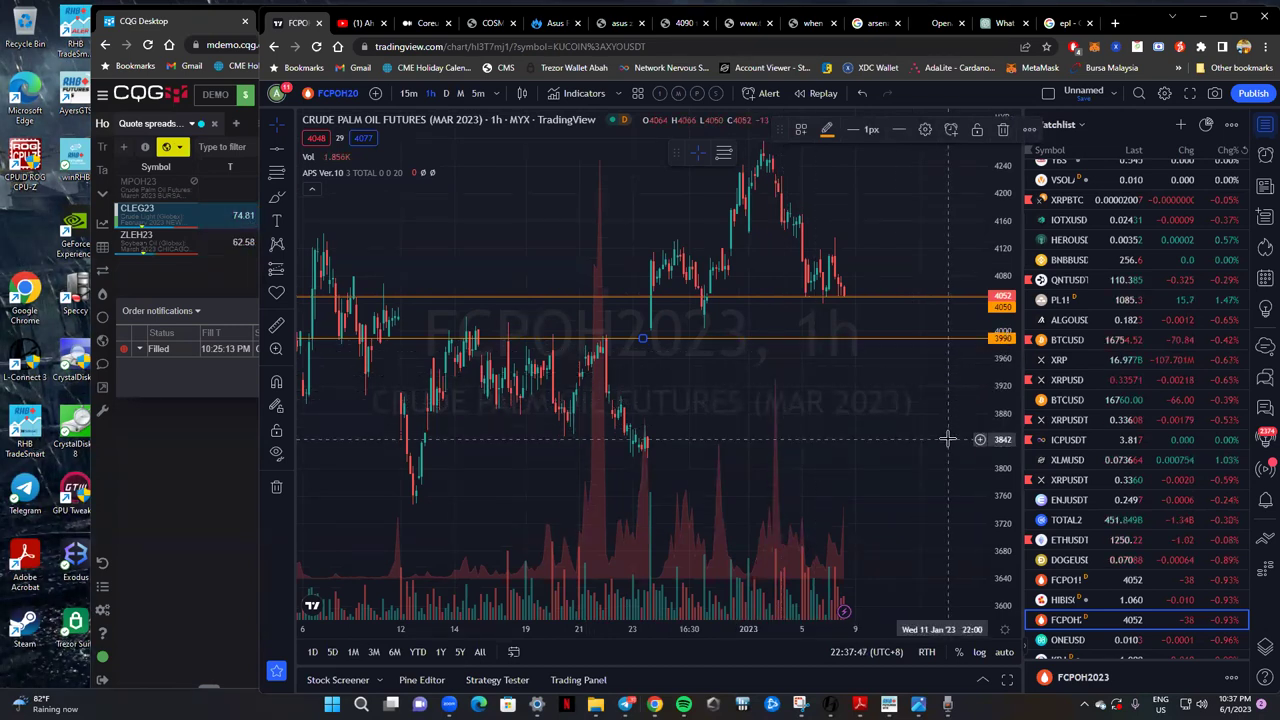
# Add a horizontal line at 3950 below the existing levels on the FCPOH2023 chart.
pyautogui.click(851, 345)
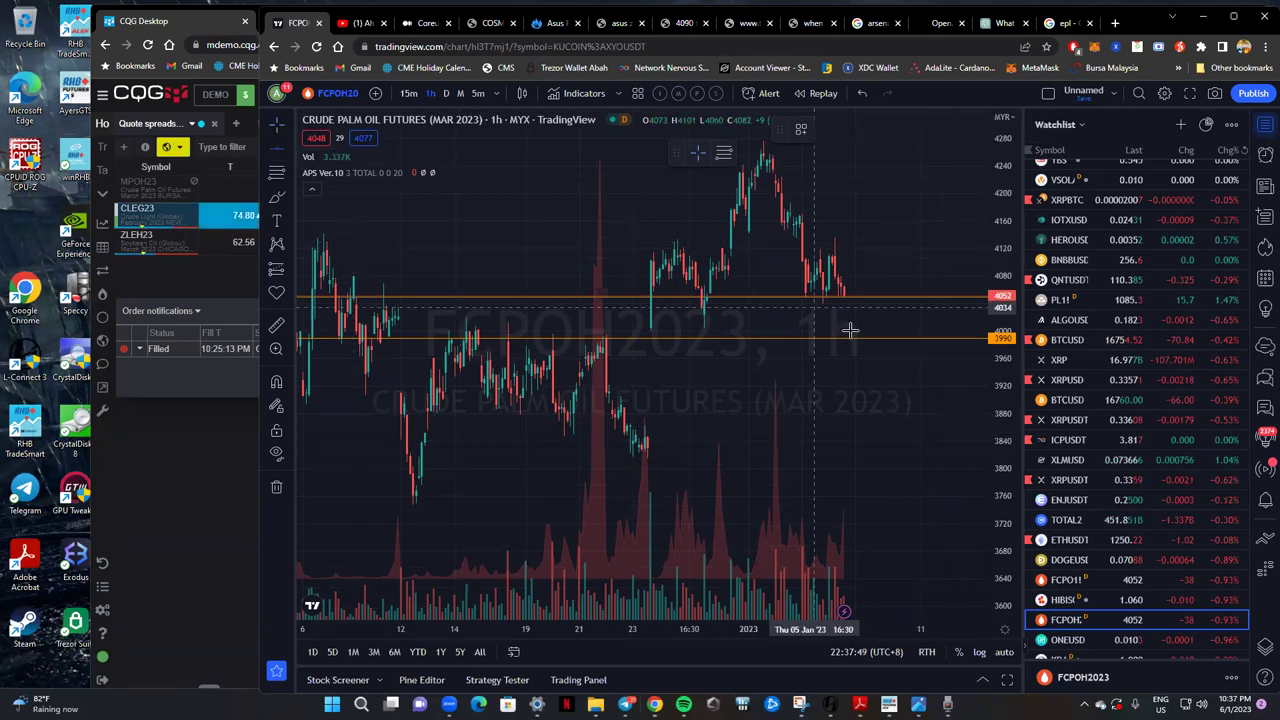
pyautogui.click(920, 365)
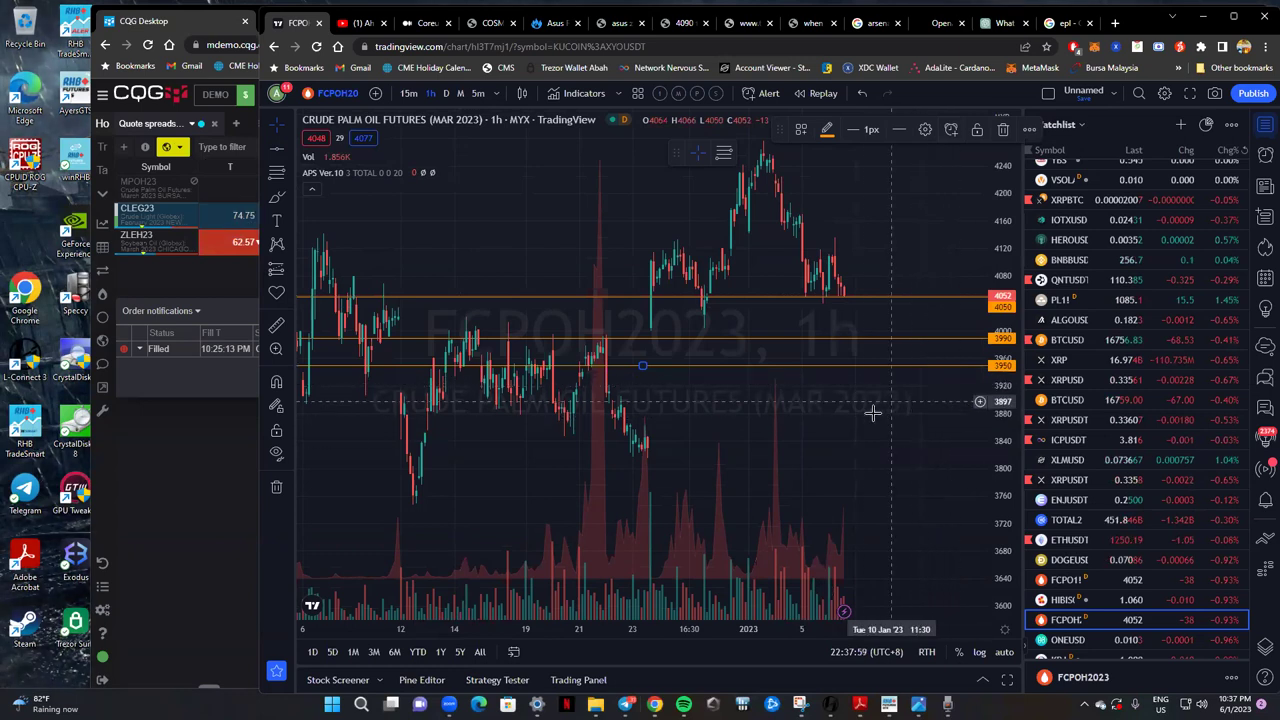
# Add another horizontal line to the FCPOH2023 chart and move it below the 3950 level to 3940.
pyautogui.moveTo(995, 398); pyautogui.dragTo(973, 95)
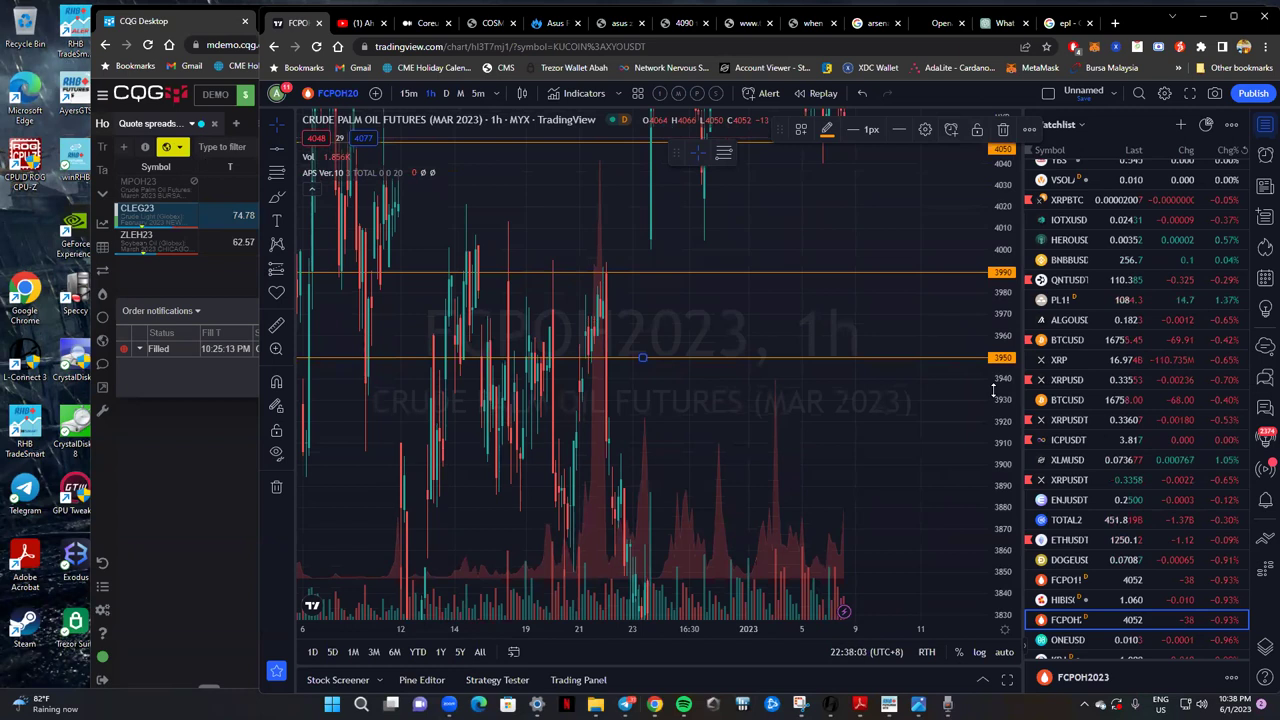
pyautogui.moveTo(869, 306); pyautogui.dragTo(867, 352)
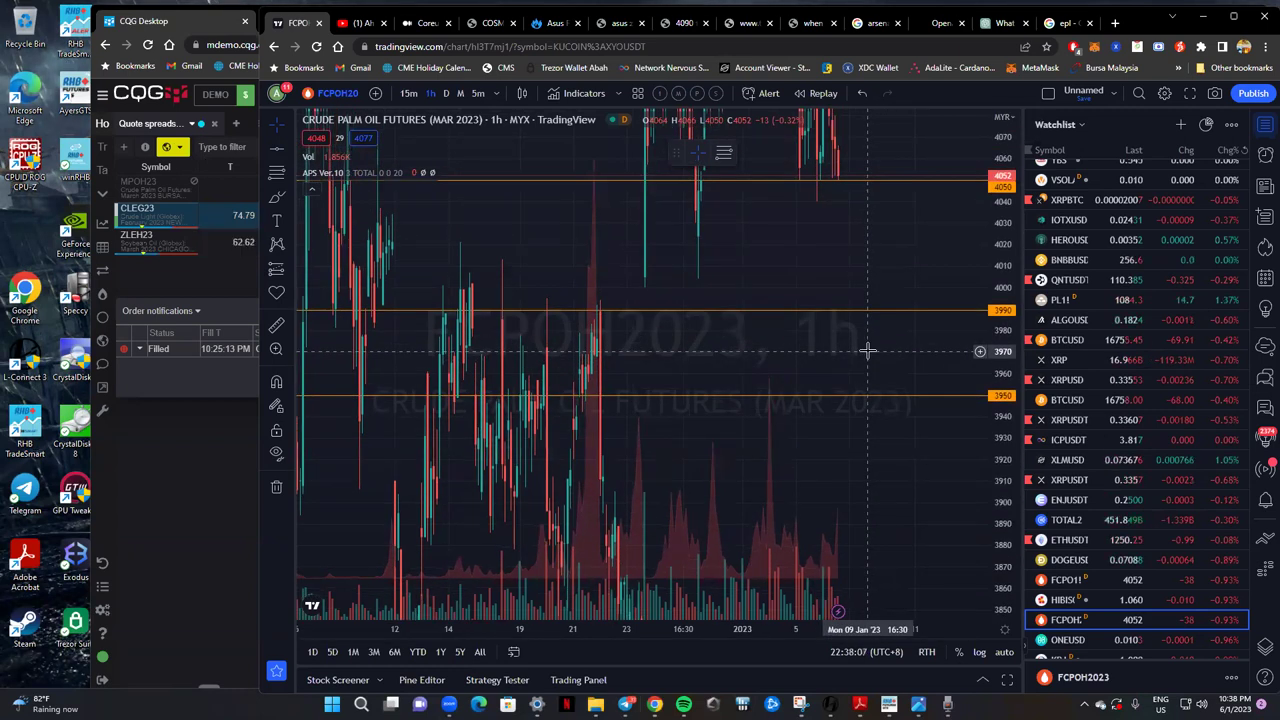
pyautogui.click(278, 148)
pyautogui.click(872, 334)
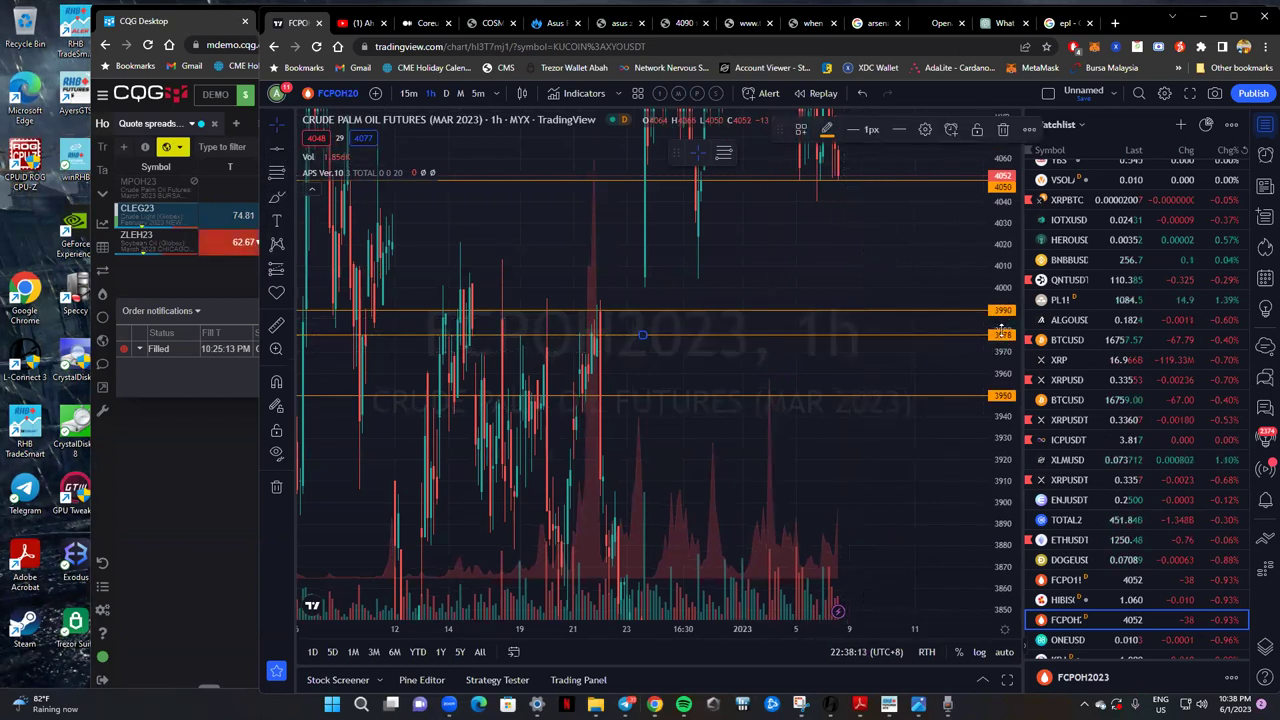
pyautogui.moveTo(640, 337)
pyautogui.mouseDown()
pyautogui.moveTo(634, 366)
pyautogui.moveTo(711, 381)
pyautogui.mouseUp()
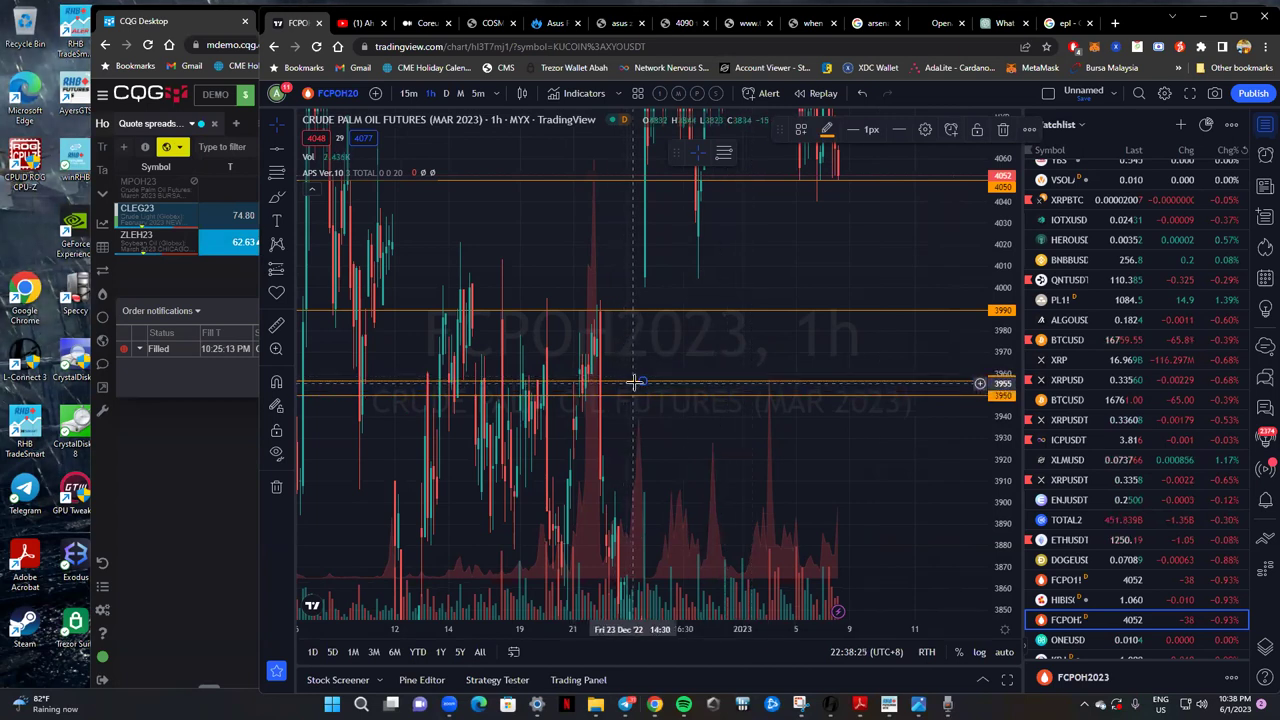
pyautogui.moveTo(643, 380)
pyautogui.mouseDown()
pyautogui.moveTo(655, 430)
pyautogui.moveTo(641, 442)
pyautogui.moveTo(643, 418)
pyautogui.mouseUp()
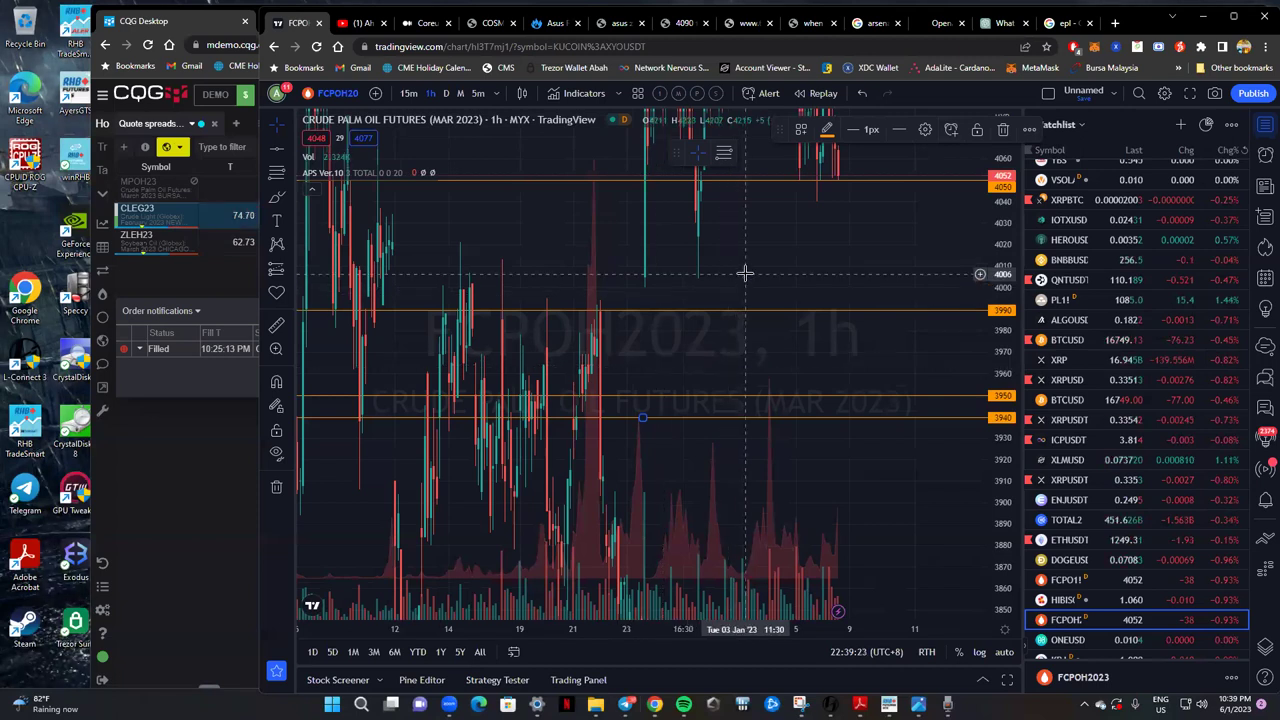
# Examine the FCPOH2023 price action around the four horizontal levels, moving the floating drawing toolbar out of the way.
pyautogui.moveTo(745, 273); pyautogui.dragTo(749, 386)
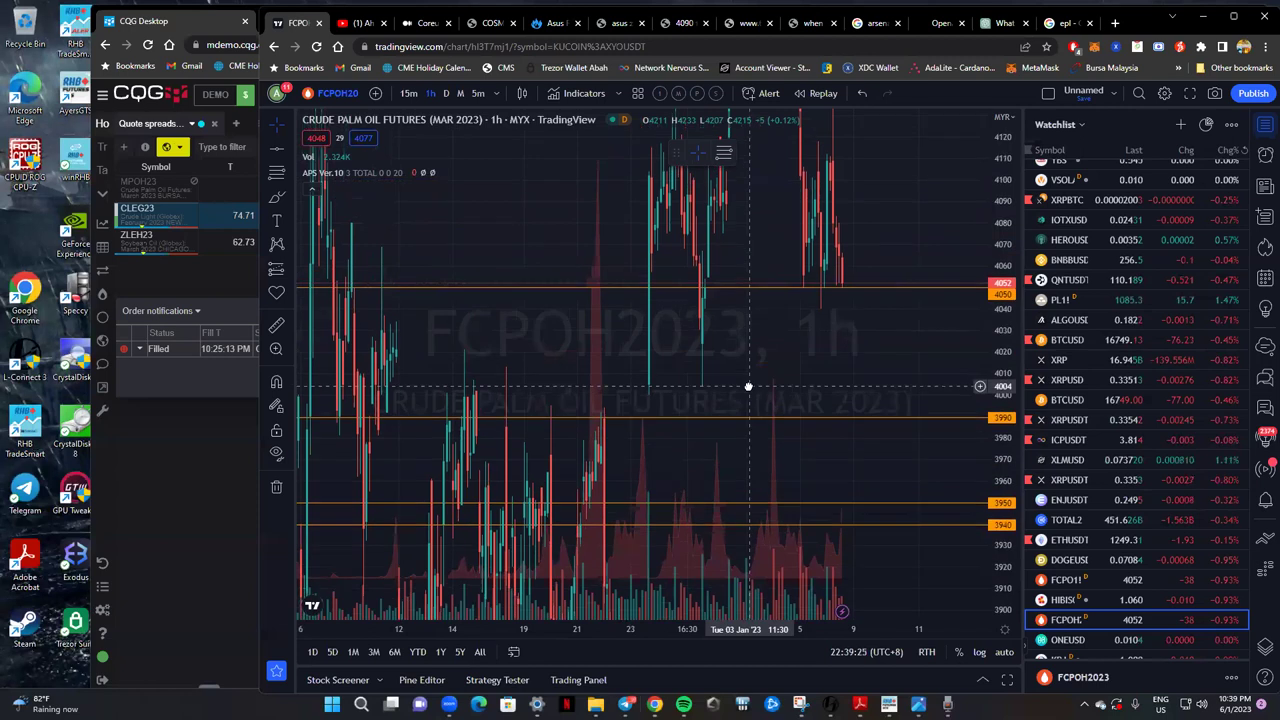
pyautogui.moveTo(990, 365); pyautogui.dragTo(977, 412)
pyautogui.moveTo(945, 267); pyautogui.dragTo(917, 334)
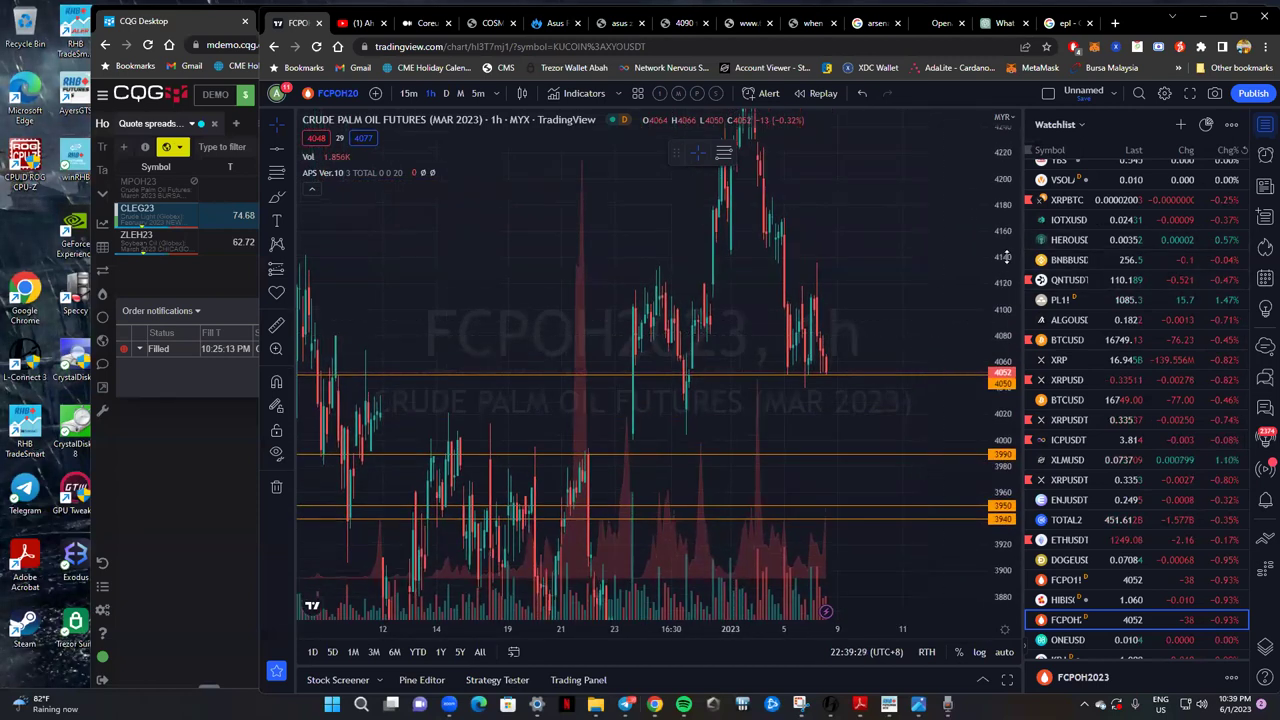
pyautogui.moveTo(990, 300); pyautogui.dragTo(993, 335)
pyautogui.moveTo(675, 153); pyautogui.dragTo(572, 178)
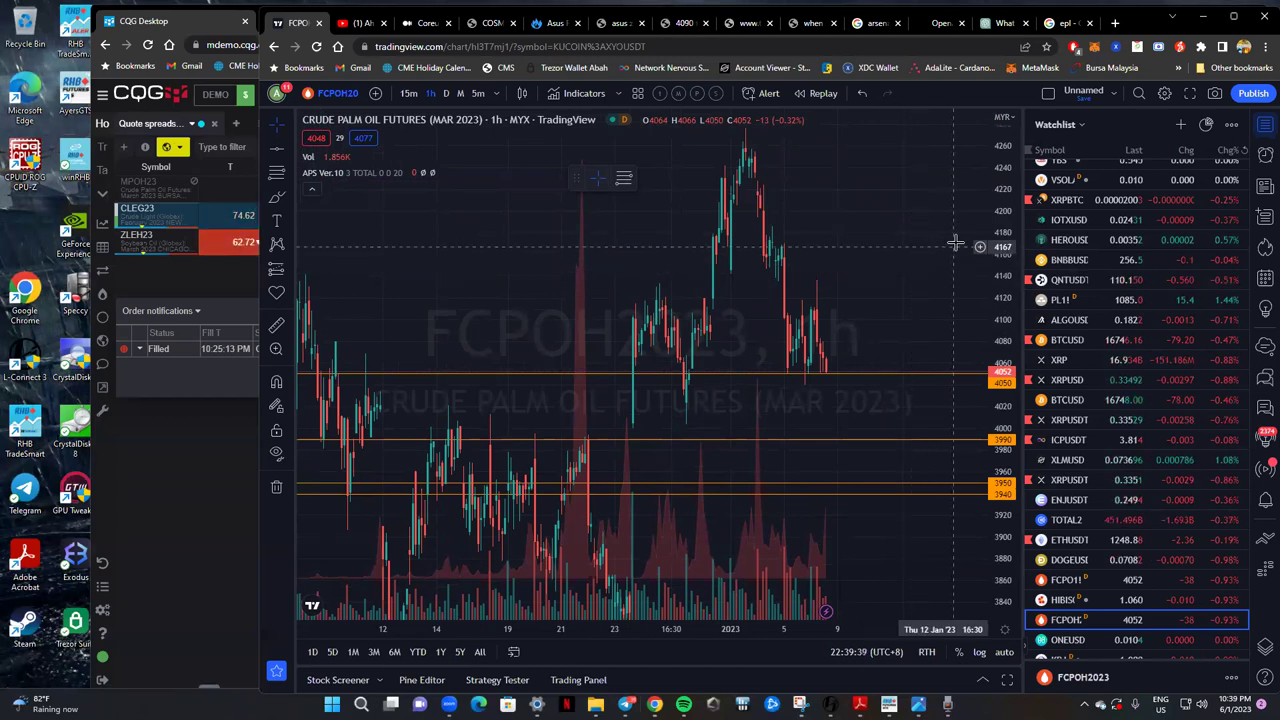
pyautogui.moveTo(995, 212); pyautogui.dragTo(993, 260)
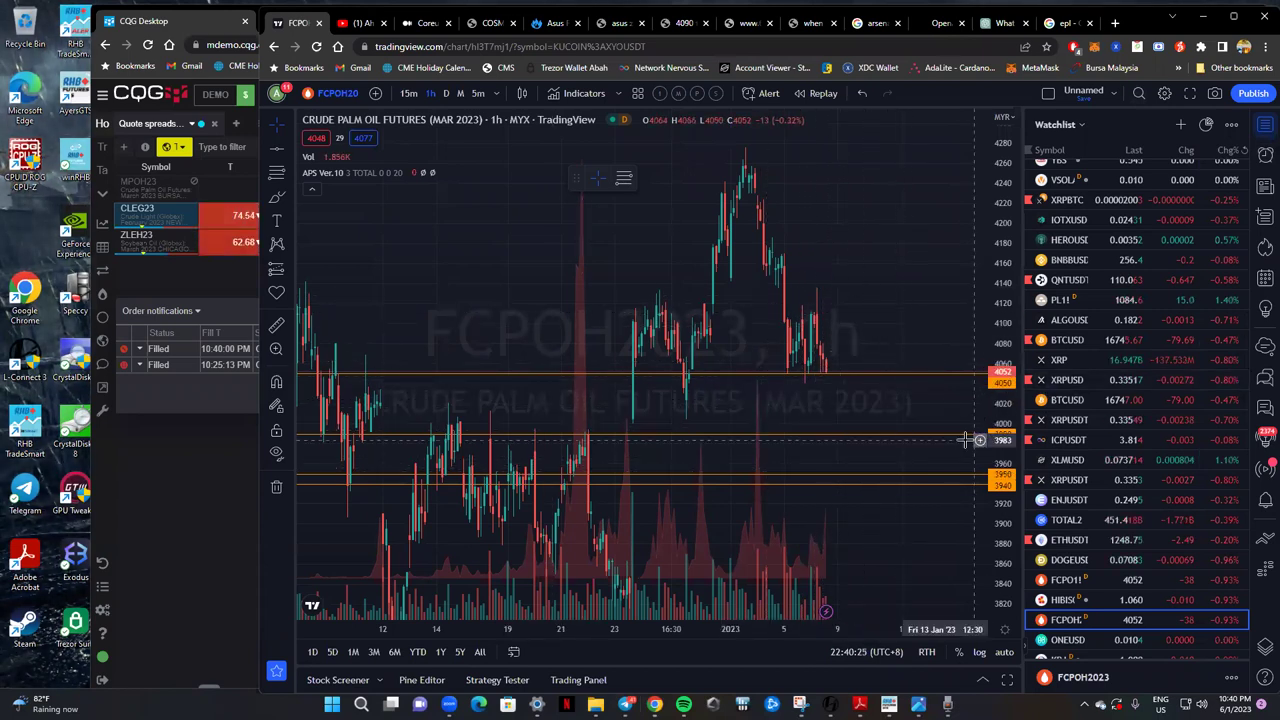
pyautogui.moveTo(920, 451); pyautogui.dragTo(945, 416)
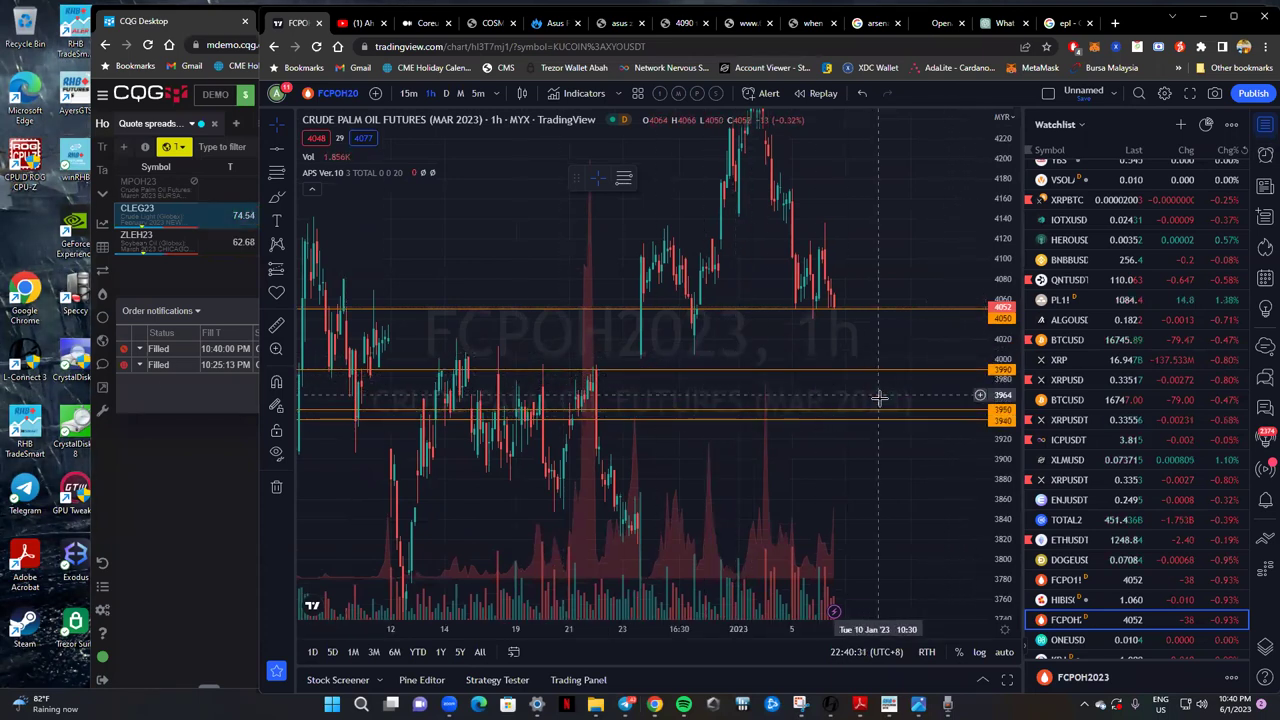
# Move the lowest horizontal line on the FCPOH2023 chart from the 3940 level to about 3933 and deselect it.
pyautogui.hotkey('alt', 'h')
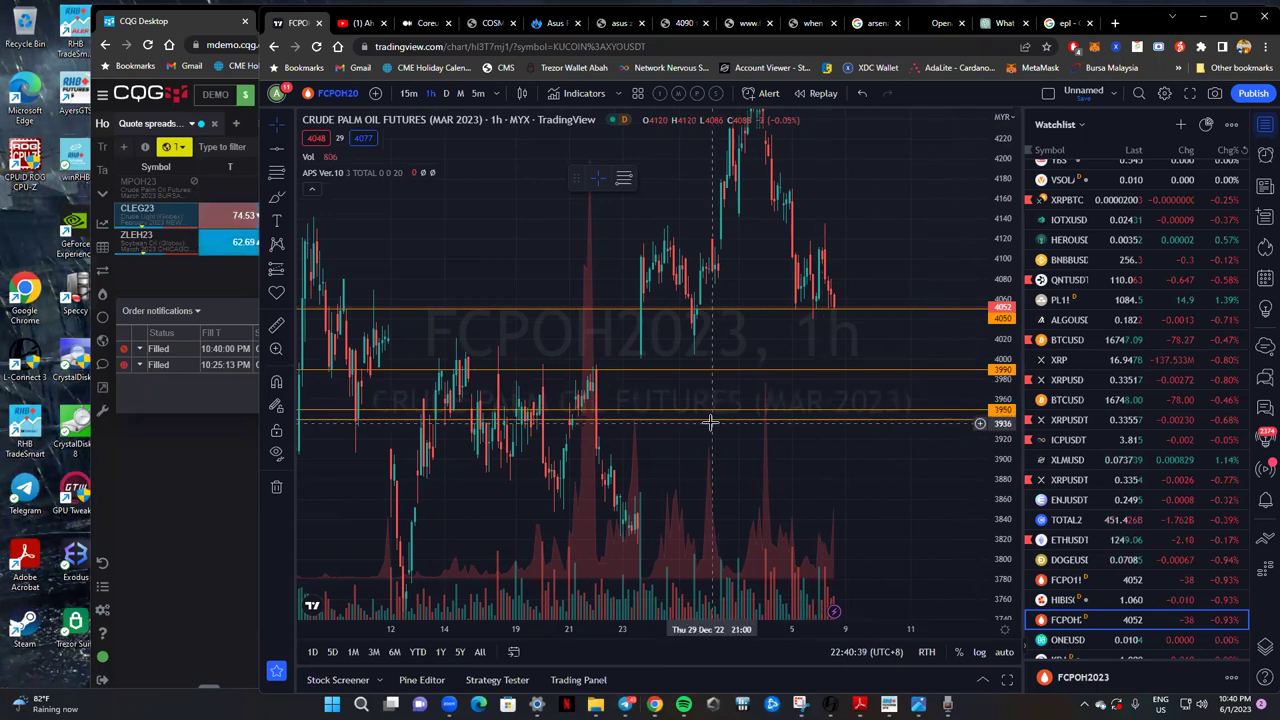
pyautogui.moveTo(709, 420); pyautogui.dragTo(1008, 369)
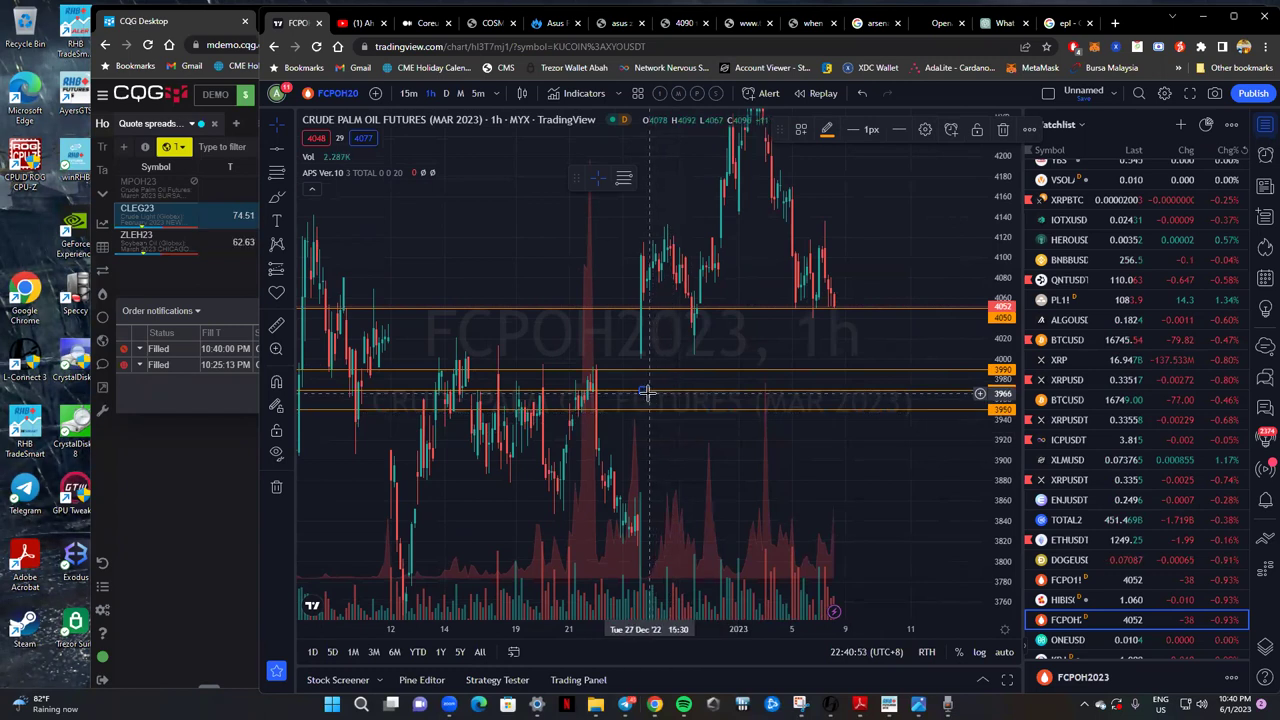
pyautogui.moveTo(648, 393); pyautogui.dragTo(700, 428)
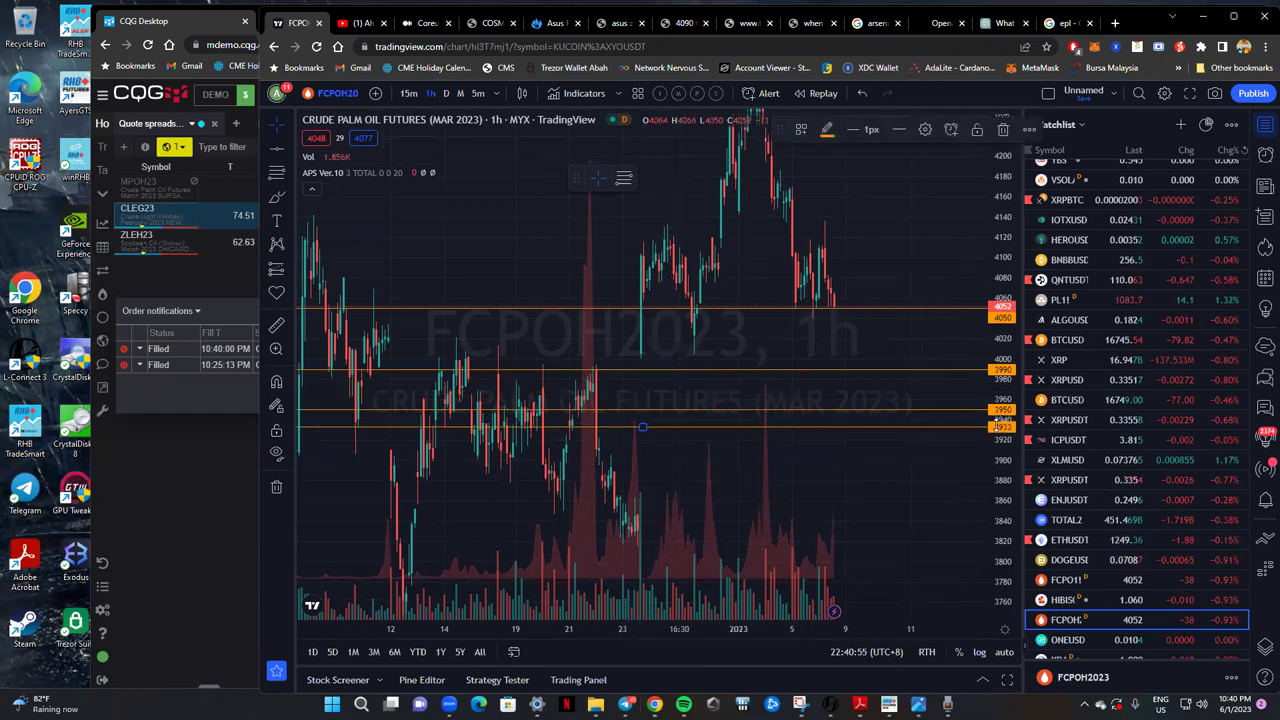
pyautogui.click(680, 400)
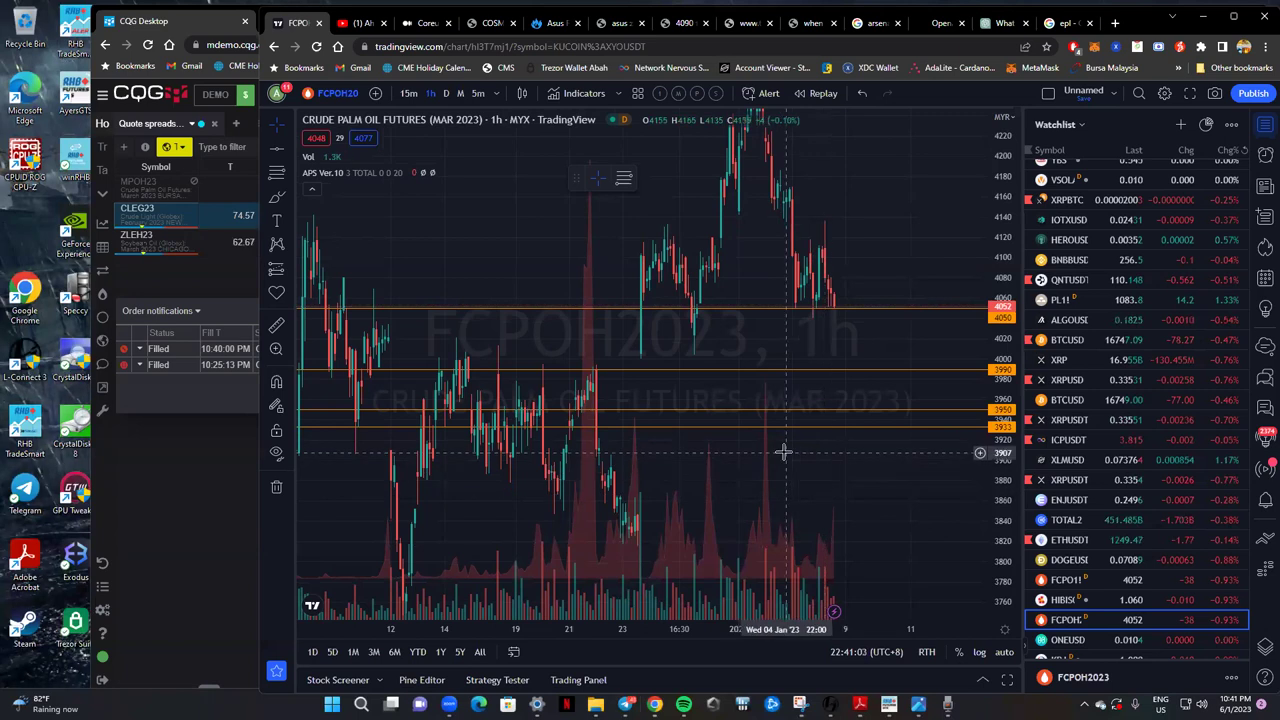
# Review the wider FCPOH2023 hourly price swings against the lines at 4050, 3990, 3950 and 3933.
pyautogui.moveTo(992, 296); pyautogui.dragTo(987, 318)
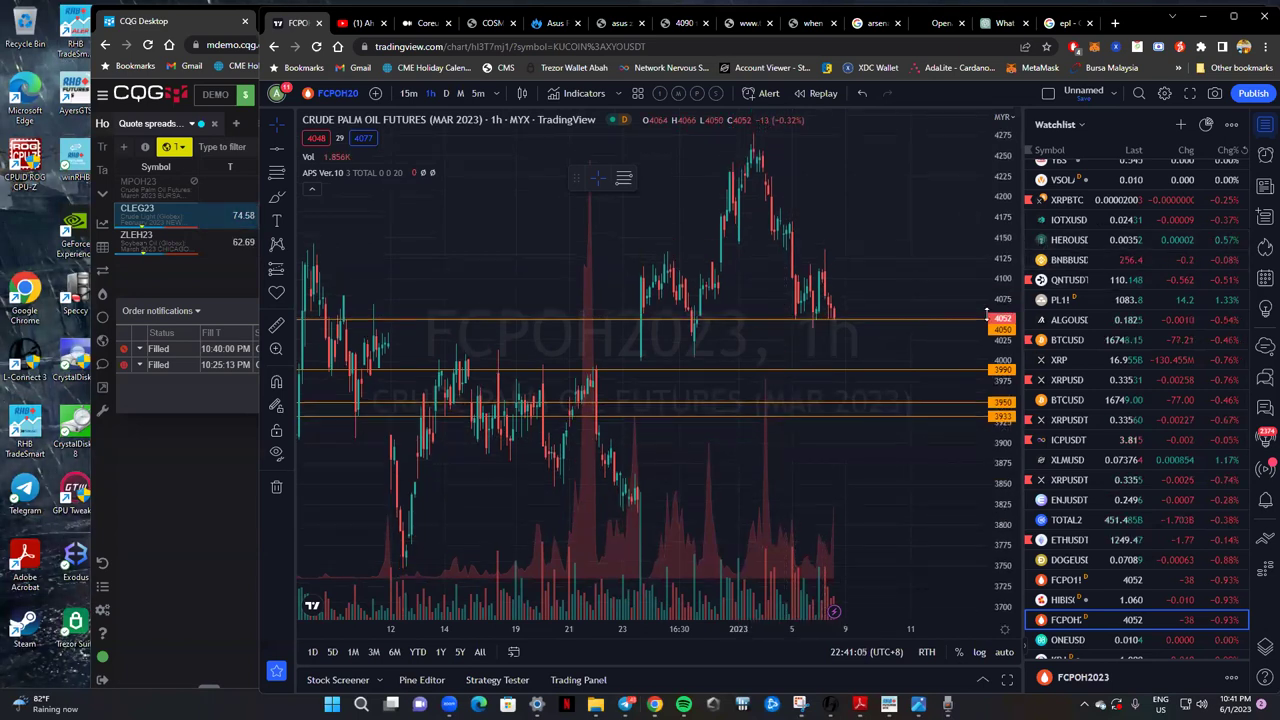
pyautogui.click(848, 416)
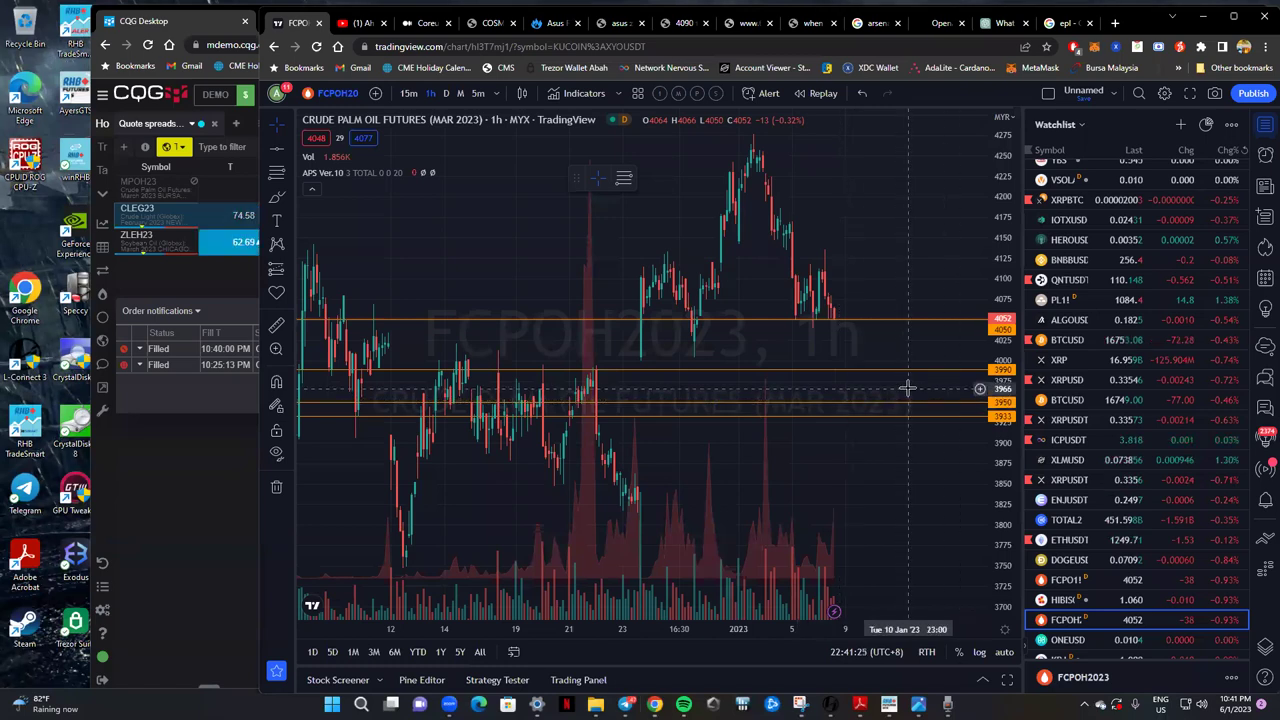
pyautogui.moveTo(1002, 225); pyautogui.dragTo(1003, 233)
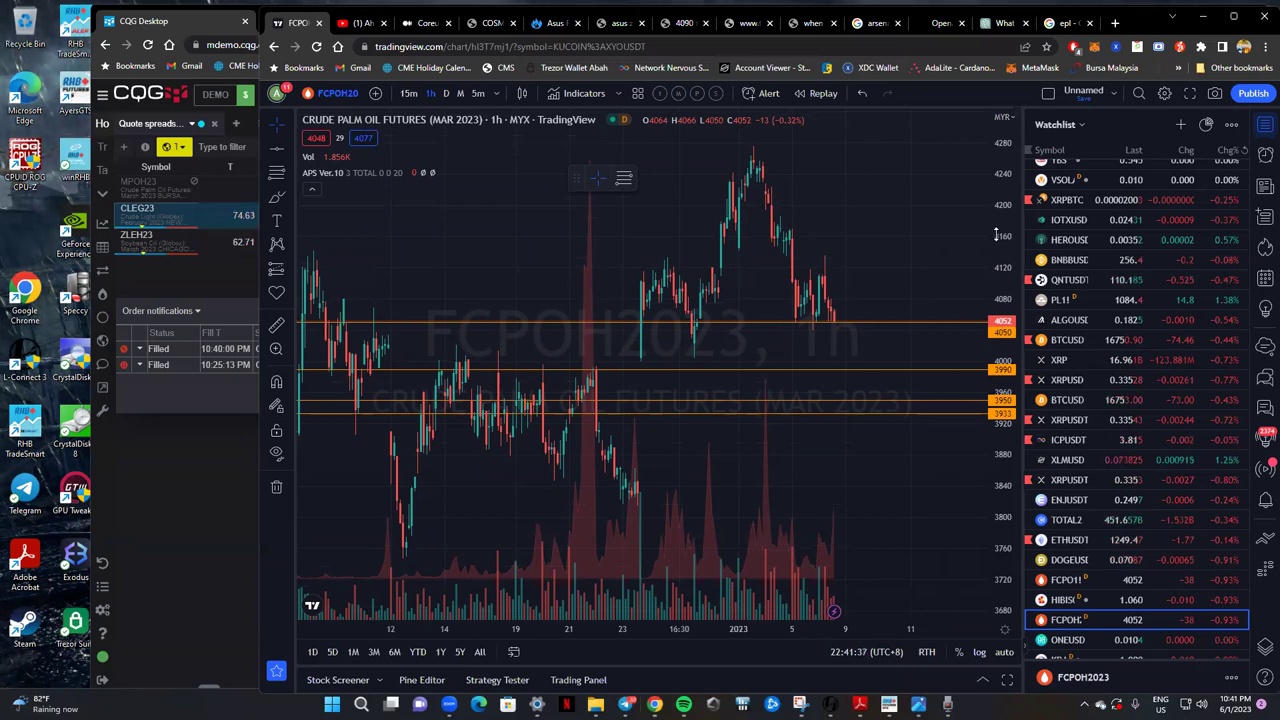
pyautogui.moveTo(996, 234); pyautogui.dragTo(996, 246)
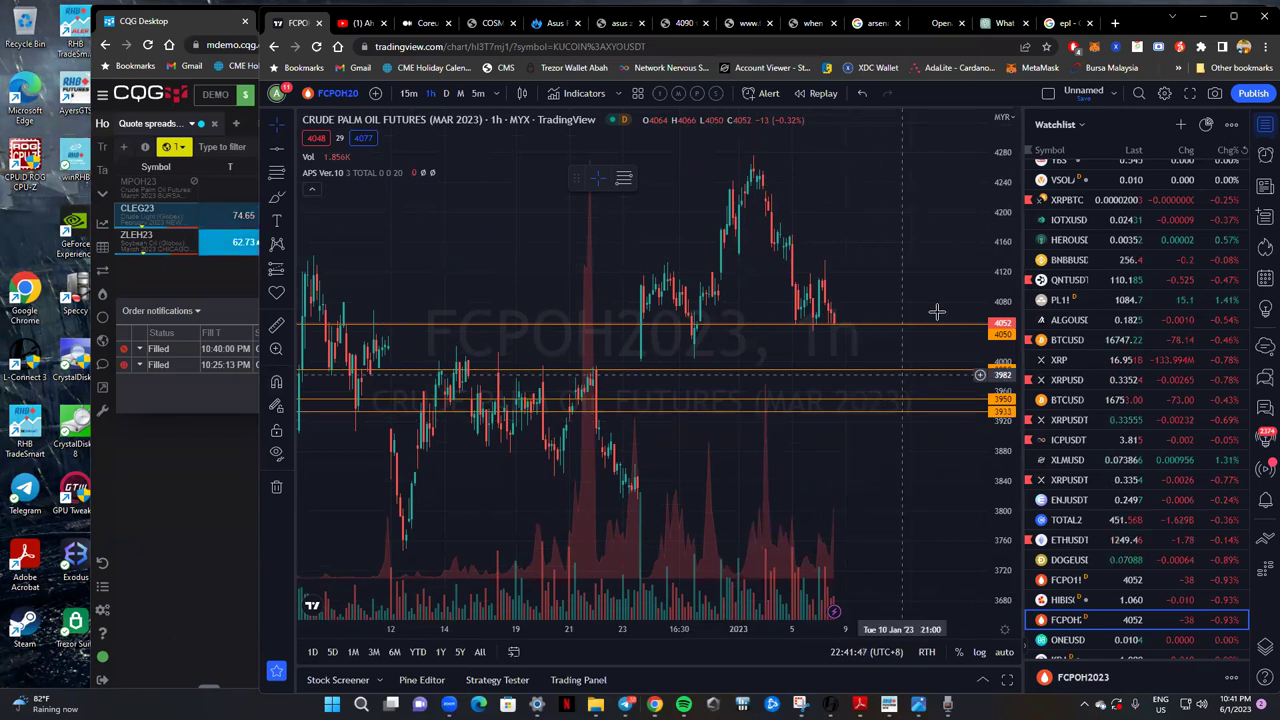
pyautogui.moveTo(883, 289); pyautogui.dragTo(857, 284)
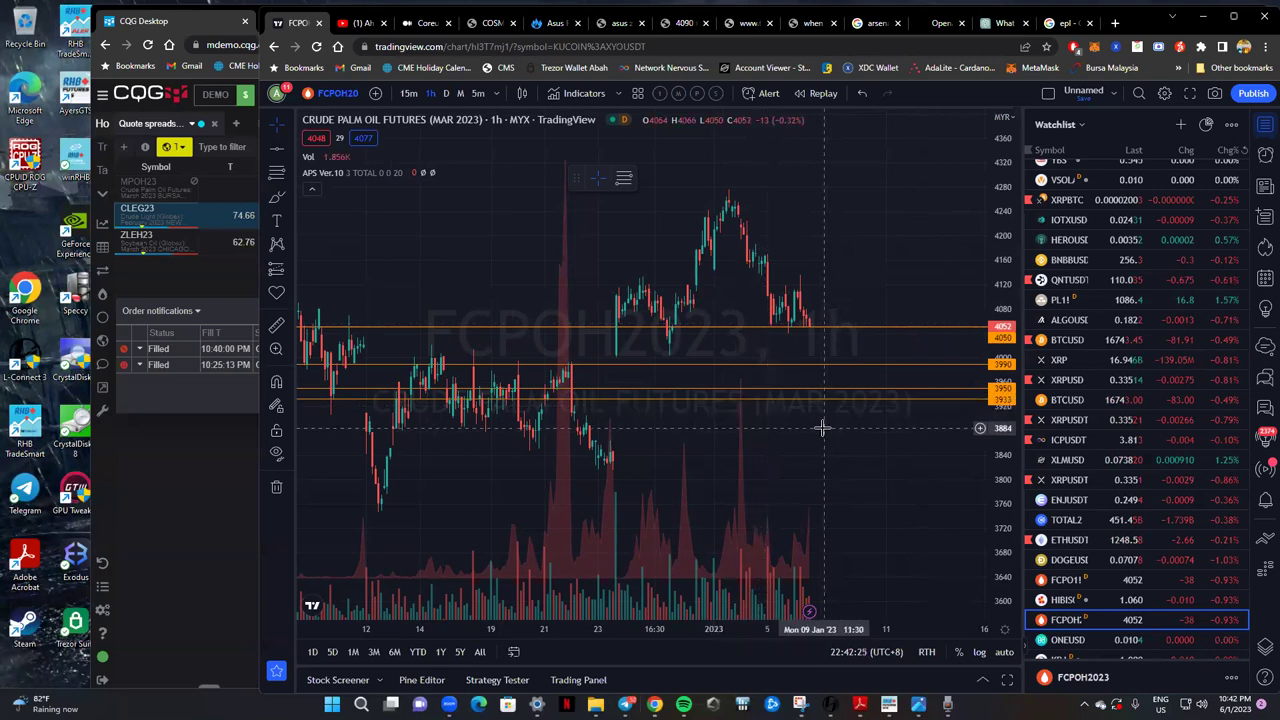
pyautogui.moveTo(831, 420); pyautogui.dragTo(838, 395)
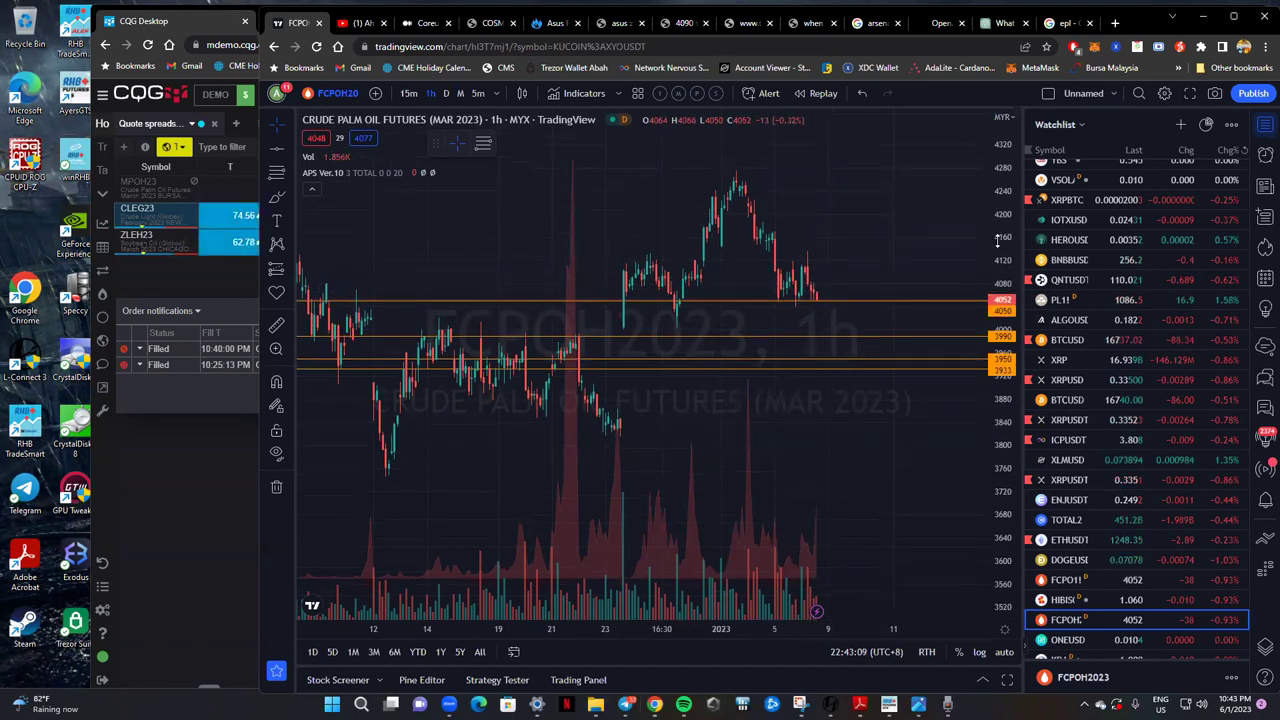
pyautogui.moveTo(900, 251); pyautogui.dragTo(912, 228)
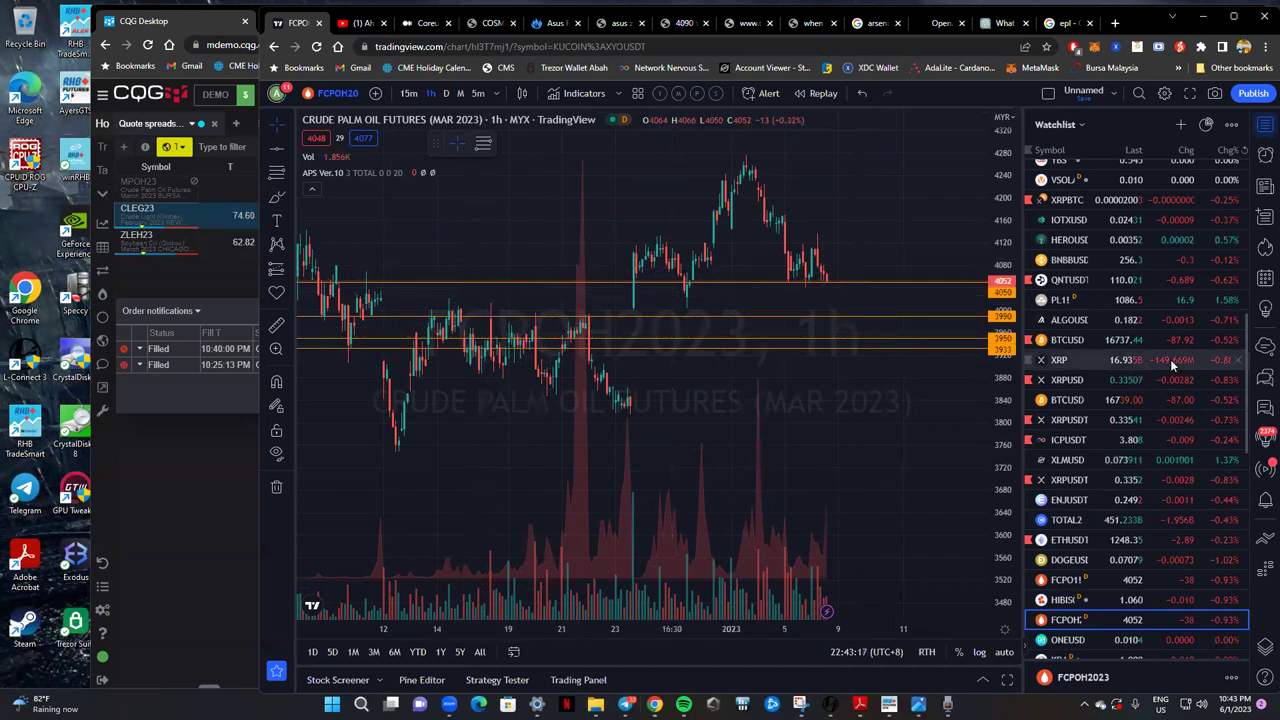
# Sort the watchlist by percentage change, first ascending and then descending, and look through the listed symbols.
pyautogui.click(1218, 148)
pyautogui.click(1218, 148)
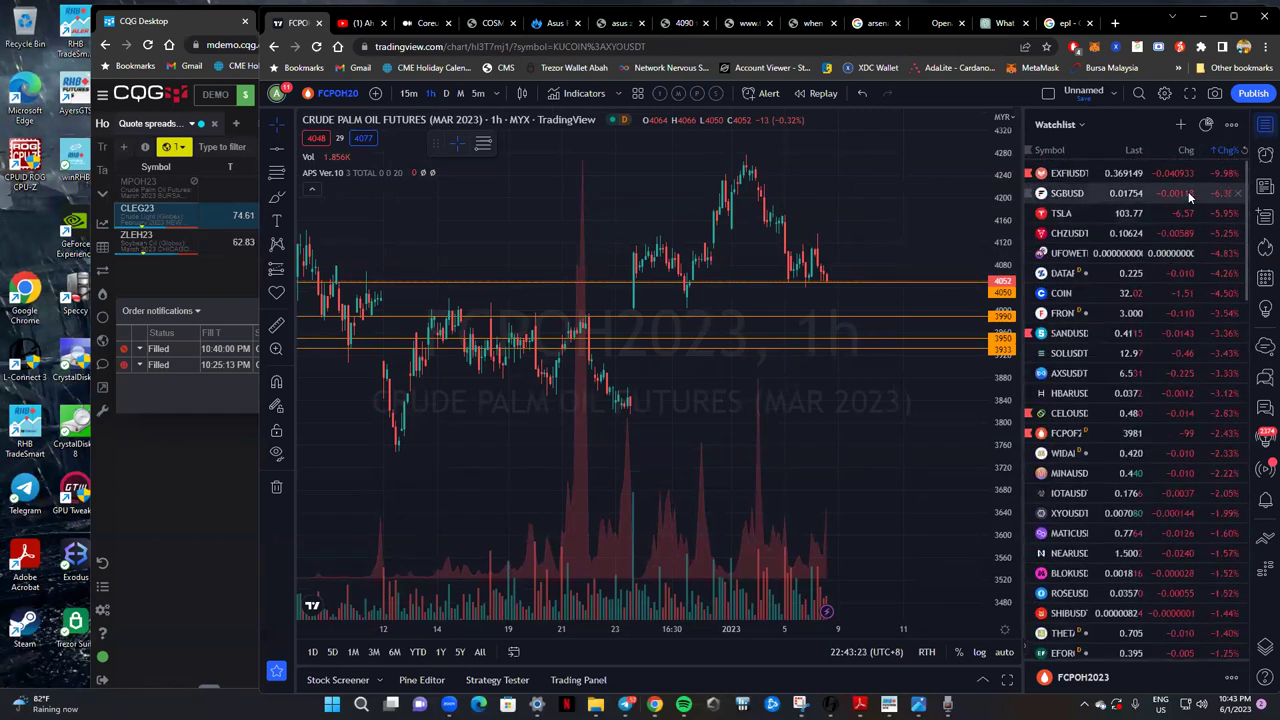
pyautogui.click(1225, 150)
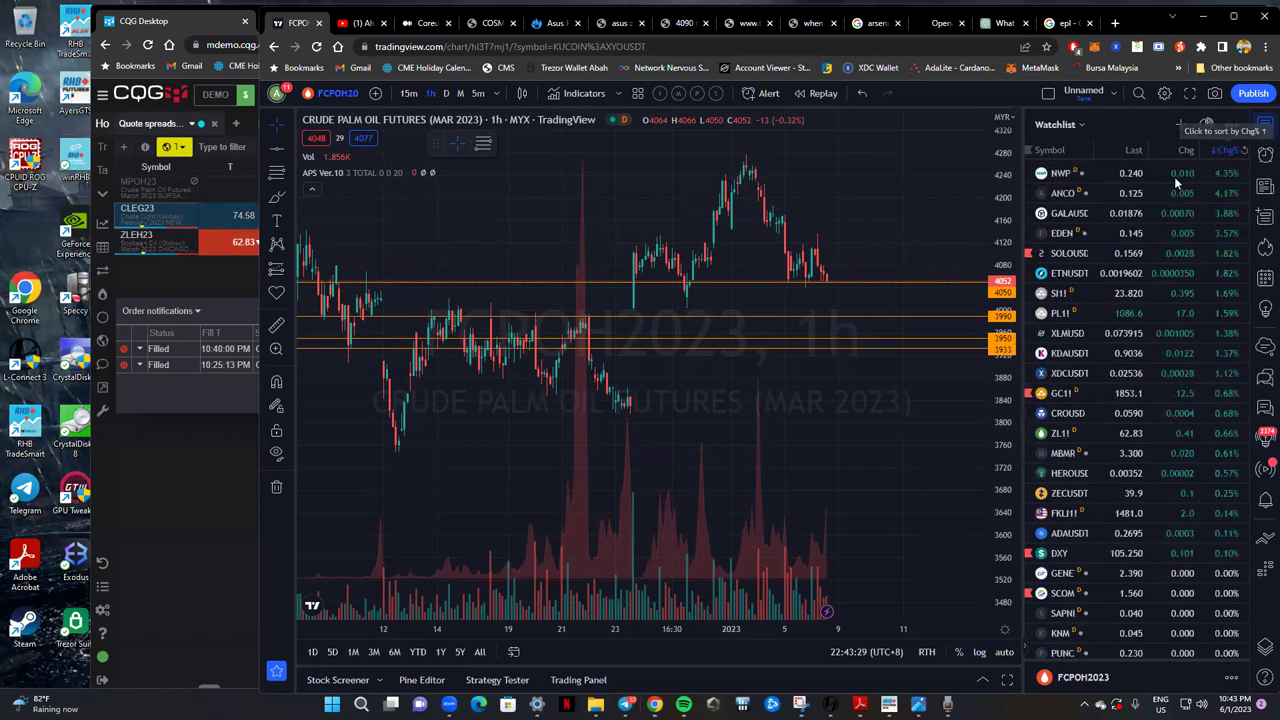
pyautogui.scroll(-10, 1060, 393)
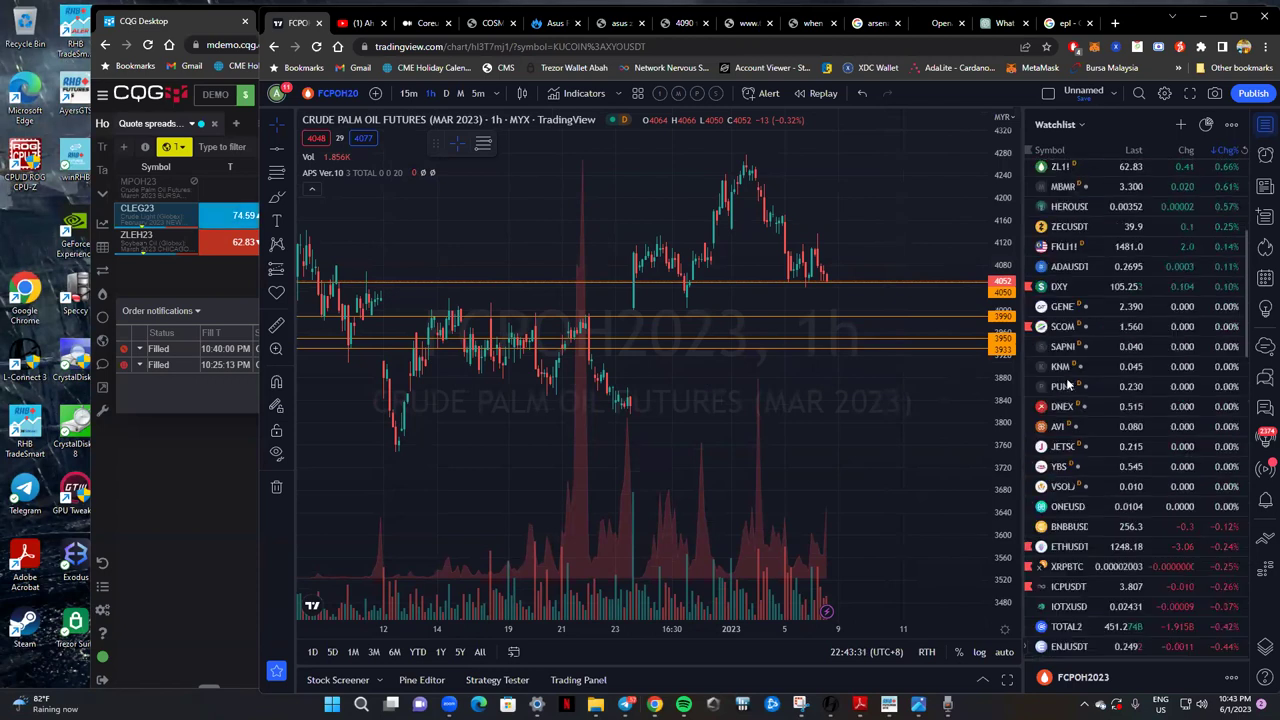
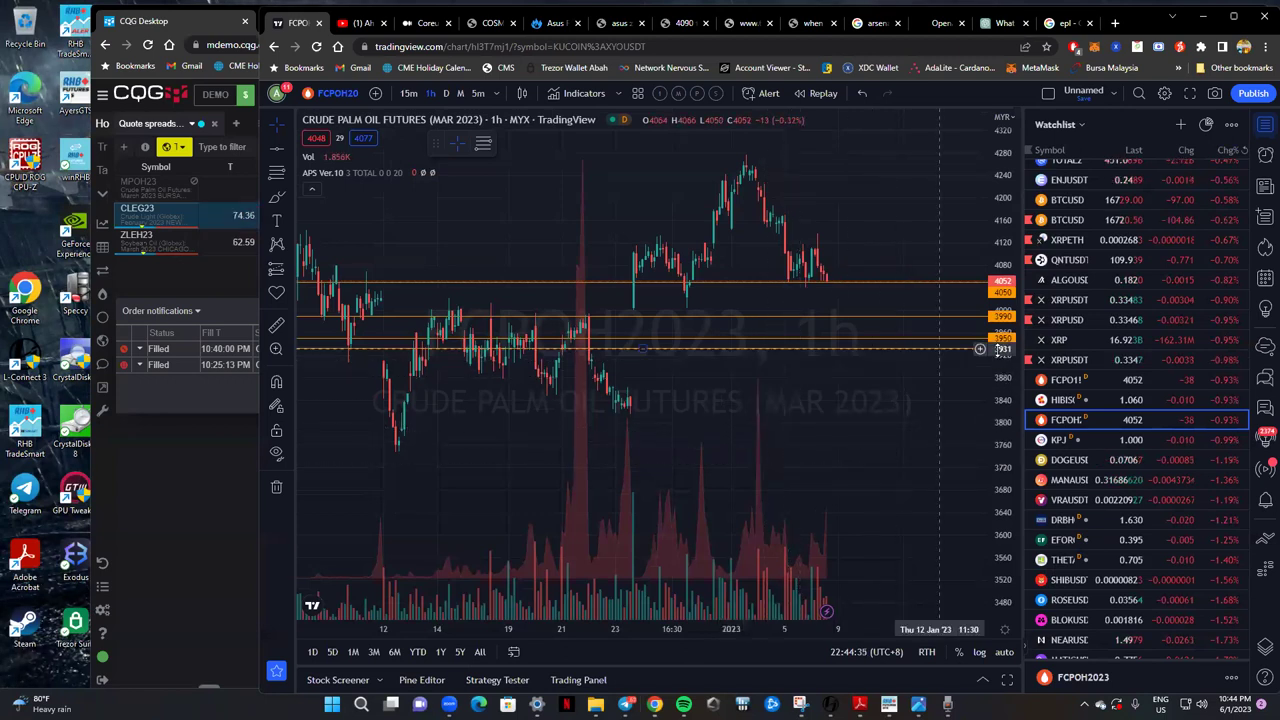
pyautogui.scroll(5, 1133, 425)
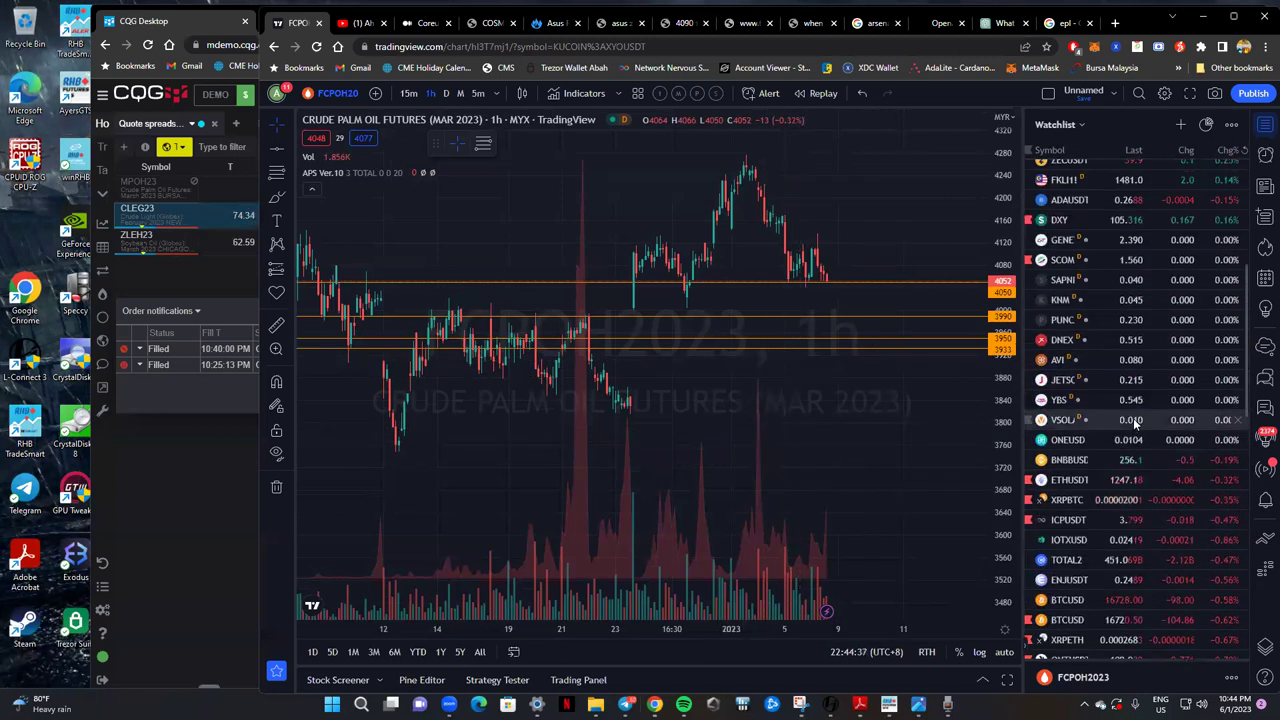
pyautogui.scroll(-5, 1133, 425)
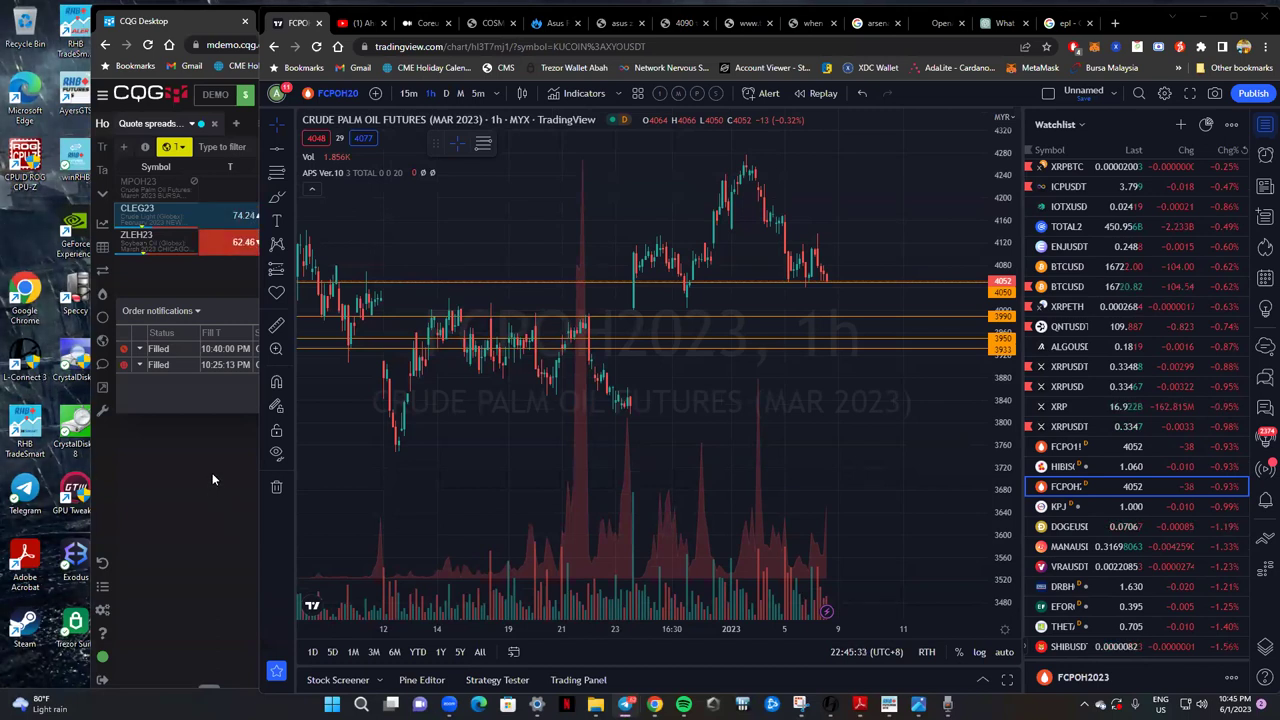
# Switch to CQG Desktop and reposition the Order notifications window over the lower part of the CLEG23 15 Min chart.
pyautogui.click(221, 308)
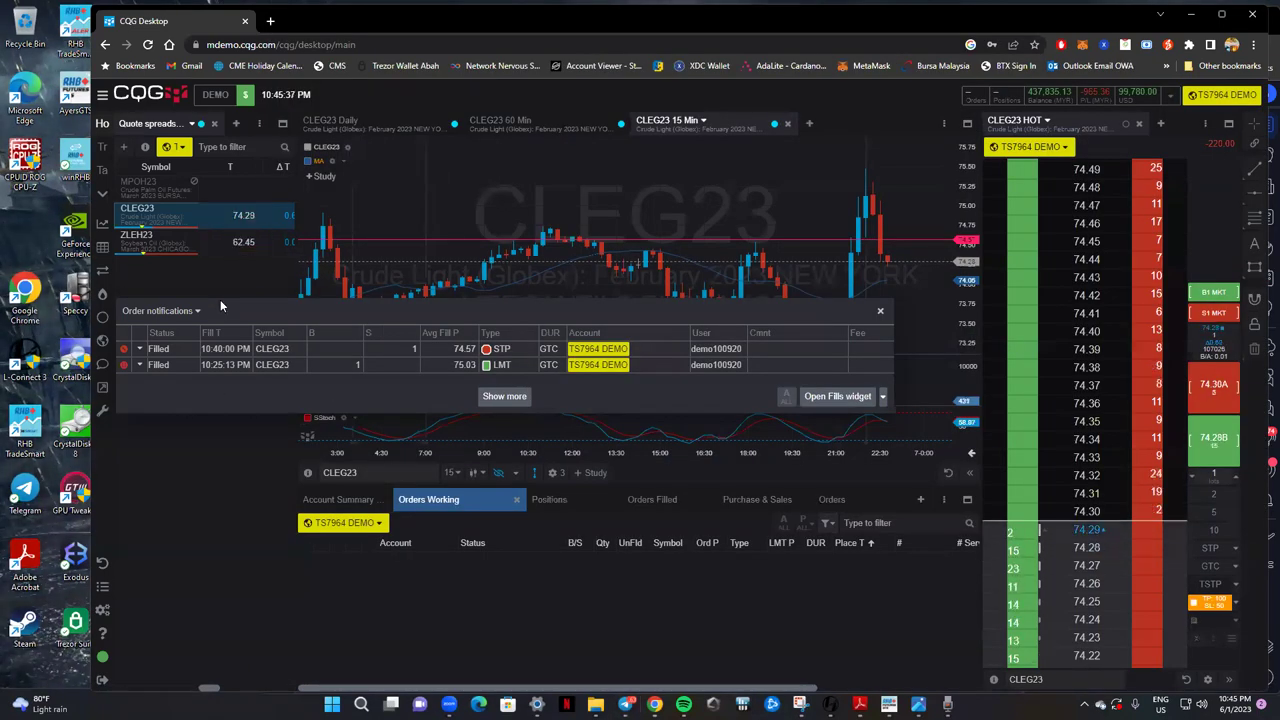
pyautogui.moveTo(221, 306); pyautogui.dragTo(234, 297)
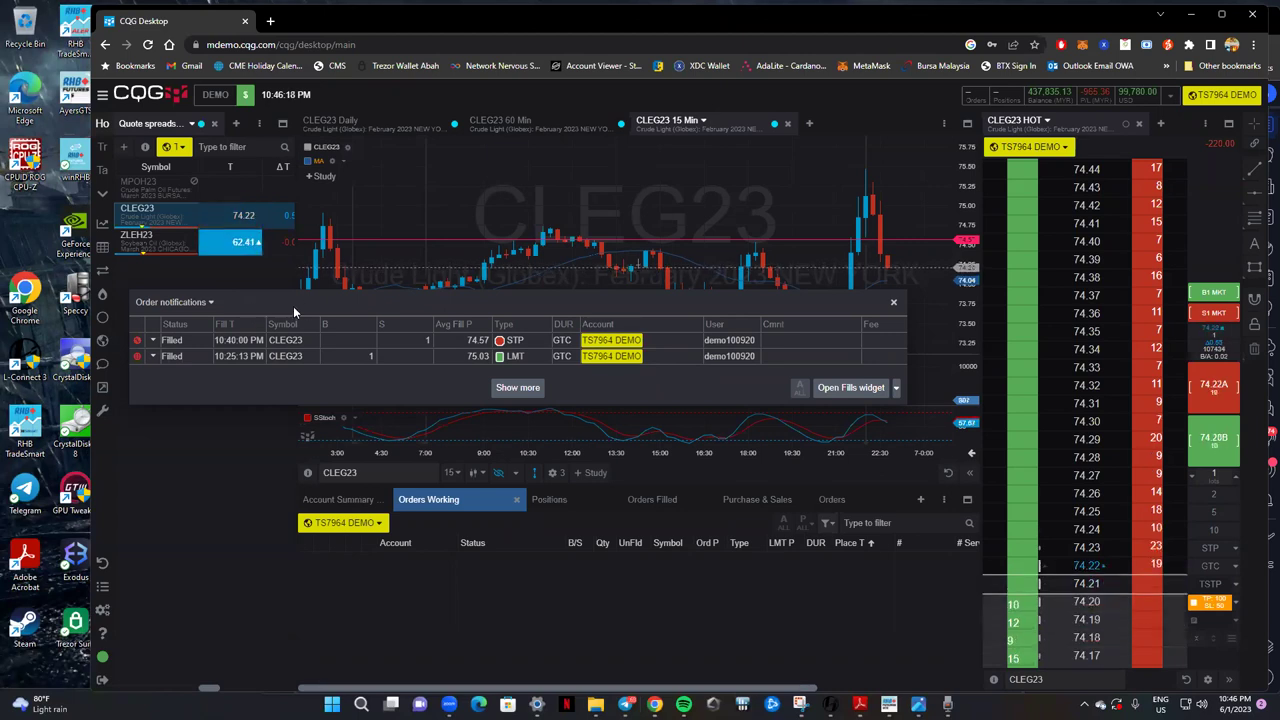
pyautogui.moveTo(329, 294); pyautogui.dragTo(332, 340)
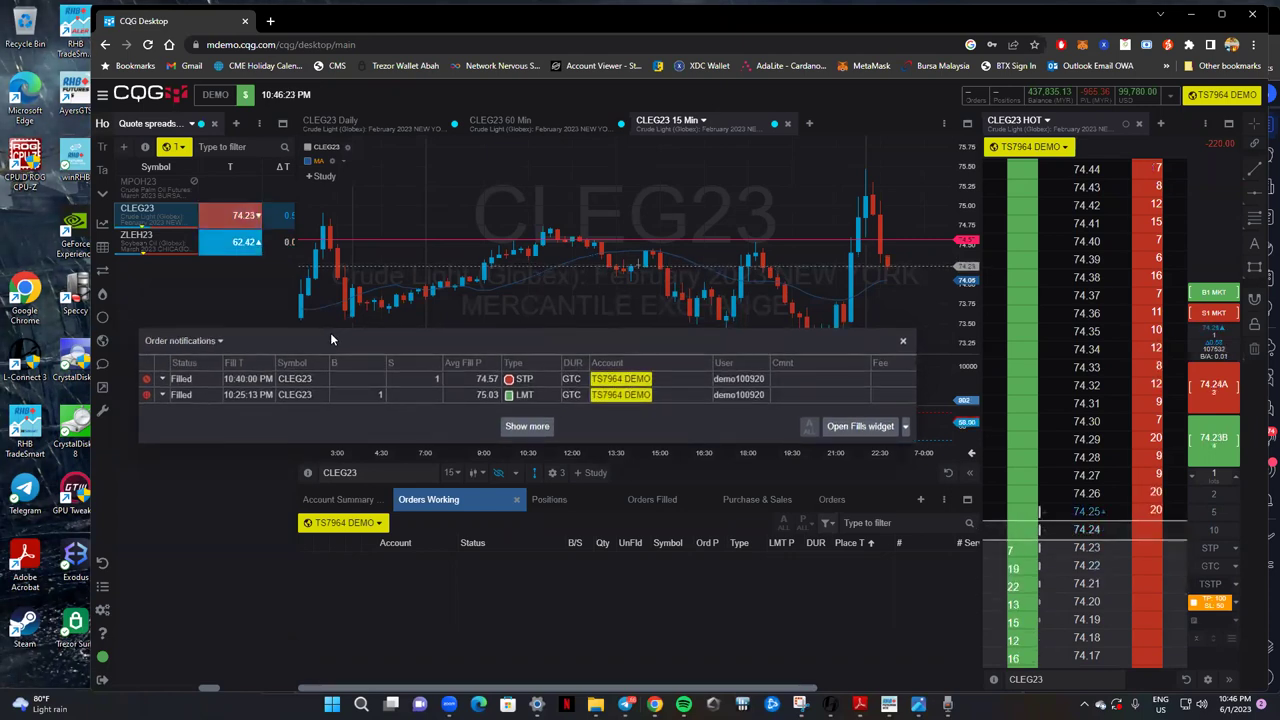
pyautogui.moveTo(330, 332); pyautogui.dragTo(360, 315)
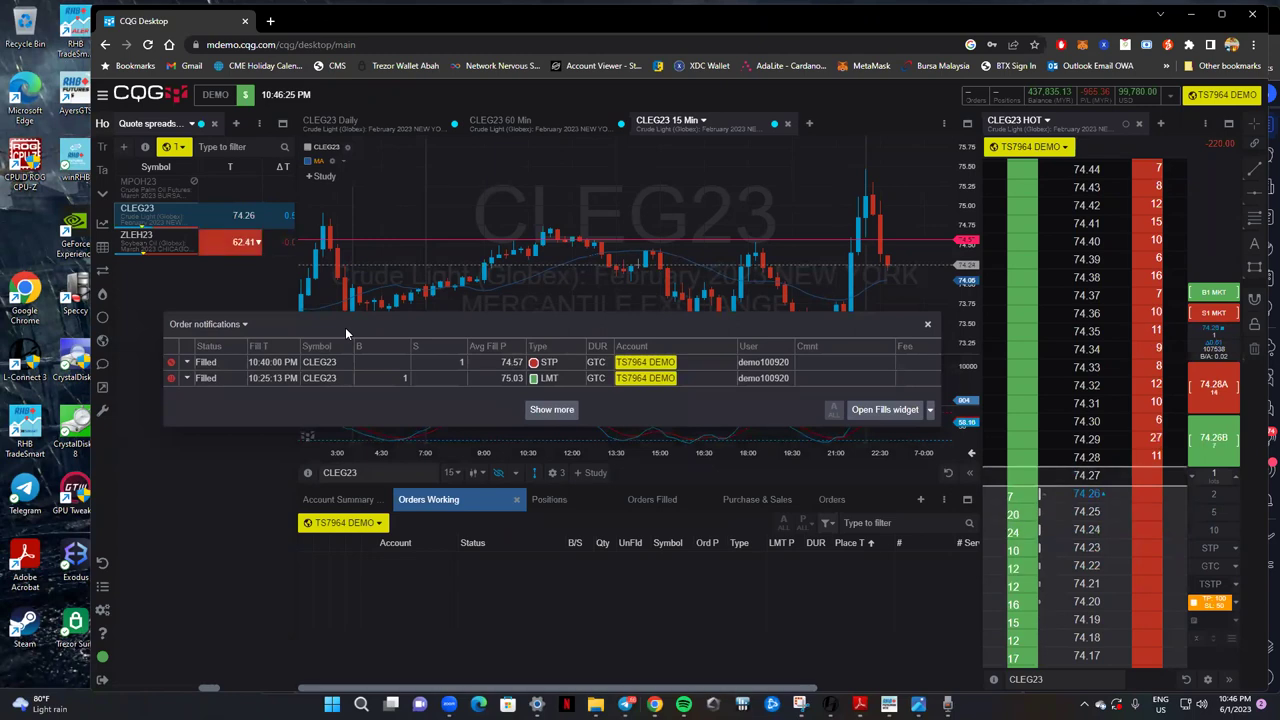
pyautogui.moveTo(360, 313)
pyautogui.mouseDown()
pyautogui.moveTo(350, 287)
pyautogui.moveTo(338, 318)
pyautogui.mouseUp()
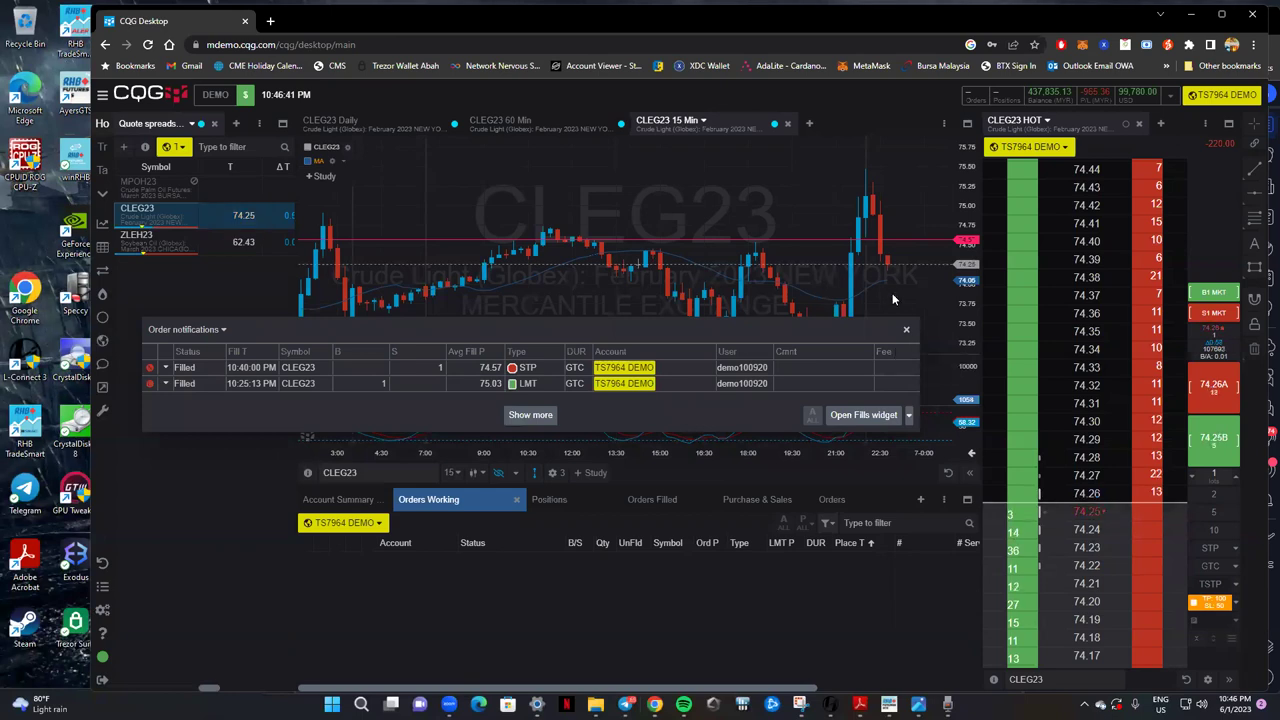
# Minimise the CQG Desktop and TradingView windows and move the RHB Futures GTS login window closer to the centre of the desktop.
pyautogui.click(1190, 14)
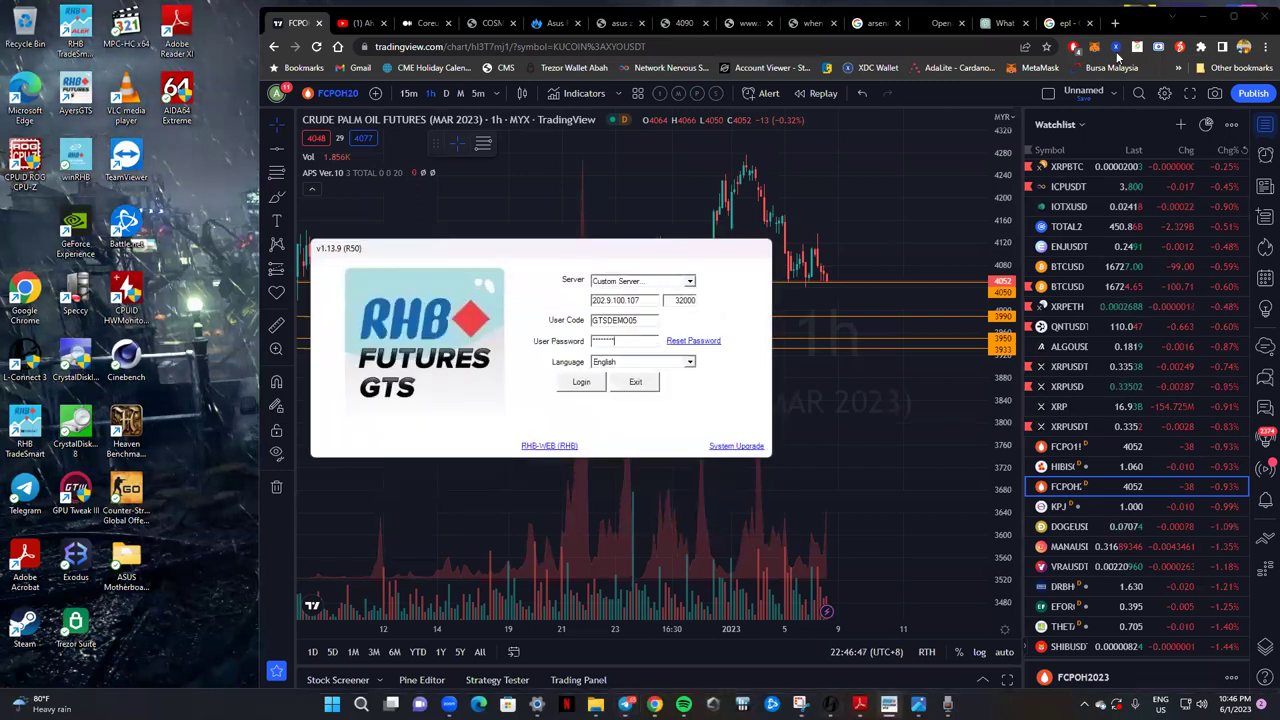
pyautogui.click(1207, 8)
pyautogui.moveTo(543, 246); pyautogui.dragTo(604, 184)
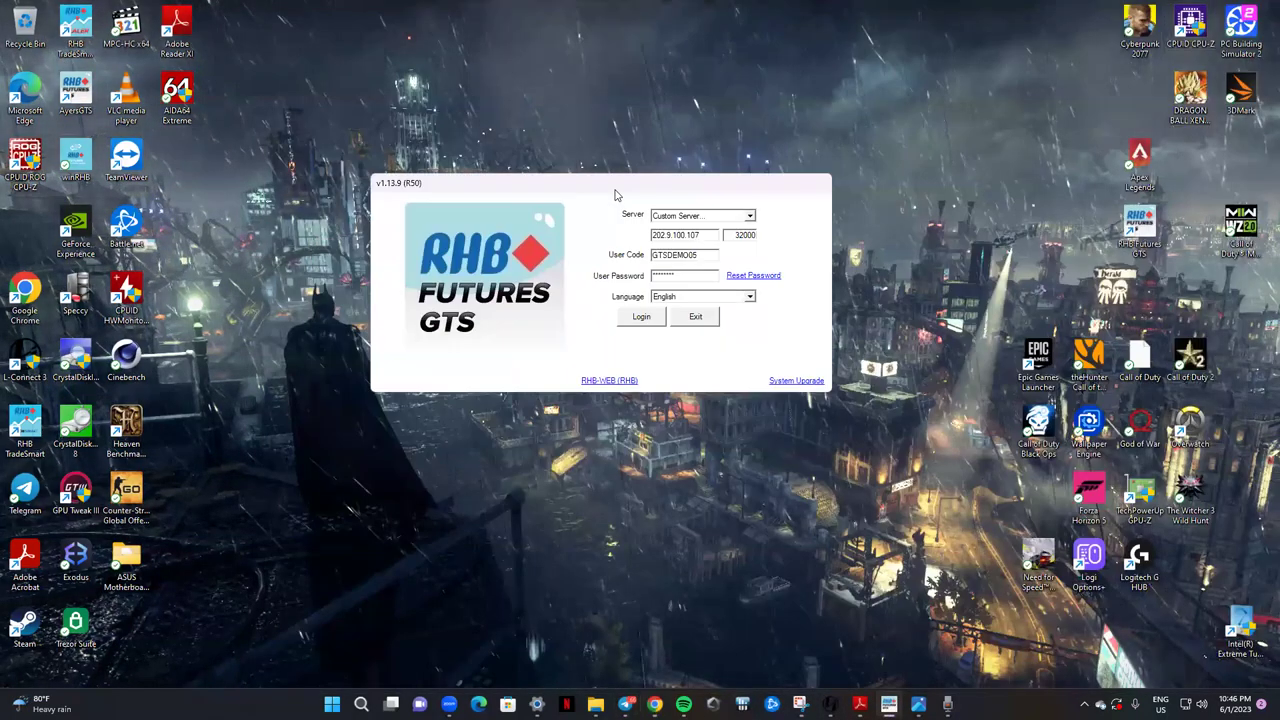
pyautogui.doubleClick(740, 235)
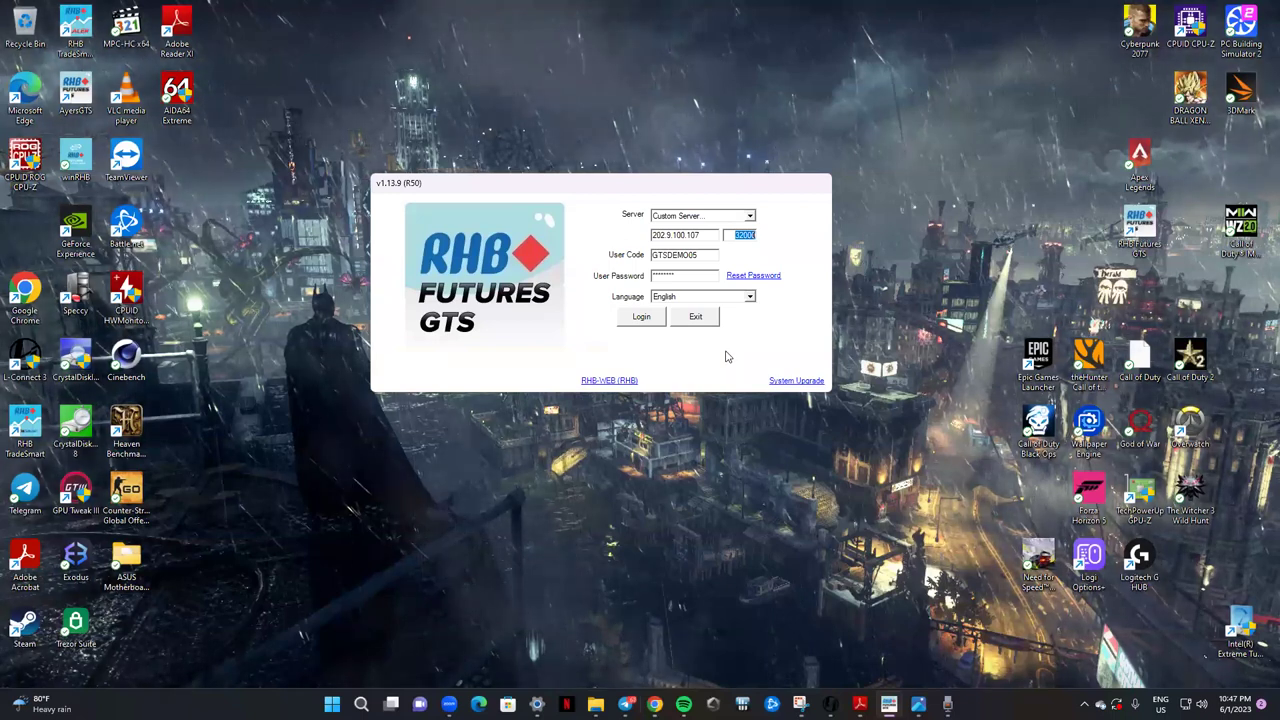
# Return to CQG Desktop and look over the CLEG23 15 Min chart and the CLEG23 price ladder.
pyautogui.click(654, 704)
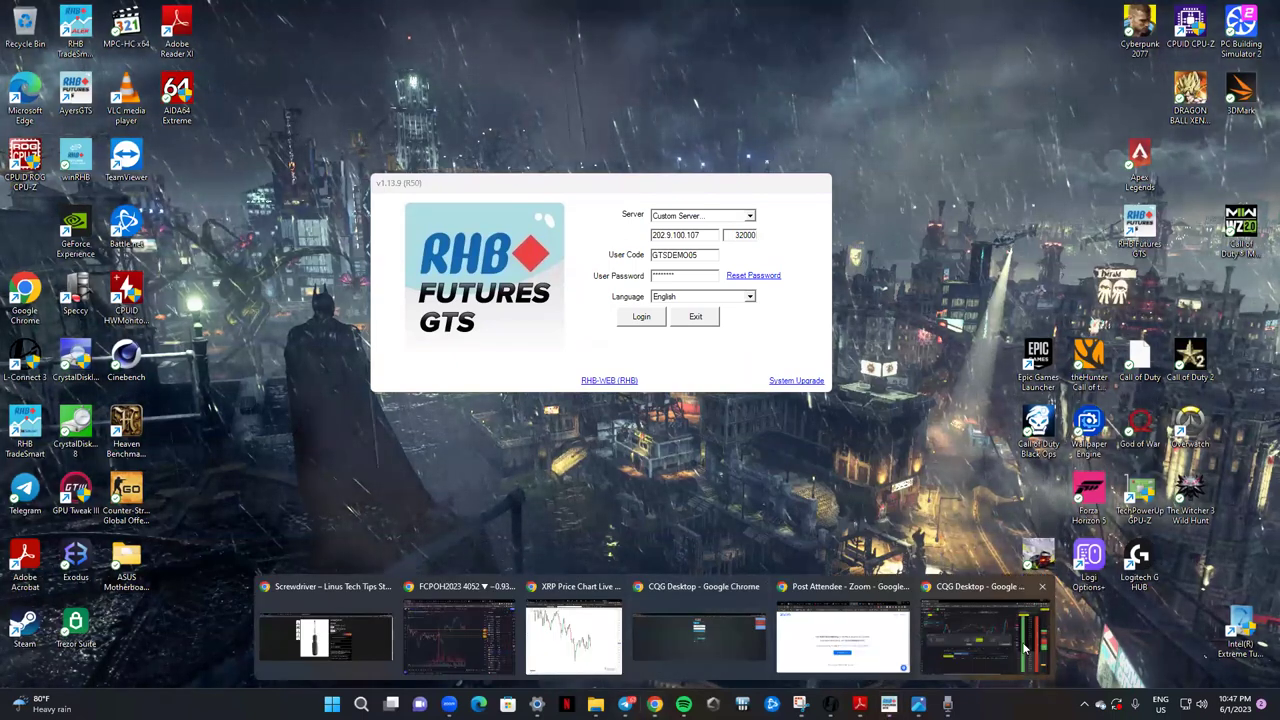
pyautogui.click(718, 660)
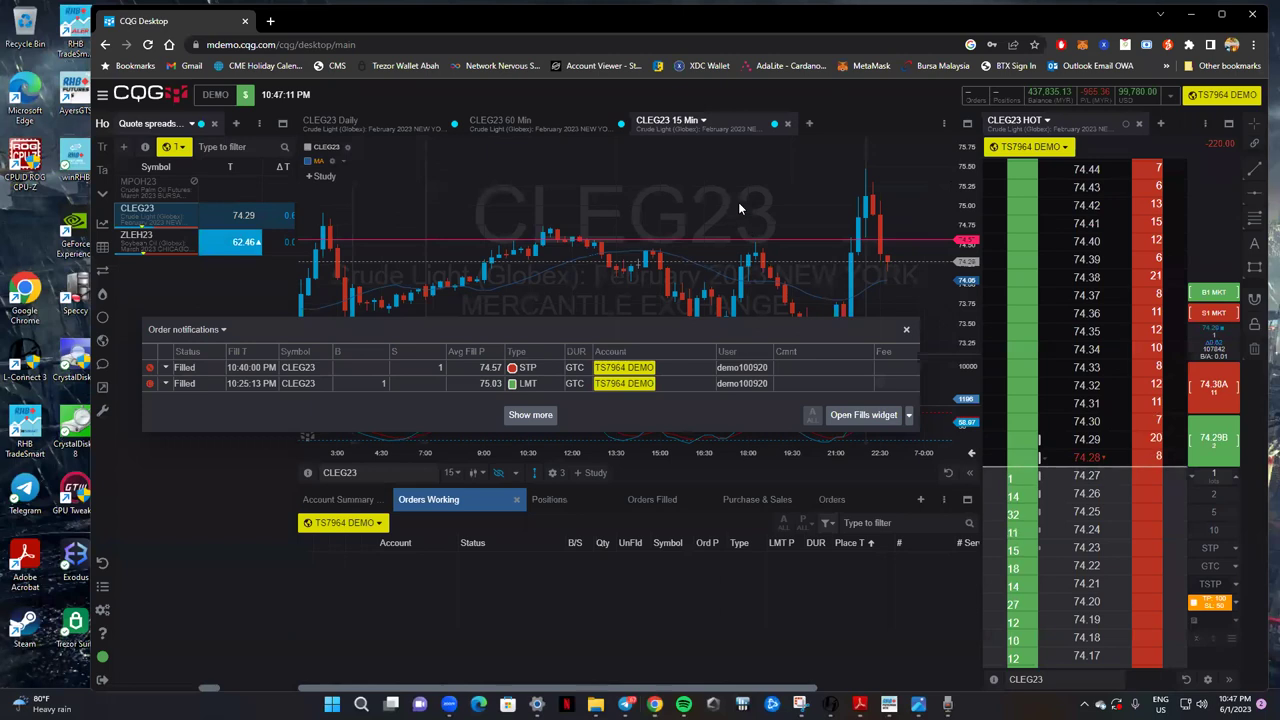
pyautogui.click(741, 192)
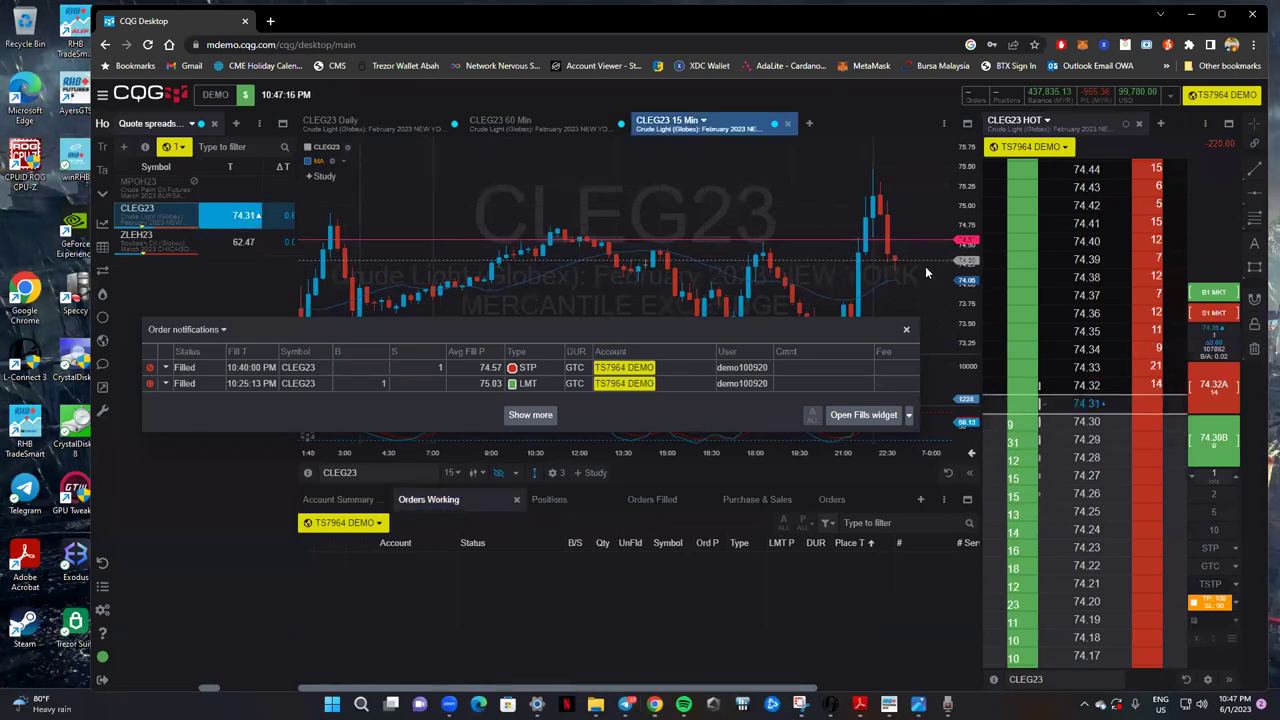
pyautogui.scroll(-2, 1046, 398)
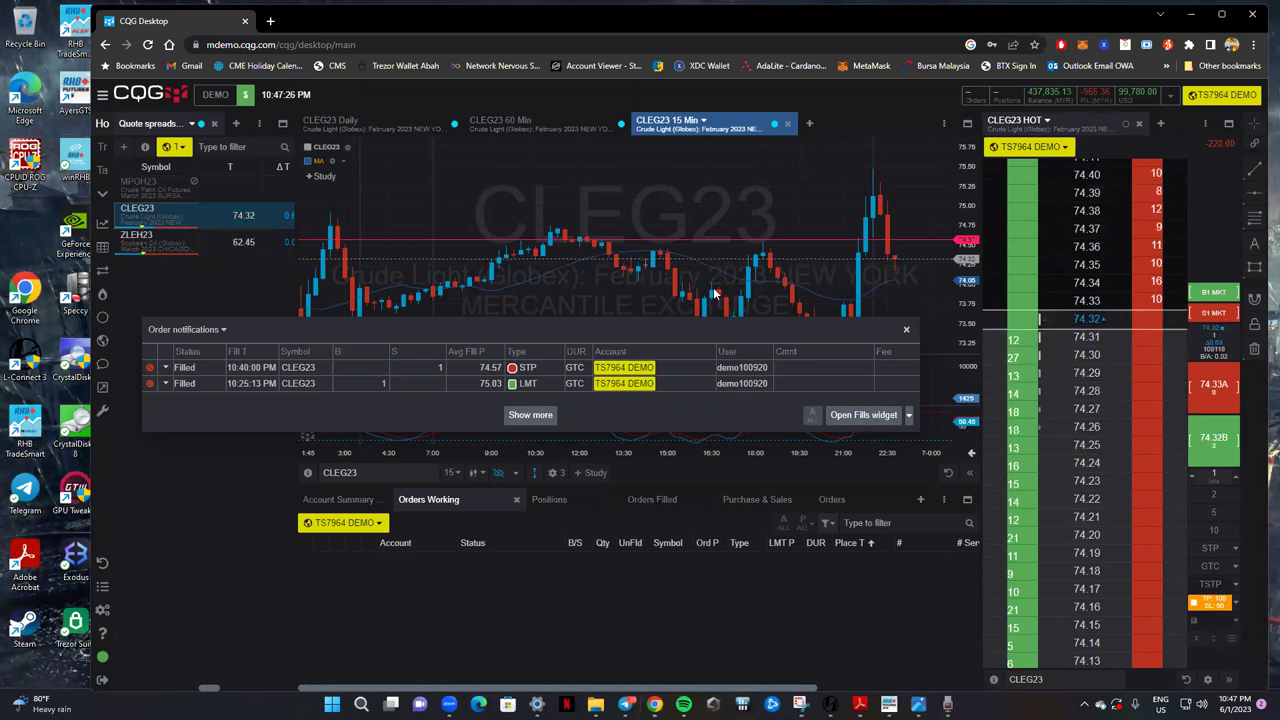
pyautogui.scroll(-3, 1018, 426)
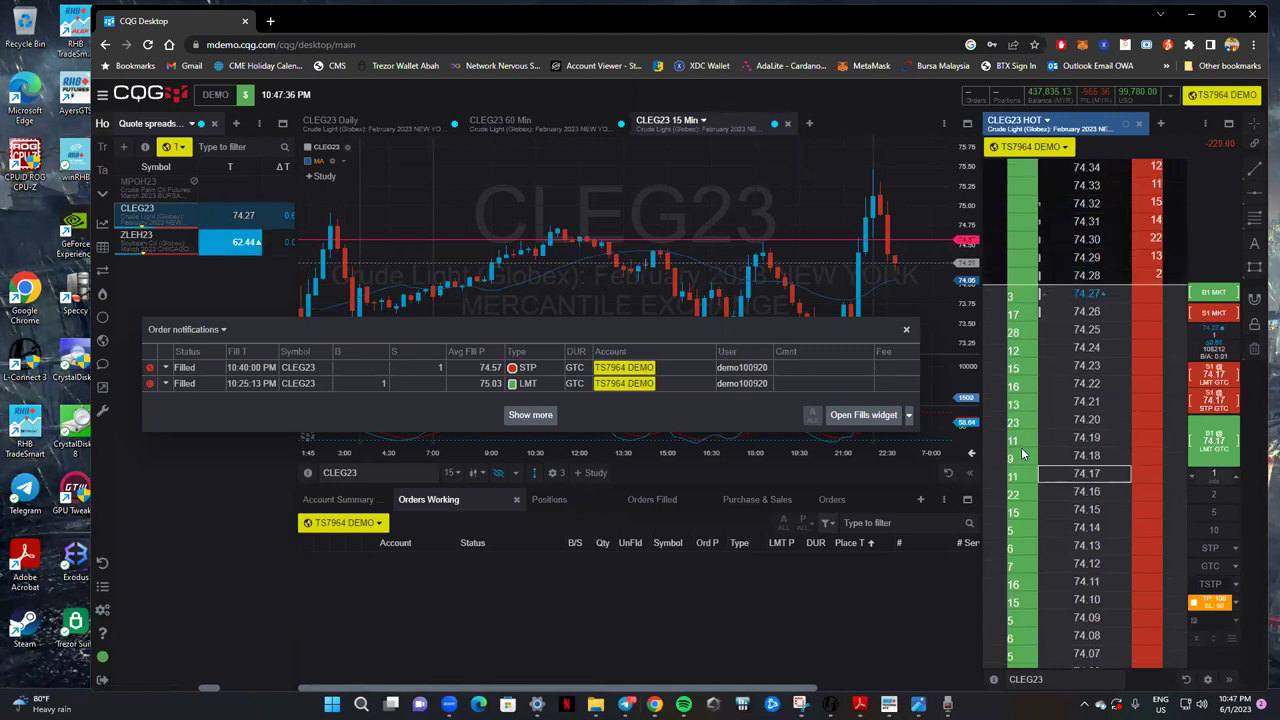
pyautogui.scroll(4, 1013, 457)
# Minimise CQG Desktop, then log in to RHB Futures GTS with the prefilled demo credentials and acknowledge the environment notice.
pyautogui.click(1190, 16)
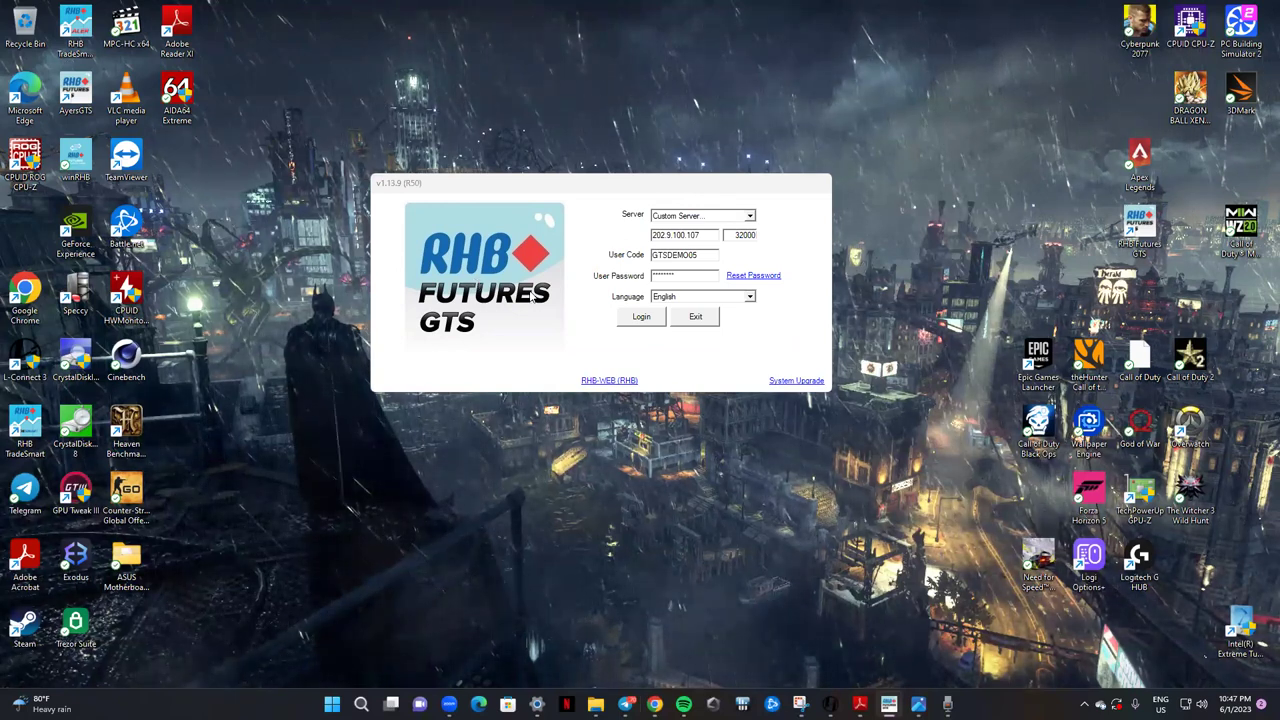
pyautogui.click(643, 318)
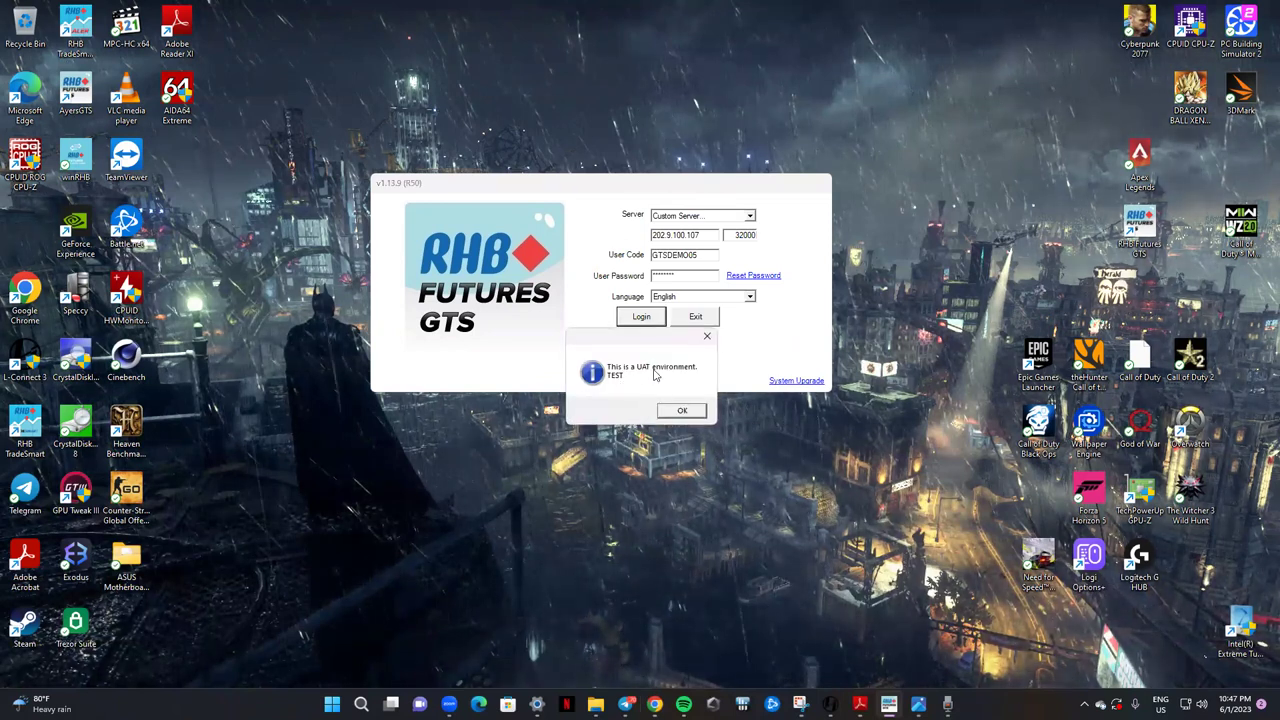
pyautogui.click(681, 412)
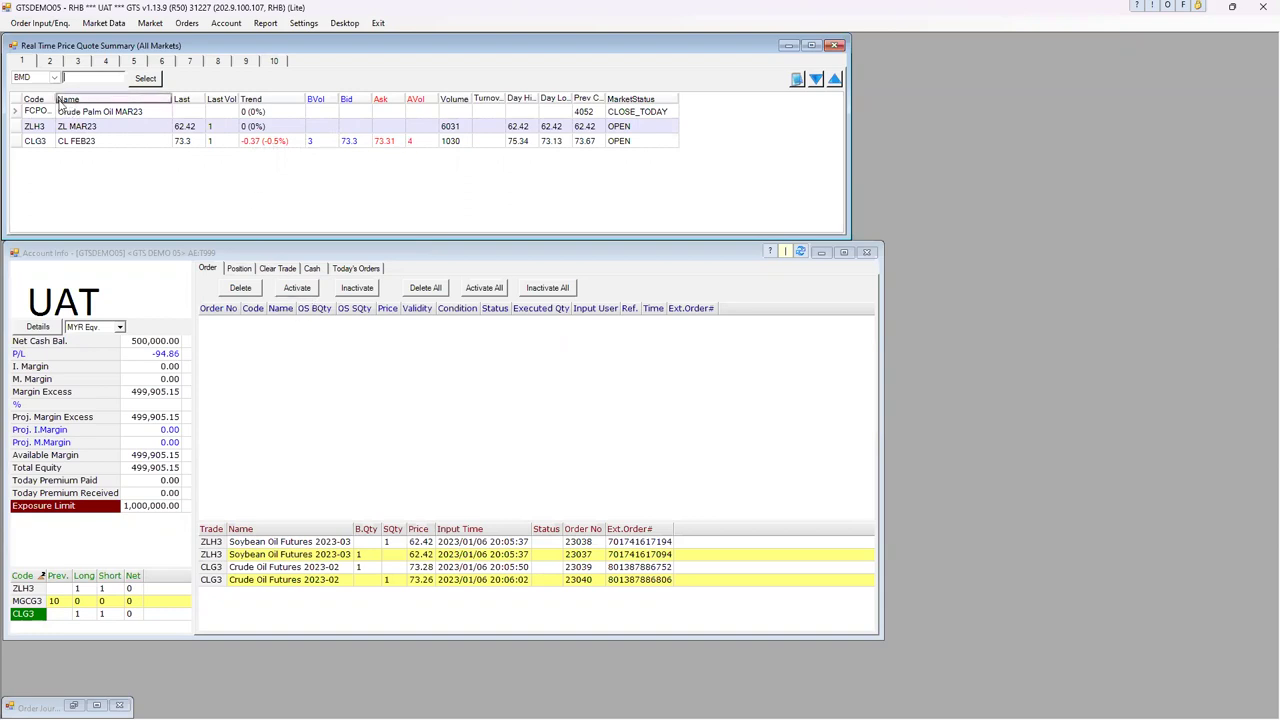
# Widen the Code column in the quote summary and narrow the Account Info window to match the quote window's width.
pyautogui.moveTo(54, 104); pyautogui.dragTo(68, 101)
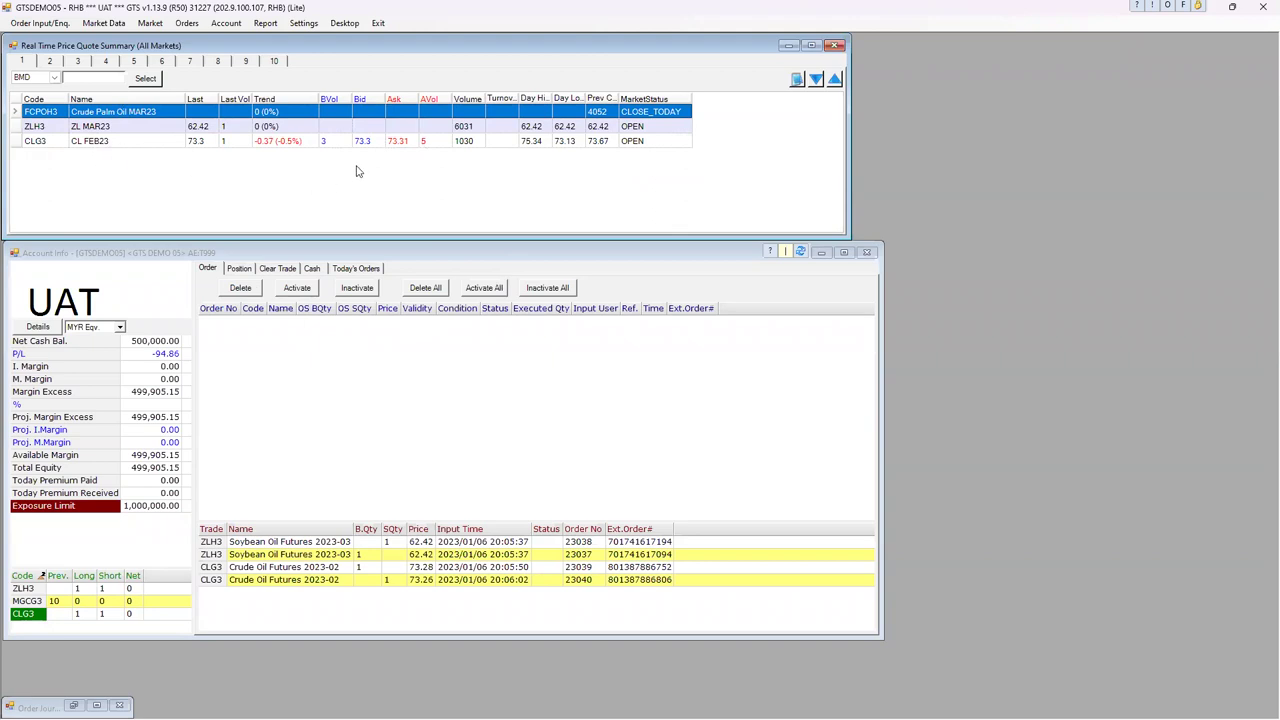
pyautogui.click(878, 360)
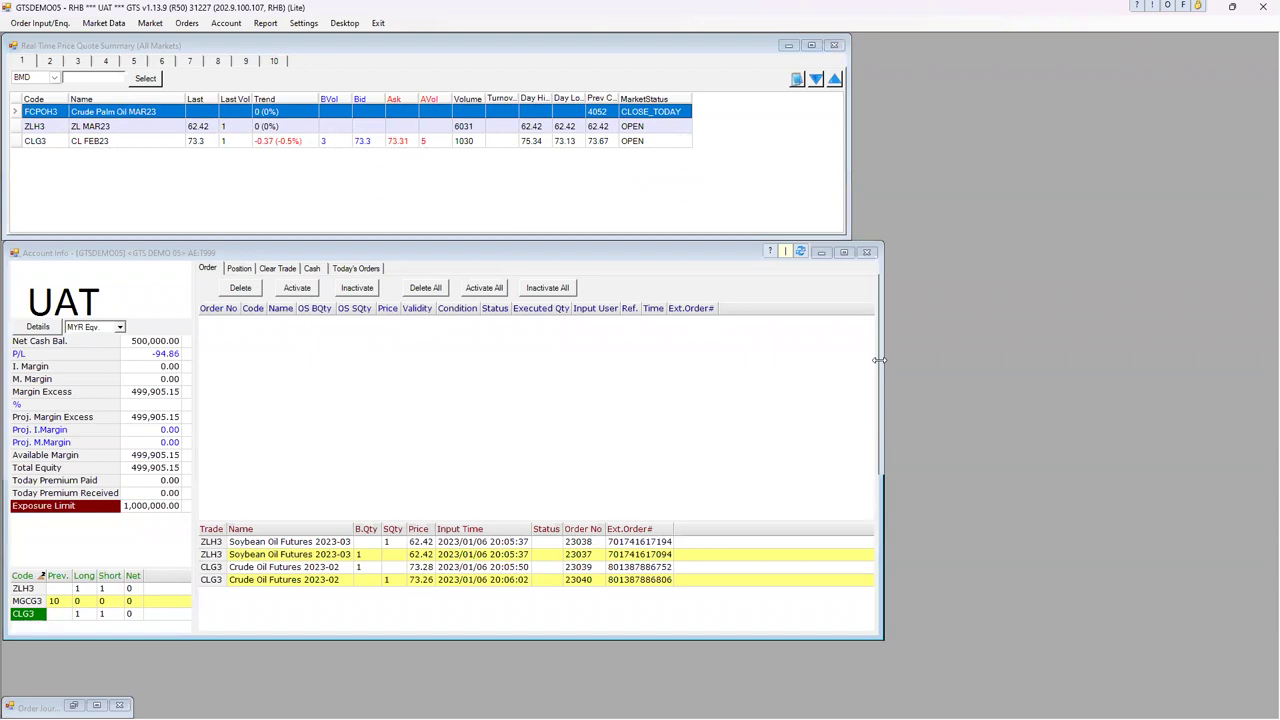
pyautogui.moveTo(878, 360); pyautogui.dragTo(849, 366)
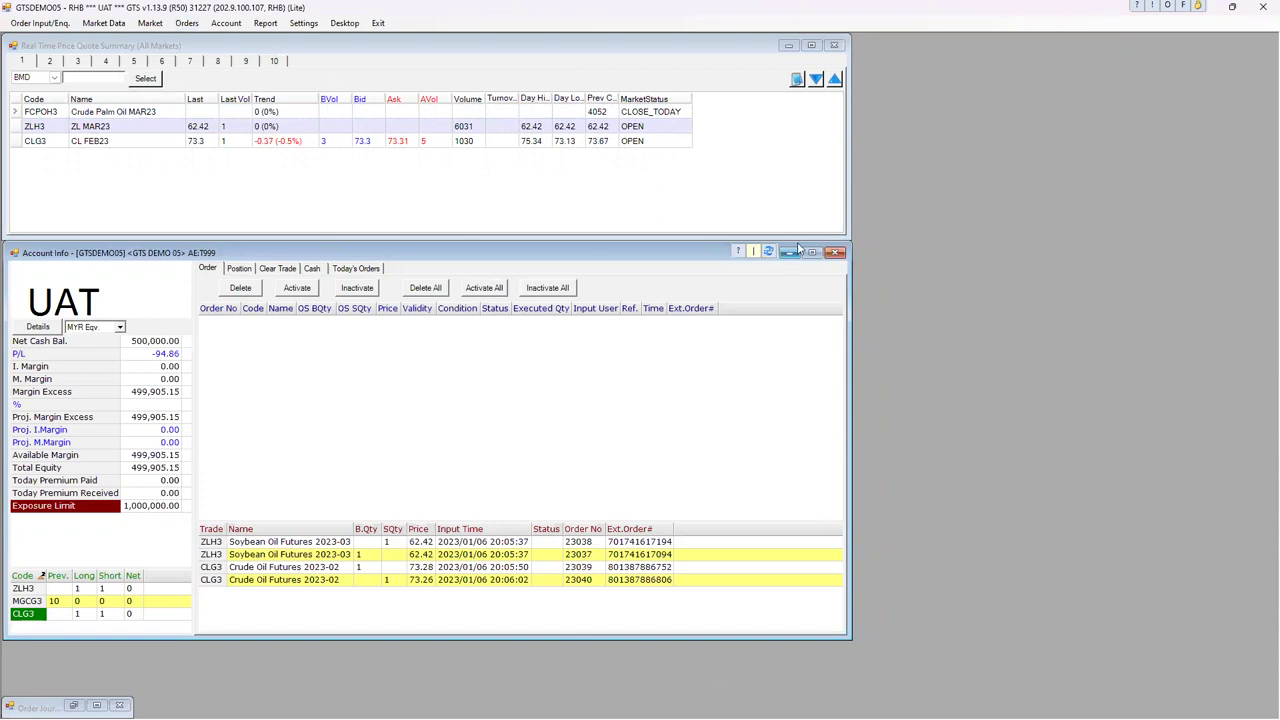
# Close the Real Time Price Quote Summary and Account Info windows to clear the workspace.
pyautogui.click(834, 45)
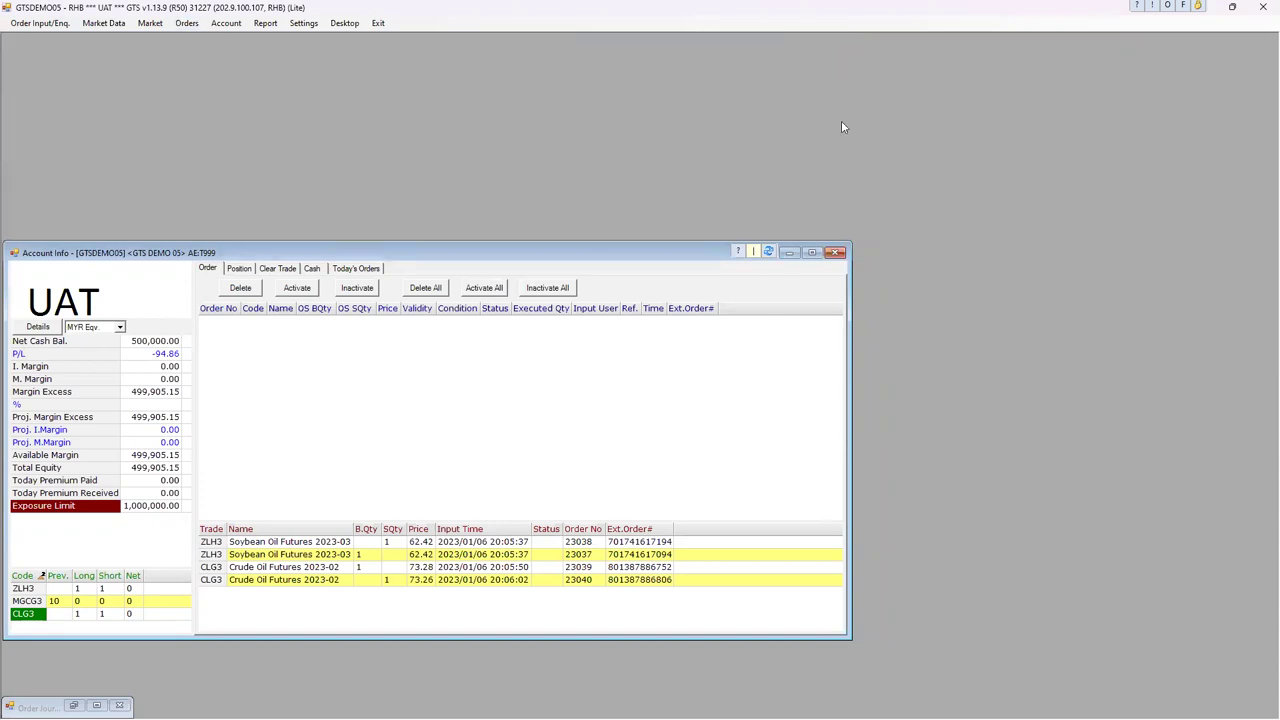
pyautogui.click(836, 253)
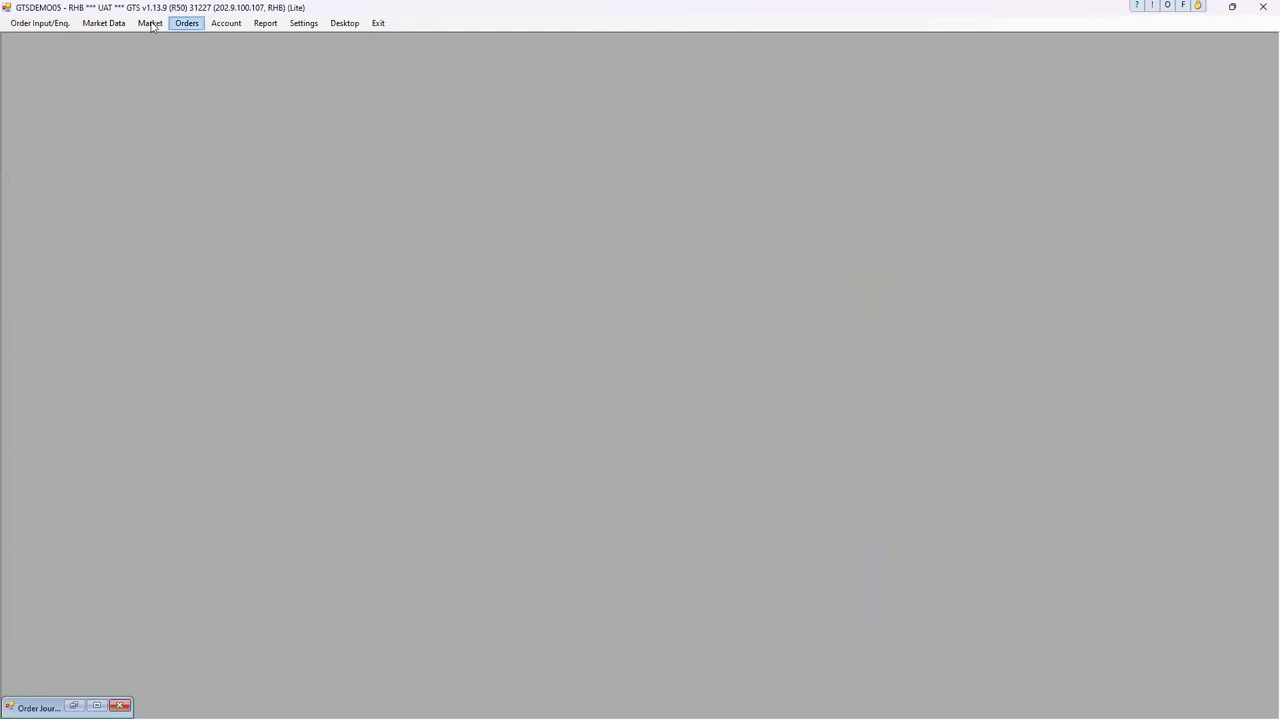
# Open a Real Time Price Quote Summary (All Markets) window, enlarge it and lock its position and size.
pyautogui.click(106, 27)
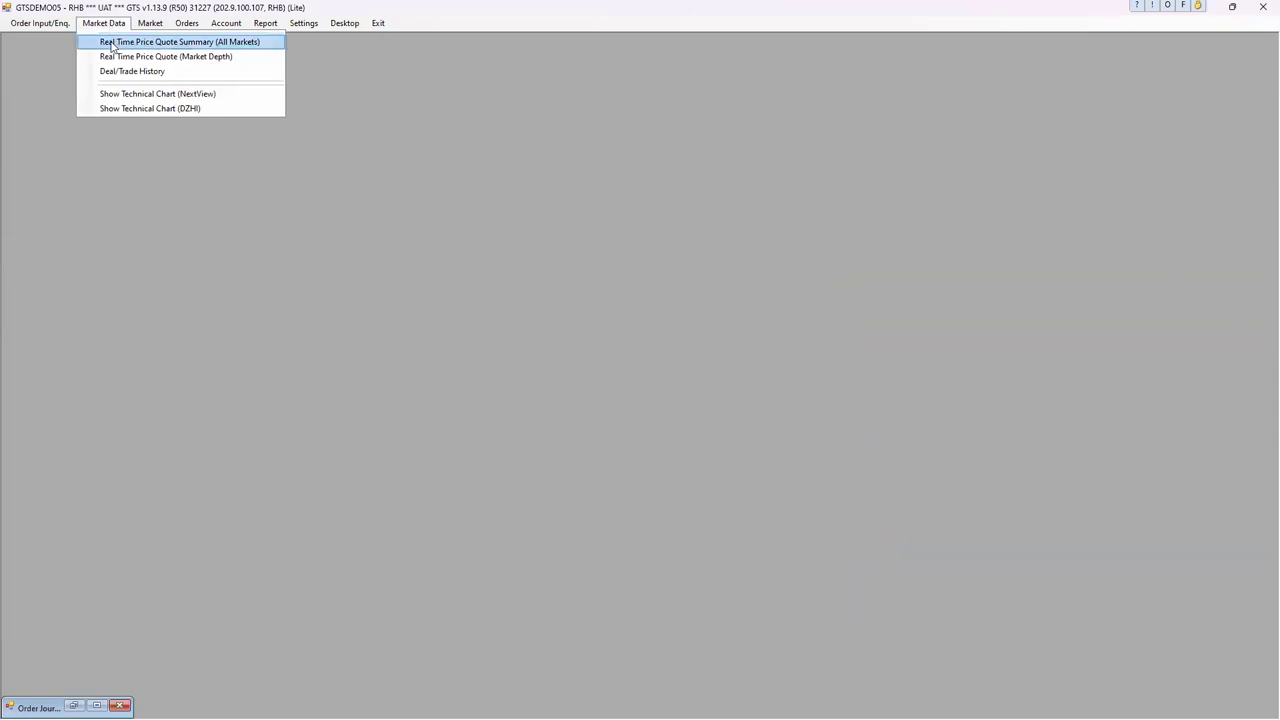
pyautogui.click(112, 43)
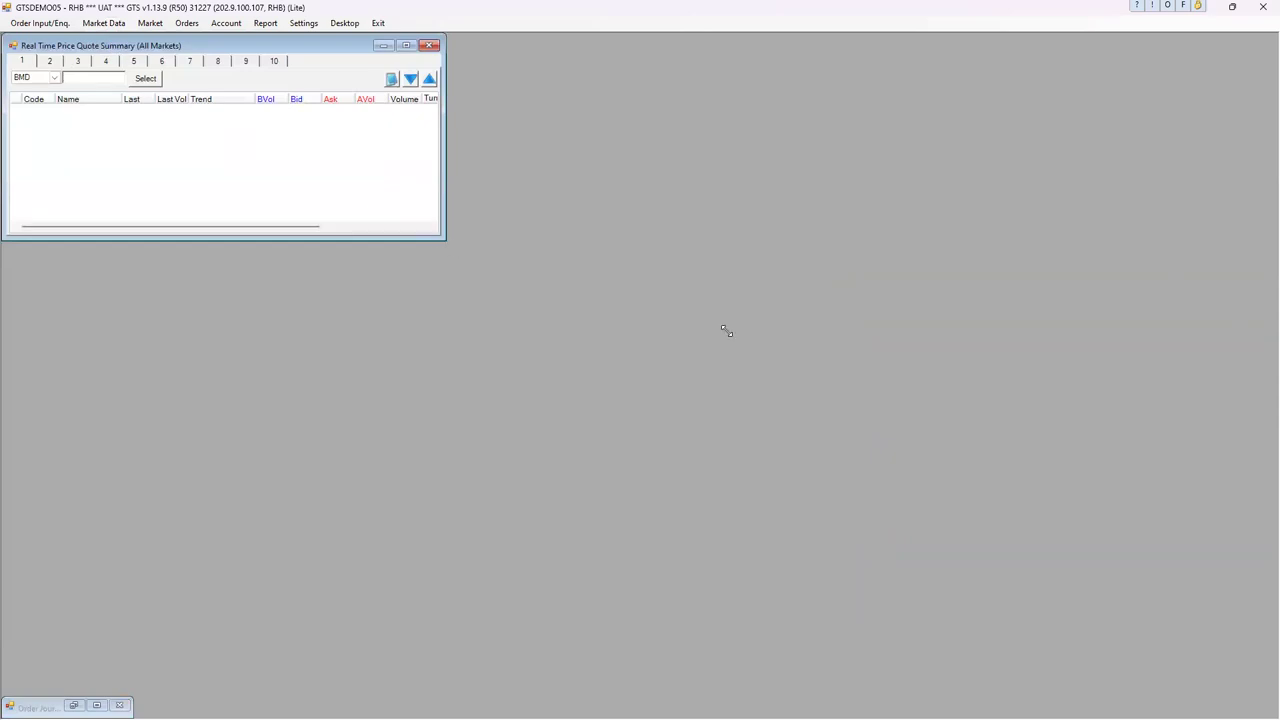
pyautogui.moveTo(443, 241); pyautogui.dragTo(731, 331)
pyautogui.rightClick(264, 47)
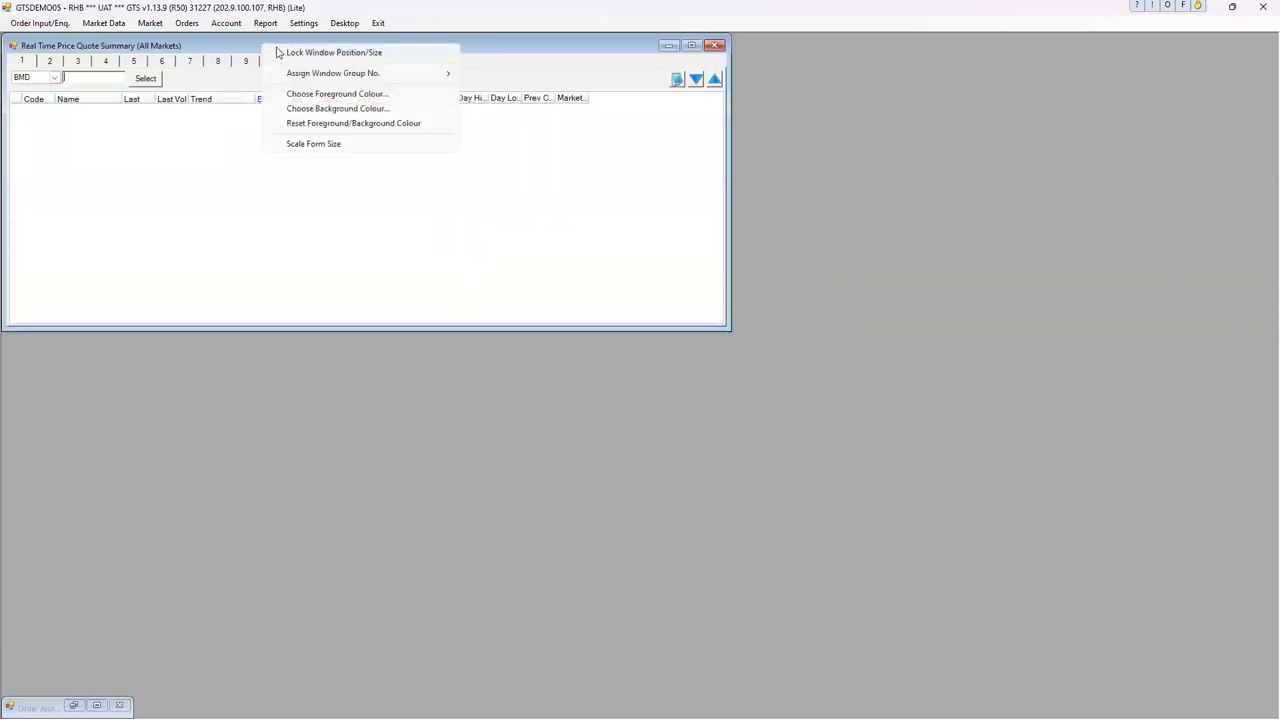
pyautogui.click(277, 52)
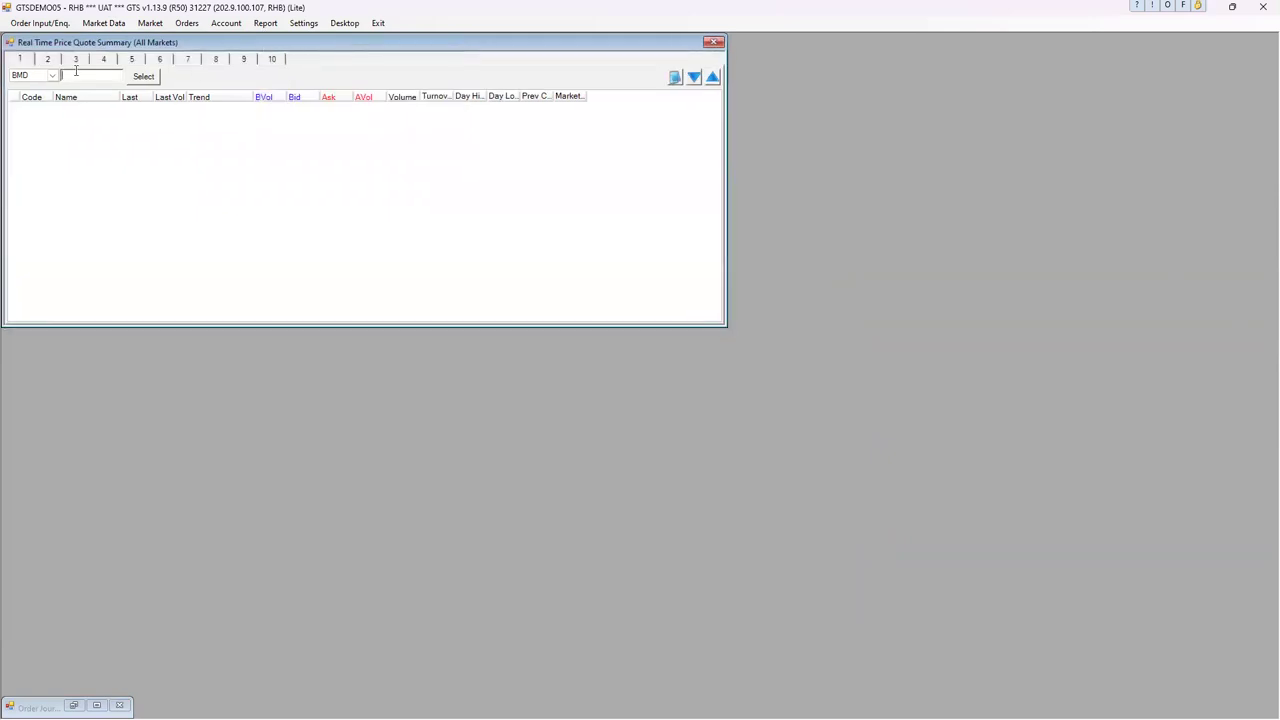
# Add the BMD Crude Palm Oil MAR23 futures contract FCPOH3 to the quote summary and widen the MarketStatus column.
pyautogui.click(143, 76)
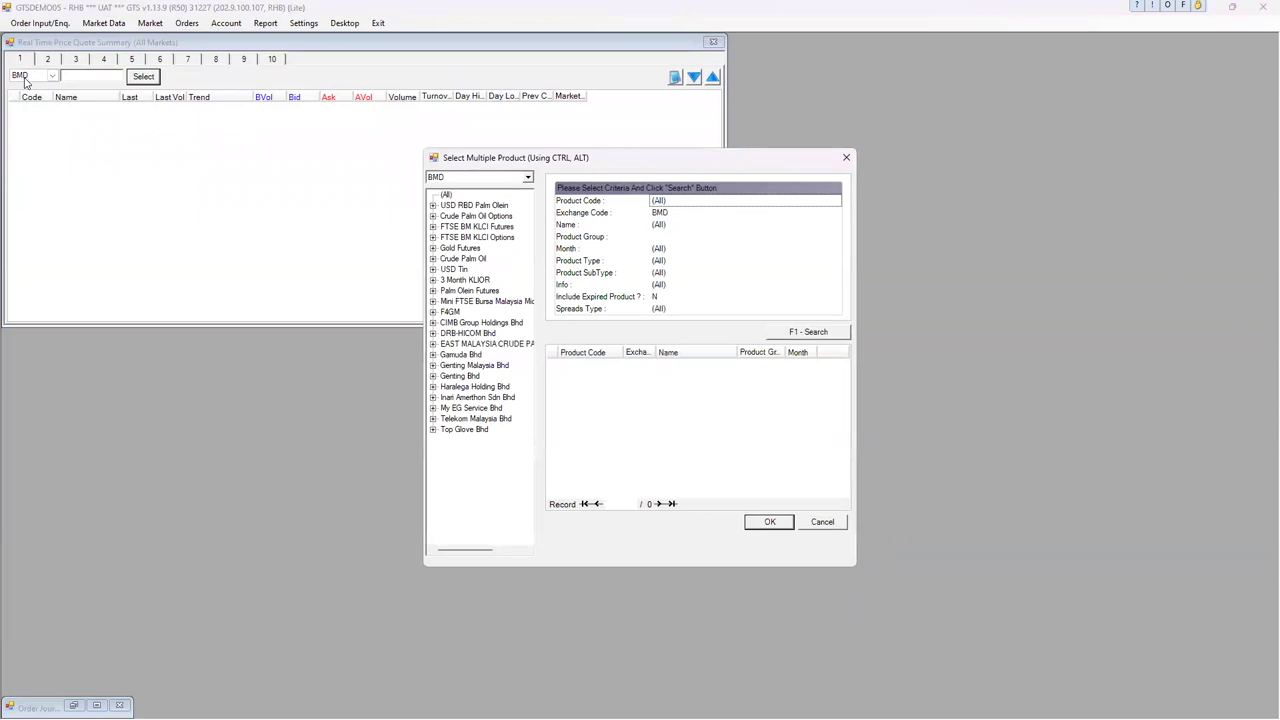
pyautogui.click(433, 259)
pyautogui.click(460, 270)
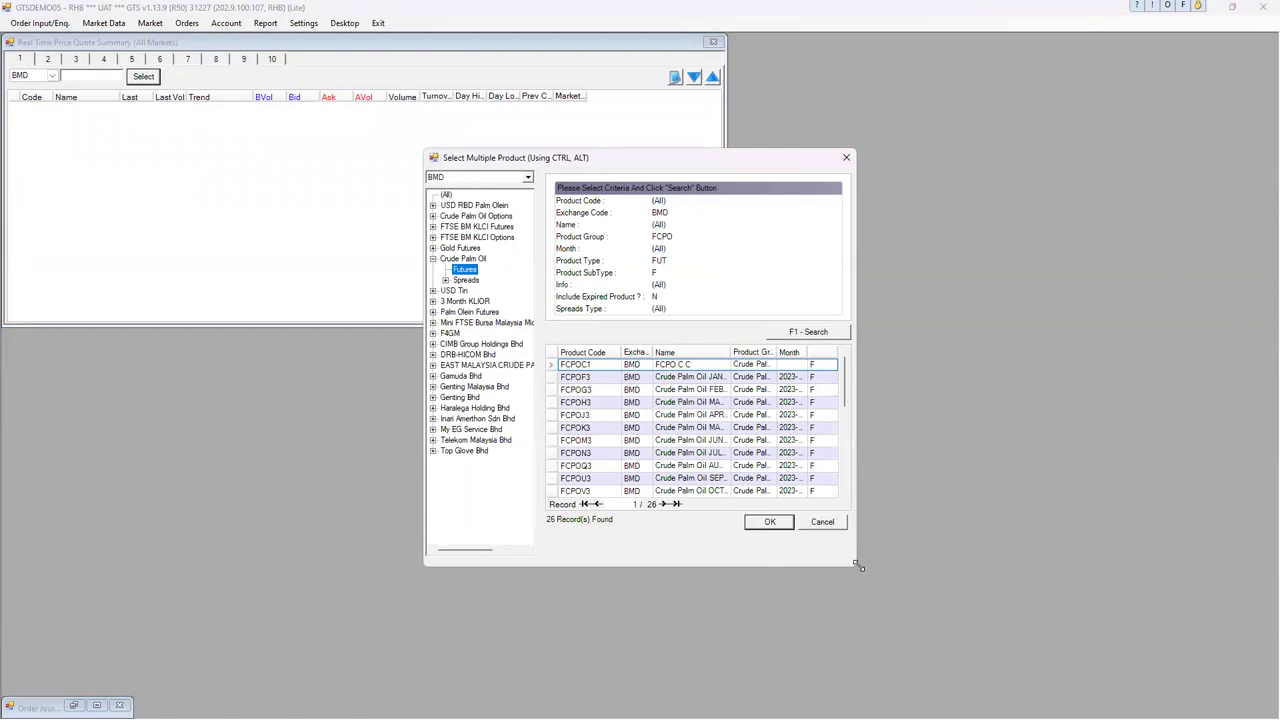
pyautogui.moveTo(858, 566); pyautogui.dragTo(982, 580)
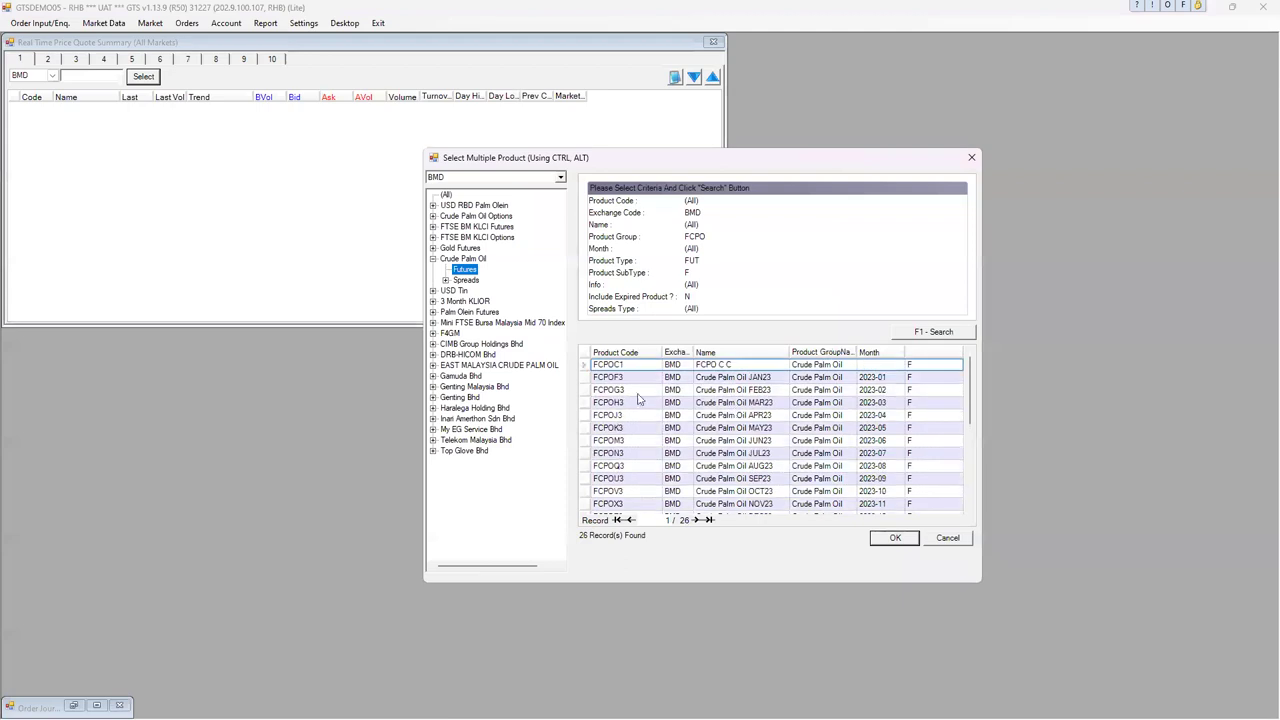
pyautogui.click(744, 393)
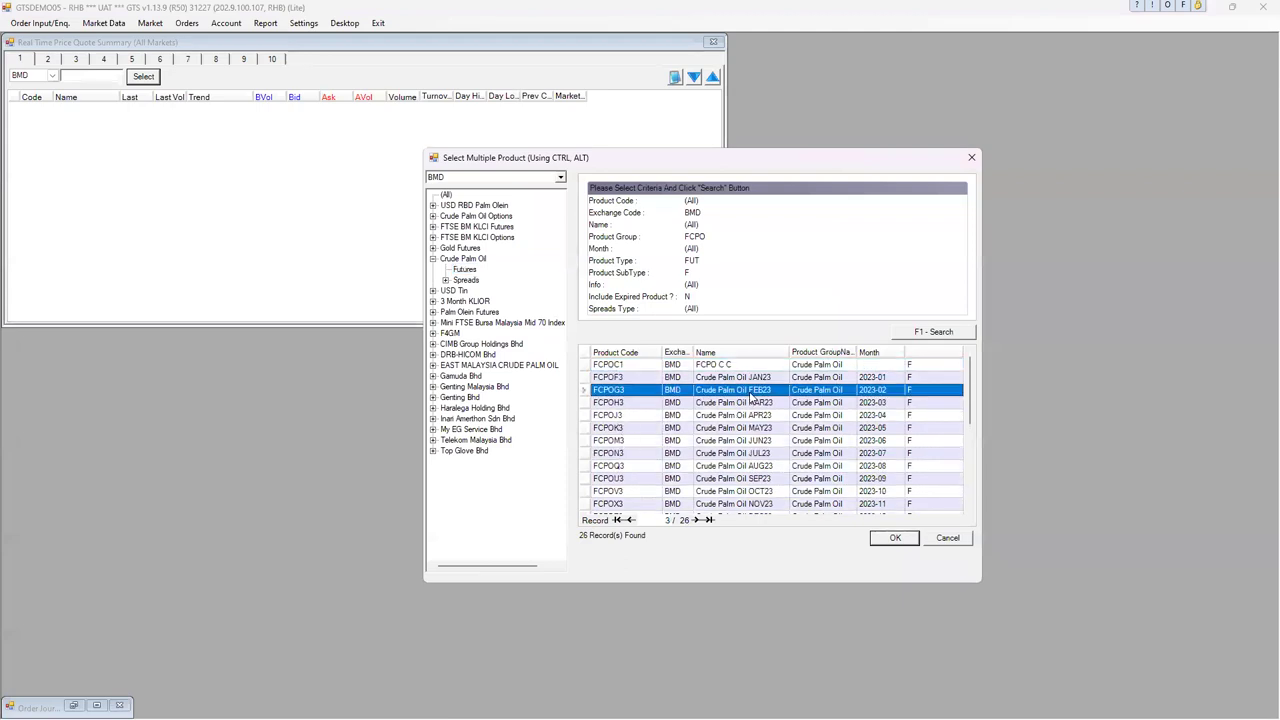
pyautogui.click(750, 405)
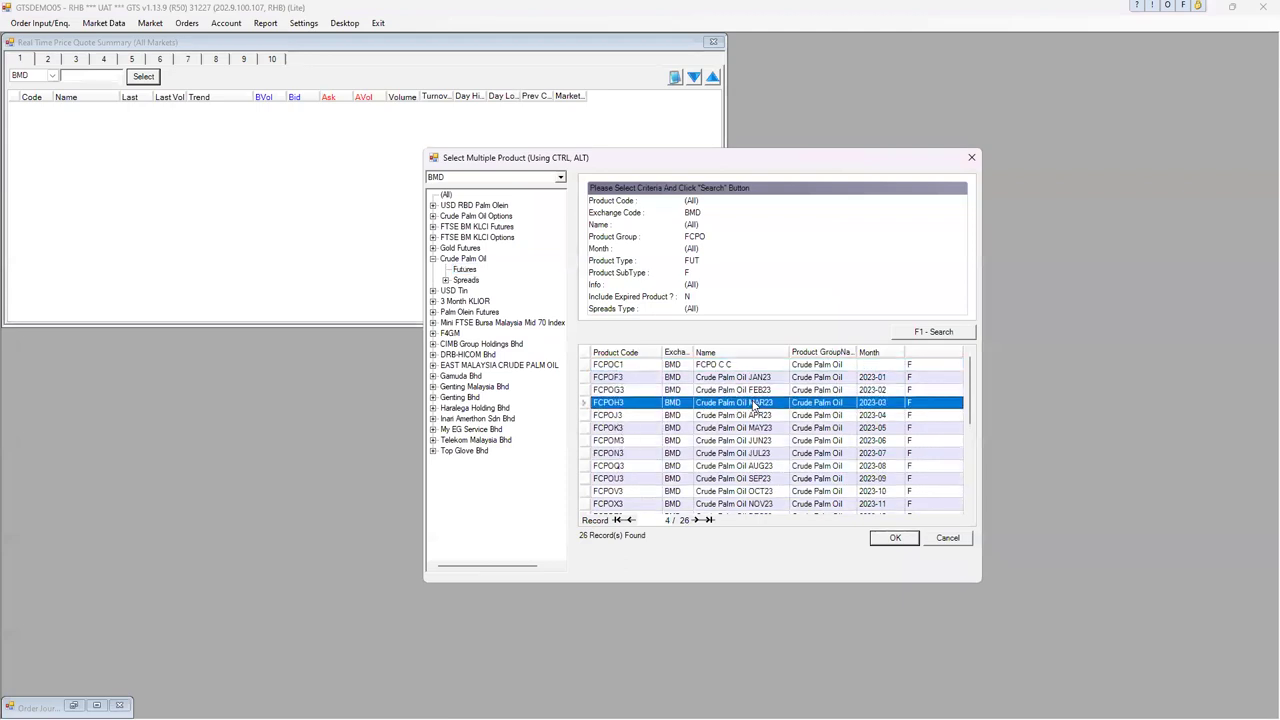
pyautogui.click(895, 537)
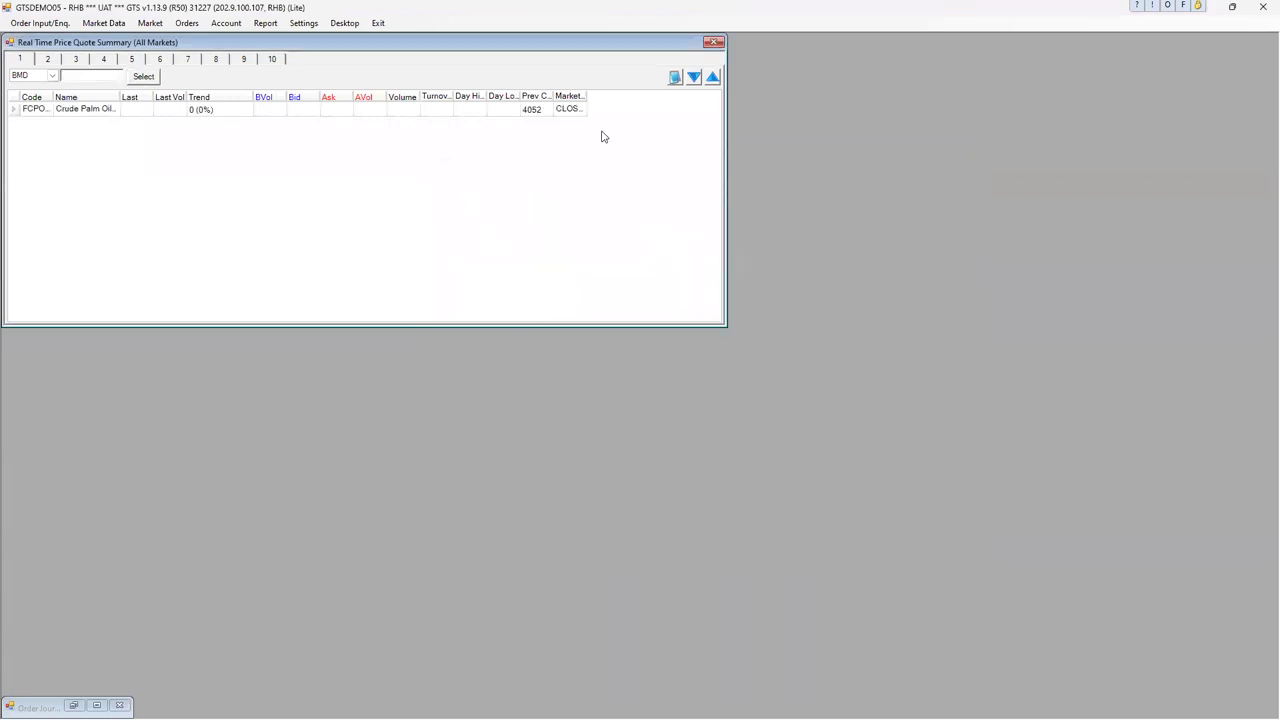
pyautogui.doubleClick(588, 97)
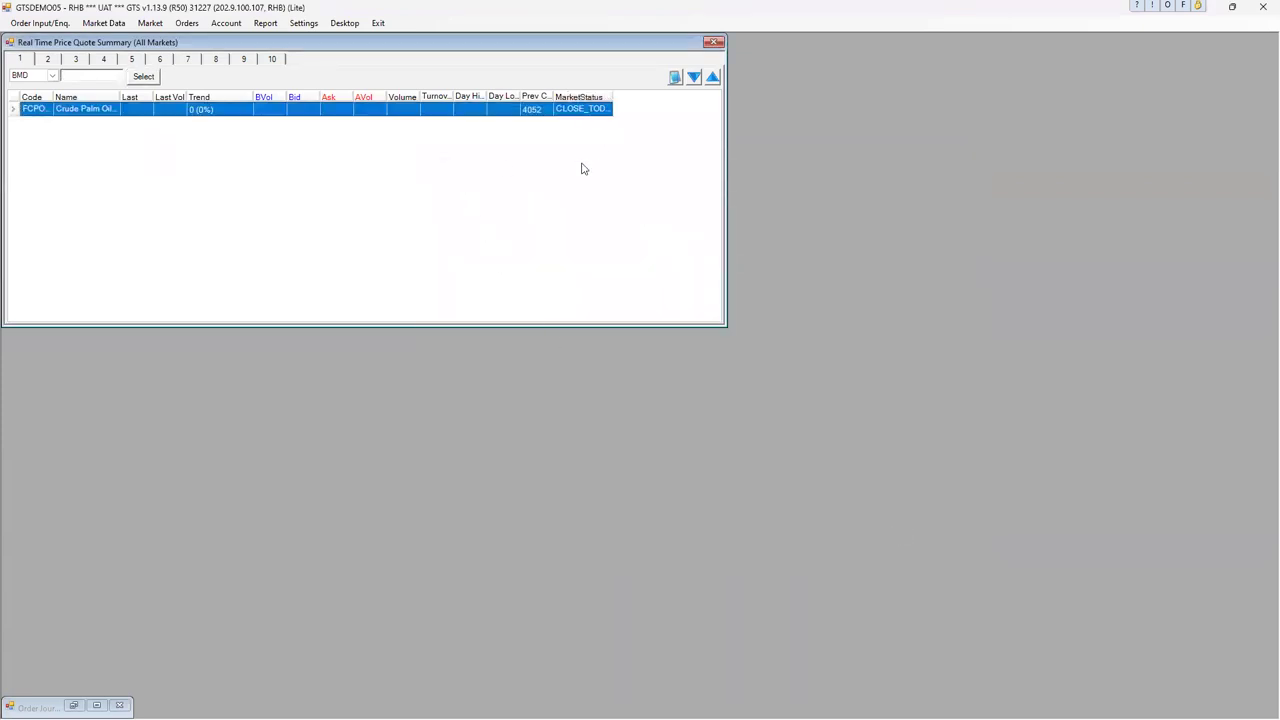
# Autofit the MarketStatus column of the quote summary to its content.
pyautogui.doubleClick(612, 98)
pyautogui.click(52, 76)
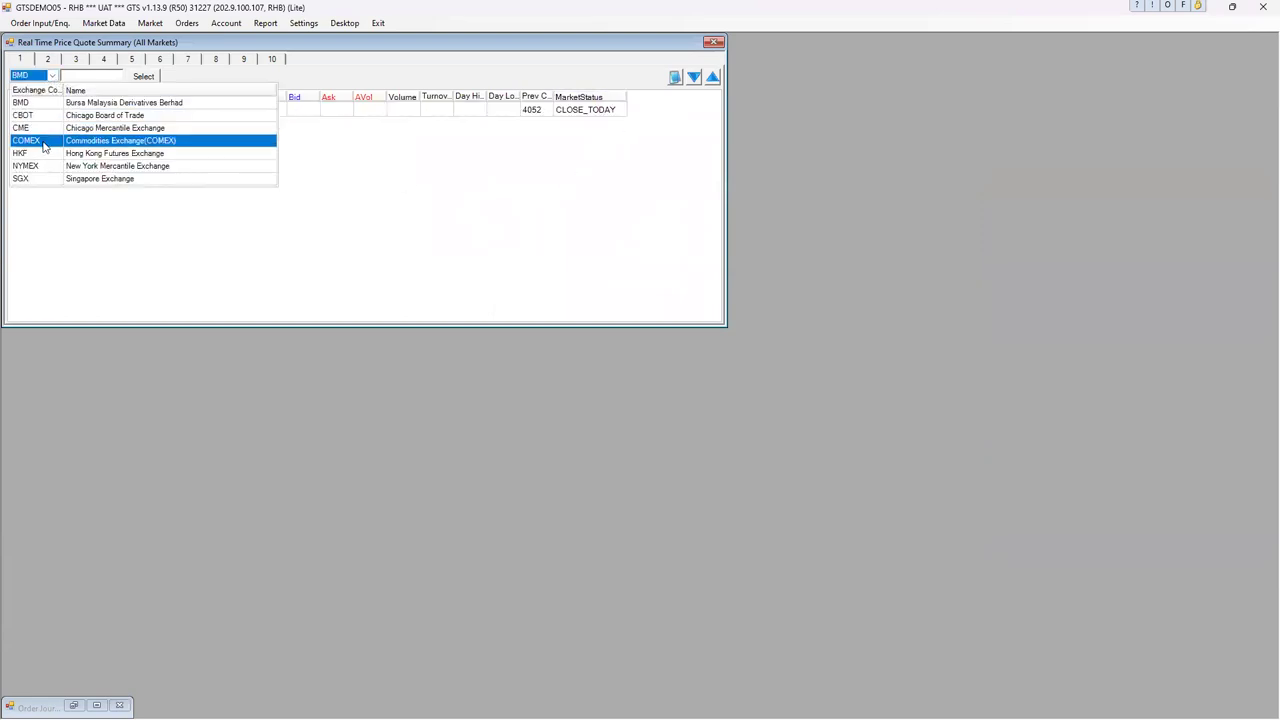
pyautogui.click(154, 129)
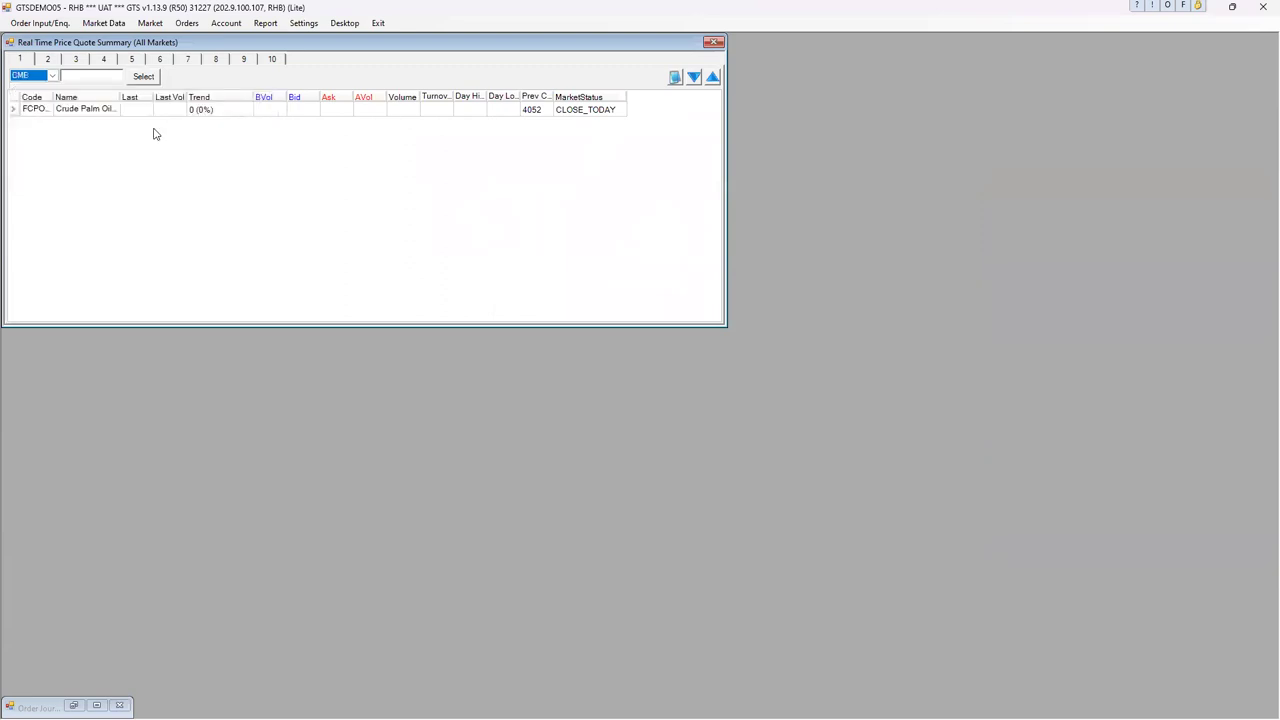
pyautogui.click(142, 76)
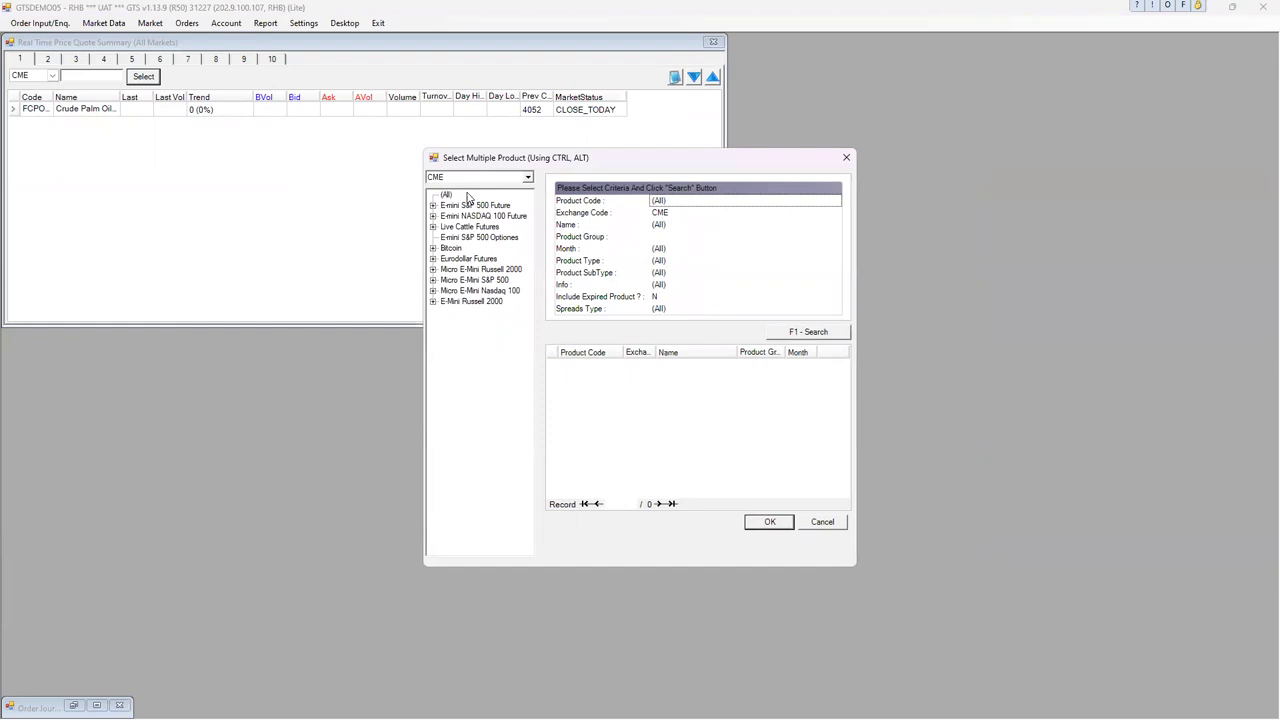
pyautogui.click(815, 522)
# Add the CBOT Soybean Oil MAR23 futures contract ZLH3 to the quote summary.
pyautogui.click(54, 76)
pyautogui.click(40, 121)
pyautogui.click(143, 77)
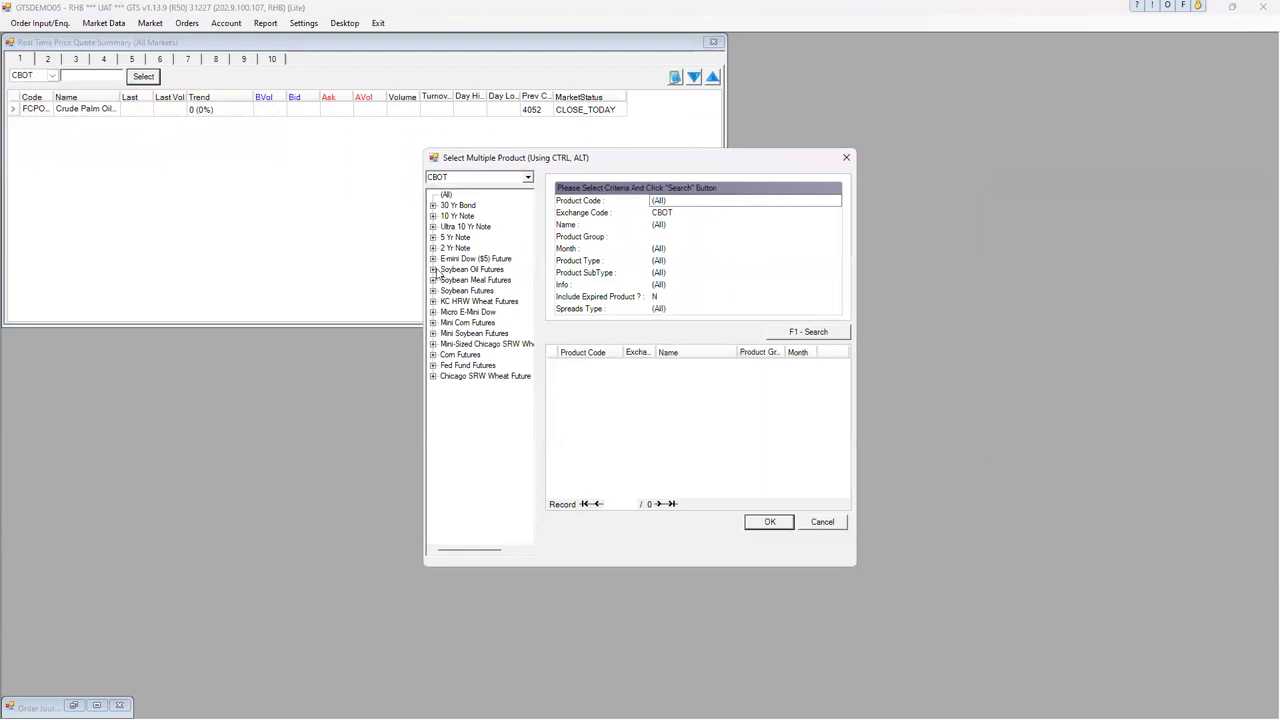
pyautogui.click(433, 270)
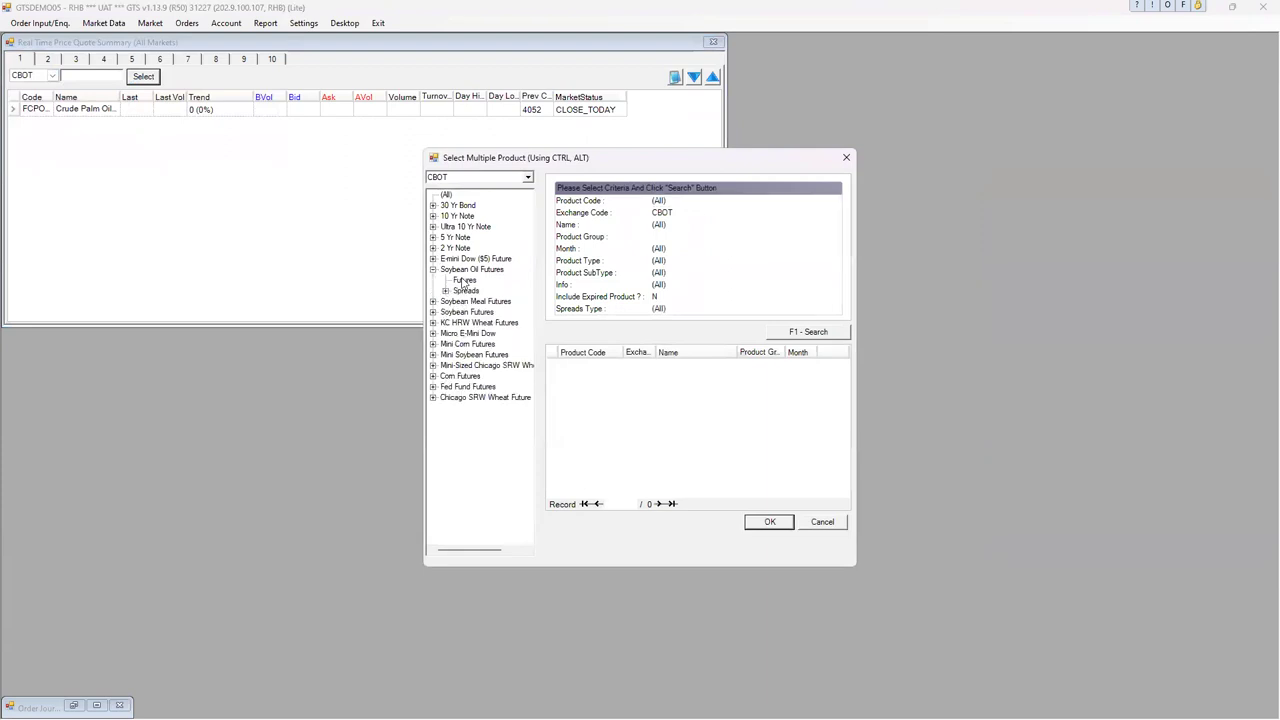
pyautogui.click(463, 281)
pyautogui.click(694, 392)
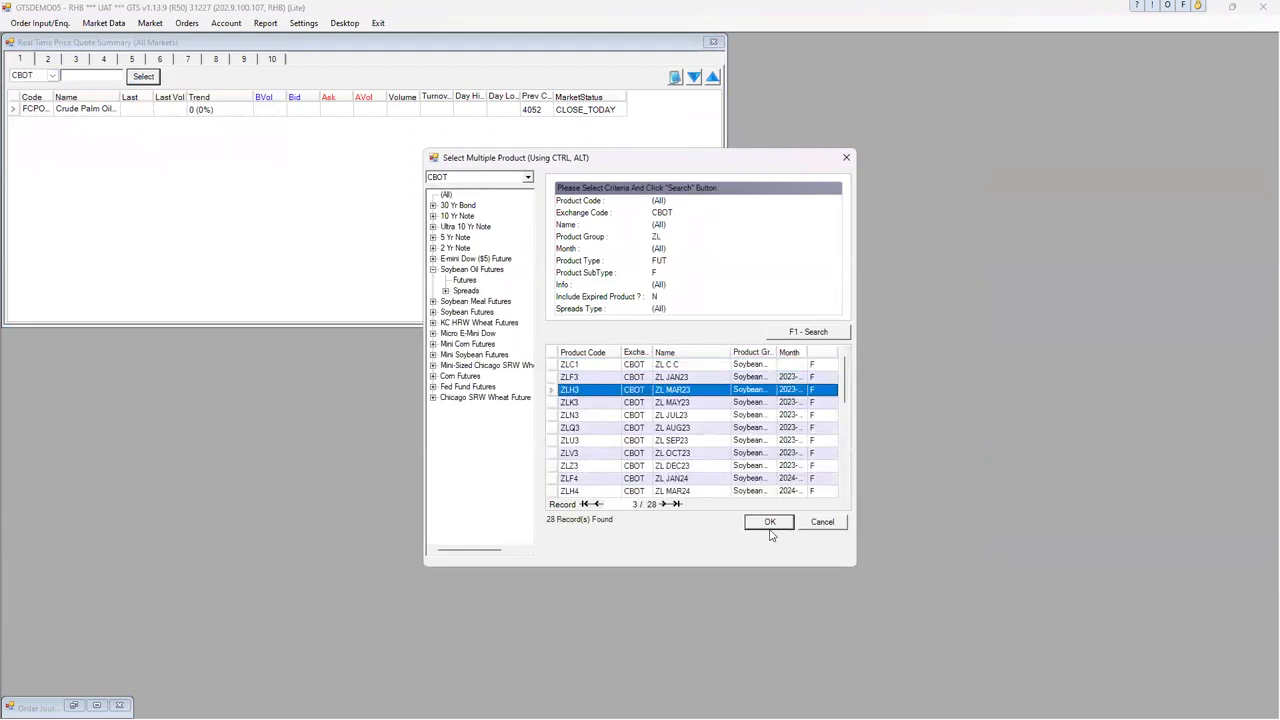
pyautogui.click(770, 522)
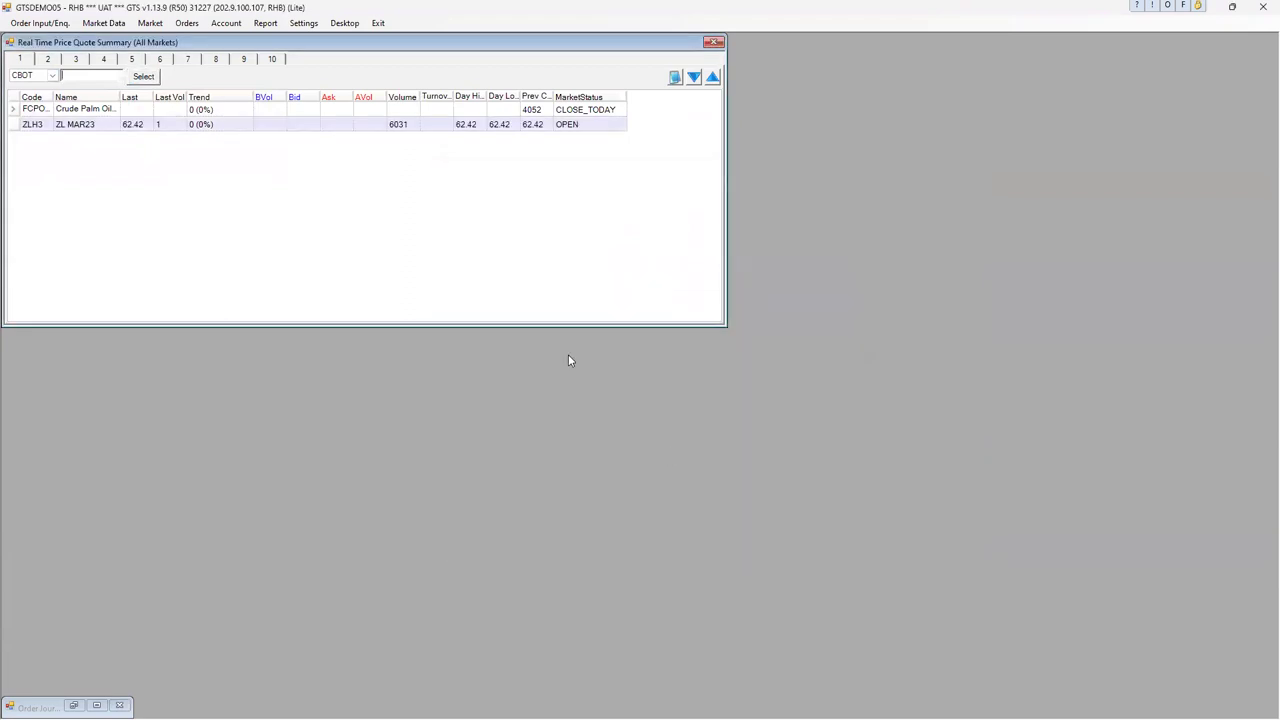
pyautogui.click(277, 124)
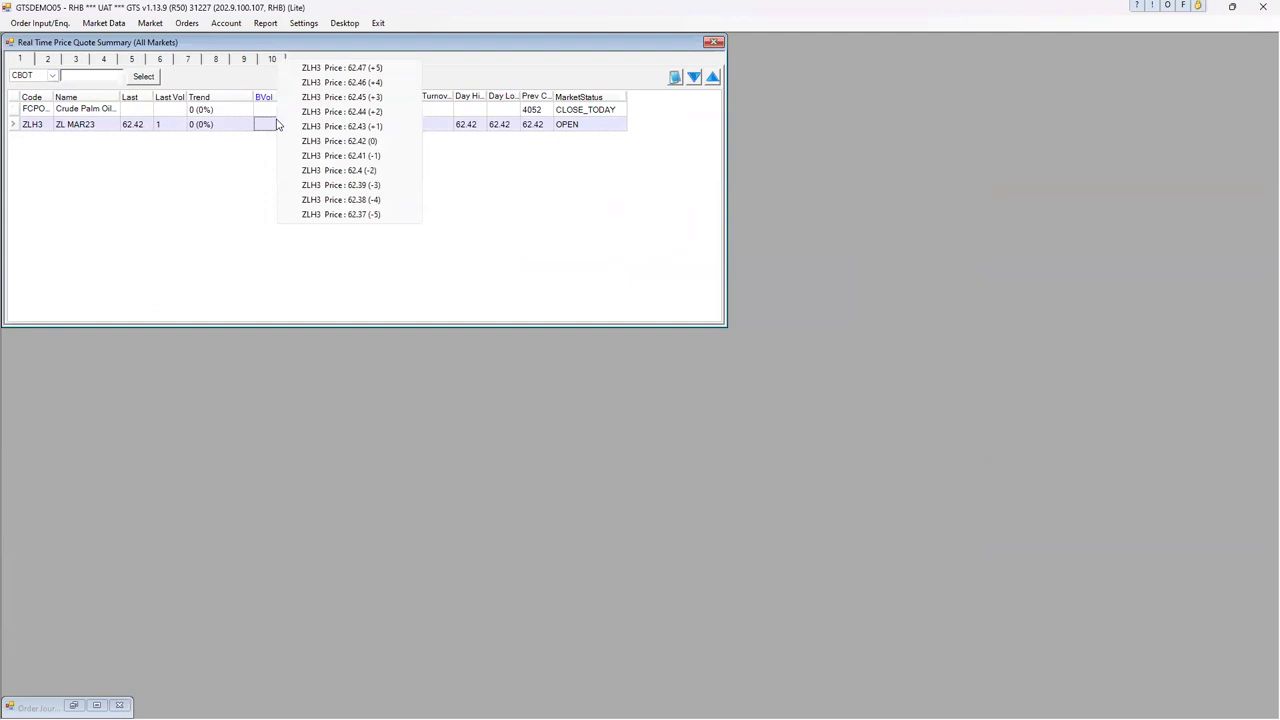
pyautogui.click(240, 165)
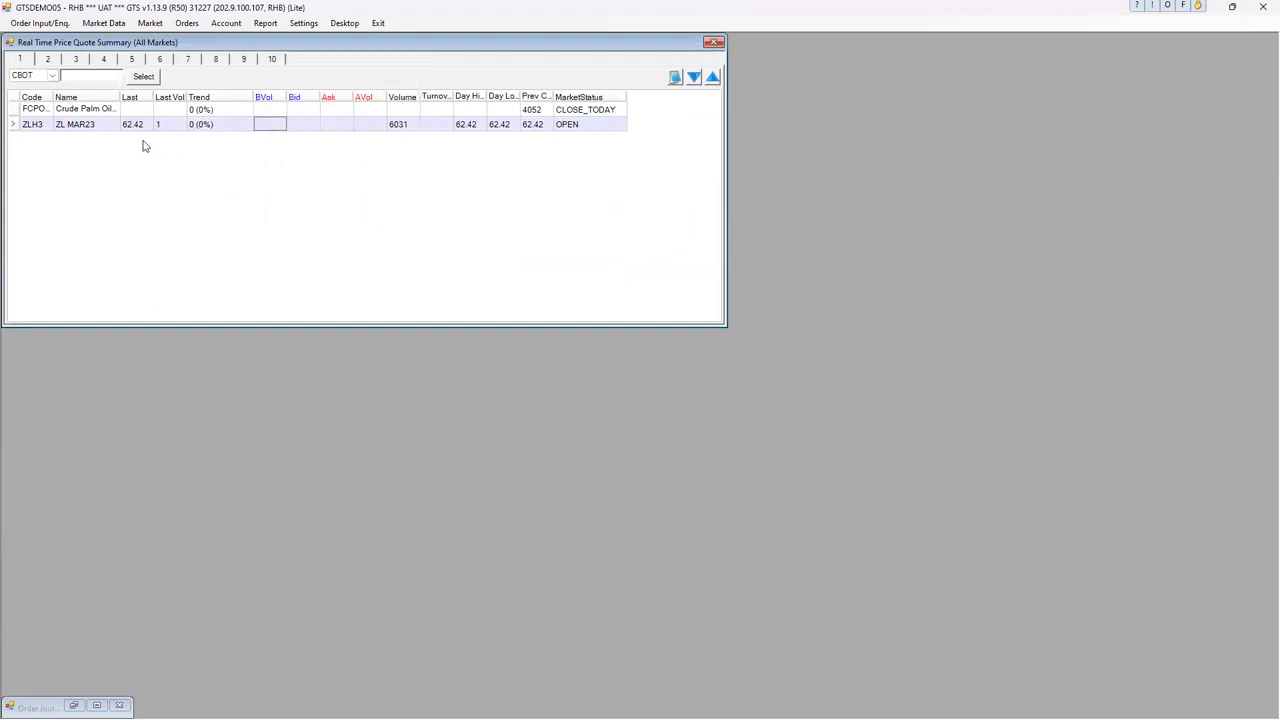
# Add the NYMEX Crude Oil FEB23 futures contract CLG3 to the quote summary.
pyautogui.click(51, 75)
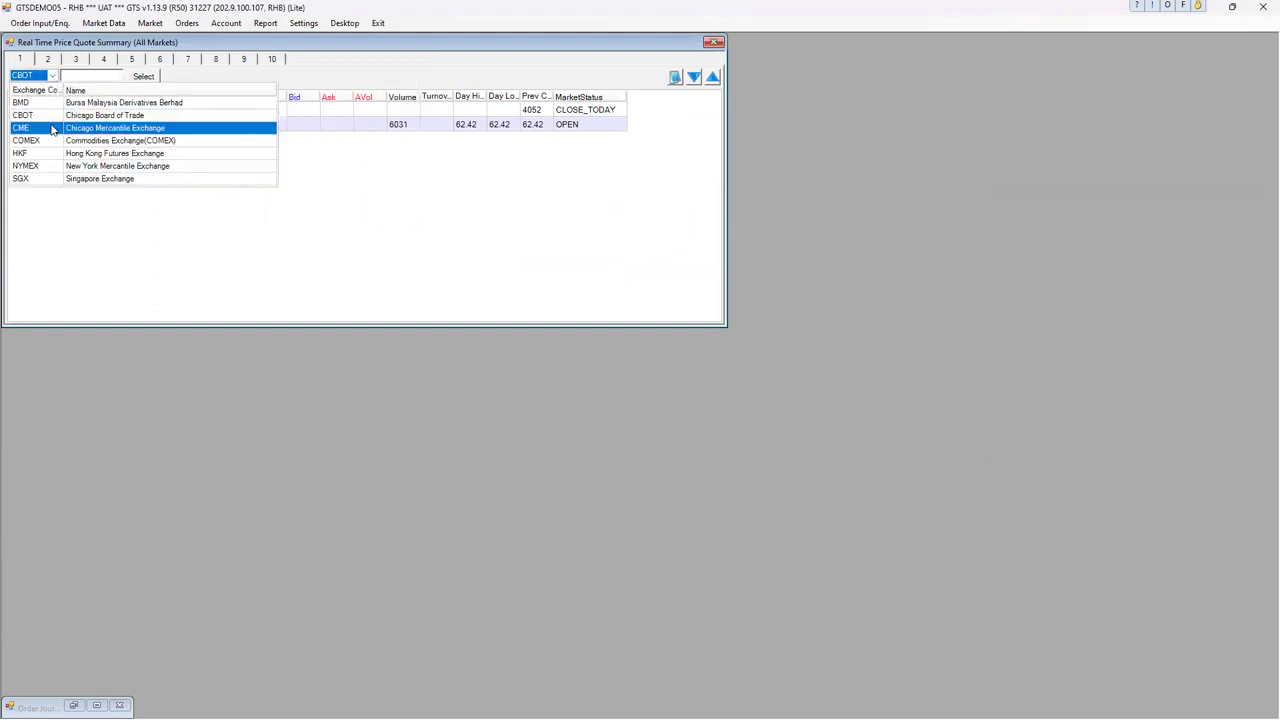
pyautogui.click(53, 165)
pyautogui.click(143, 77)
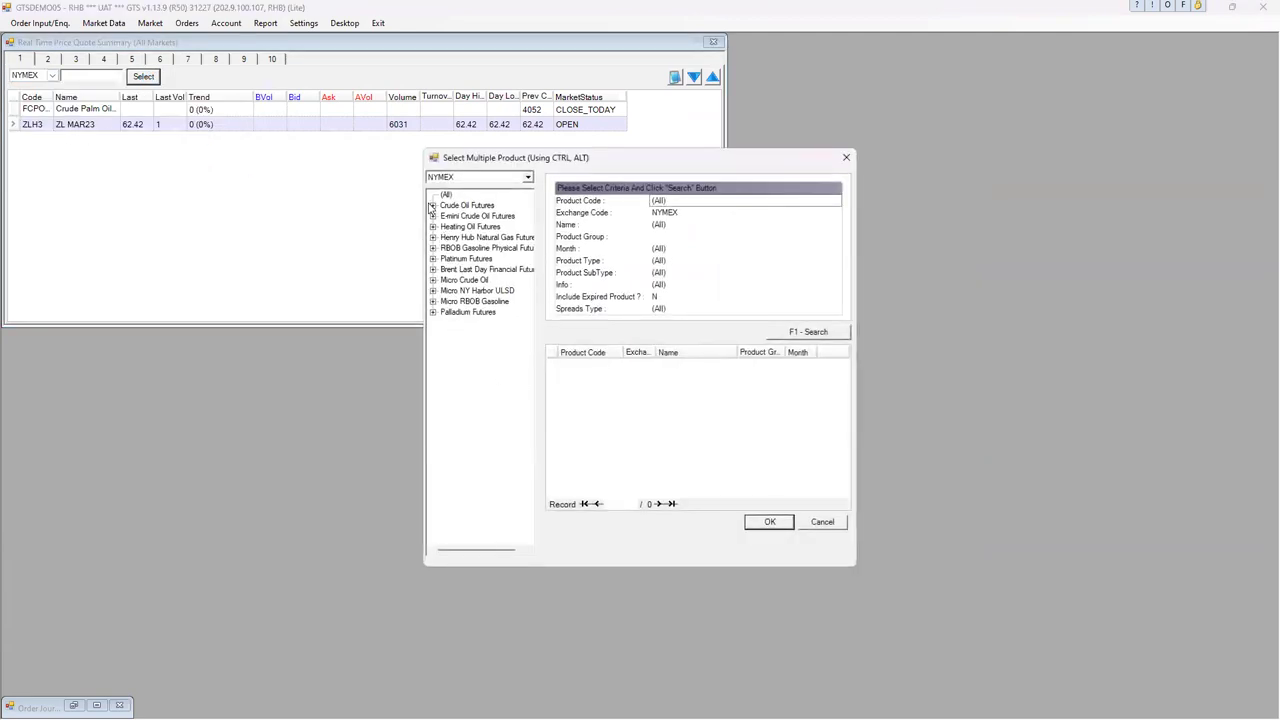
pyautogui.click(433, 205)
pyautogui.click(465, 216)
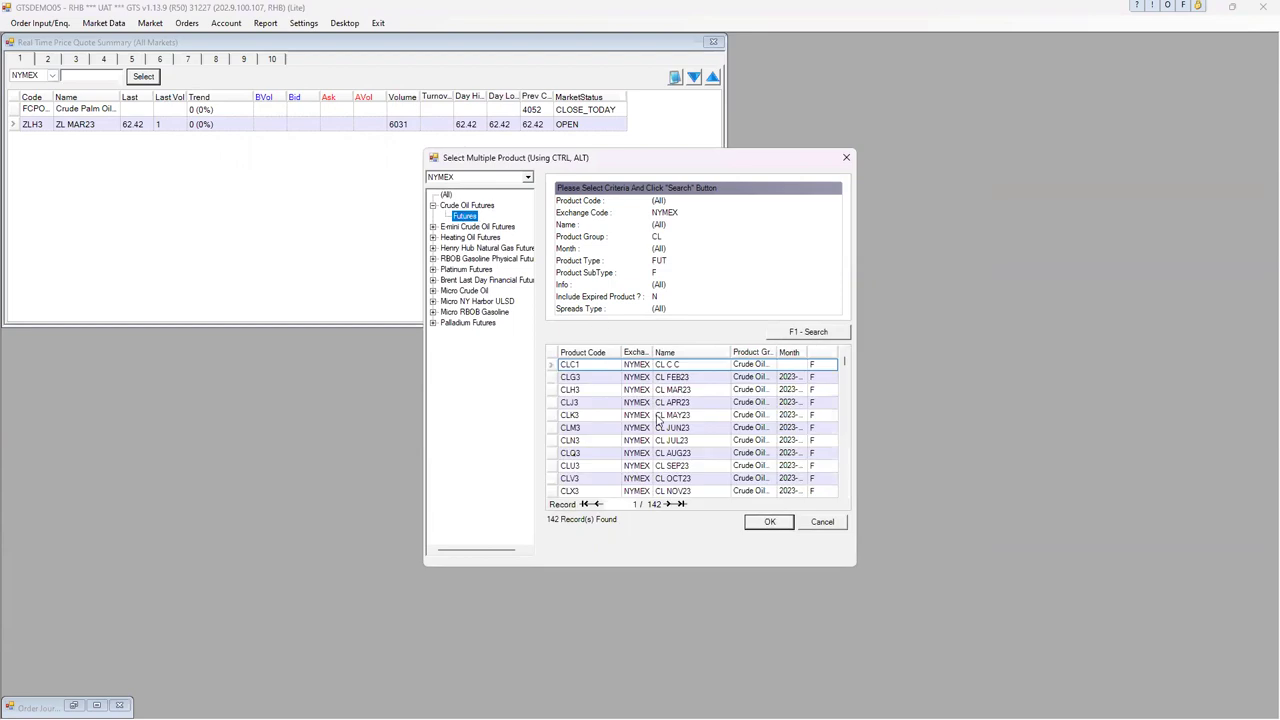
pyautogui.click(677, 384)
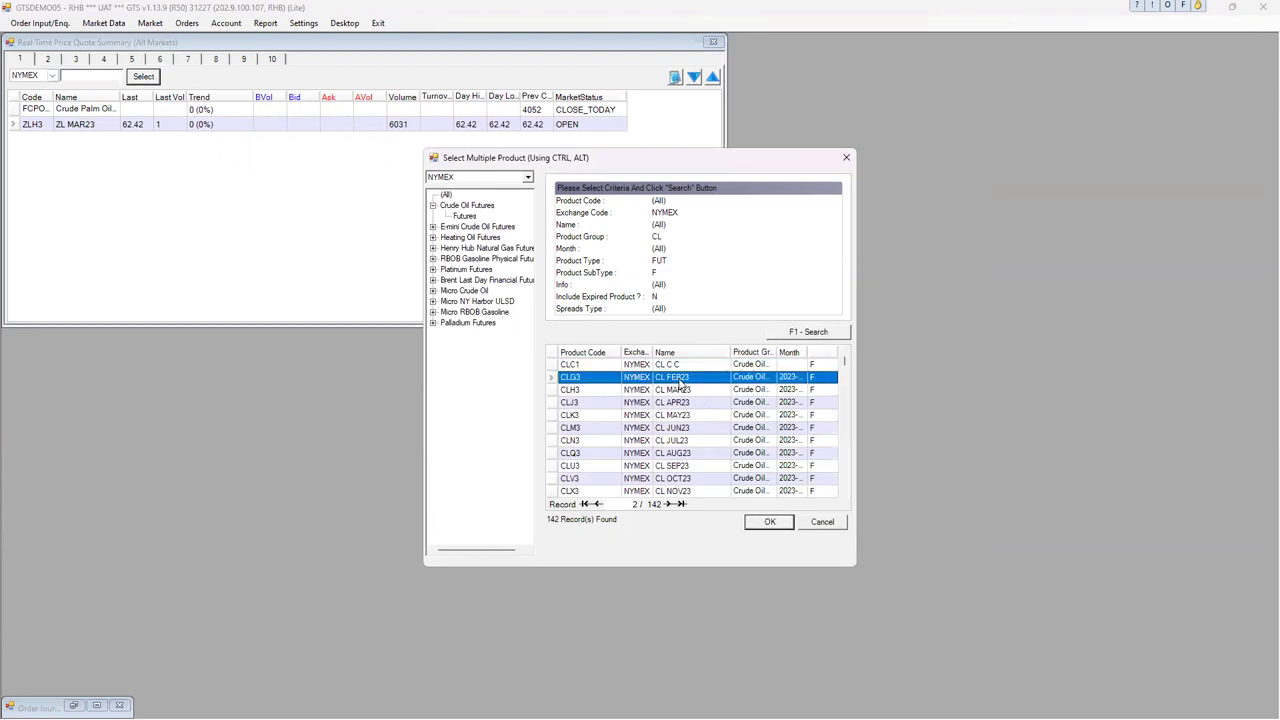
pyautogui.click(770, 522)
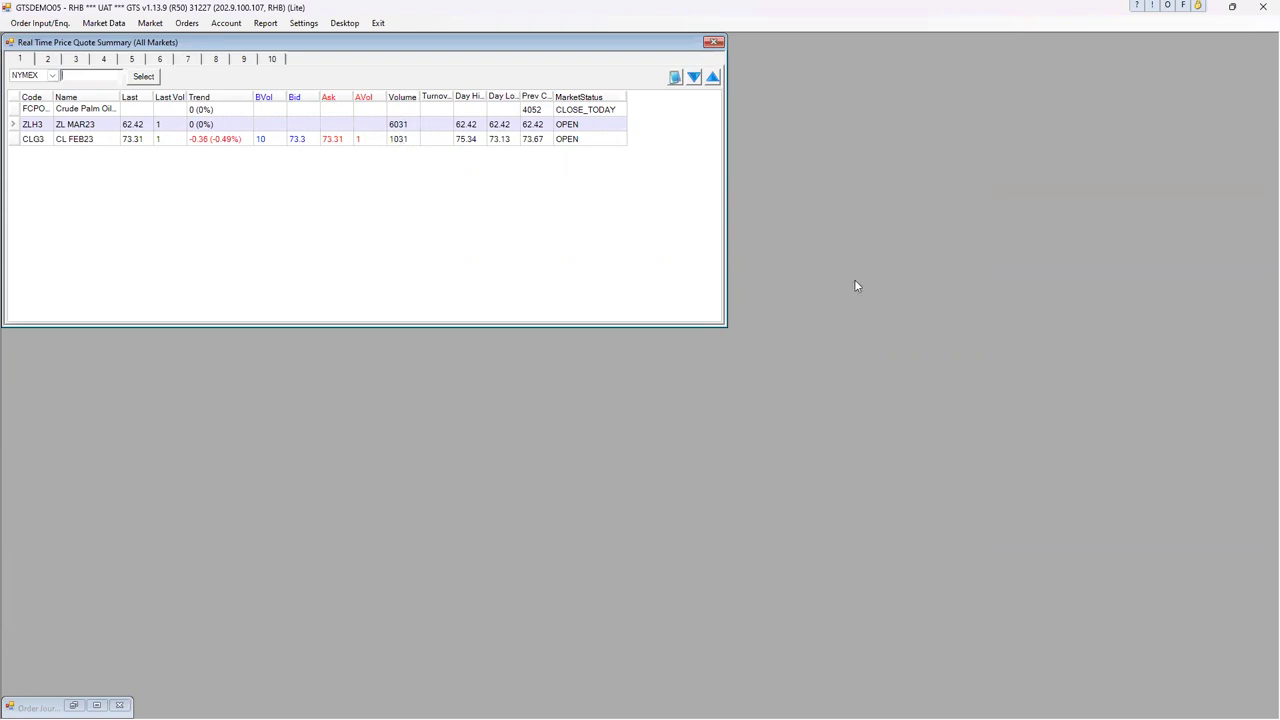
# Check the CLEG23 and ZLEH23 quotes in CQG Desktop, and return to the maximized GTS window.
pyautogui.click(1231, 8)
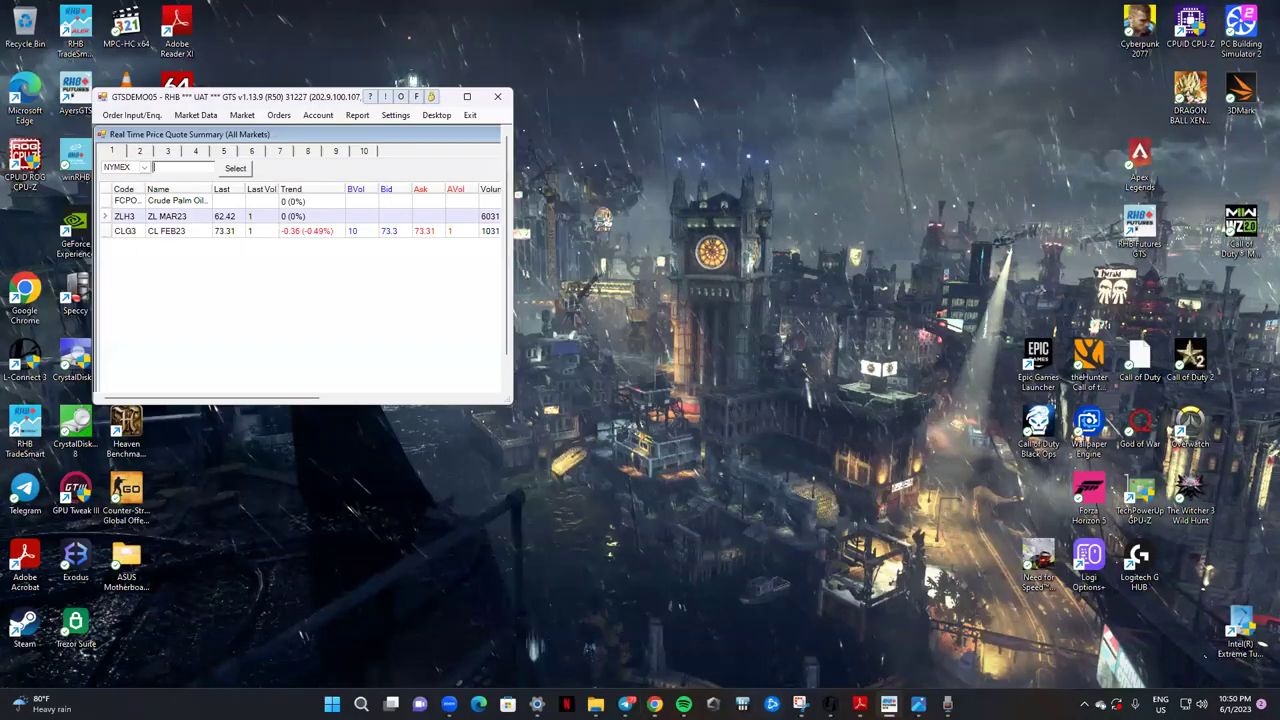
pyautogui.click(957, 643)
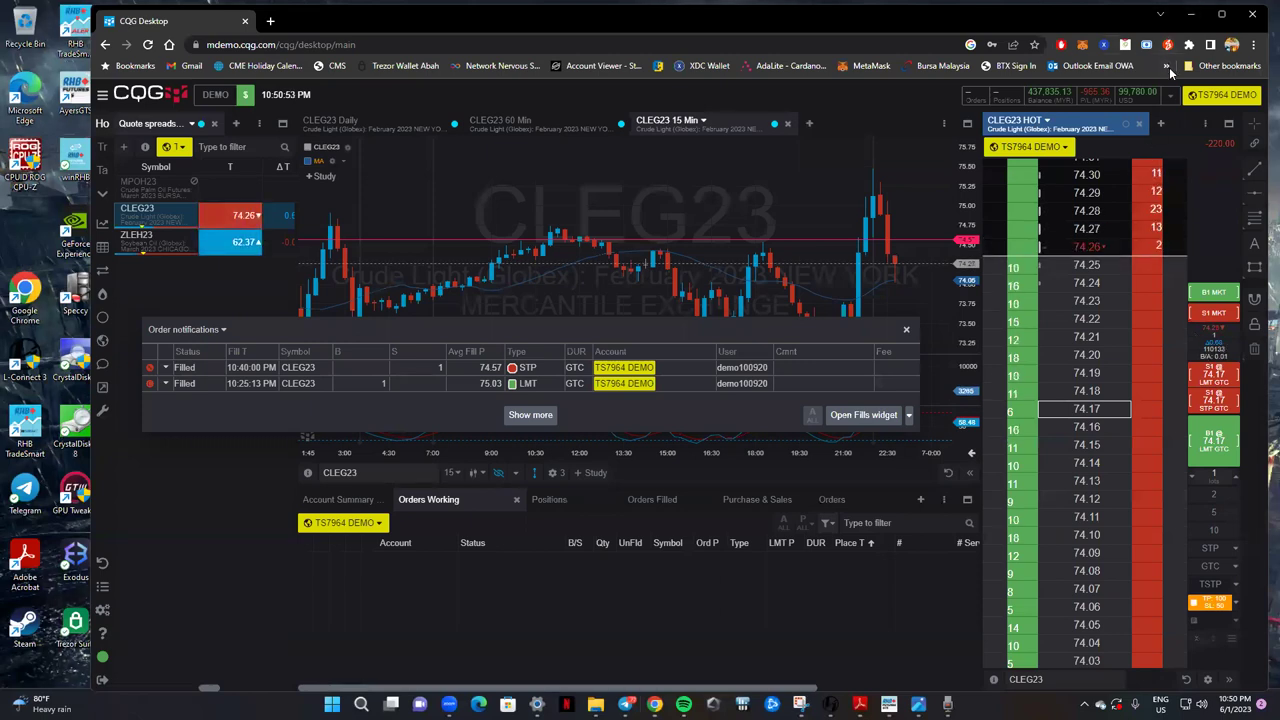
pyautogui.click(1193, 17)
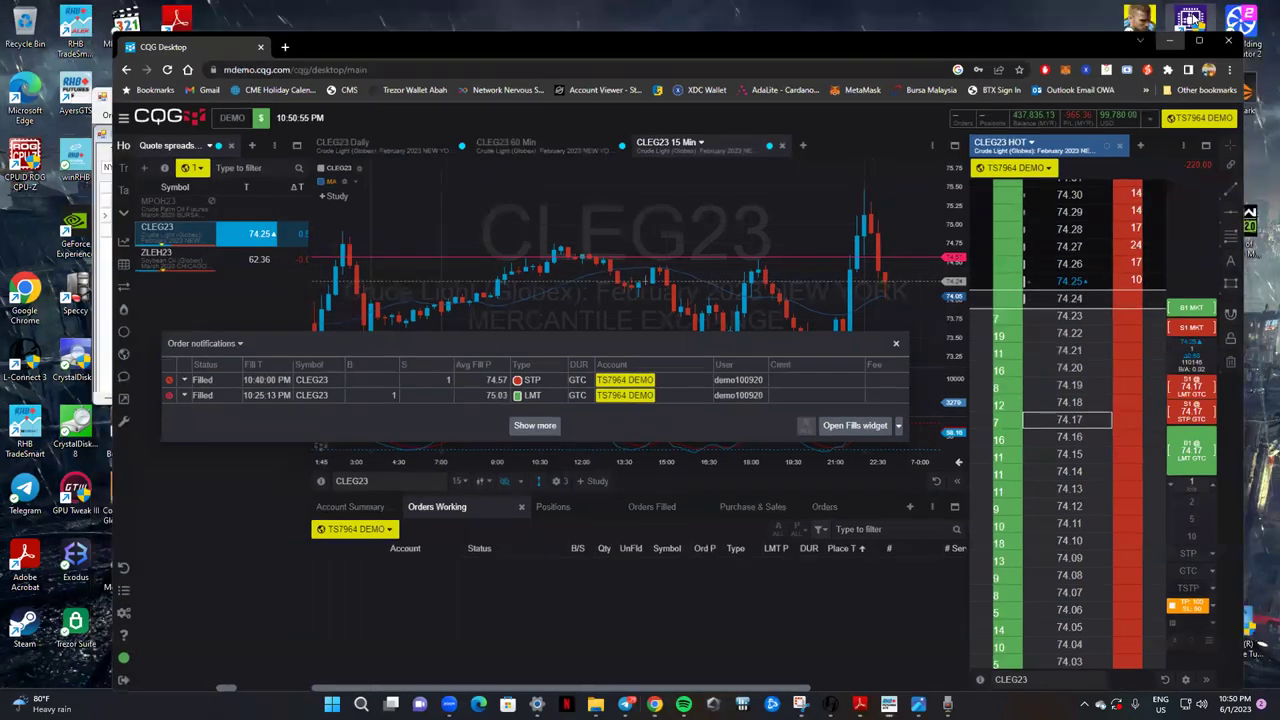
pyautogui.click(466, 98)
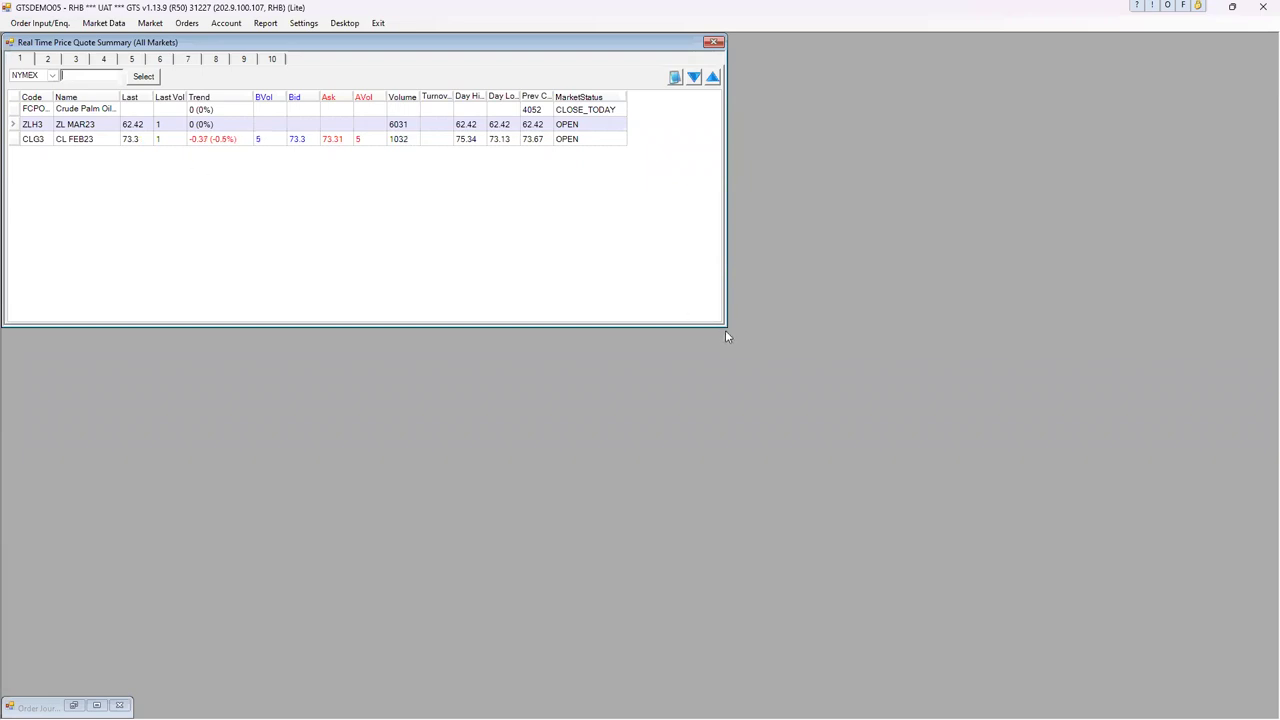
# Unlock the quote summary window, shrink it to just fit its contract rows and lock its position and size again.
pyautogui.click(303, 23)
pyautogui.click(390, 45)
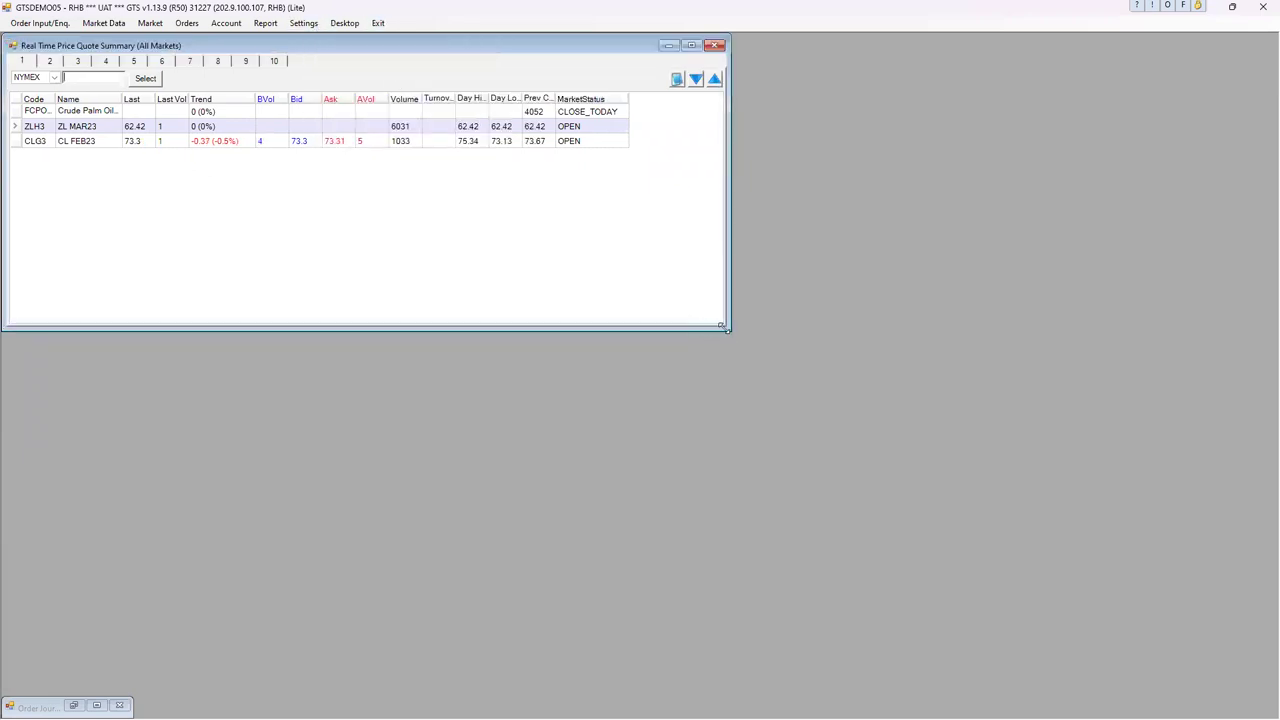
pyautogui.moveTo(727, 326); pyautogui.dragTo(705, 189)
pyautogui.rightClick(398, 52)
pyautogui.click(412, 54)
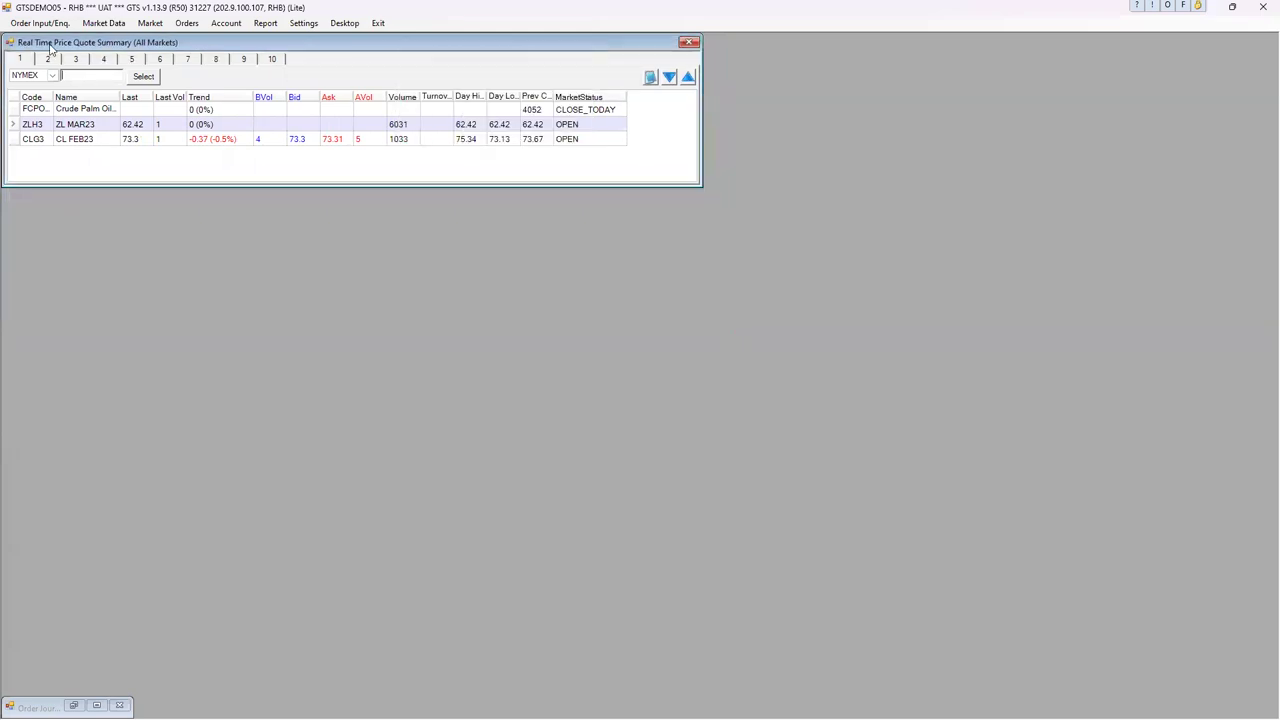
# Open an Enter Order window, place it beside the quote summary and lock its position and size.
pyautogui.click(183, 22)
pyautogui.click(200, 49)
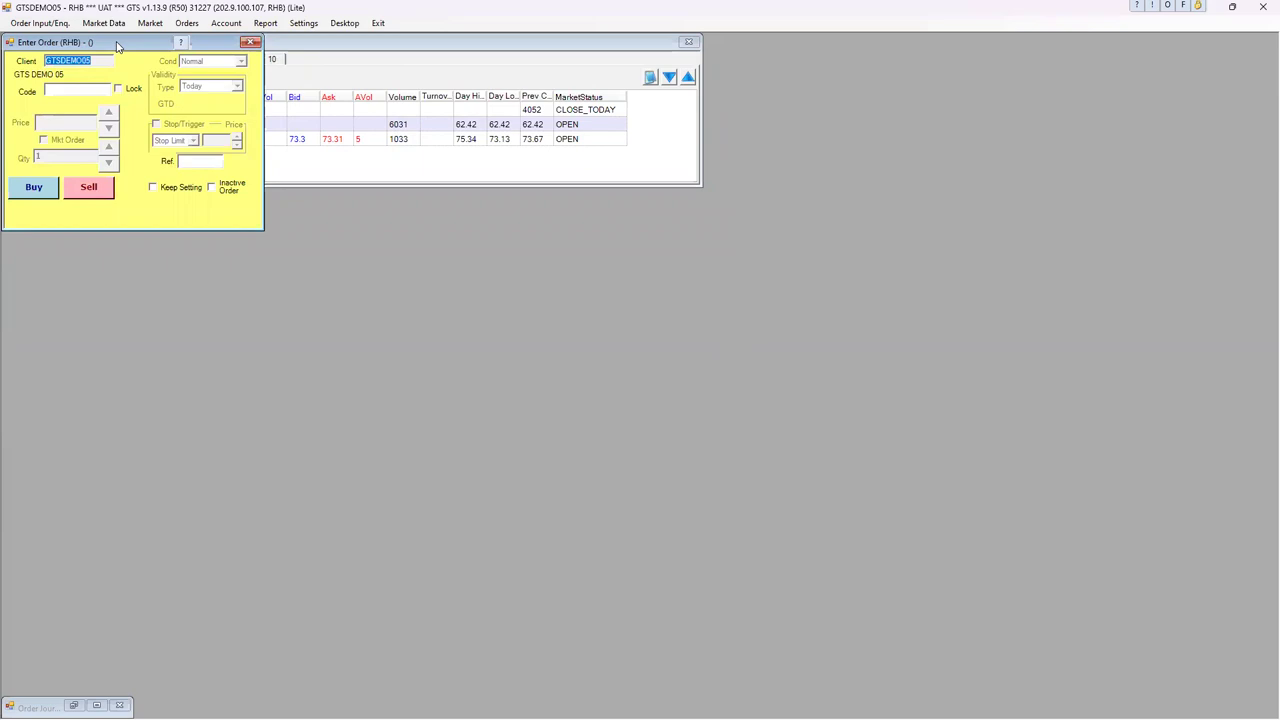
pyautogui.moveTo(116, 44); pyautogui.dragTo(820, 46)
pyautogui.rightClick(820, 48)
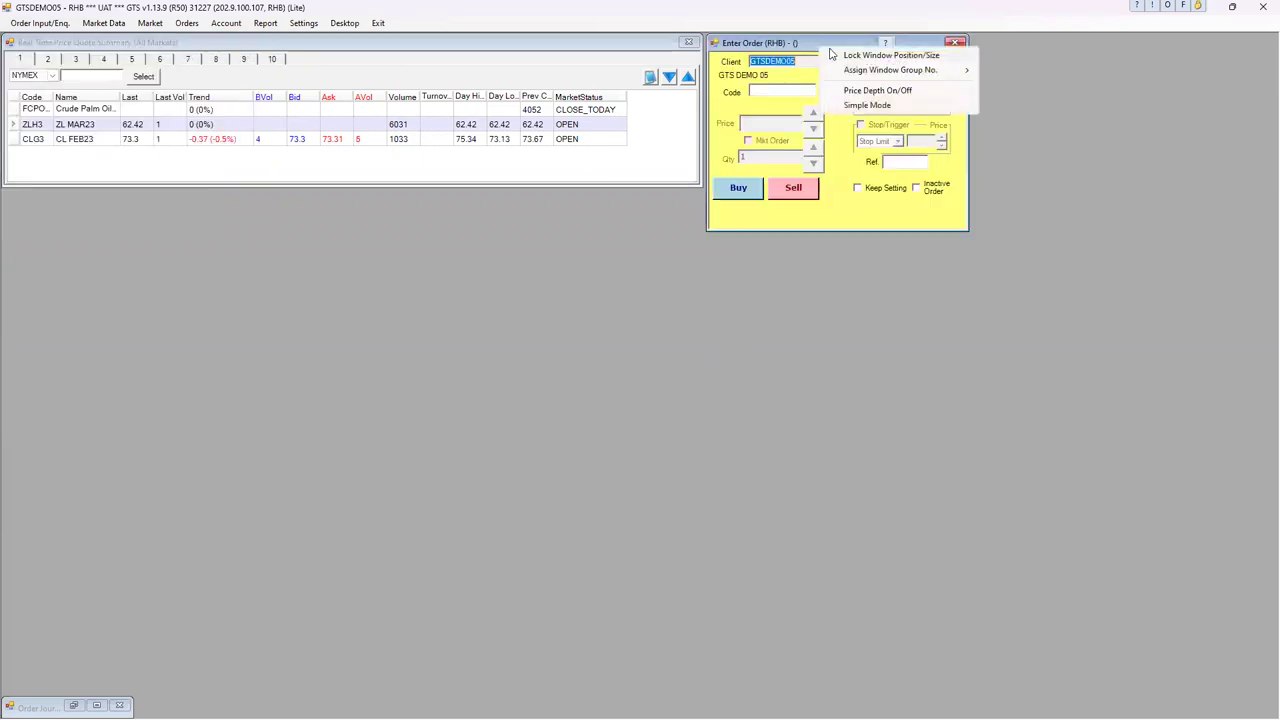
pyautogui.click(832, 54)
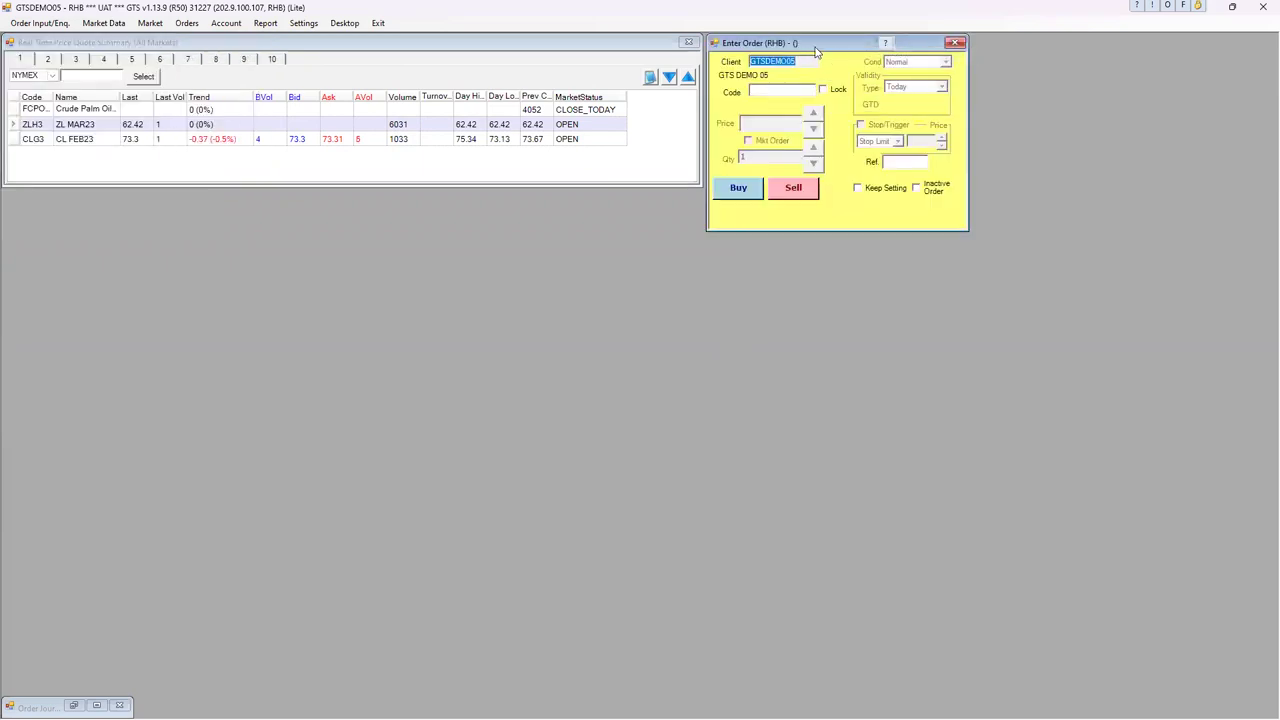
# Unlock the Enter Order window and move it over the quote summary.
pyautogui.rightClick(800, 42)
pyautogui.click(811, 49)
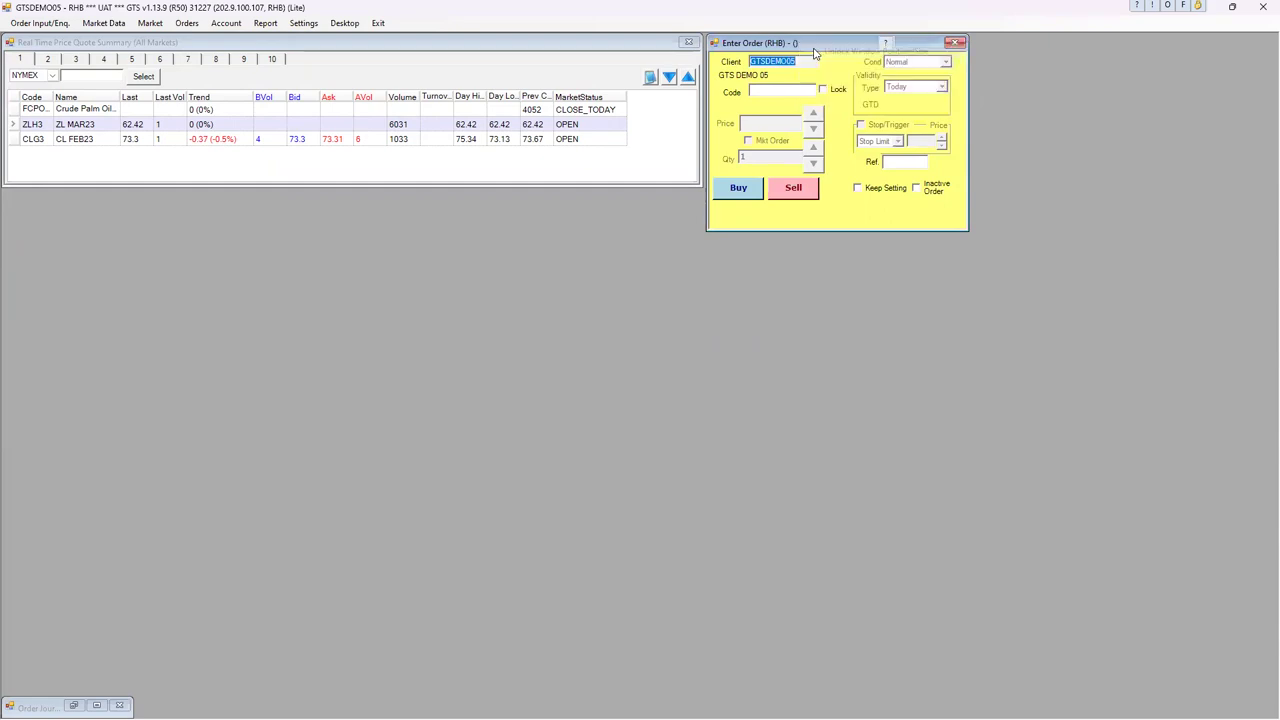
pyautogui.moveTo(811, 49); pyautogui.dragTo(561, 84)
# Bring the Real Time Price Quote Summary window to the front, unlock it and enlarge it.
pyautogui.click(545, 47)
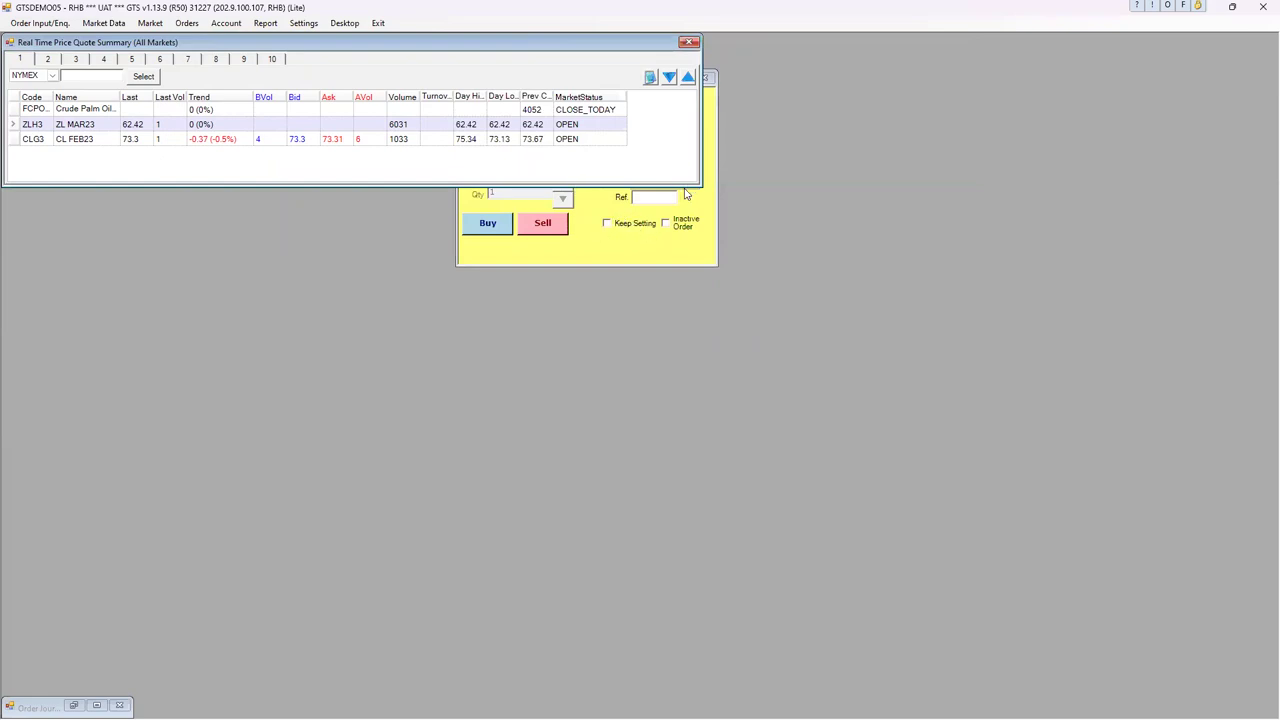
pyautogui.rightClick(604, 50)
pyautogui.click(640, 52)
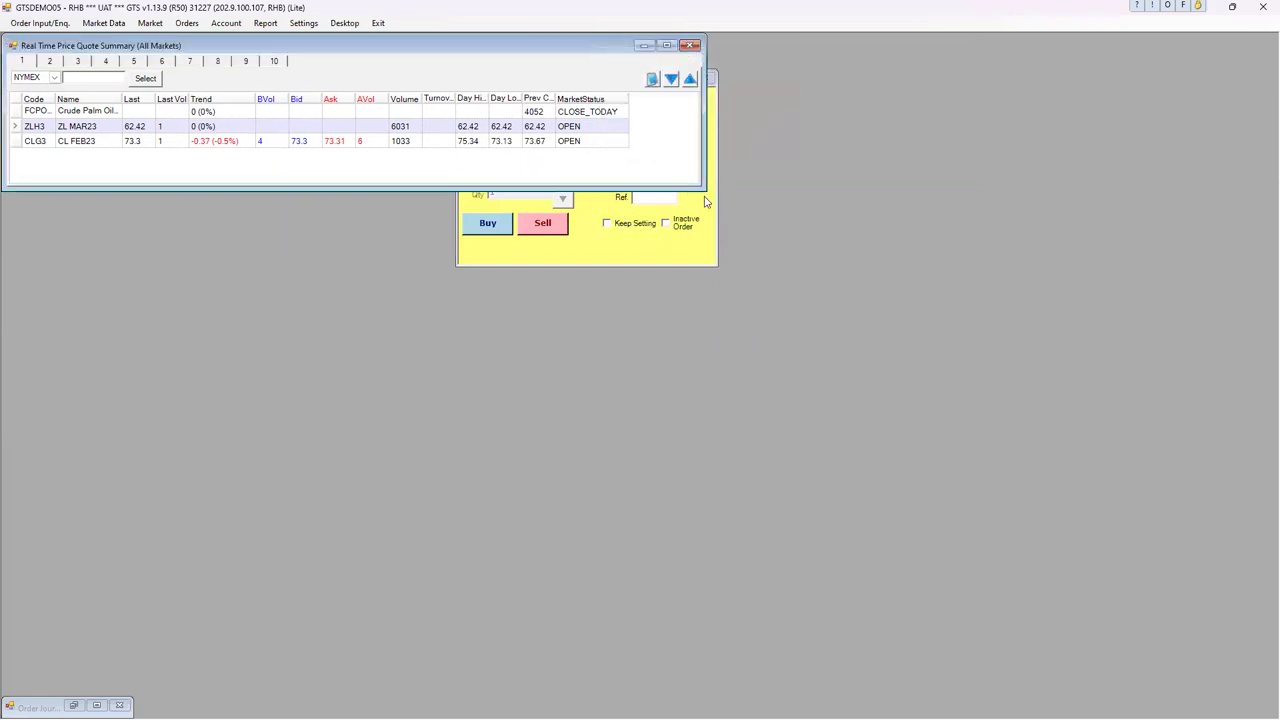
pyautogui.click(186, 23)
pyautogui.click(207, 54)
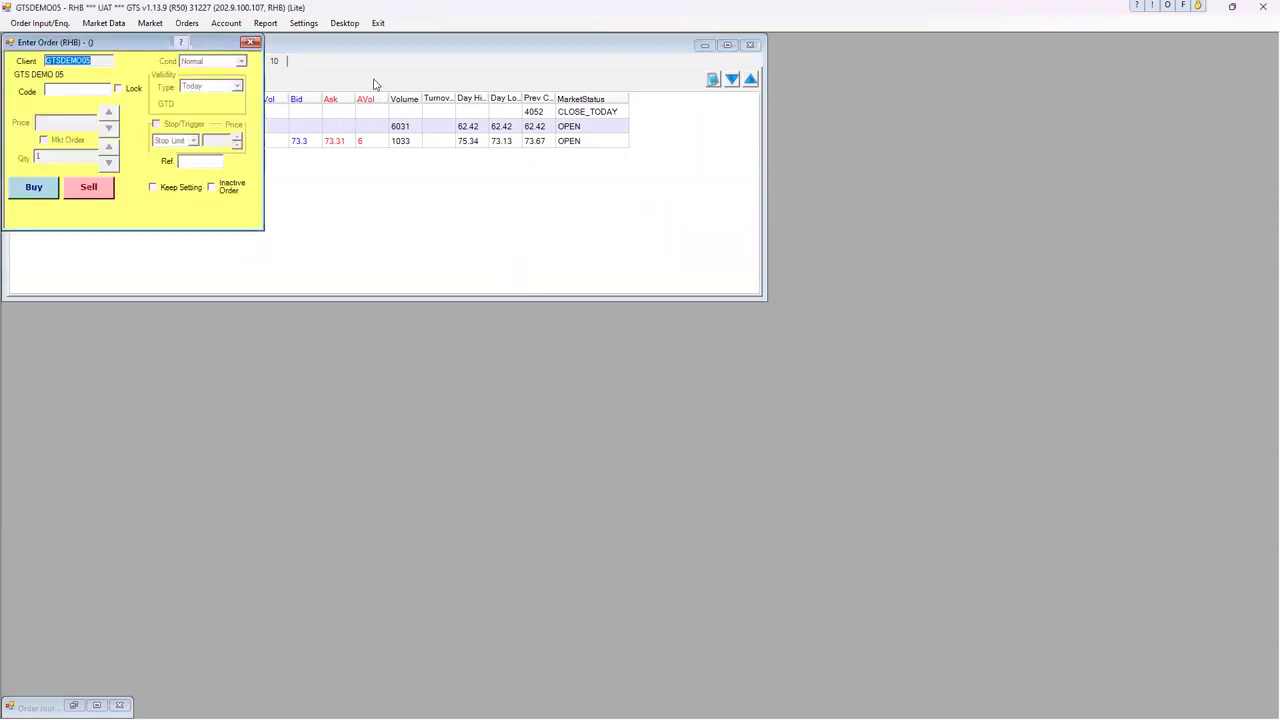
pyautogui.click(403, 48)
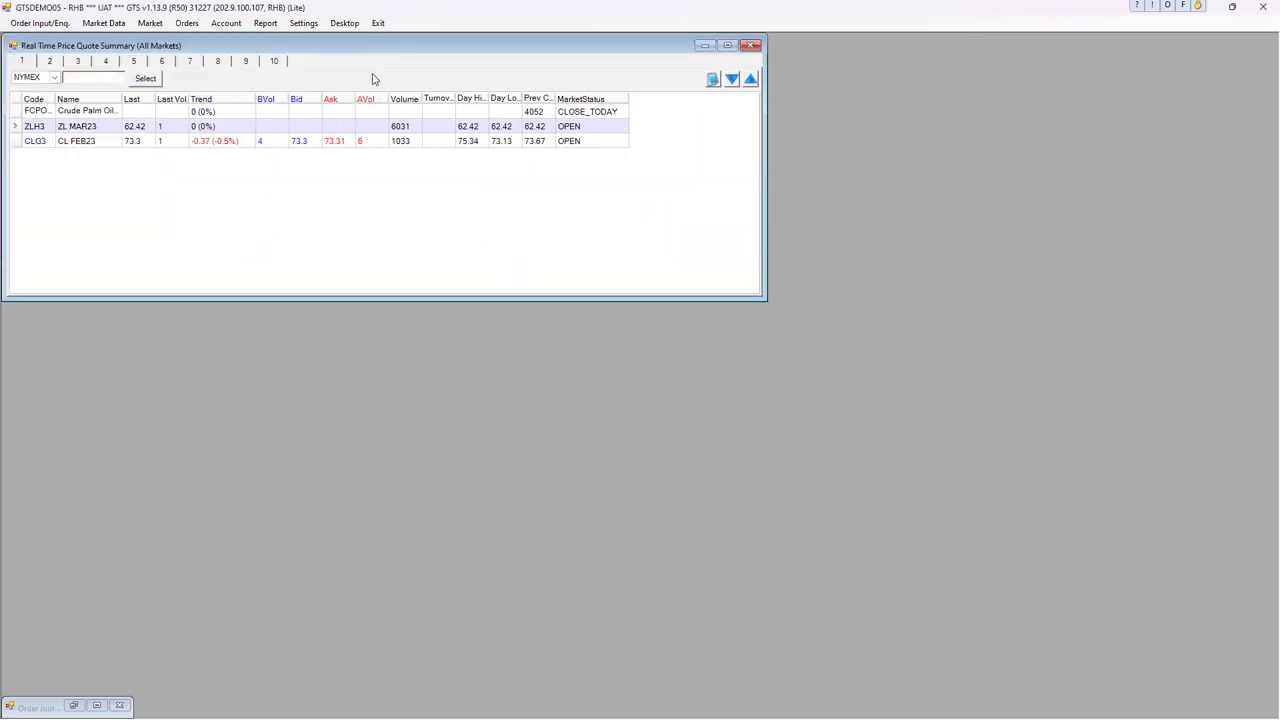
pyautogui.moveTo(339, 54); pyautogui.dragTo(379, 317)
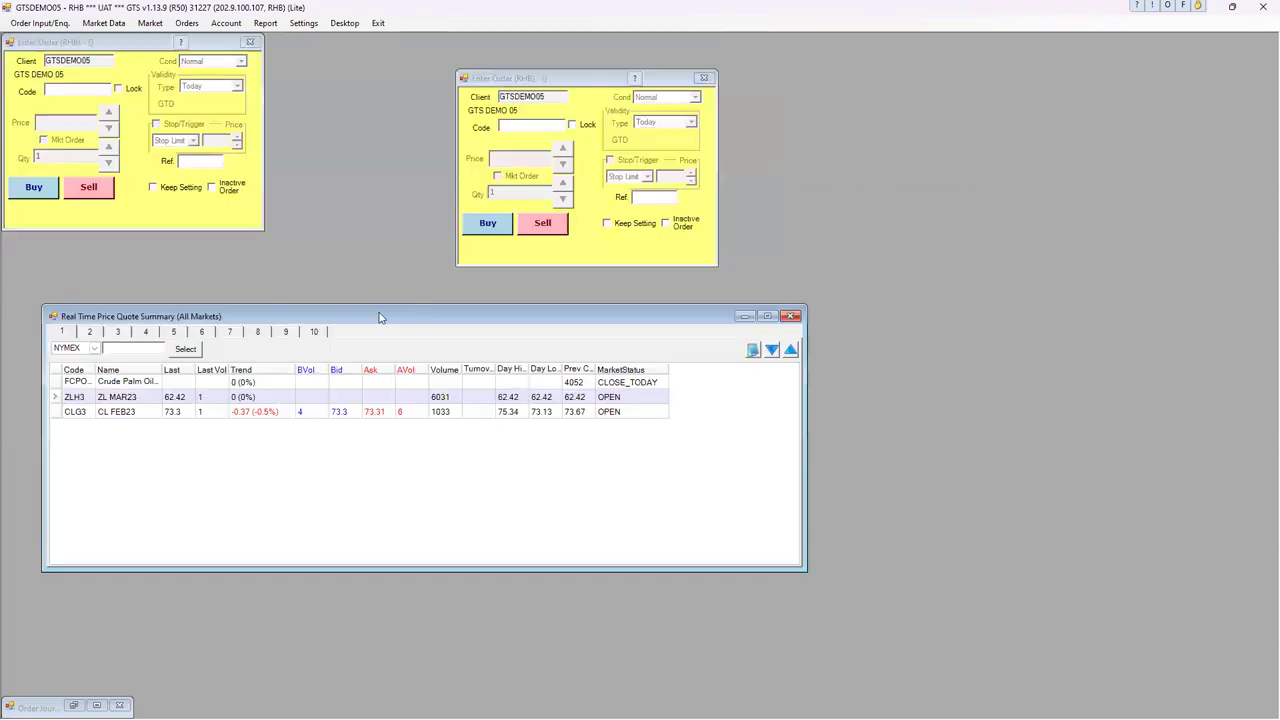
pyautogui.click(250, 42)
# Move the Enter Order window aside and lock the quote summary in the upper-left corner of the workspace.
pyautogui.moveTo(572, 78); pyautogui.dragTo(833, 61)
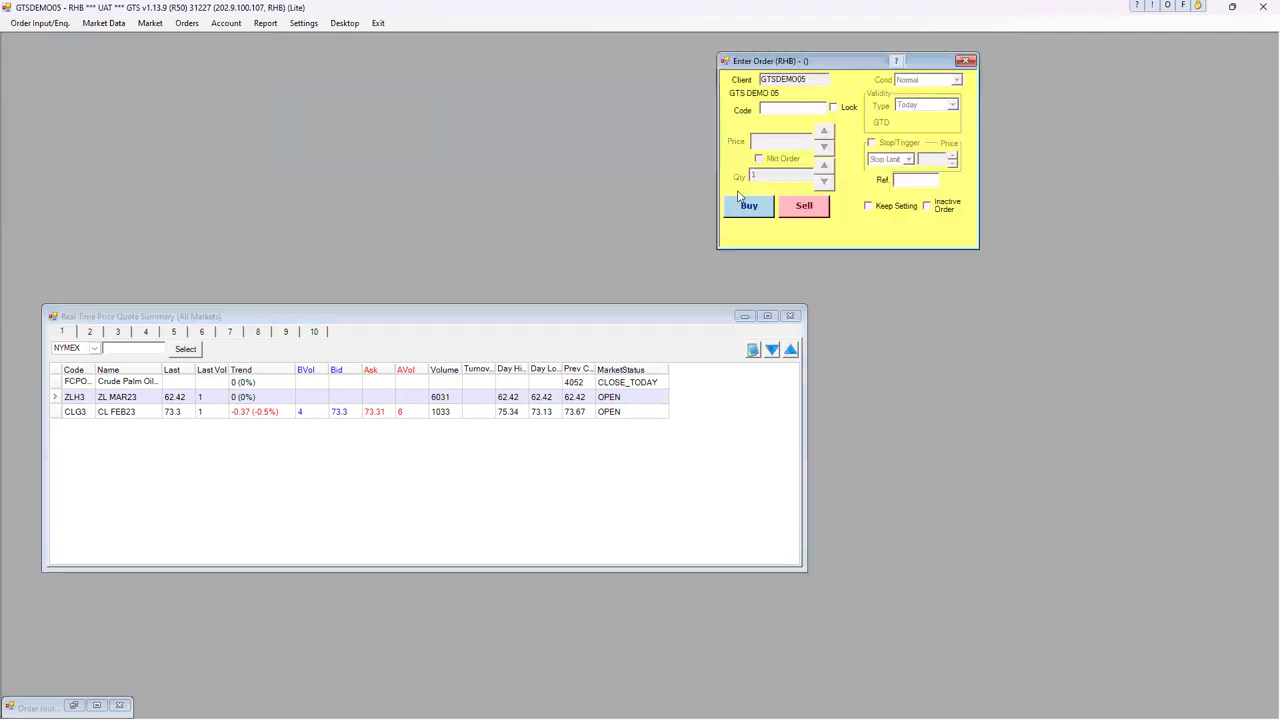
pyautogui.click(624, 322)
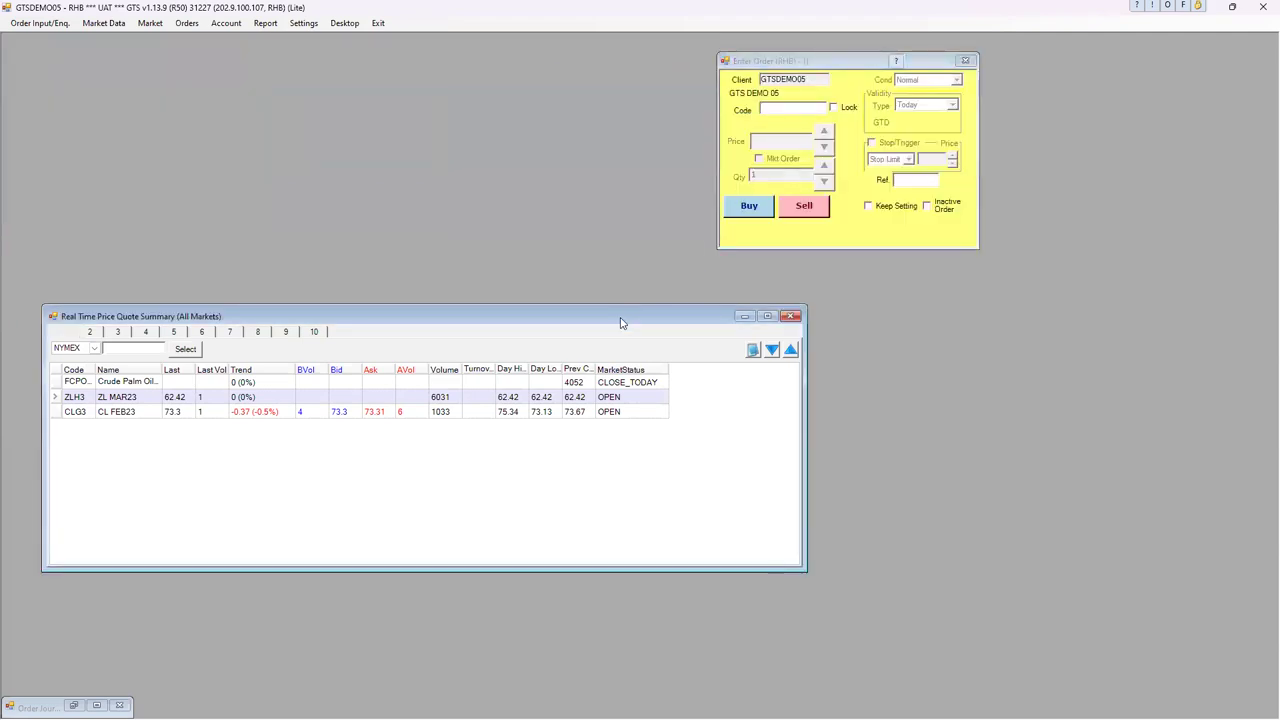
pyautogui.moveTo(620, 322); pyautogui.dragTo(577, 60)
pyautogui.rightClick(578, 47)
pyautogui.click(592, 52)
# Place the Enter Order window directly beside the enlarged quote summary and lock its position and size.
pyautogui.click(797, 62)
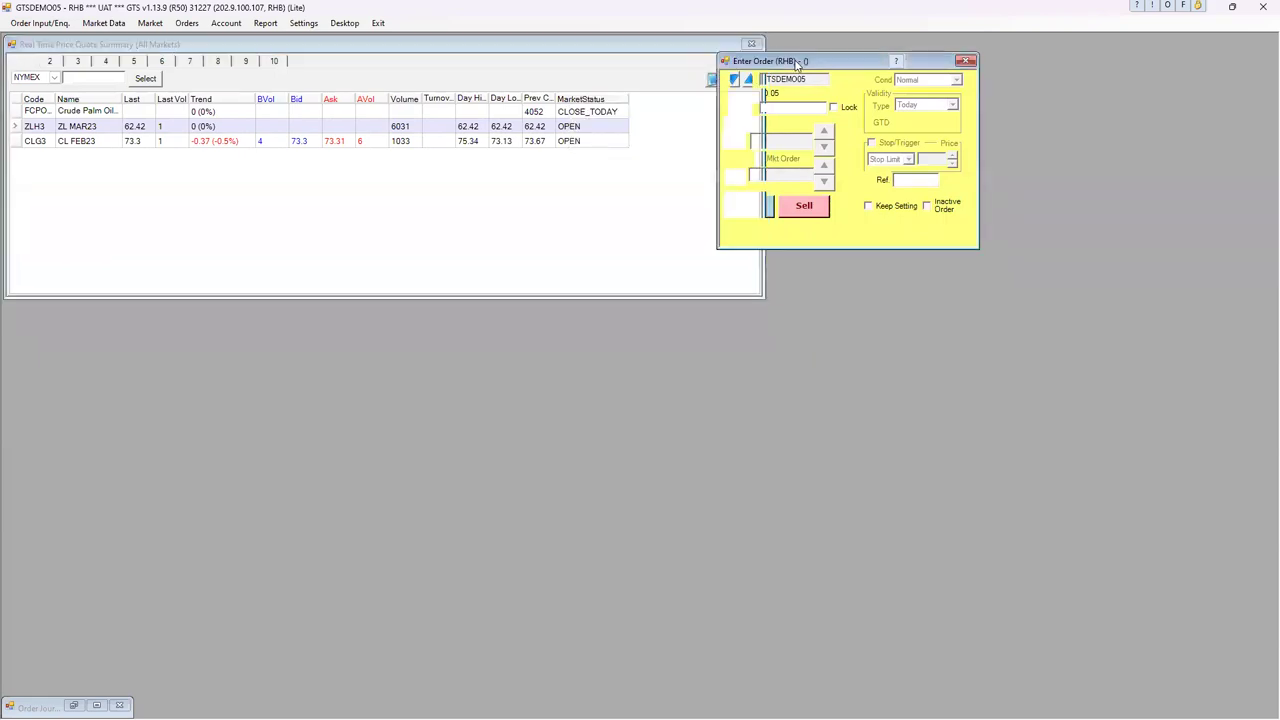
pyautogui.moveTo(797, 62); pyautogui.dragTo(851, 48)
pyautogui.rightClick(851, 48)
pyautogui.click(872, 52)
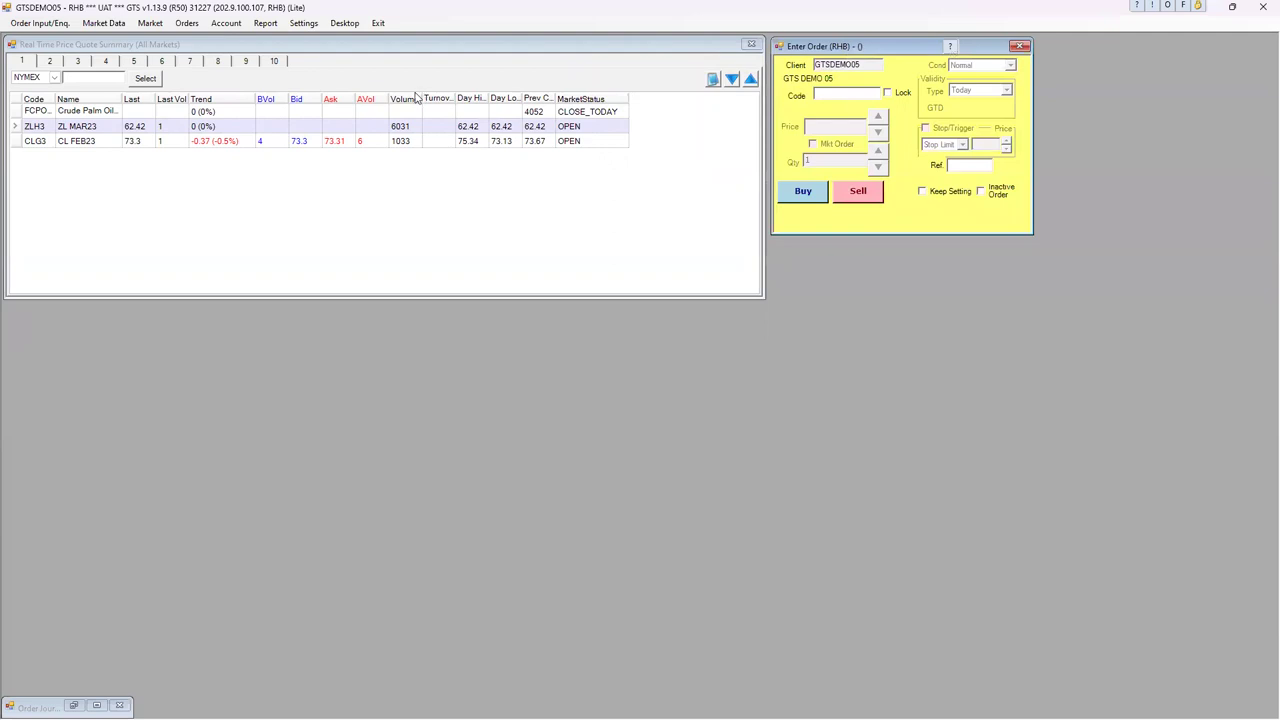
# Open the Account Info window.
pyautogui.click(218, 27)
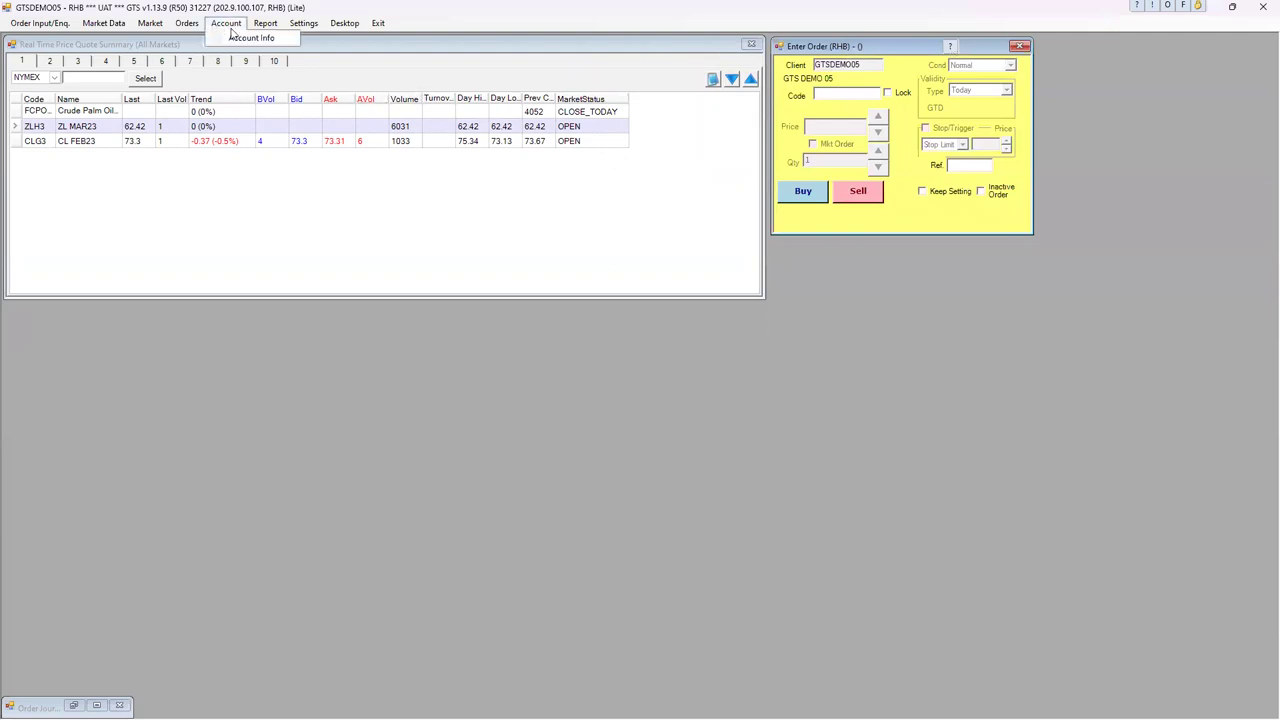
pyautogui.click(240, 38)
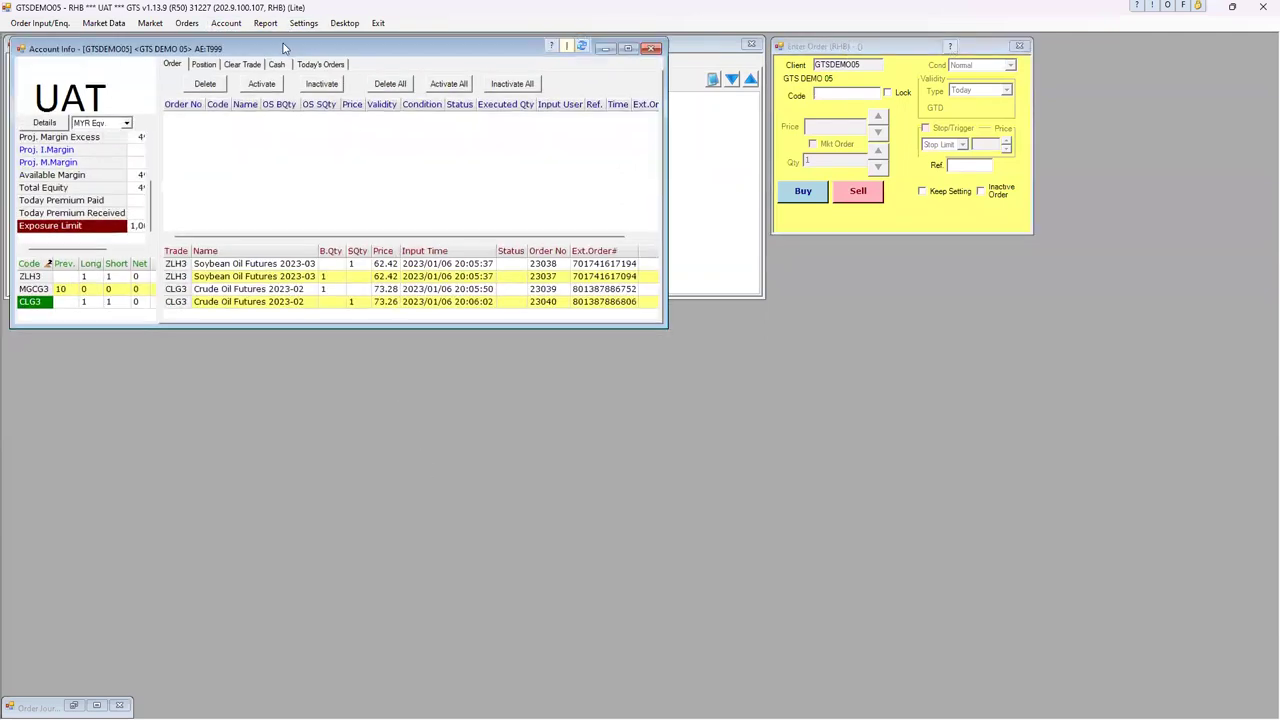
# Place the Account Info window directly below the quote summary, enlarge it to match, and resize its margin and position panes.
pyautogui.moveTo(283, 48); pyautogui.dragTo(278, 313)
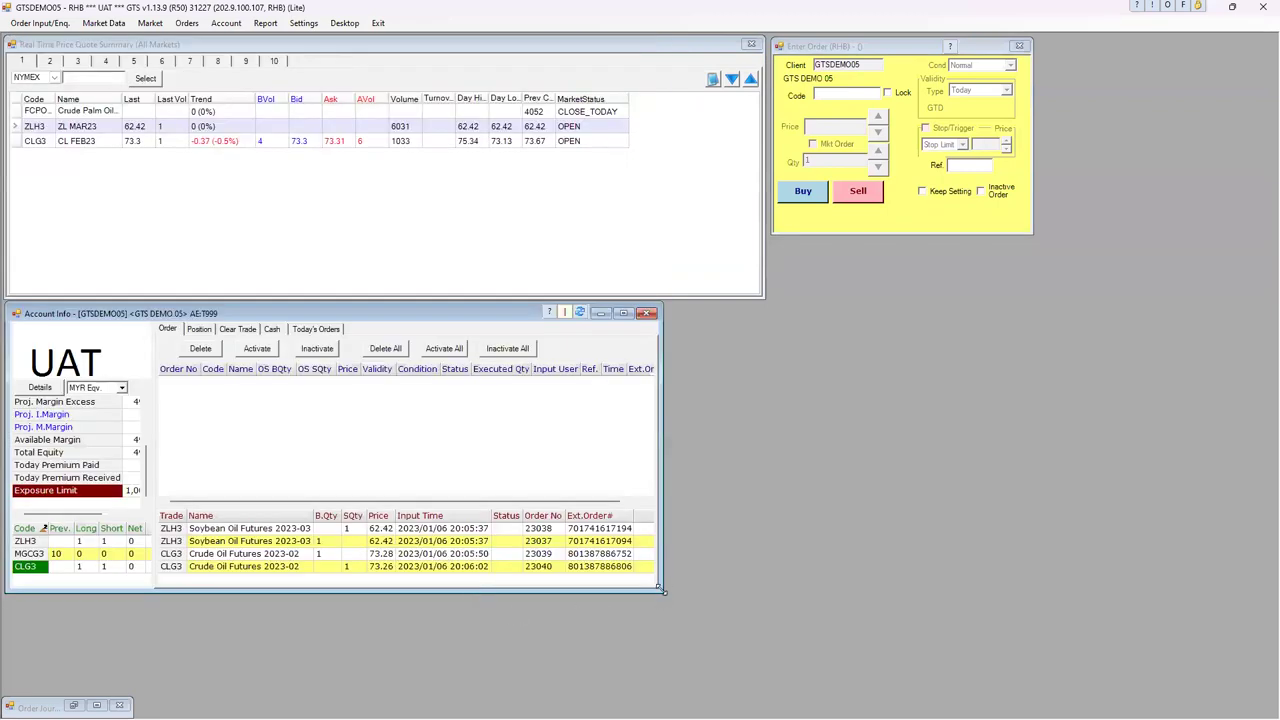
pyautogui.moveTo(664, 594); pyautogui.dragTo(770, 688)
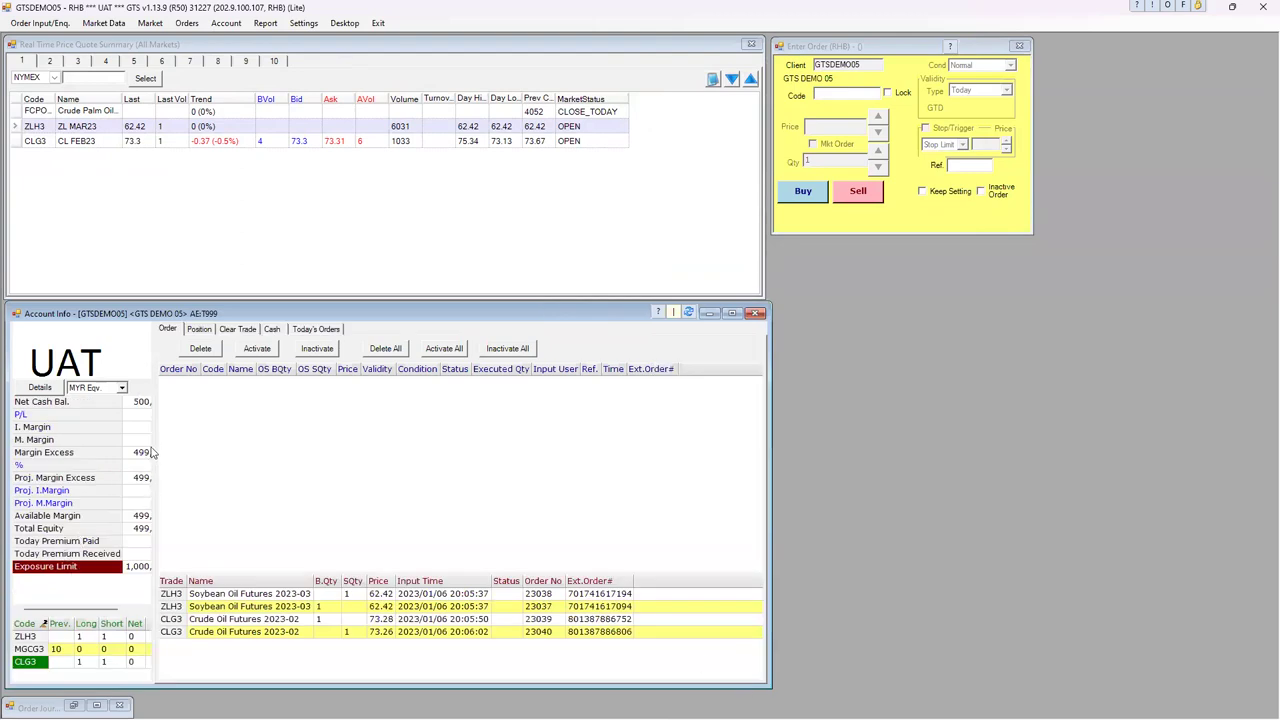
pyautogui.moveTo(151, 440); pyautogui.dragTo(201, 441)
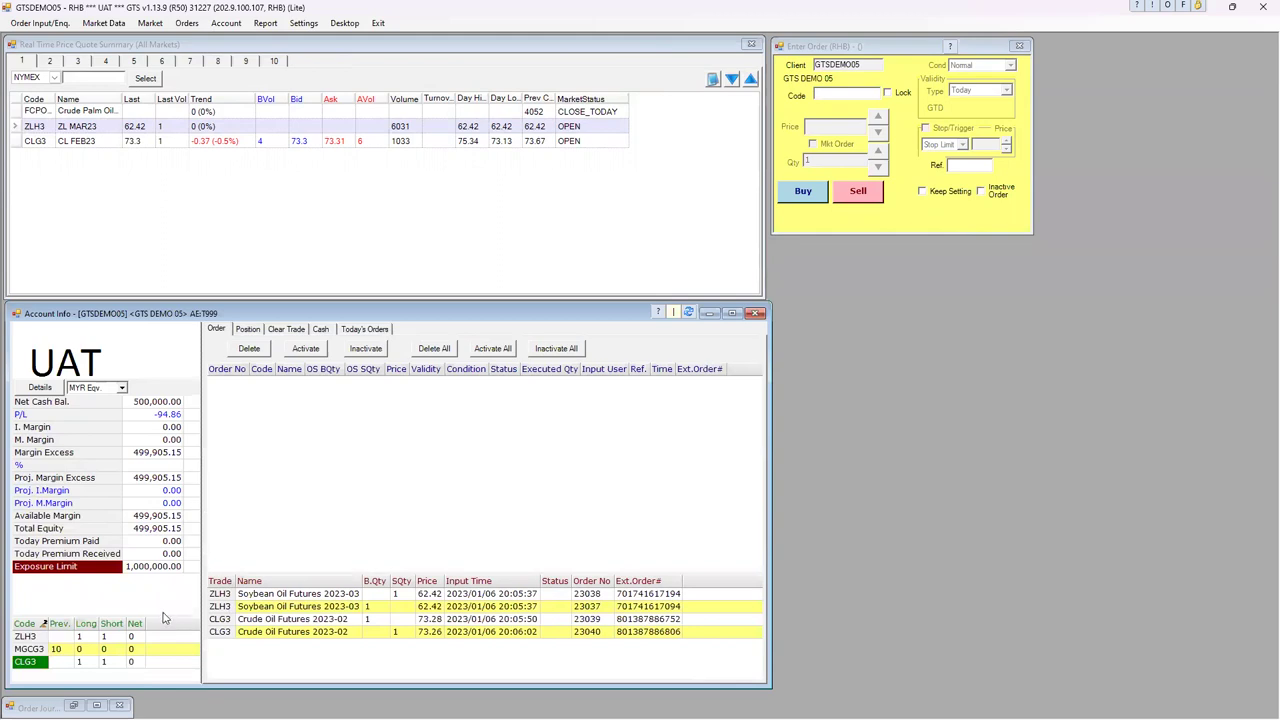
pyautogui.moveTo(158, 614); pyautogui.dragTo(174, 588)
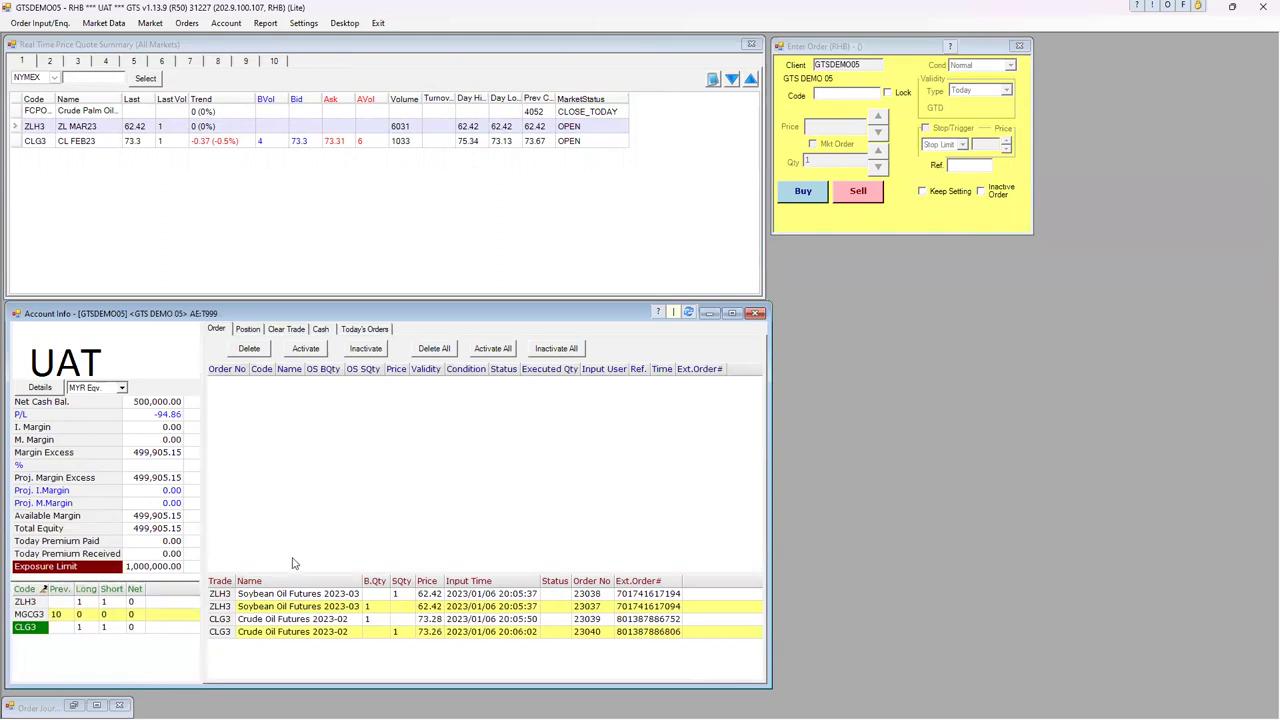
# Review the account's positions and today's orders, ending on the working orders view.
pyautogui.click(247, 331)
pyautogui.click(363, 330)
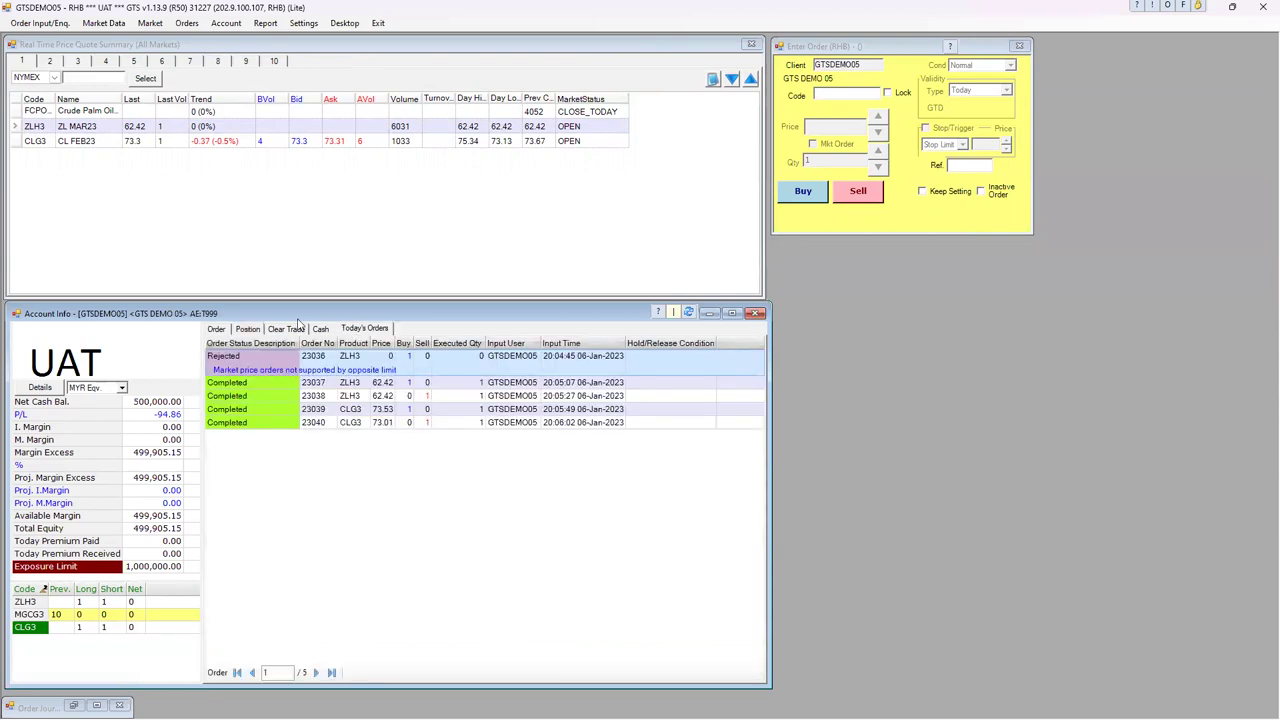
pyautogui.click(222, 332)
pyautogui.click(246, 332)
pyautogui.click(217, 332)
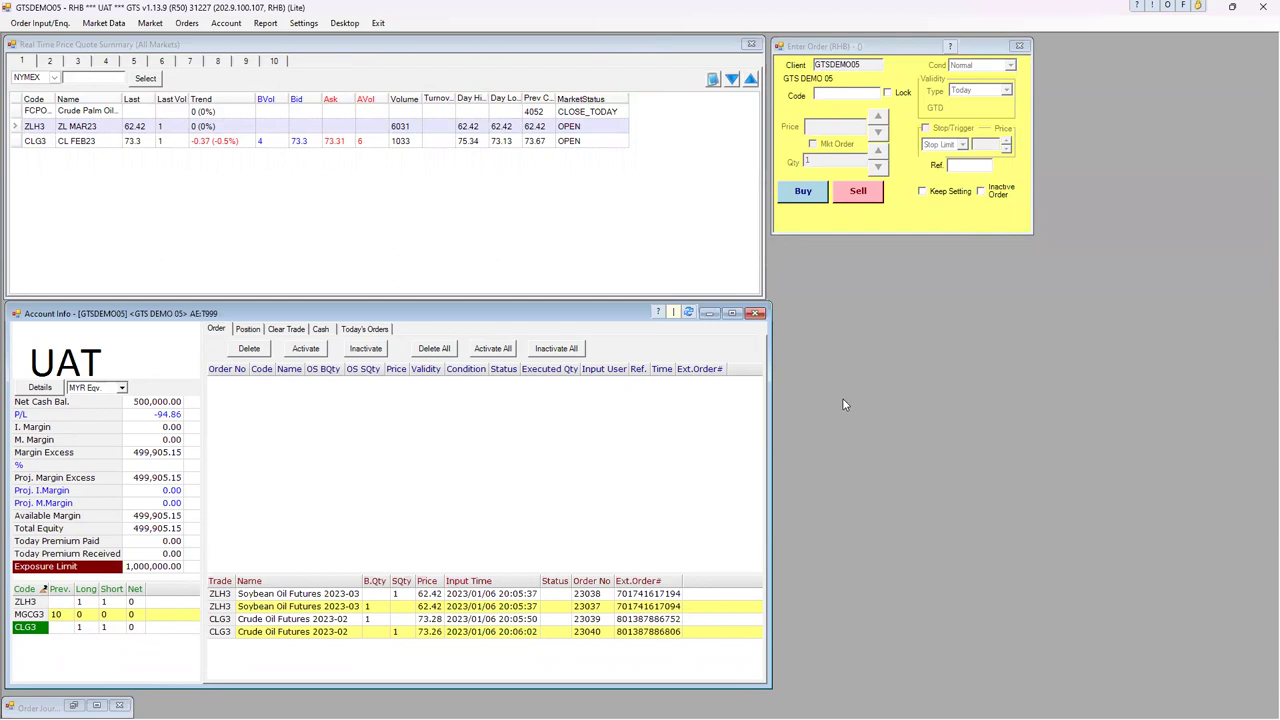
# Try to show the DZHI technical chart for ZLH3 and for CLG3 from the quote summary.
pyautogui.rightClick(137, 126)
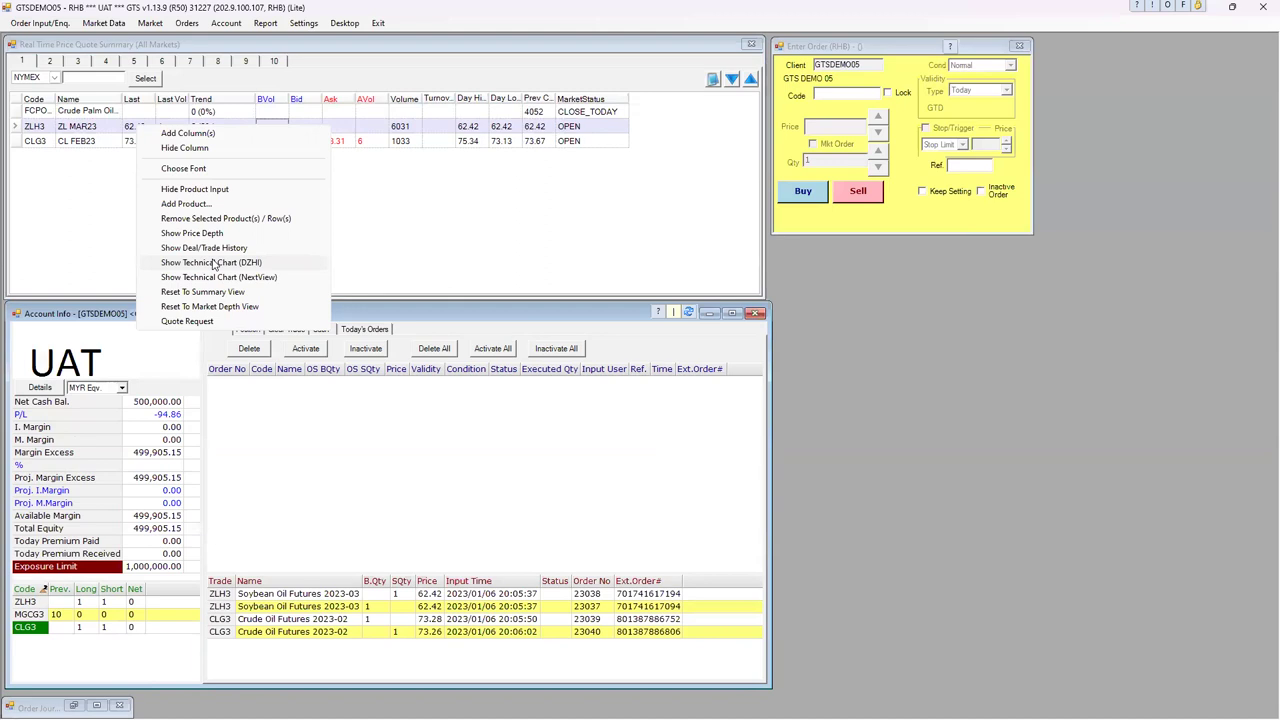
pyautogui.click(212, 263)
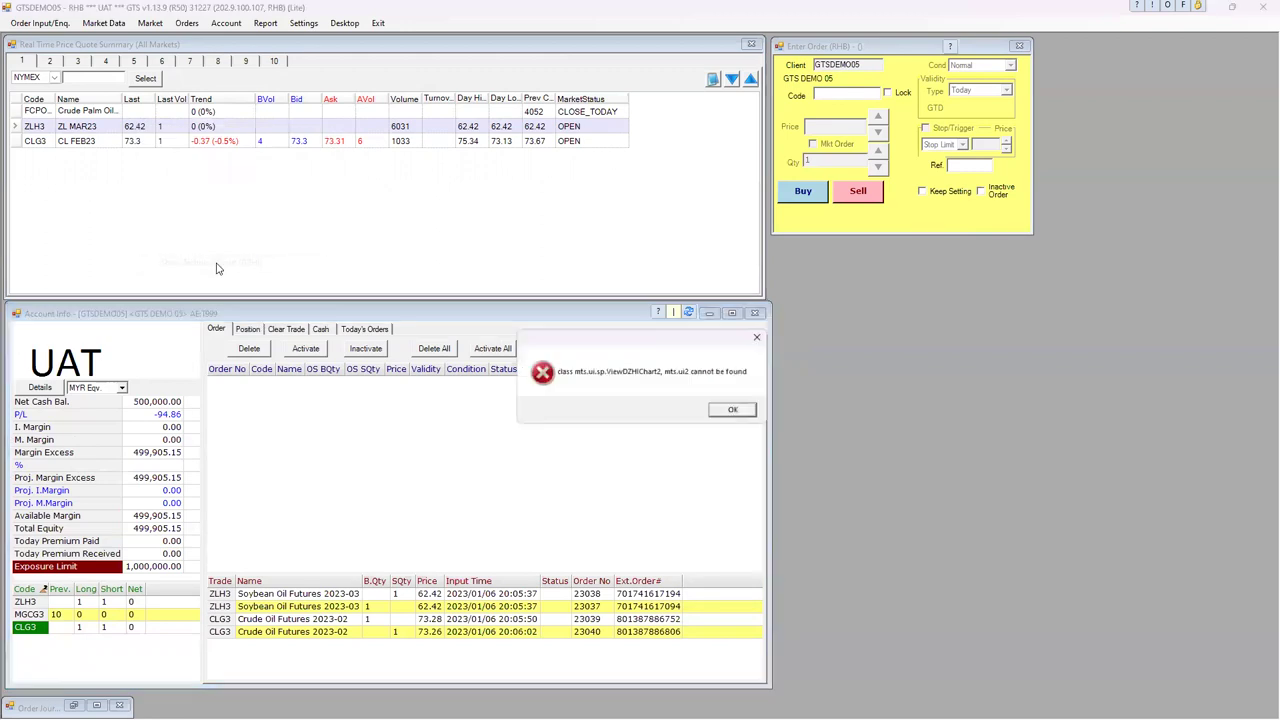
pyautogui.click(733, 410)
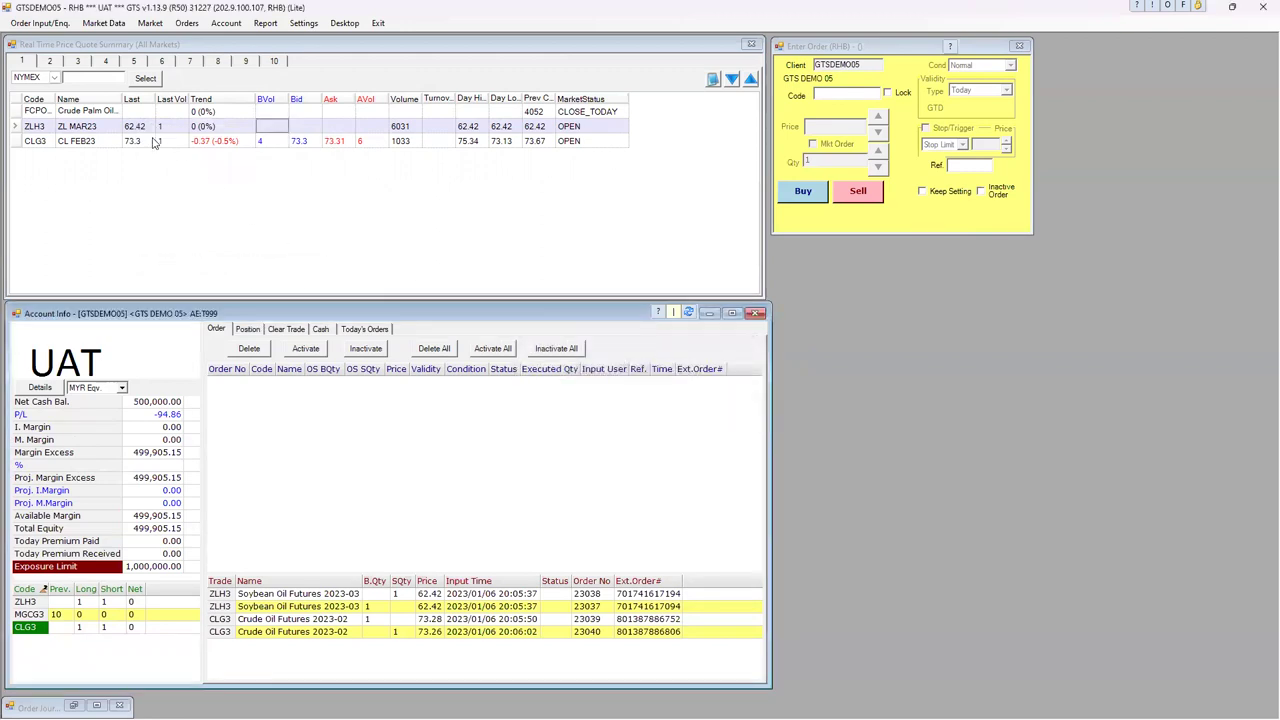
pyautogui.click(155, 142)
pyautogui.rightClick(155, 142)
pyautogui.click(211, 277)
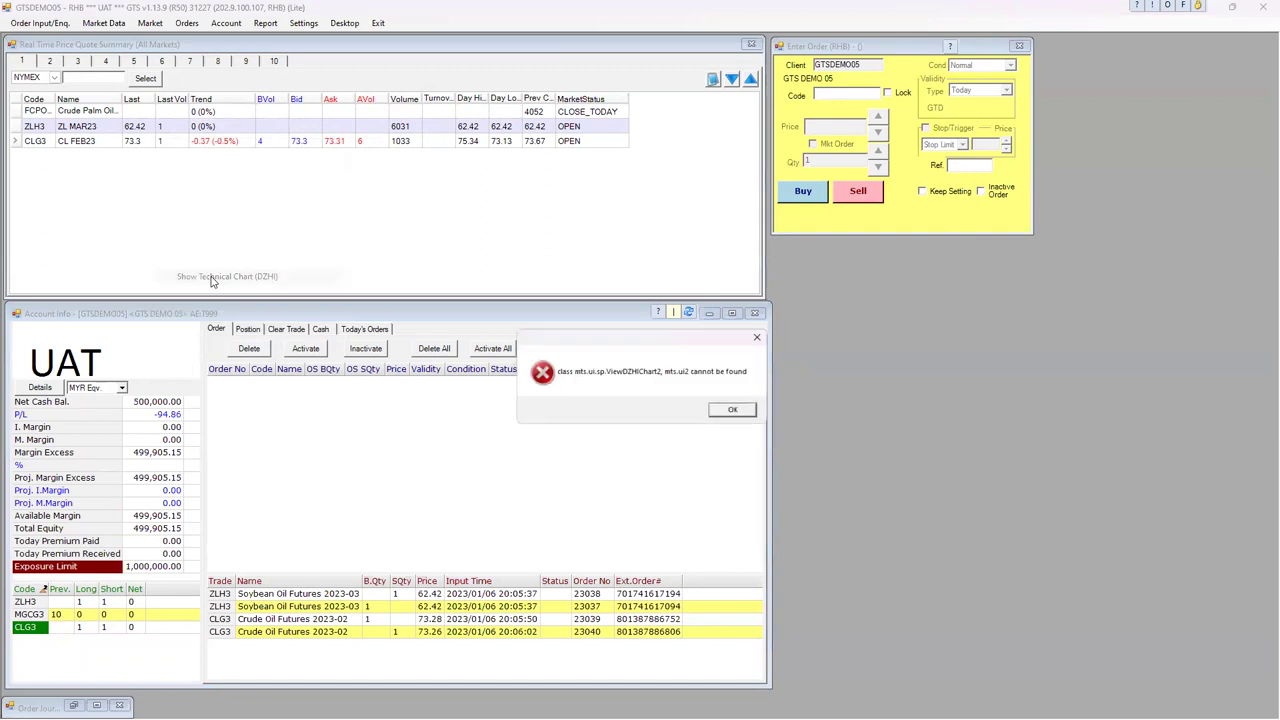
pyautogui.click(733, 410)
# Open the NextView technical chart for CLG3, move it away from the corner and enlarge it.
pyautogui.rightClick(148, 145)
pyautogui.click(209, 298)
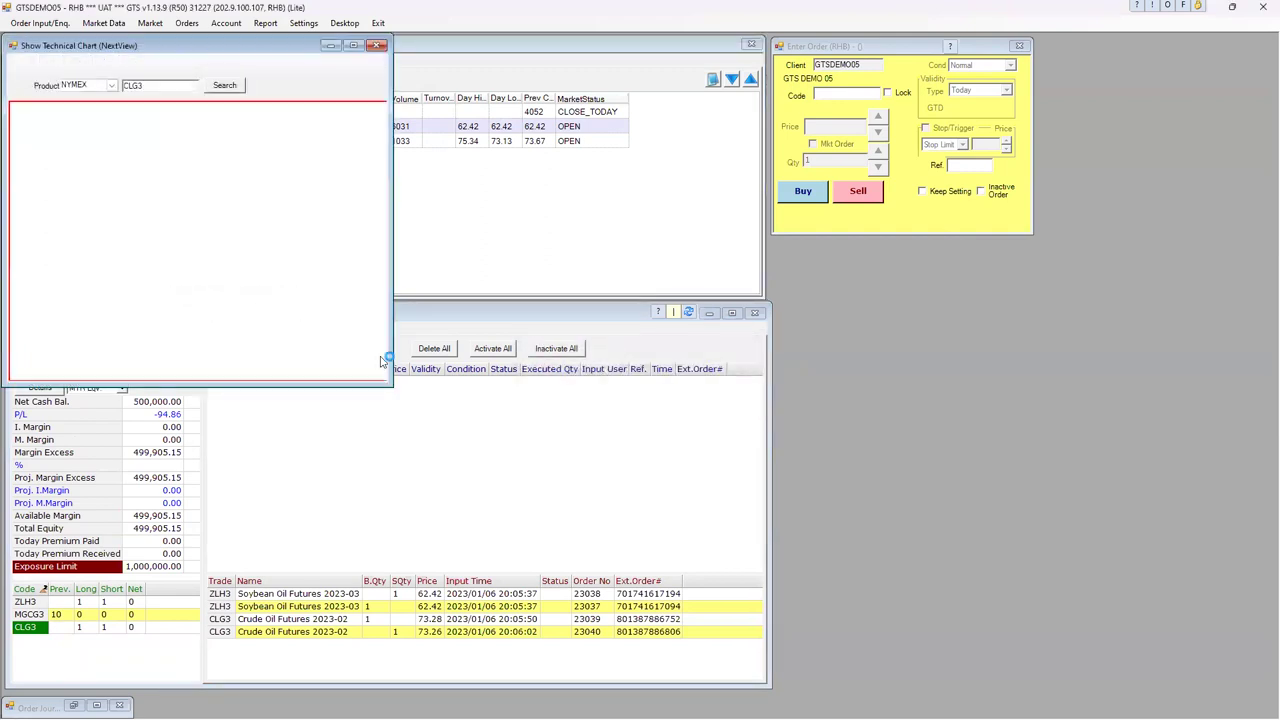
pyautogui.moveTo(234, 52); pyautogui.dragTo(289, 156)
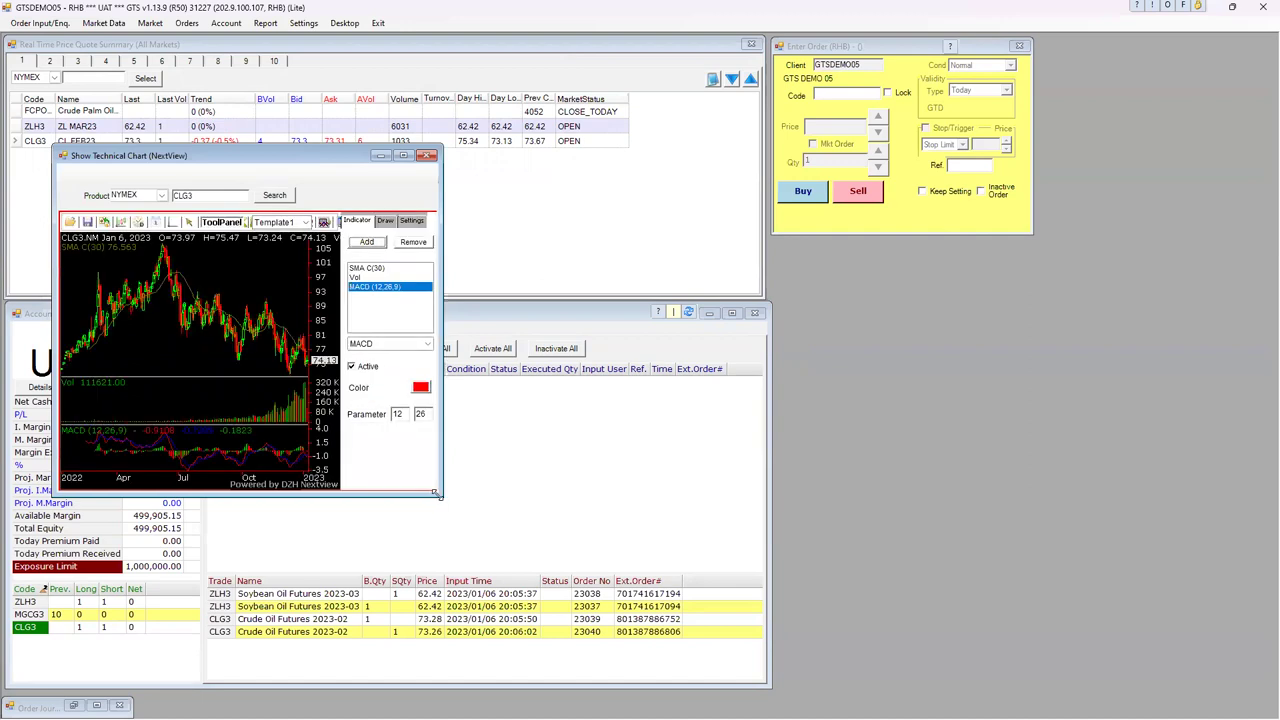
pyautogui.moveTo(436, 492); pyautogui.dragTo(820, 680)
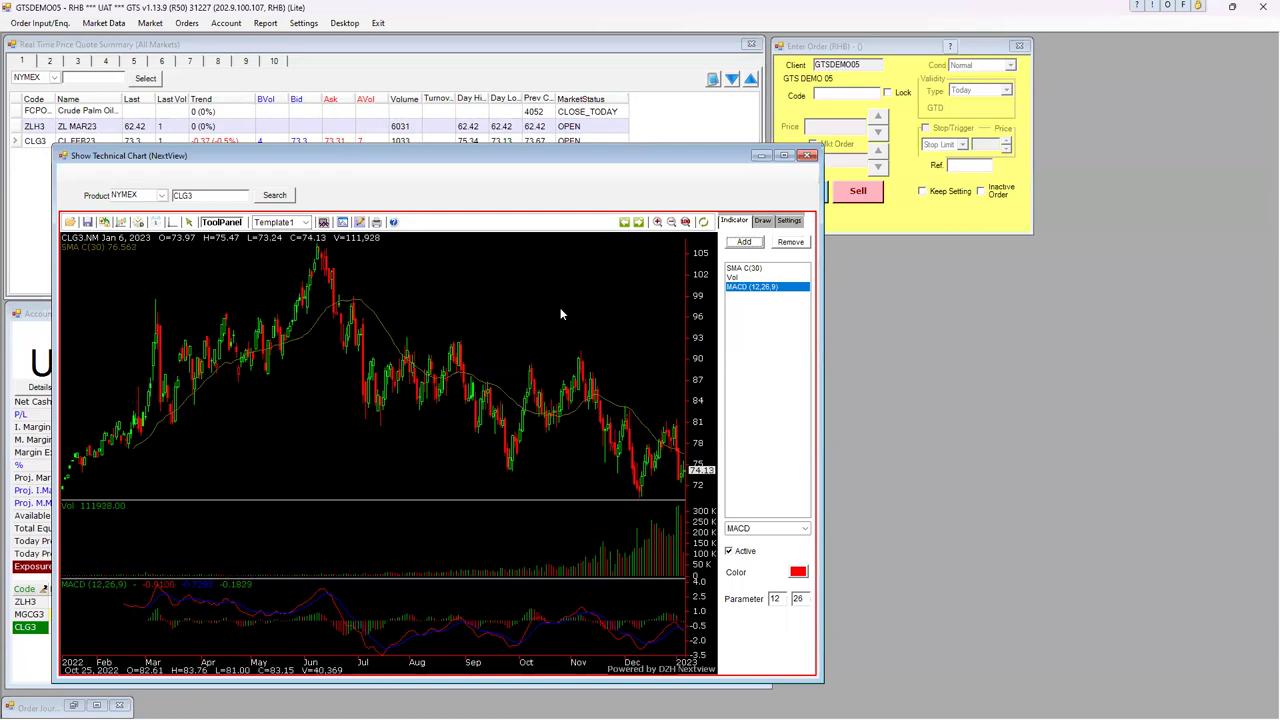
# Examine the recent price movement on the CLG3 chart, reposition the chart window and close it.
pyautogui.moveTo(513, 355); pyautogui.dragTo(679, 505)
pyautogui.moveTo(598, 445); pyautogui.dragTo(686, 500)
pyautogui.moveTo(602, 444); pyautogui.dragTo(569, 435)
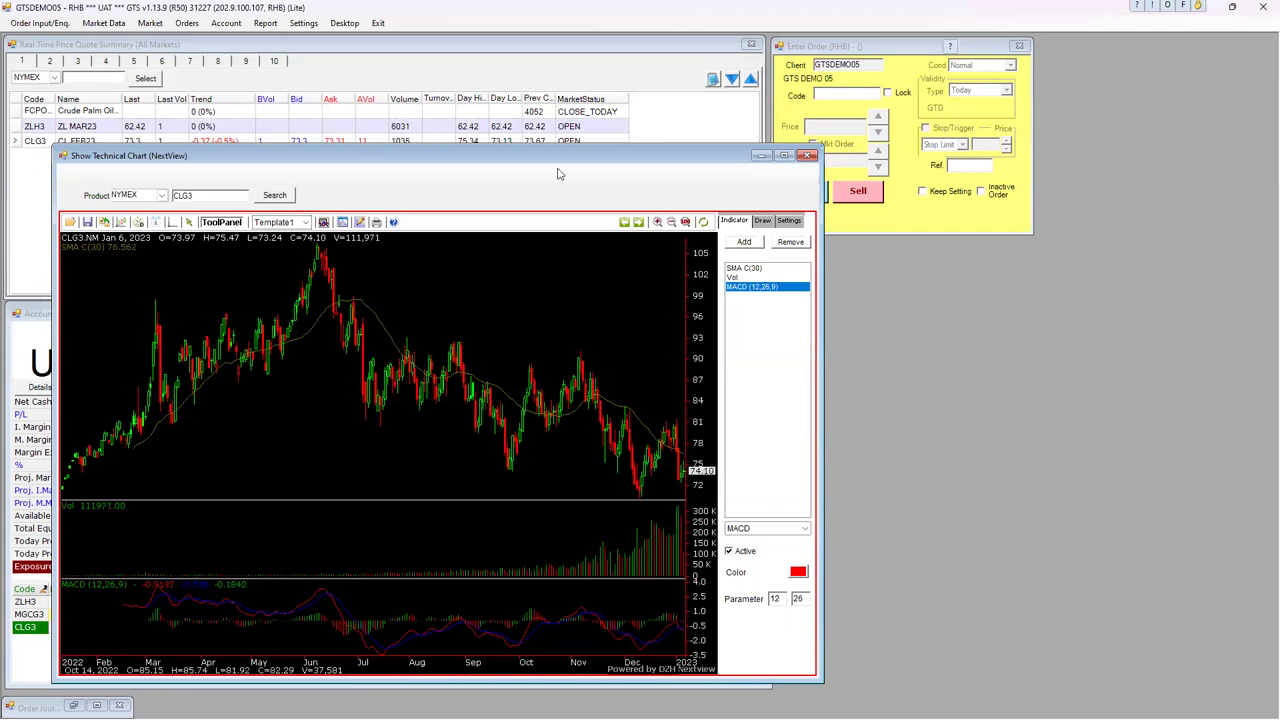
pyautogui.moveTo(557, 163); pyautogui.dragTo(638, 129)
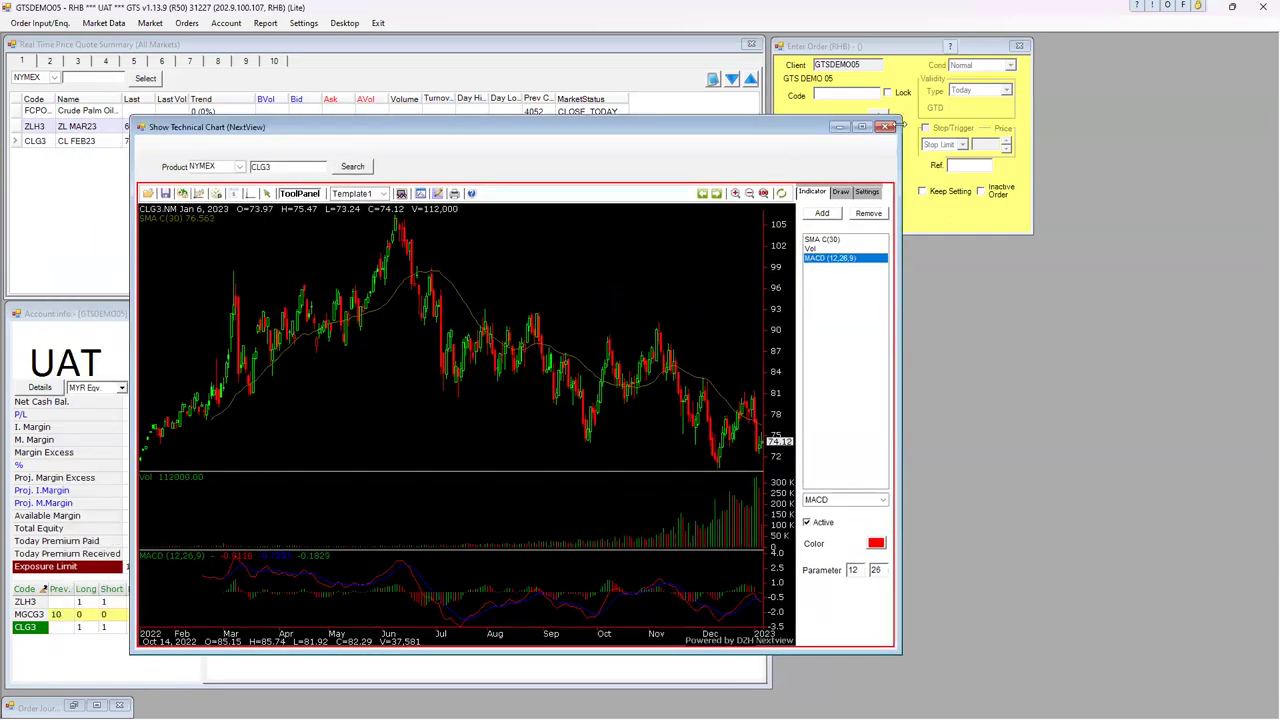
pyautogui.click(887, 127)
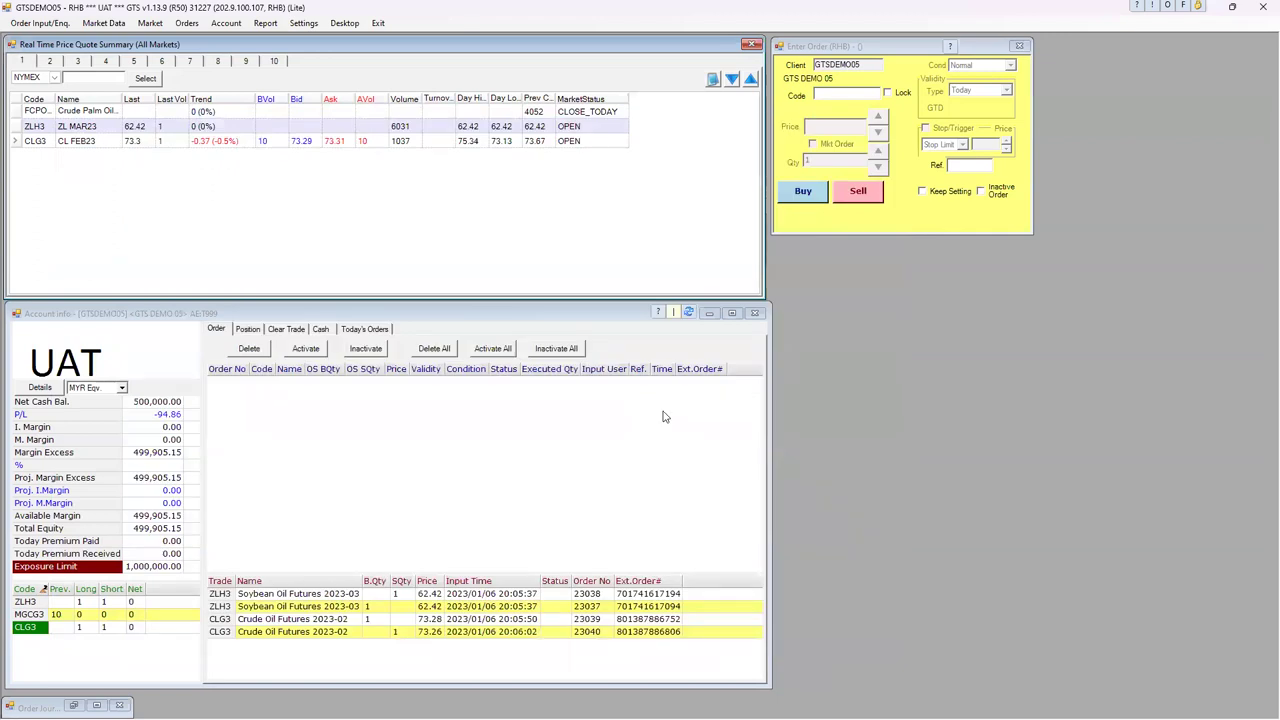
# Try to buy 1 lot of ZLH3 as a market order with validity Today.
pyautogui.click(362, 316)
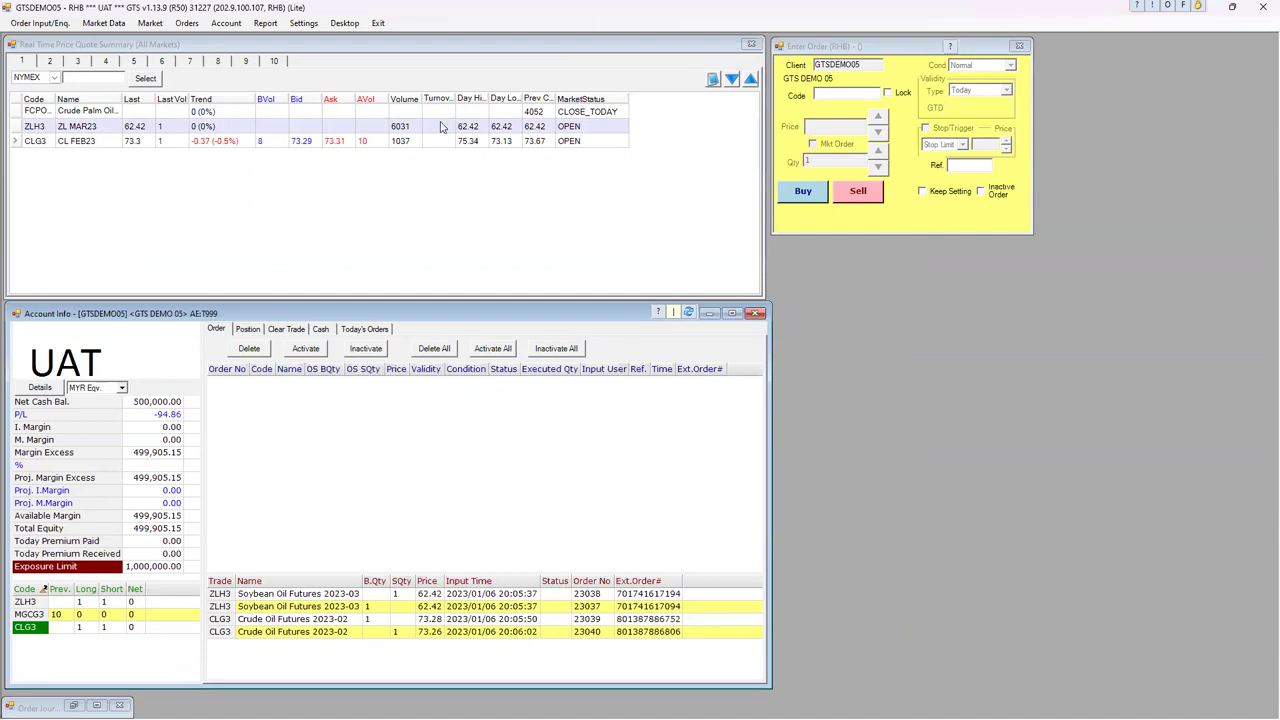
pyautogui.click(855, 97)
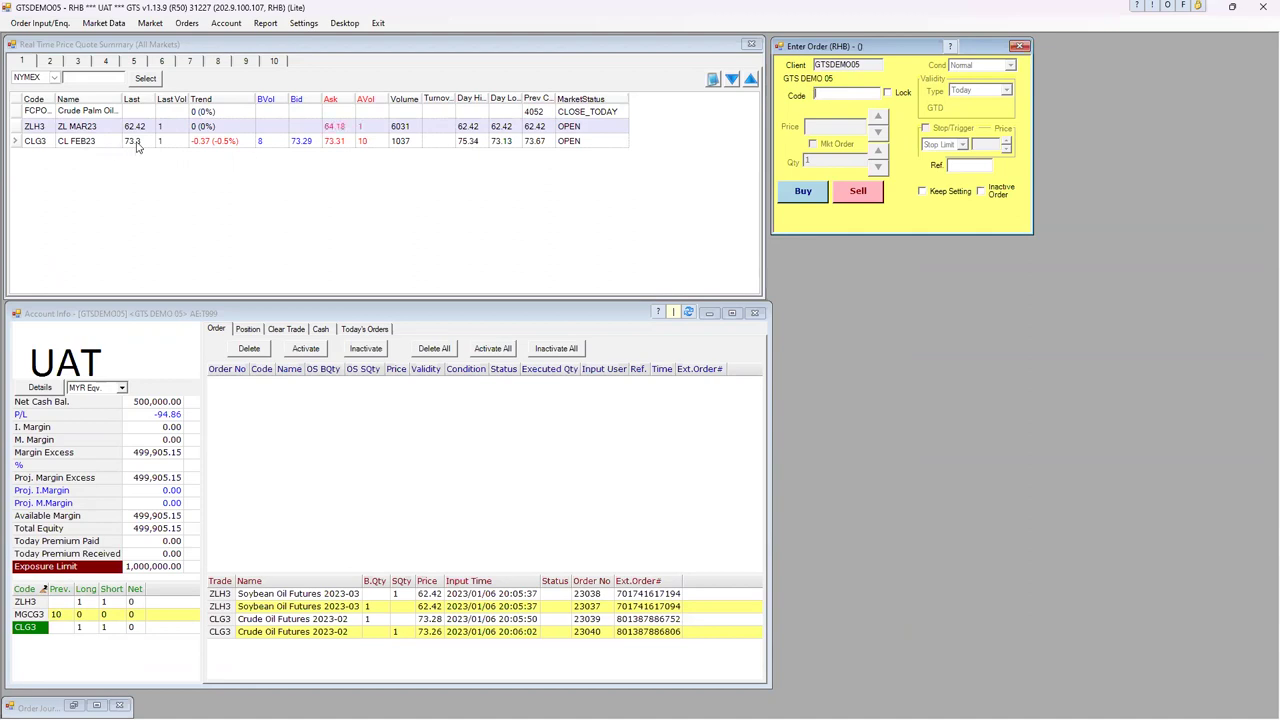
pyautogui.doubleClick(139, 127)
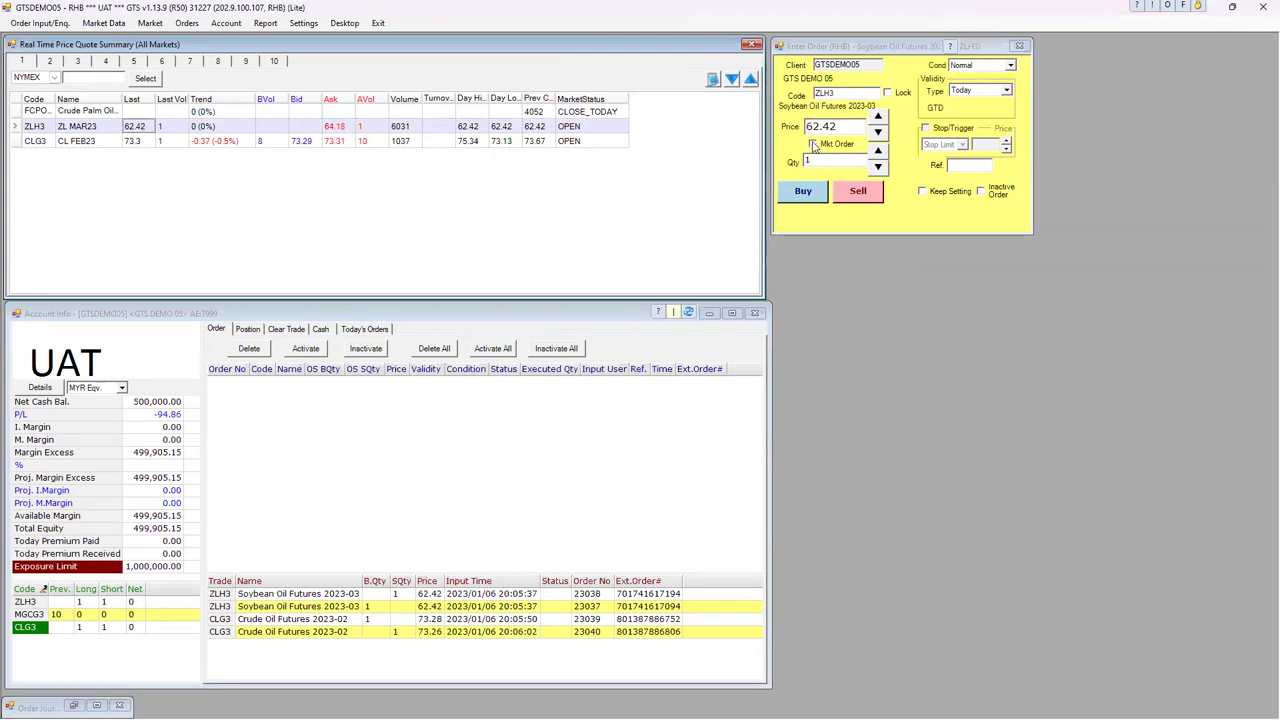
pyautogui.click(813, 145)
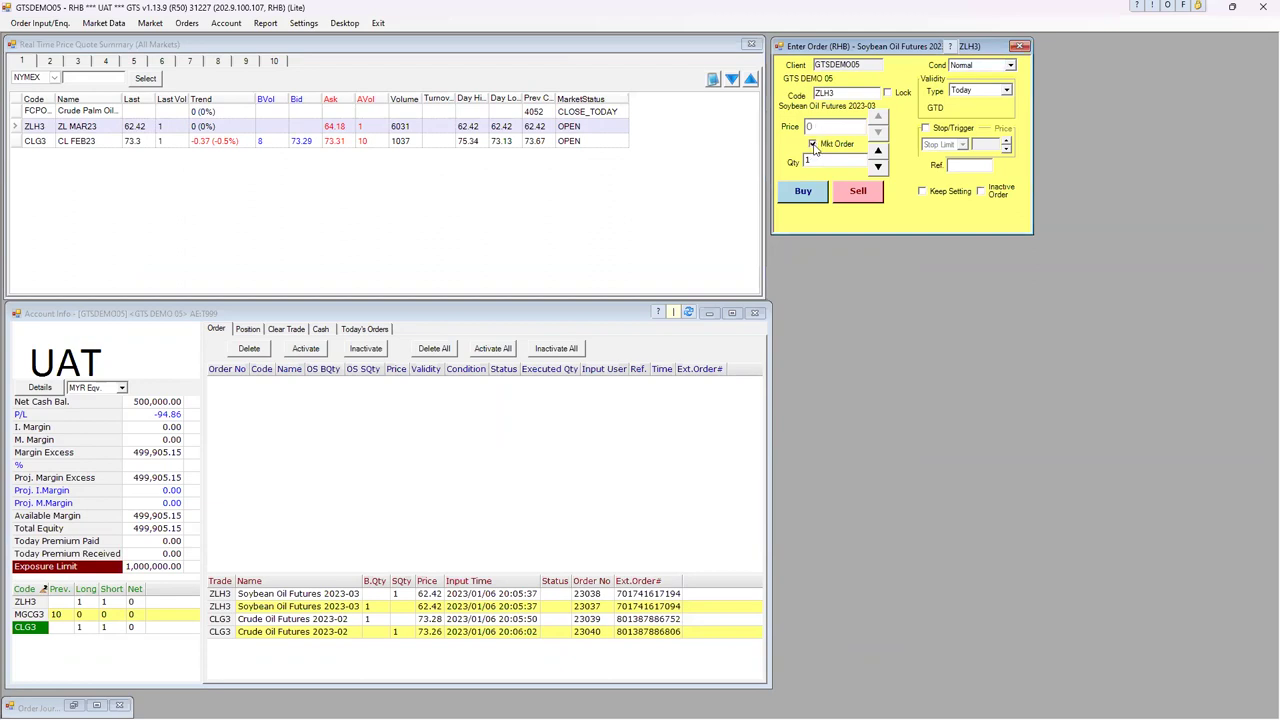
pyautogui.click(804, 193)
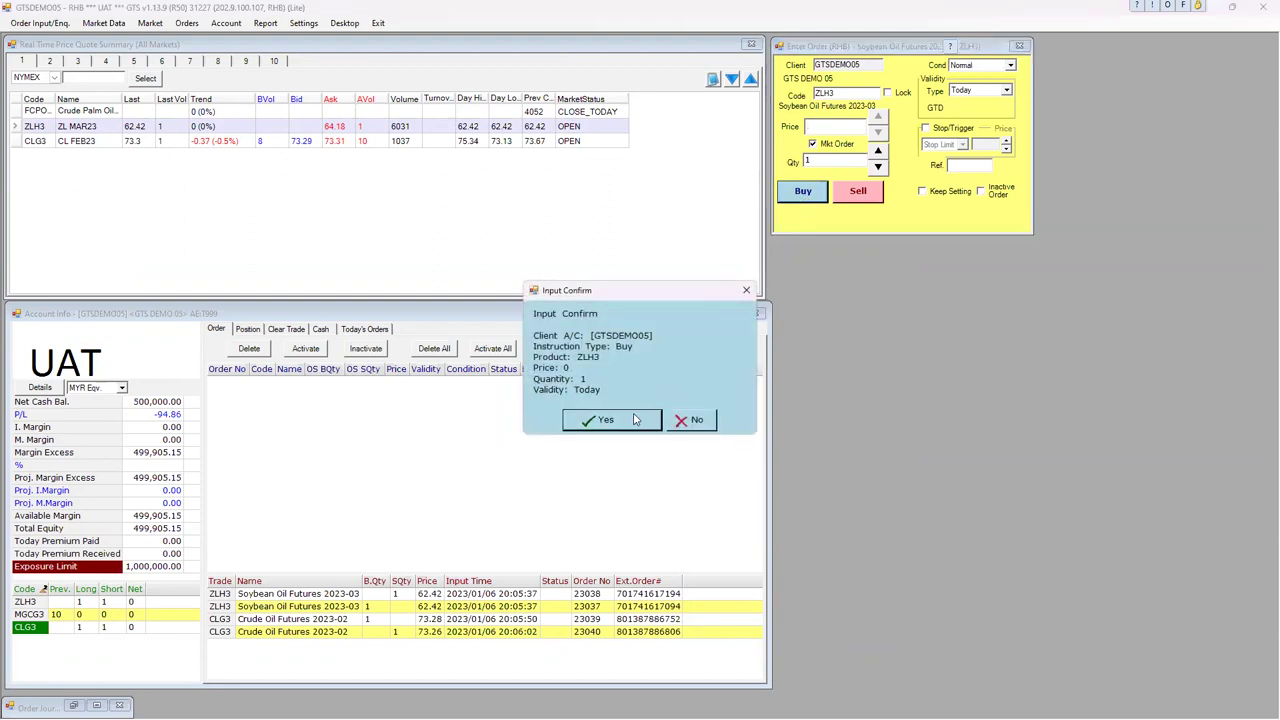
pyautogui.click(633, 419)
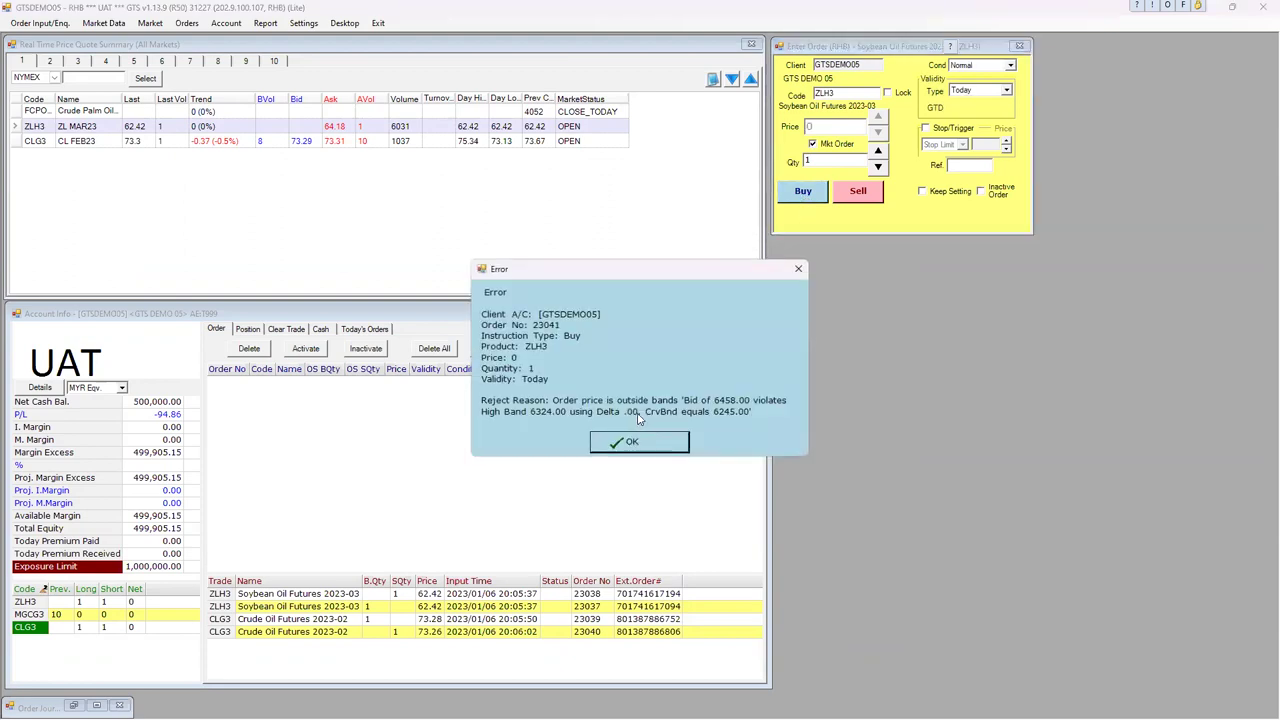
pyautogui.click(640, 443)
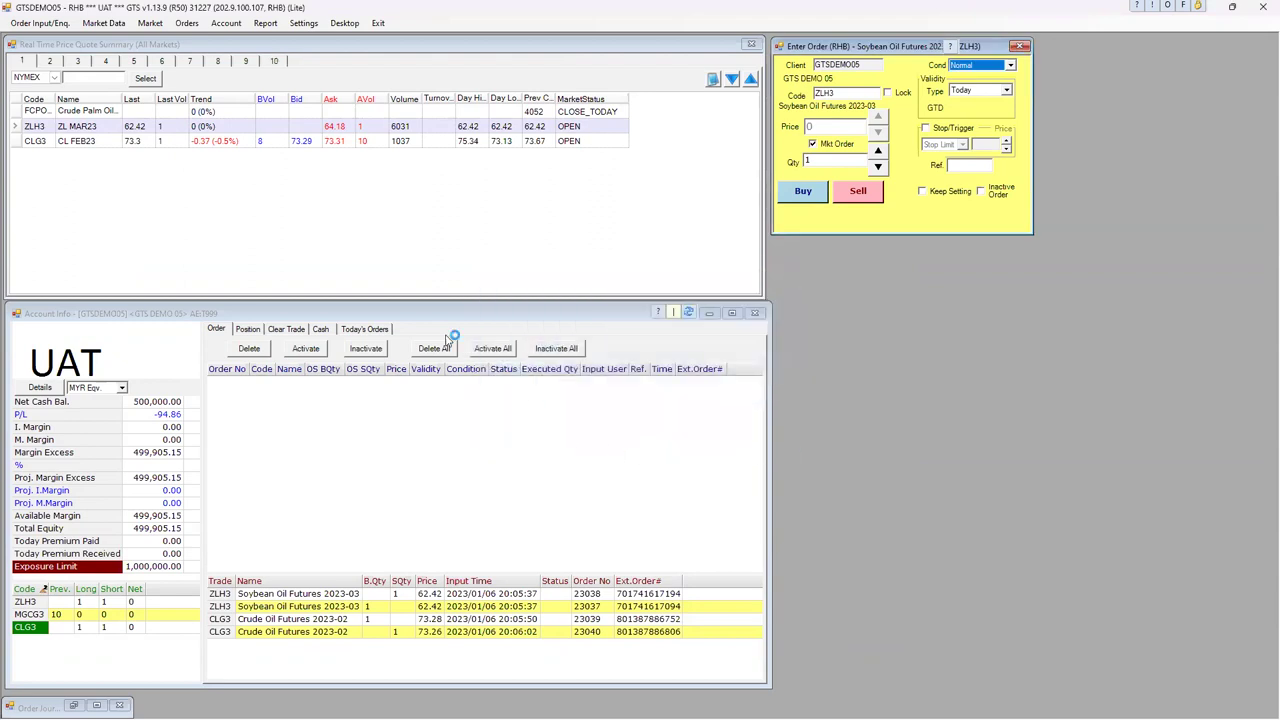
# Load CLG3 into the order entry from its last price and submit a market buy order for 1 lot.
pyautogui.click(134, 142)
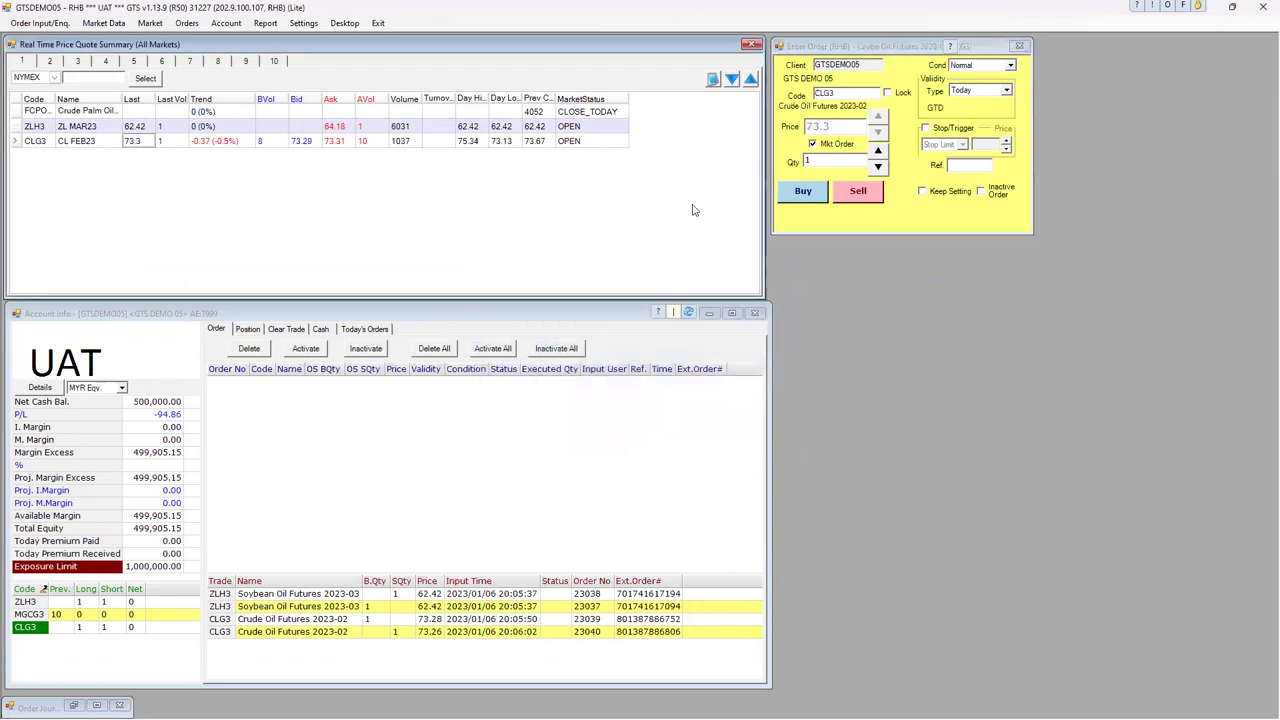
pyautogui.click(822, 203)
pyautogui.click(630, 421)
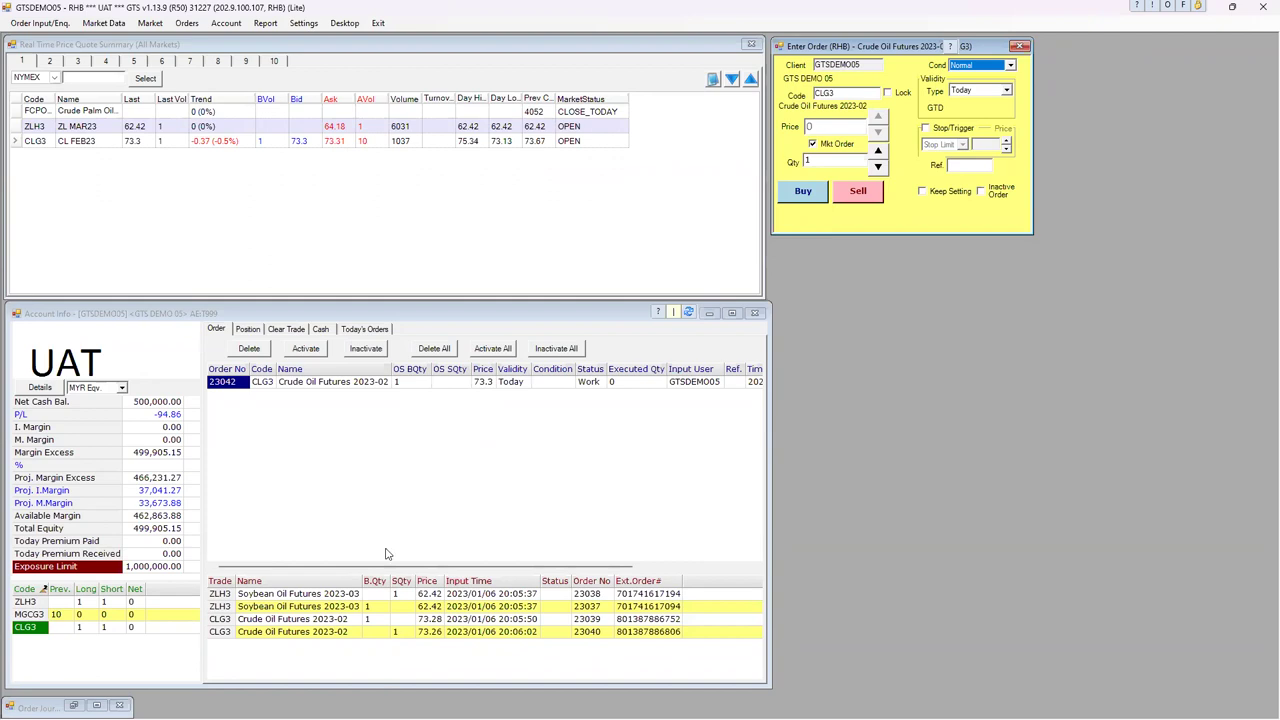
# Amend the price of the working CLG3 buy order and submit the change.
pyautogui.click(484, 383)
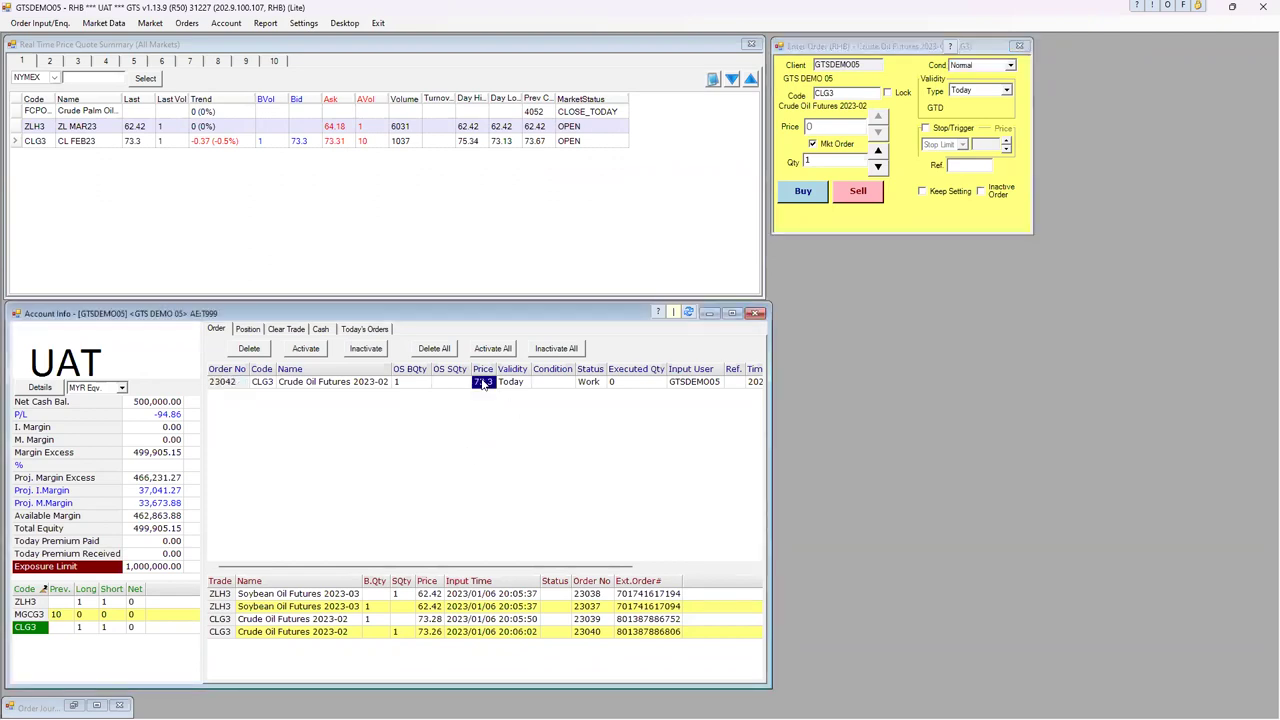
pyautogui.doubleClick(484, 383)
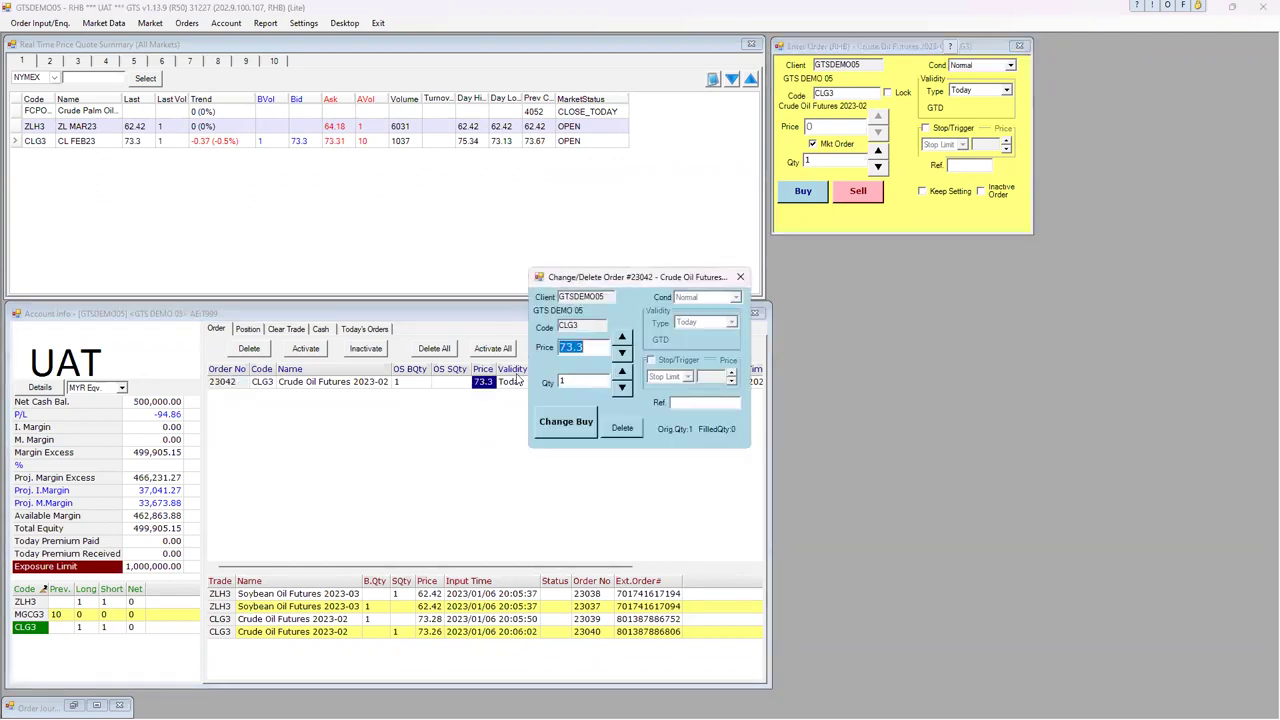
pyautogui.click(590, 418)
pyautogui.press('Return')
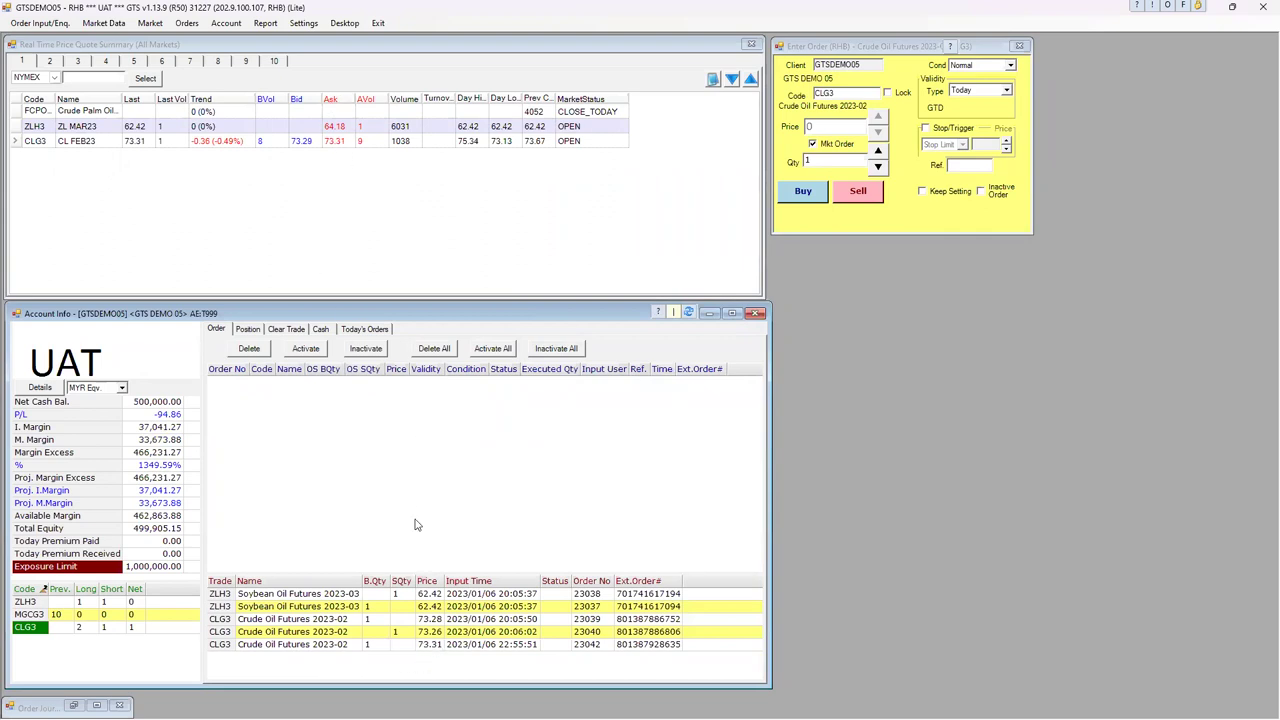
# Sell 1 lot of CLG3 at market to close the position and check the resulting buy and sell trades.
pyautogui.click(428, 646)
pyautogui.click(862, 195)
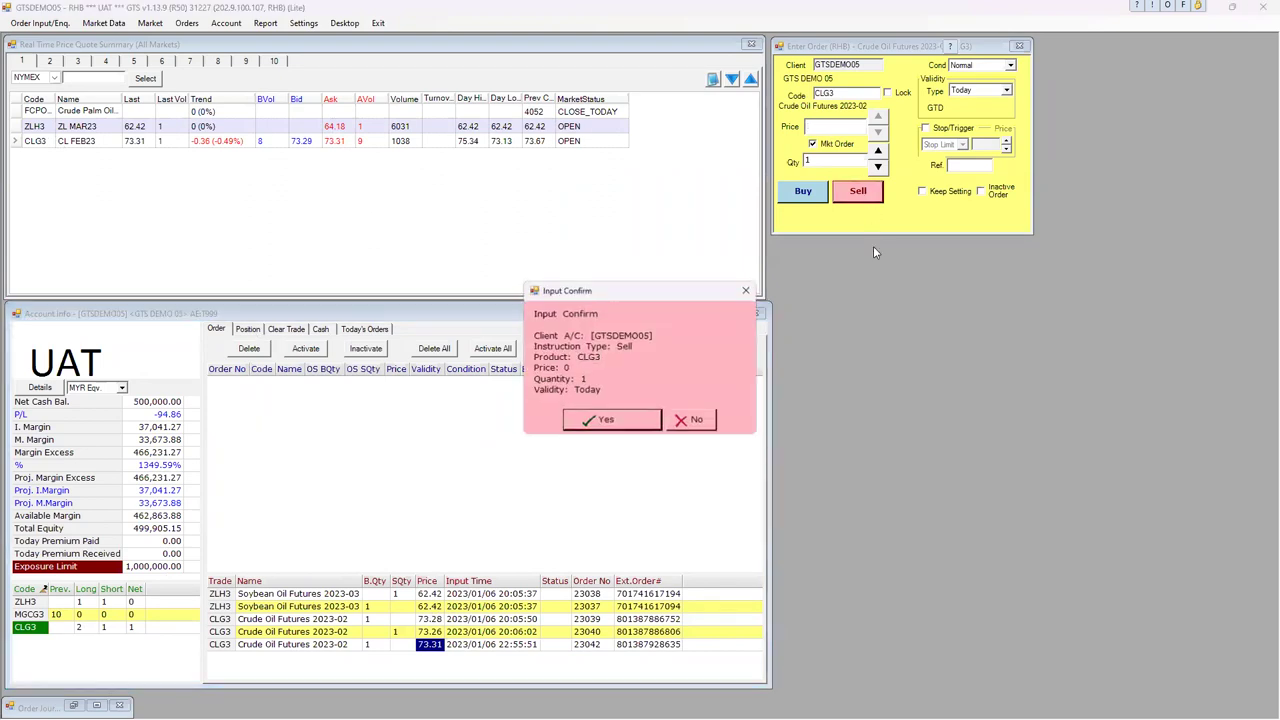
pyautogui.click(642, 419)
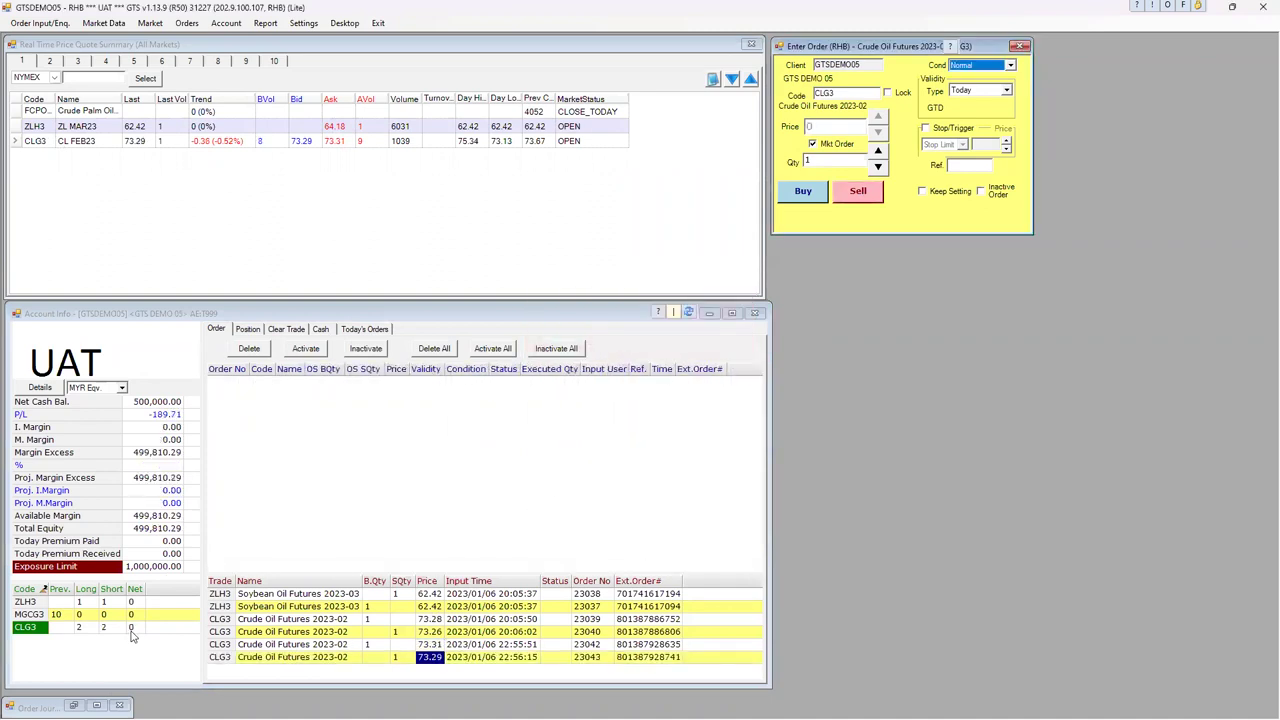
pyautogui.click(406, 646)
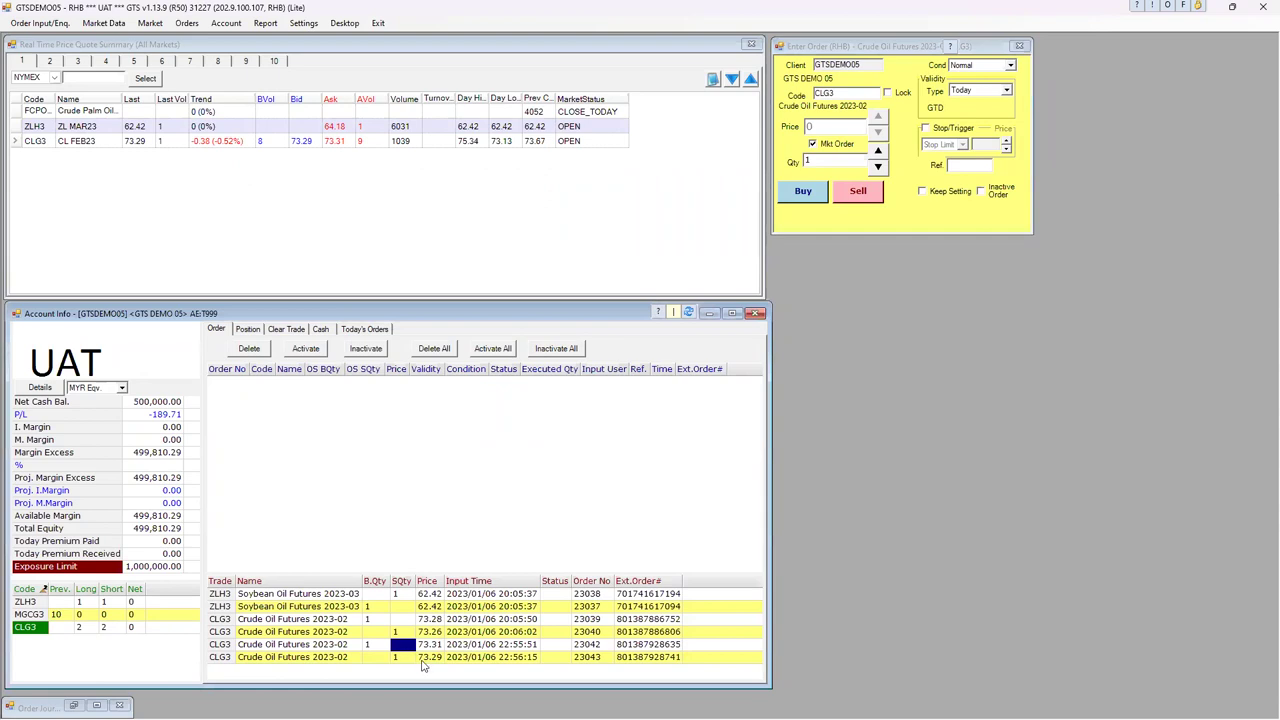
pyautogui.click(422, 659)
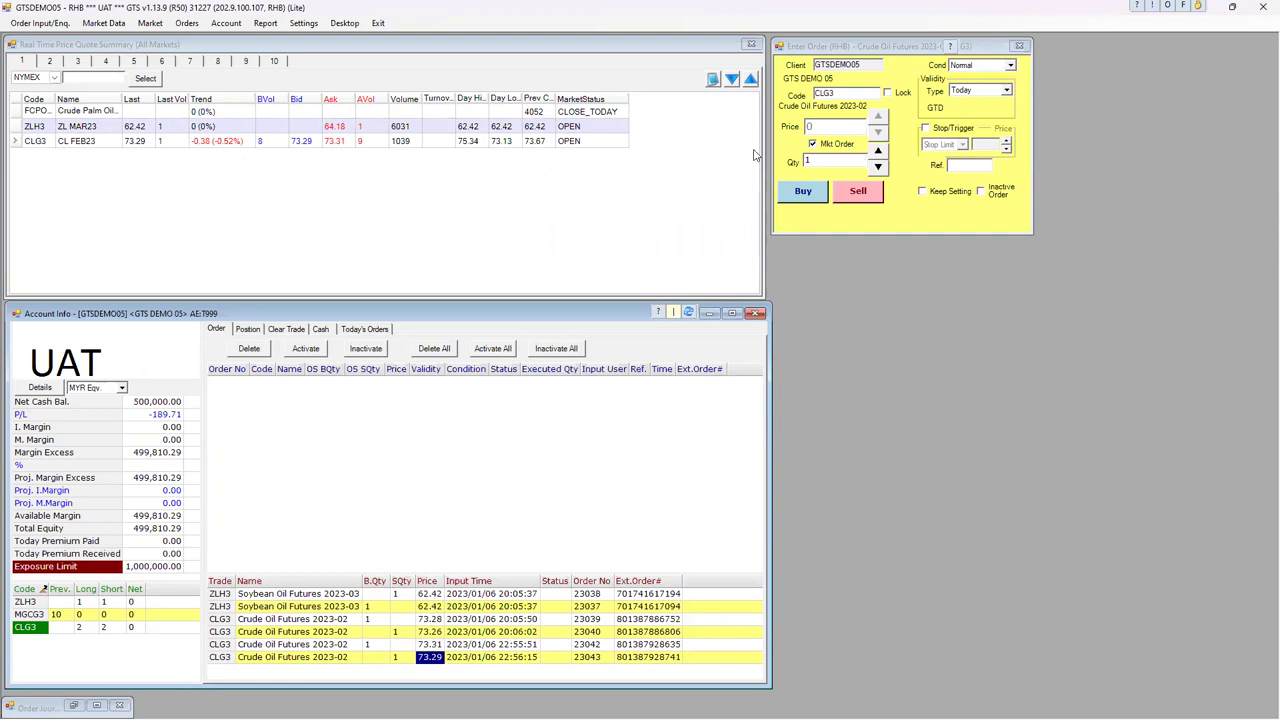
# Turn off the market order option and submit a buy order for 1 lot of CLG3 at 73.25.
pyautogui.click(818, 147)
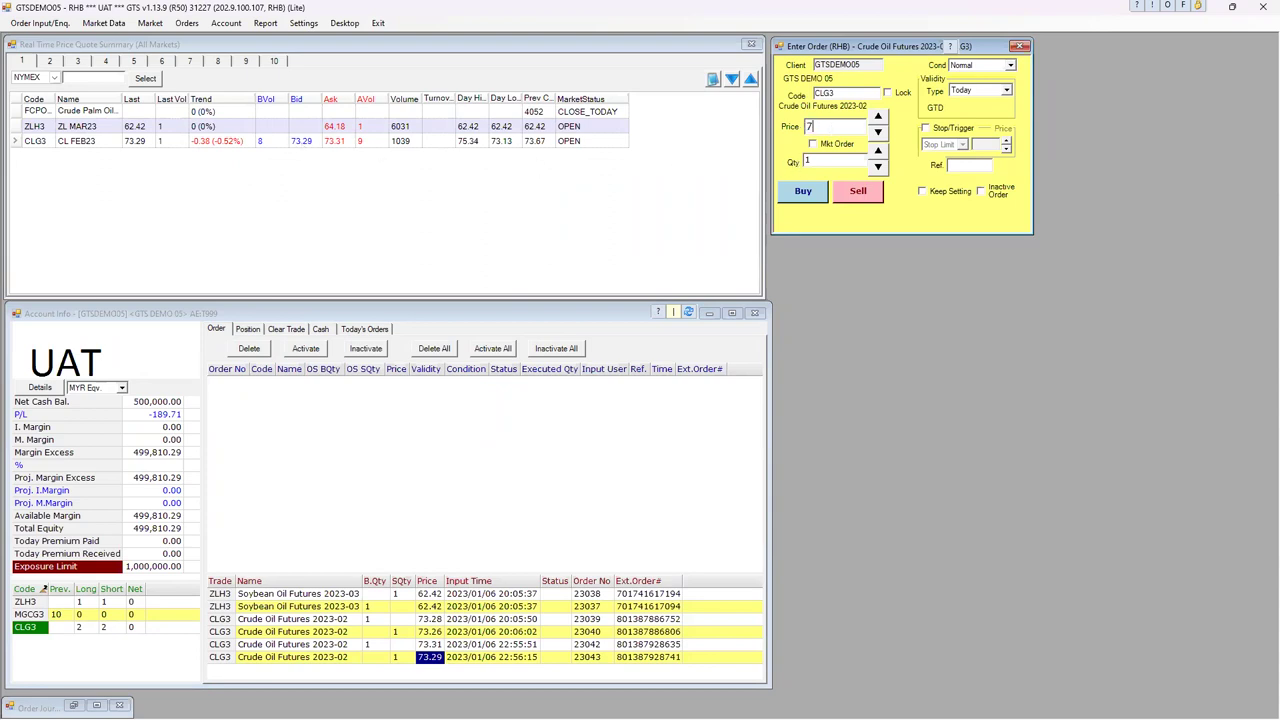
pyautogui.write('25')
pyautogui.click(811, 197)
pyautogui.click(615, 421)
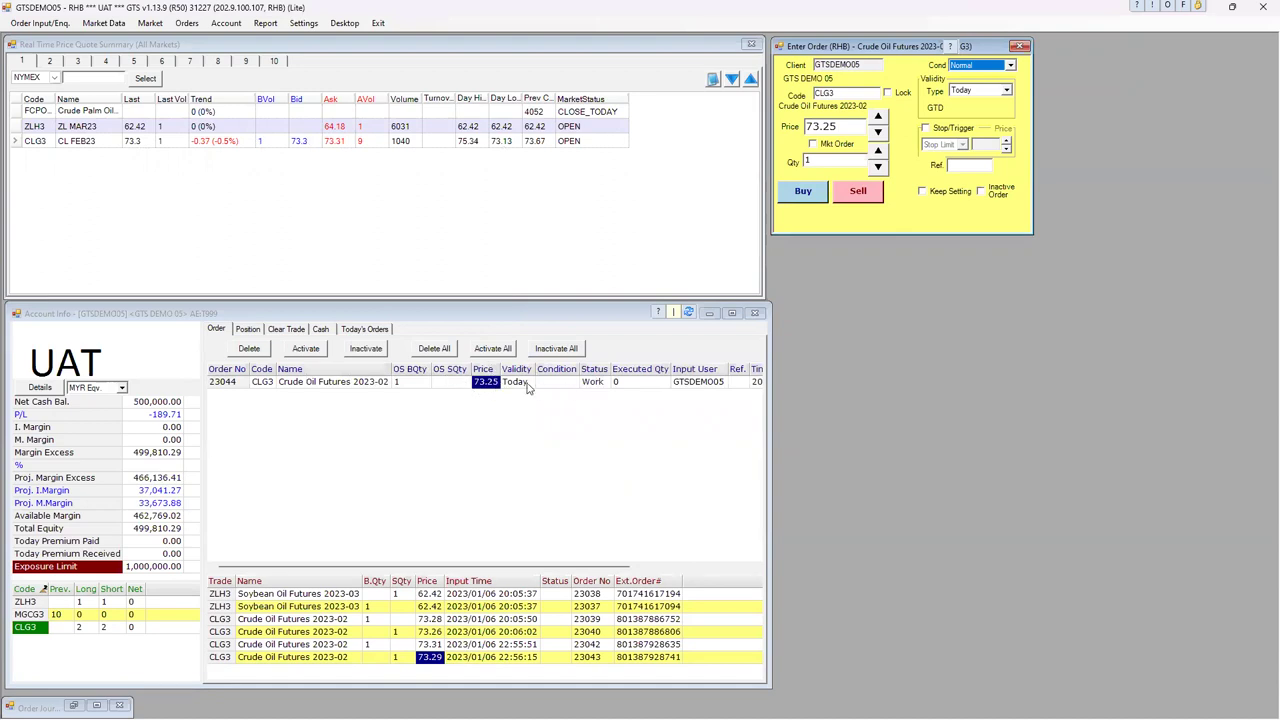
# Try to submit a buy order for 1 lot of CLG3 at 73.2 with GTC validity.
pyautogui.click(1007, 90)
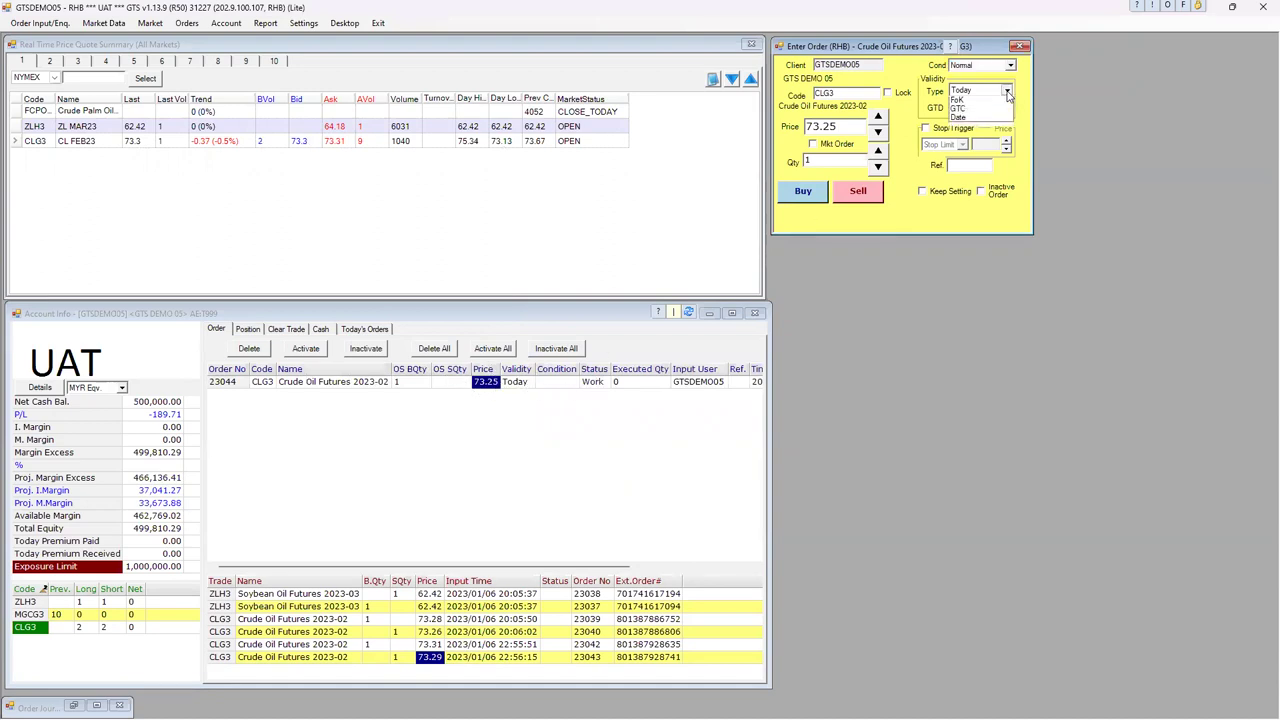
pyautogui.click(979, 128)
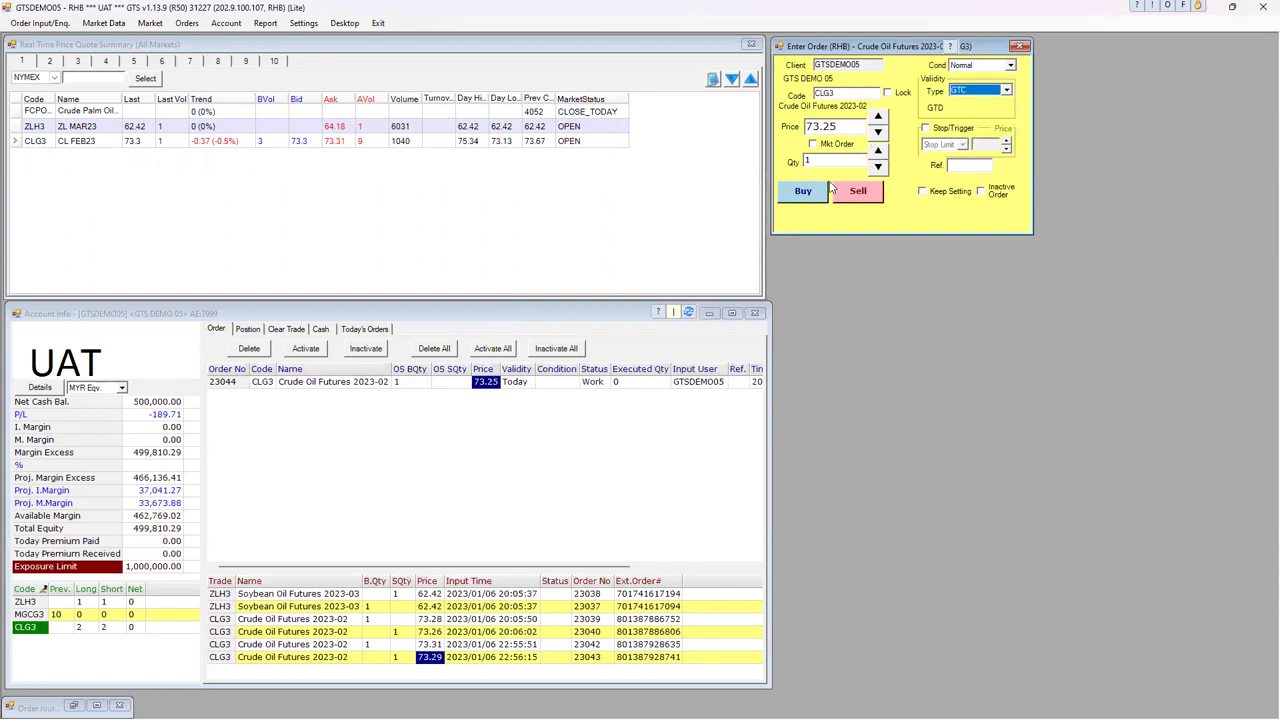
pyautogui.click(876, 135)
pyautogui.click(876, 135)
pyautogui.click(876, 135)
pyautogui.click(876, 135)
pyautogui.click(876, 135)
pyautogui.click(800, 193)
pyautogui.click(613, 417)
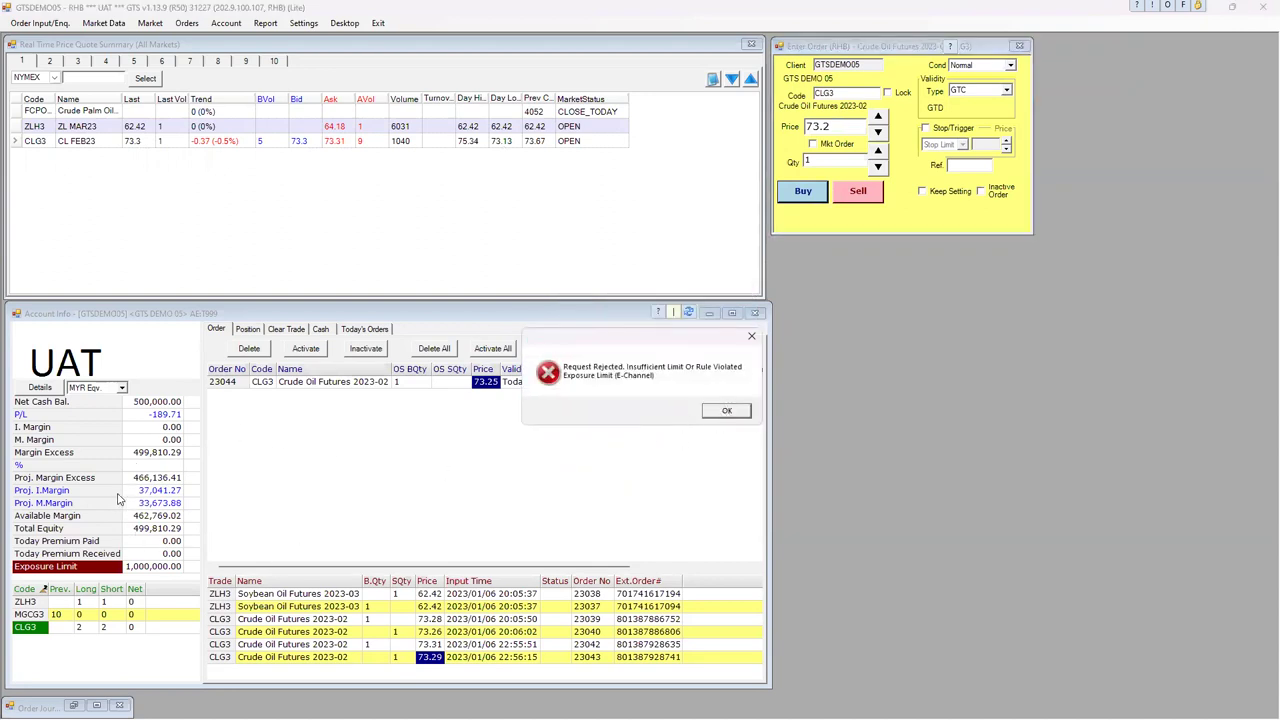
pyautogui.click(735, 416)
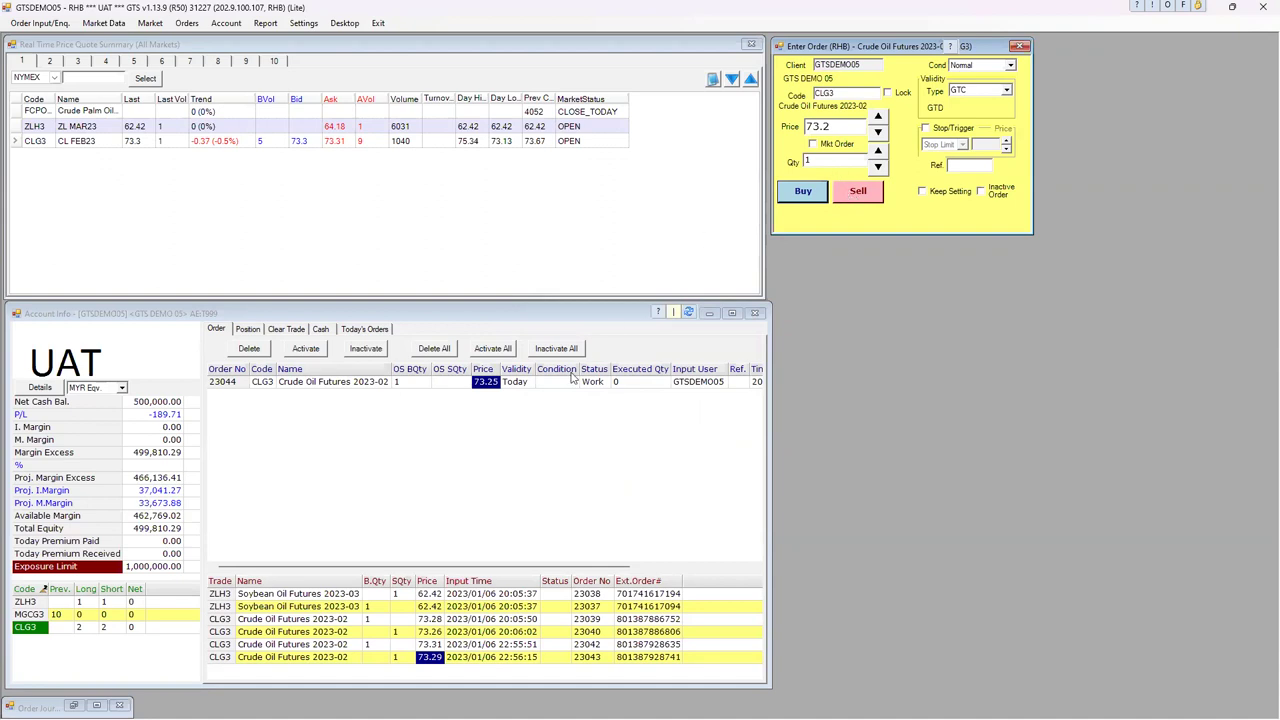
# Delete the working CLG3 buy order at 73.25.
pyautogui.click(360, 384)
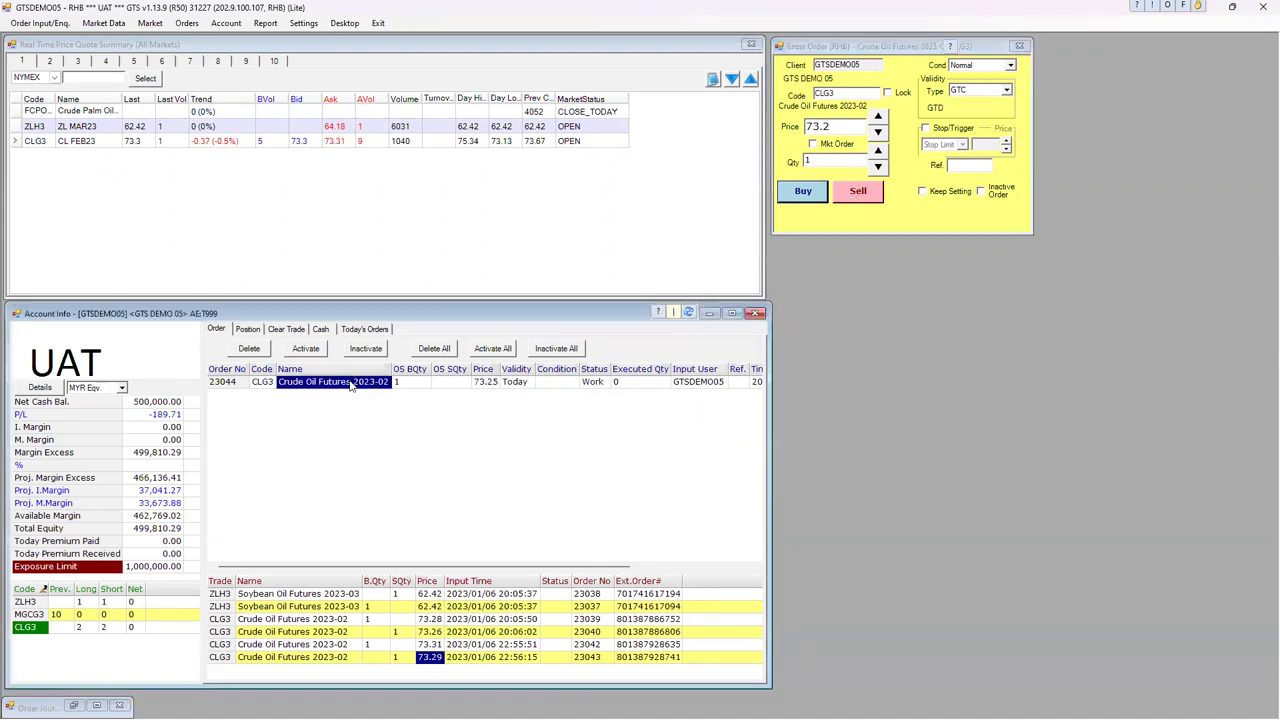
pyautogui.rightClick(290, 387)
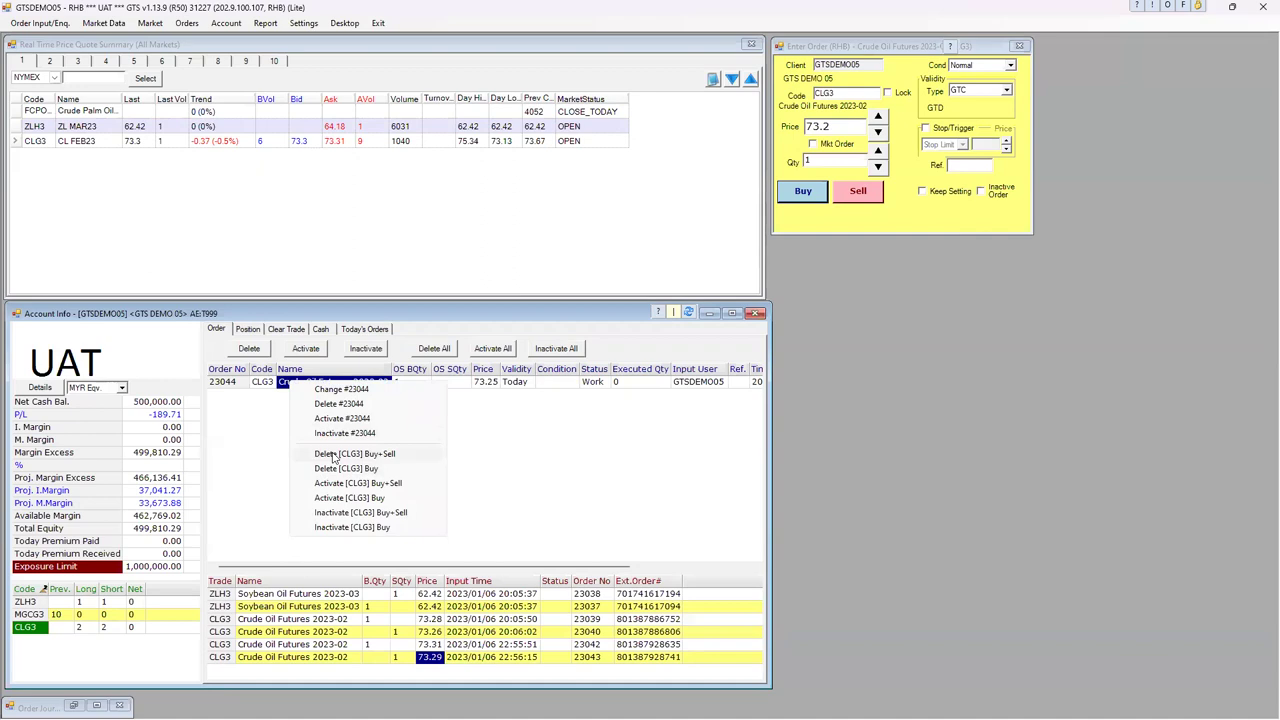
pyautogui.click(337, 403)
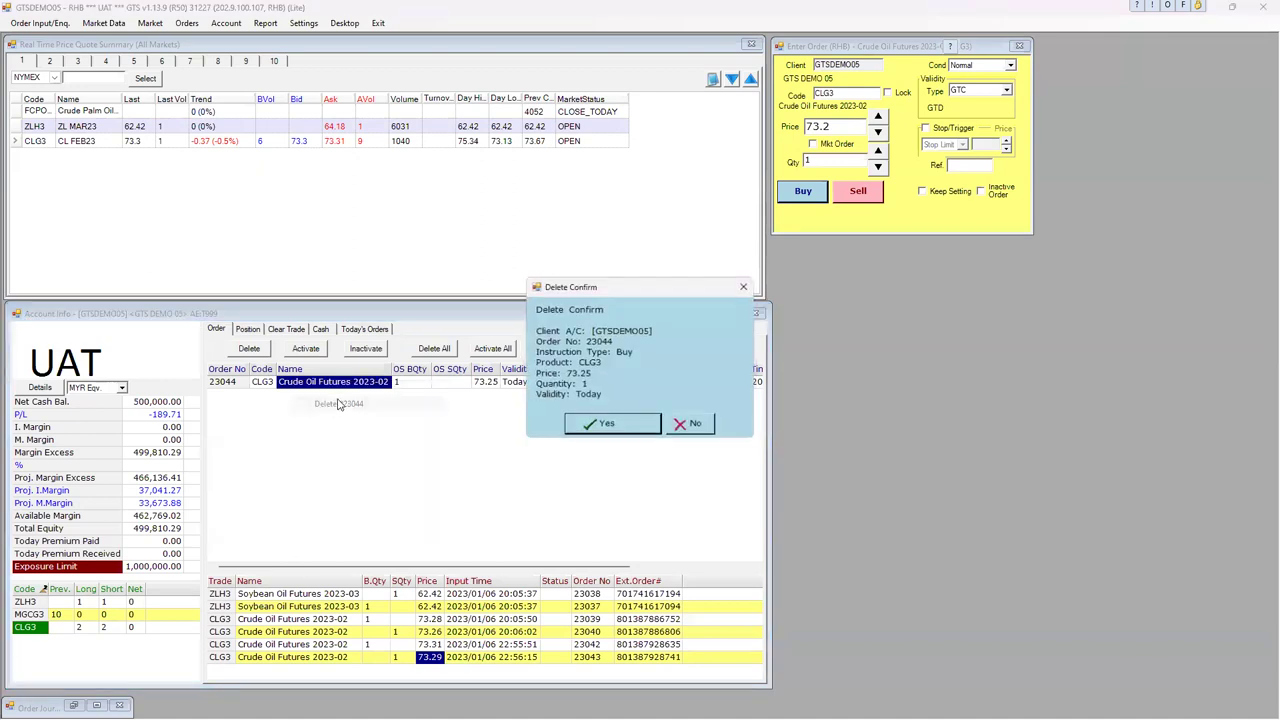
pyautogui.click(590, 425)
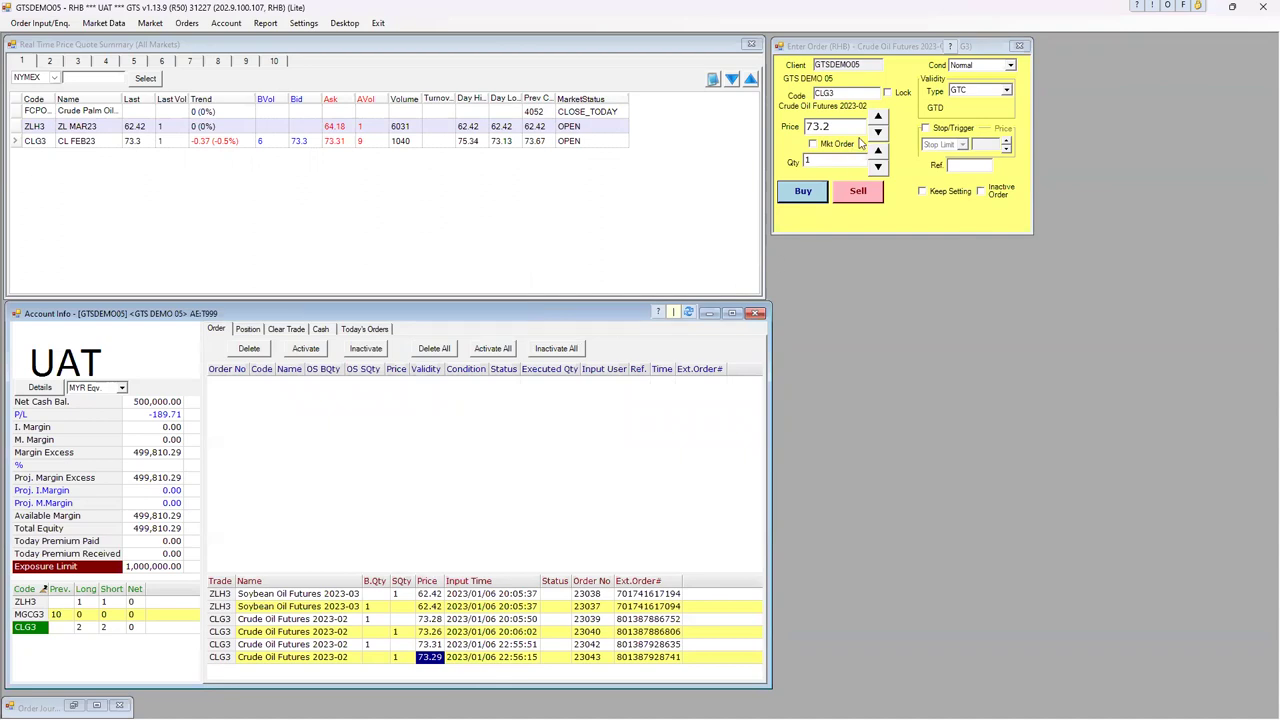
# Submit a GTC buy order for 1 lot of CLG3 at 73.2.
pyautogui.click(990, 92)
pyautogui.click(803, 192)
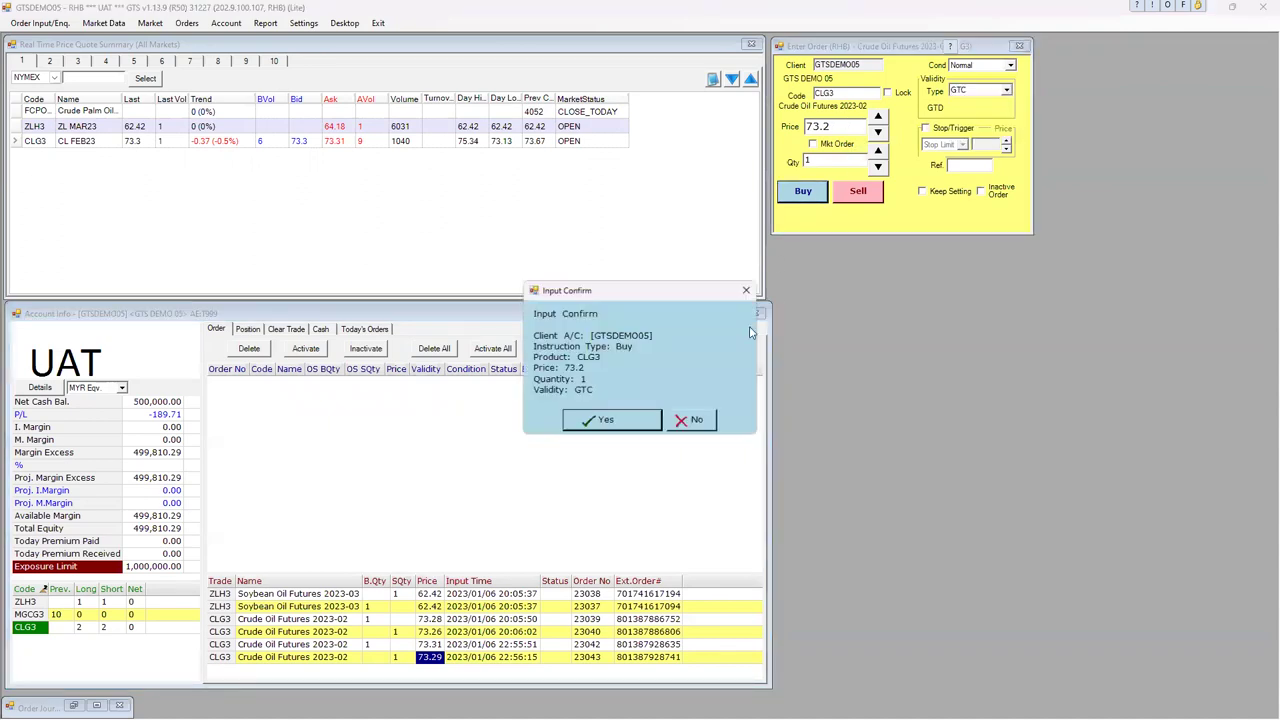
pyautogui.click(620, 418)
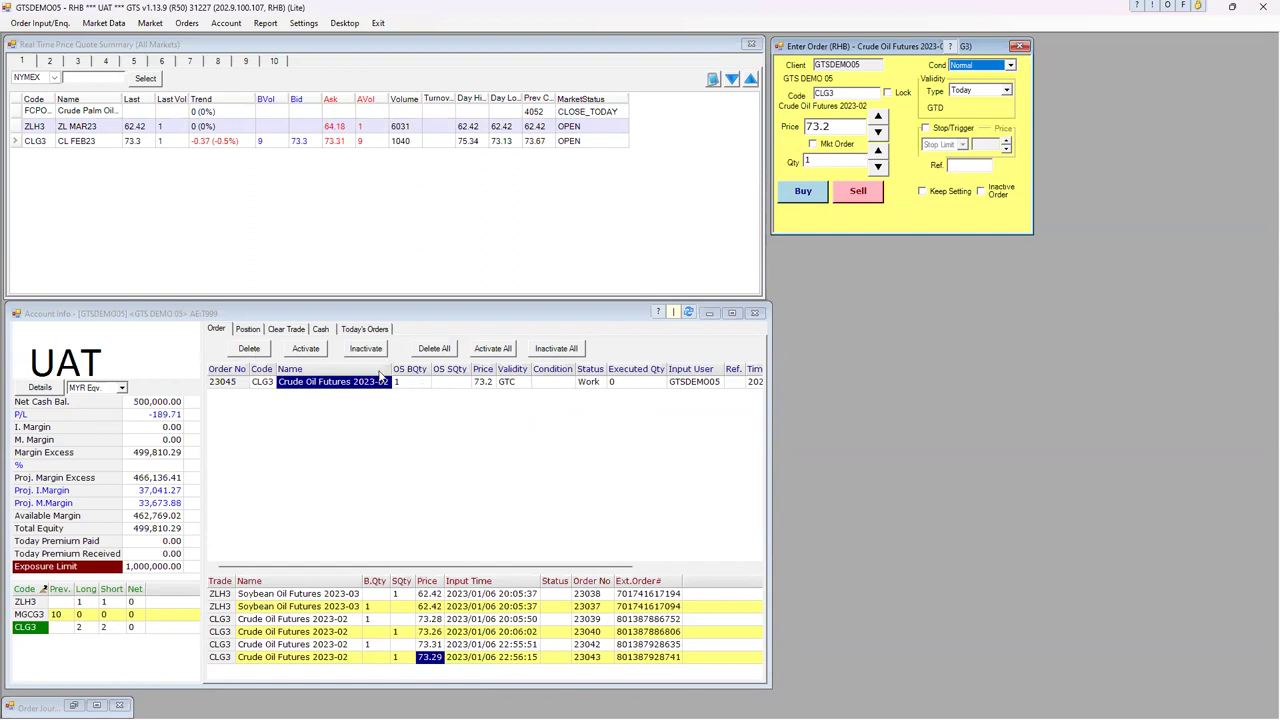
# Change the working CLG3 GTC buy order's price to 73.31 and submit the amendment.
pyautogui.doubleClick(478, 384)
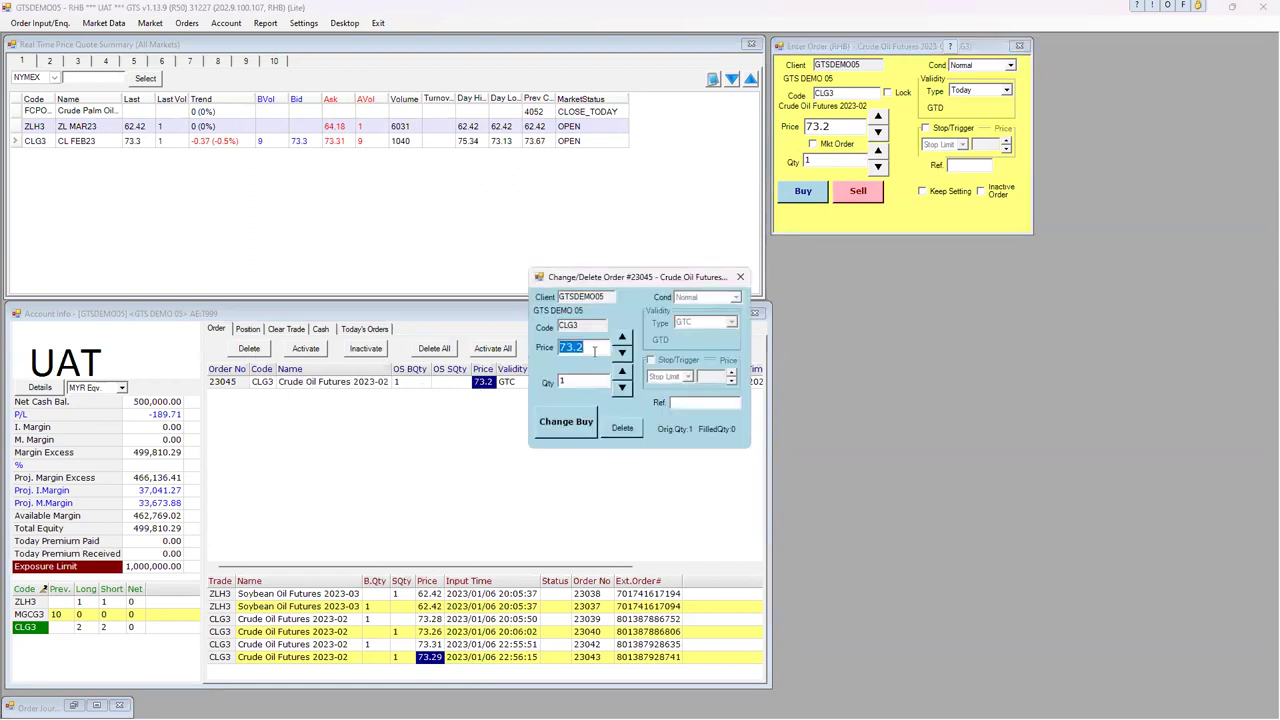
pyautogui.click(597, 348)
pyautogui.write('1')
pyautogui.press('BackSpace')
pyautogui.press('BackSpace')
pyautogui.write('31')
pyautogui.click(577, 428)
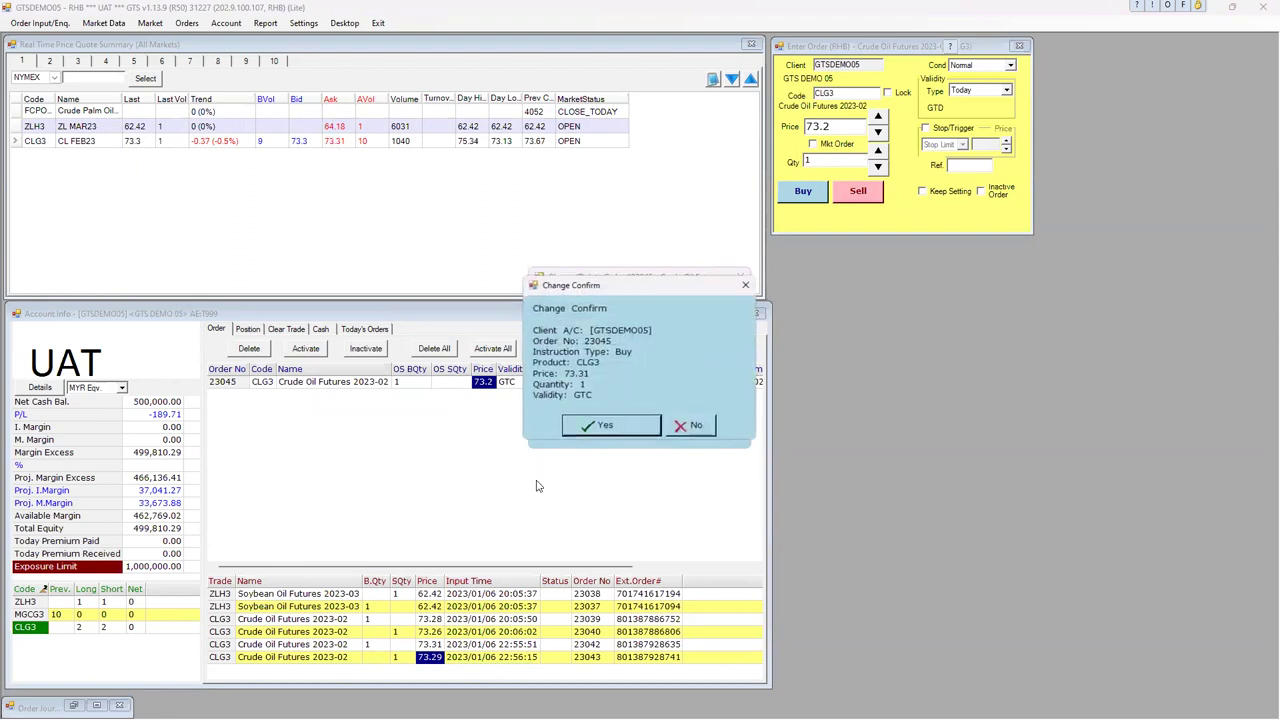
pyautogui.click(588, 427)
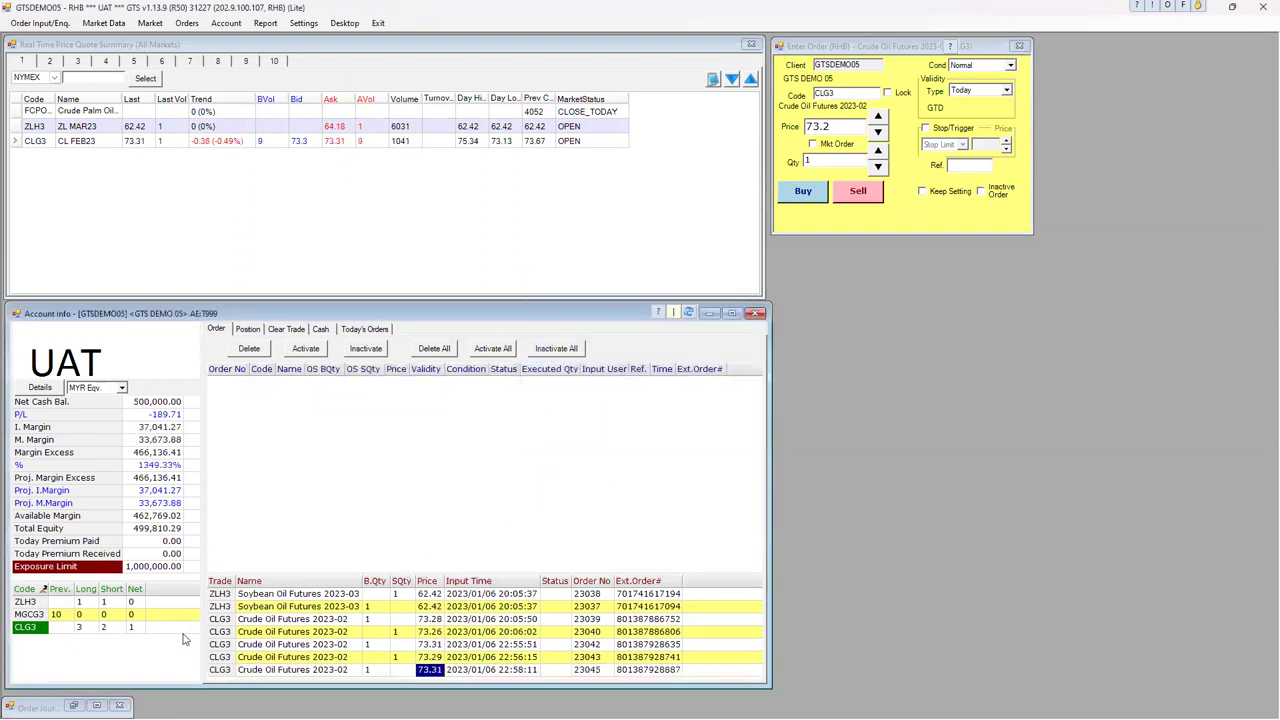
# Submit a sell order for 1 lot of CLG3 at 73.50, valid today.
pyautogui.click(847, 126)
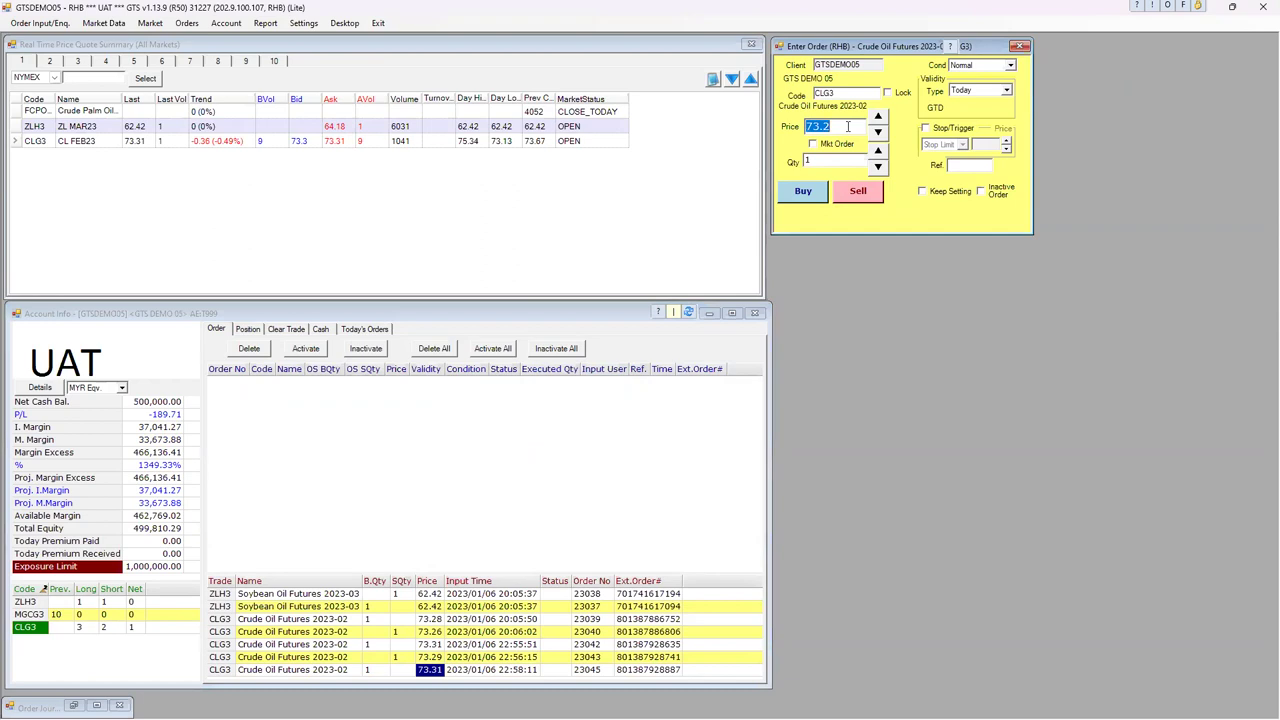
pyautogui.write('73.50')
pyautogui.click(858, 190)
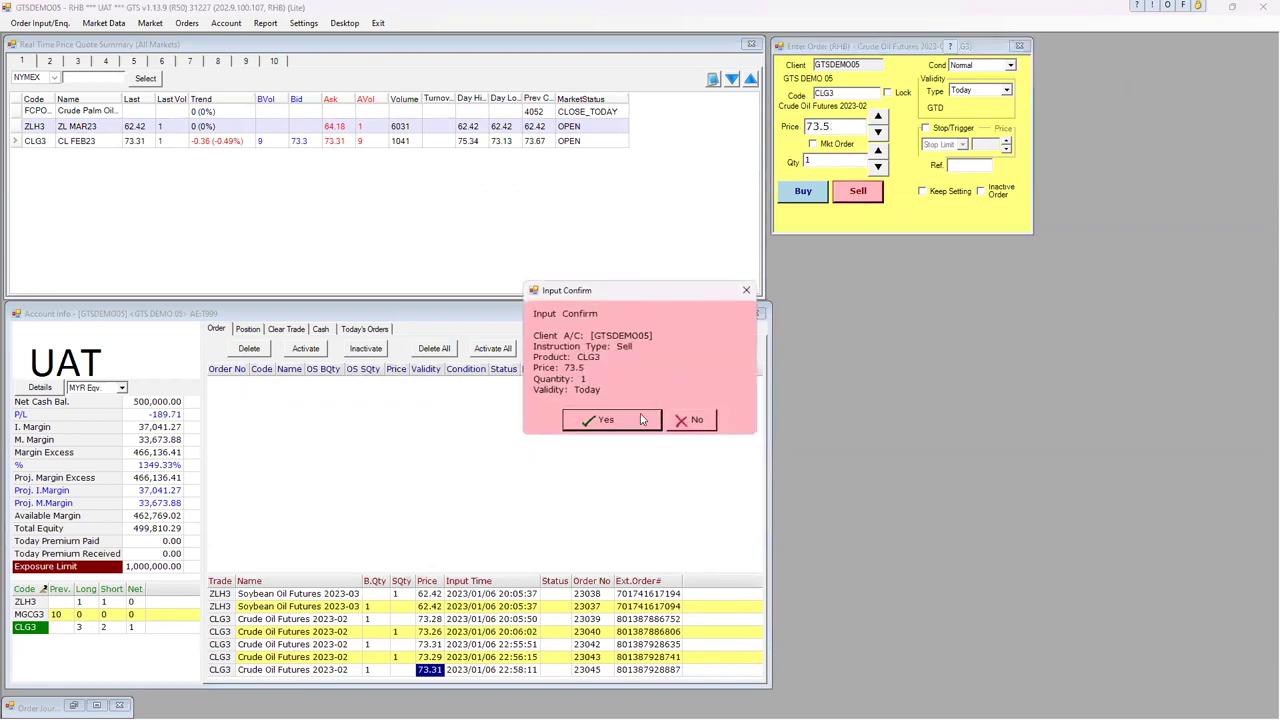
pyautogui.click(606, 420)
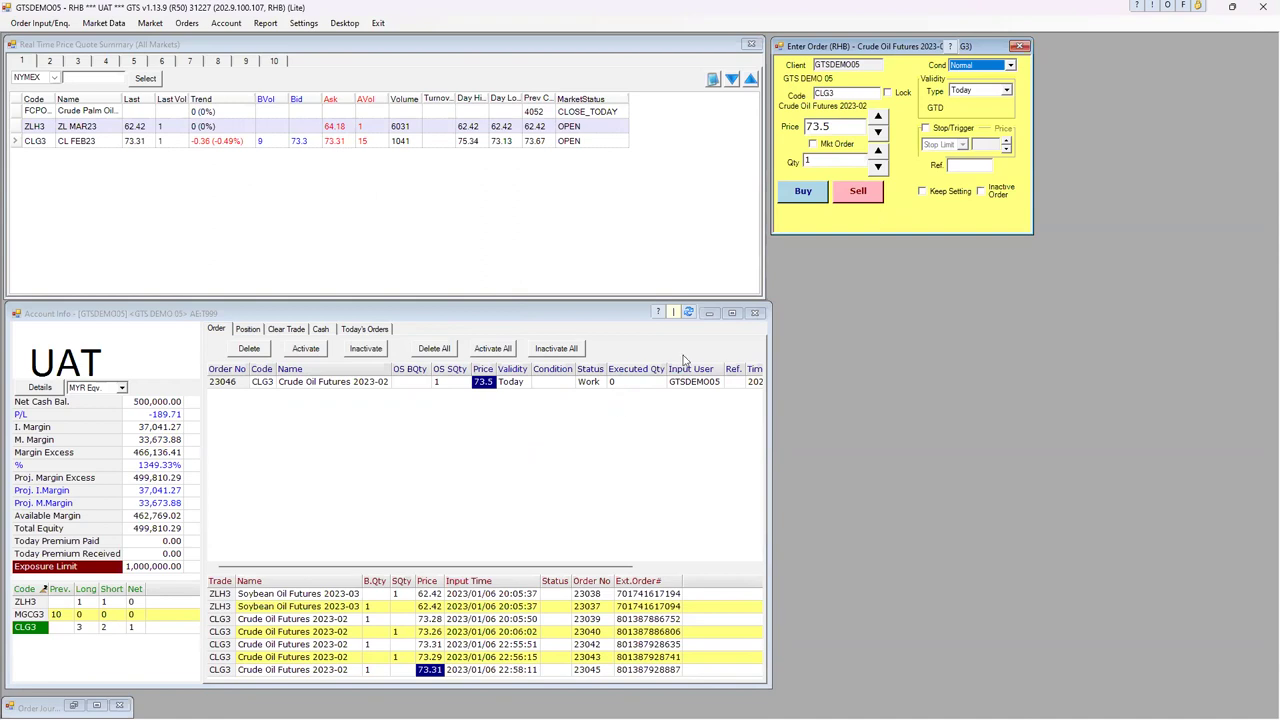
# Enable a Stop Limit trigger at 73.1 and try to sell 1 lot of CLG3 with the order price at 73.5.
pyautogui.click(927, 130)
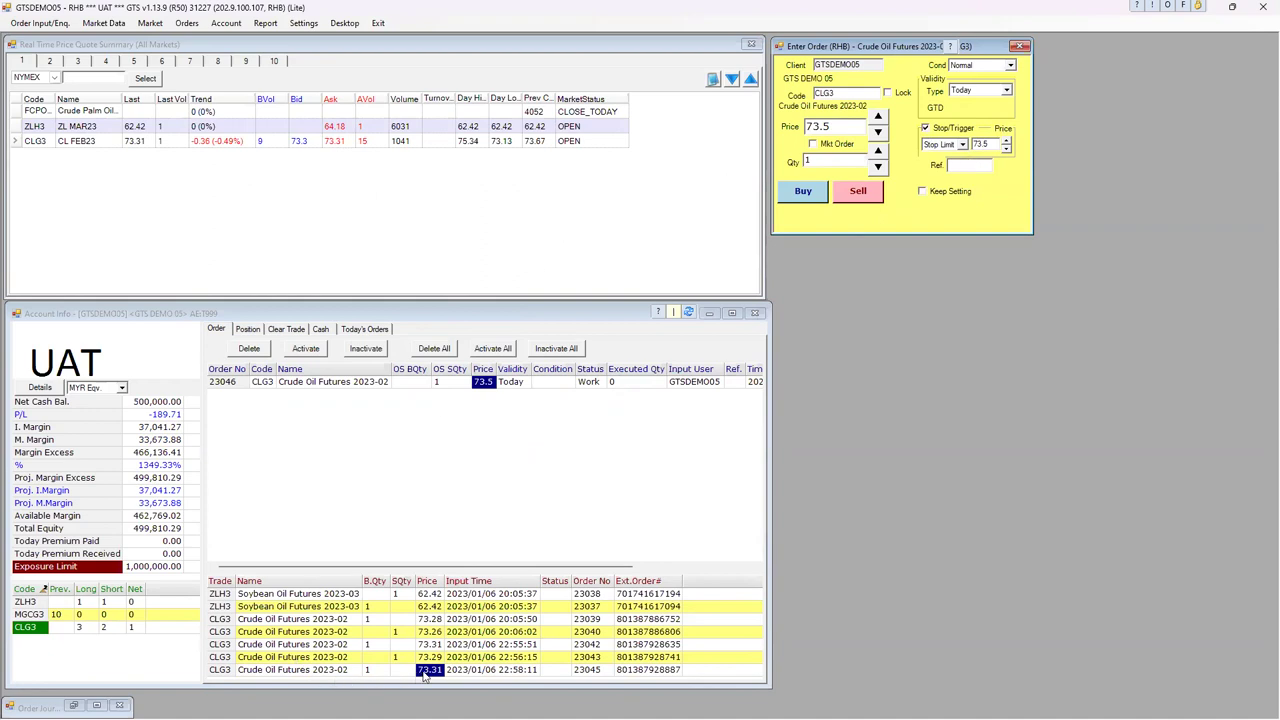
pyautogui.doubleClick(992, 143)
pyautogui.write('7')
pyautogui.click(858, 191)
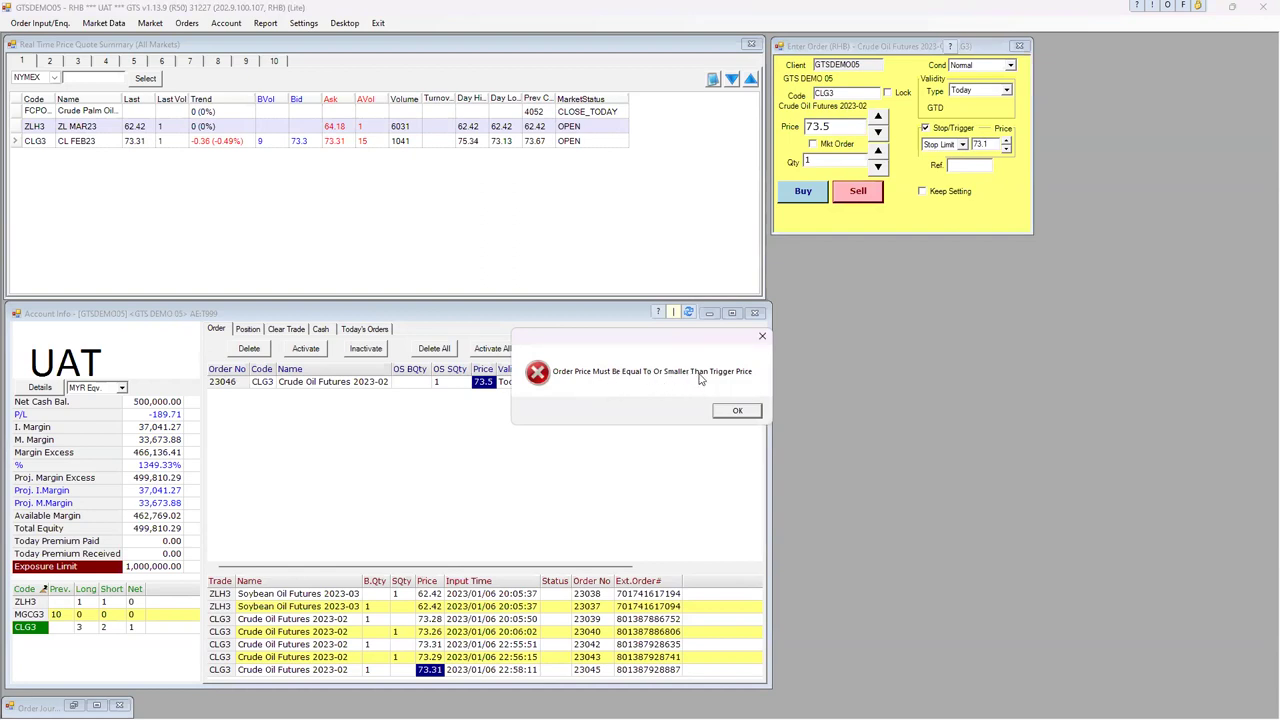
pyautogui.click(738, 412)
# Set the stop-limit sell order's price to 73.10, request the sale of 1 lot of CLG3 and decline its confirmation.
pyautogui.doubleClick(848, 128)
pyautogui.write('73.10')
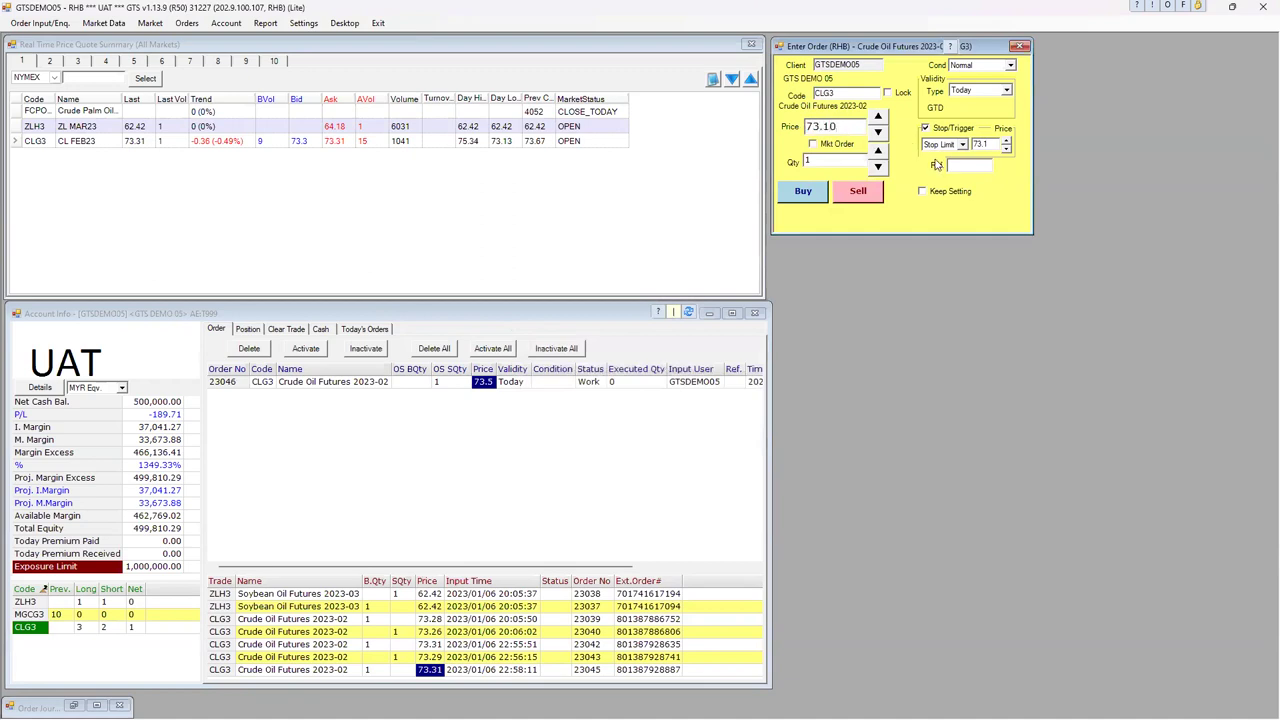
pyautogui.click(859, 197)
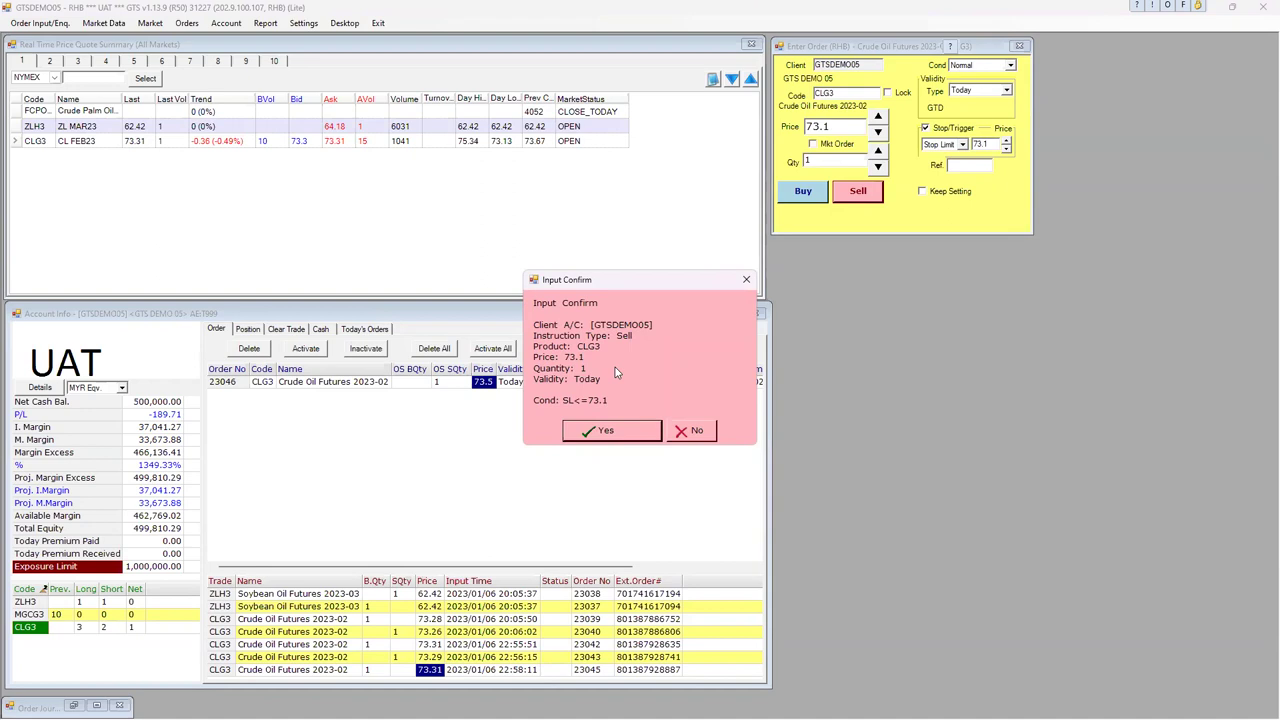
pyautogui.click(697, 431)
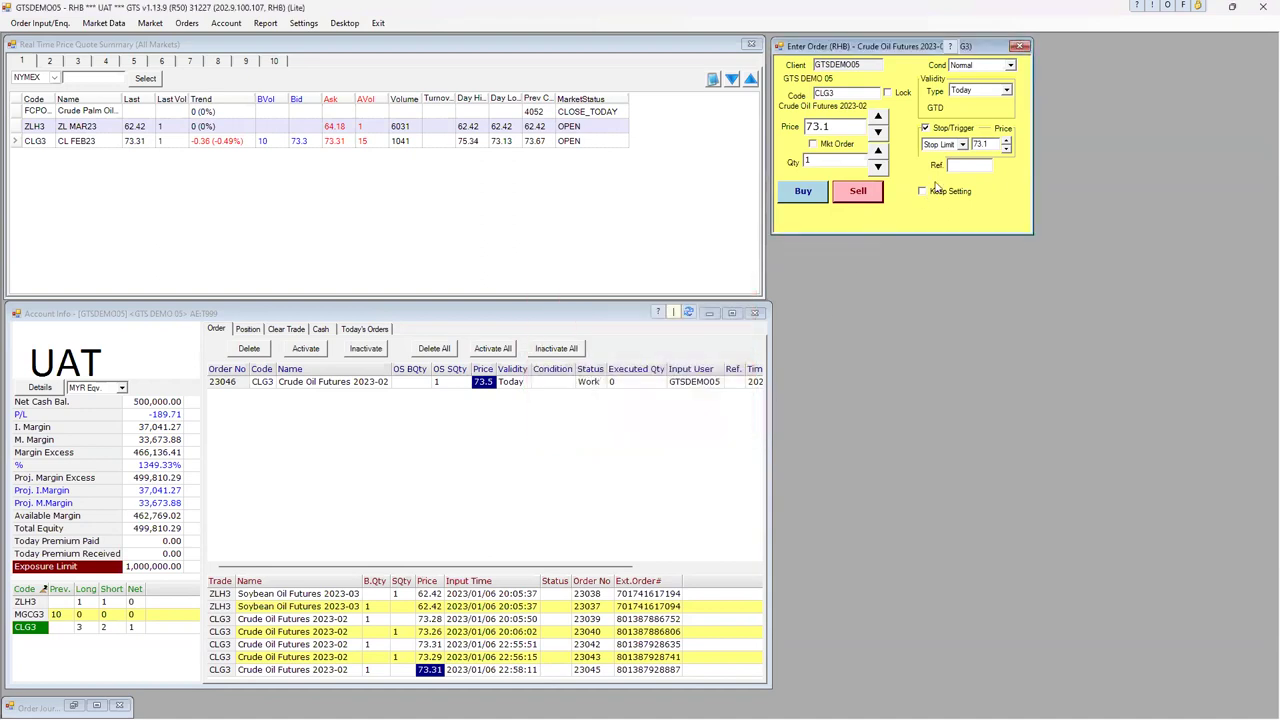
# Set the order price to 73 and submit the CLG3 stop-limit sell order for 1 lot with trigger 73.1.
pyautogui.doubleClick(993, 144)
pyautogui.click(996, 144)
pyautogui.click(842, 125)
pyautogui.click(843, 125)
pyautogui.press('BackSpace')
pyautogui.press('BackSpace')
pyautogui.click(865, 189)
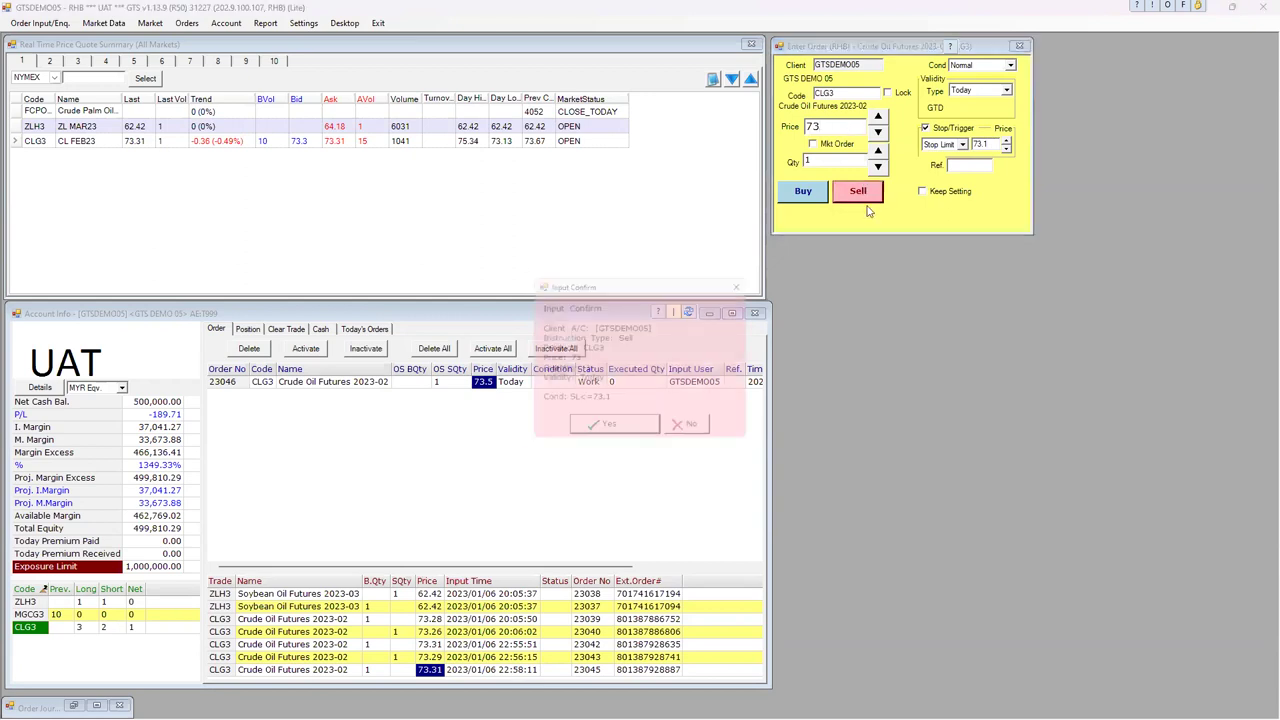
pyautogui.click(610, 430)
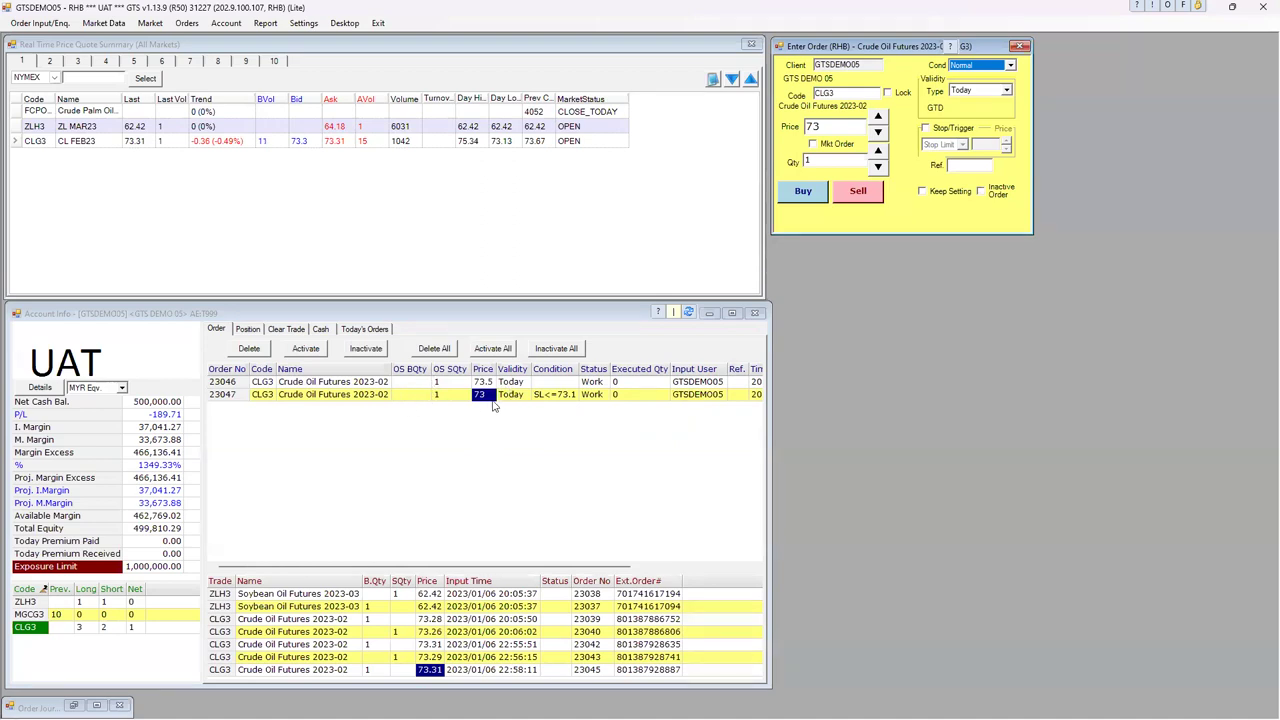
# Change the price of the CLG3 sell order at 73.5 to 73.30 and submit the amendment.
pyautogui.click(483, 382)
pyautogui.doubleClick(483, 382)
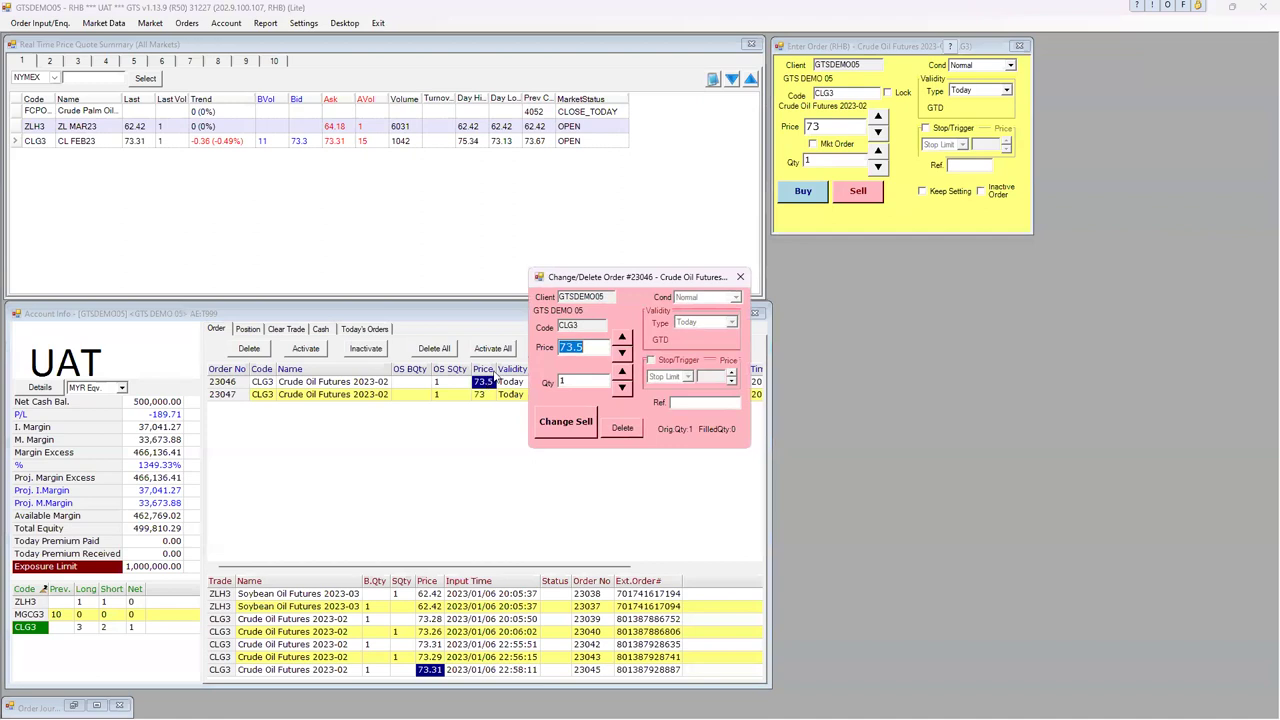
pyautogui.click(596, 346)
pyautogui.write('30')
pyautogui.click(587, 430)
pyautogui.click(607, 430)
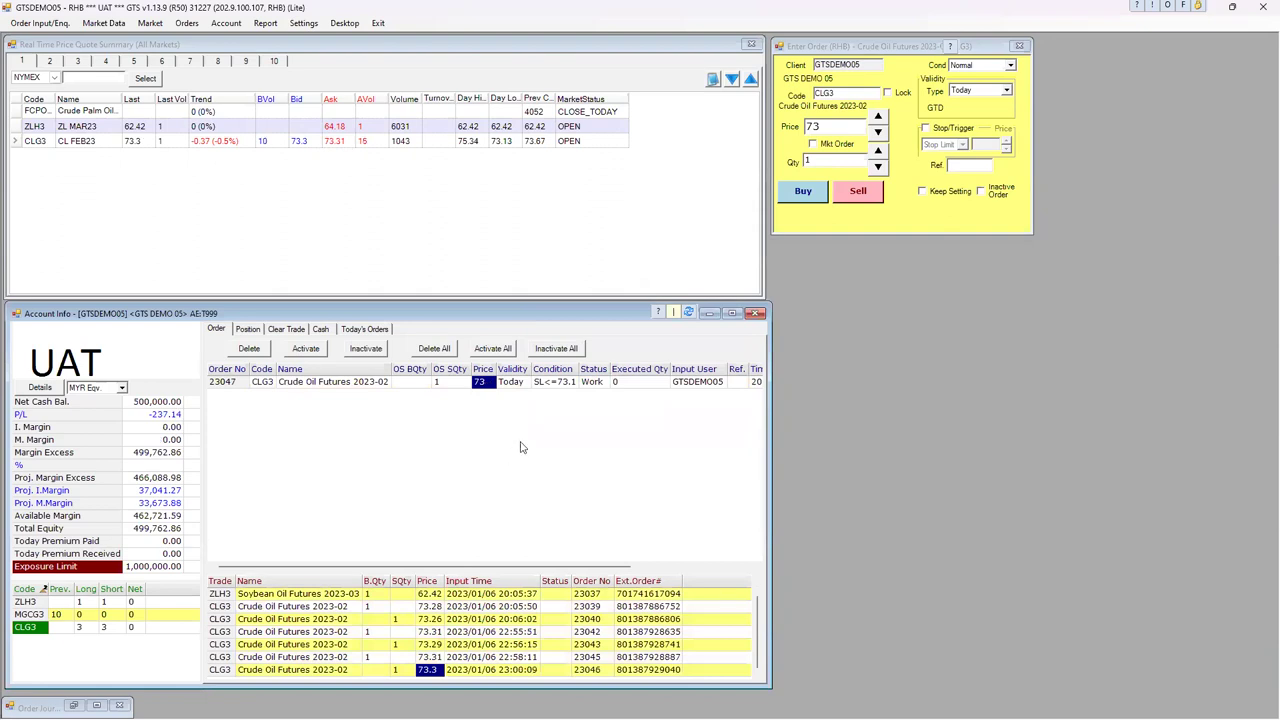
# Delete the remaining CLG3 stop-limit sell order.
pyautogui.click(593, 382)
pyautogui.click(255, 348)
pyautogui.click(592, 436)
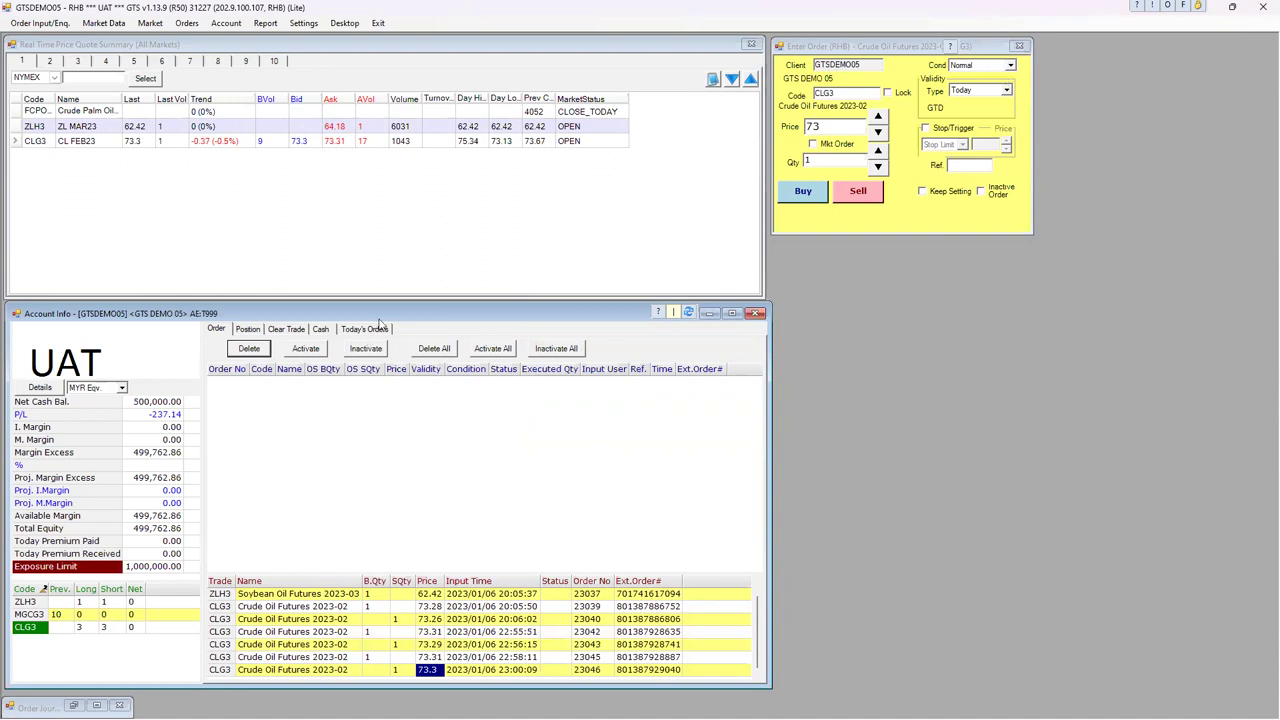
# Turn on the market order option and submit a buy order for 1 lot of CLG3.
pyautogui.click(848, 128)
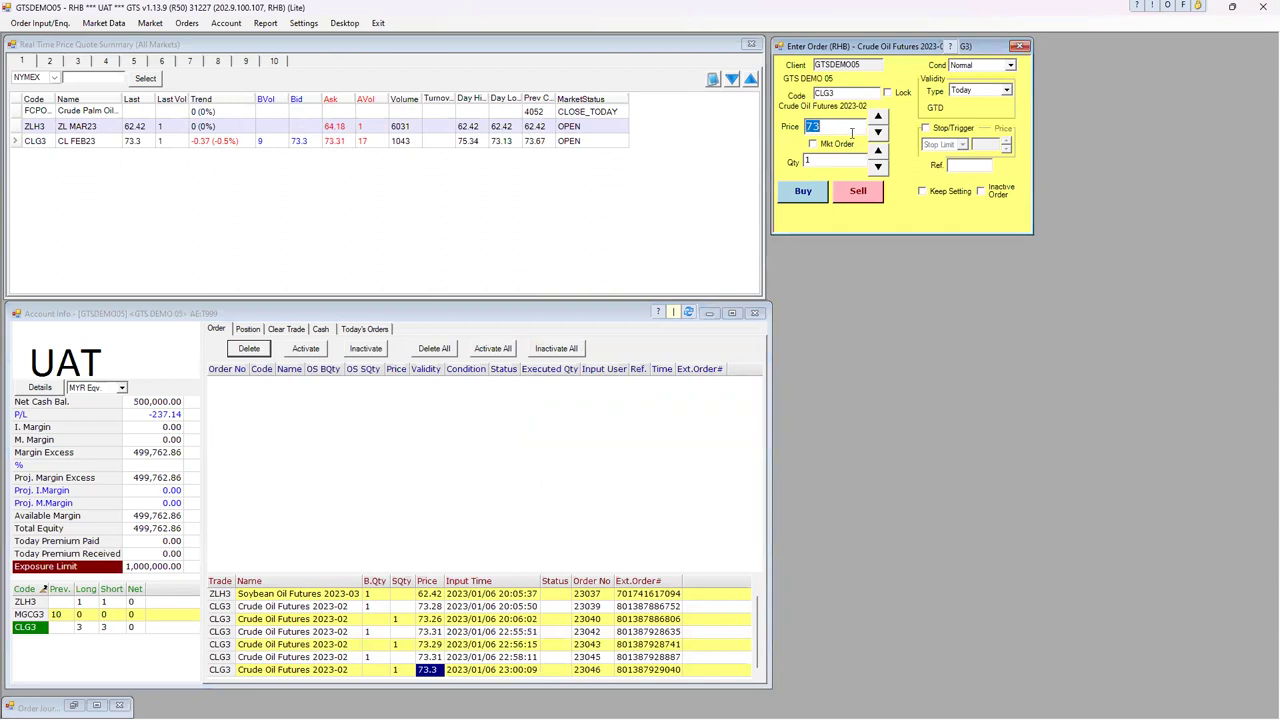
pyautogui.click(1010, 66)
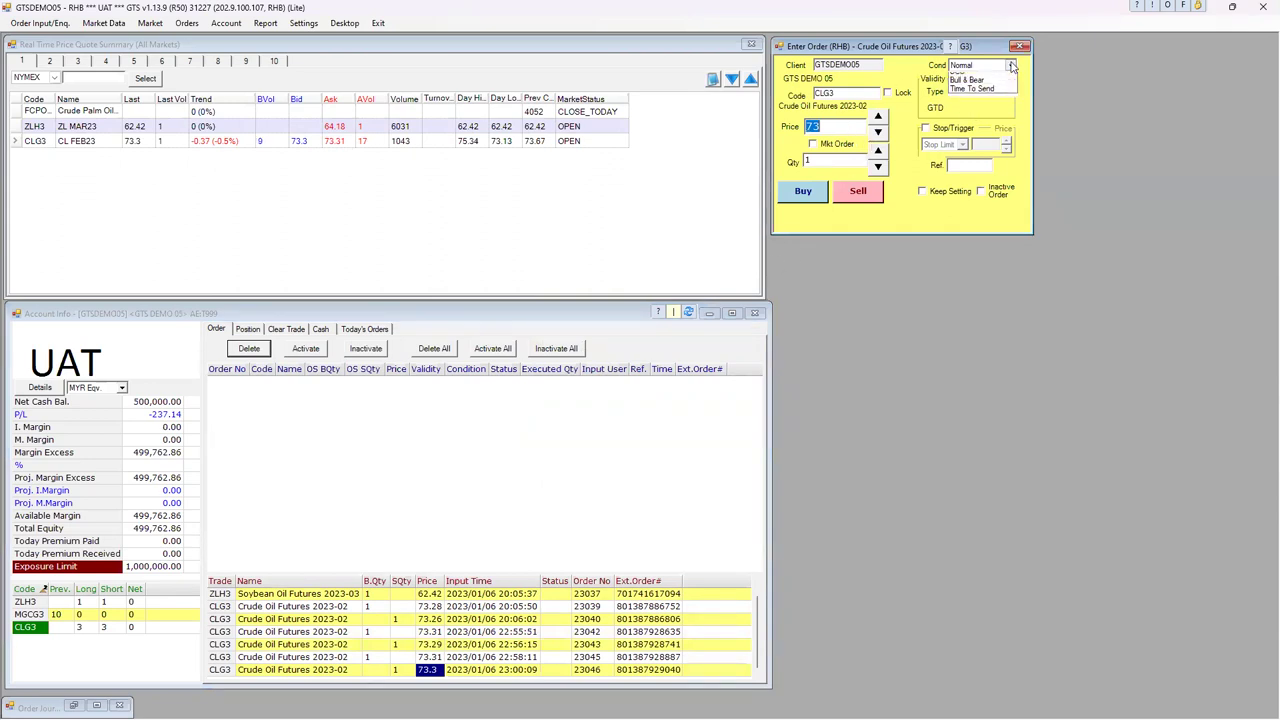
pyautogui.click(902, 119)
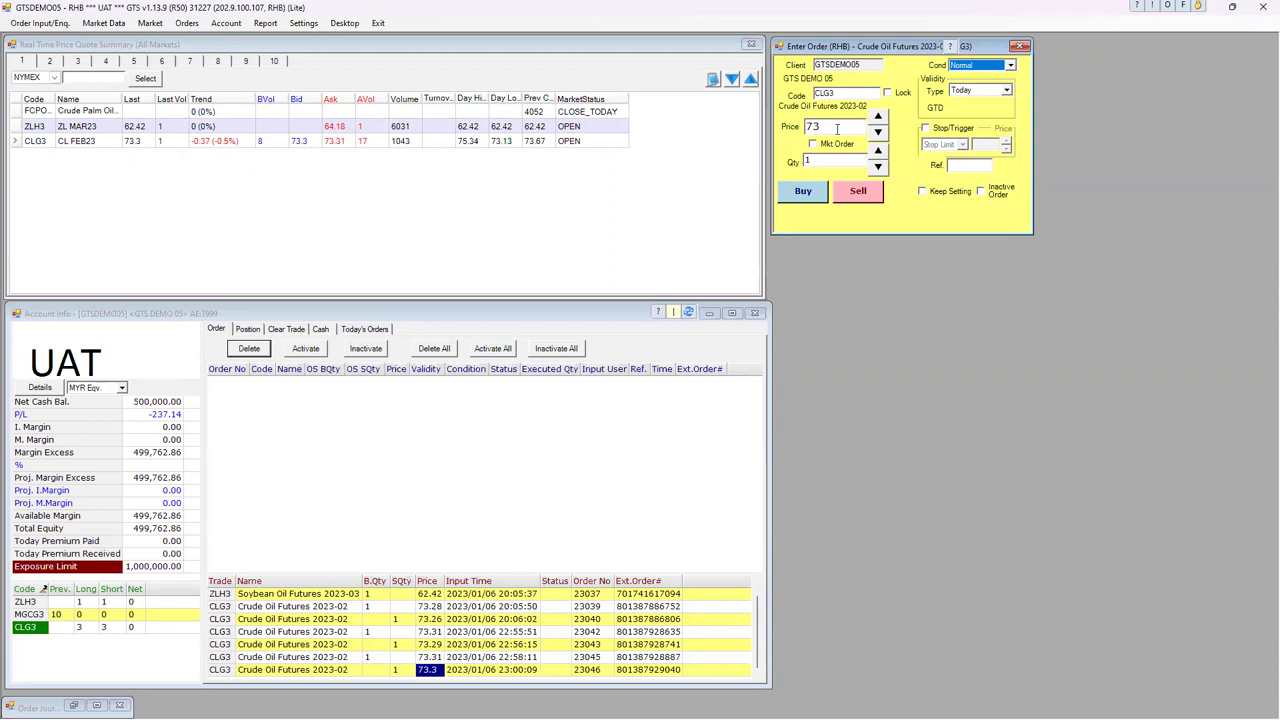
pyautogui.click(810, 189)
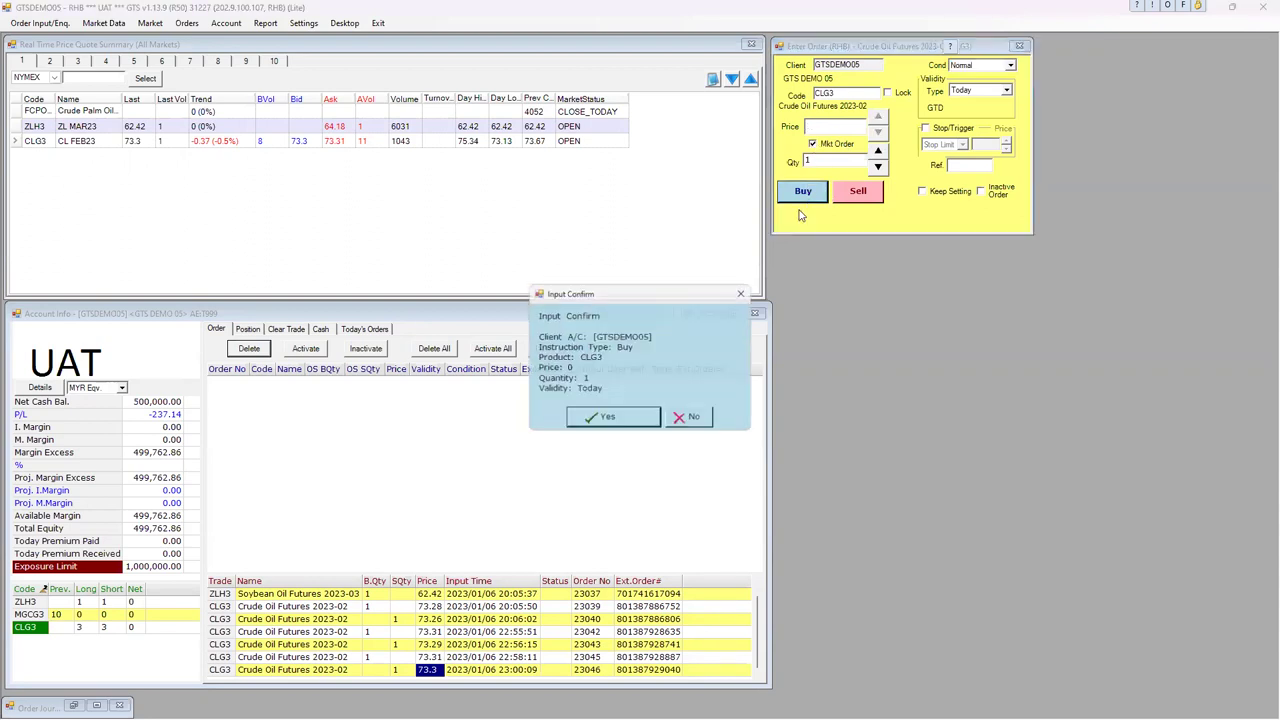
pyautogui.click(613, 426)
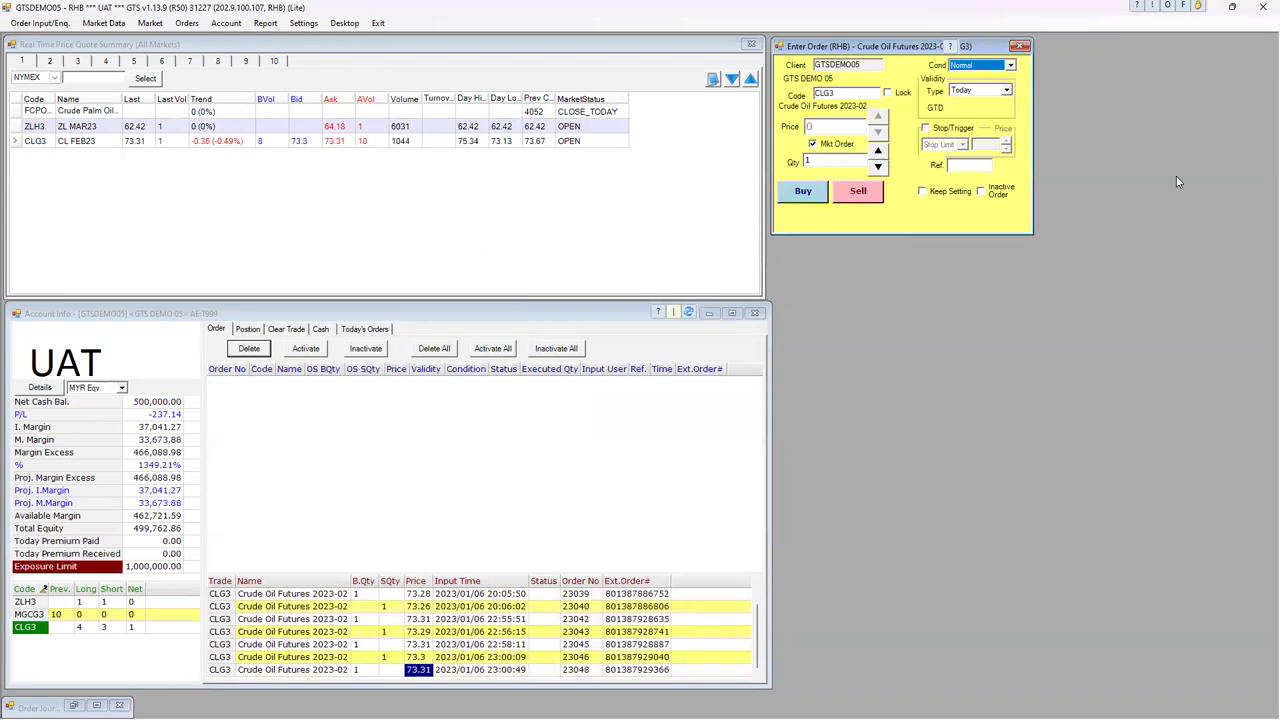
# Choose the OCO condition for the CLG3 order on the sell side and set its stop to 72.50.
pyautogui.click(1010, 65)
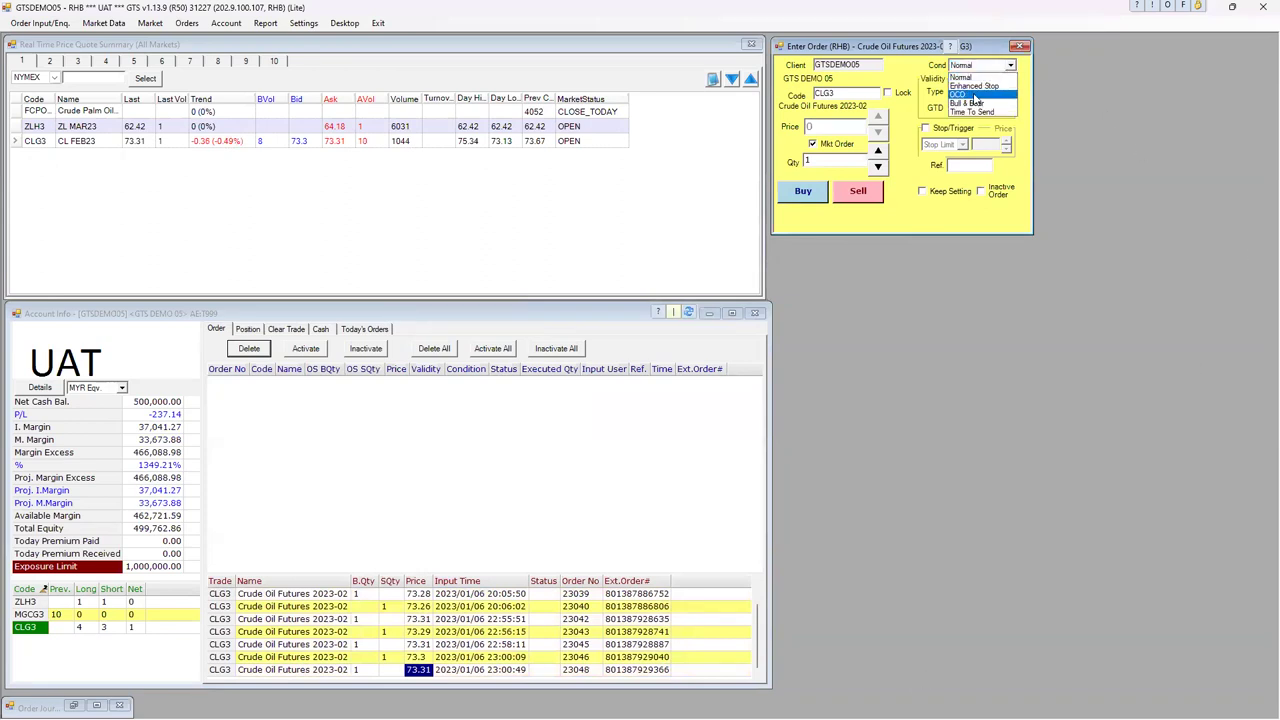
pyautogui.click(960, 94)
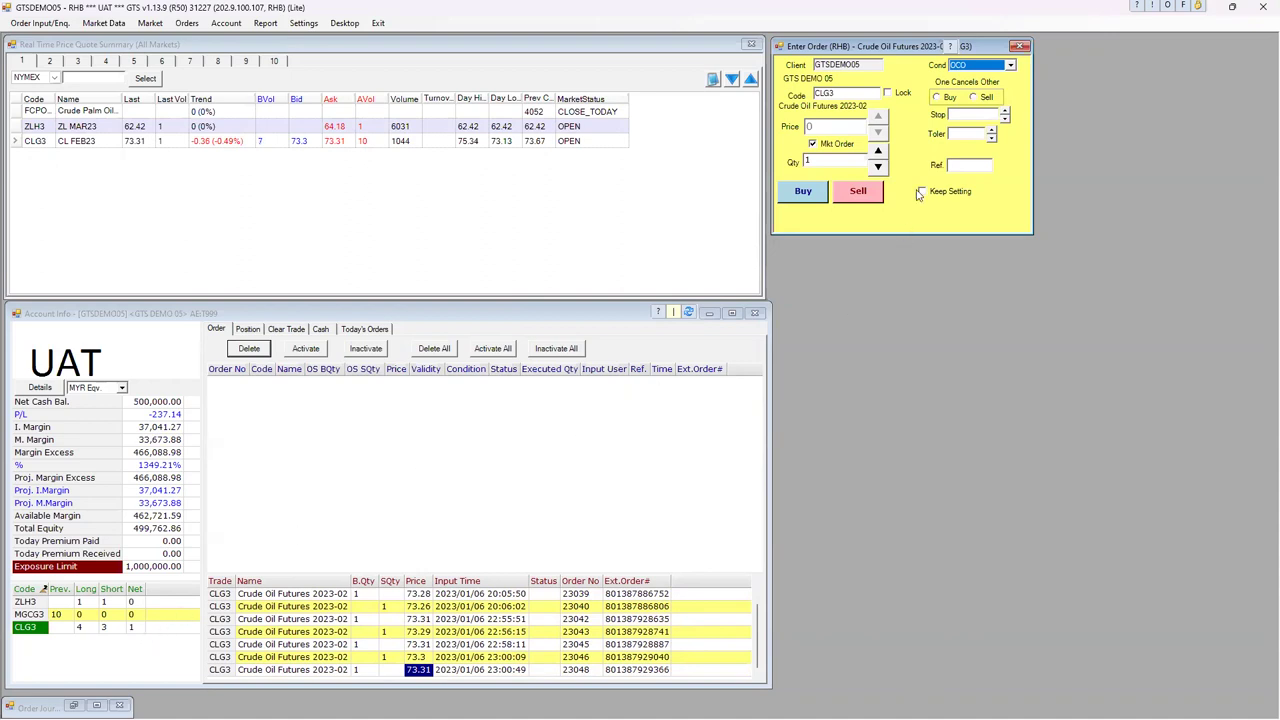
pyautogui.click(972, 98)
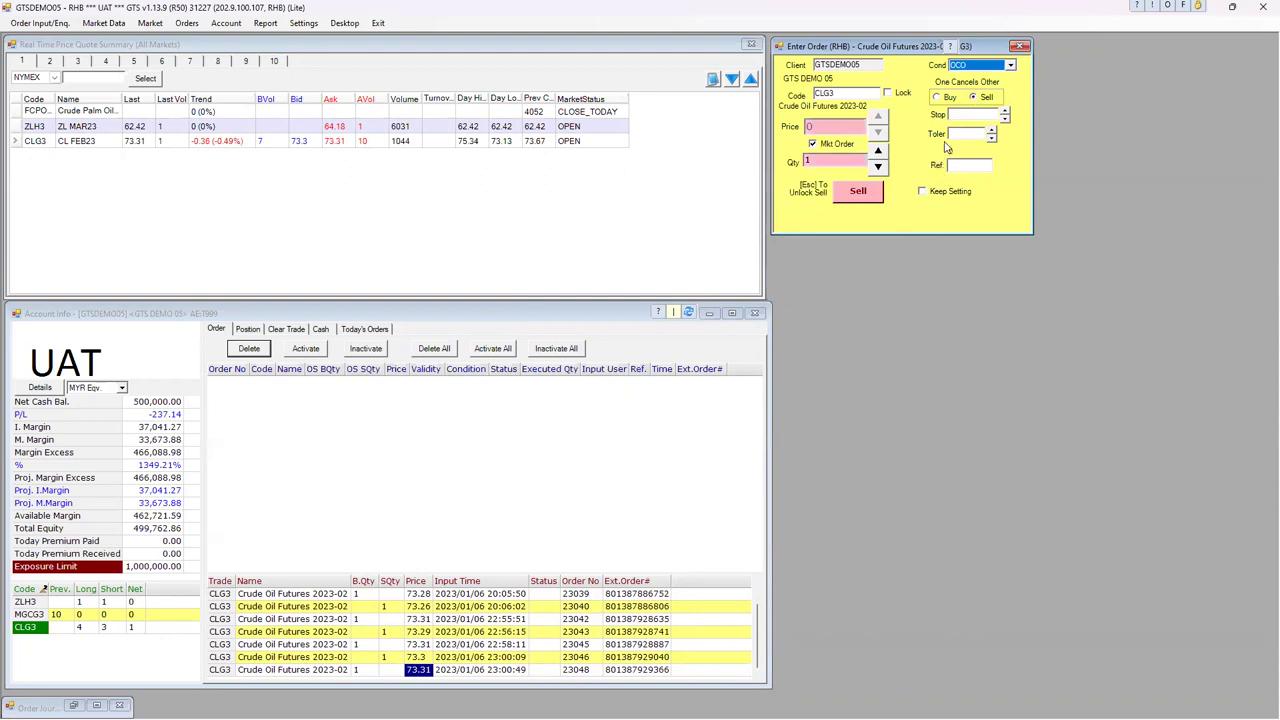
pyautogui.click(971, 115)
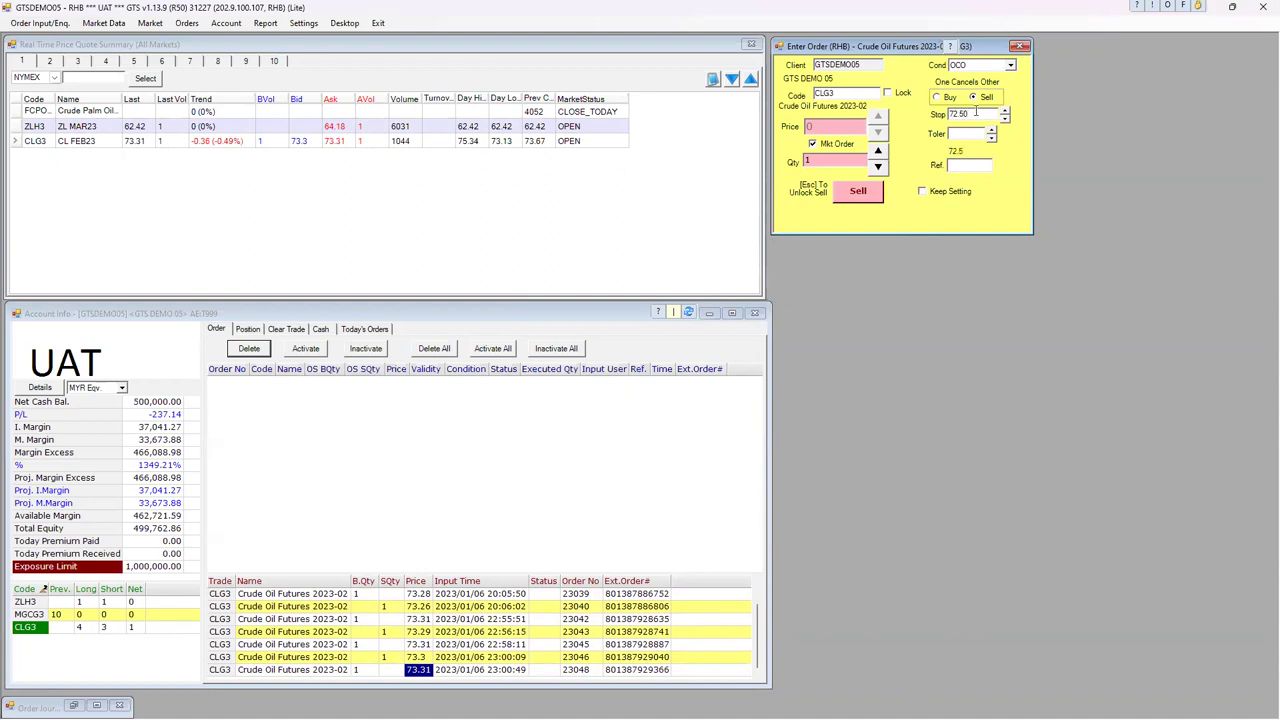
# Turn off the market order option, set the price to 74 and tolerance to 0.15, and submit the CLG3 OCO sell order for 1 lot.
pyautogui.click(813, 145)
pyautogui.click(816, 127)
pyautogui.write('7')
pyautogui.click(992, 131)
pyautogui.click(992, 131)
pyautogui.click(992, 131)
pyautogui.click(992, 131)
pyautogui.click(992, 131)
pyautogui.click(992, 131)
pyautogui.click(992, 131)
pyautogui.click(866, 195)
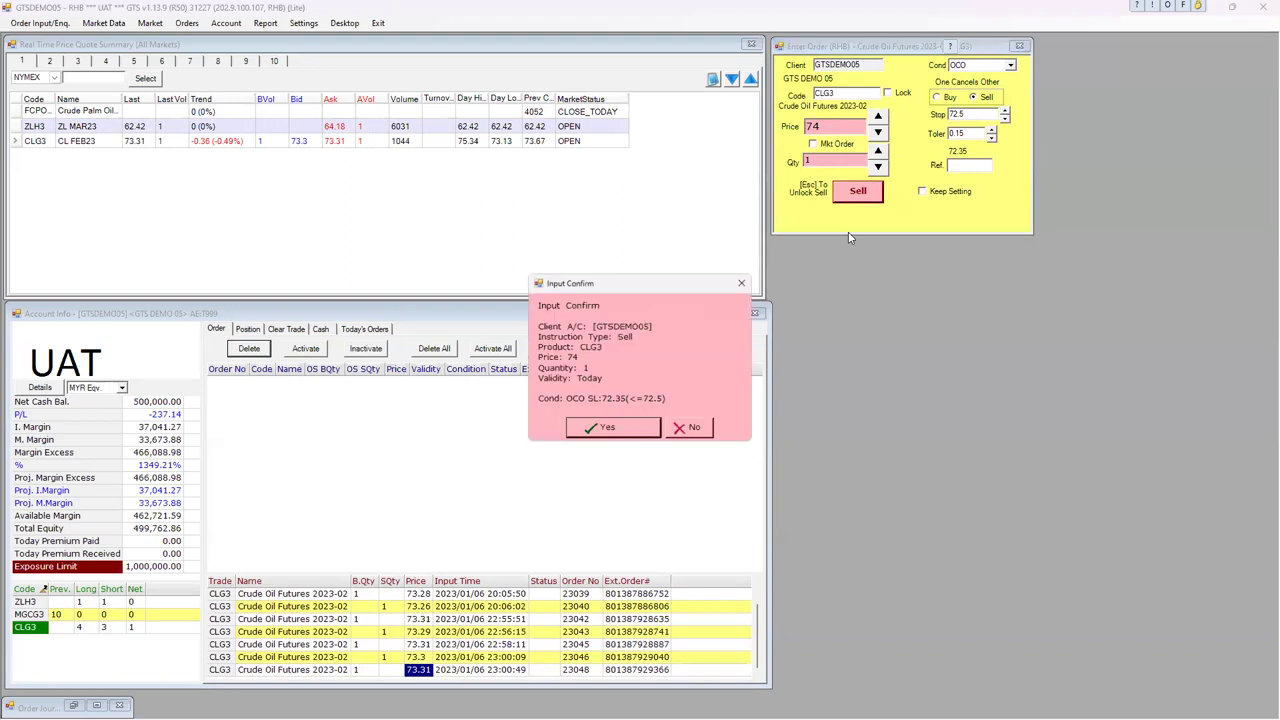
pyautogui.click(607, 431)
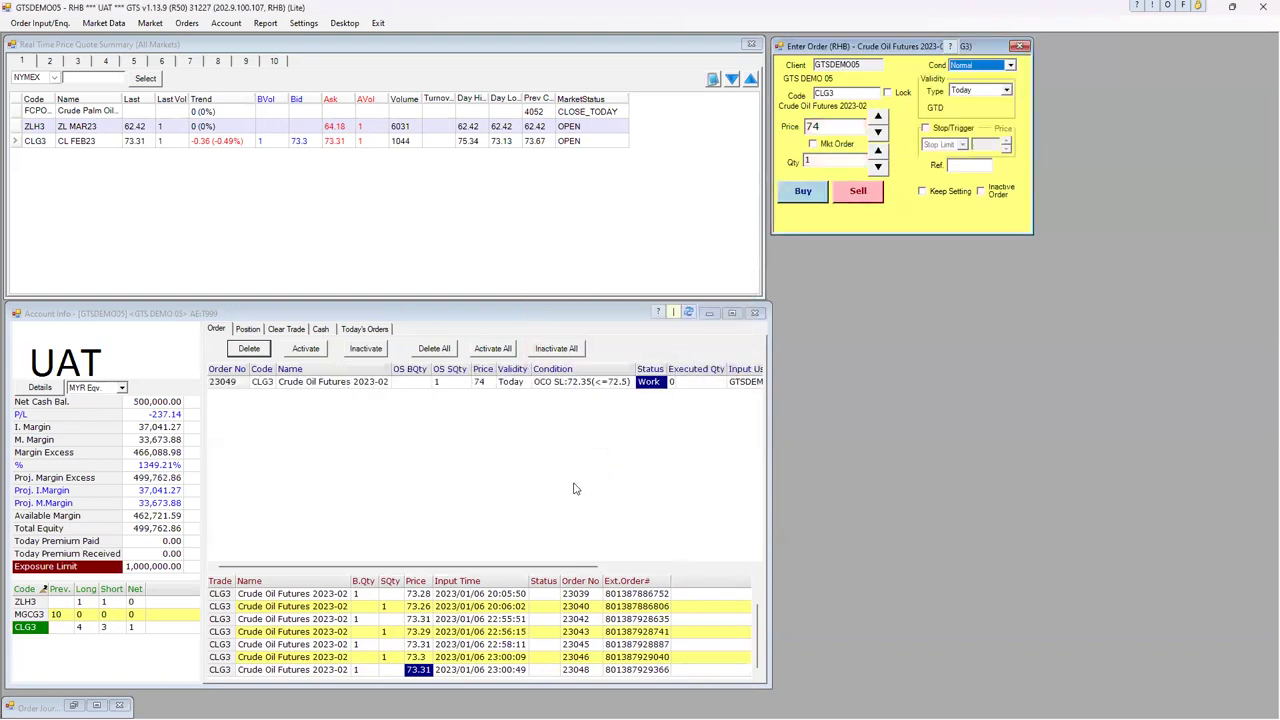
# Review the CLG3 OCO sell order's price and condition and delete the order.
pyautogui.click(483, 387)
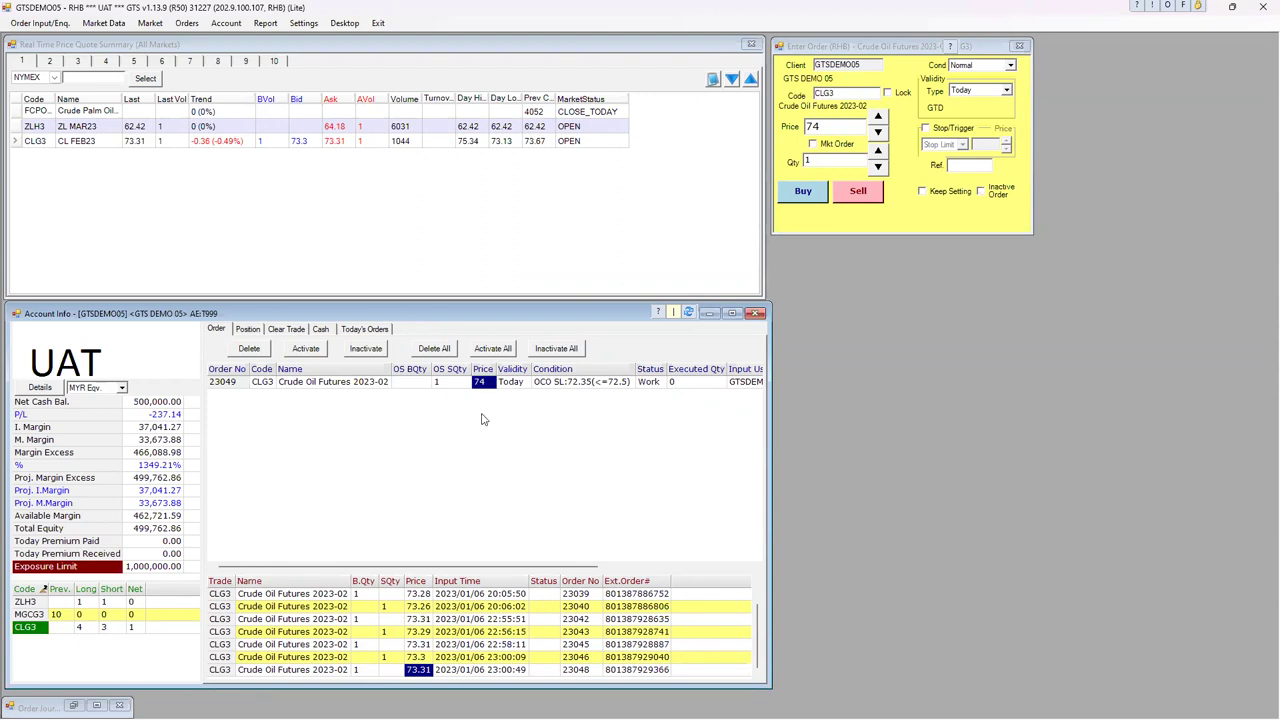
pyautogui.click(556, 390)
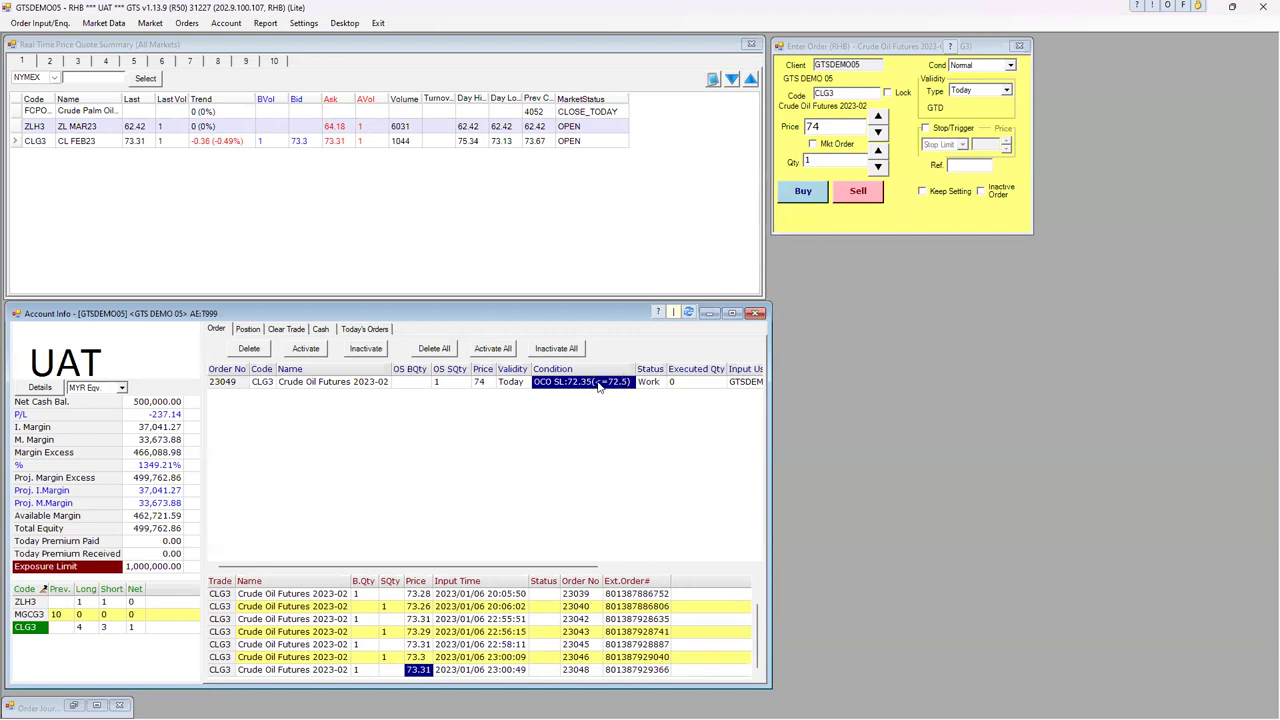
pyautogui.click(483, 382)
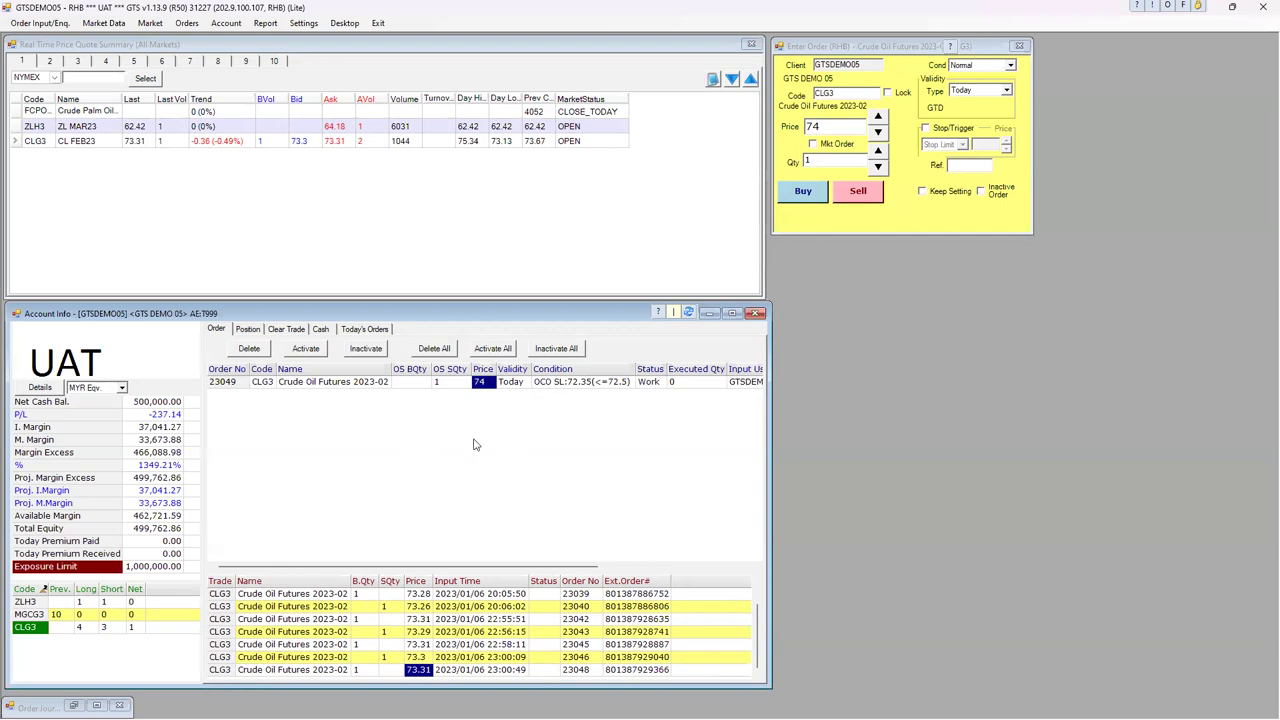
pyautogui.click(249, 348)
pyautogui.click(607, 434)
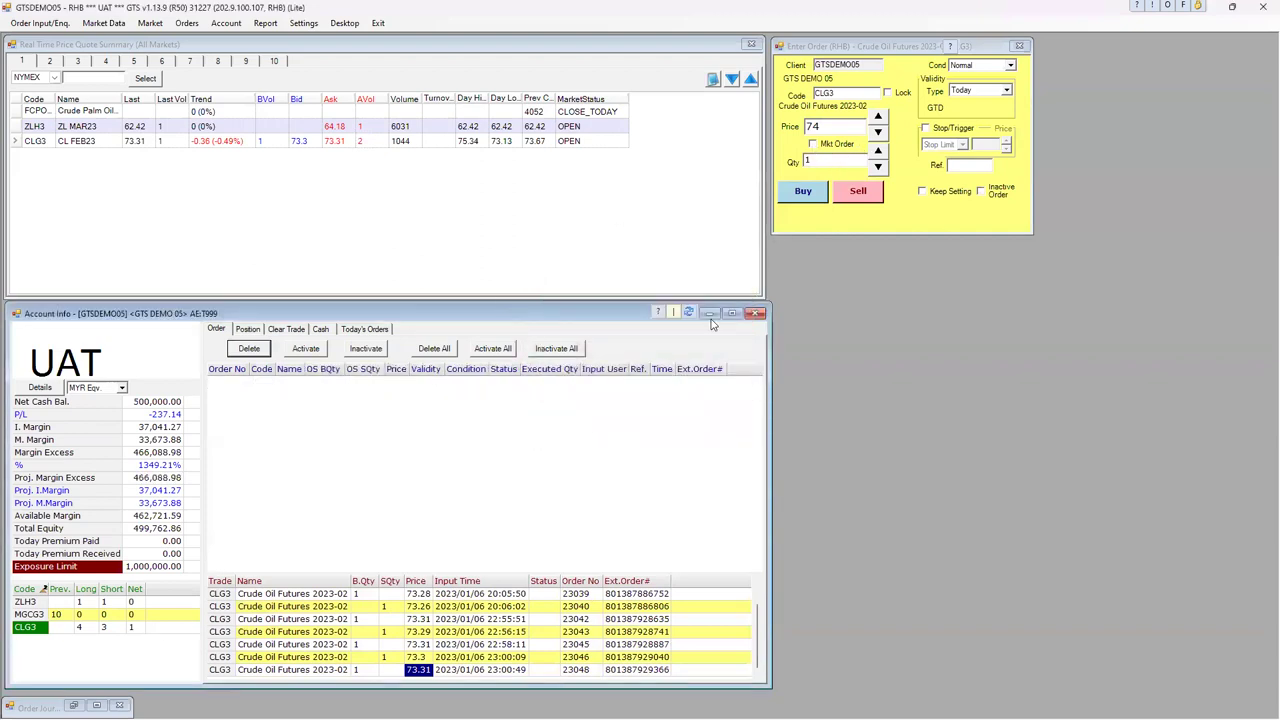
# Turn on the market order option and submit a sell order for 1 lot of CLG3.
pyautogui.click(814, 144)
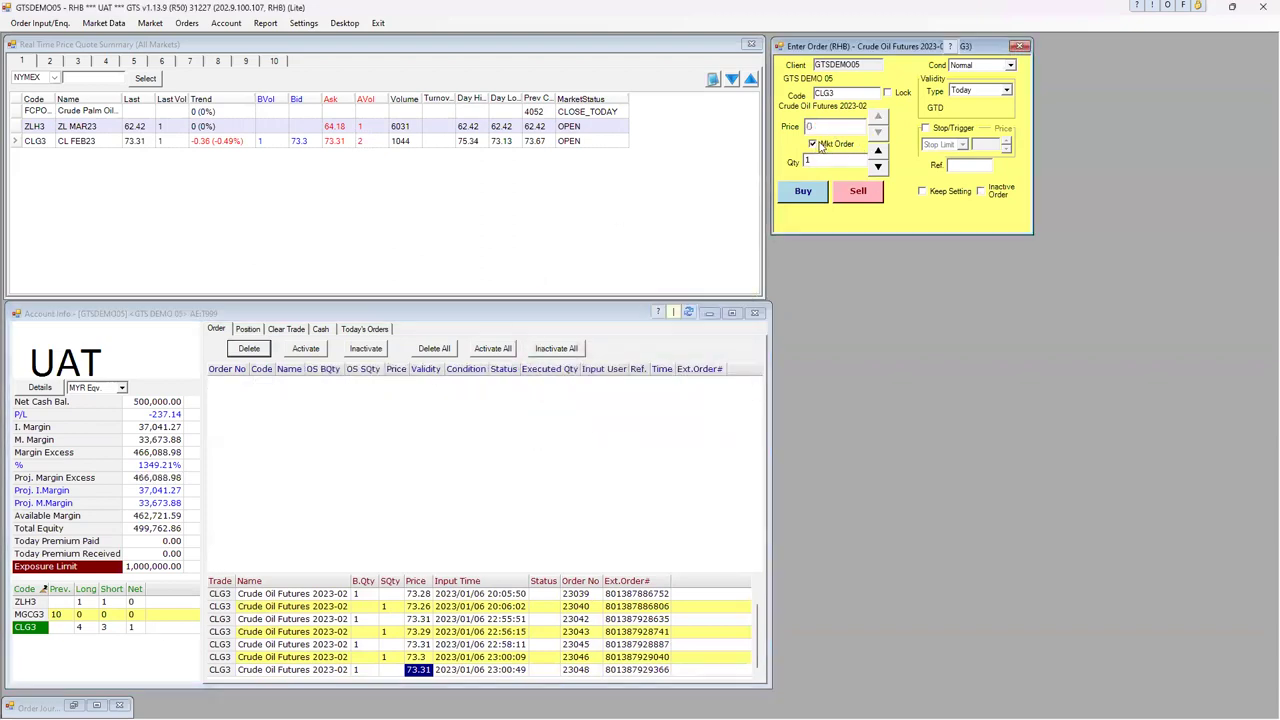
pyautogui.click(852, 195)
pyautogui.click(628, 427)
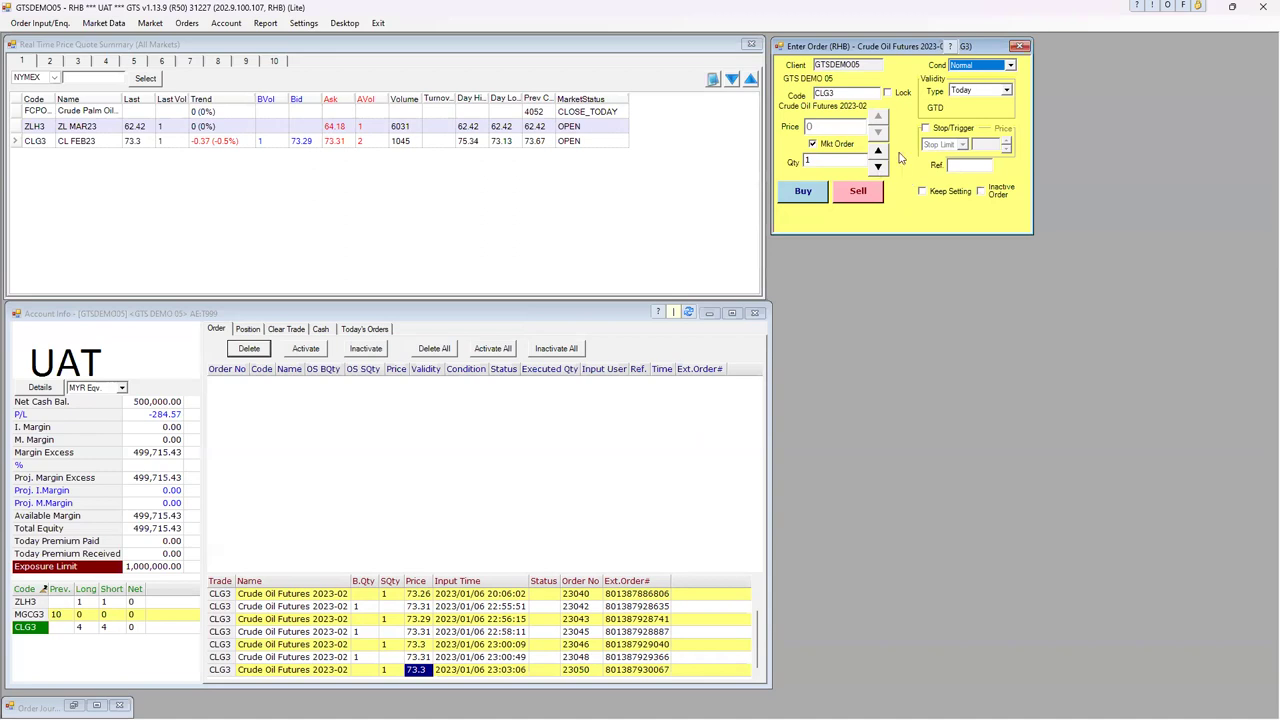
pyautogui.click(927, 130)
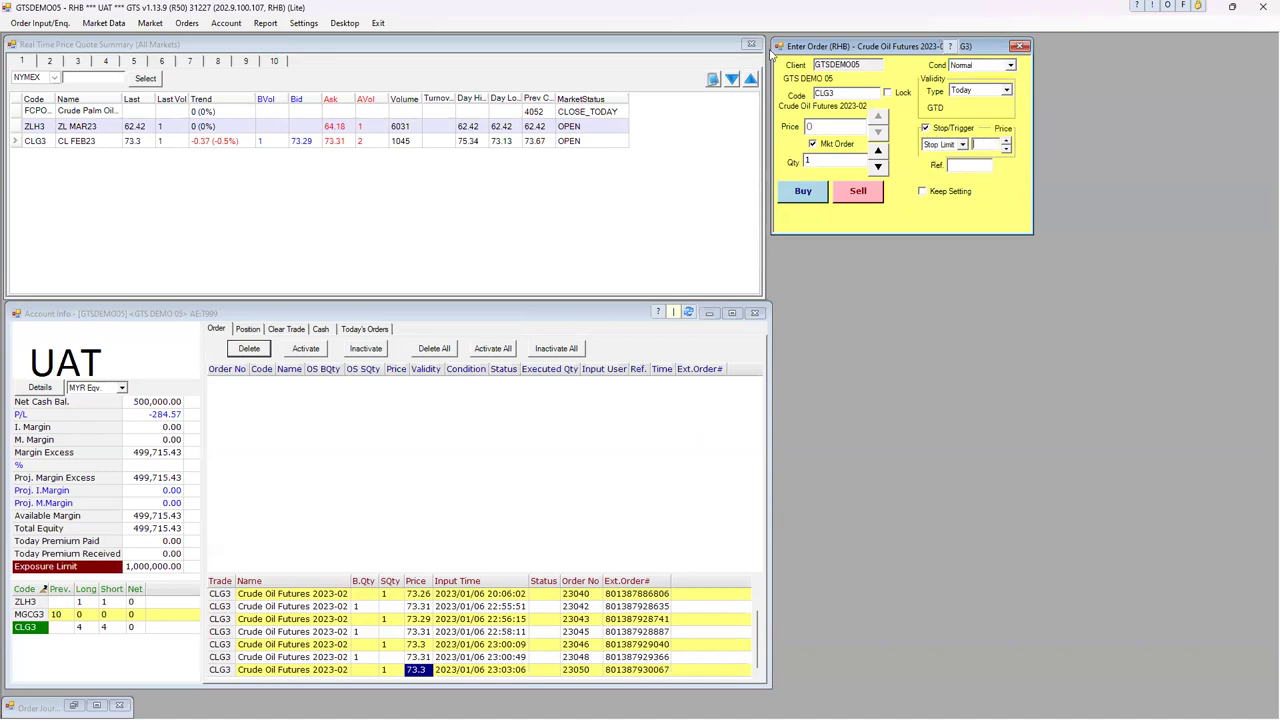
pyautogui.click(813, 144)
pyautogui.click(813, 144)
pyautogui.click(927, 129)
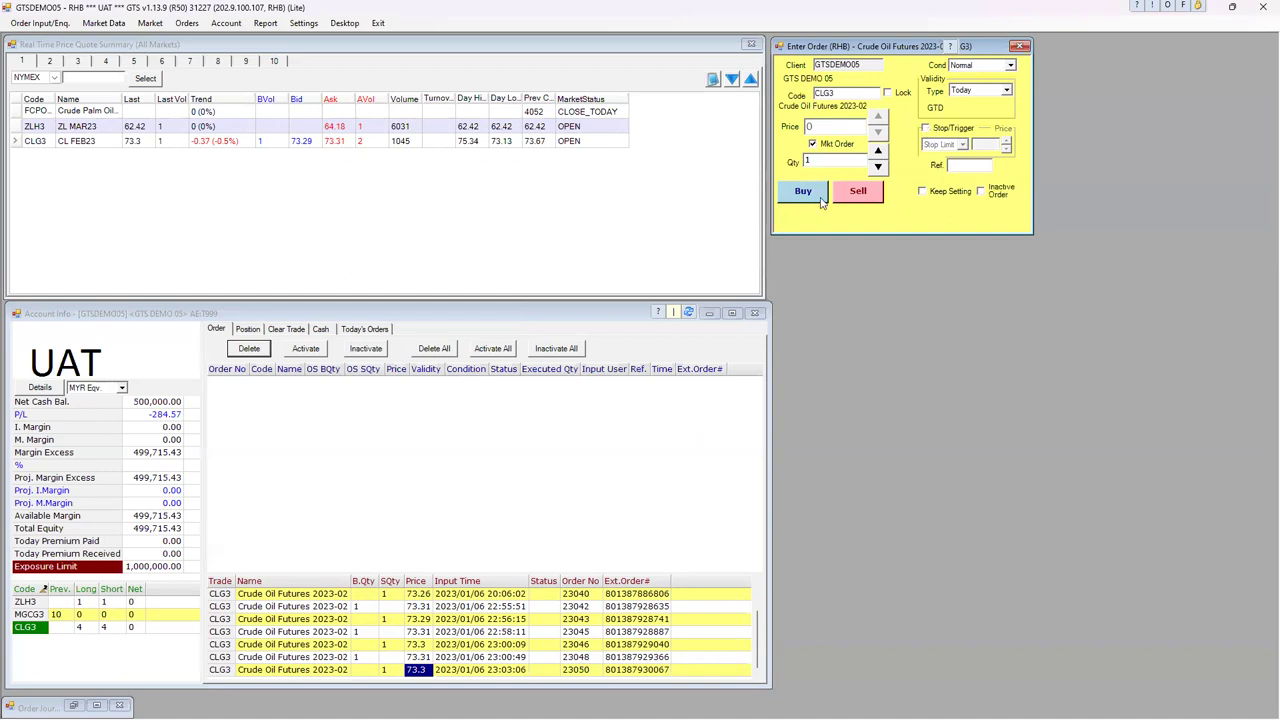
# Submit a market buy order for 1 lot of CLG3.
pyautogui.click(815, 195)
pyautogui.click(628, 424)
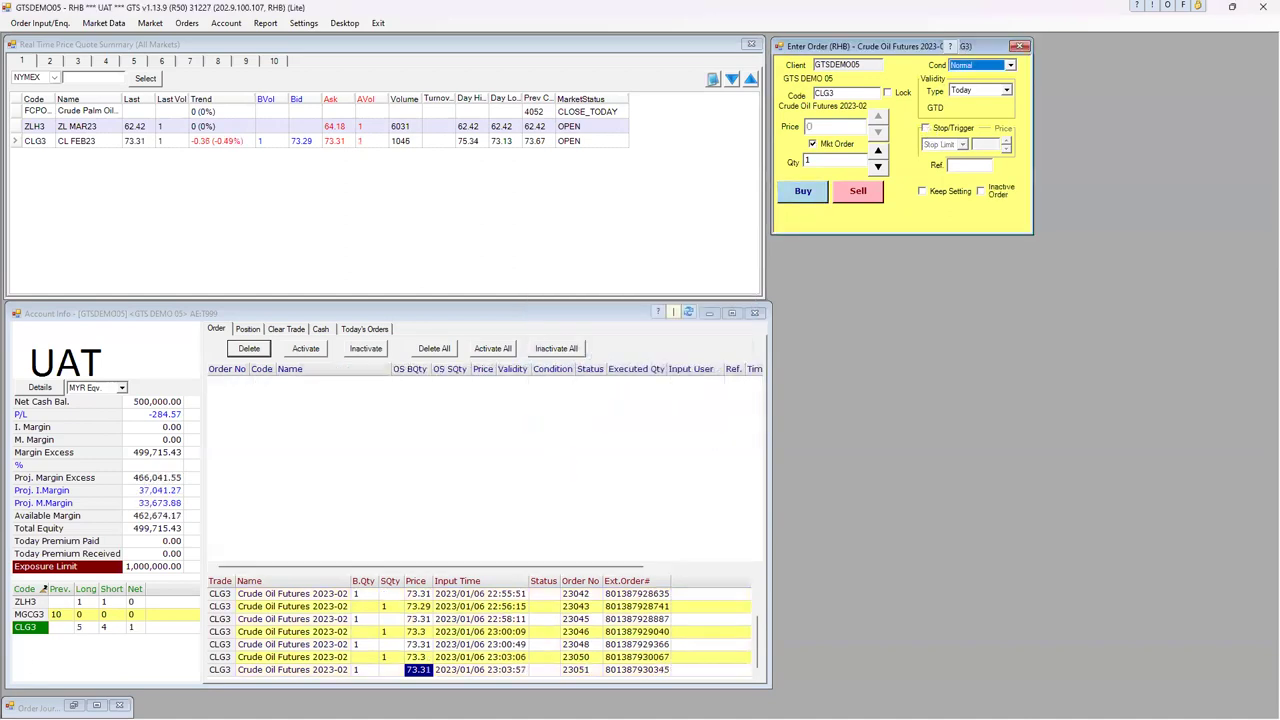
# Enable the stop trigger at 73 with the market order option on and submit the CLG3 sell order for 1 lot.
pyautogui.click(927, 130)
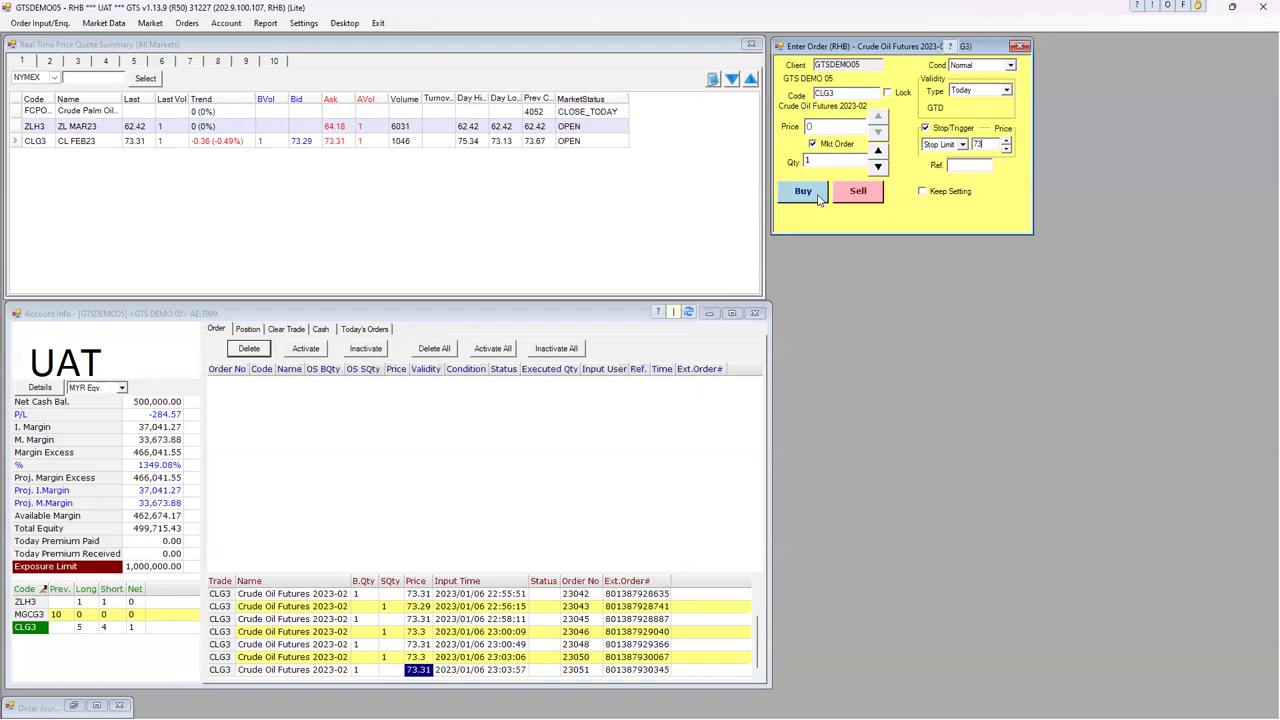
pyautogui.click(866, 196)
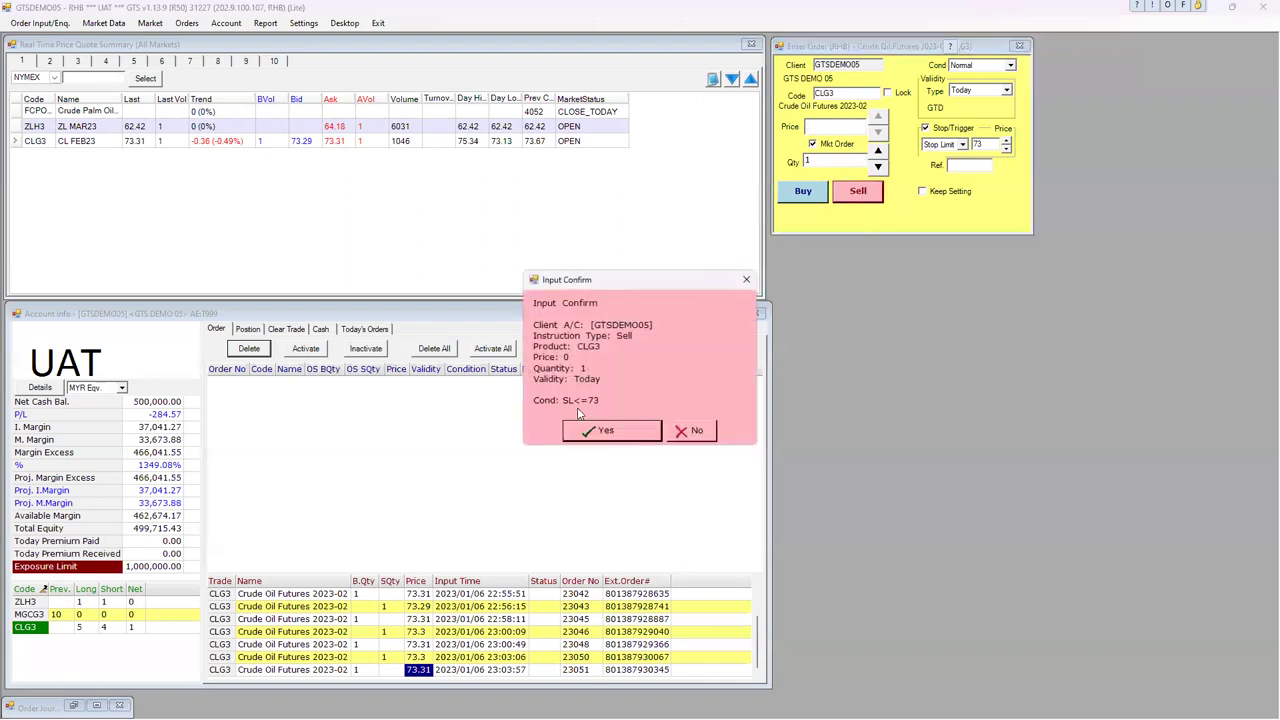
pyautogui.click(604, 430)
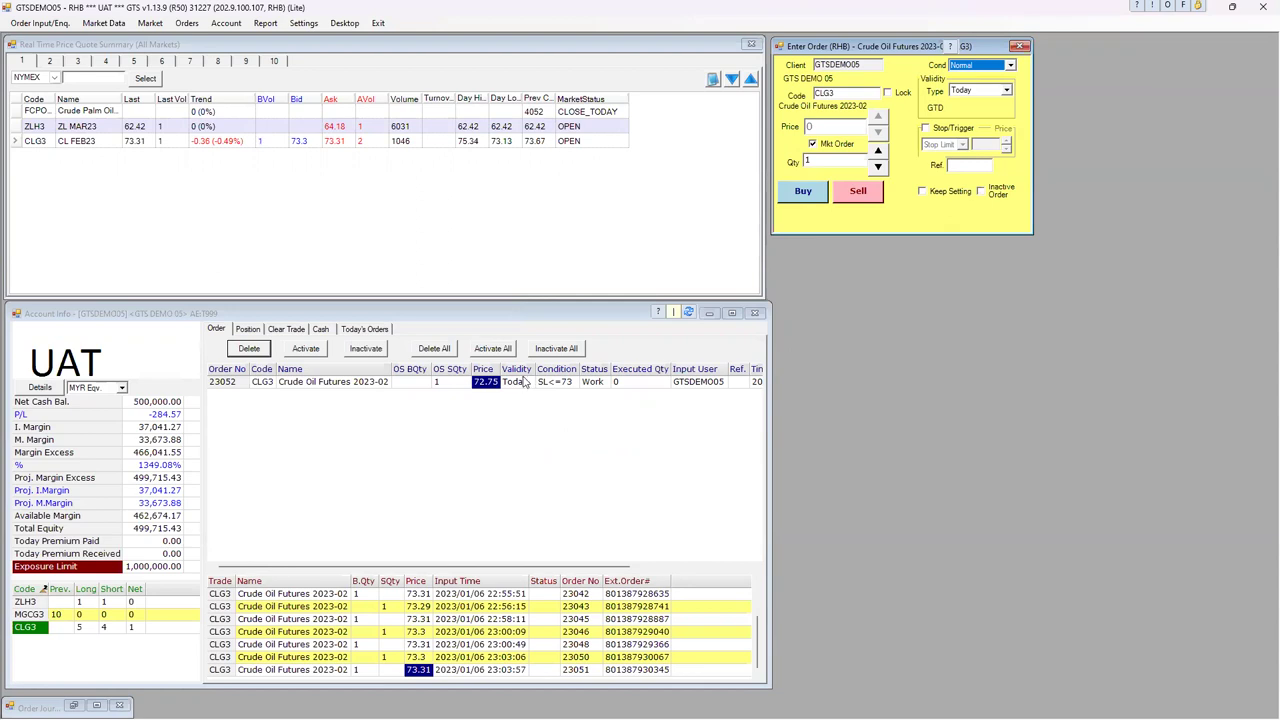
# Open the working CLG3 stop order's details to check its level and tolerance, and close them without changes.
pyautogui.click(539, 382)
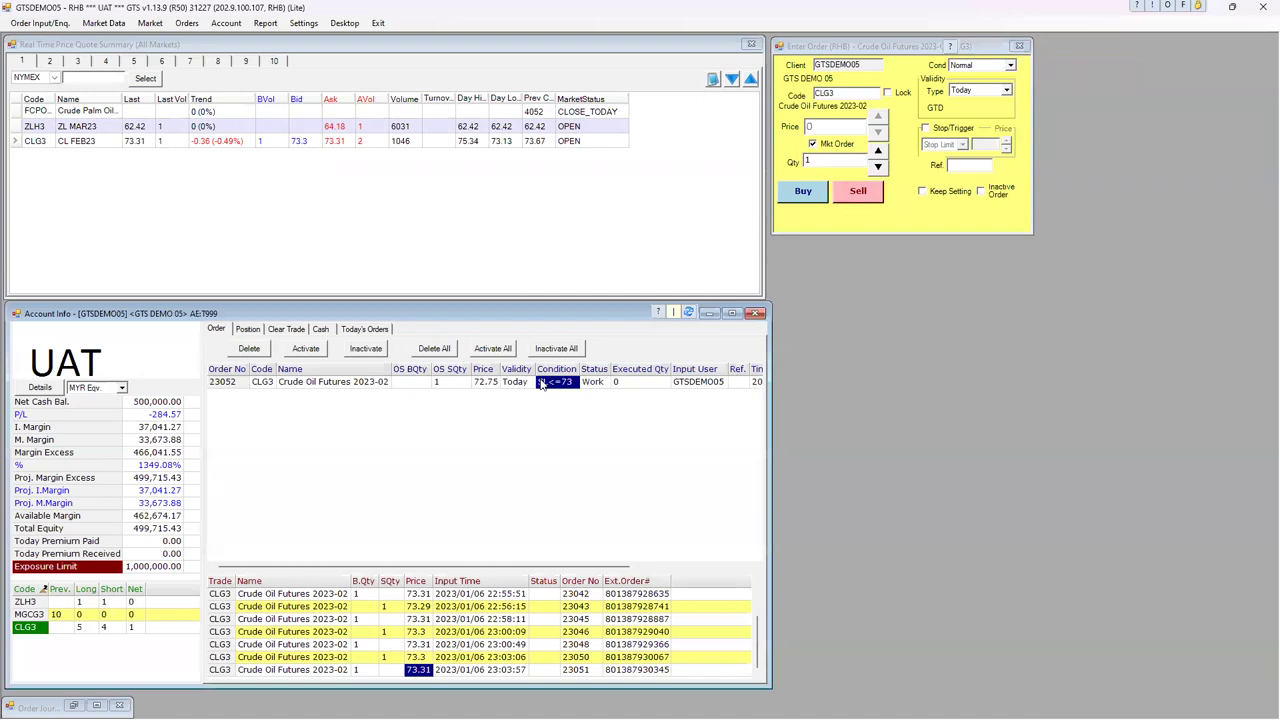
pyautogui.doubleClick(541, 382)
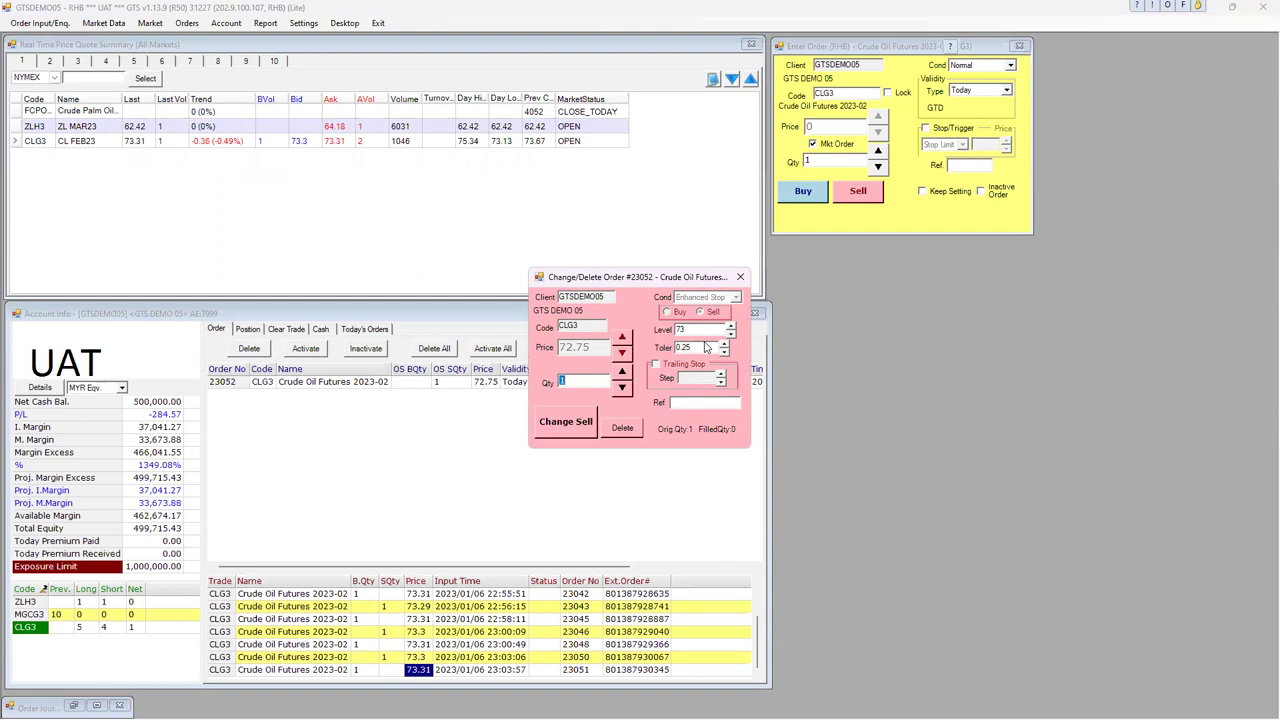
pyautogui.click(739, 277)
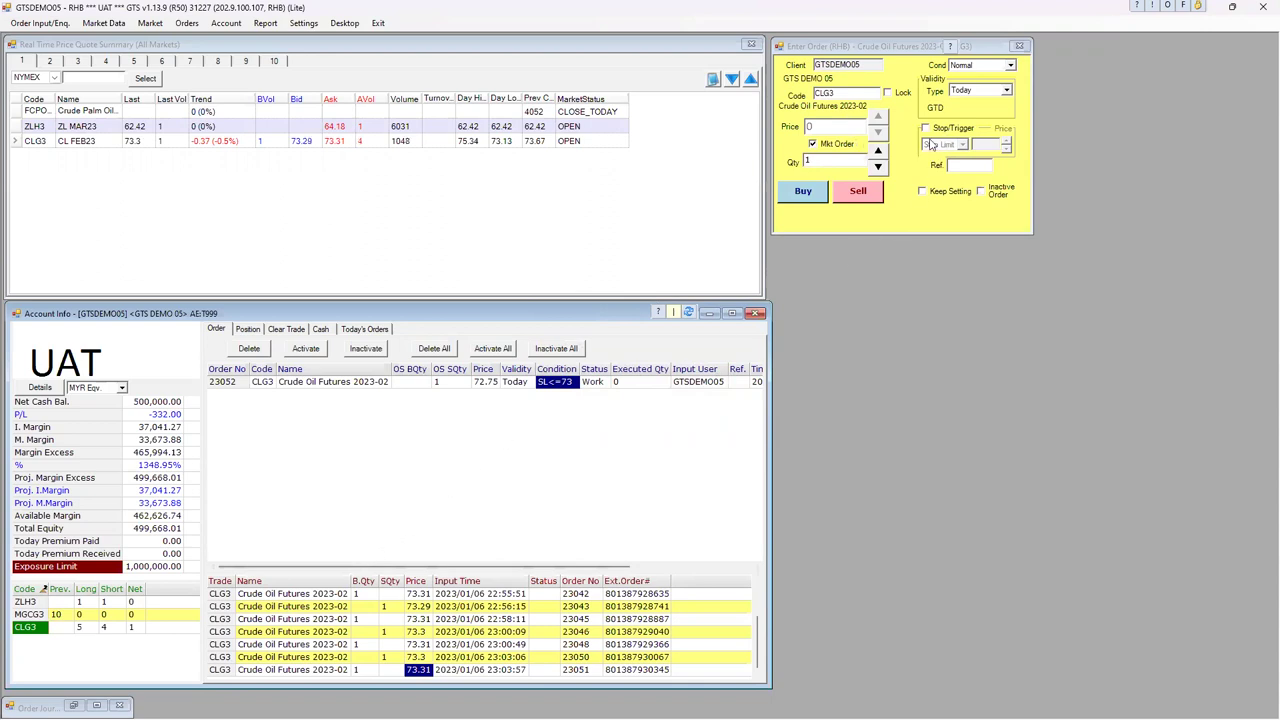
pyautogui.click(823, 145)
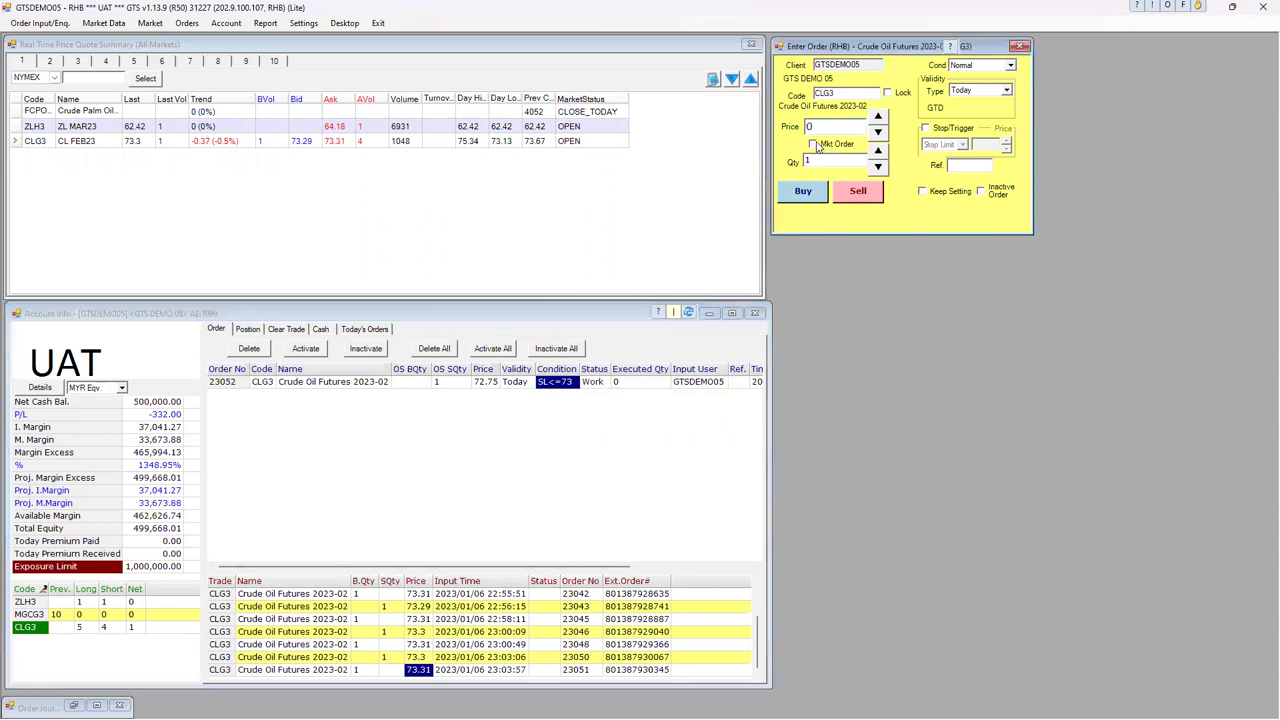
pyautogui.click(926, 129)
pyautogui.click(813, 144)
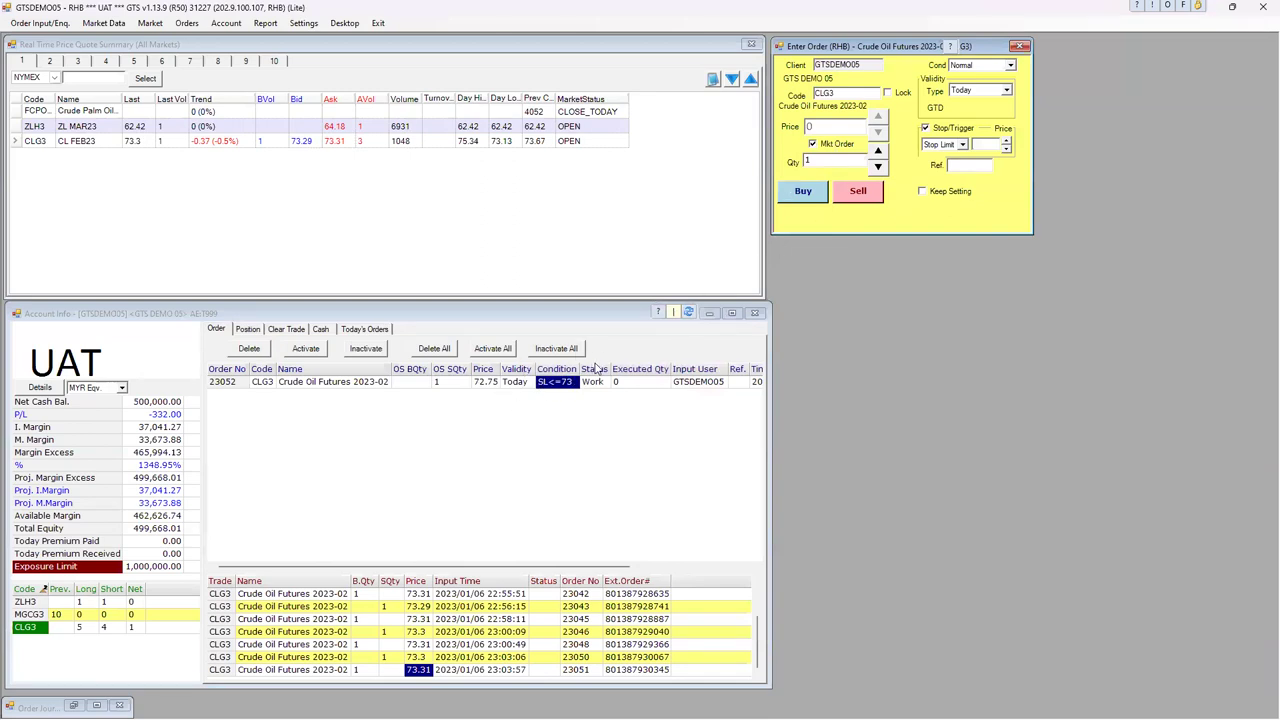
pyautogui.click(814, 145)
pyautogui.click(926, 130)
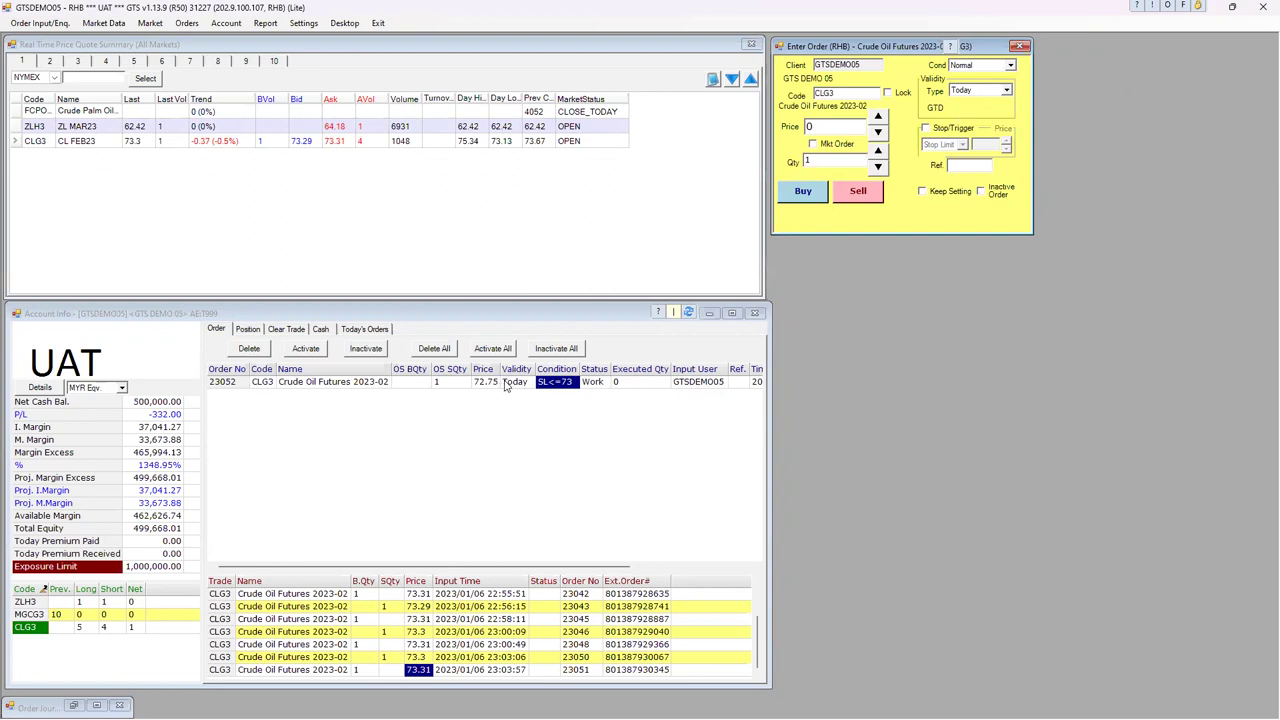
pyautogui.click(811, 143)
pyautogui.click(926, 128)
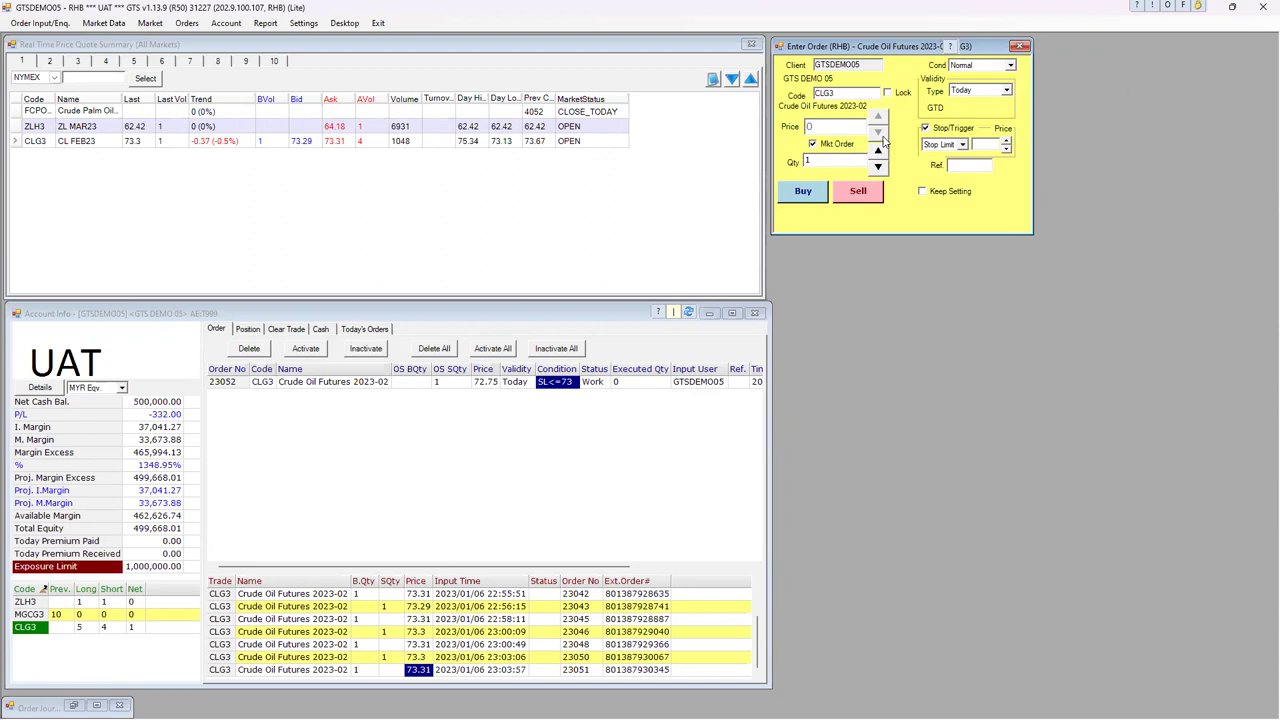
pyautogui.click(816, 145)
pyautogui.click(925, 128)
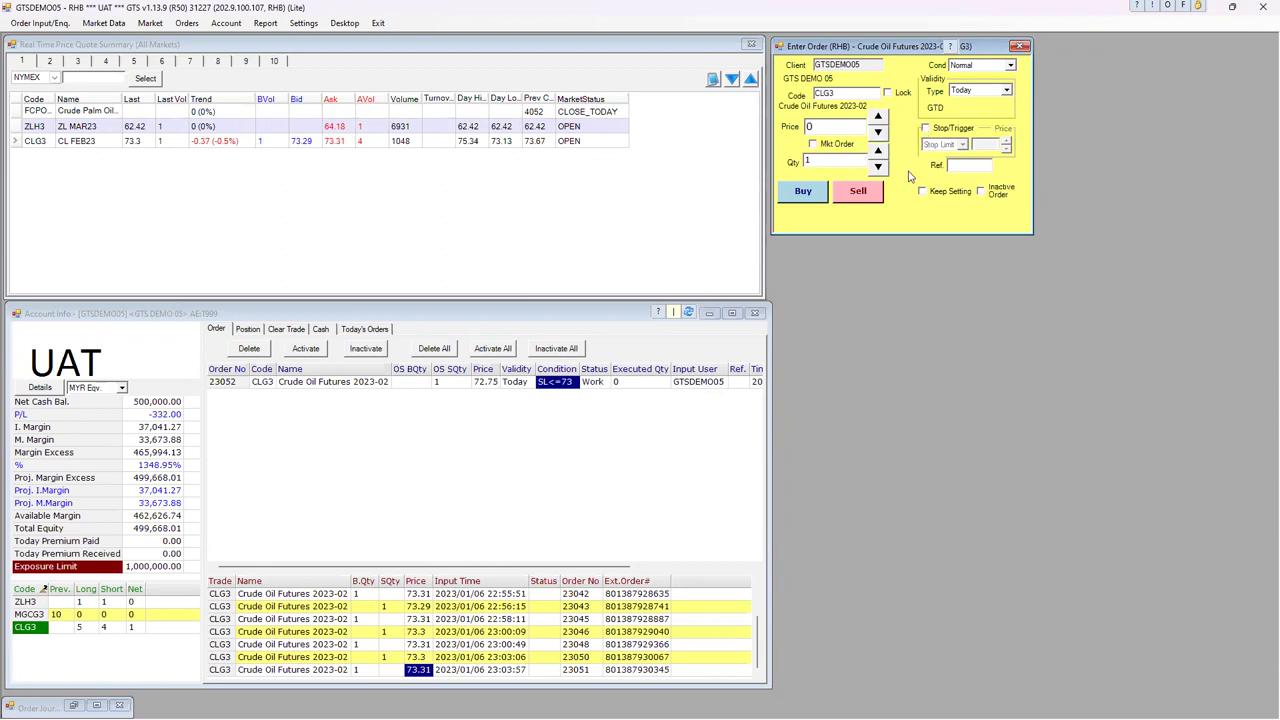
# Delete the working CLG3 sell stop order with the 73 trigger.
pyautogui.click(375, 384)
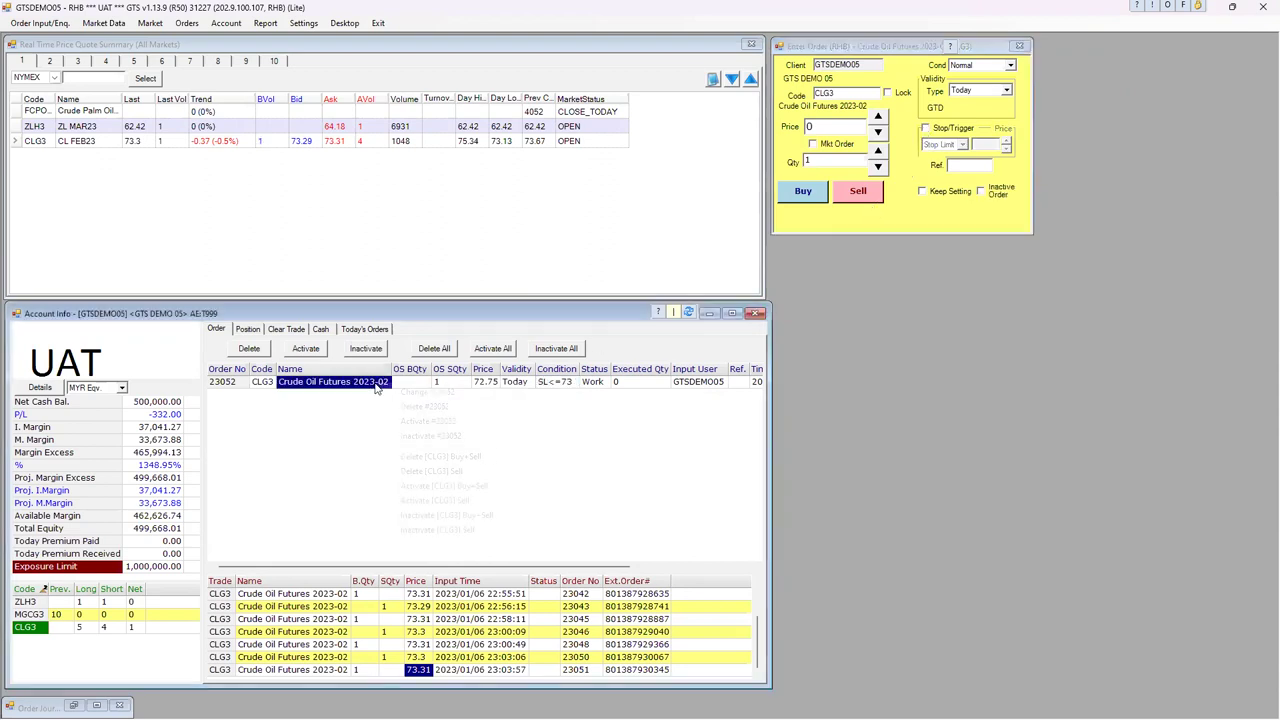
pyautogui.rightClick(376, 384)
pyautogui.click(408, 407)
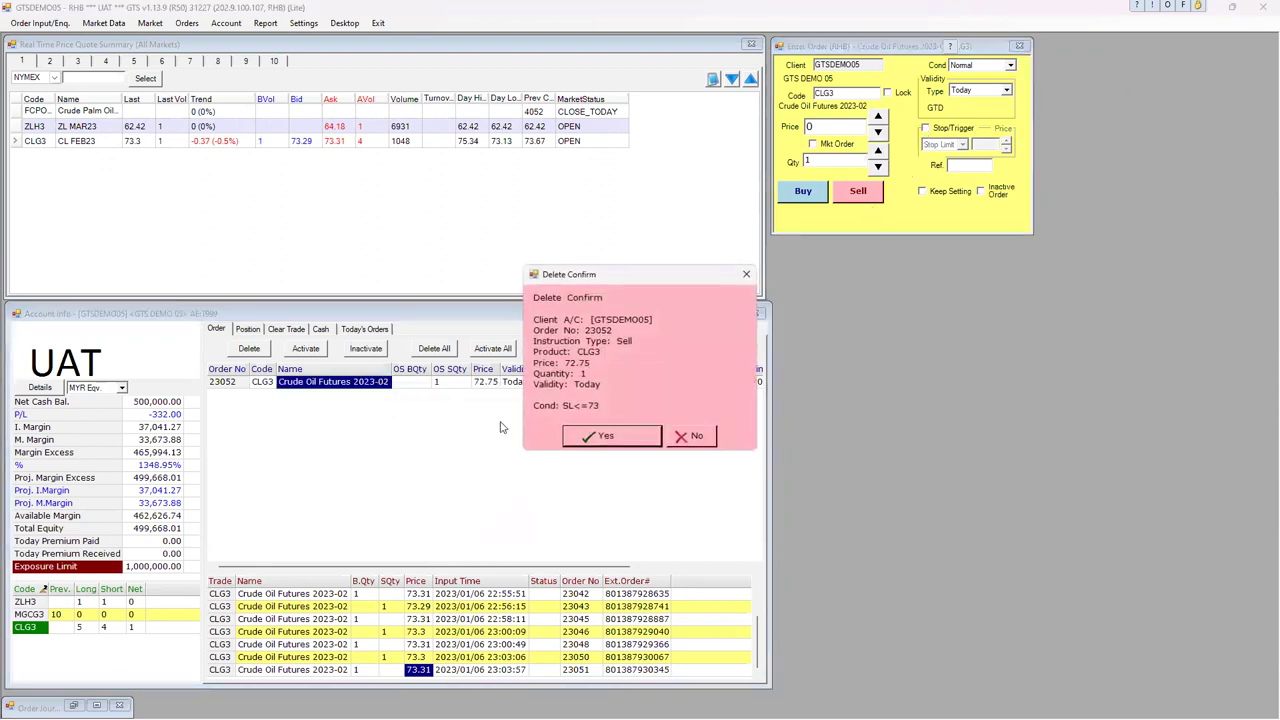
pyautogui.click(590, 444)
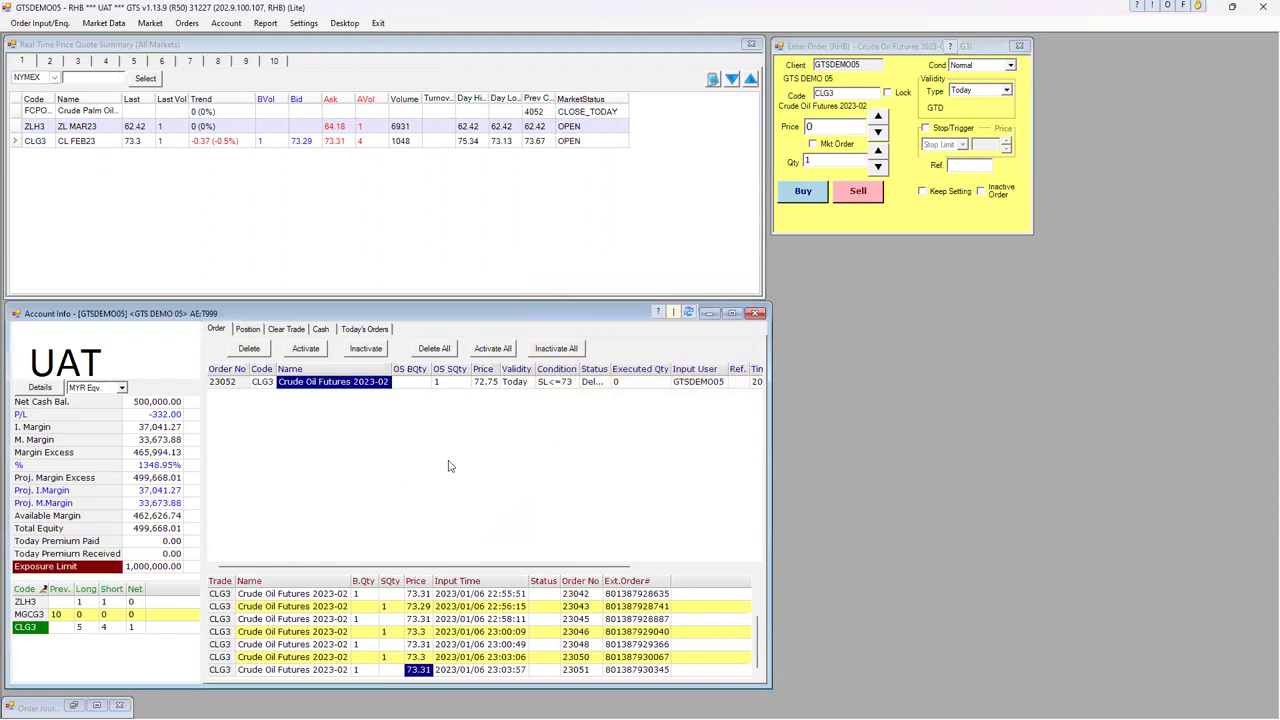
# Enable the market order option and close out the CLG3 position with a sell order for 1 lot.
pyautogui.click(813, 143)
pyautogui.click(859, 193)
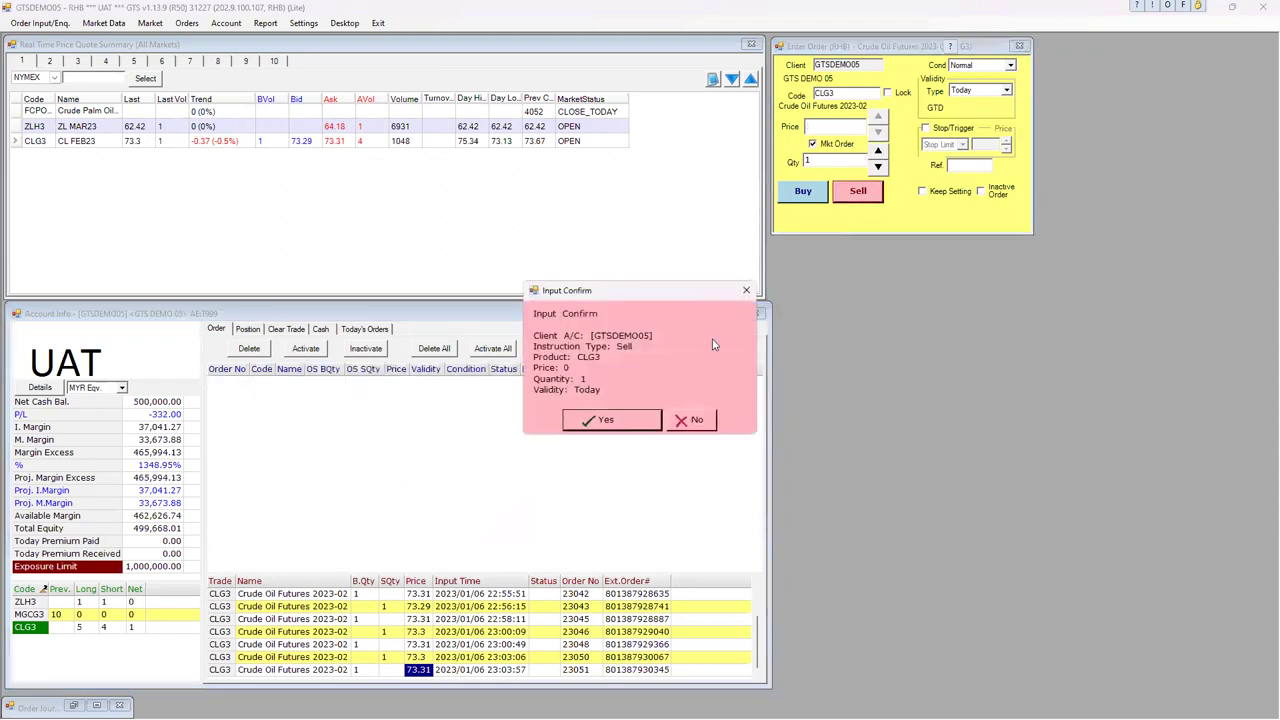
pyautogui.click(607, 420)
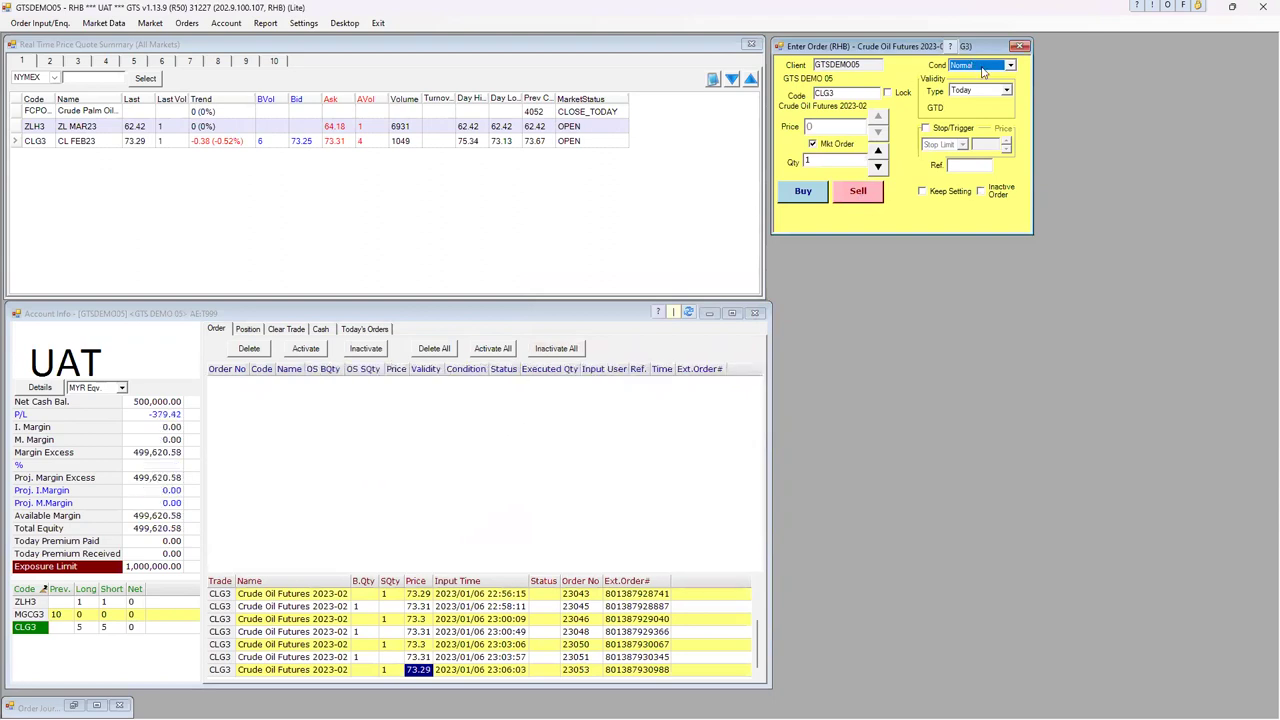
pyautogui.click(980, 68)
pyautogui.click(977, 104)
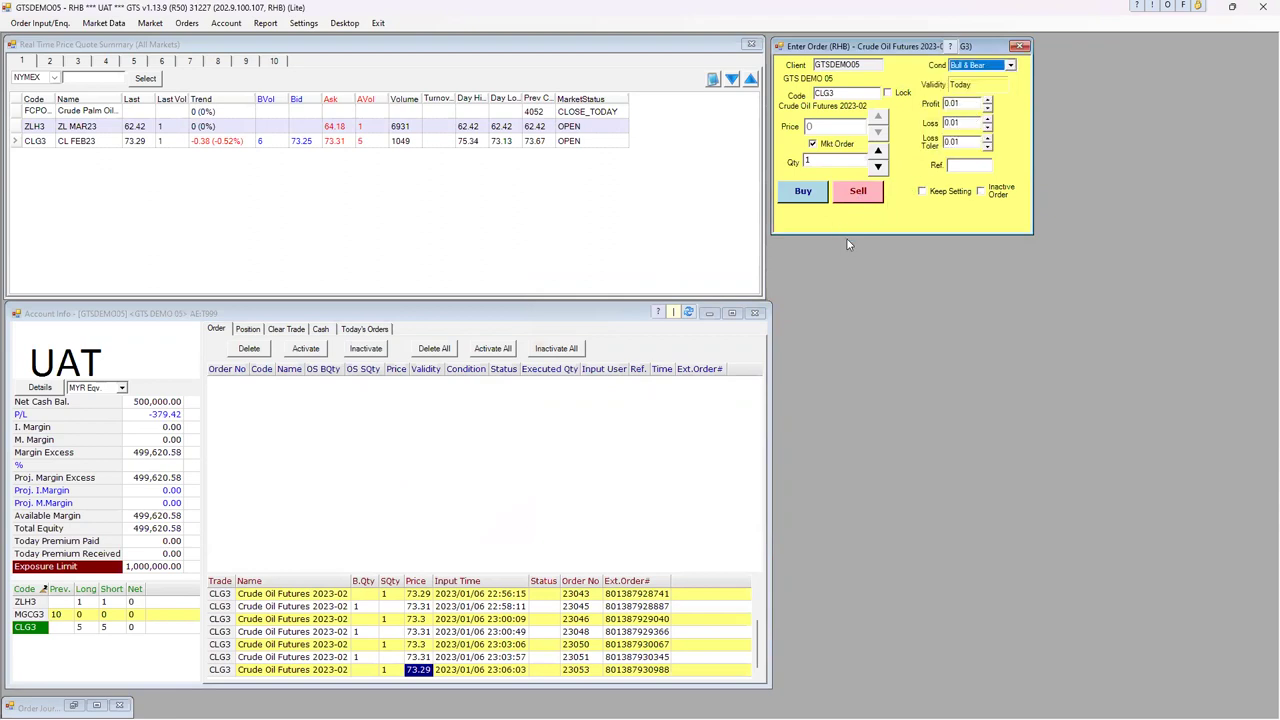
pyautogui.click(812, 144)
# Load the CLG3 last price into the order form and lower the order price to 73.25.
pyautogui.click(133, 141)
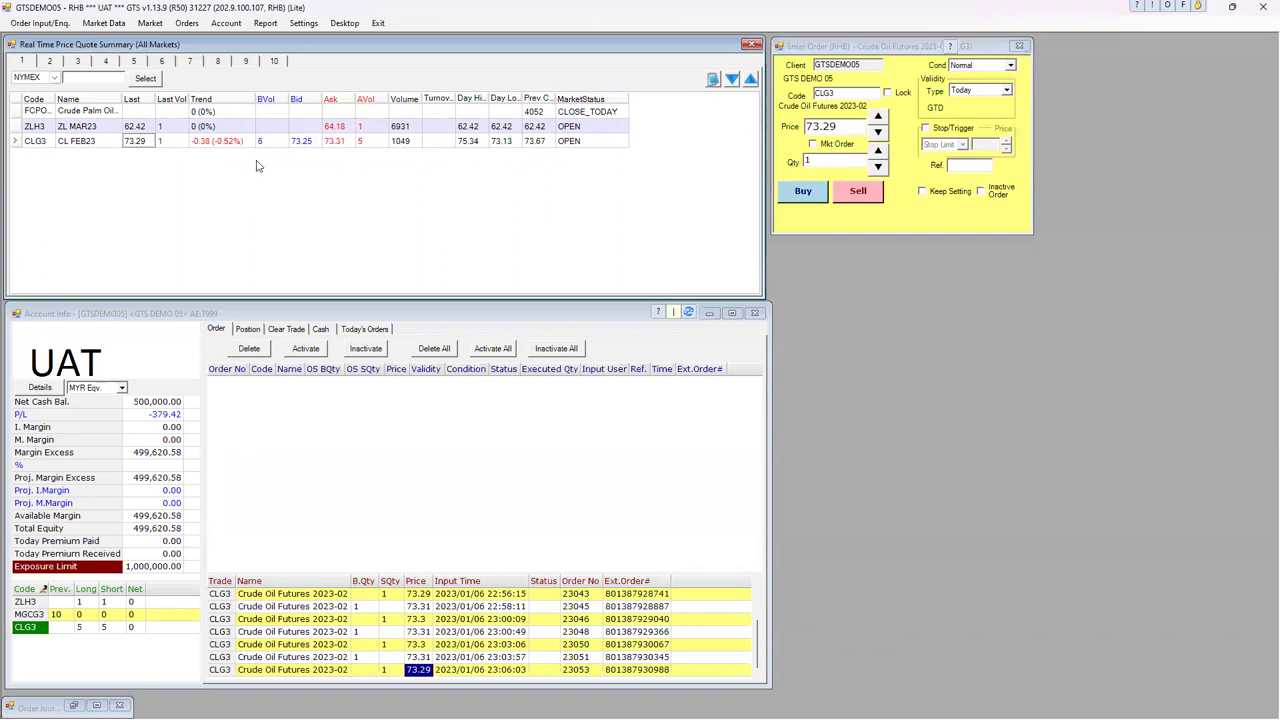
pyautogui.click(878, 132)
pyautogui.click(878, 132)
pyautogui.click(878, 132)
pyautogui.click(878, 132)
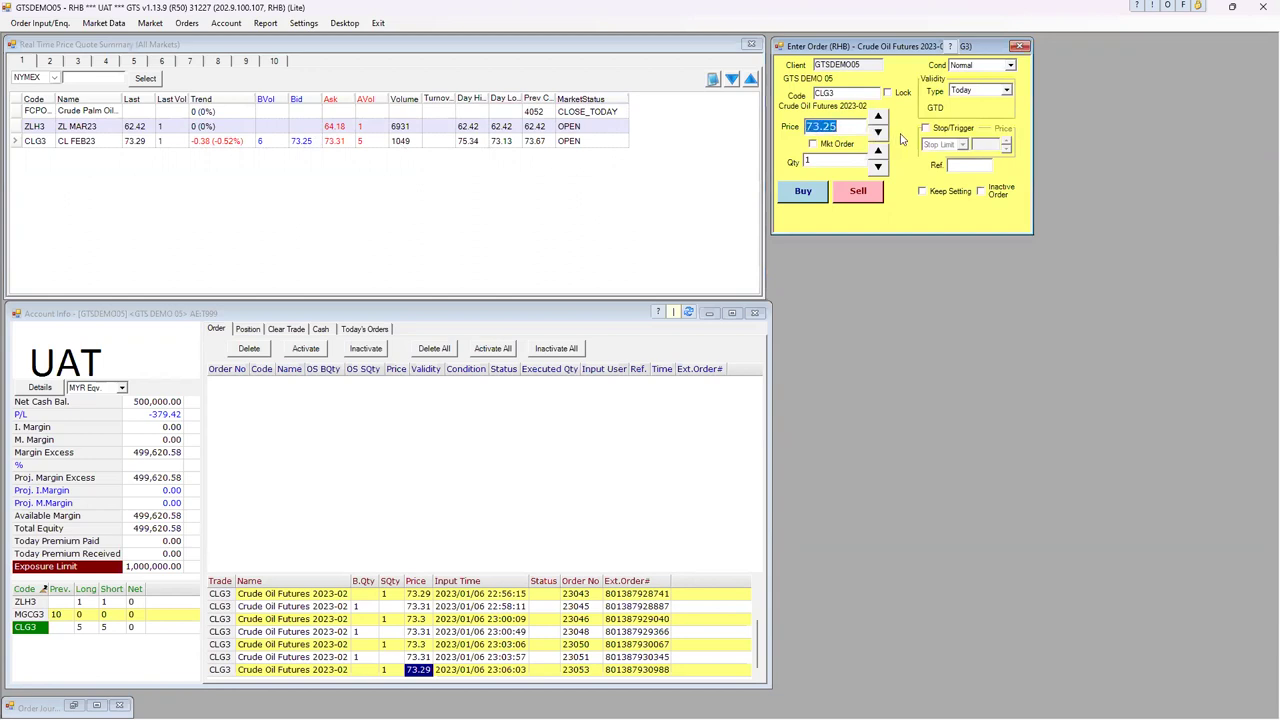
# Set the order condition to Bull & Bear and its profit to 0.8.
pyautogui.click(1009, 65)
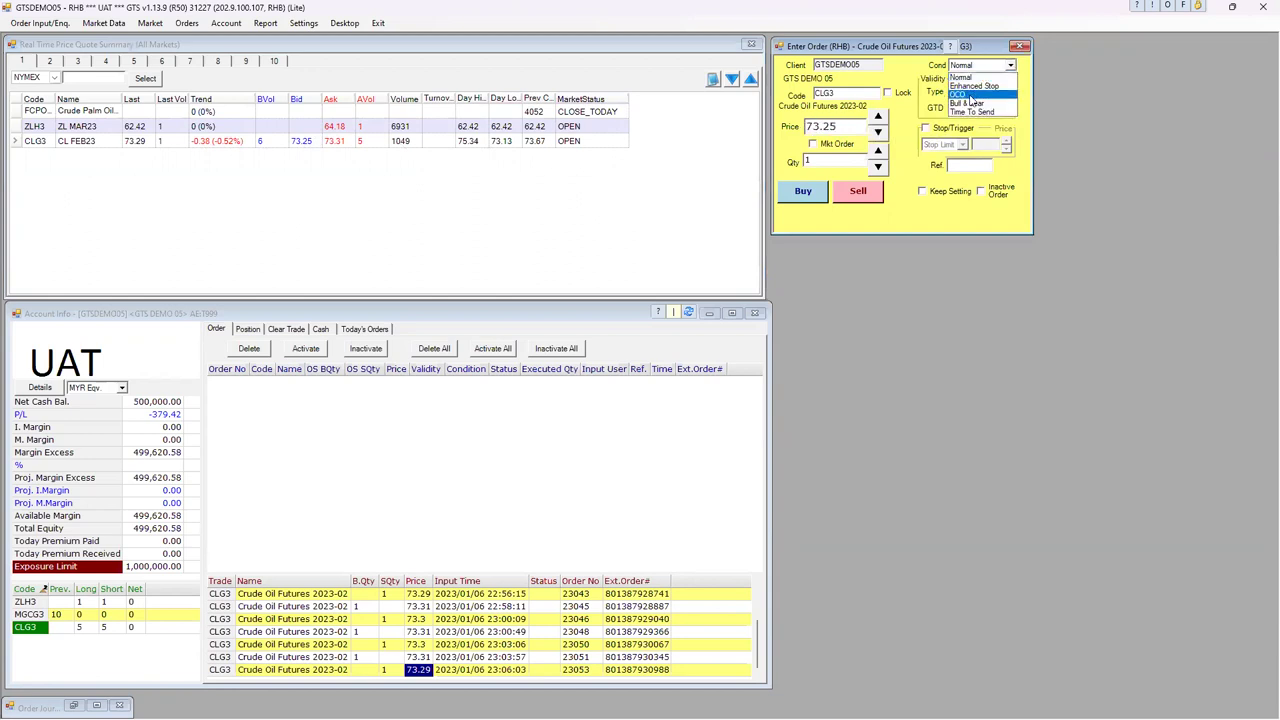
pyautogui.click(975, 104)
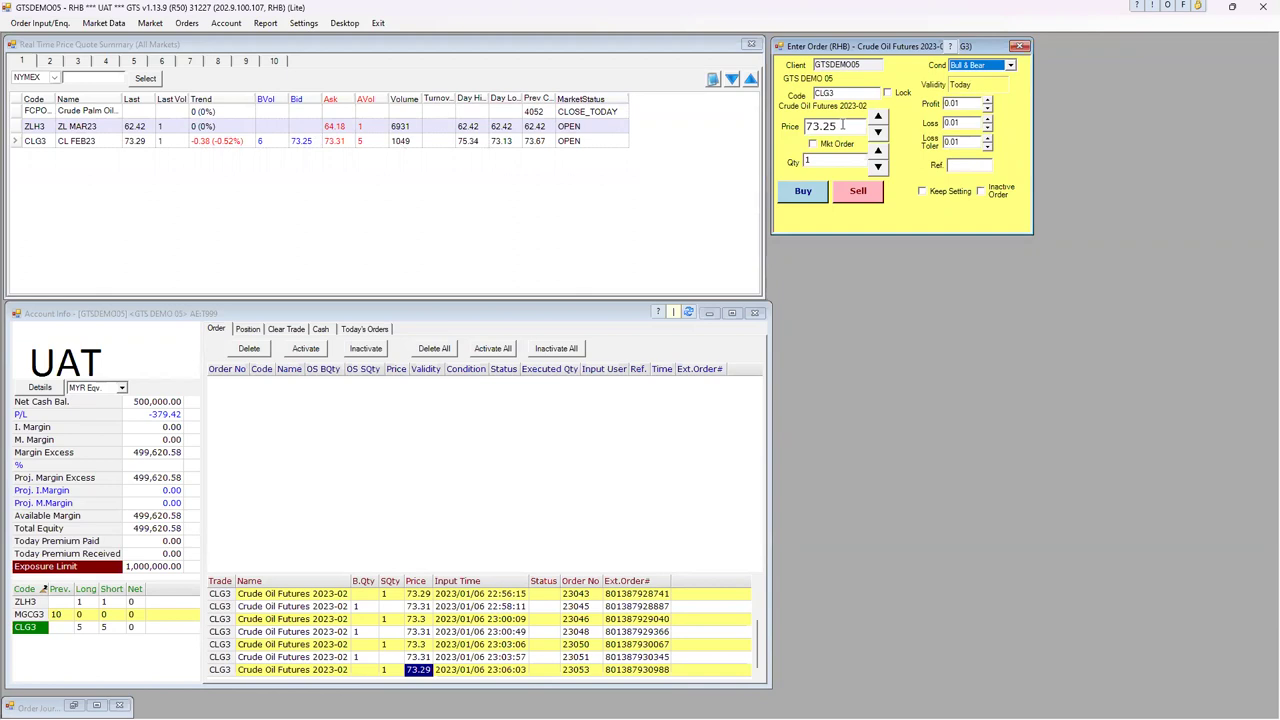
pyautogui.click(964, 103)
pyautogui.click(964, 103)
pyautogui.press('BackSpace')
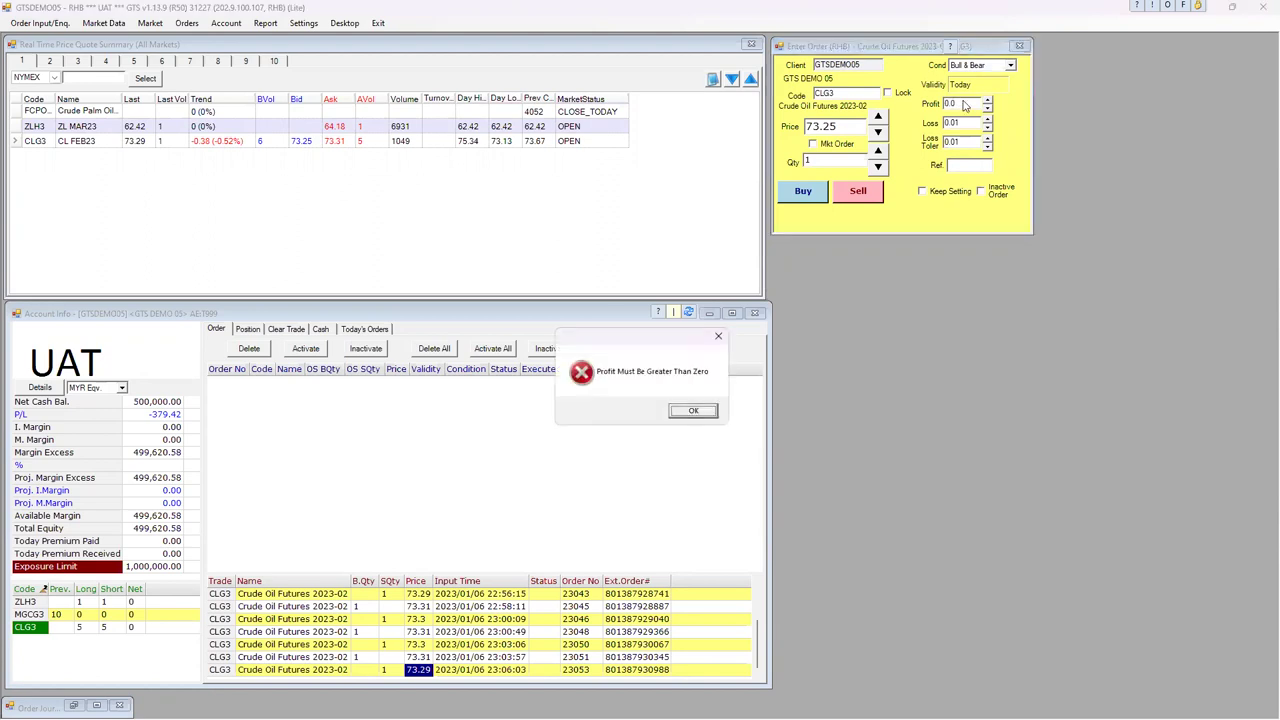
pyautogui.click(692, 410)
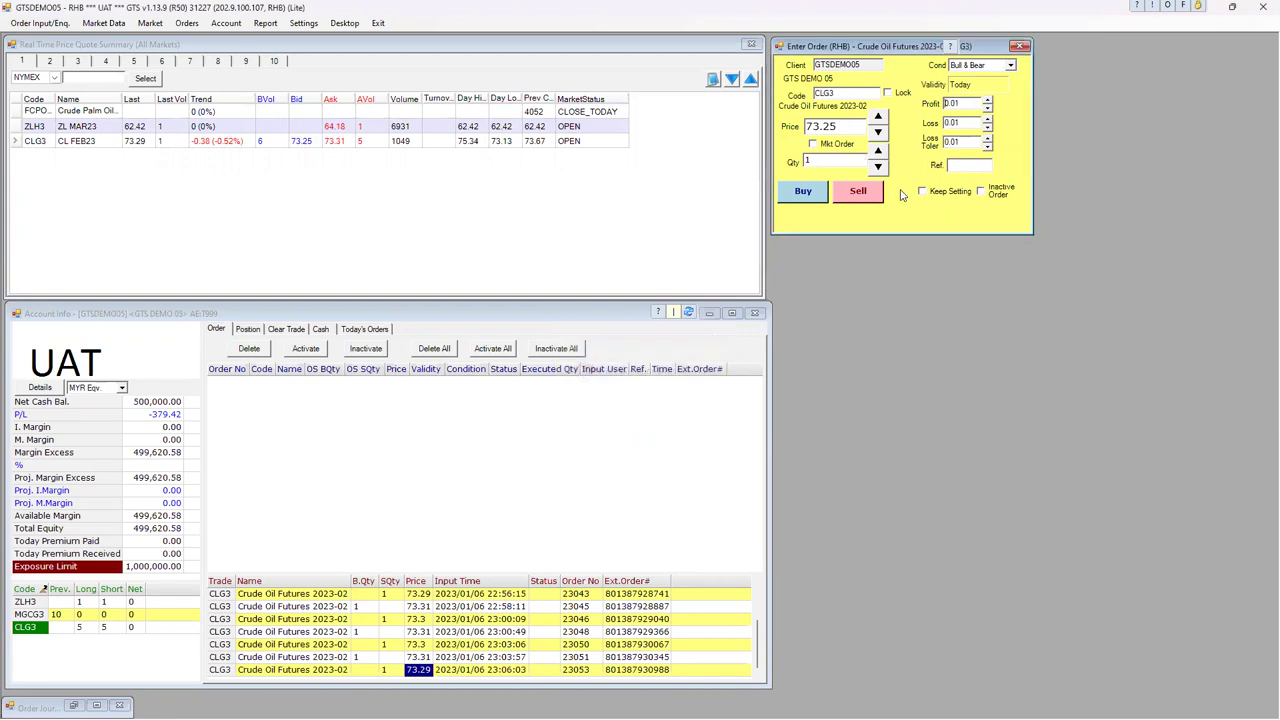
pyautogui.click(988, 101)
pyautogui.click(988, 101)
pyautogui.click(963, 104)
# Set the Bull & Bear order's loss to 0.3.
pyautogui.click(963, 122)
pyautogui.click(987, 128)
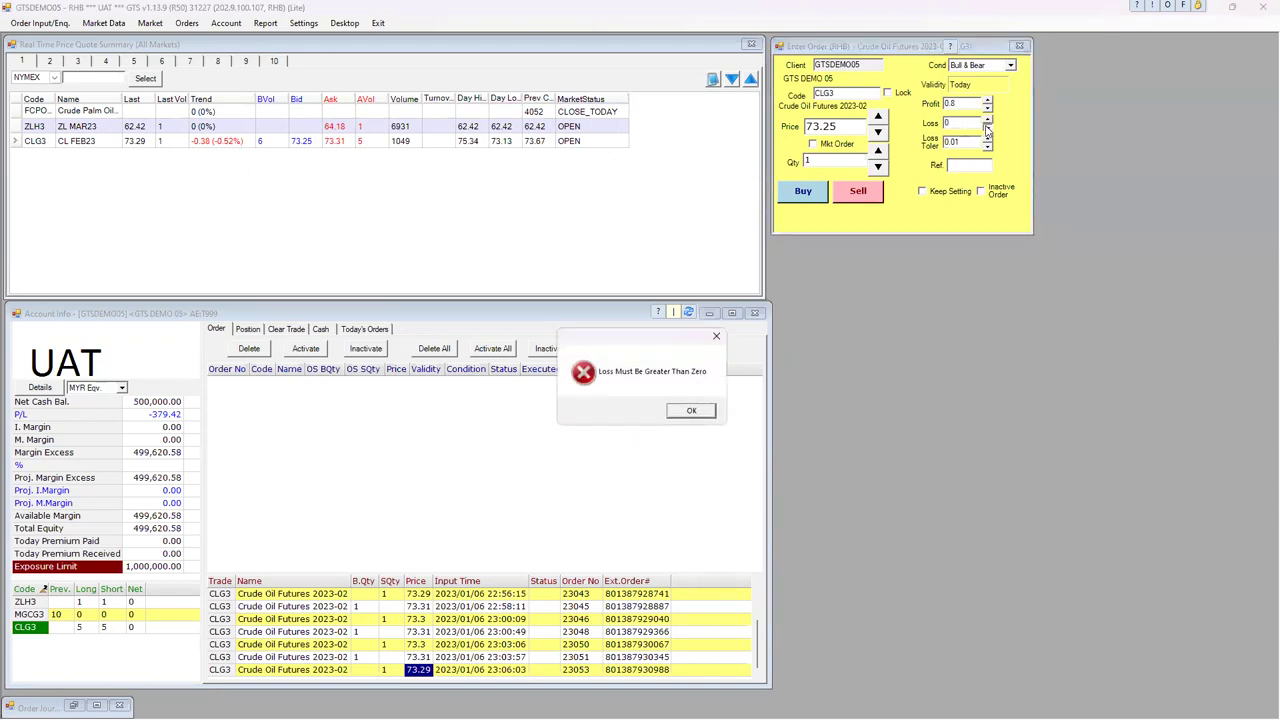
pyautogui.click(697, 411)
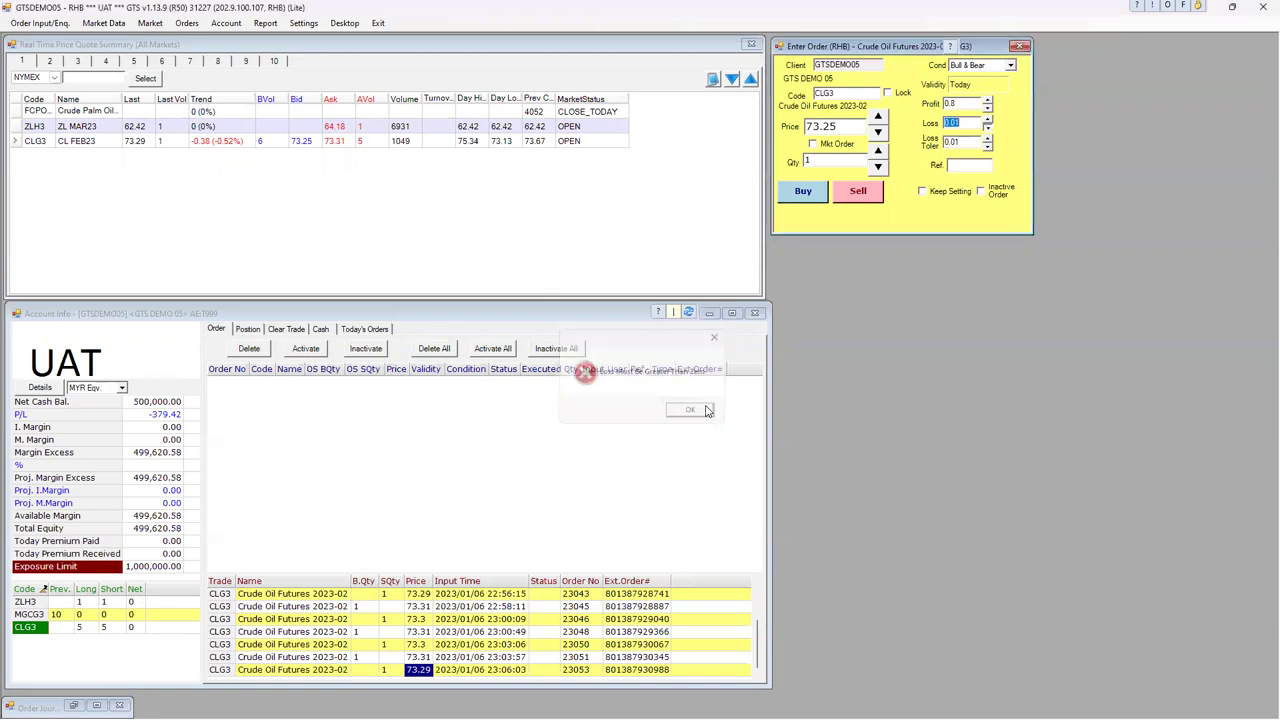
pyautogui.click(988, 119)
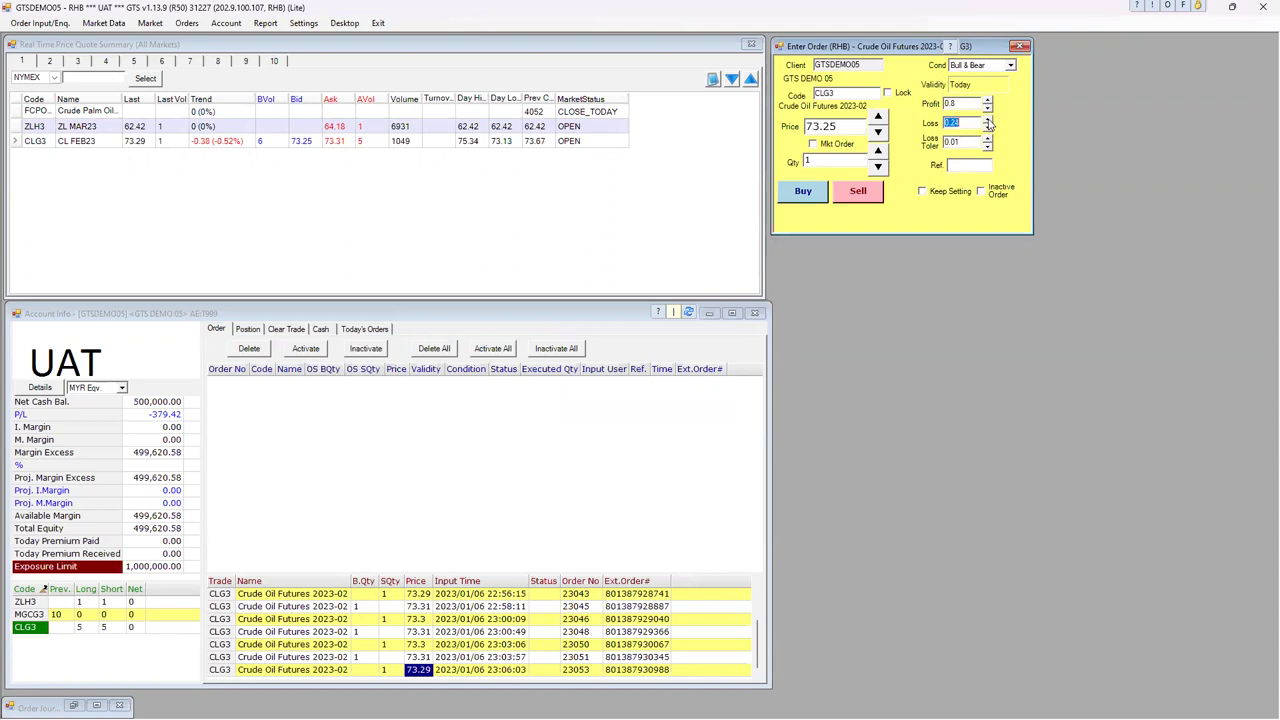
pyautogui.click(988, 119)
# Set the loss tolerance to 0.1 and place the Bull & Bear buy order for 1 lot of CLG3 at 73.25.
pyautogui.click(987, 140)
pyautogui.click(987, 140)
pyautogui.click(803, 192)
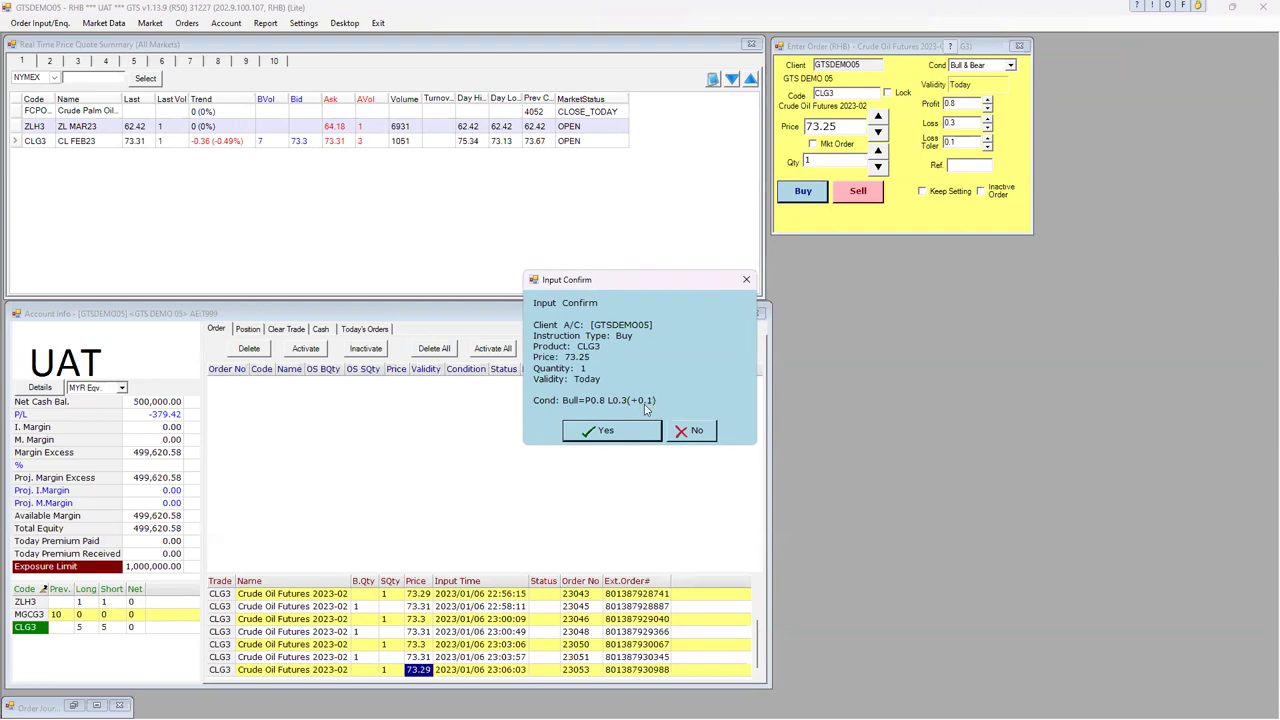
pyautogui.click(631, 430)
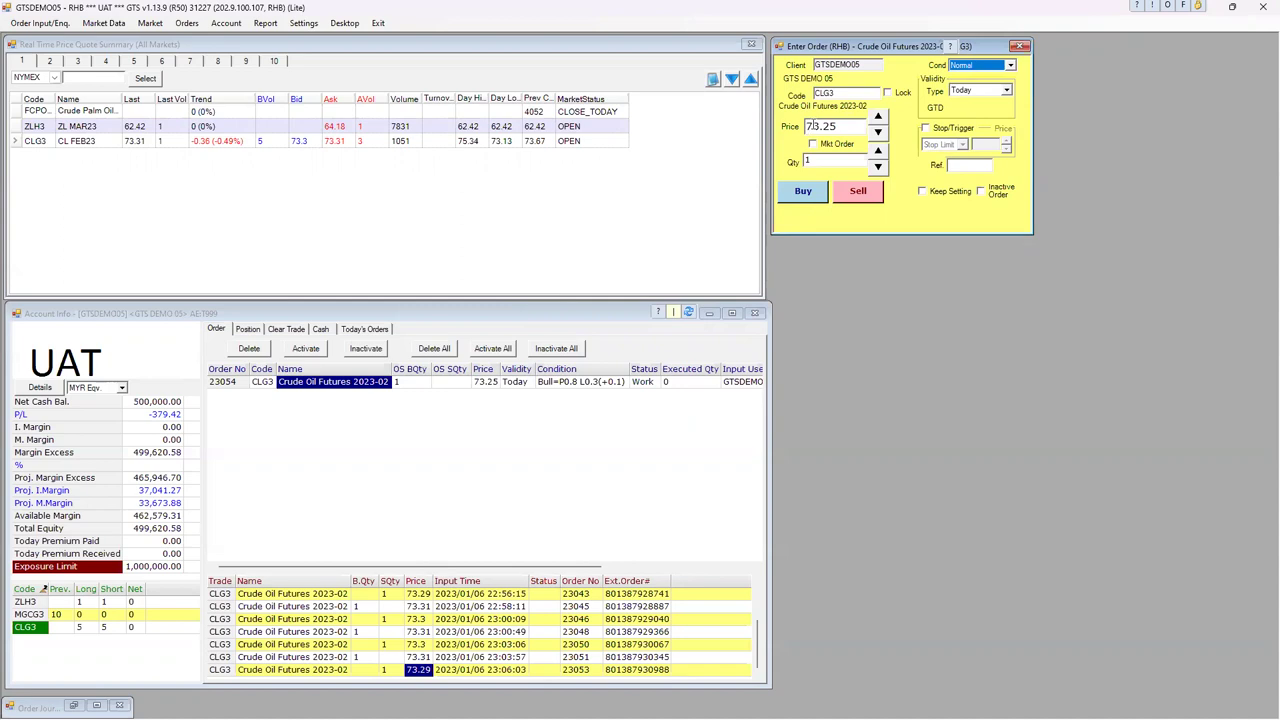
# Examine the stop/trigger option and the OCO condition's price, stop and tolerance fields in the order form.
pyautogui.click(926, 129)
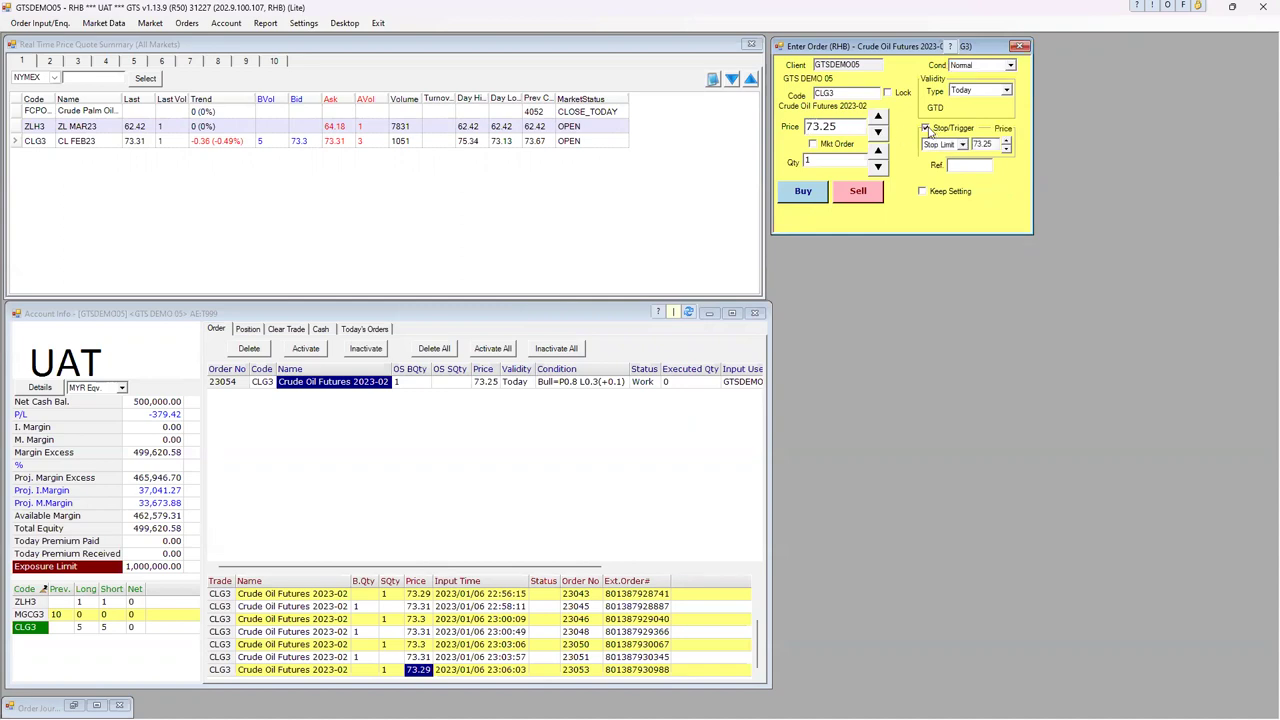
pyautogui.click(926, 129)
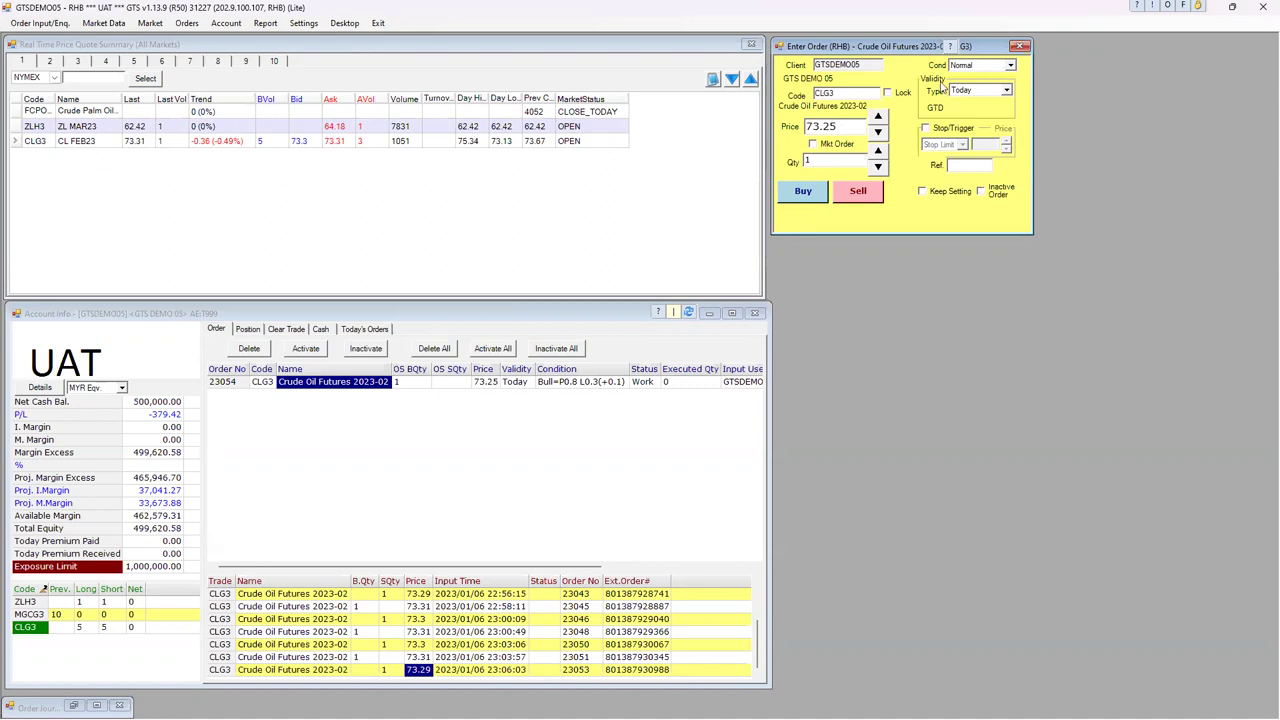
pyautogui.click(977, 66)
pyautogui.click(966, 96)
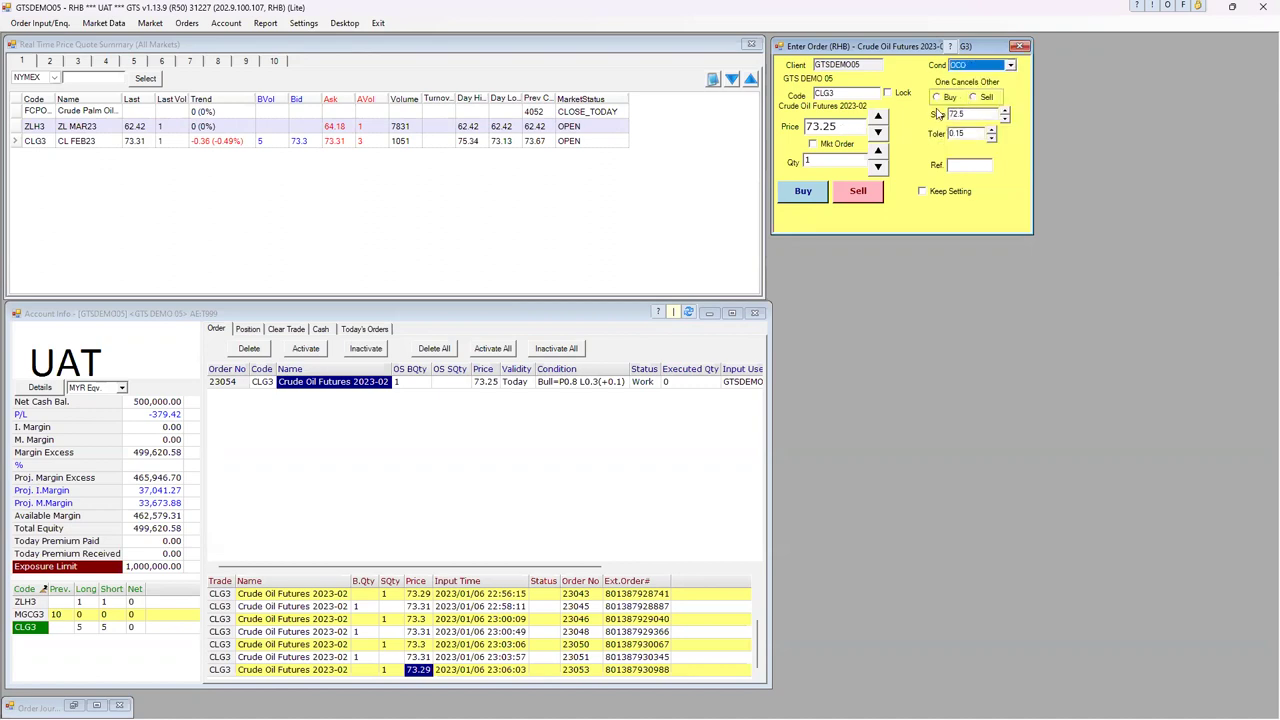
pyautogui.click(845, 126)
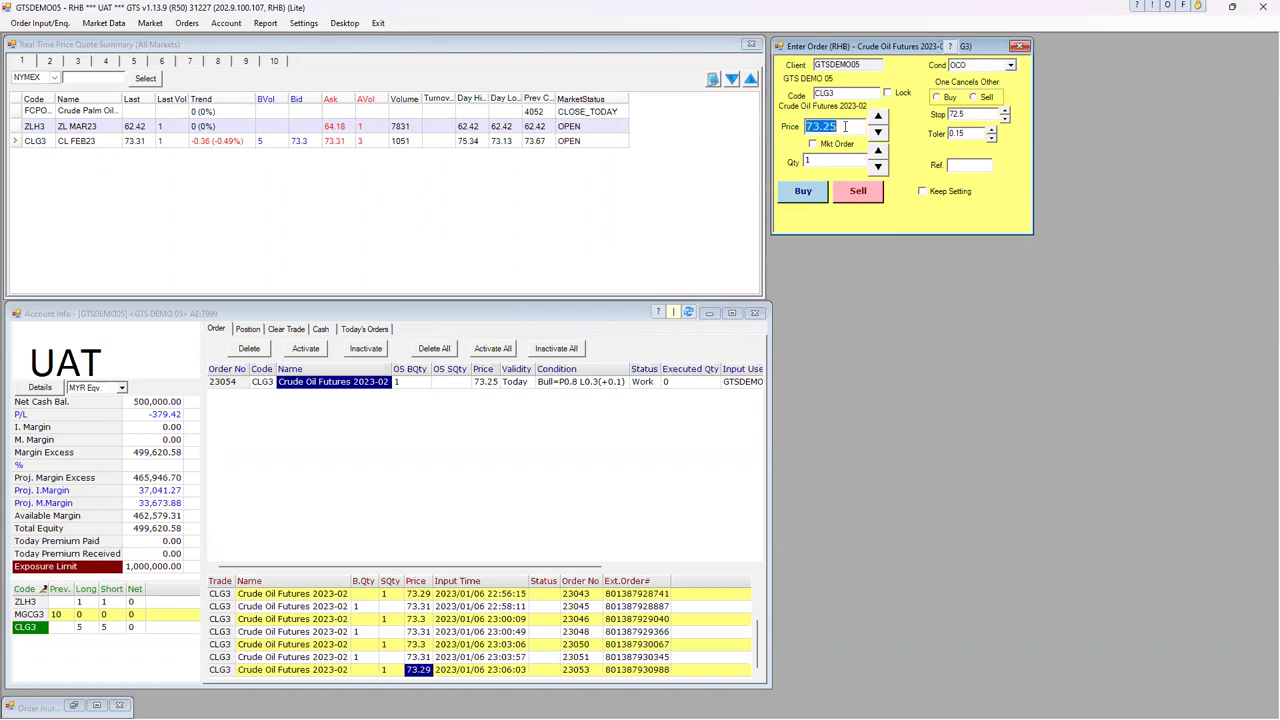
pyautogui.click(977, 115)
pyautogui.click(973, 133)
# Switch the order condition back to Bull & Bear and check its price, profit, loss and loss tolerance fields.
pyautogui.click(995, 67)
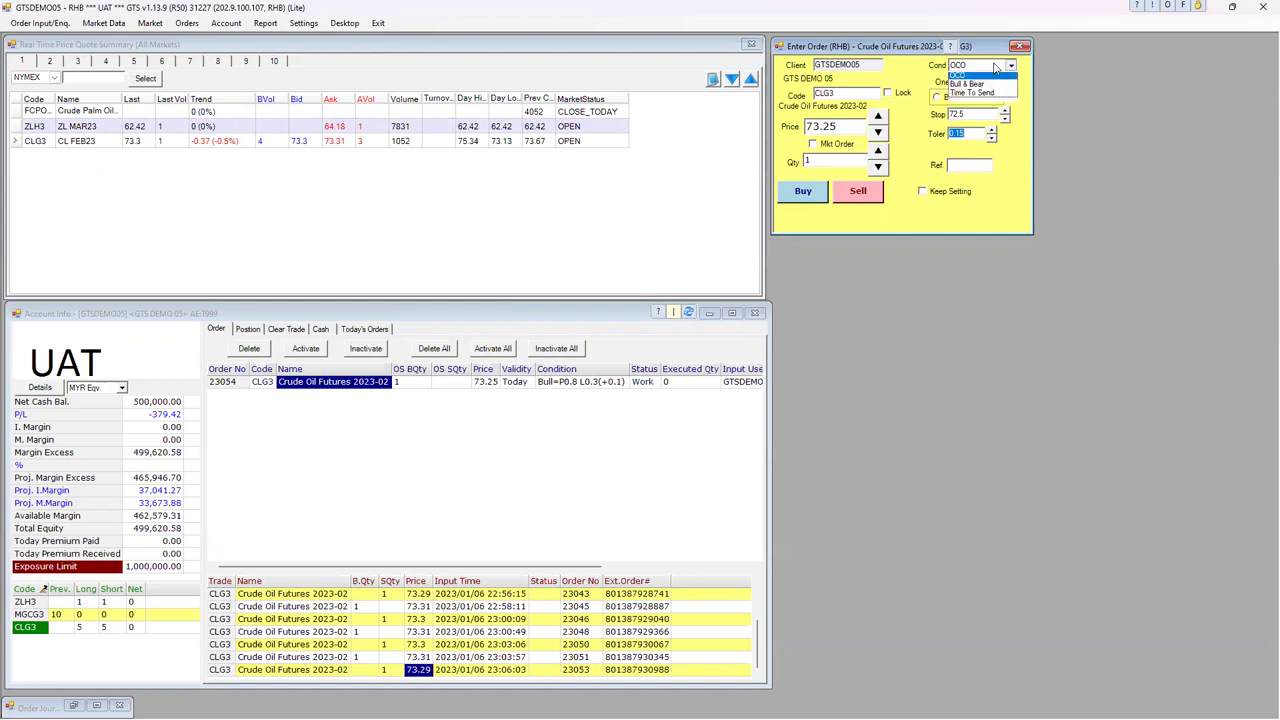
pyautogui.click(985, 100)
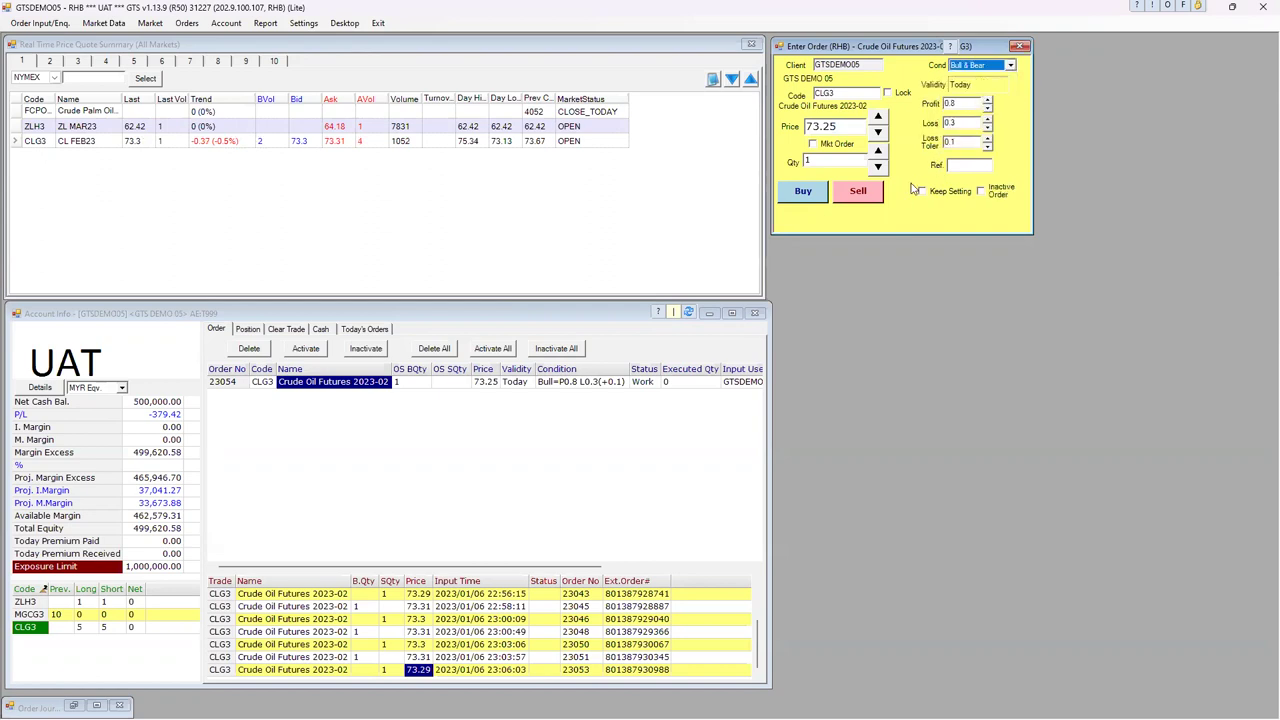
pyautogui.click(848, 127)
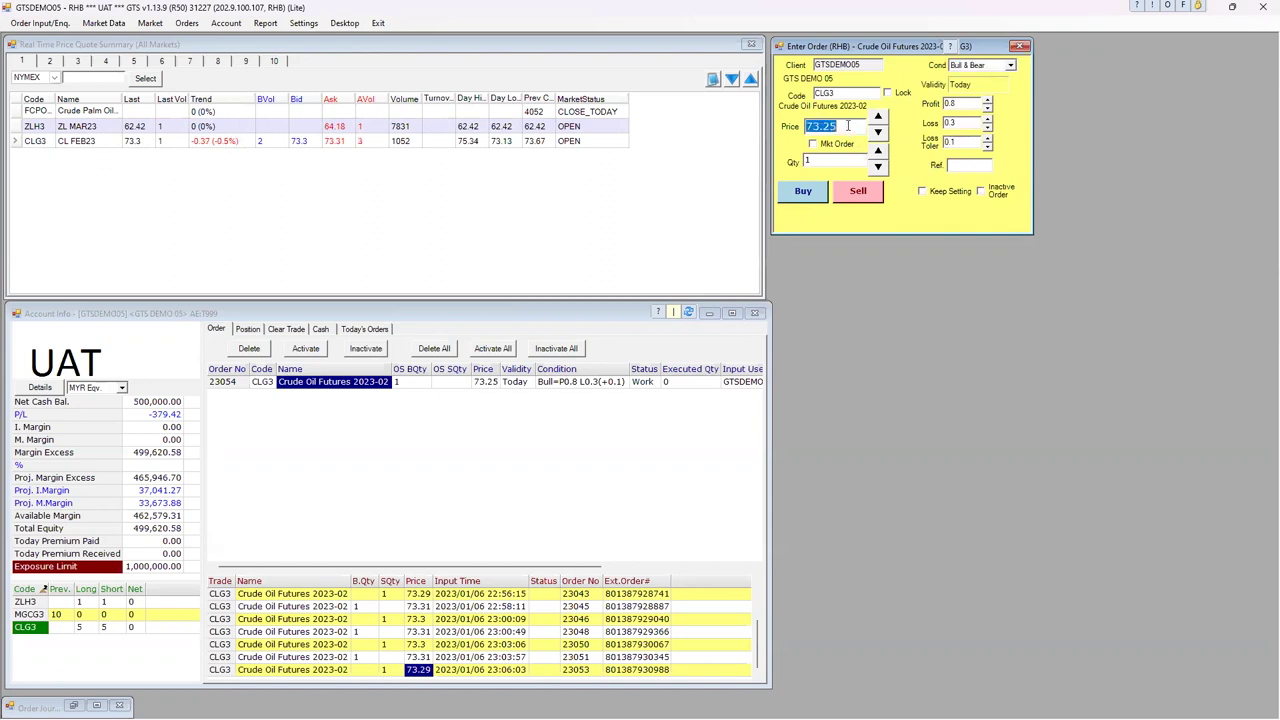
pyautogui.click(973, 103)
pyautogui.click(965, 123)
pyautogui.click(966, 142)
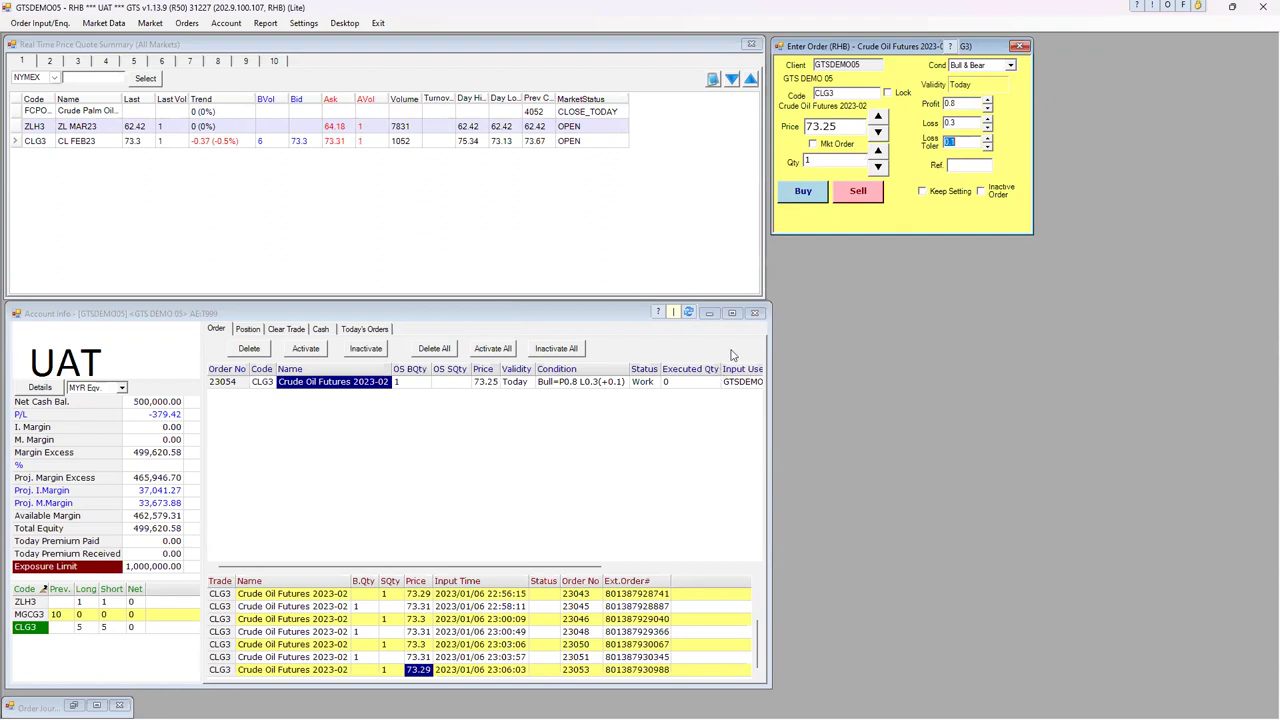
# Try to place the Bull & Bear buy order for 1 lot of CLG3 as a market order, and disable the market order option.
pyautogui.click(813, 145)
pyautogui.click(806, 194)
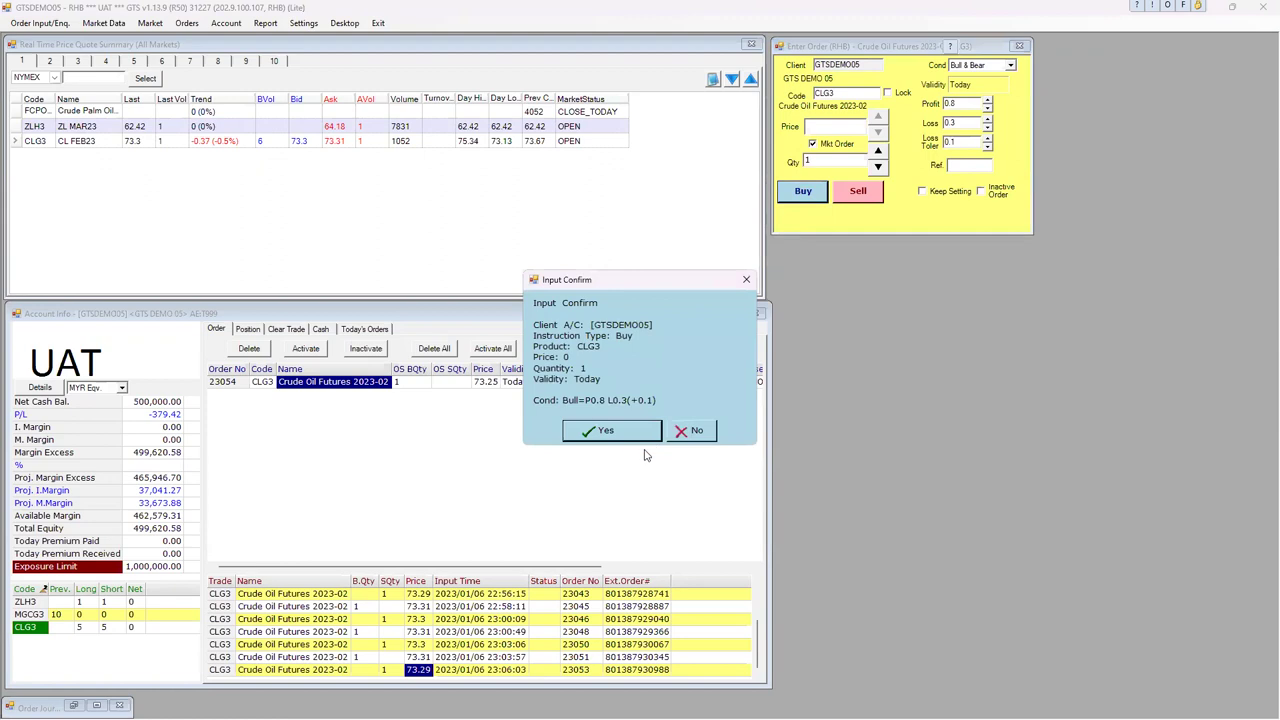
pyautogui.click(612, 441)
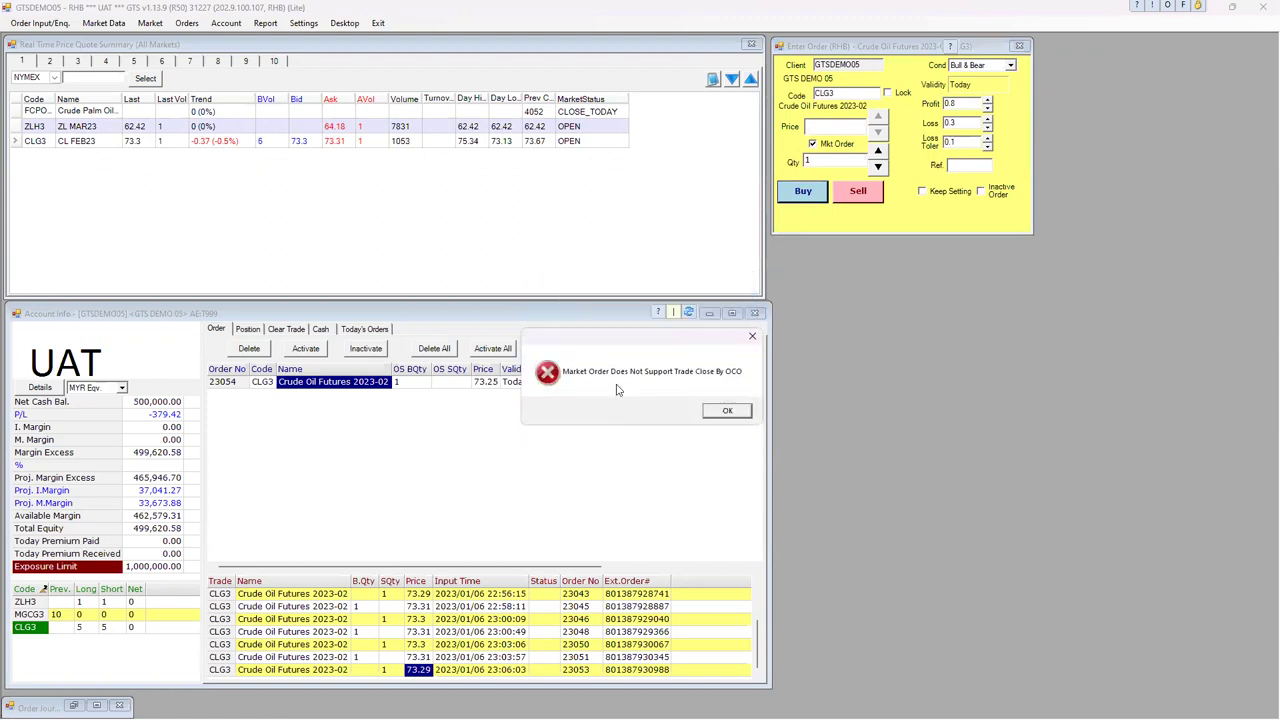
pyautogui.click(716, 410)
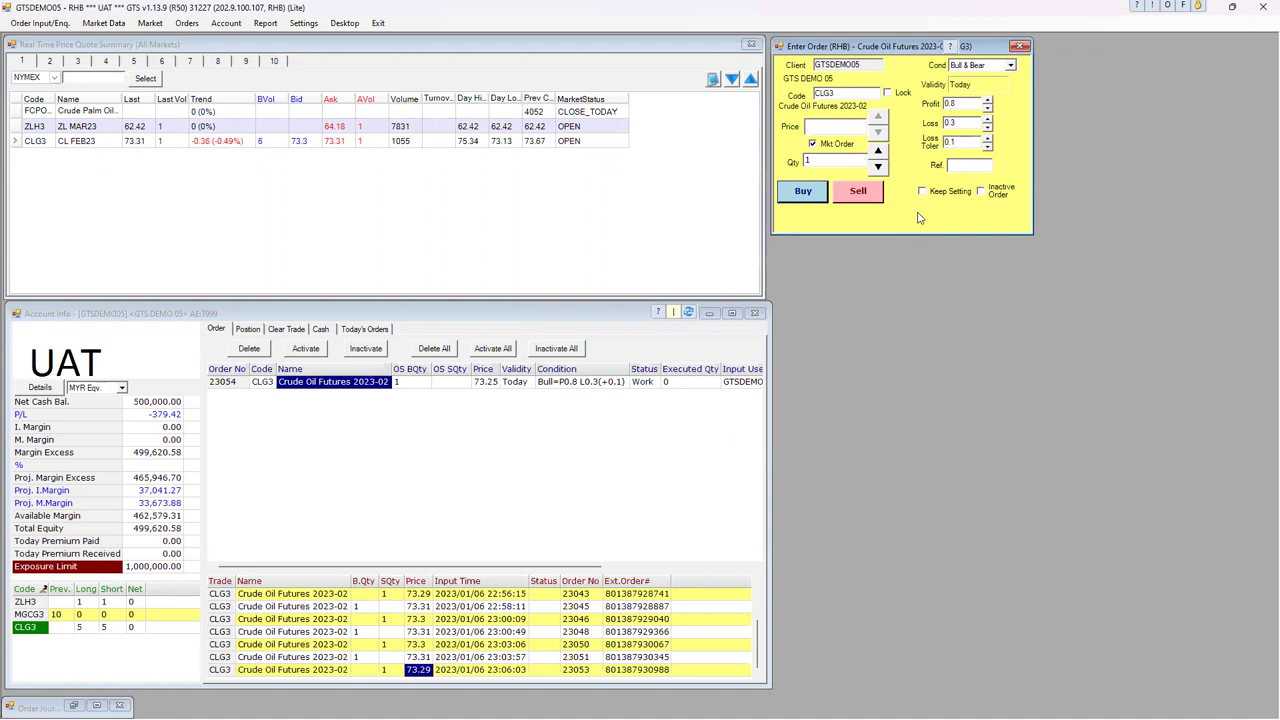
pyautogui.click(812, 144)
# Delete the working CLG3 Bull & Bear buy order at 73.25.
pyautogui.click(336, 144)
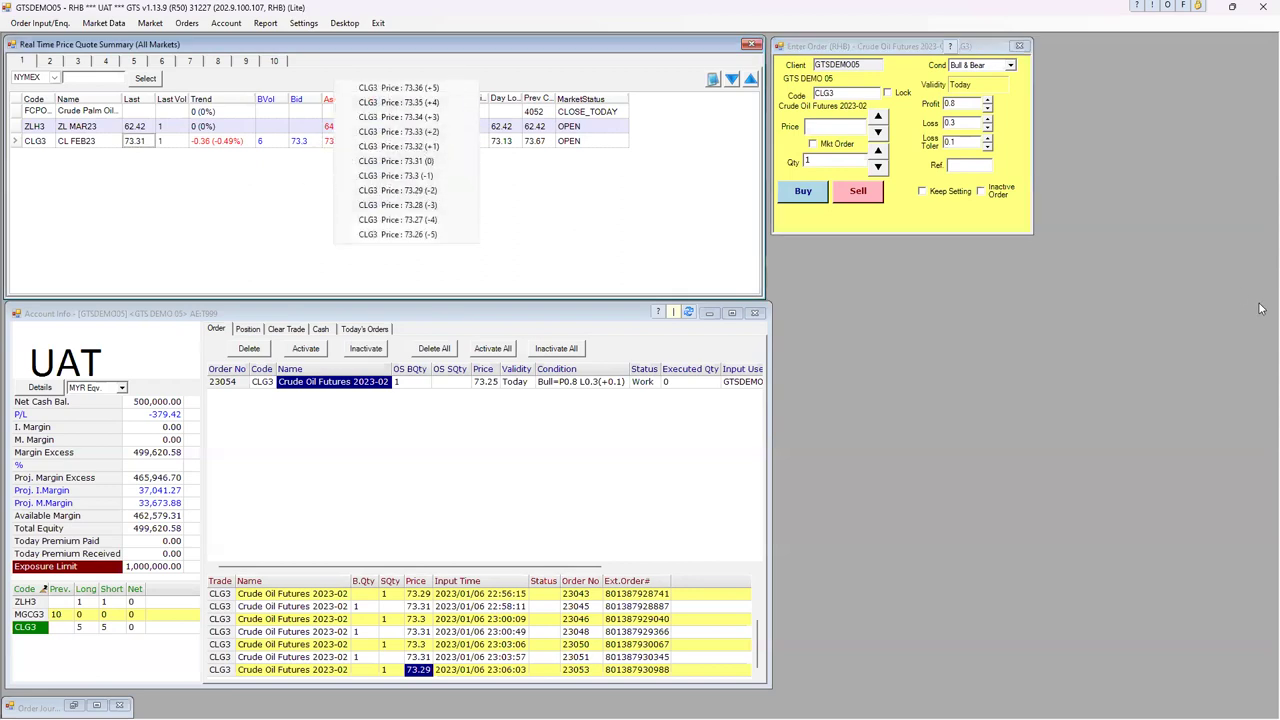
pyautogui.click(589, 228)
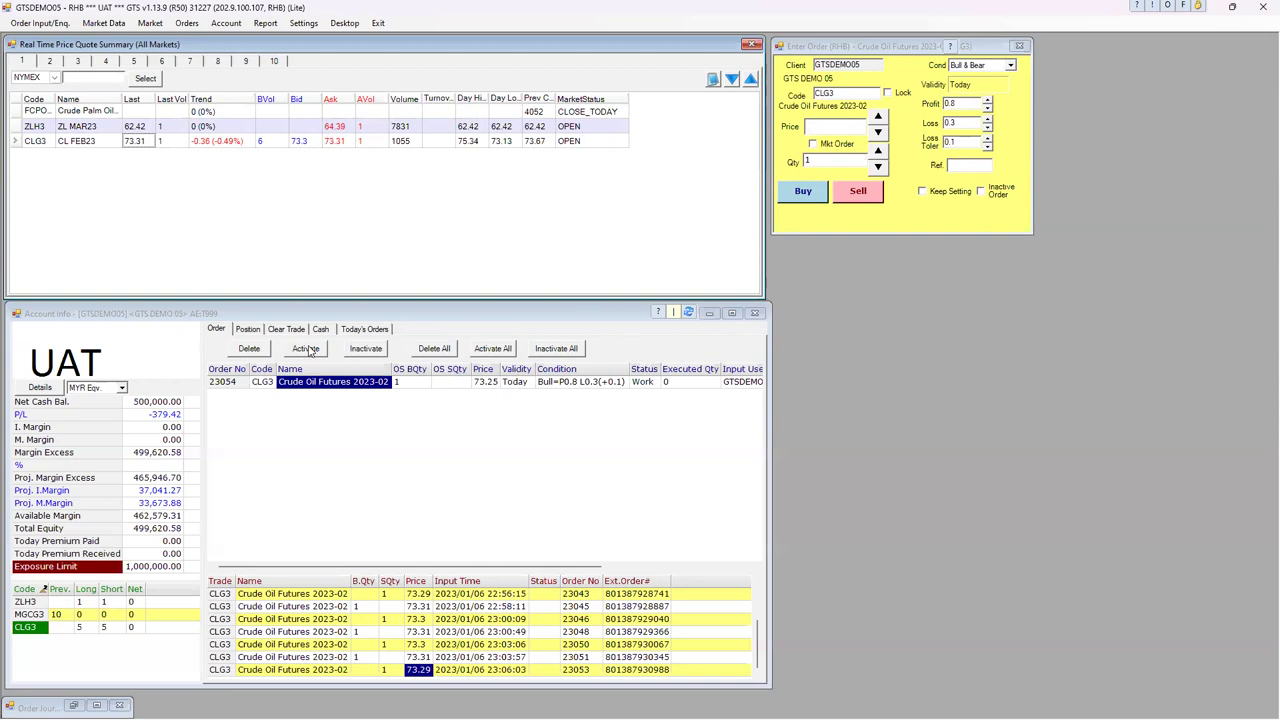
pyautogui.click(249, 349)
pyautogui.click(600, 437)
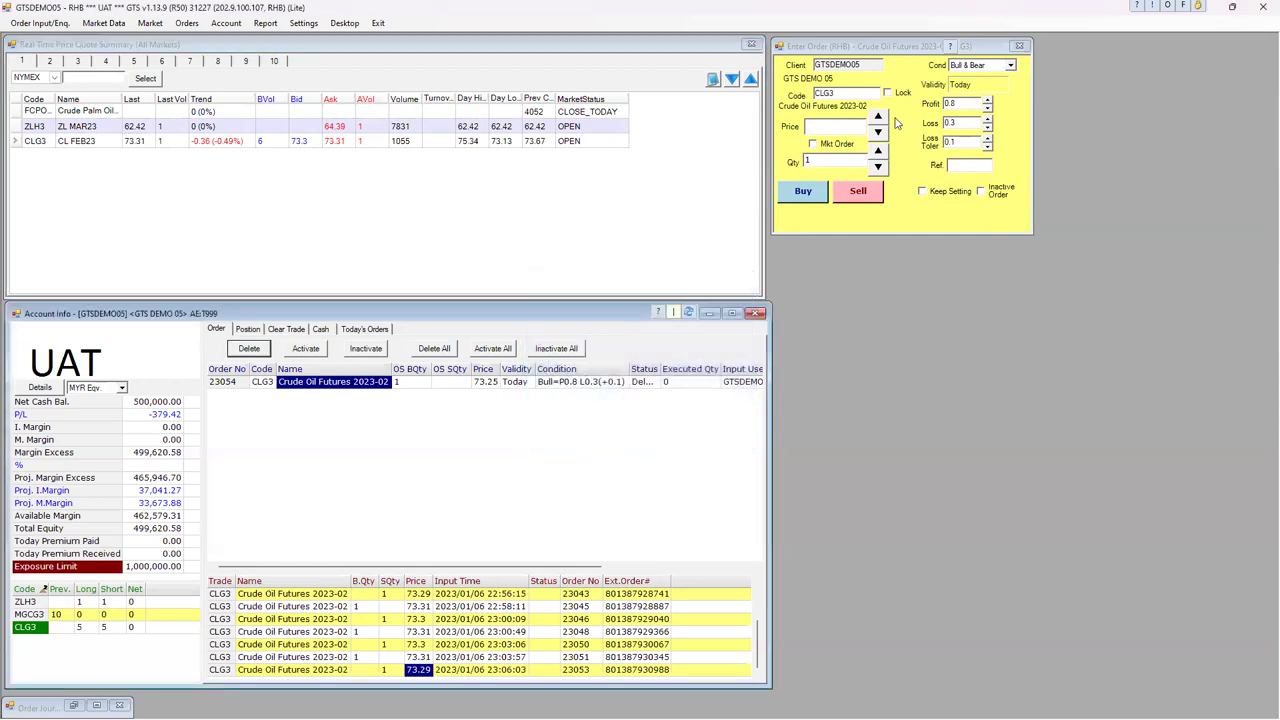
# Set the order price to 73.35 and place the Bull & Bear buy order for 1 lot of CLG3.
pyautogui.click(850, 131)
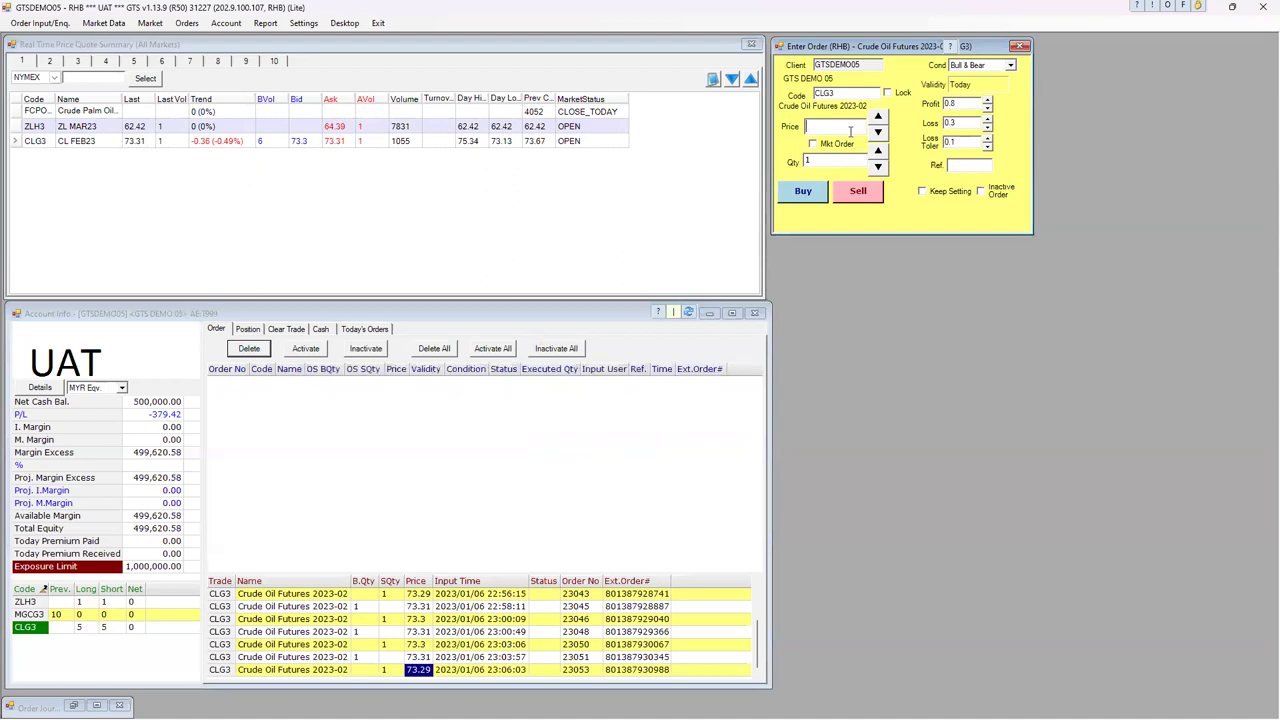
pyautogui.write('7')
pyautogui.press('BackSpace')
pyautogui.write('5')
pyautogui.click(804, 195)
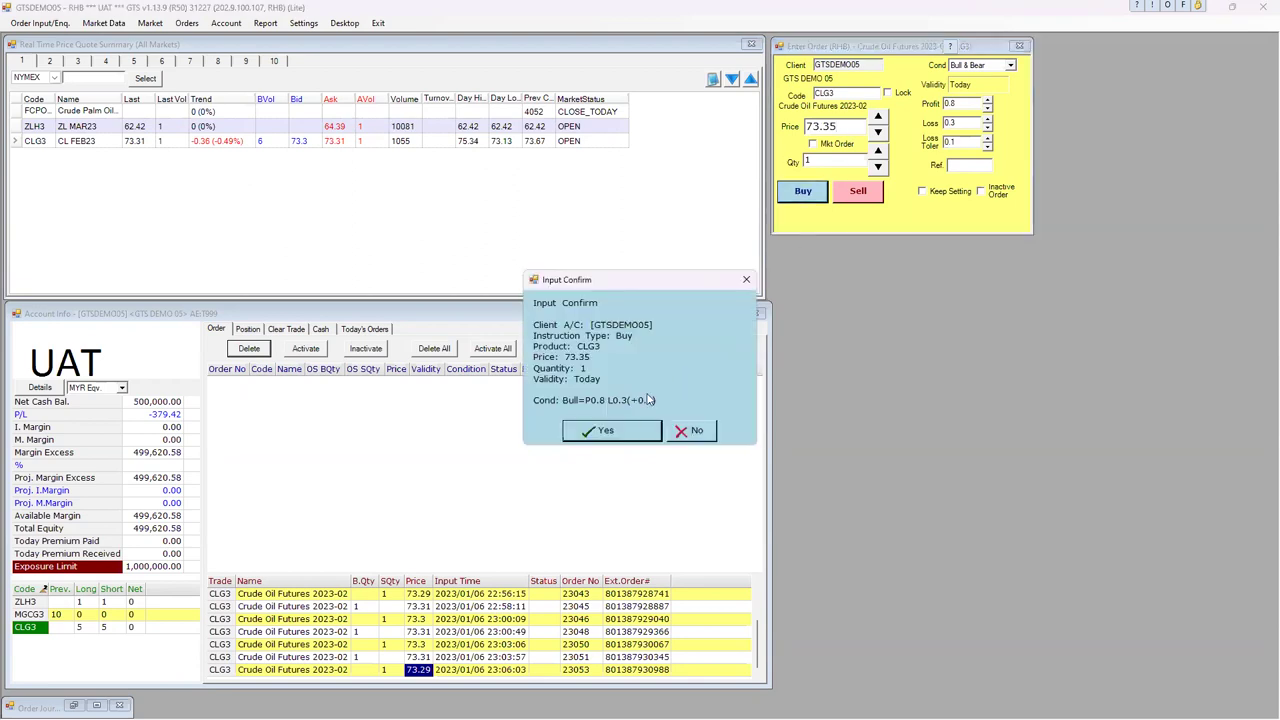
pyautogui.click(606, 436)
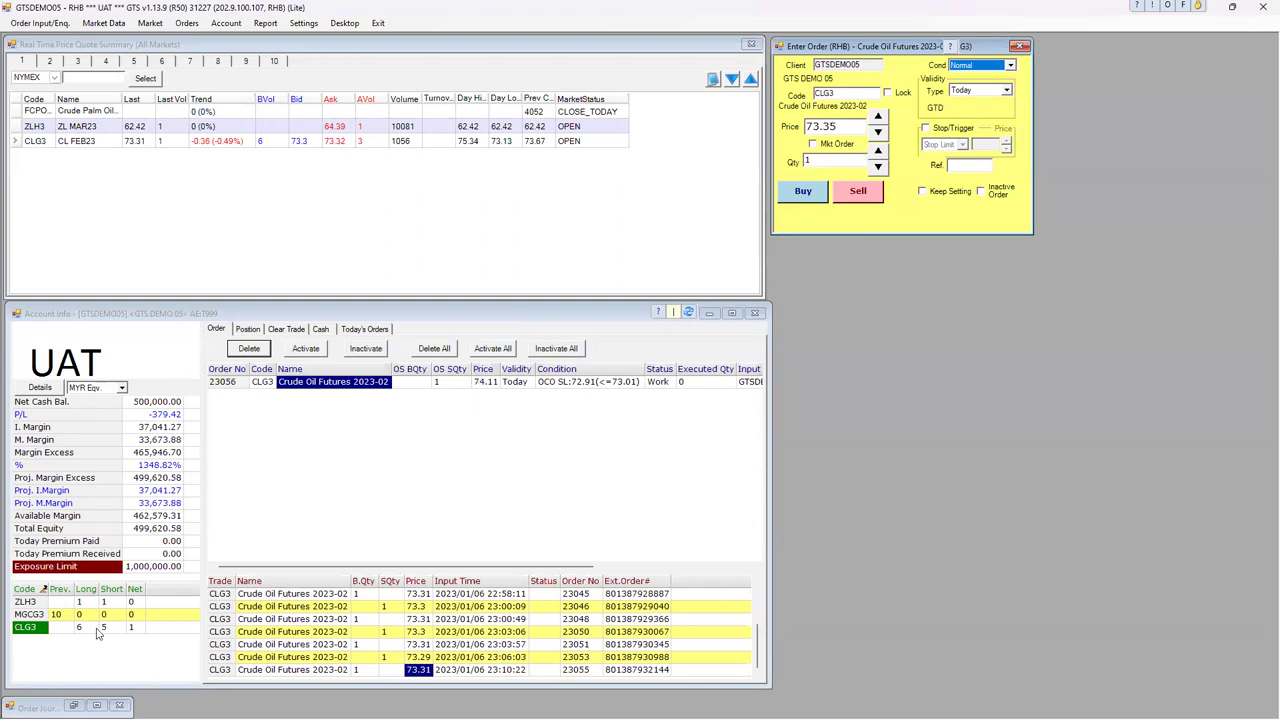
# Check the CLG3 position and the working OCO sell order's price and condition, and delete that order.
pyautogui.click(164, 618)
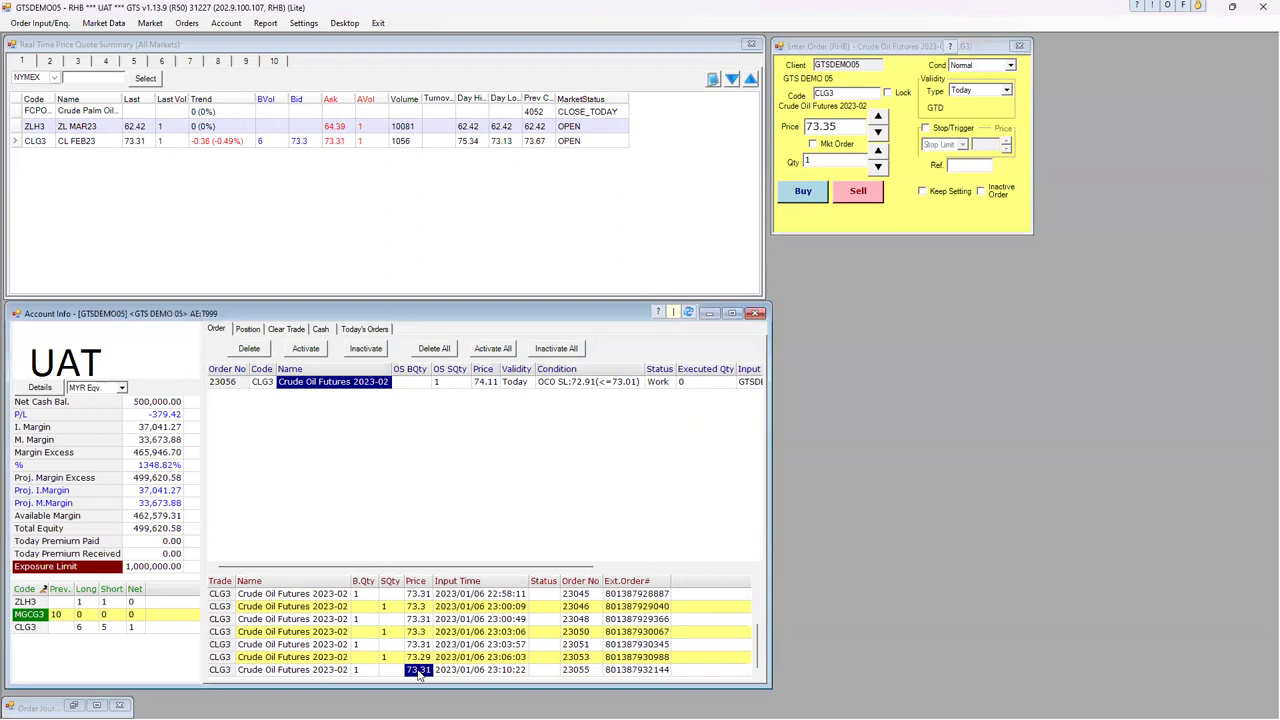
pyautogui.click(325, 148)
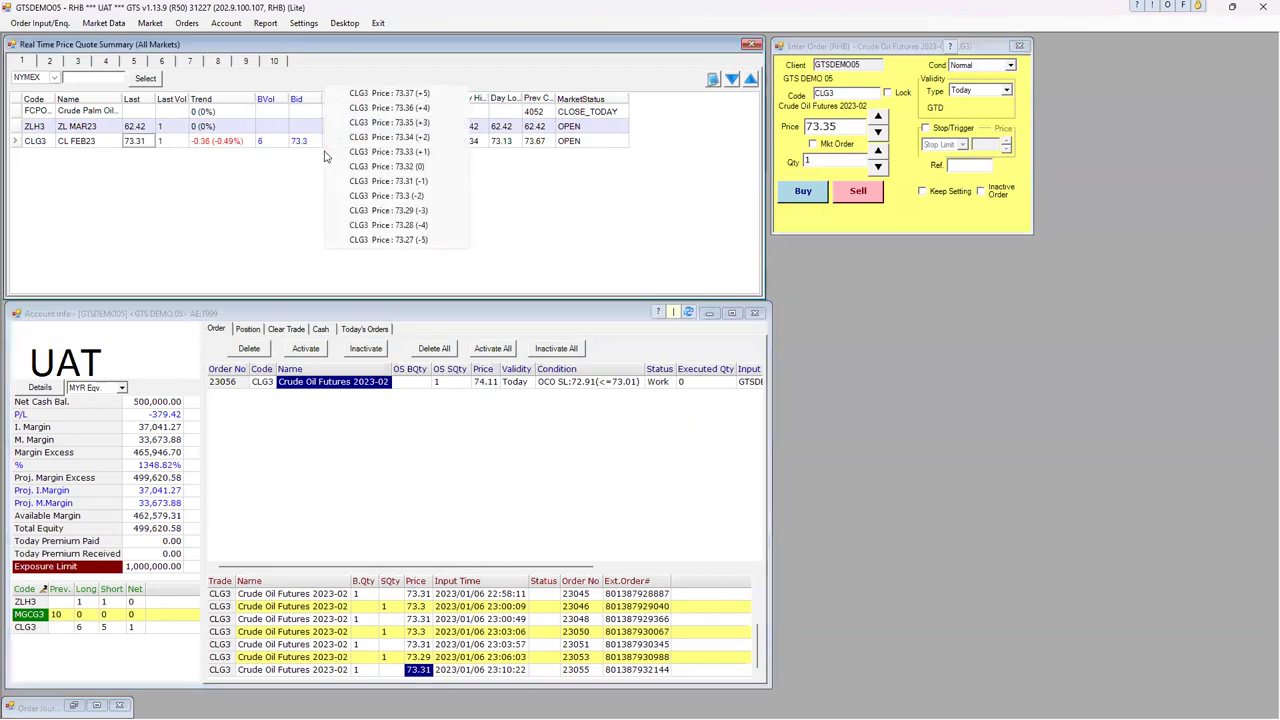
pyautogui.click(550, 389)
pyautogui.click(484, 388)
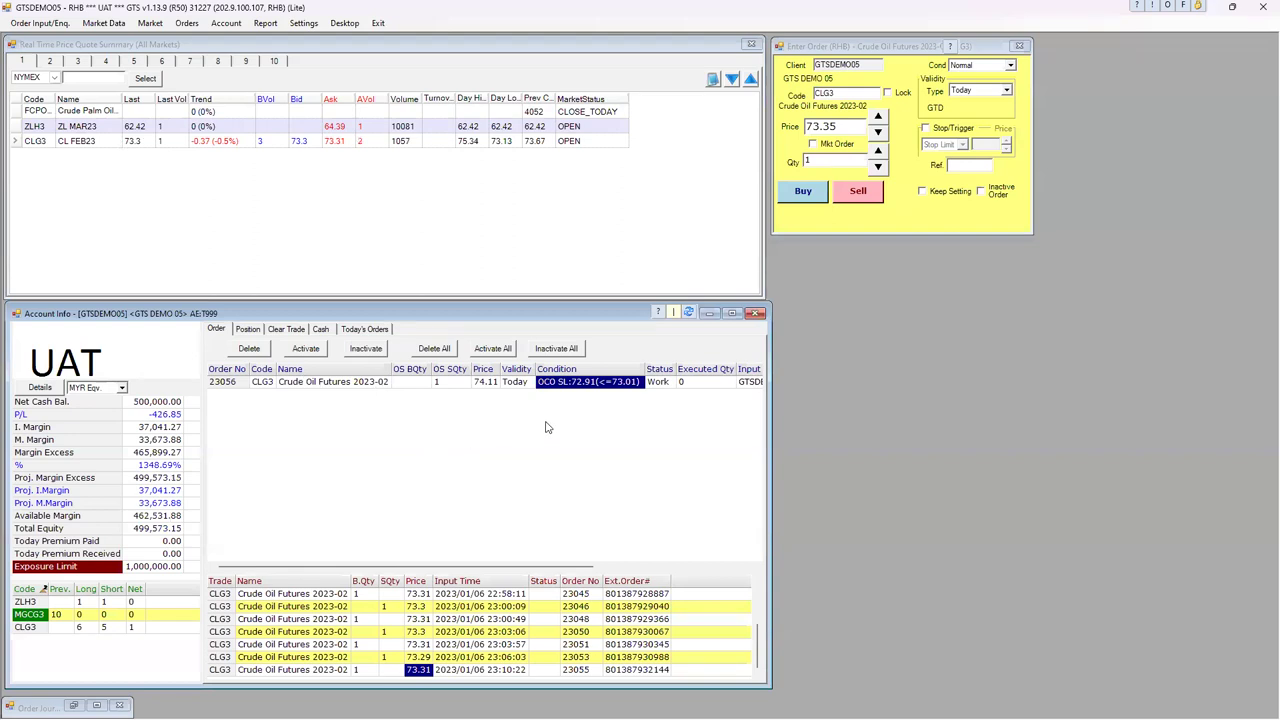
pyautogui.click(242, 352)
pyautogui.click(614, 436)
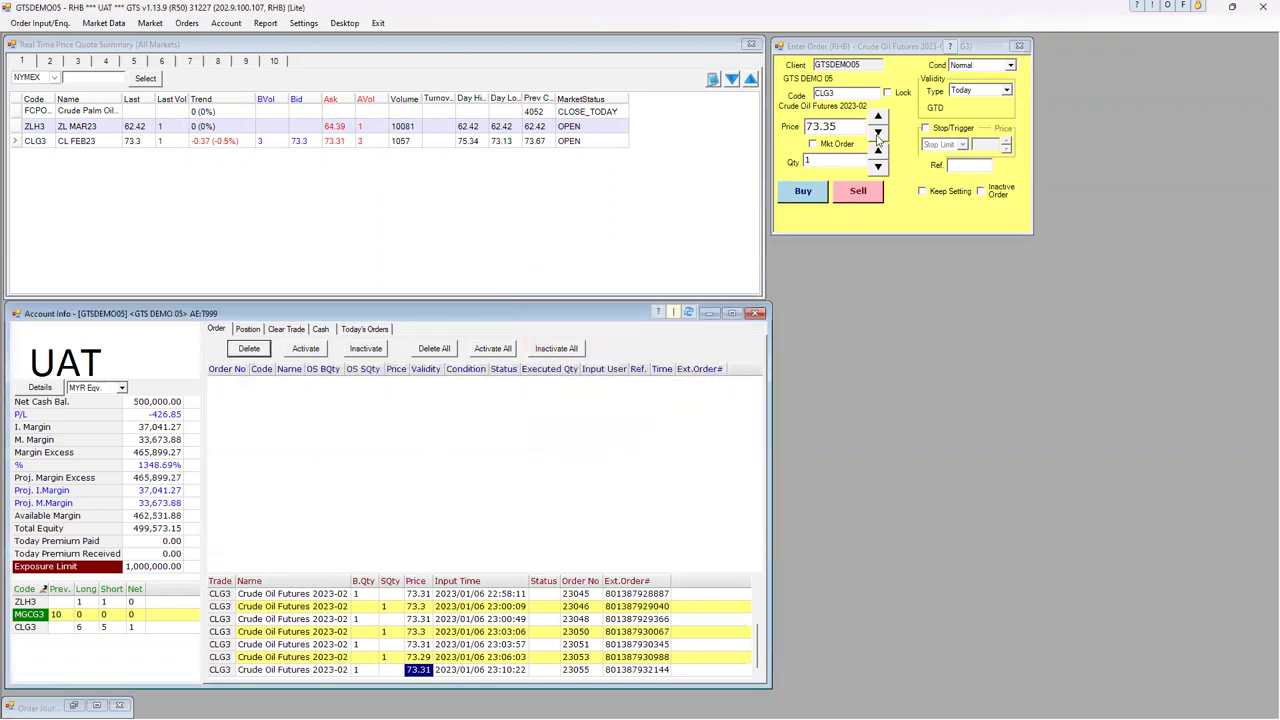
# Enable the market order option and close out the CLG3 position with a sell order for 1 lot.
pyautogui.click(812, 144)
pyautogui.click(858, 190)
pyautogui.click(637, 421)
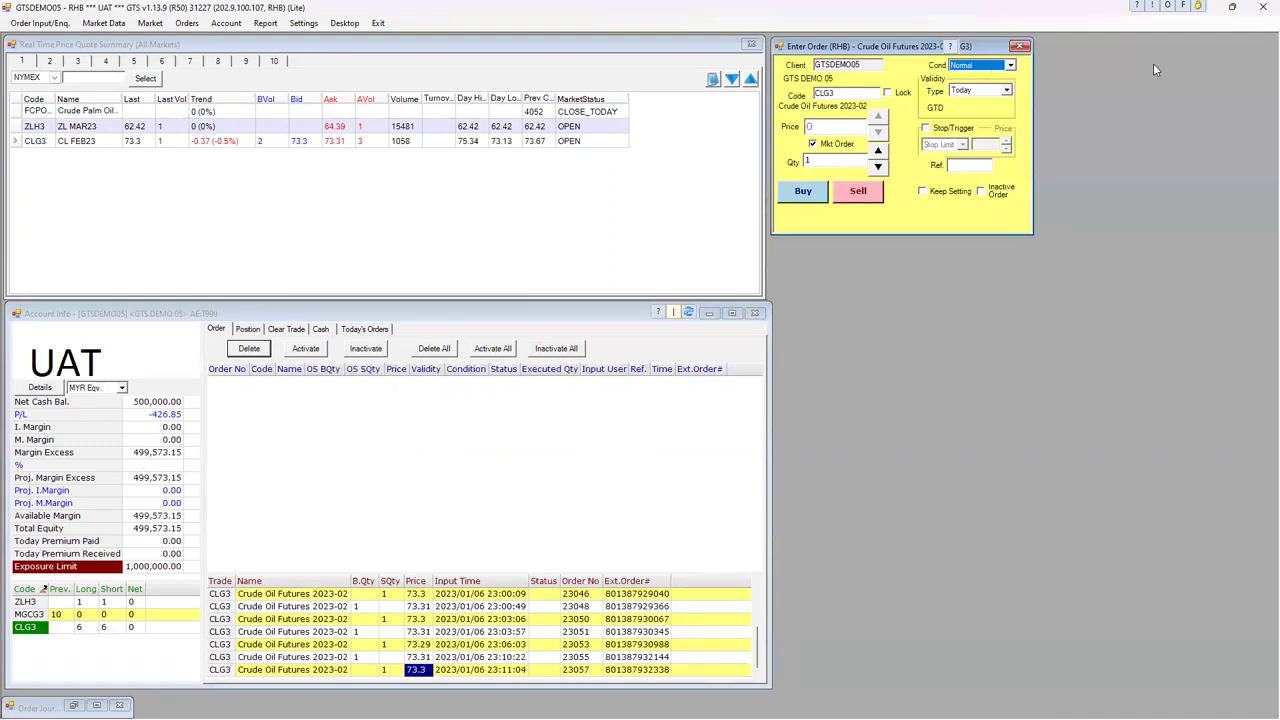
# Place a market buy order for 1 lot of CLG3.
pyautogui.click(815, 145)
pyautogui.click(816, 146)
pyautogui.click(803, 191)
pyautogui.click(607, 438)
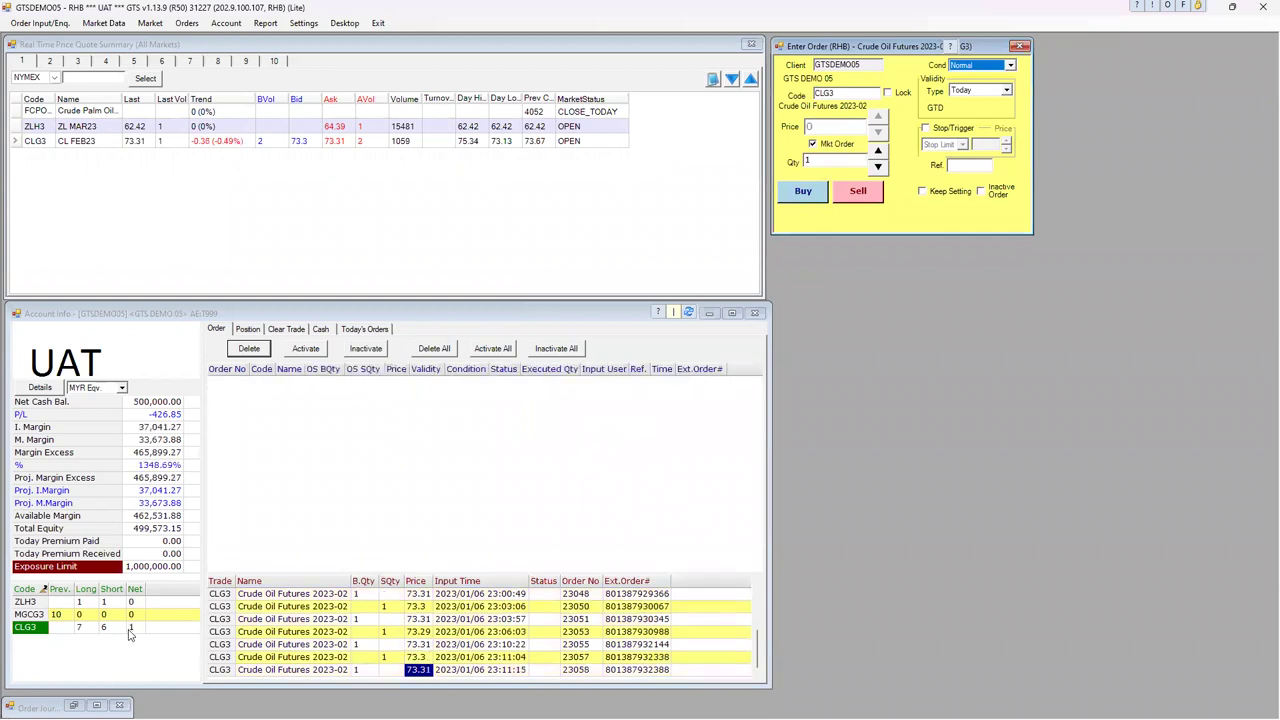
# Close out the open CLG3 position with a market sell order for 1 lot.
pyautogui.click(129, 628)
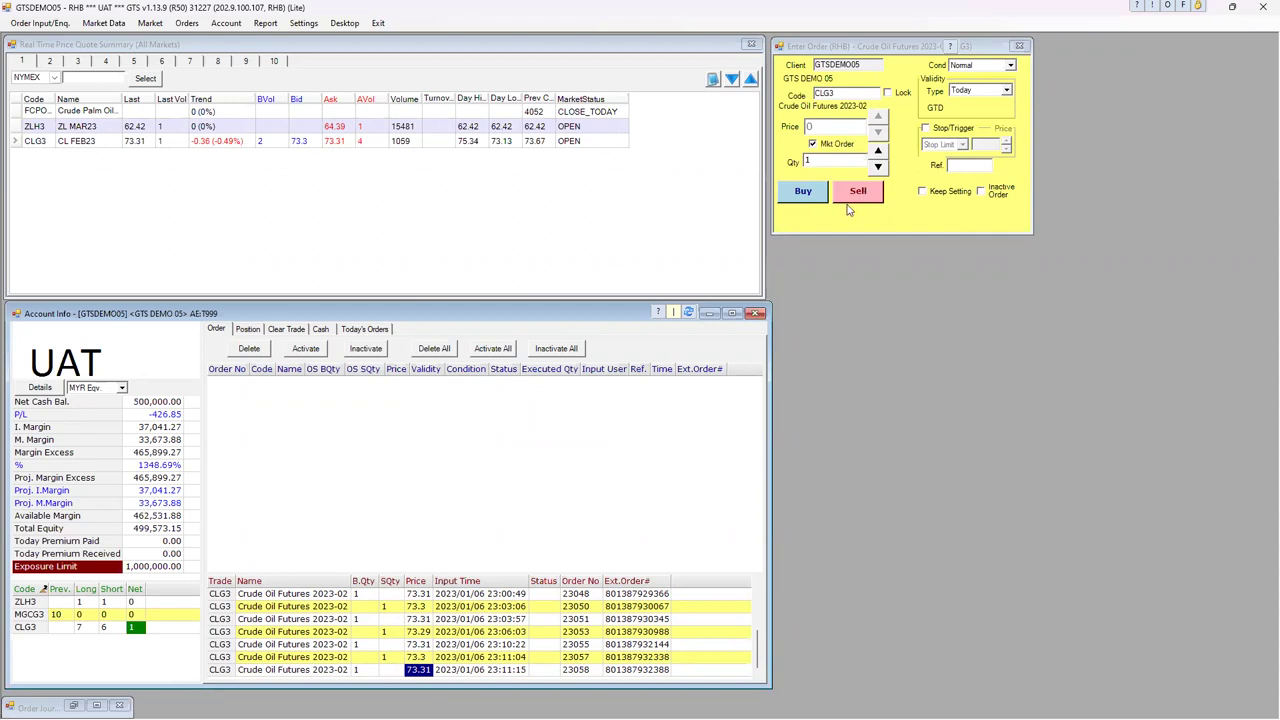
pyautogui.click(301, 146)
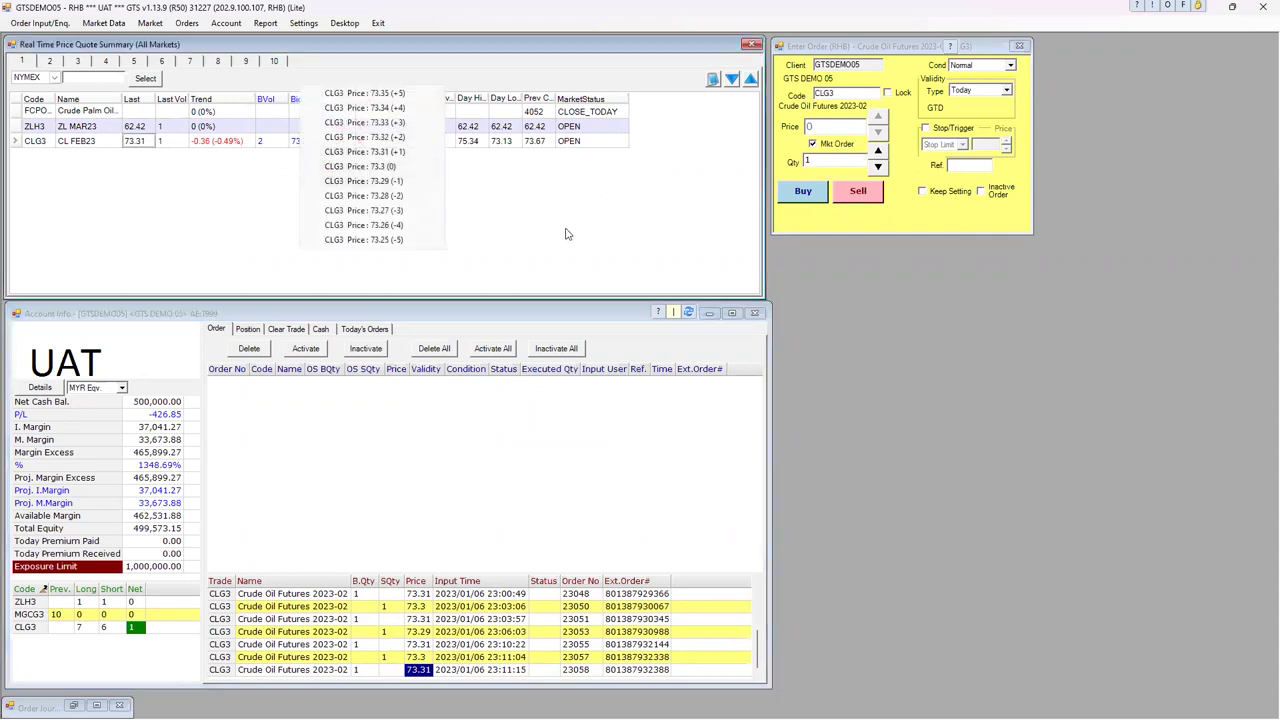
pyautogui.click(852, 192)
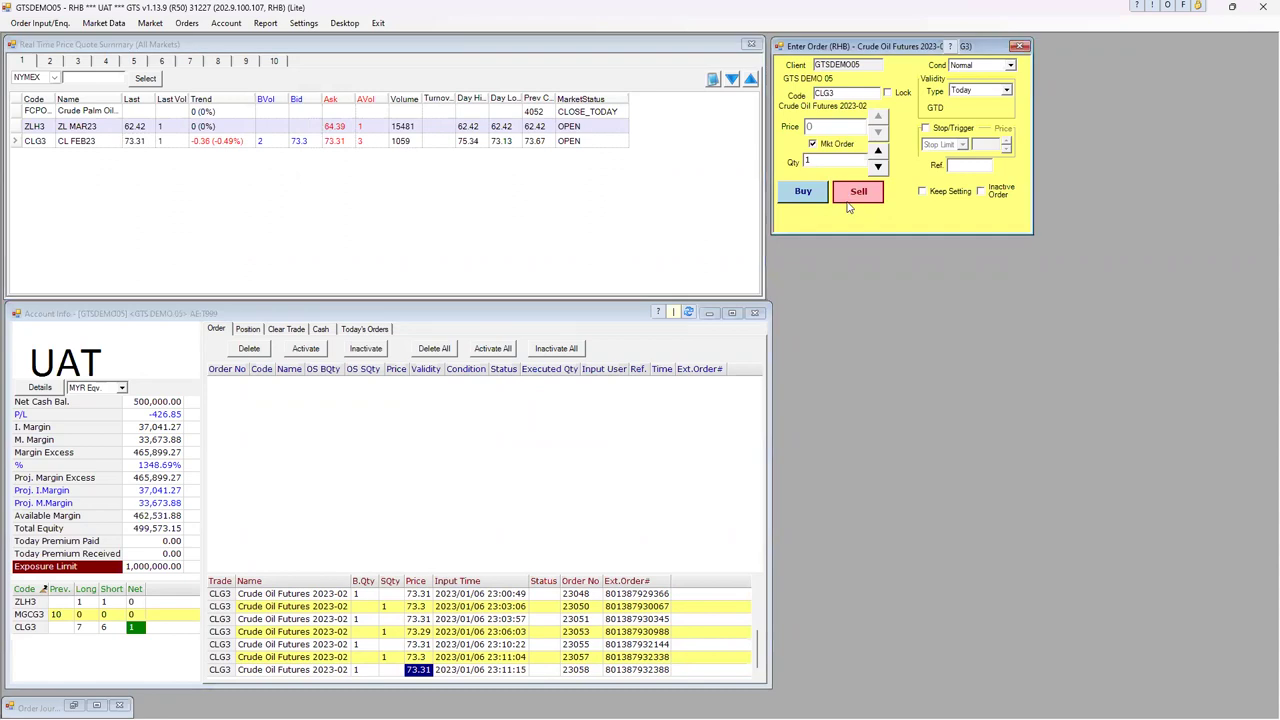
pyautogui.click(620, 424)
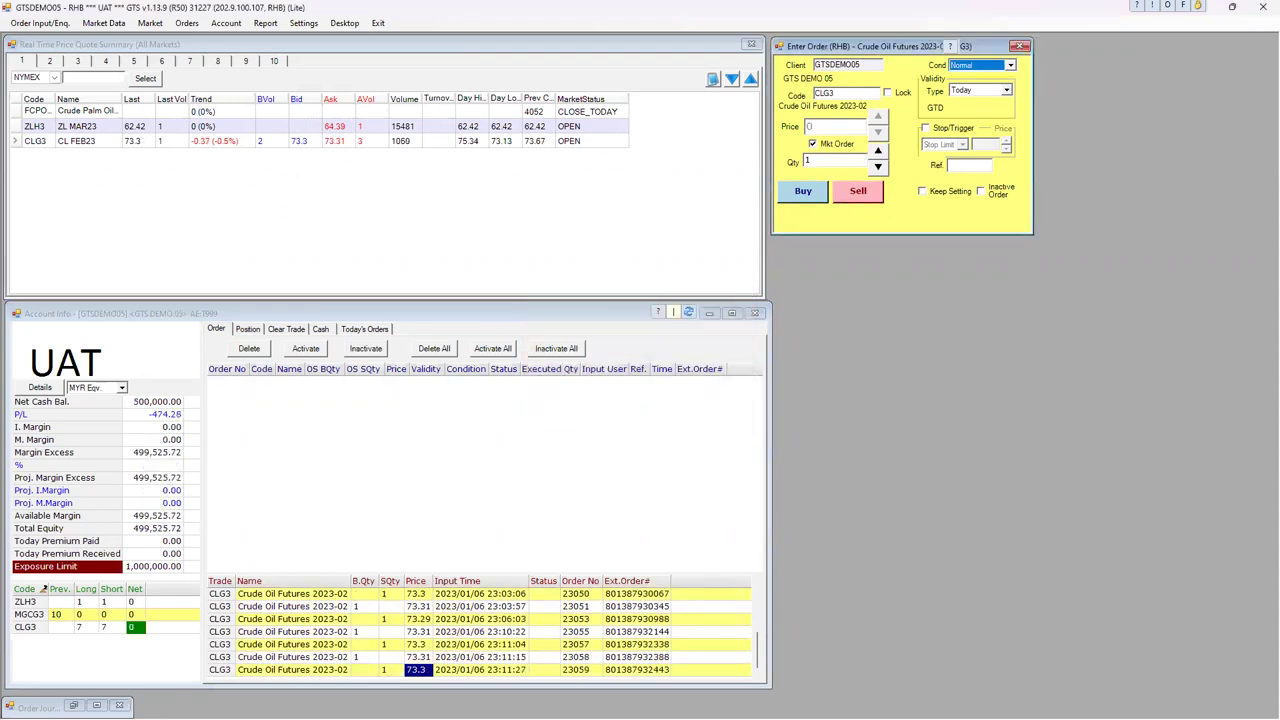
# Disable the market order option and place a limit buy order for 1 lot of CLG3 at 73.30.
pyautogui.click(813, 144)
pyautogui.click(814, 144)
pyautogui.write('73.30')
pyautogui.click(795, 194)
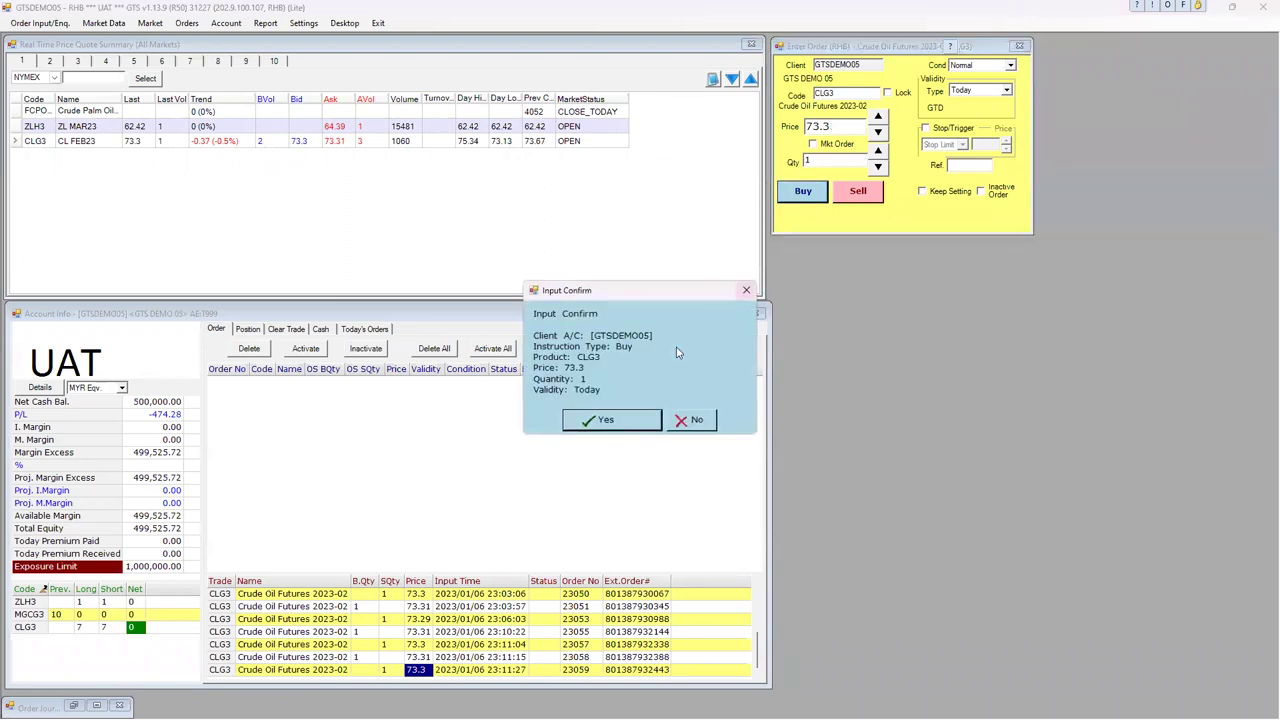
pyautogui.click(607, 421)
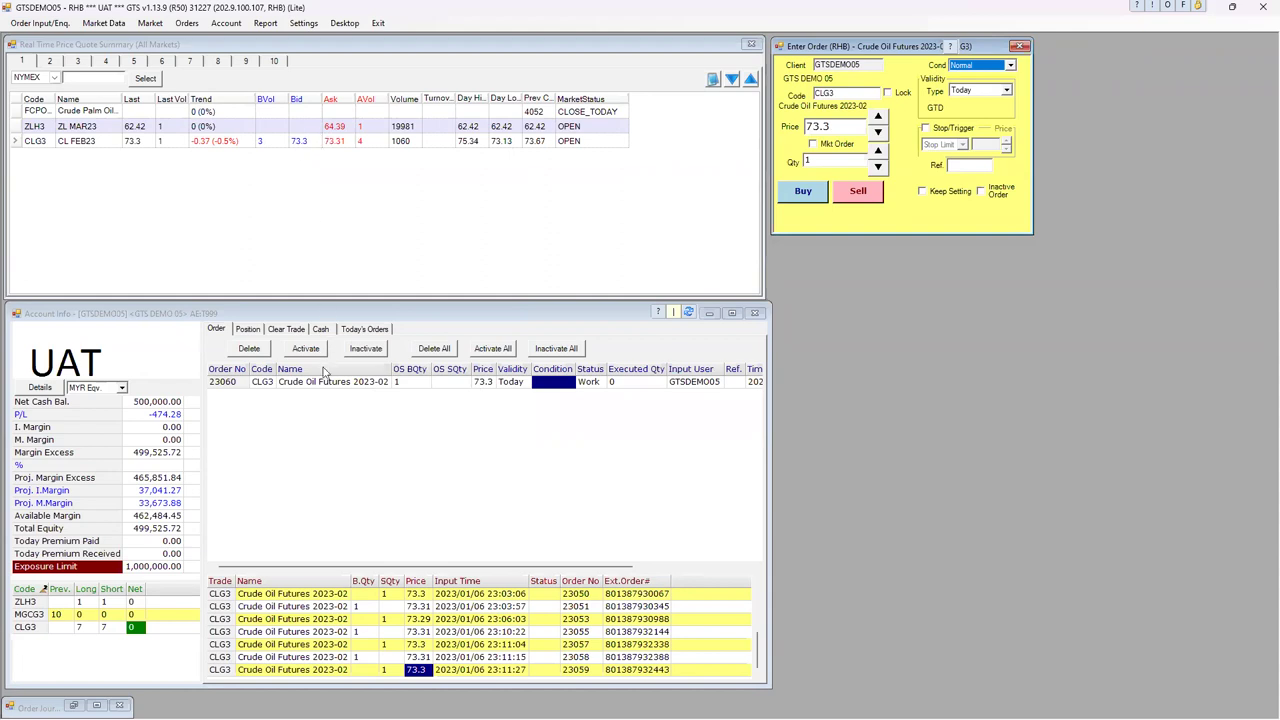
# Amend the working CLG3 buy order's price to 73.31 and confirm the change.
pyautogui.doubleClick(482, 384)
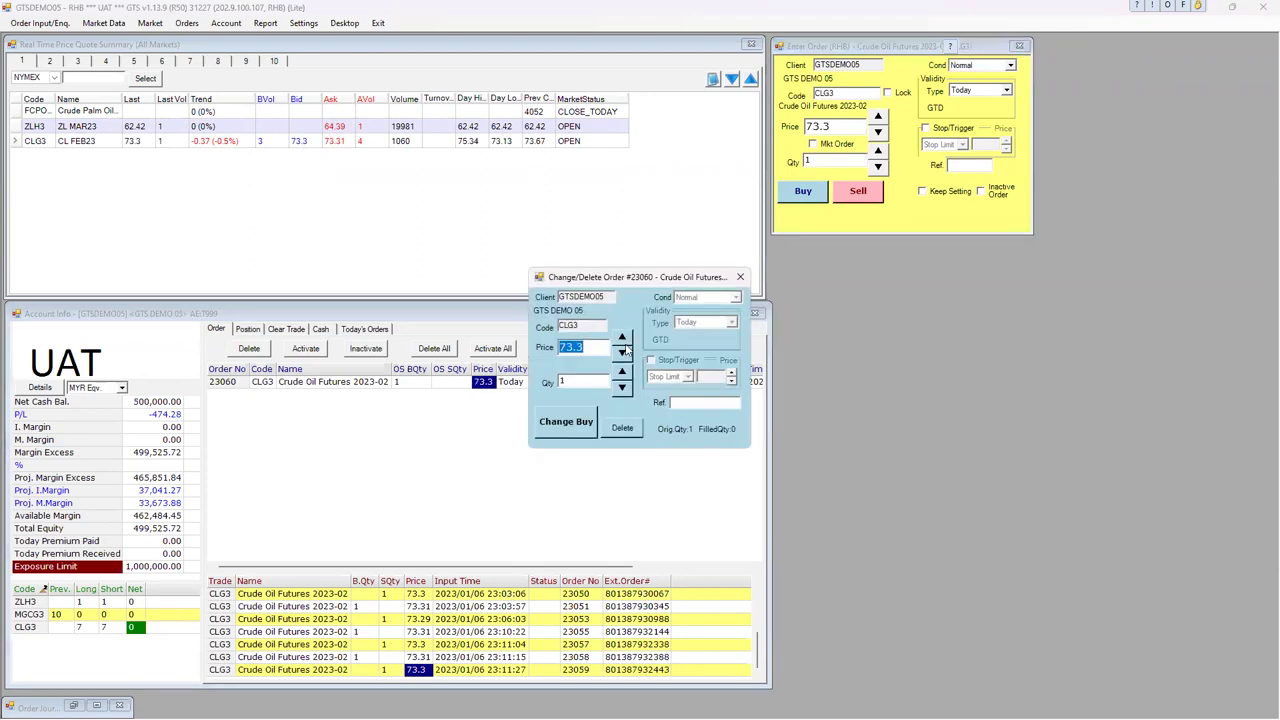
pyautogui.click(622, 338)
pyautogui.click(541, 428)
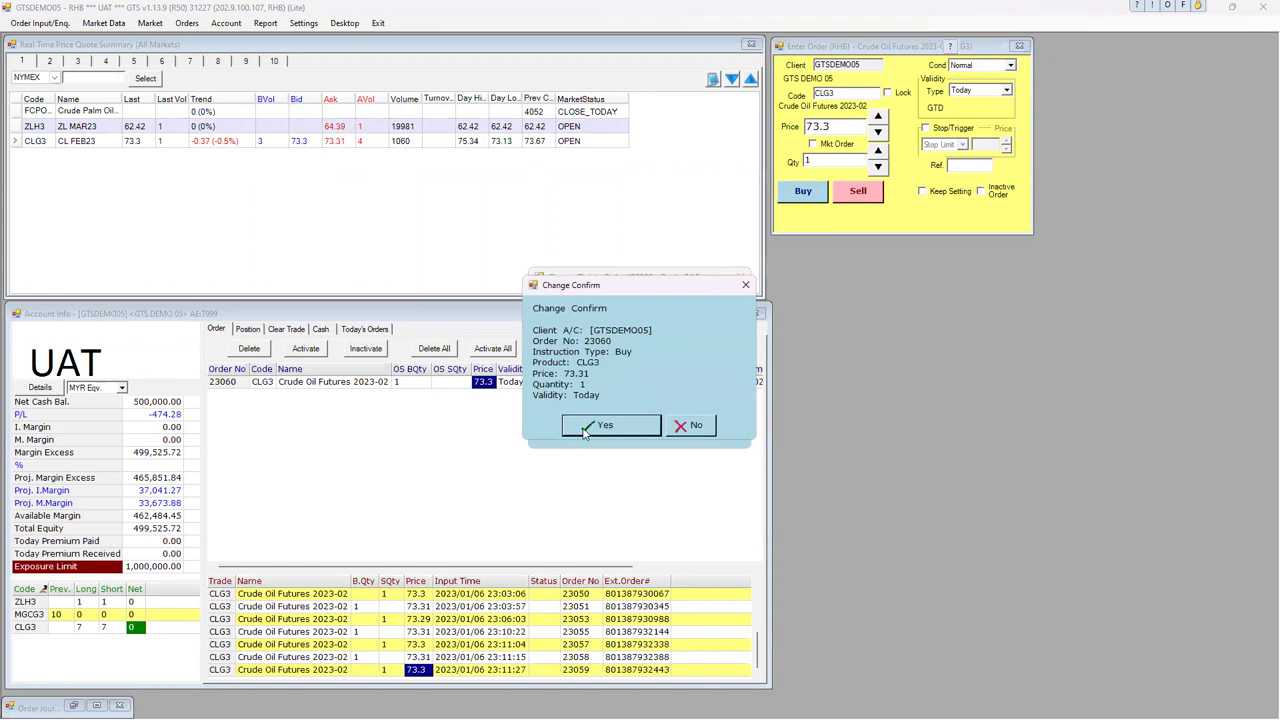
pyautogui.click(585, 430)
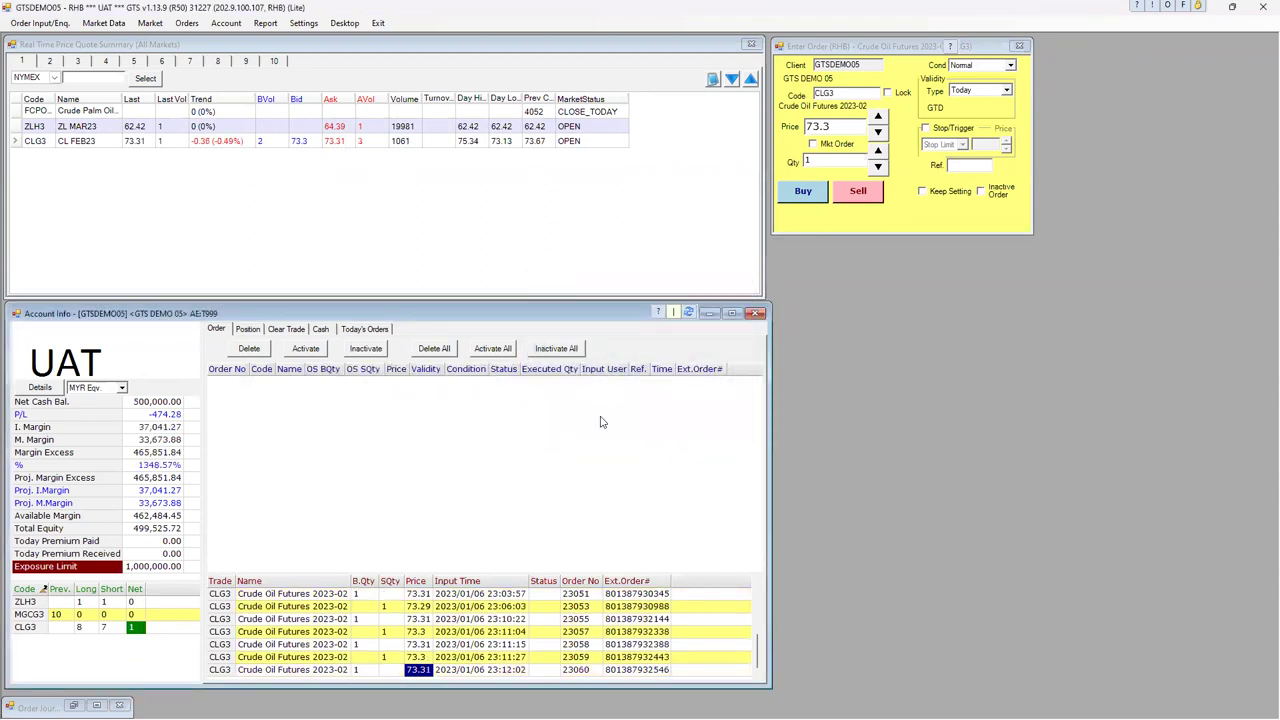
# Re-enable the market order option and sell 1 lot of CLG3 to flatten the position.
pyautogui.click(837, 128)
pyautogui.click(844, 128)
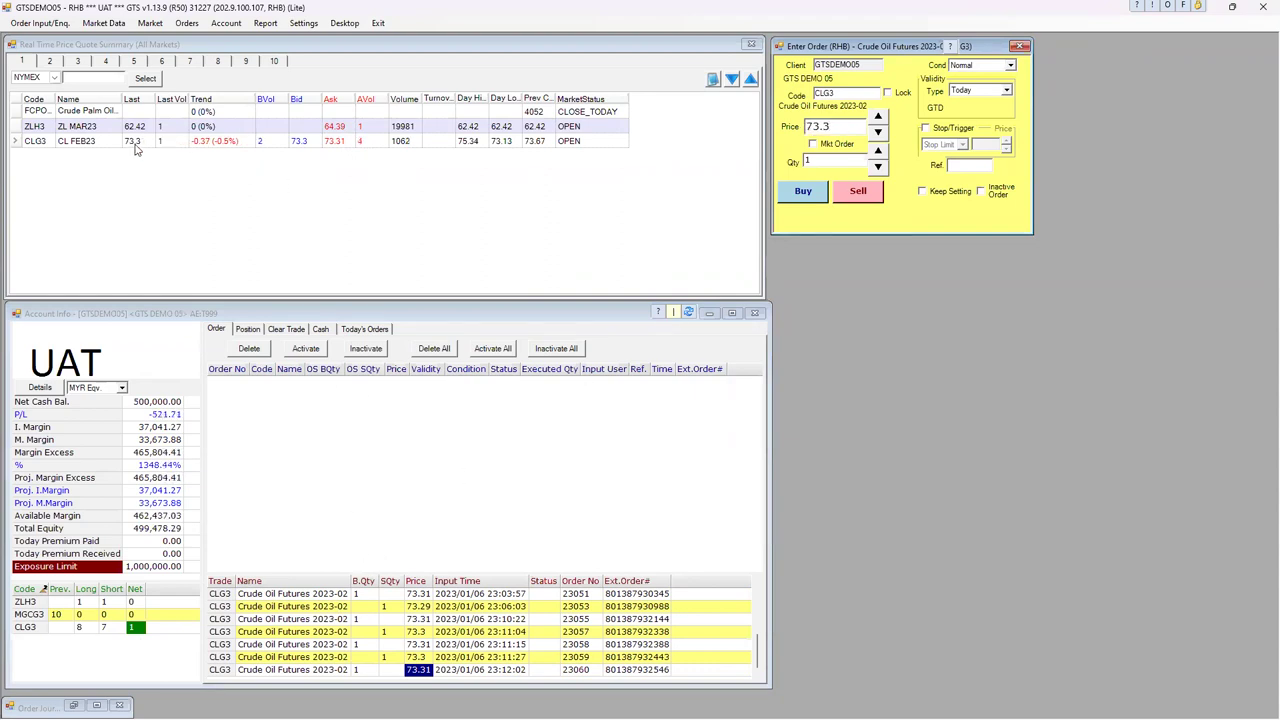
pyautogui.click(812, 143)
pyautogui.click(855, 192)
pyautogui.click(605, 420)
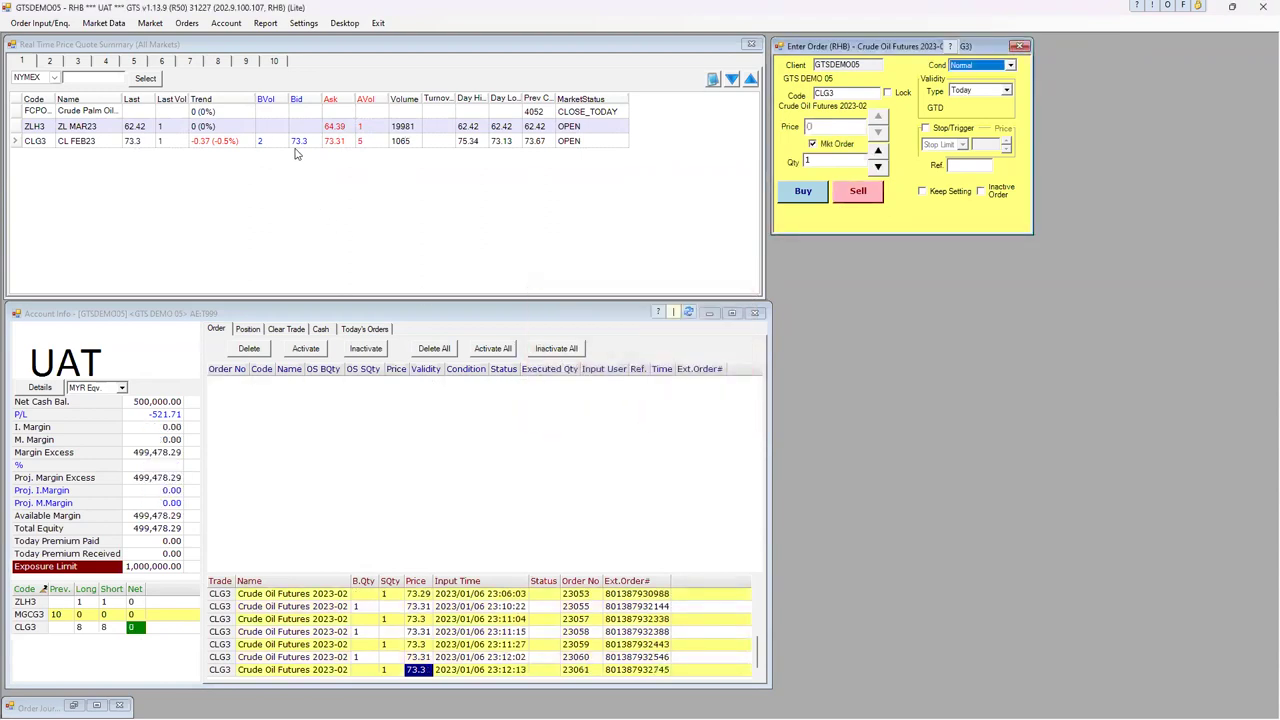
# Place a limit buy order for 1 lot of CLG3 at 73.25, and delete that working order.
pyautogui.click(133, 141)
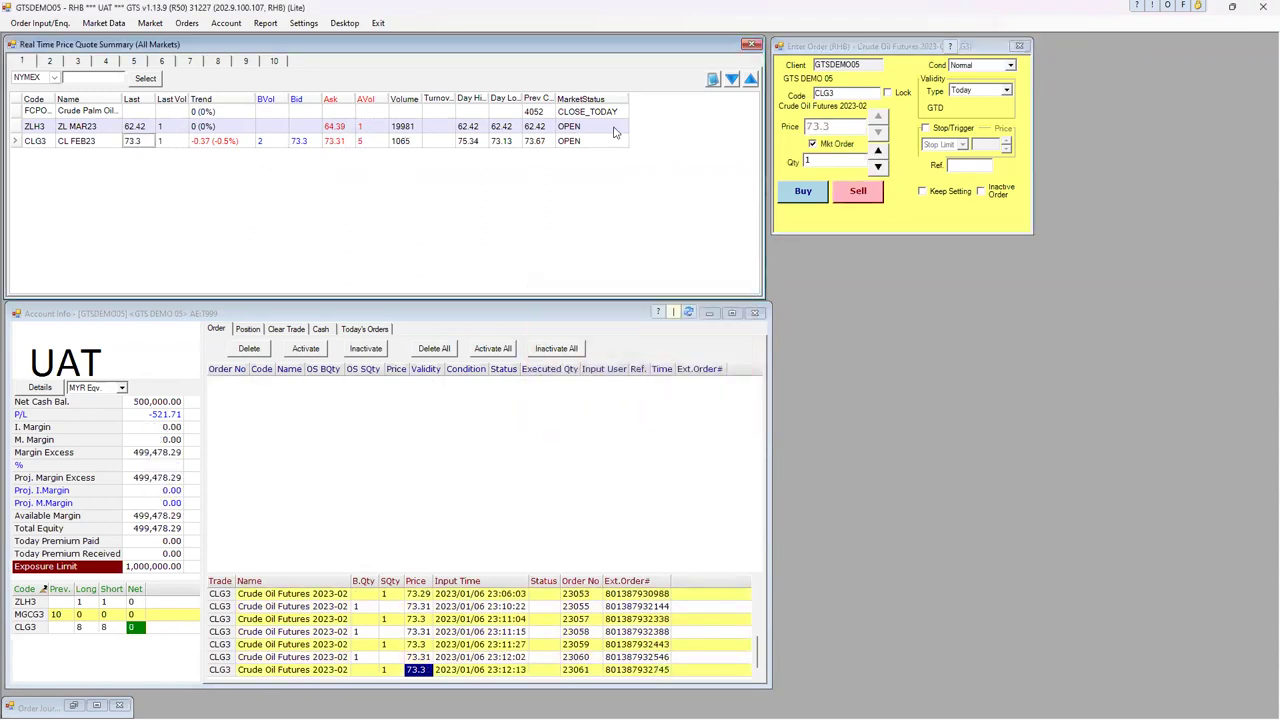
pyautogui.click(812, 144)
pyautogui.doubleClick(836, 126)
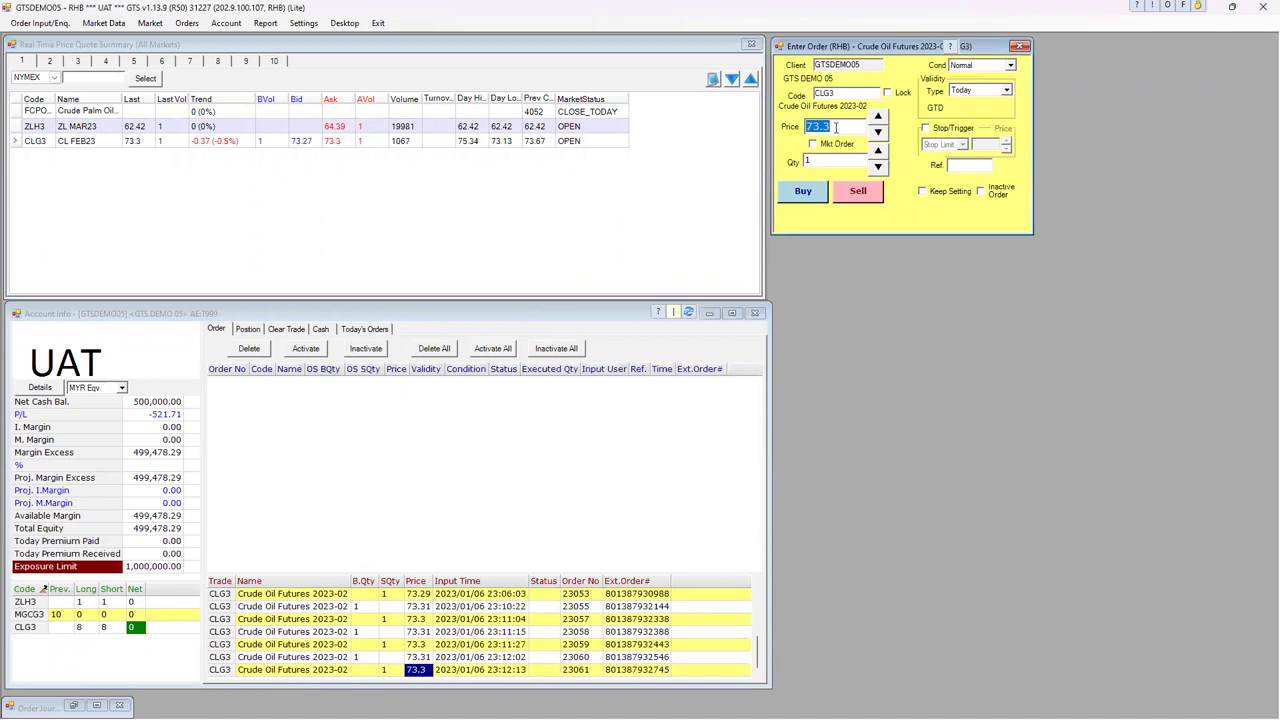
pyautogui.write('7')
pyautogui.click(813, 194)
pyautogui.click(630, 425)
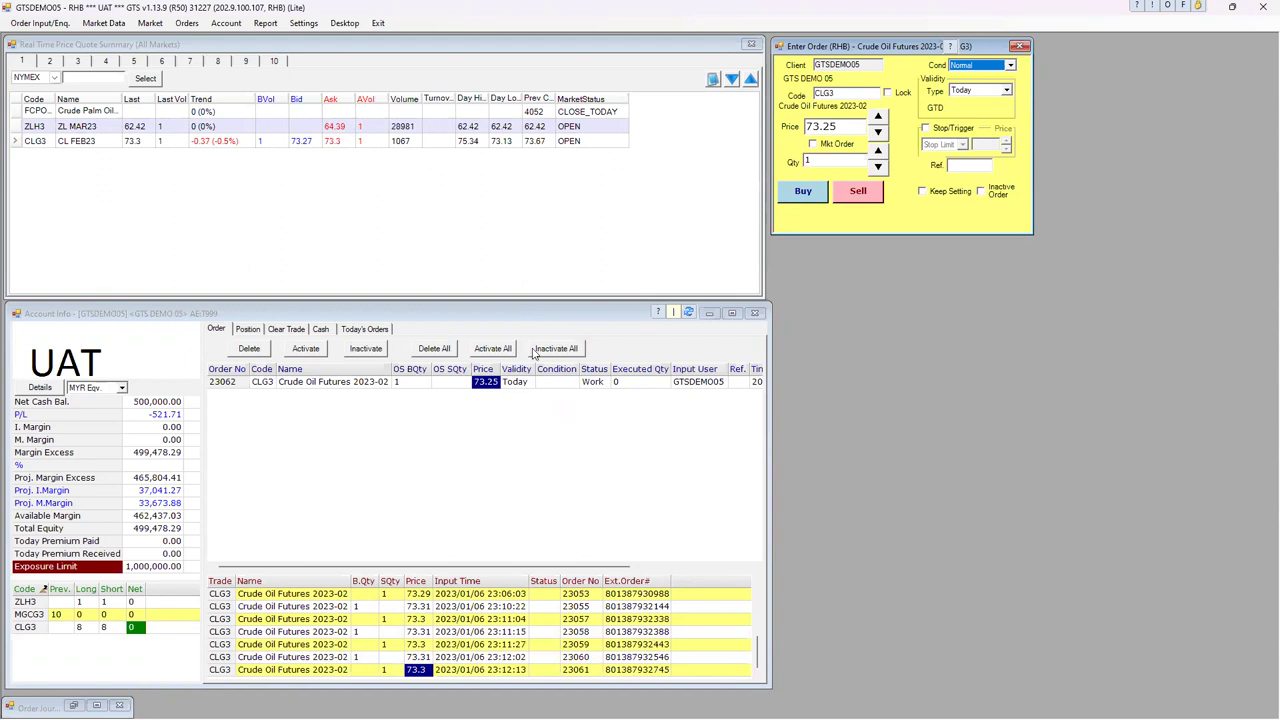
pyautogui.click(432, 349)
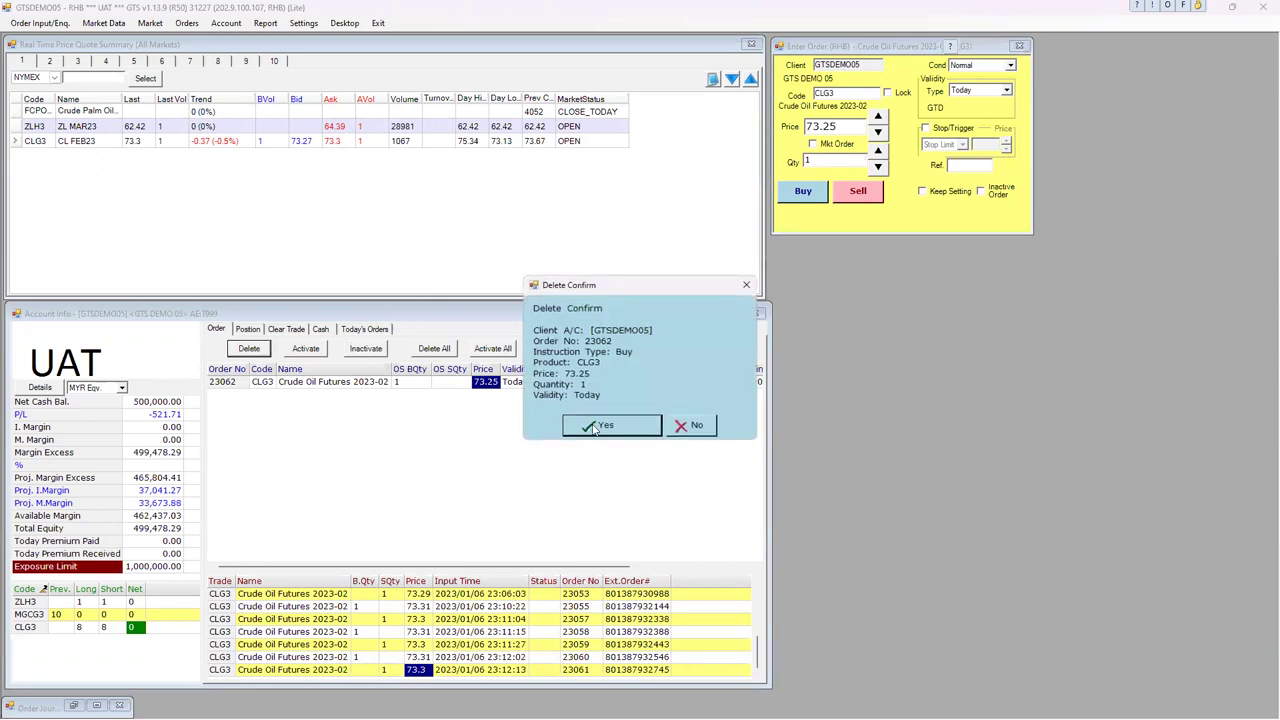
pyautogui.click(606, 430)
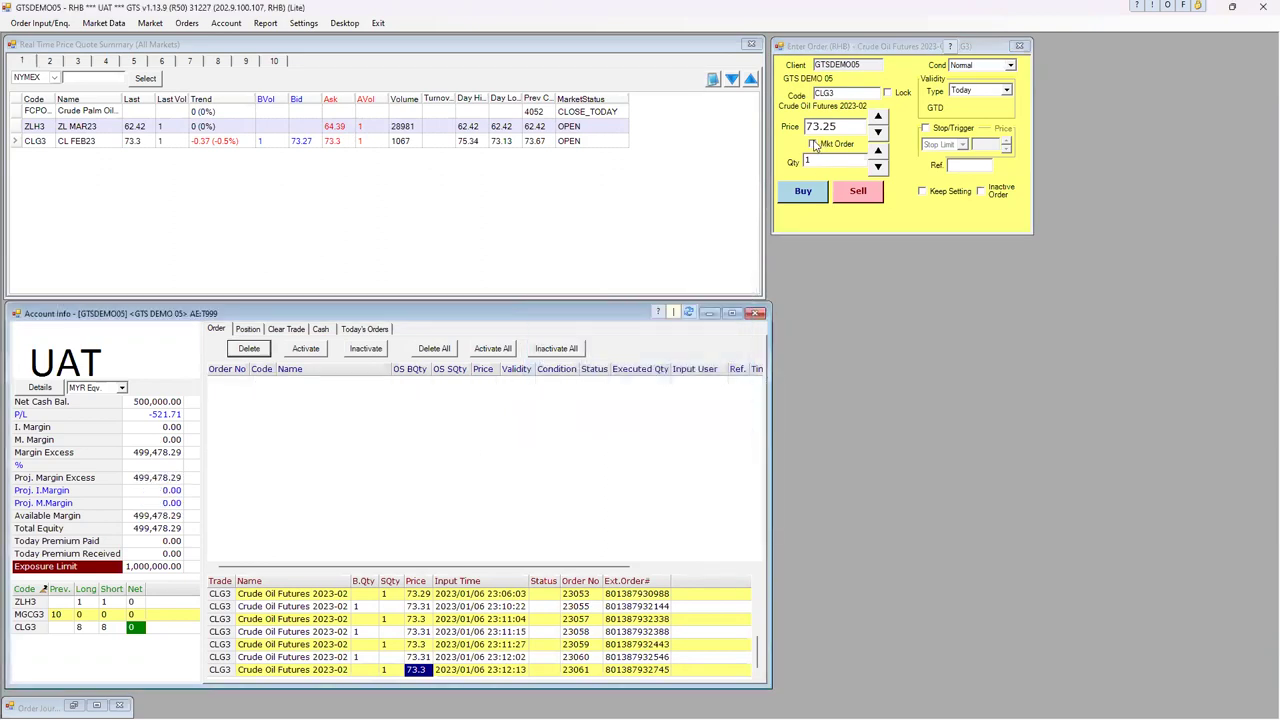
# Switch back to a market order and buy 1 lot of CLG3.
pyautogui.click(812, 143)
pyautogui.click(816, 194)
pyautogui.click(606, 420)
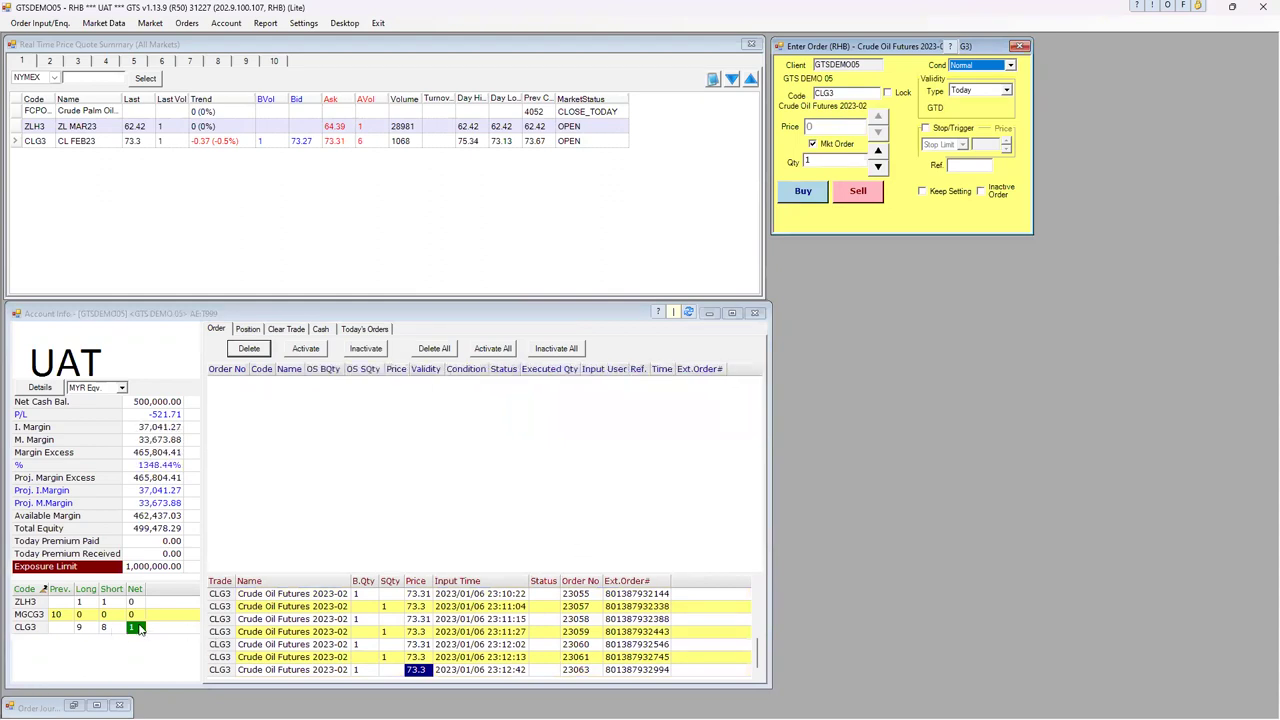
# Place a stop-limit sell order for 1 lot of CLG3 with trigger 73.00 and price 72.9, and check its condition and price.
pyautogui.click(818, 144)
pyautogui.click(926, 128)
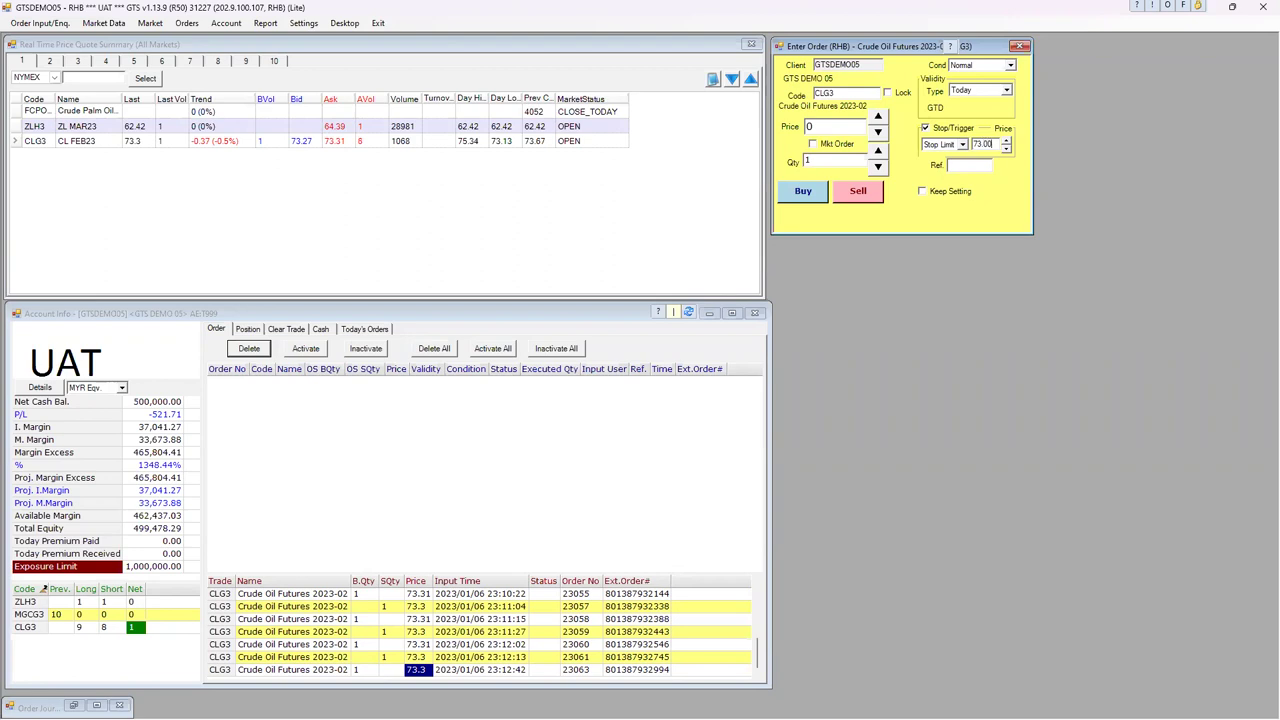
pyautogui.click(834, 125)
pyautogui.click(857, 192)
pyautogui.click(640, 427)
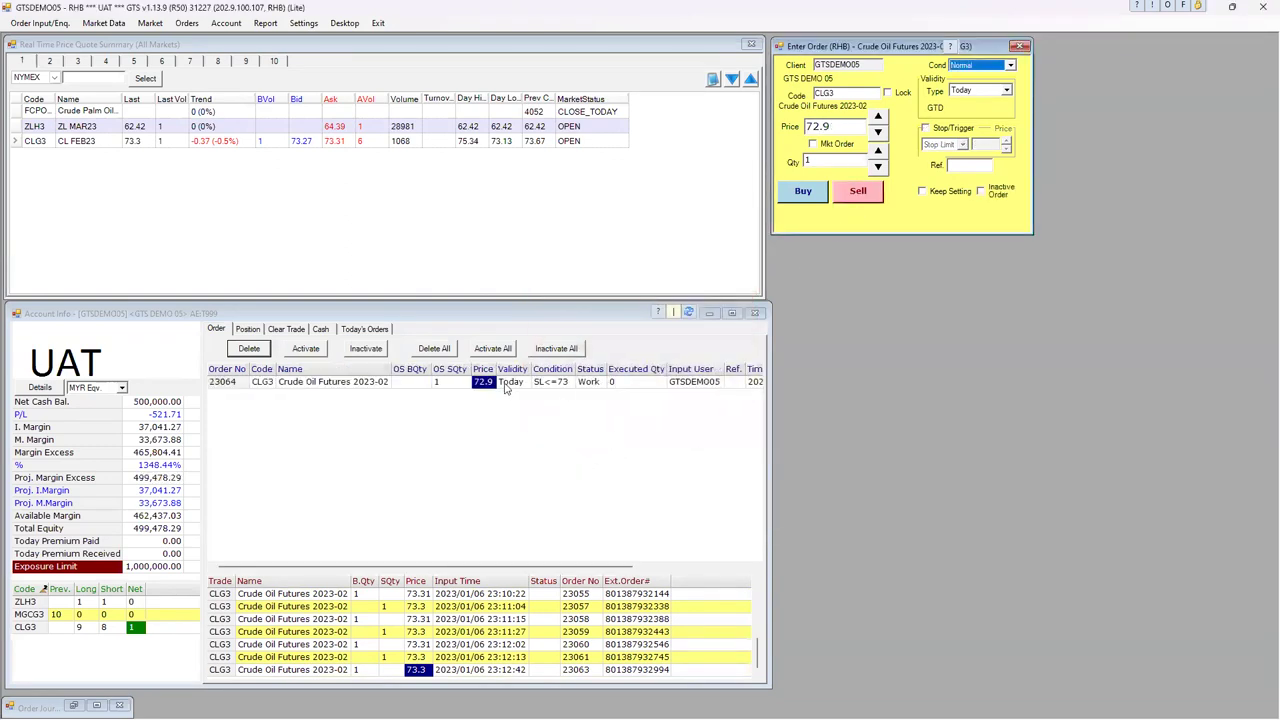
pyautogui.click(545, 383)
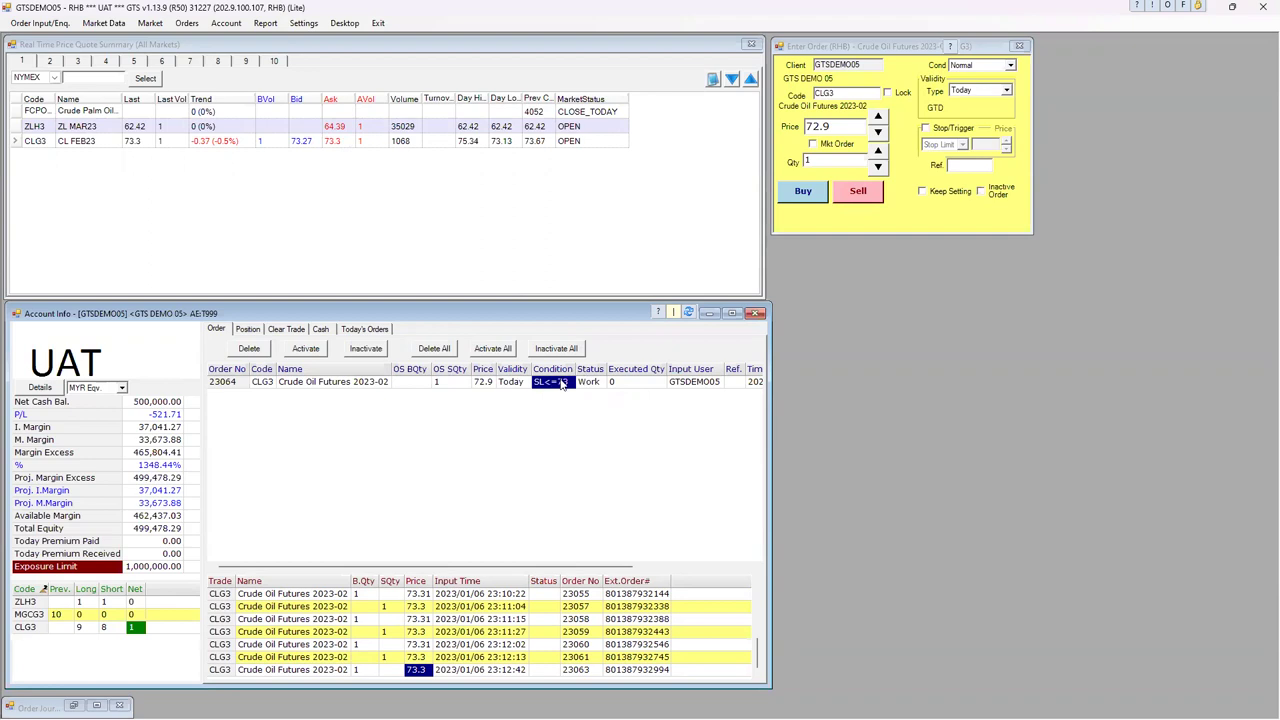
pyautogui.click(483, 386)
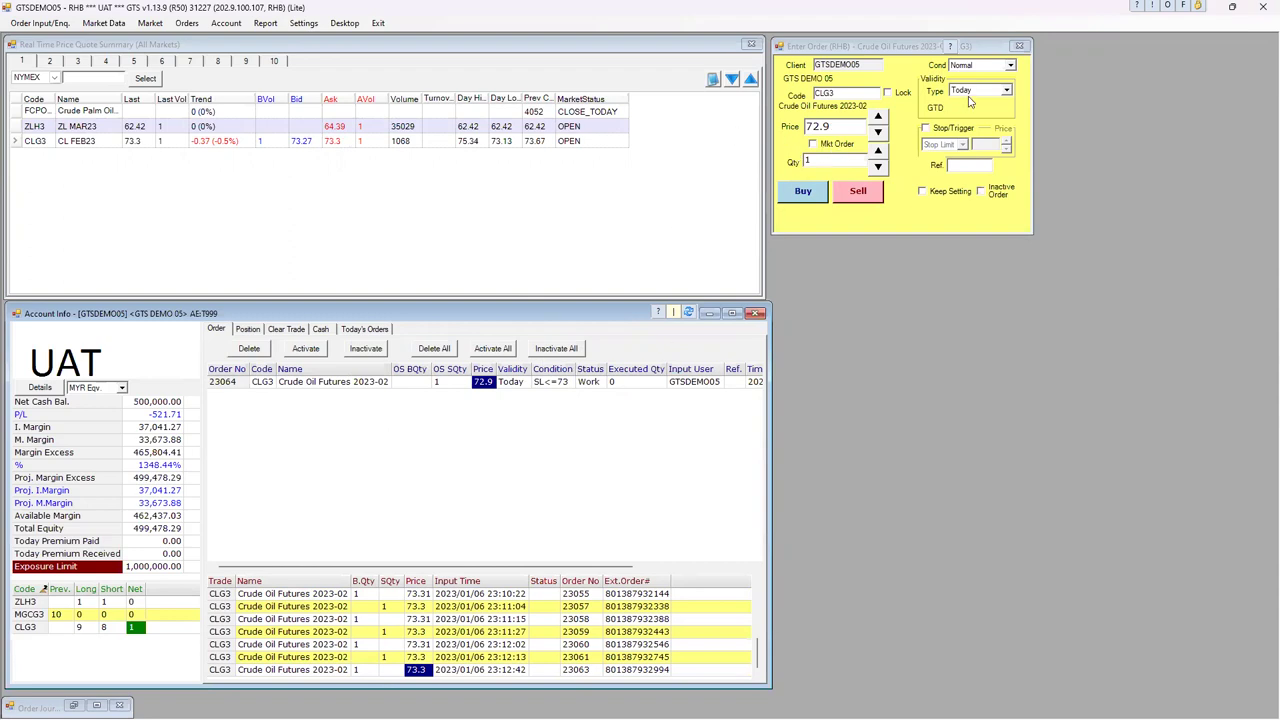
# Check the latest CLG3 fill and place a take-profit limit sell order for 1 lot at 74.
pyautogui.click(837, 124)
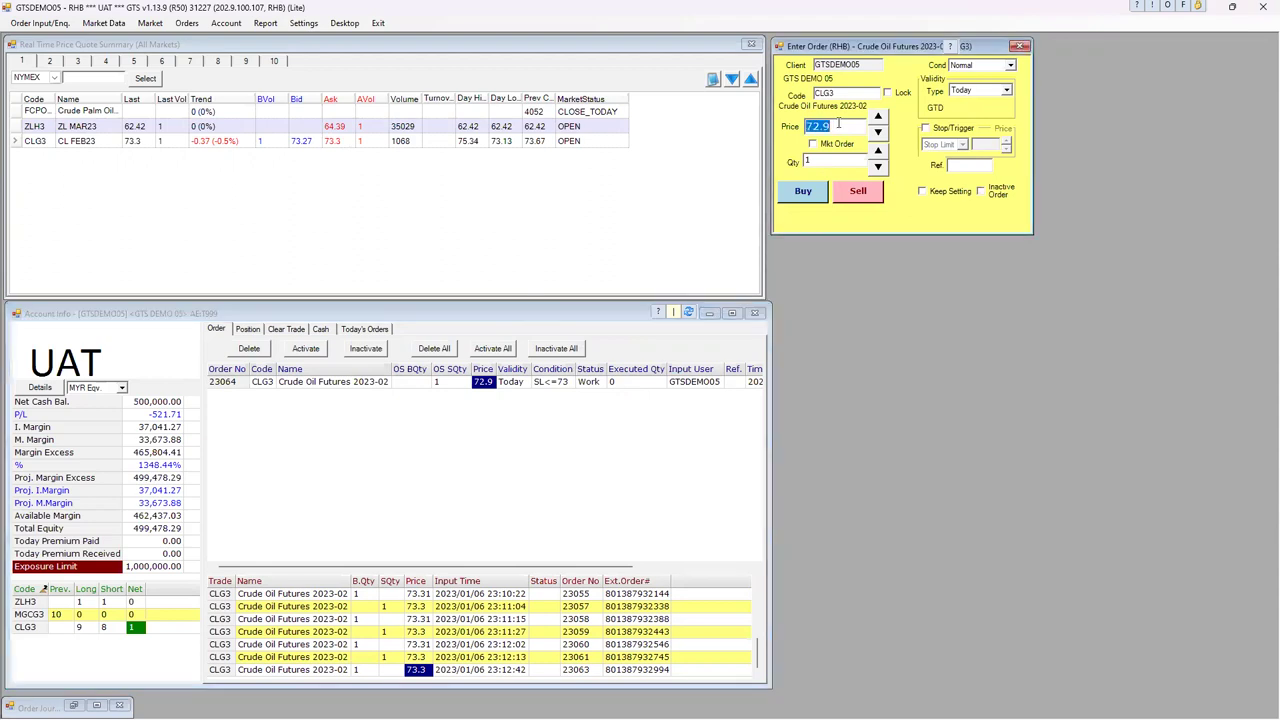
pyautogui.moveTo(845, 127); pyautogui.dragTo(821, 127)
pyautogui.click(389, 671)
pyautogui.click(420, 670)
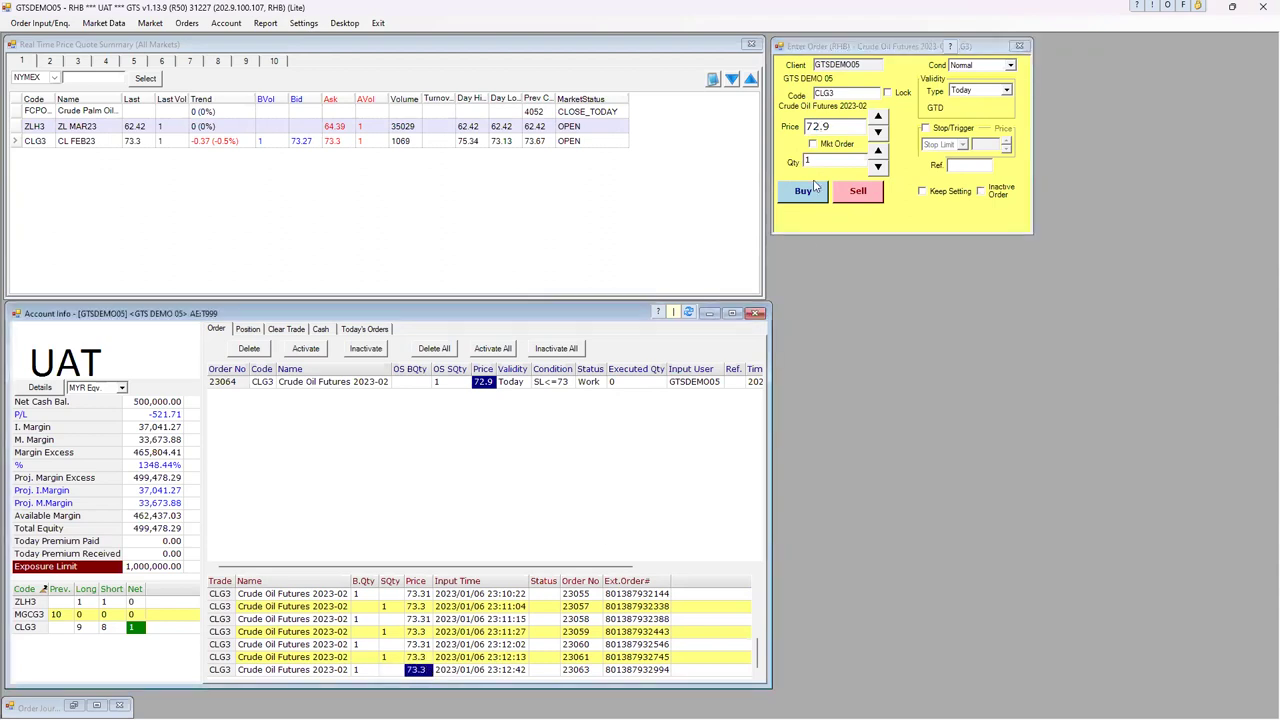
pyautogui.click(840, 126)
pyautogui.write('74')
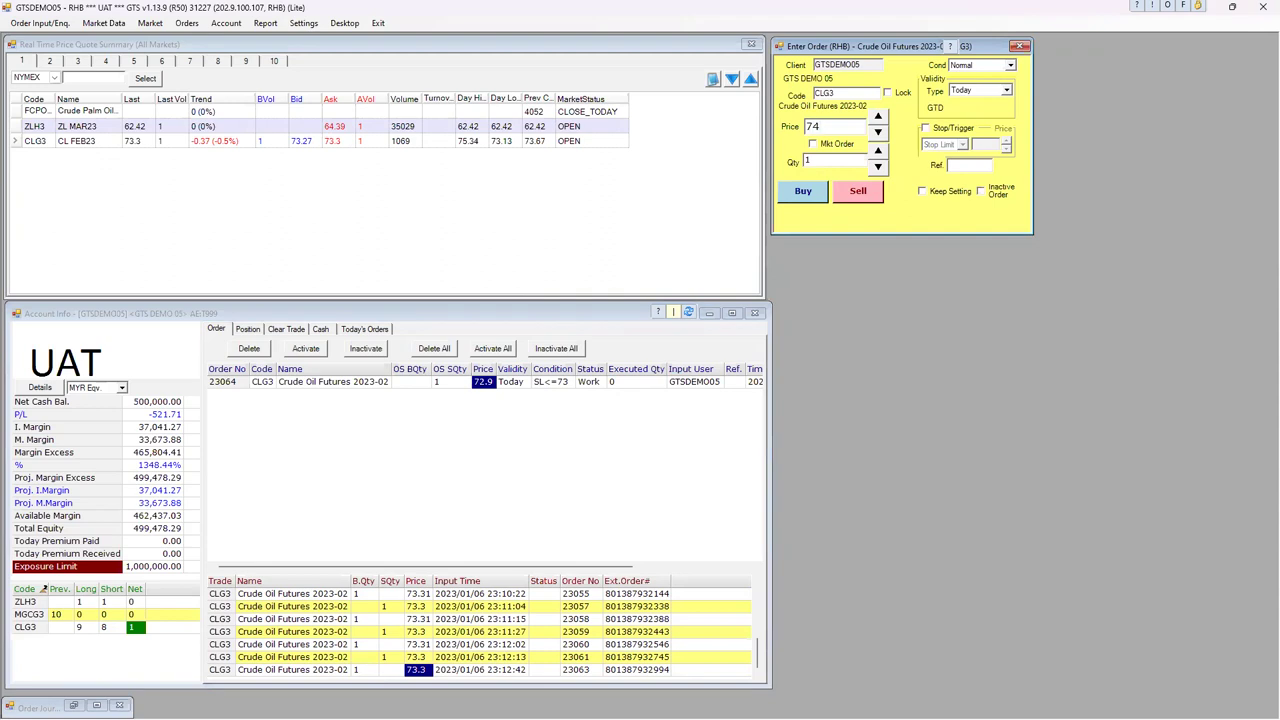
pyautogui.click(858, 190)
pyautogui.click(607, 421)
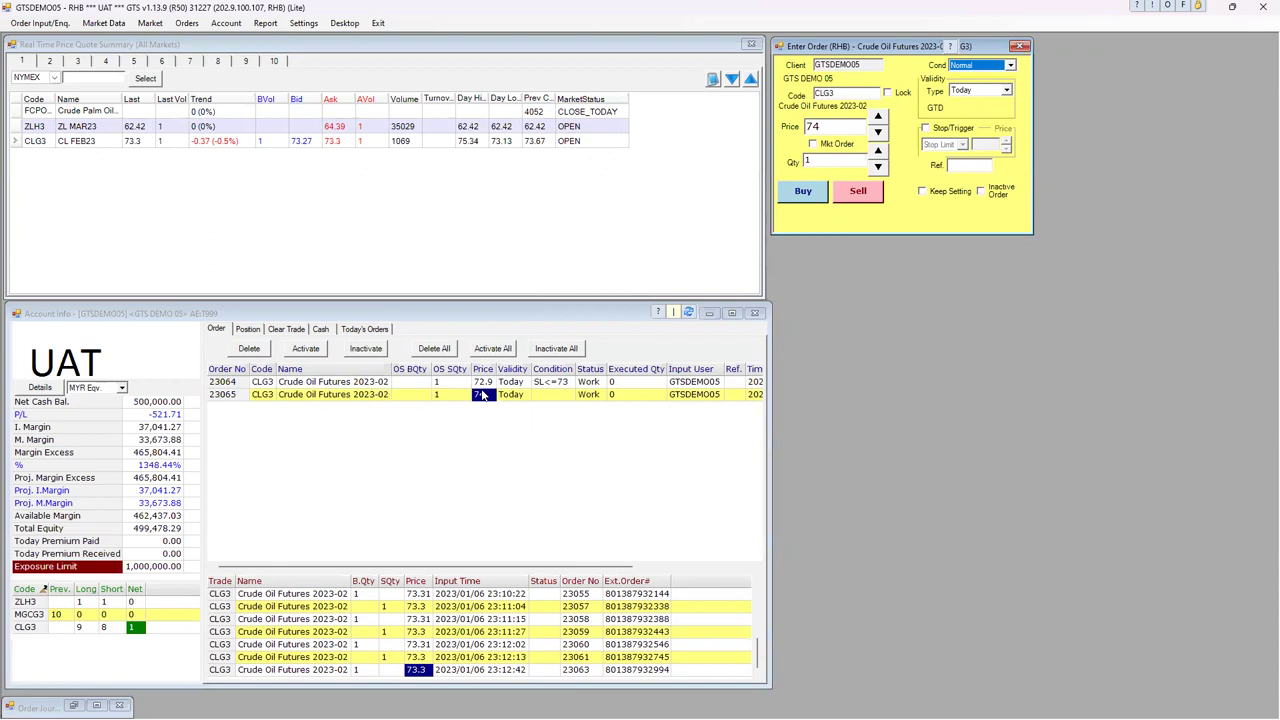
# Amend the CLG3 limit sell order's price from its profit target to 73.27 and confirm the change.
pyautogui.doubleClick(483, 397)
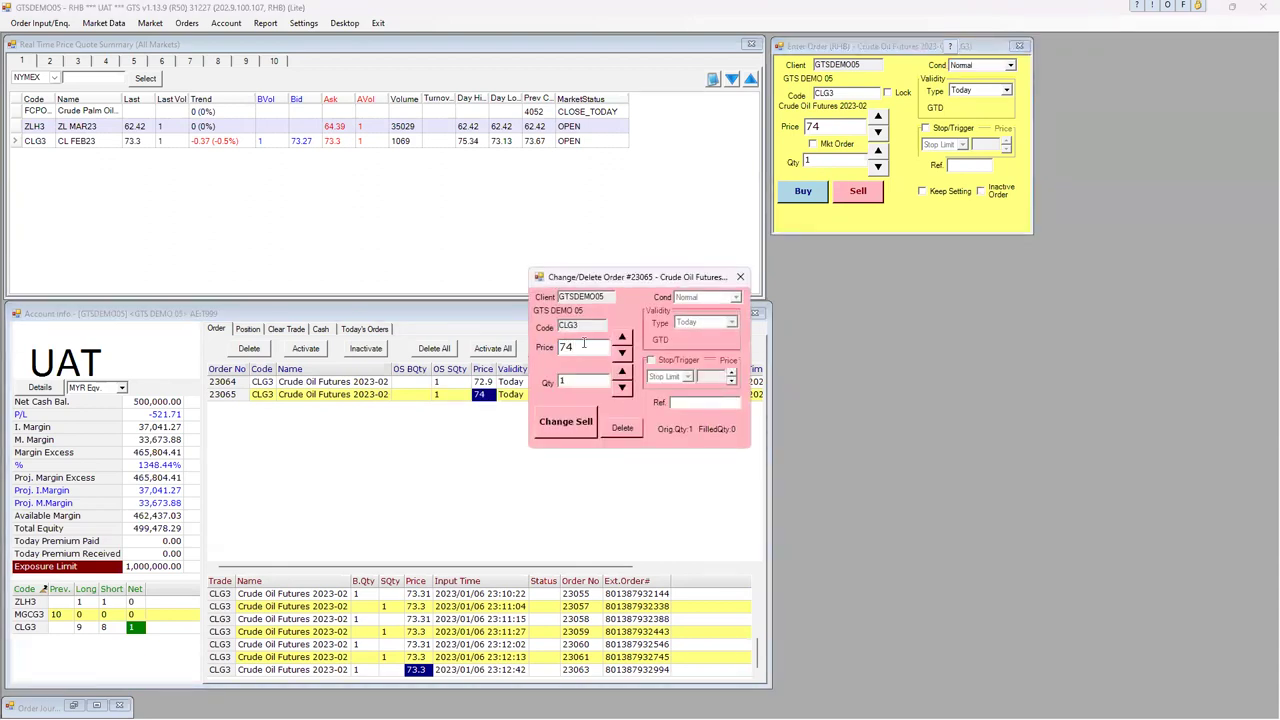
pyautogui.write('73.27')
pyautogui.click(571, 347)
pyautogui.press('BackSpace')
pyautogui.press('BackSpace')
pyautogui.click(560, 428)
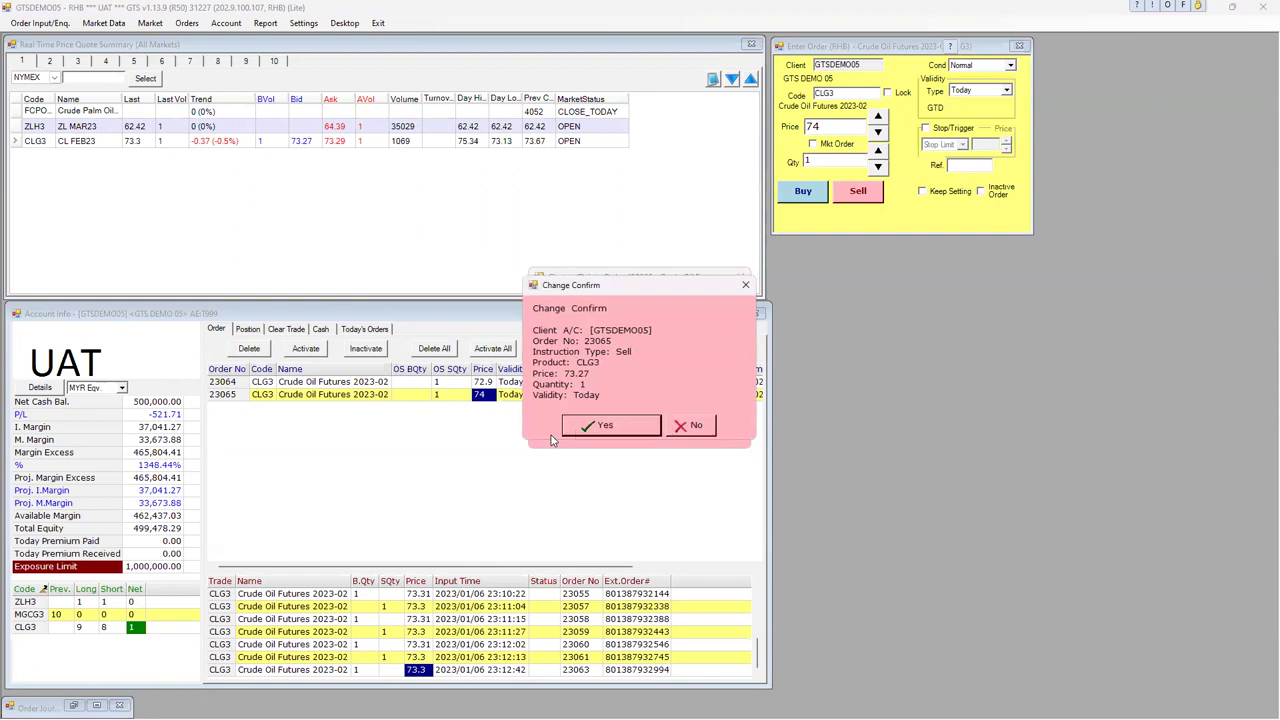
pyautogui.click(600, 423)
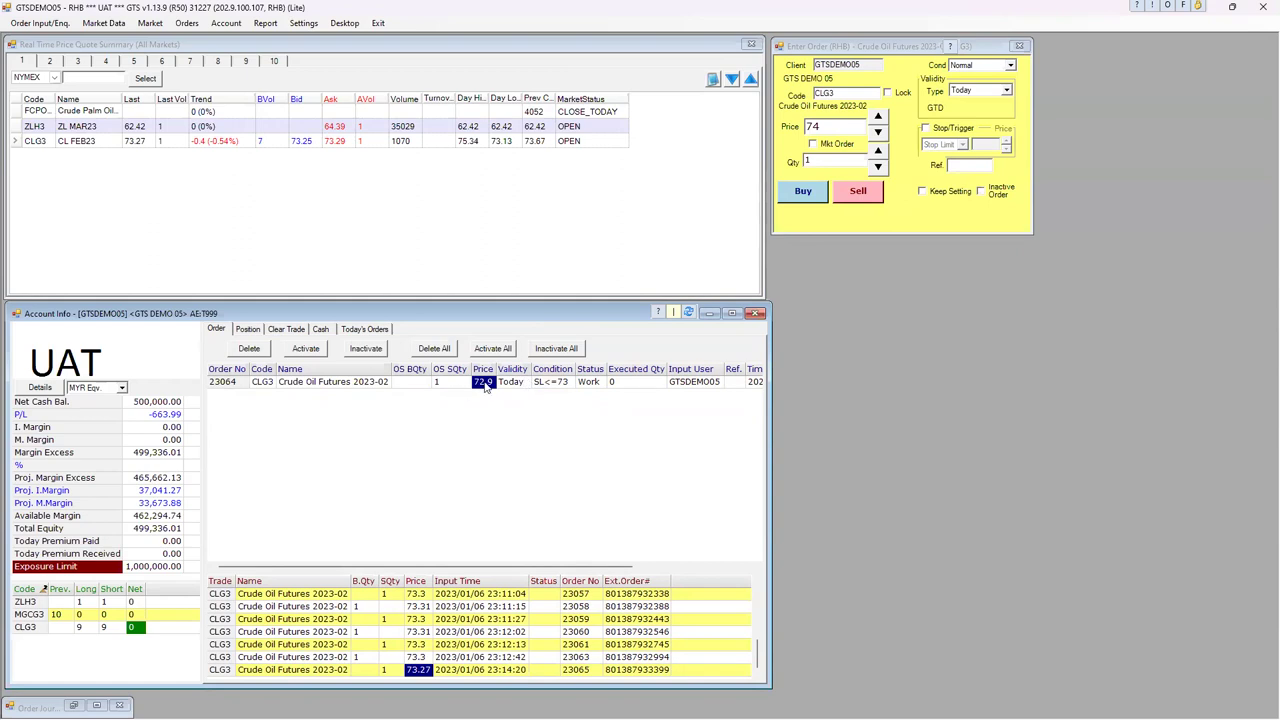
# Review the remaining CLG3 stop-limit sell order and delete it.
pyautogui.click(463, 386)
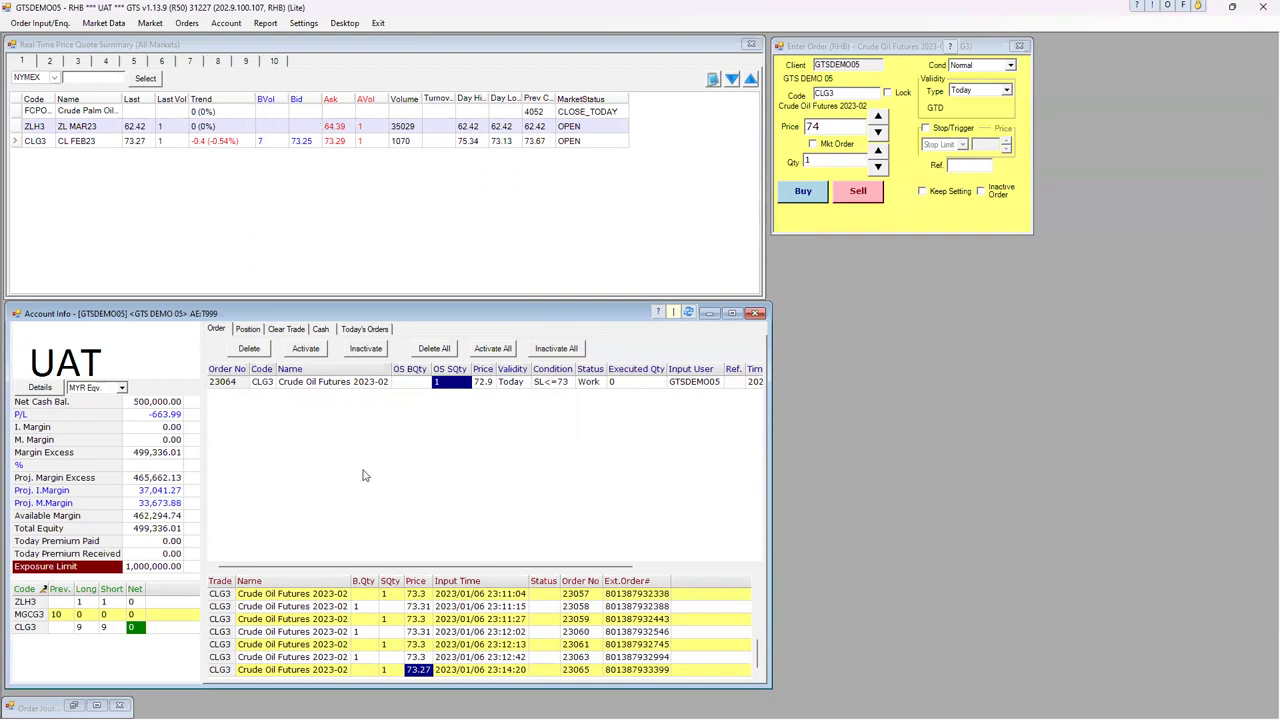
pyautogui.click(516, 383)
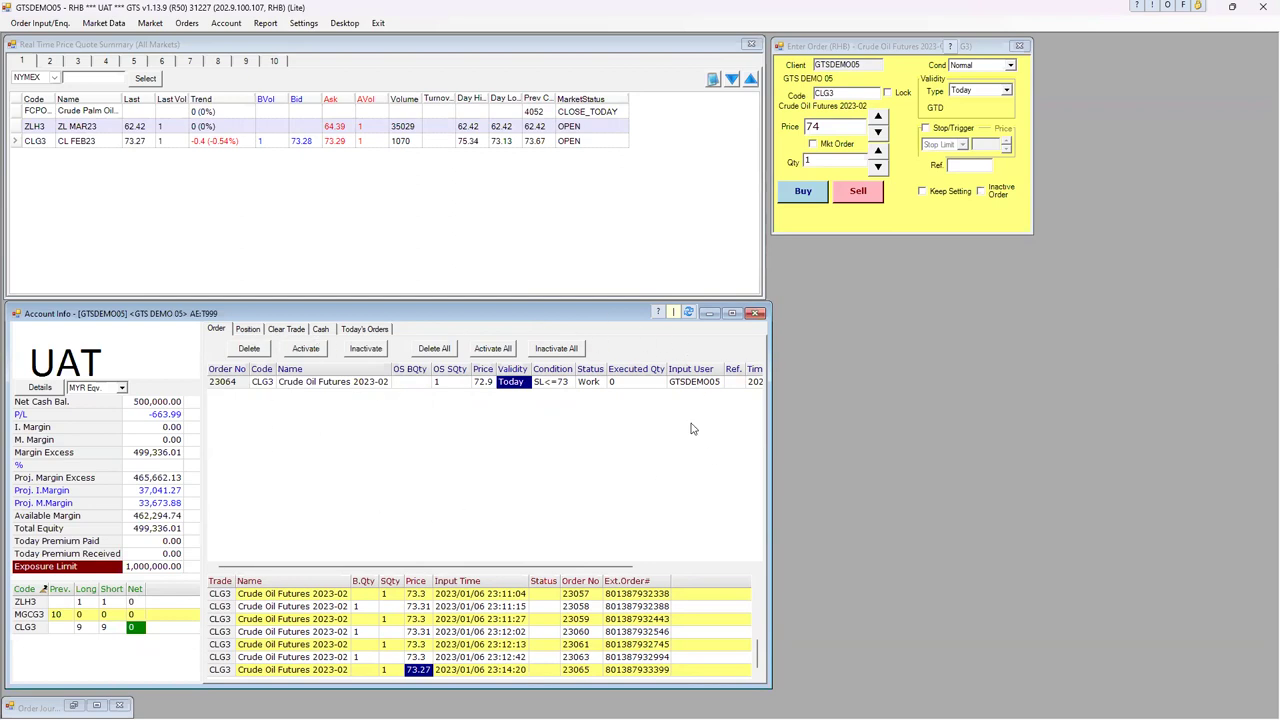
pyautogui.click(331, 388)
pyautogui.click(249, 348)
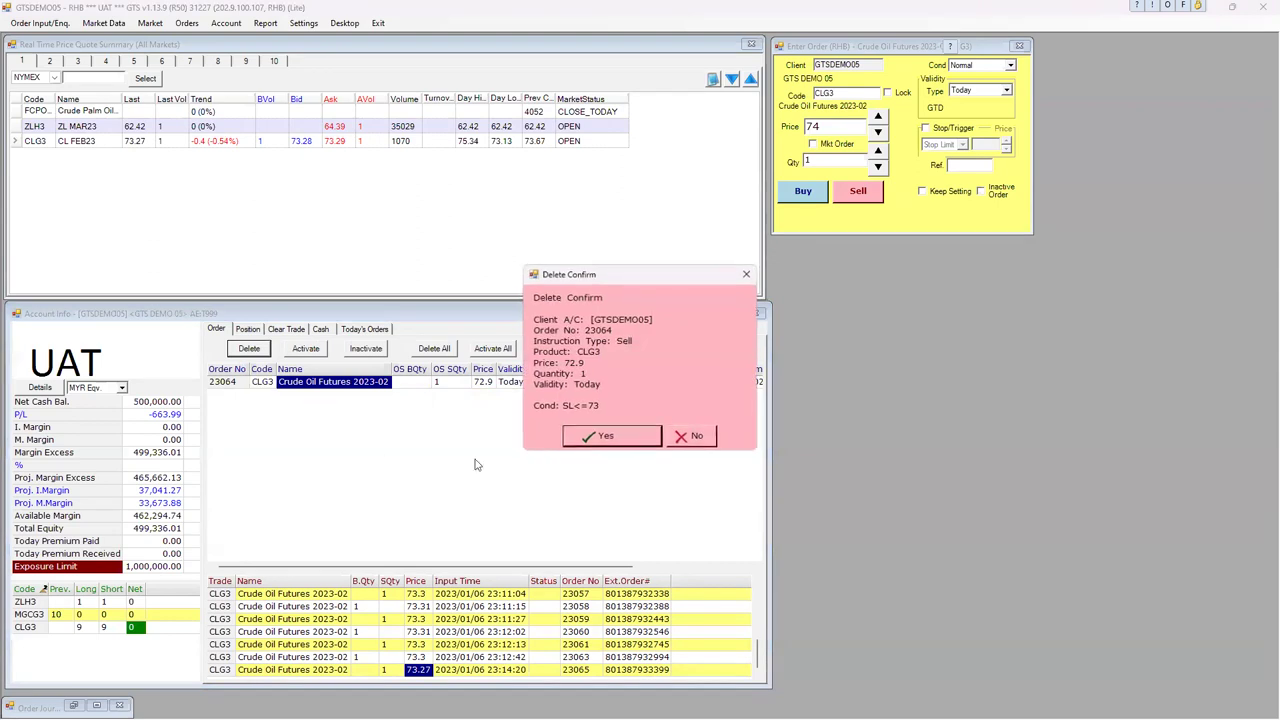
pyautogui.click(688, 434)
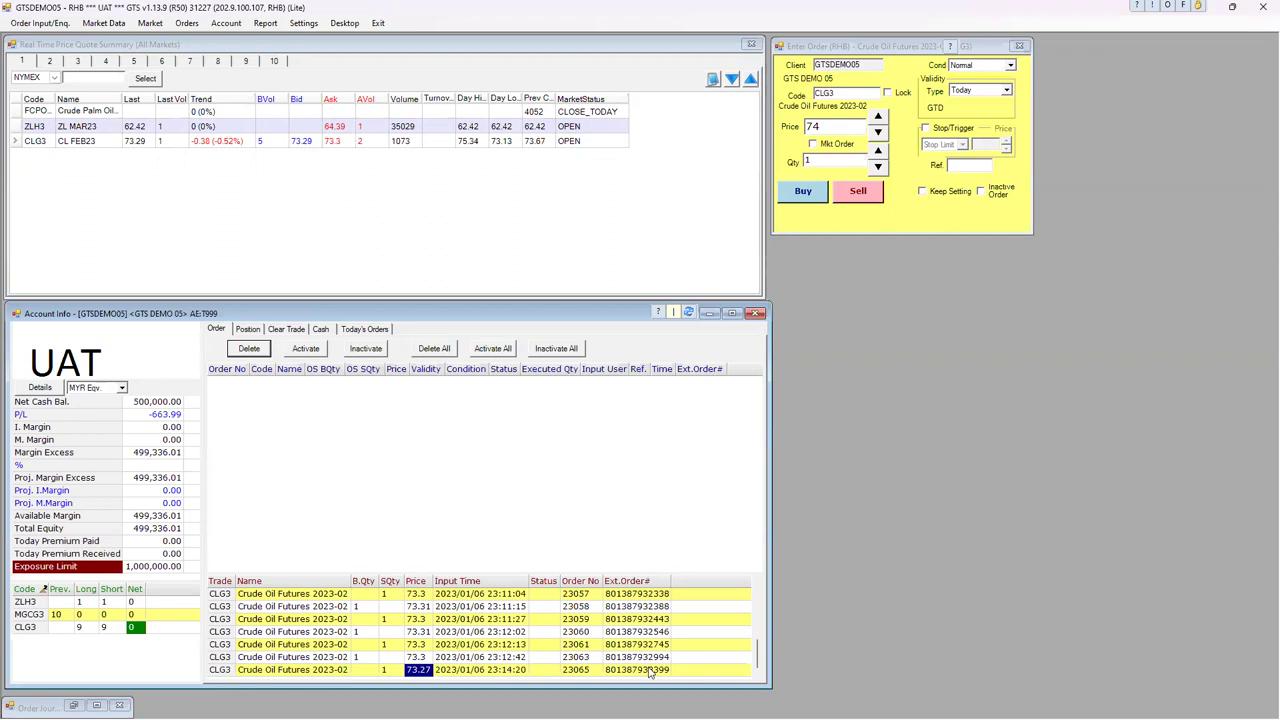
# Restore the trading window to a smaller size and switch to the CQG Desktop window in Chrome.
pyautogui.click(1212, 8)
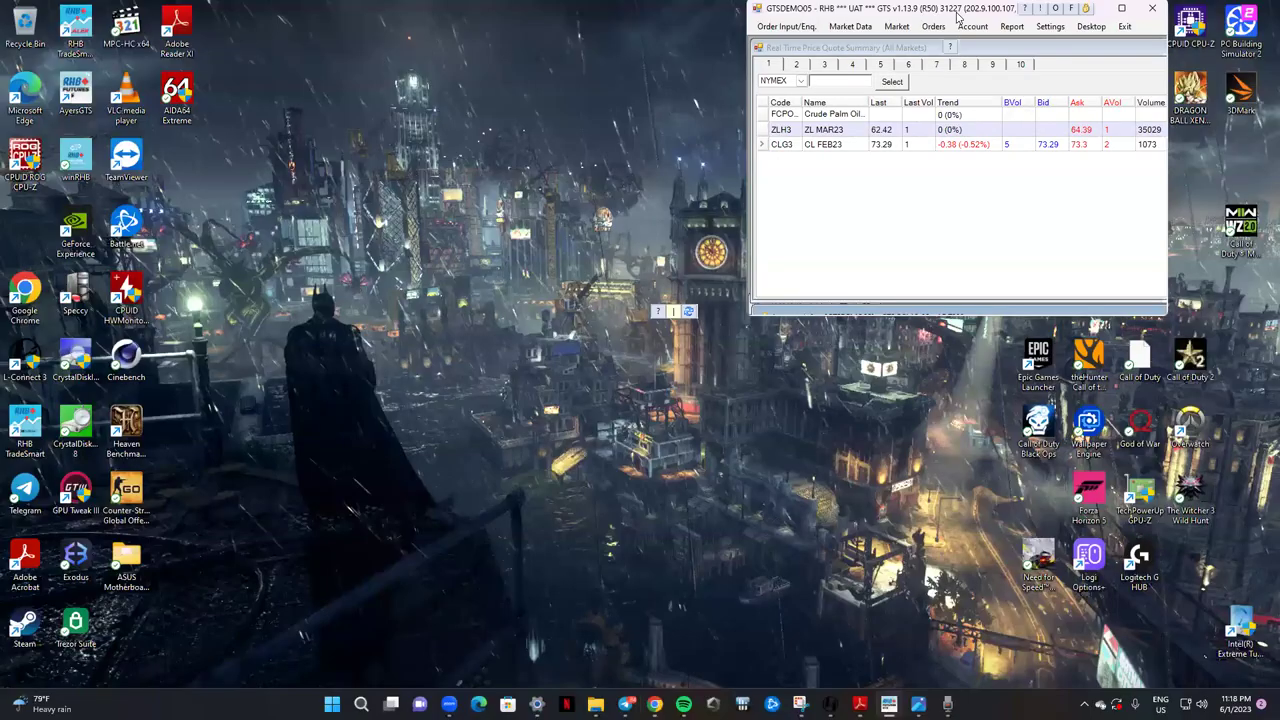
pyautogui.moveTo(654, 703)
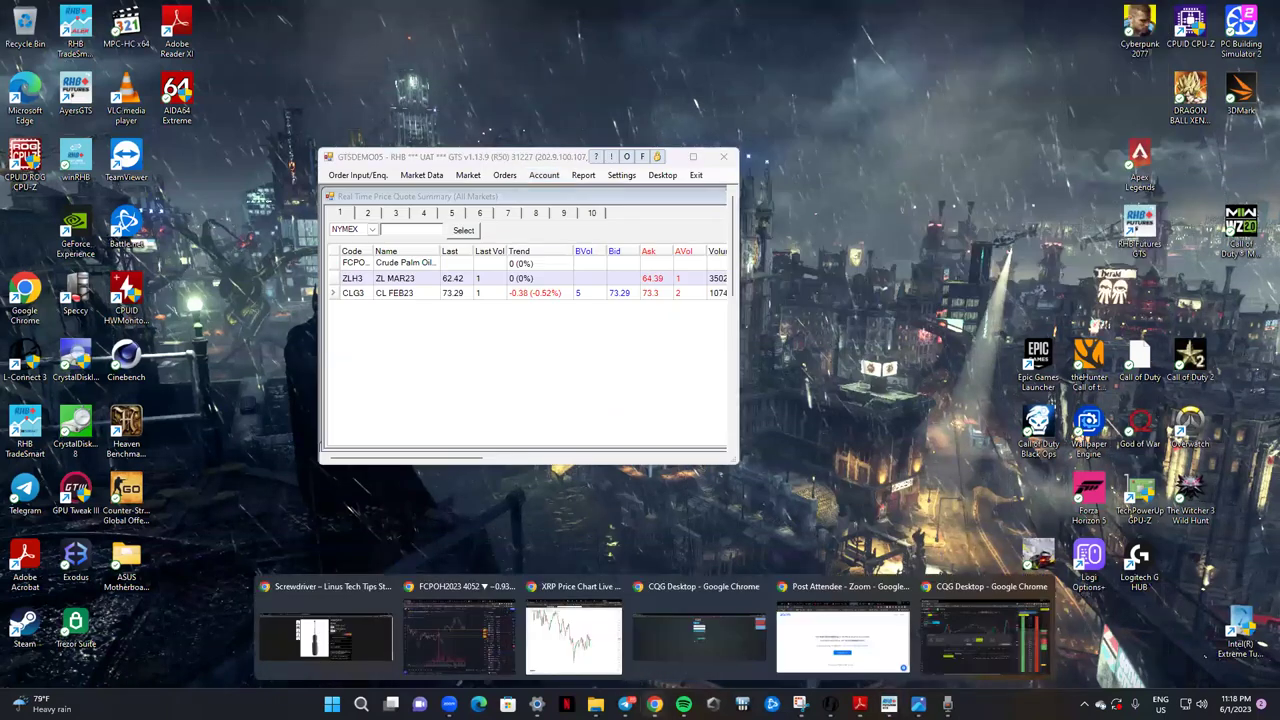
pyautogui.click(947, 658)
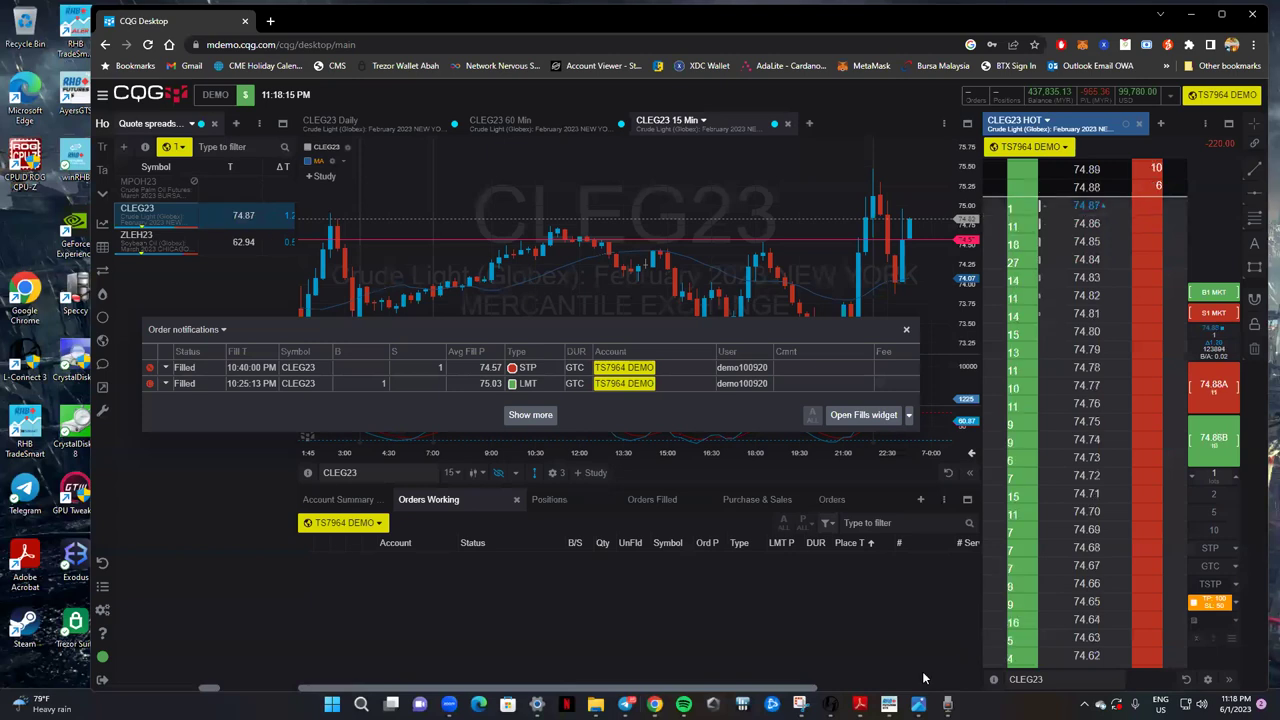
# Switch to the TradingView browser window, show its open YouTube channel page and copy the channel's URL.
pyautogui.moveTo(654, 703)
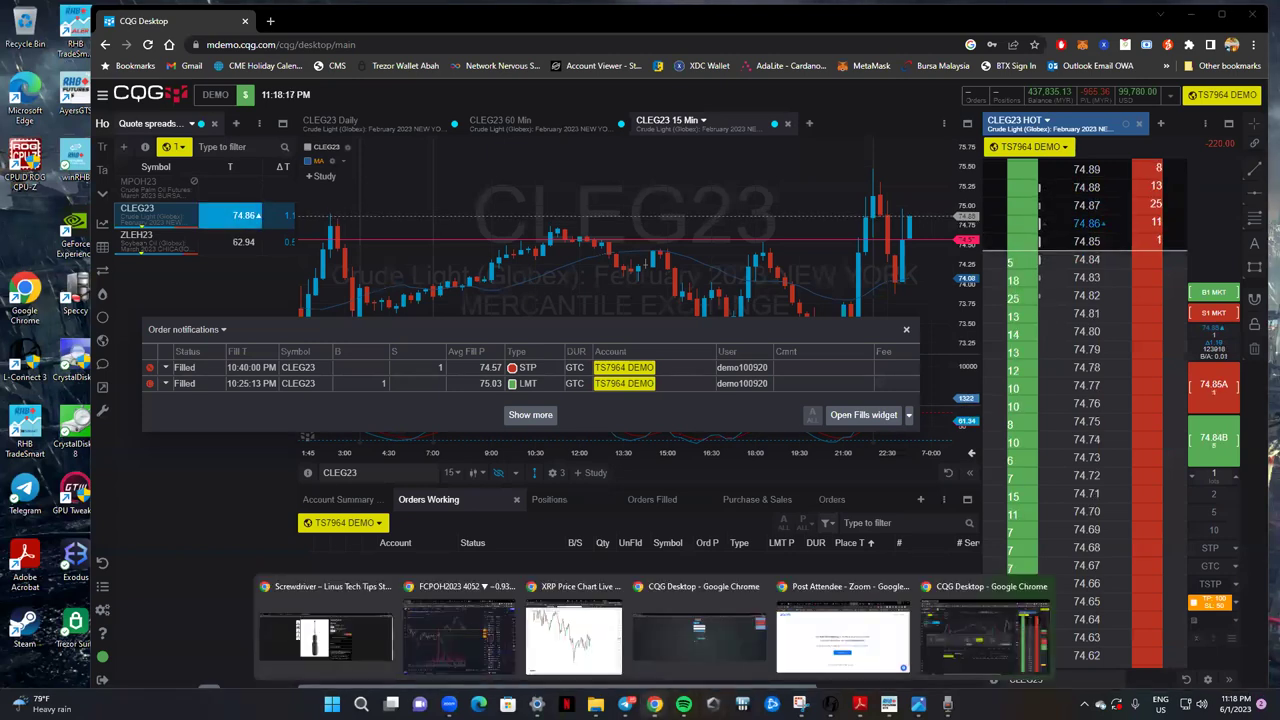
pyautogui.click(484, 636)
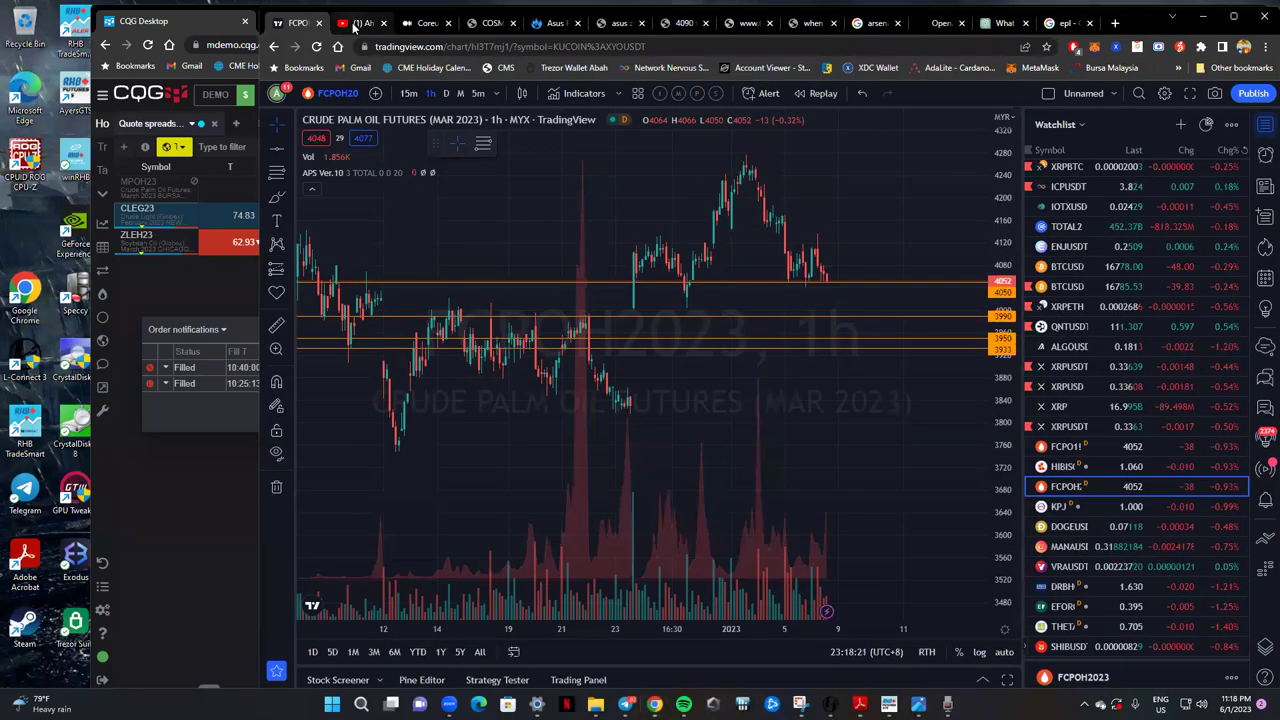
pyautogui.click(355, 23)
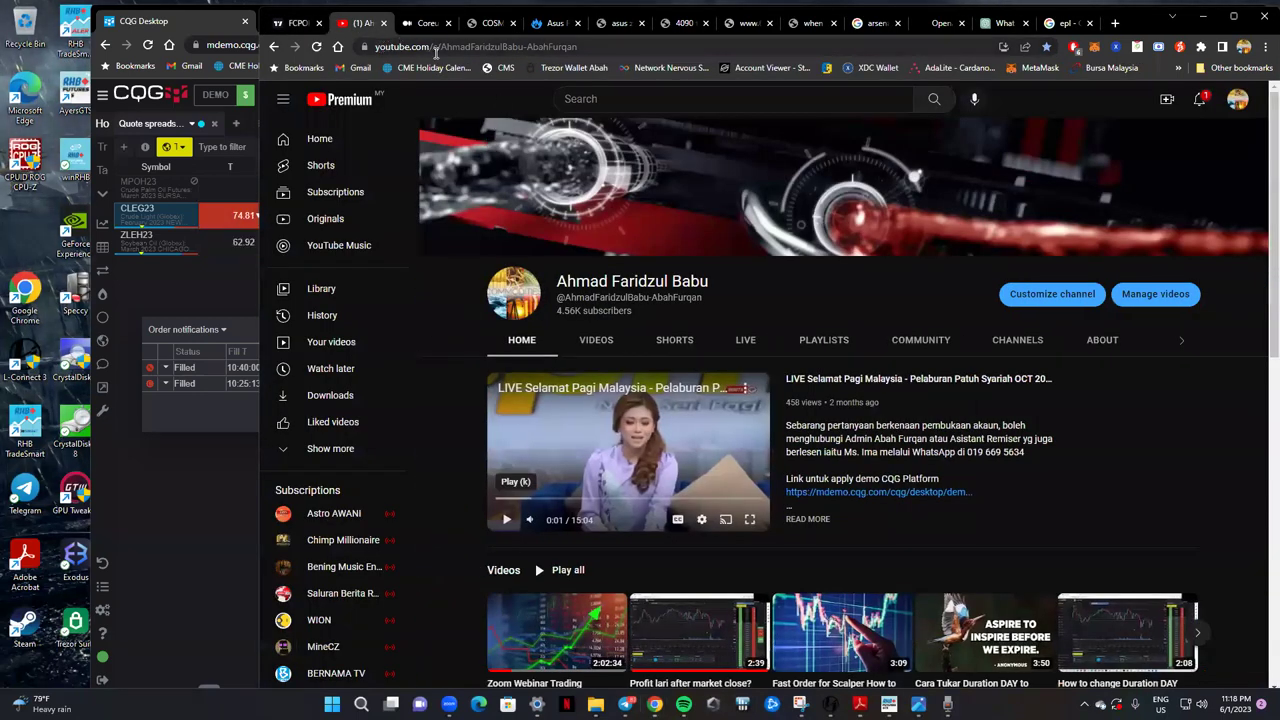
pyautogui.click(582, 47)
pyautogui.rightClick(583, 50)
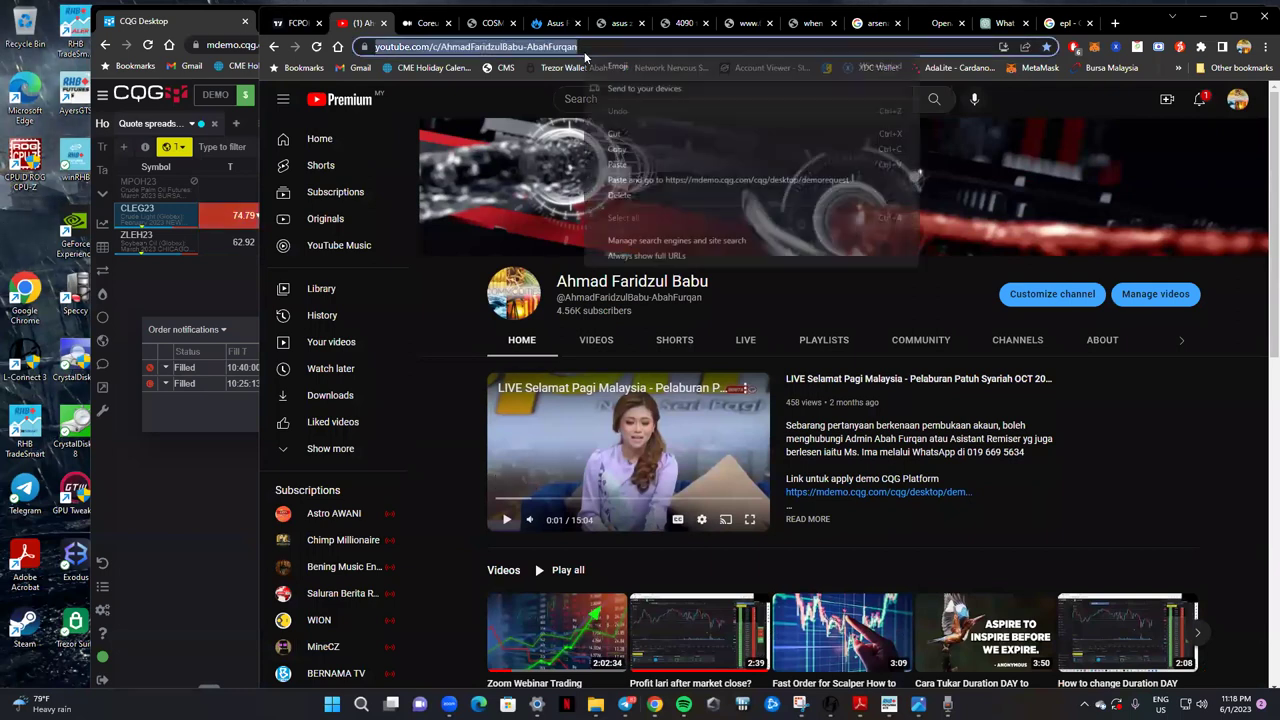
pyautogui.click(631, 149)
# Look through the YouTube channel's home page, including its recent uploads and popular trading videos.
pyautogui.scroll(-5, 542, 458)
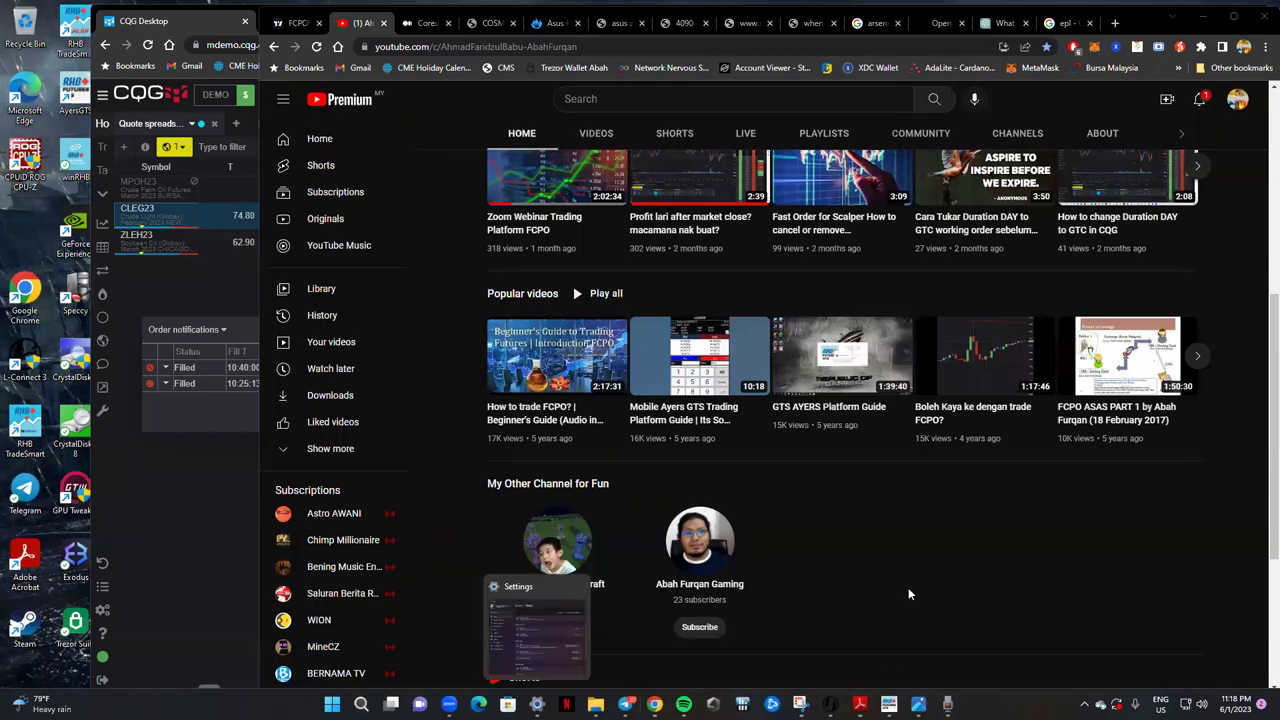
pyautogui.scroll(5, 898, 570)
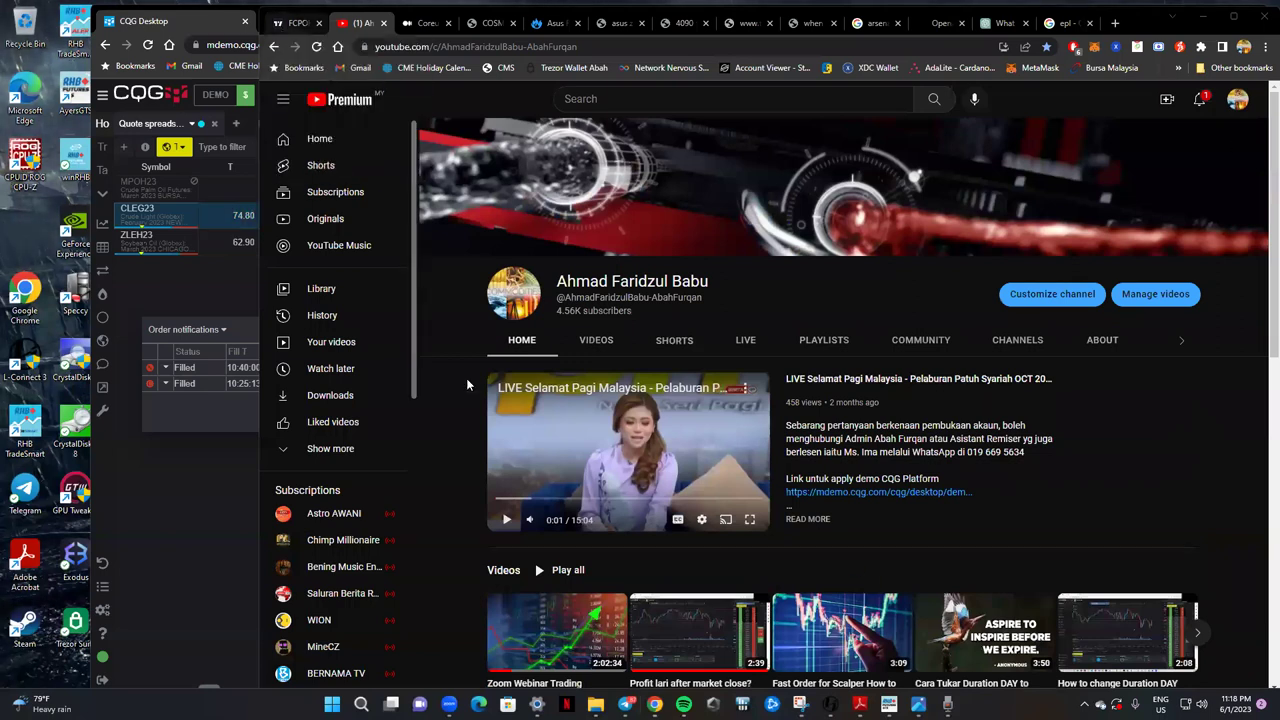
pyautogui.scroll(-3, 457, 494)
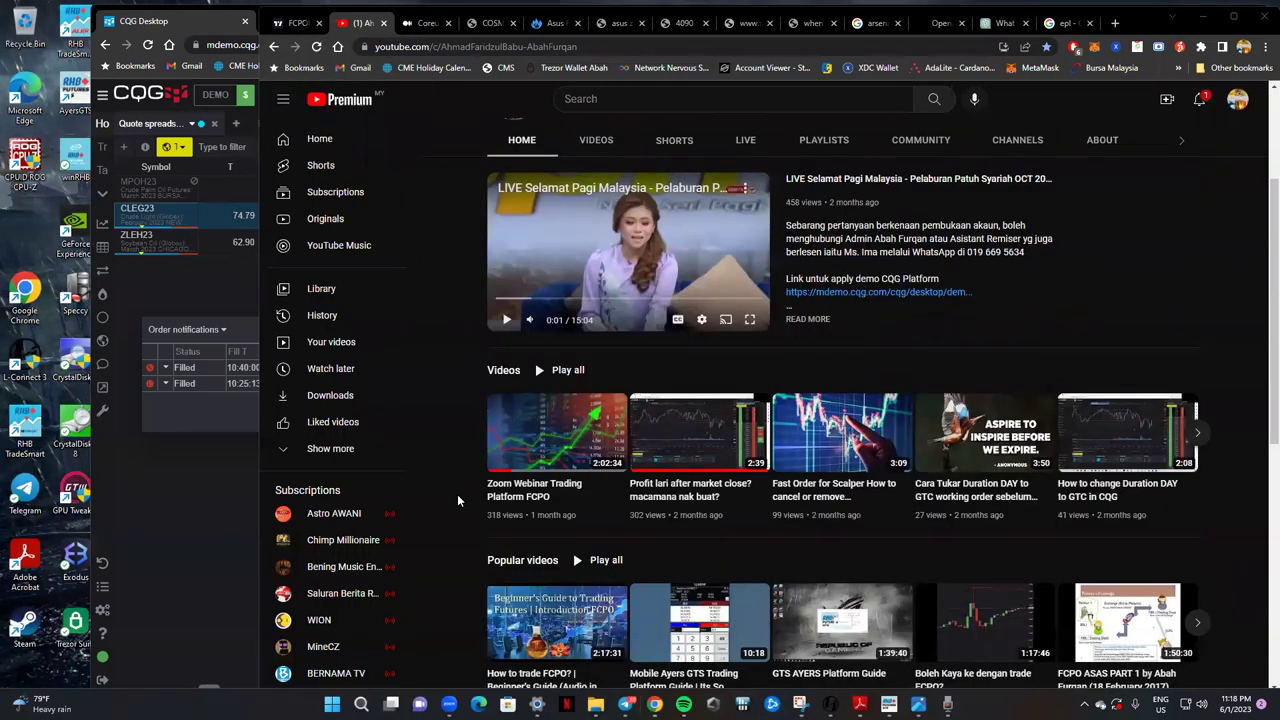
pyautogui.scroll(-1, 457, 482)
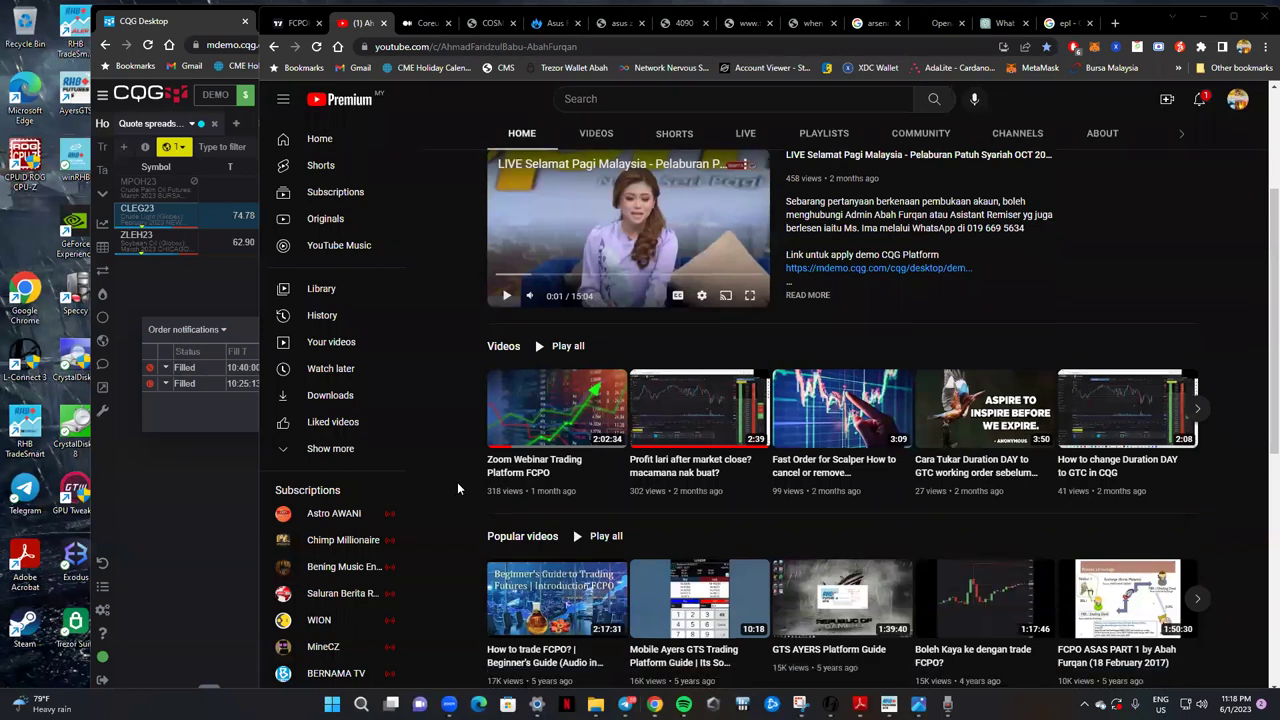
pyautogui.scroll(-1, 450, 478)
pyautogui.scroll(4, 441, 470)
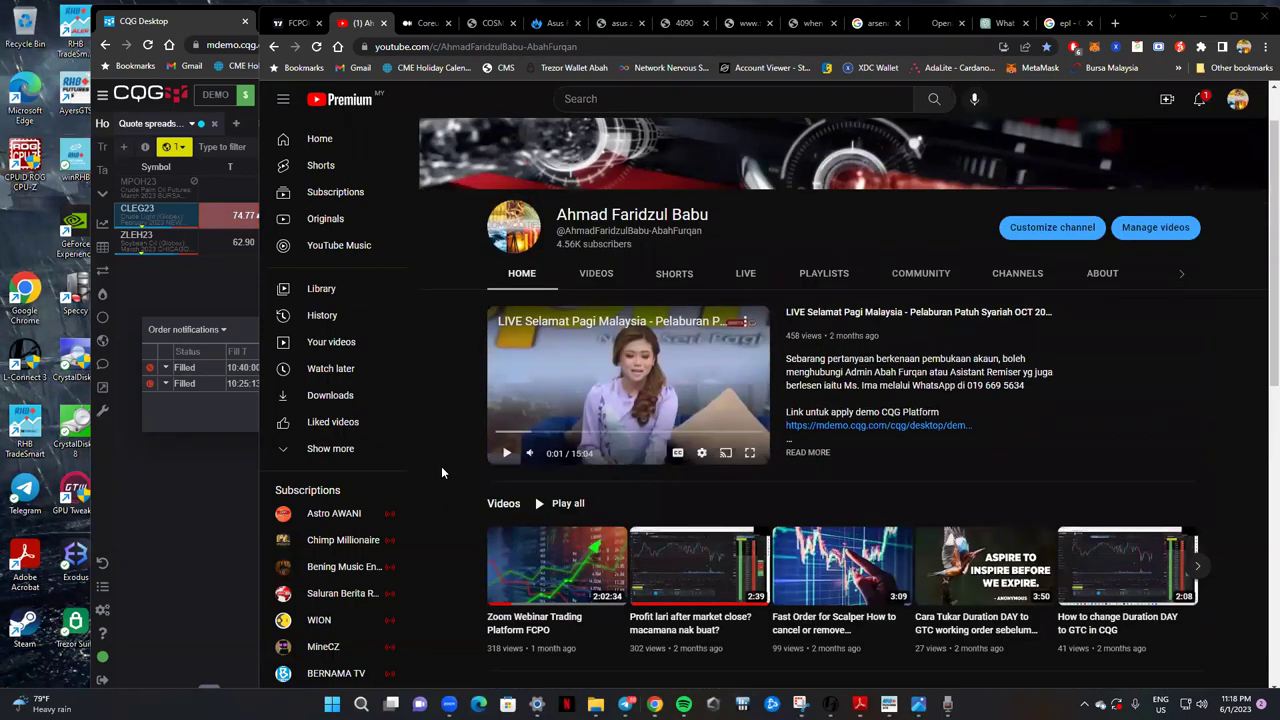
pyautogui.scroll(1, 441, 466)
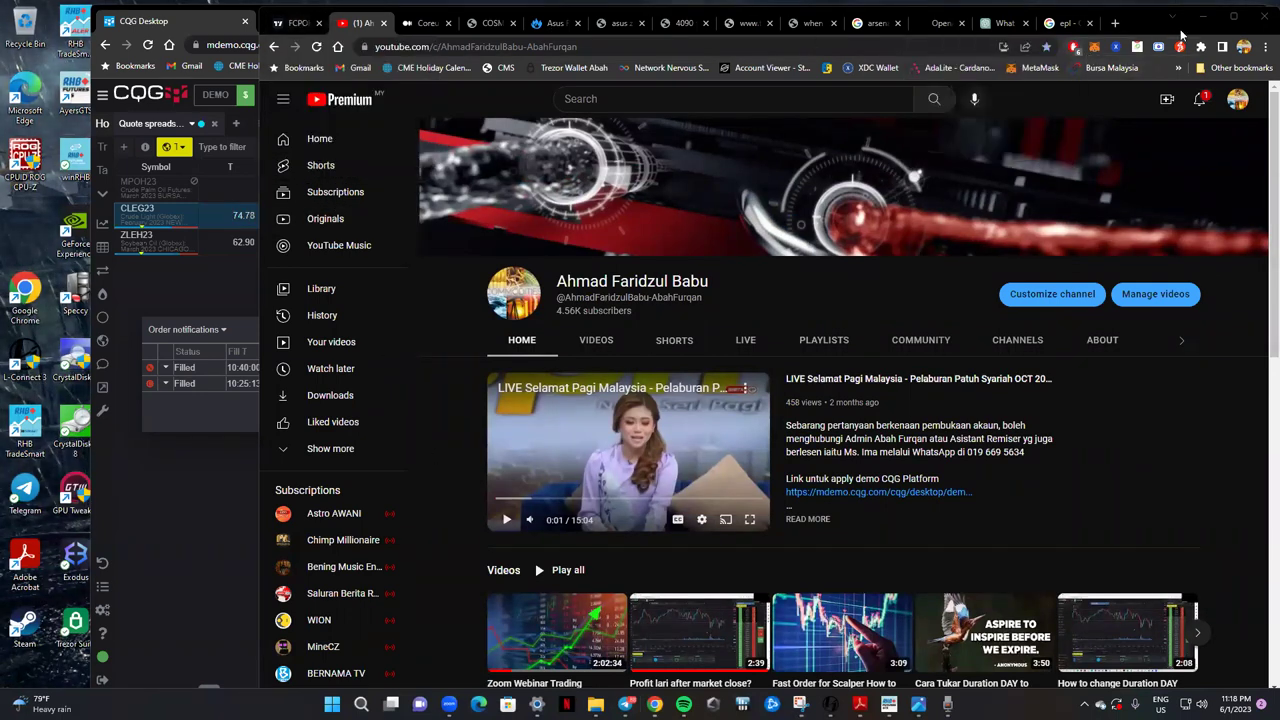
# Minimize the browser window with its TradingView chart in front and close the order notifications in CQG Desktop.
pyautogui.click(295, 22)
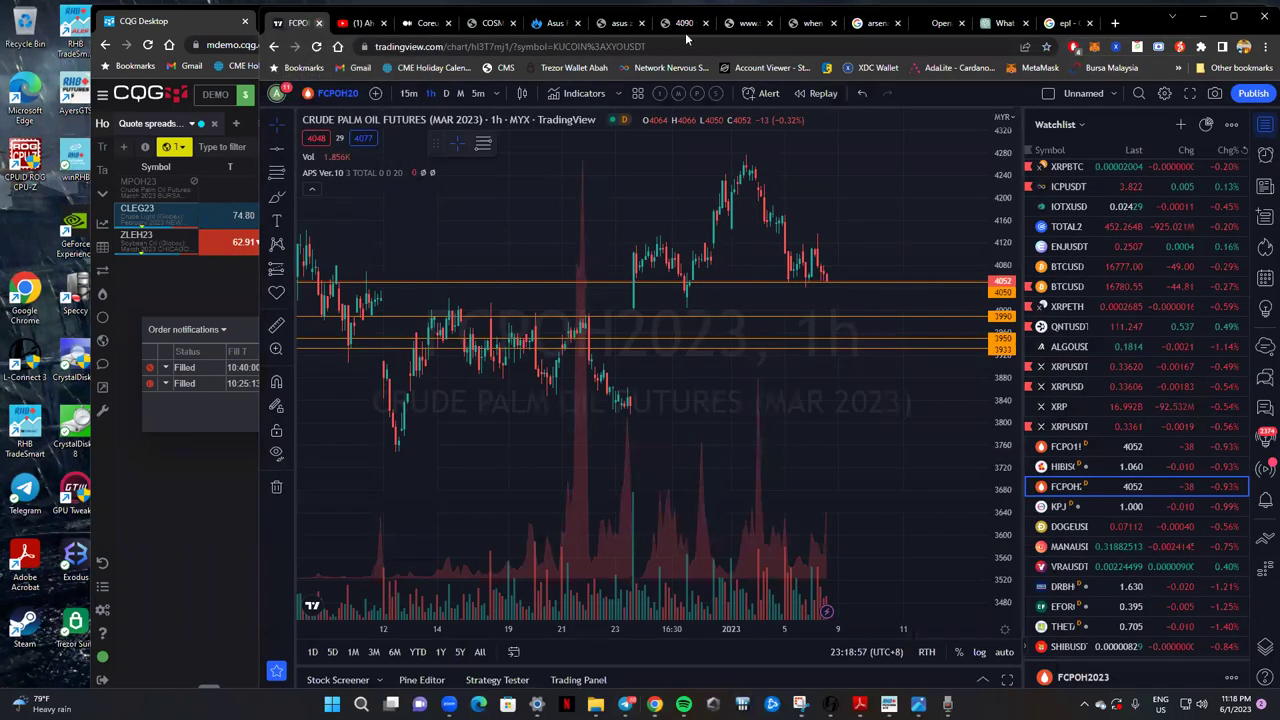
pyautogui.click(1234, 16)
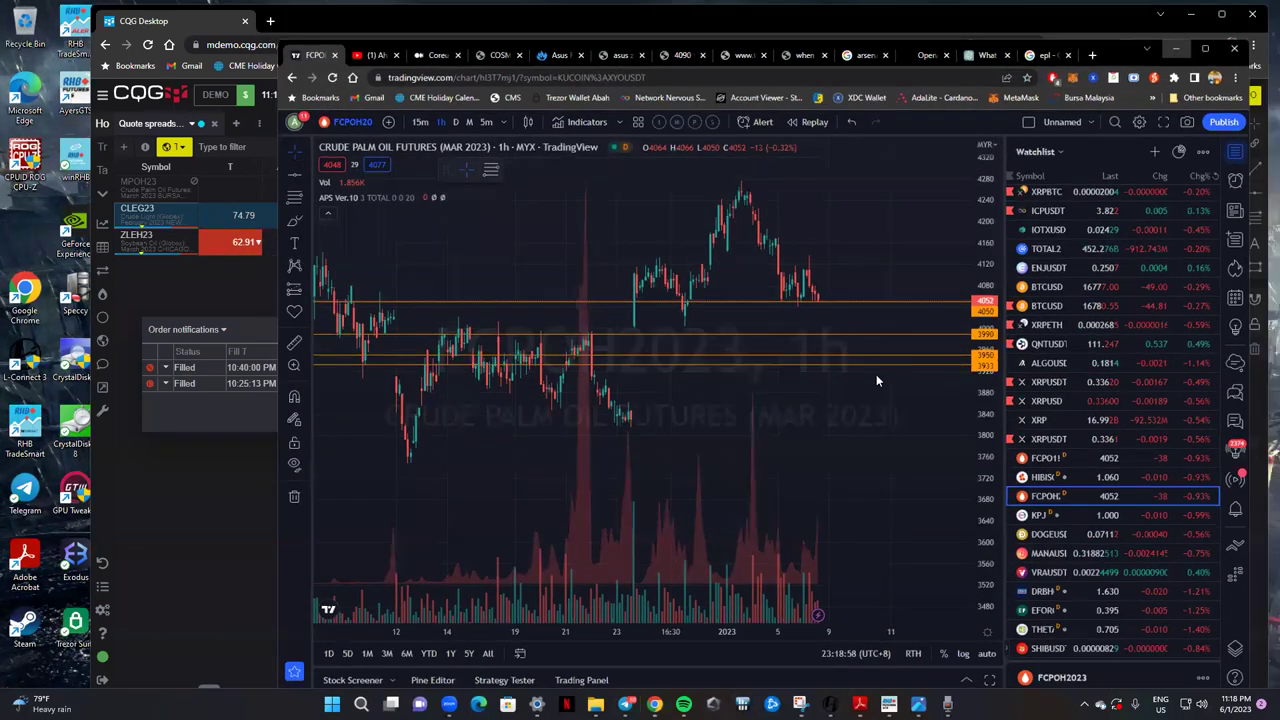
pyautogui.hotkey('alt', 'Tab')
pyautogui.moveTo(753, 330); pyautogui.dragTo(794, 399)
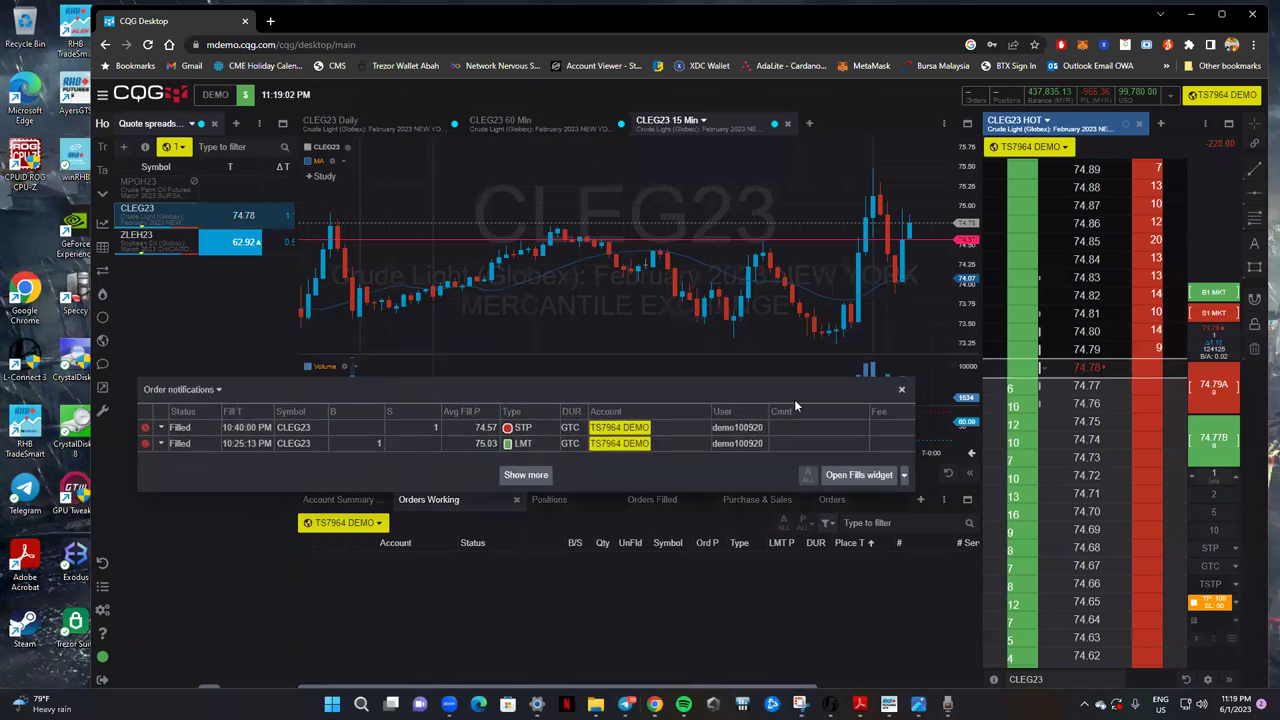
pyautogui.click(901, 389)
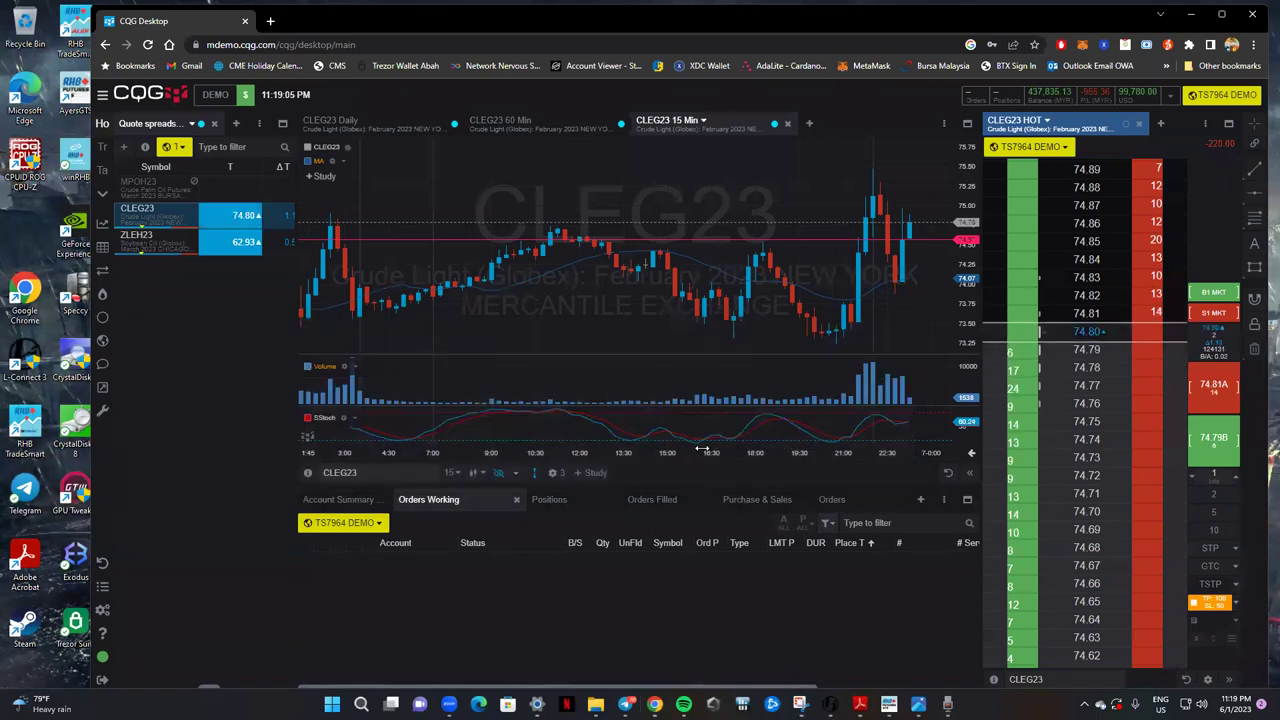
# Minimize the CQG Desktop window and maximize the RHB Futures GTS trading window, closing any taskbar settings opened.
pyautogui.click(1191, 15)
pyautogui.doubleClick(692, 157)
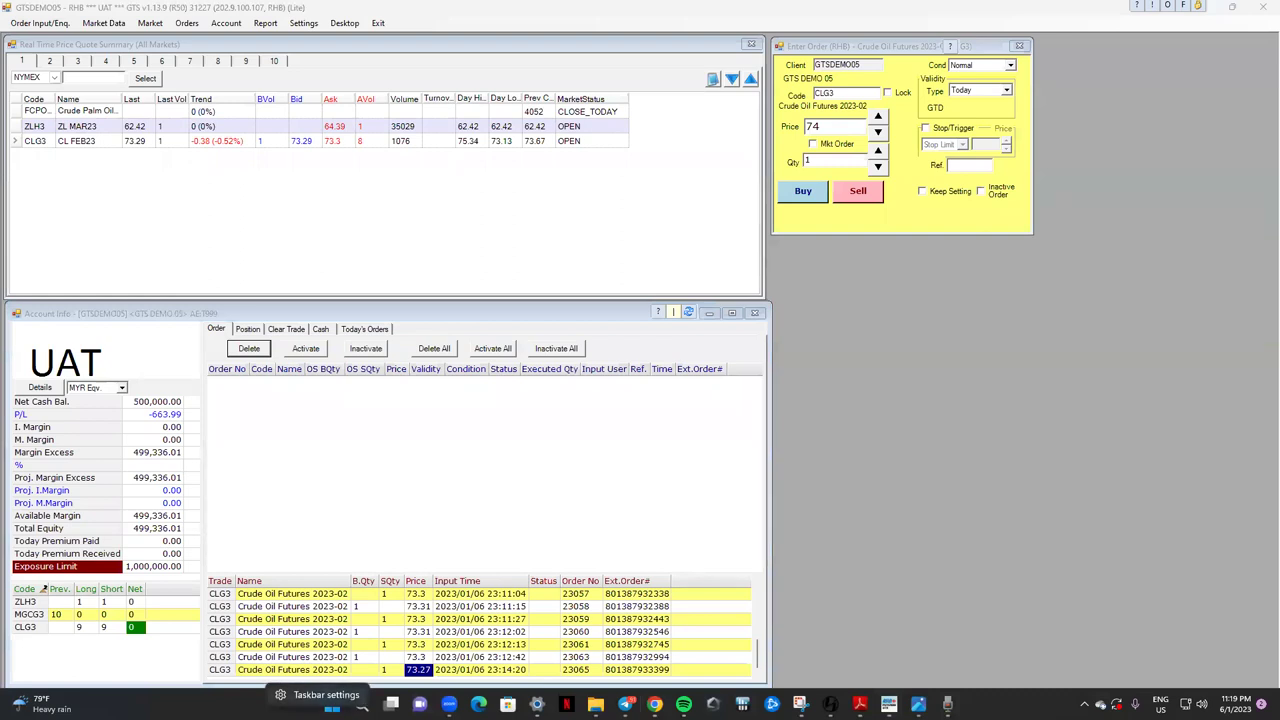
pyautogui.click(361, 703)
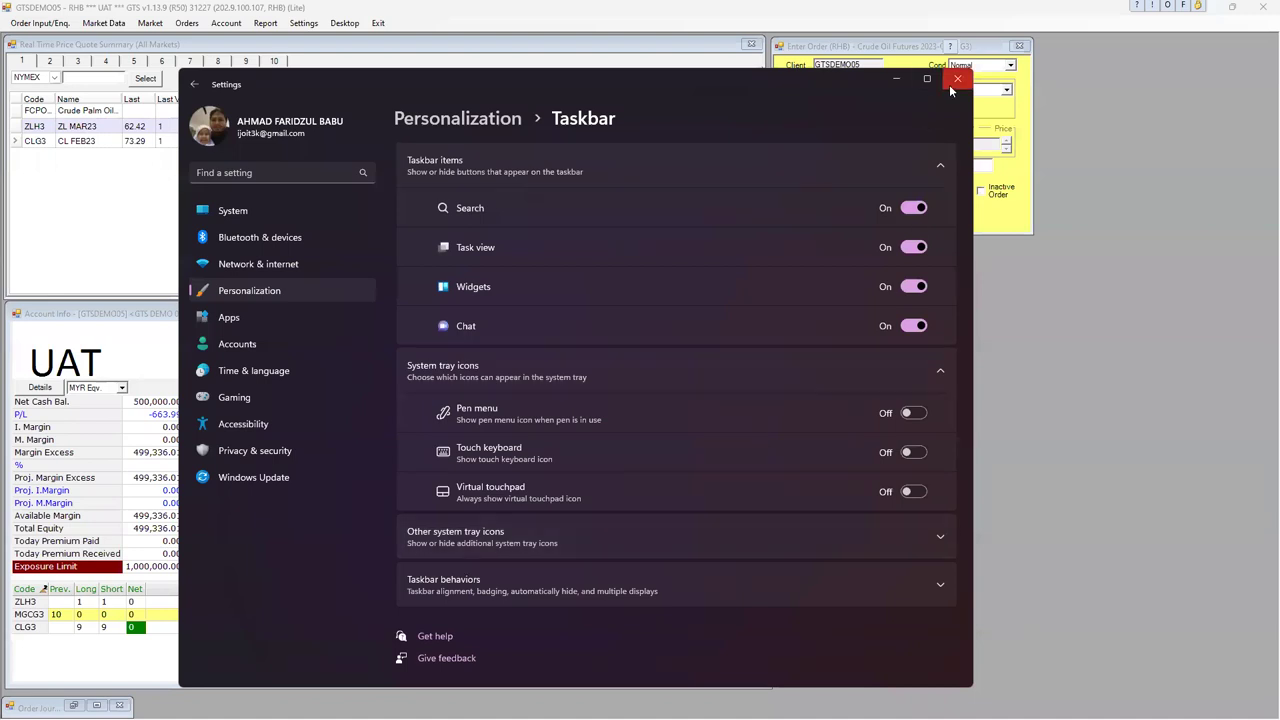
pyautogui.click(897, 75)
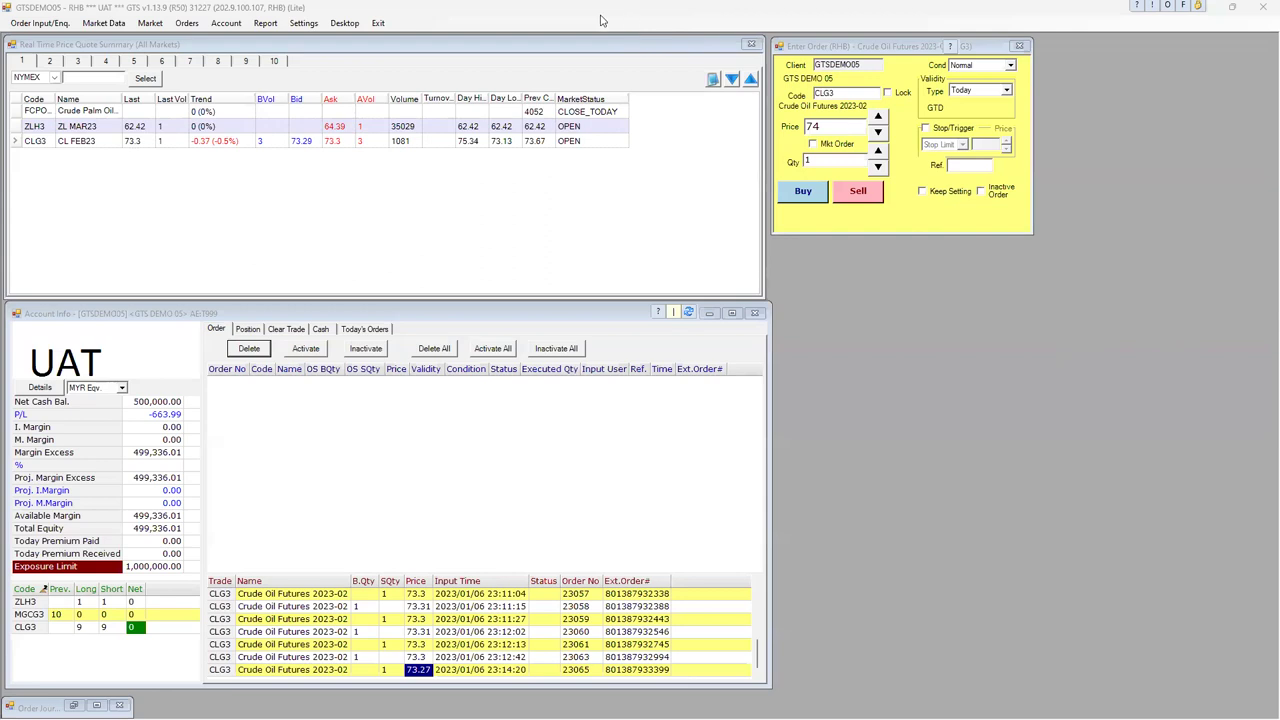
# Widen the Code and Name columns in the Real Time Price Quote Summary and minimize the trading window.
pyautogui.moveTo(52, 99); pyautogui.dragTo(75, 99)
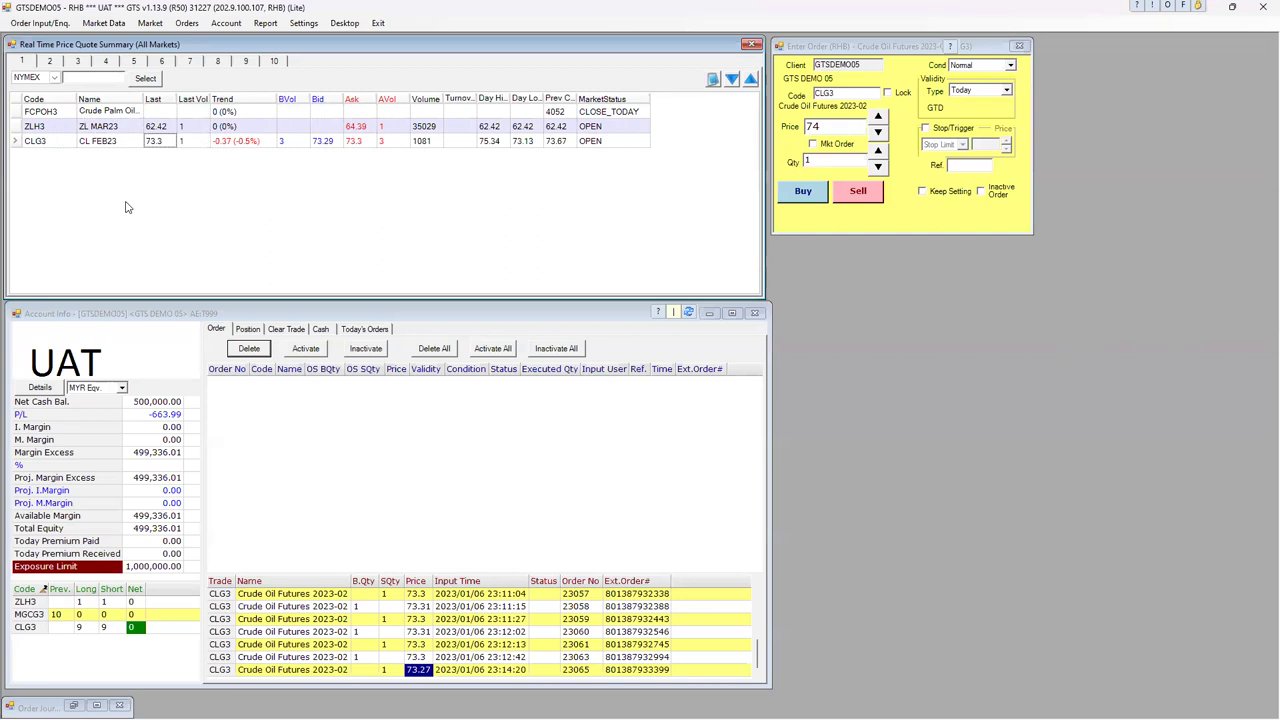
pyautogui.moveTo(142, 99); pyautogui.dragTo(179, 99)
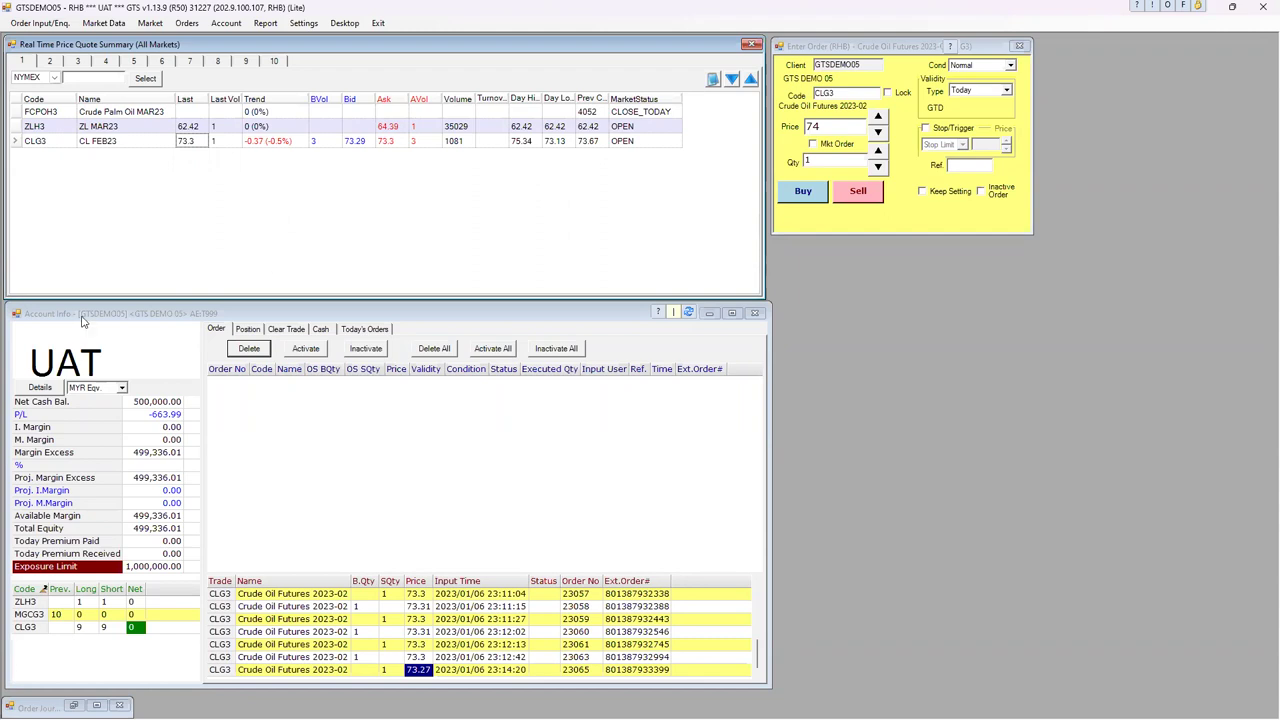
pyautogui.click(1211, 12)
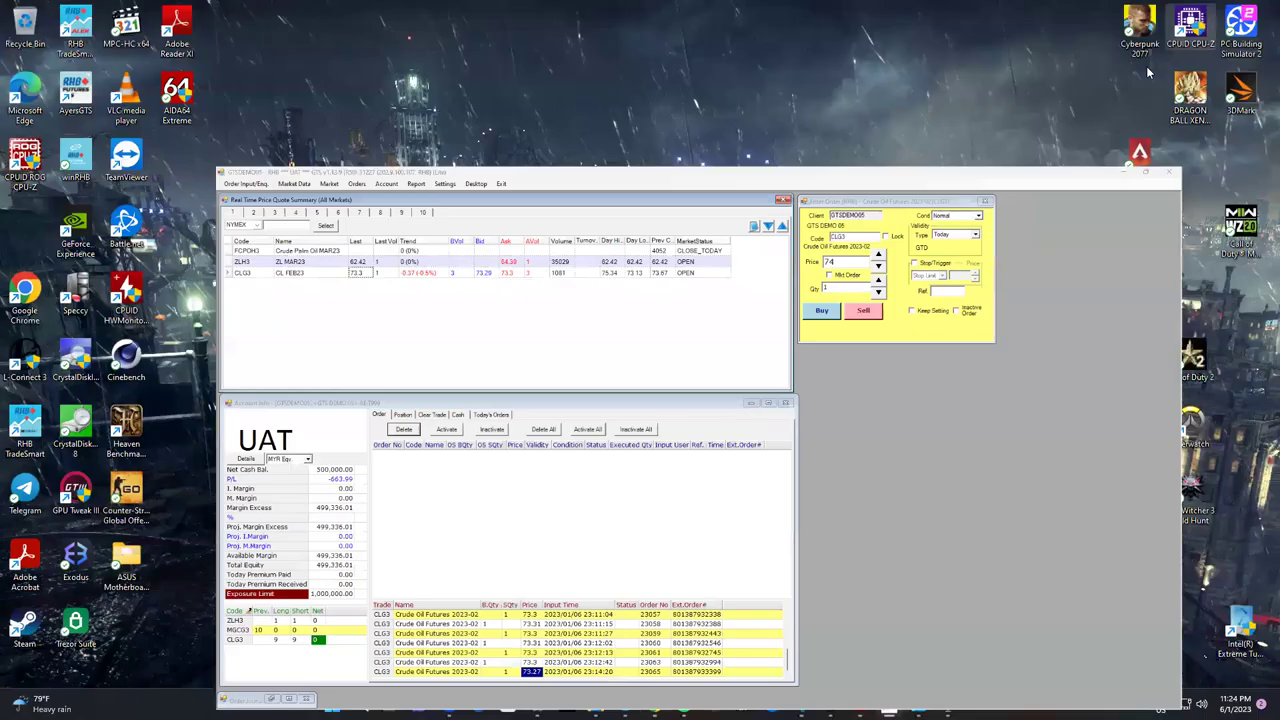